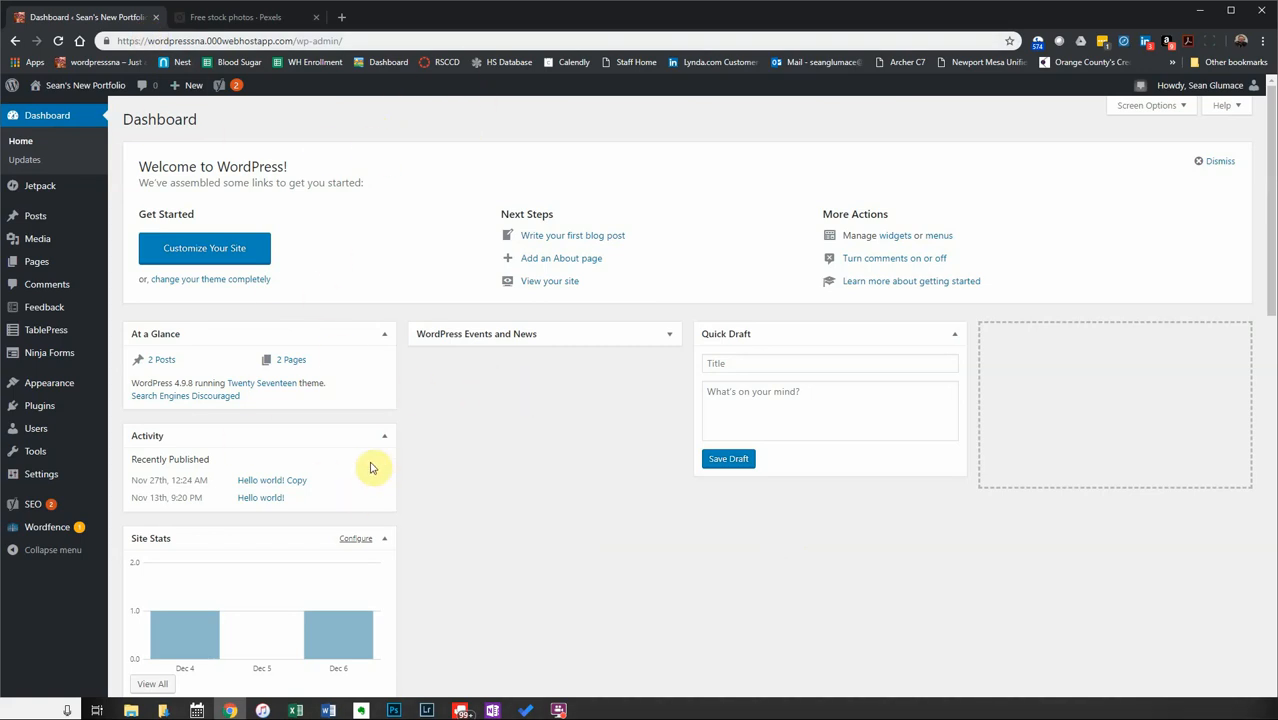
Open the live portfolio site from the admin bar in a new browser tab.
mouse_move(48, 225)
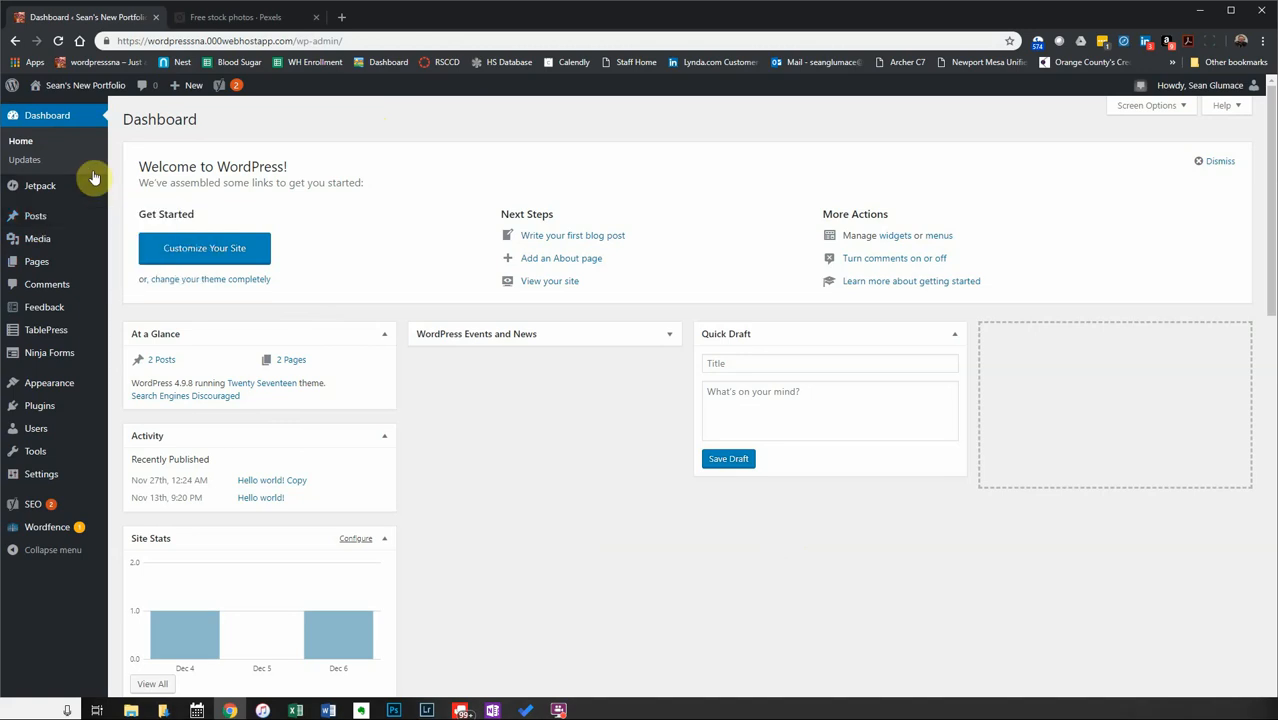
right_click(83, 87)
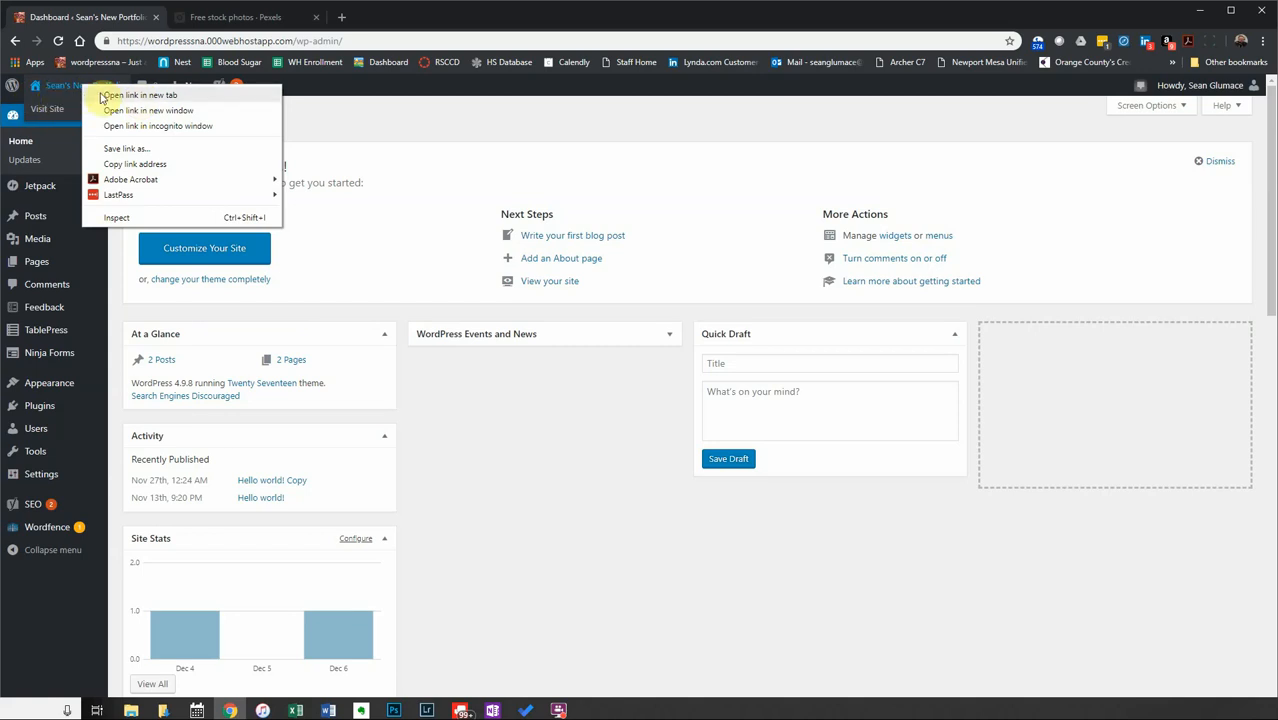
left_click(118, 97)
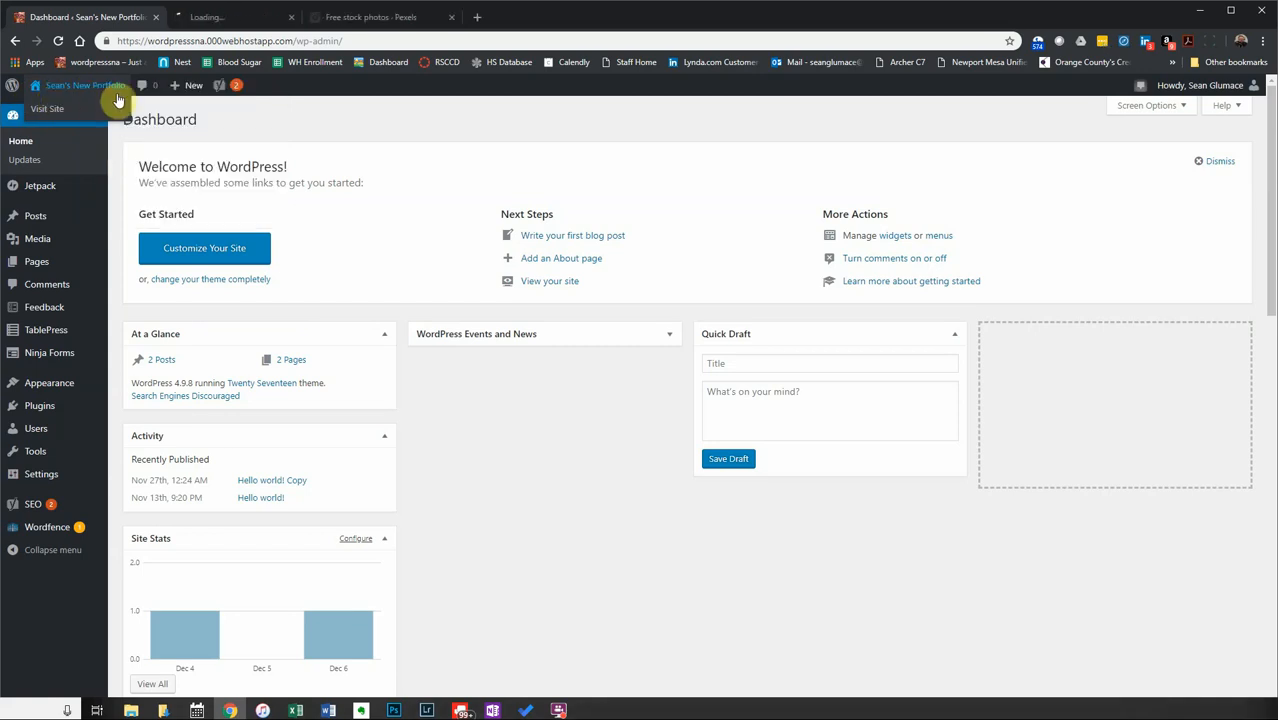
left_click(213, 20)
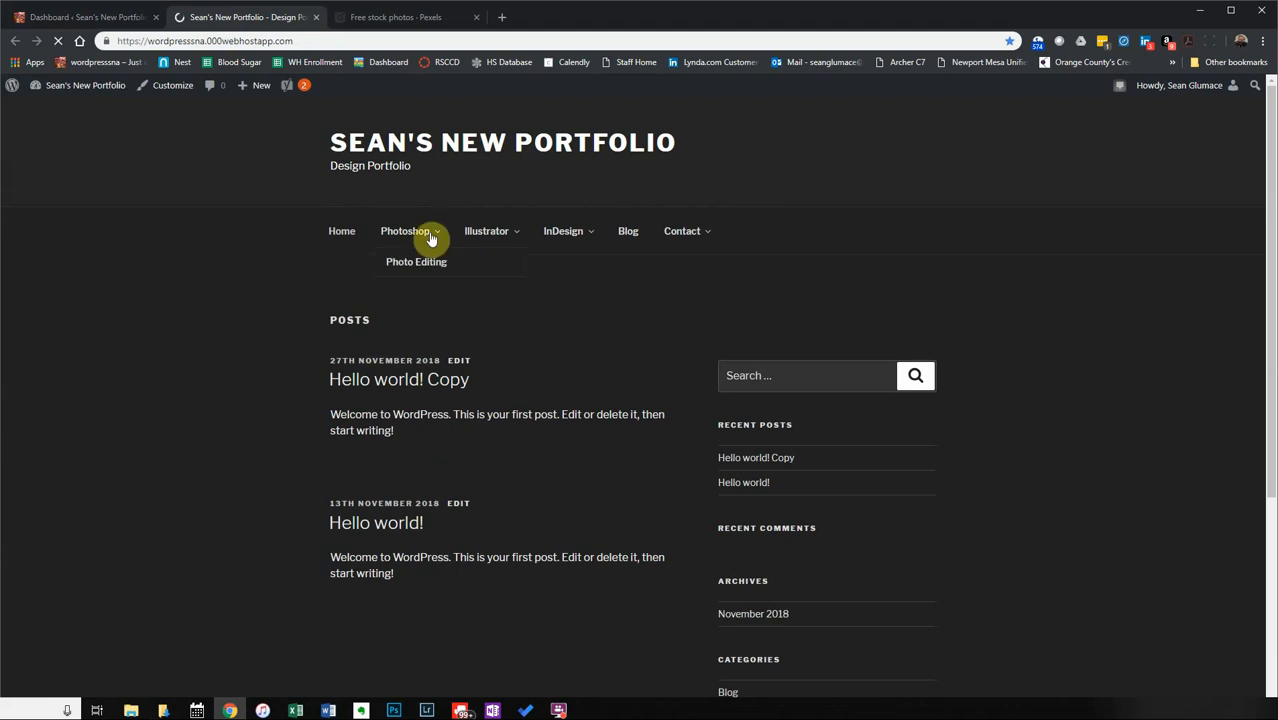
Look over the site's Contact page, go back home, then return to the Dashboard tab.
mouse_move(676, 241)
left_click(664, 231)
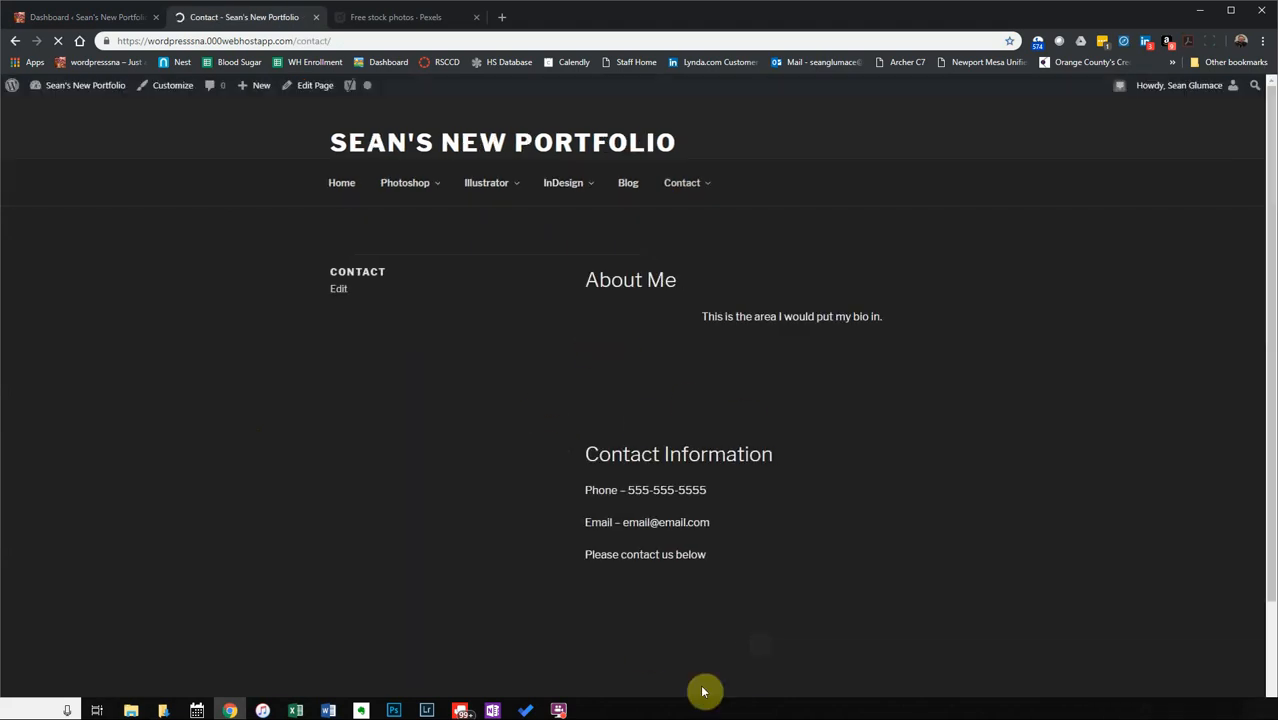
scroll(763, 522, "down", 3)
scroll(763, 522, "up", 3)
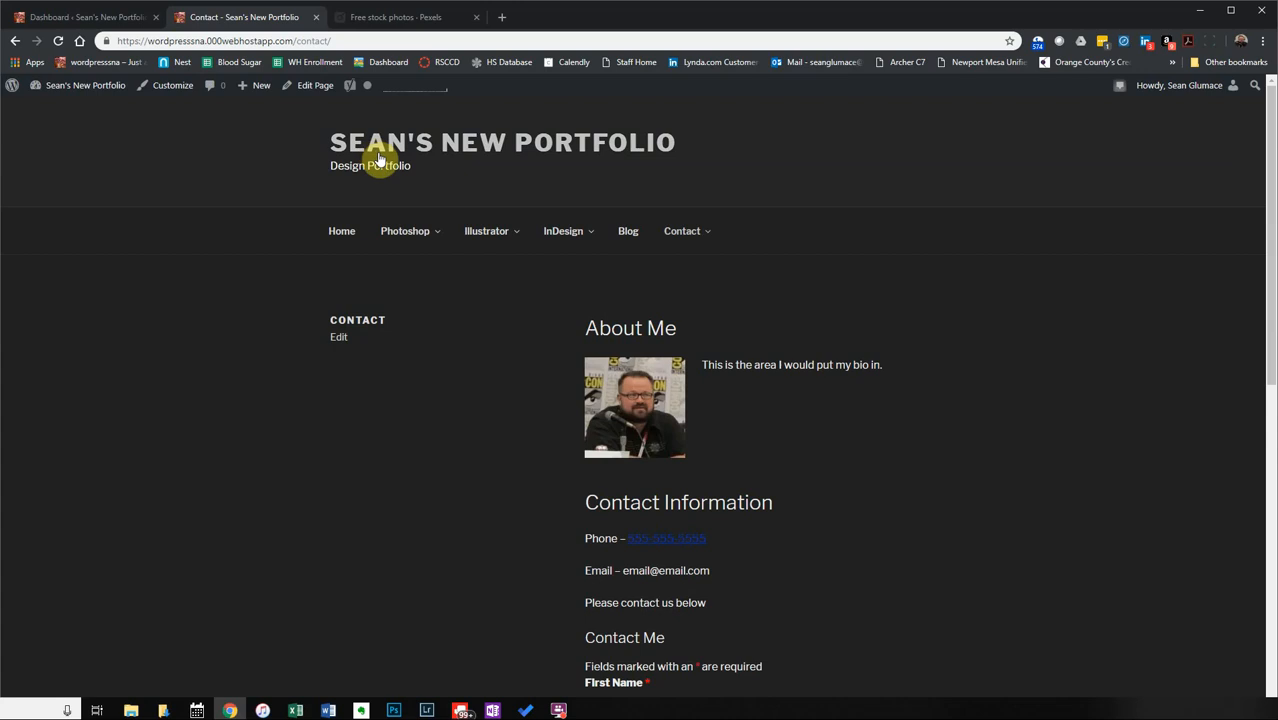
left_click(342, 232)
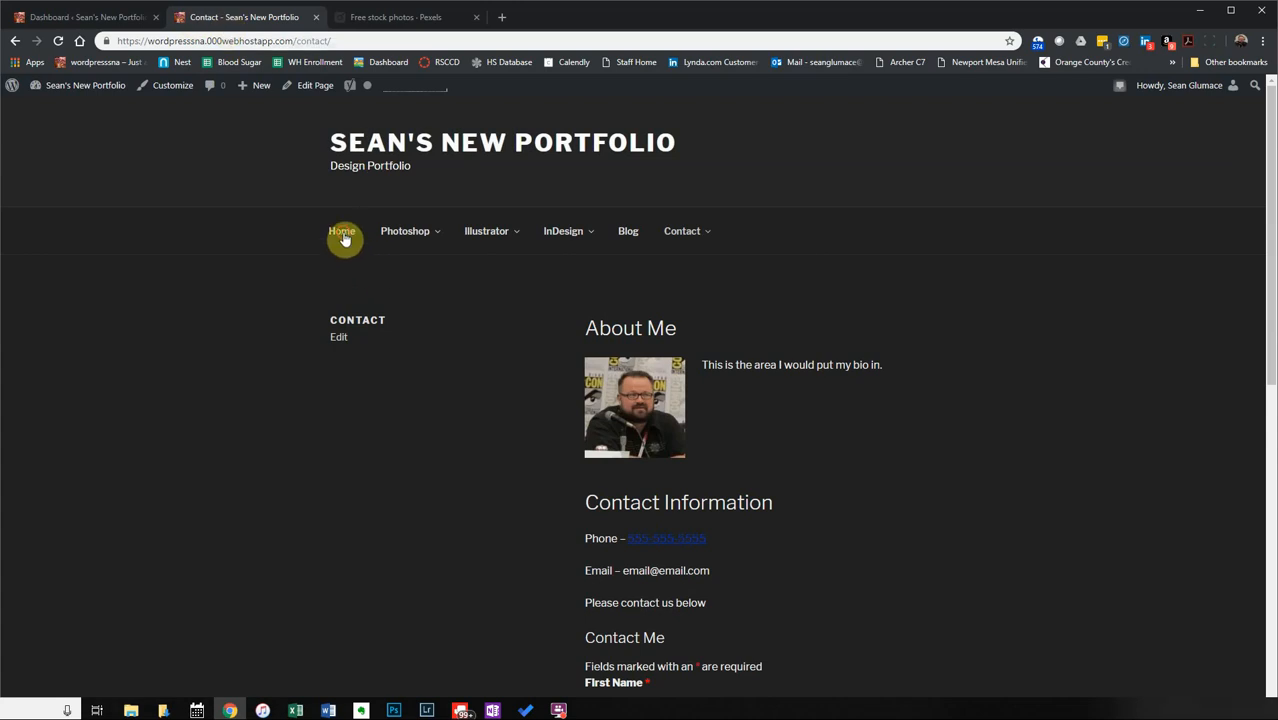
left_click(124, 12)
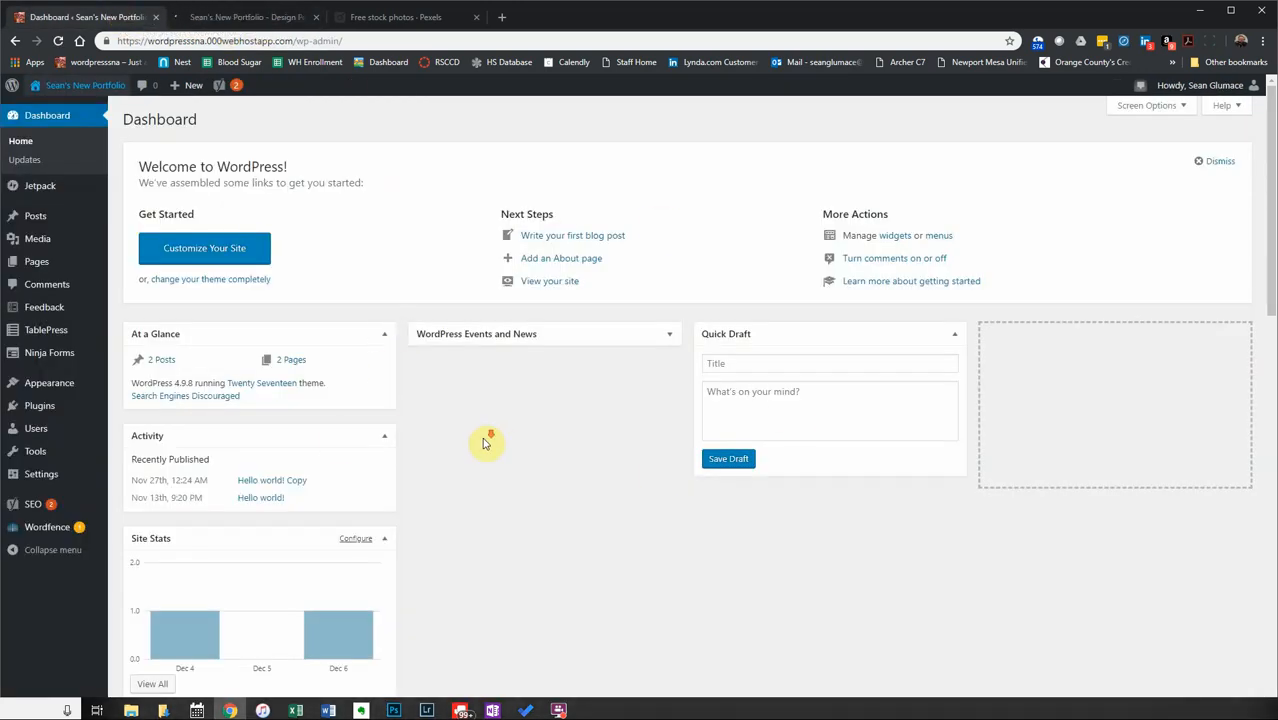
Drag Site Stats into the middle column, and Yoast SEO Posts Overview and Wordfence activity into the right column.
scroll(480, 440, "down", 3)
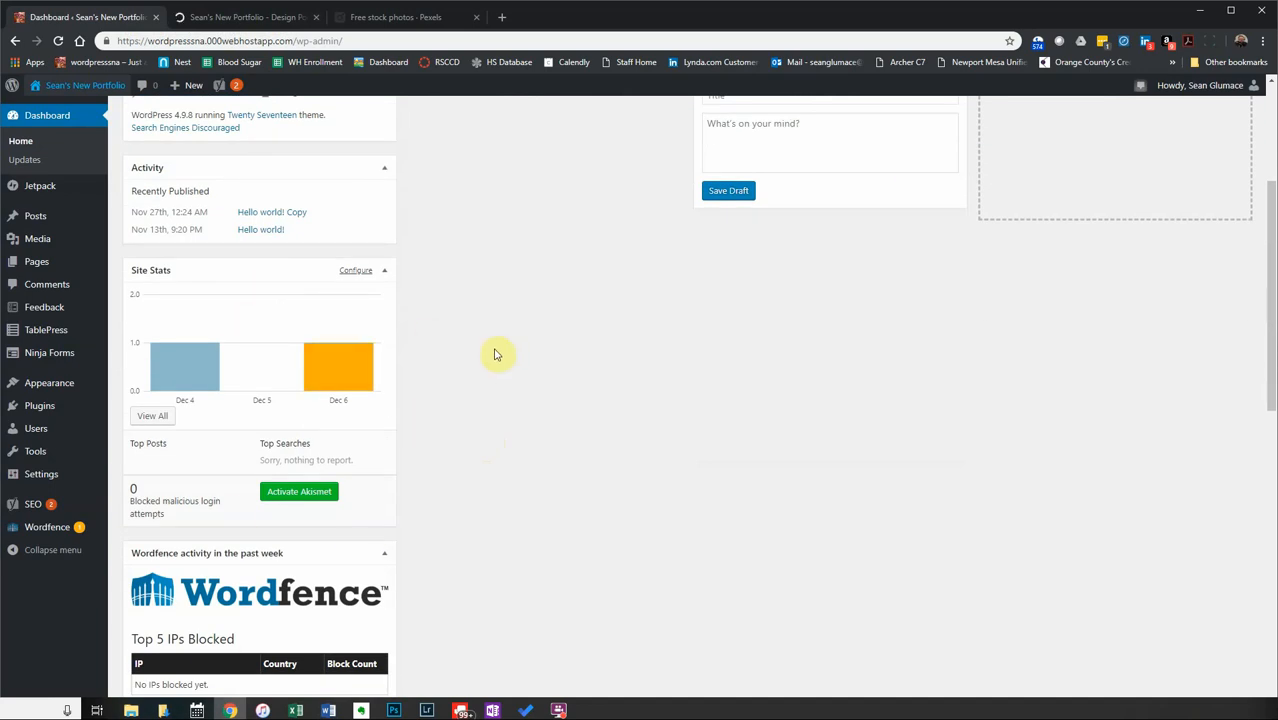
scroll(495, 355, "up", 3)
left_click_drag(222, 536, 534, 360)
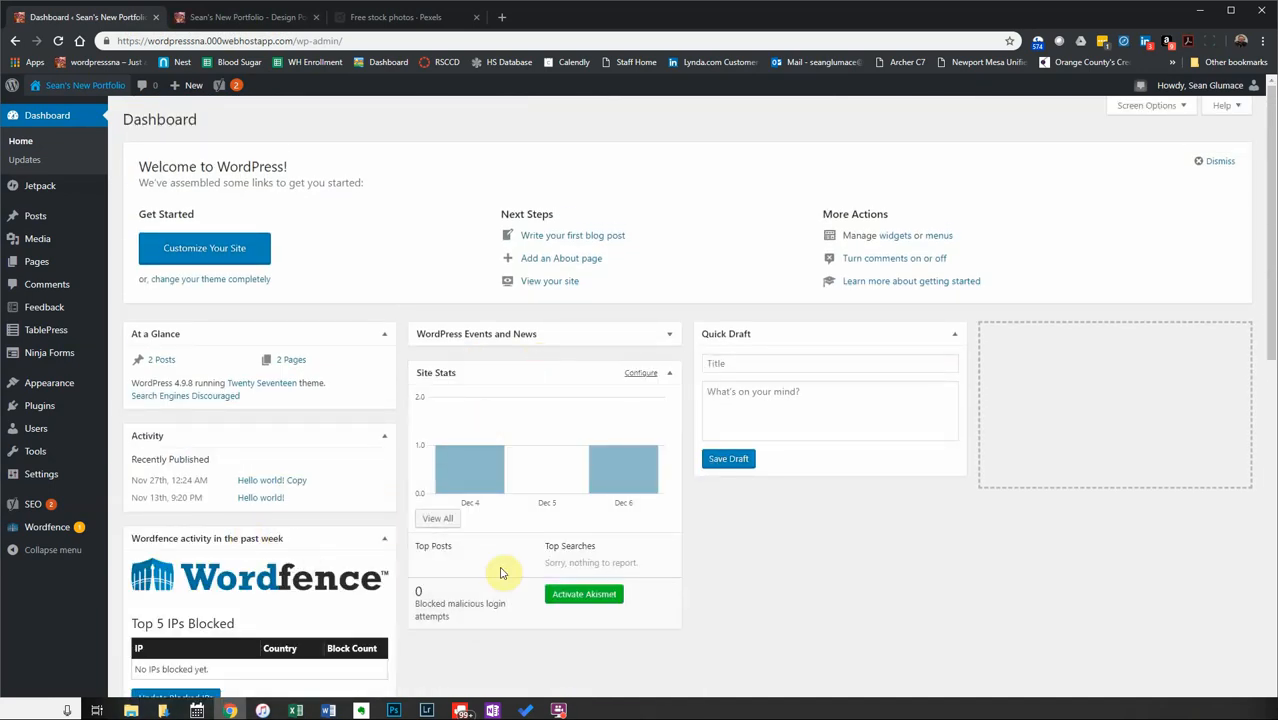
scroll(502, 573, "down", 5)
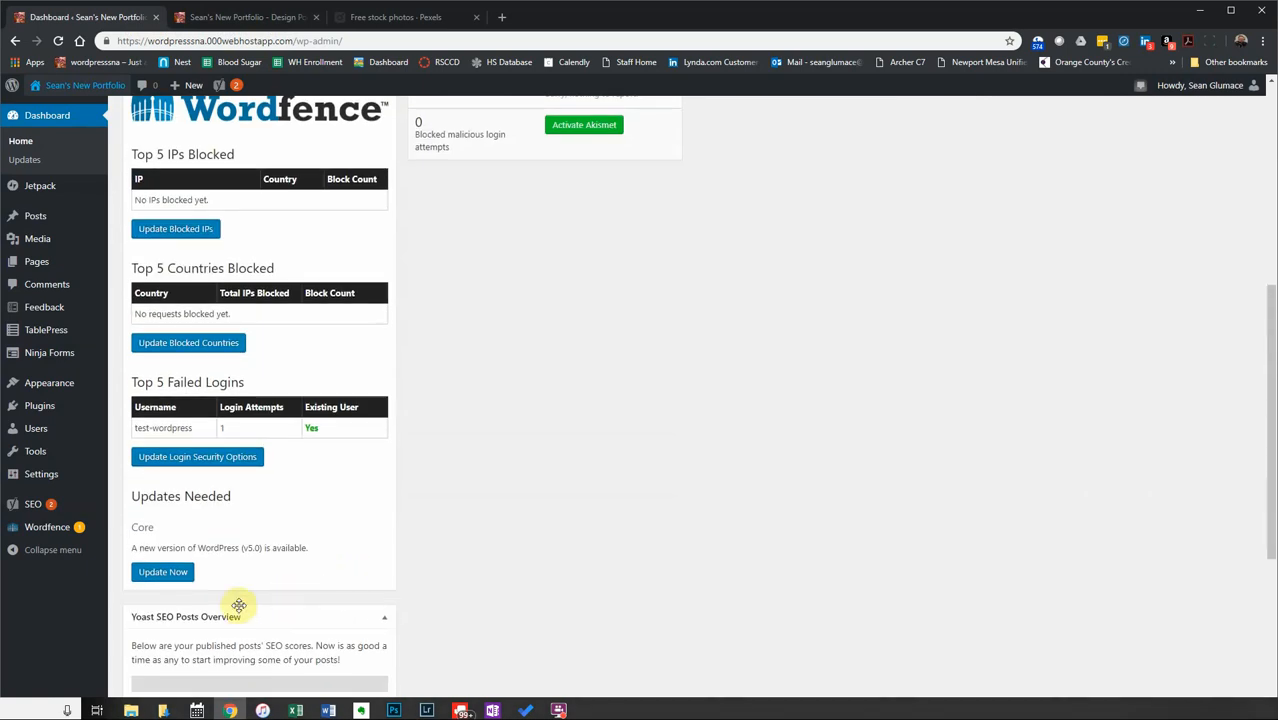
left_click_drag(238, 606, 781, 110)
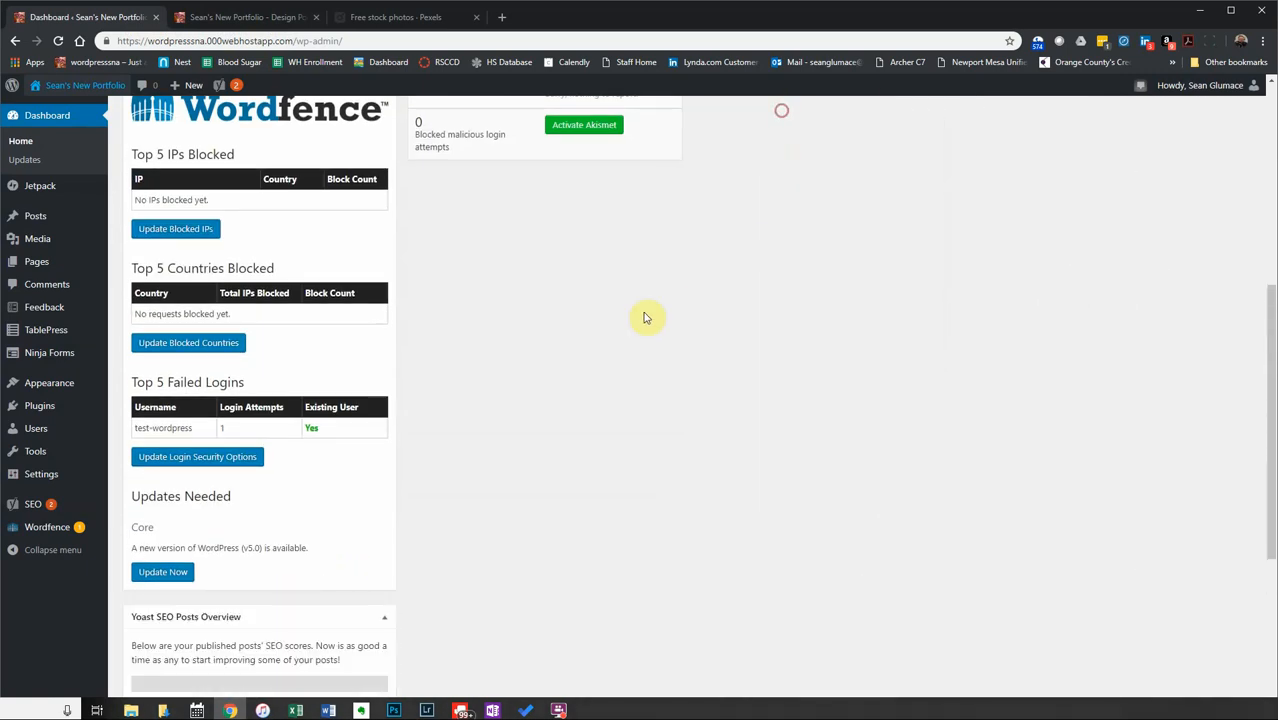
scroll(408, 365, "up", 5)
left_click_drag(180, 476, 879, 282)
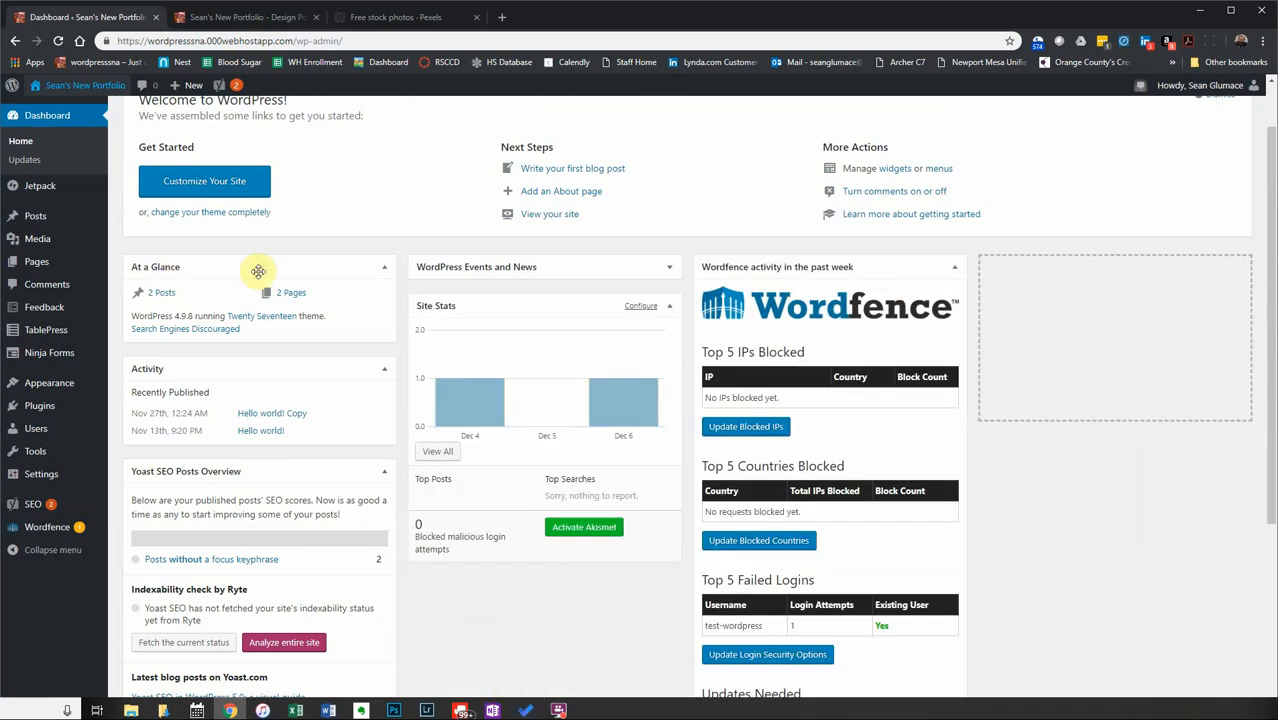
scroll(456, 191, "up", 1)
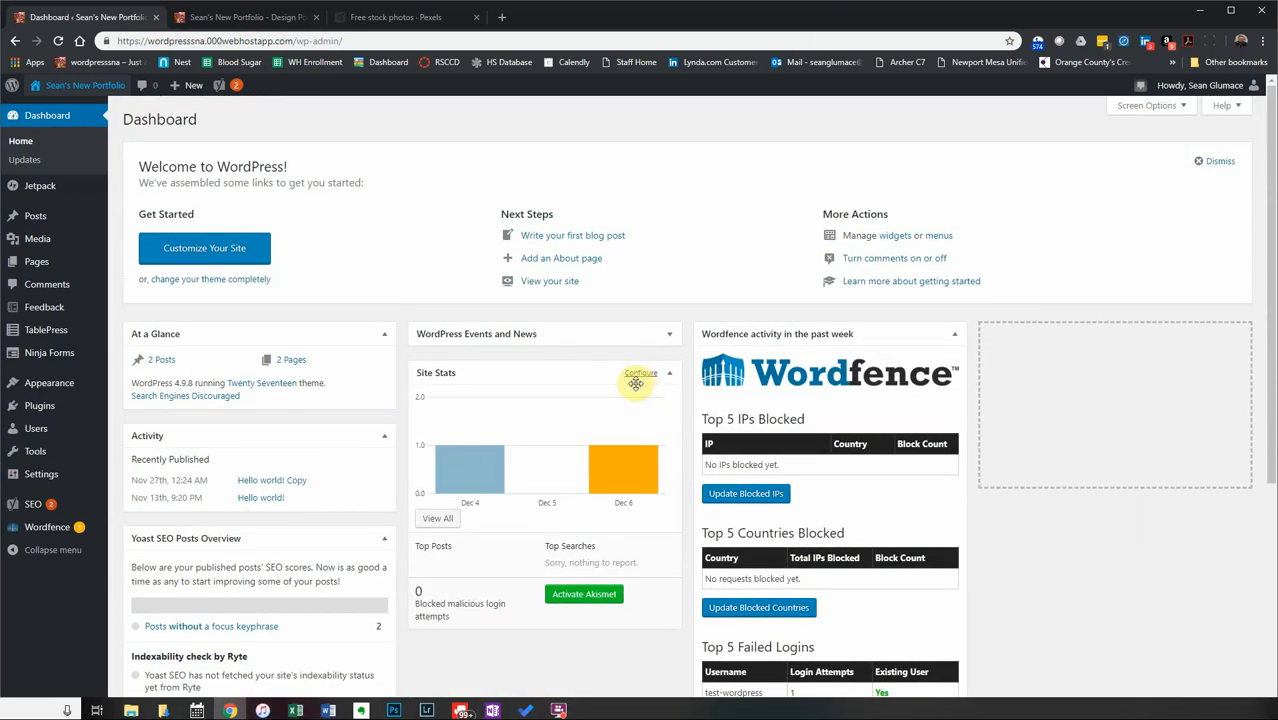
Check the portfolio site's Photoshop, Illustrator and InDesign menus, then switch to the Pexels tab.
left_click(236, 19)
mouse_move(418, 244)
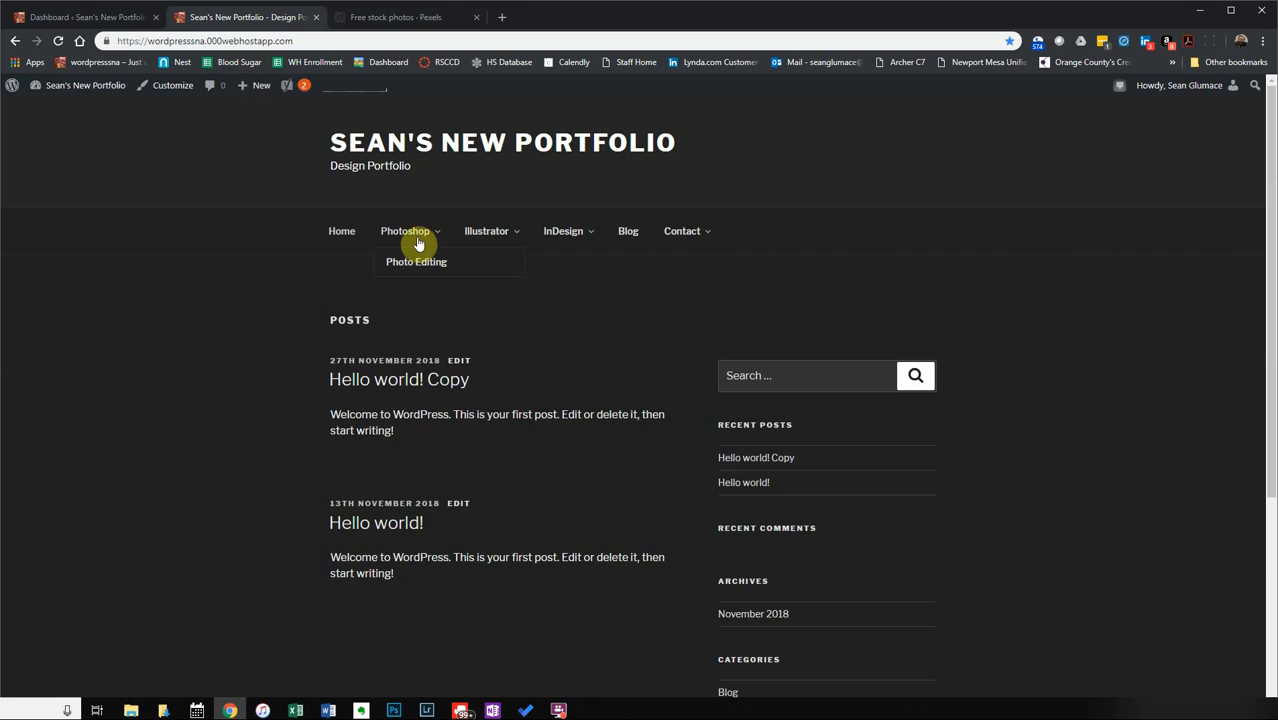
mouse_move(567, 243)
mouse_move(486, 240)
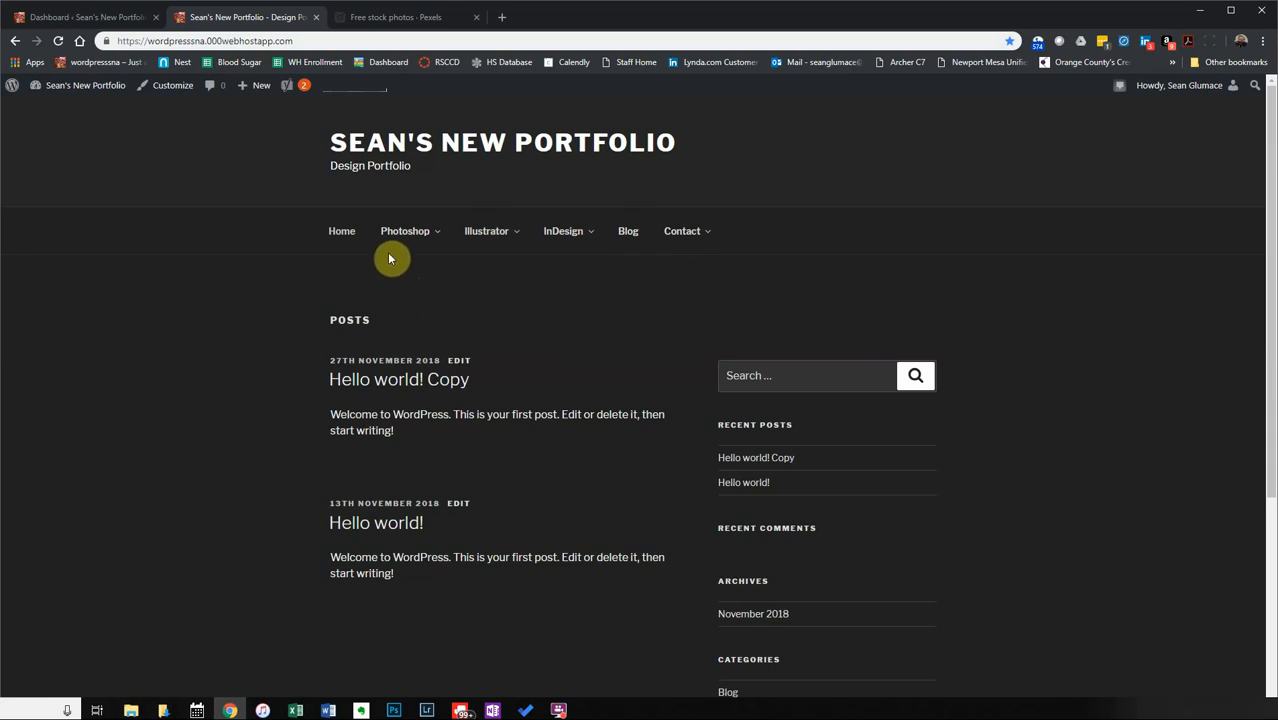
left_click(383, 17)
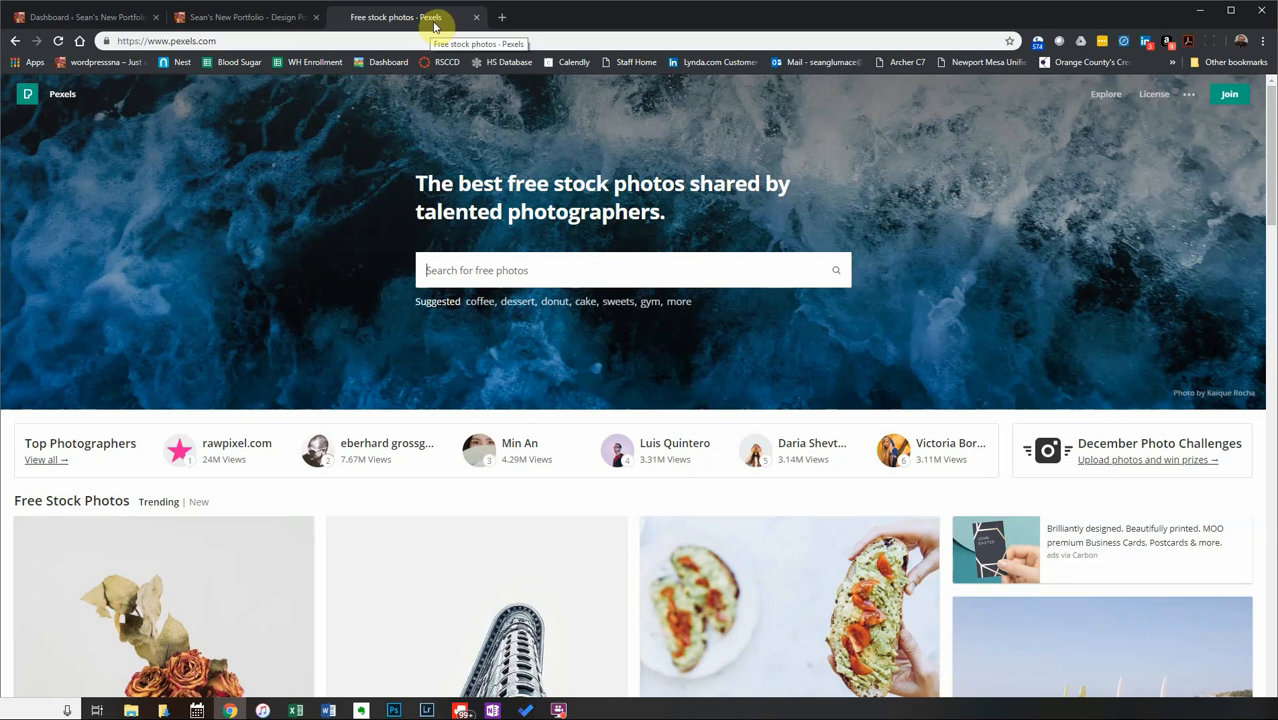
Scroll through the Pexels photo grid and its search box, then return to the portfolio front page.
scroll(424, 432, "down", 2)
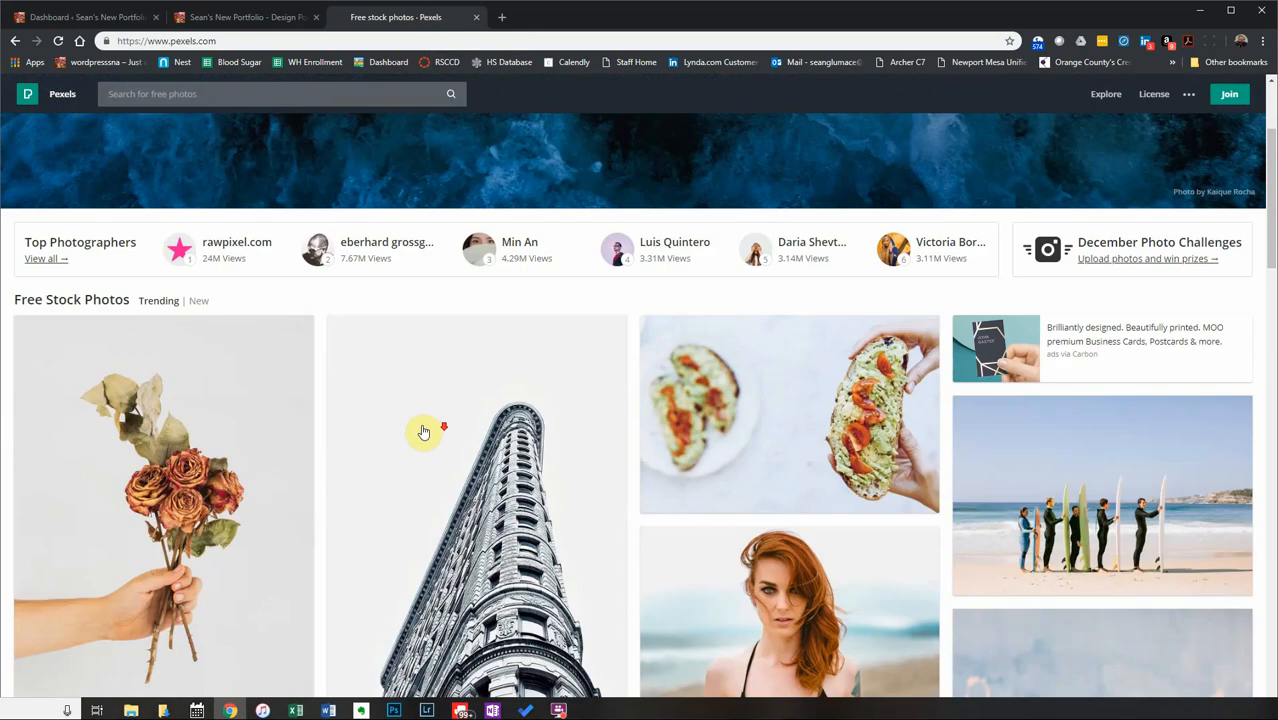
scroll(424, 432, "down", 5)
scroll(415, 430, "down", 2)
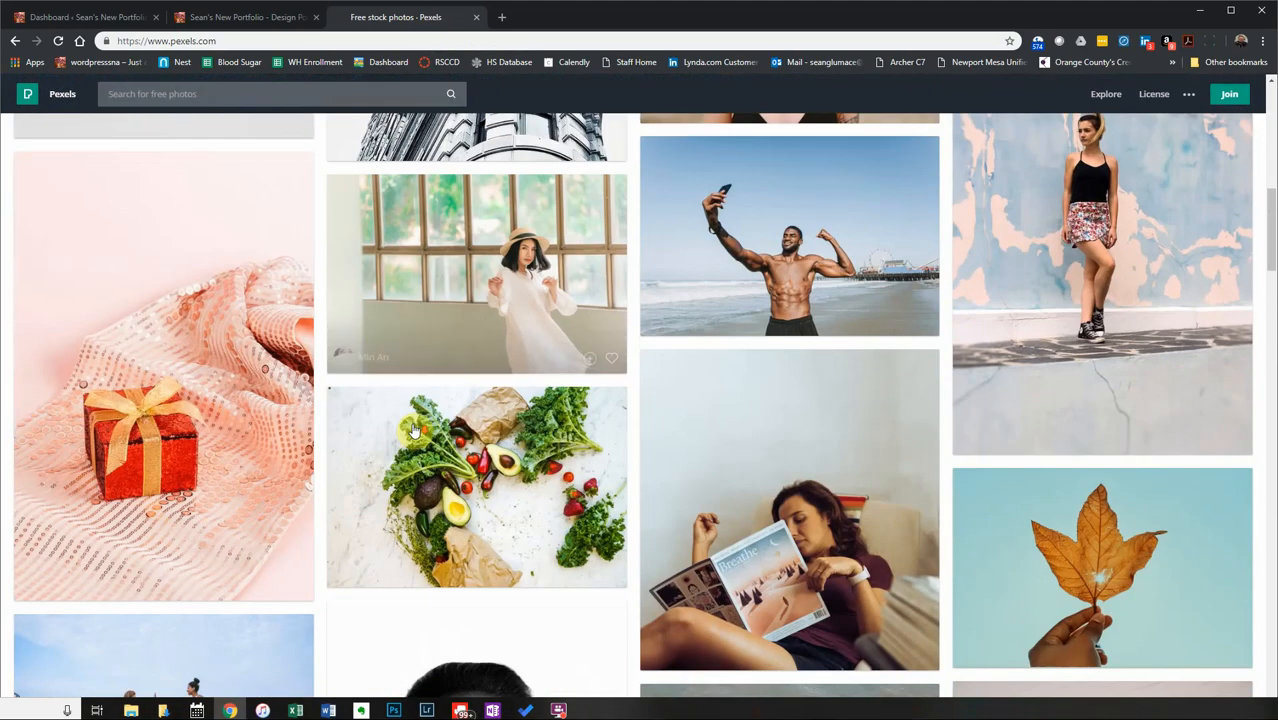
scroll(414, 428, "up", 10)
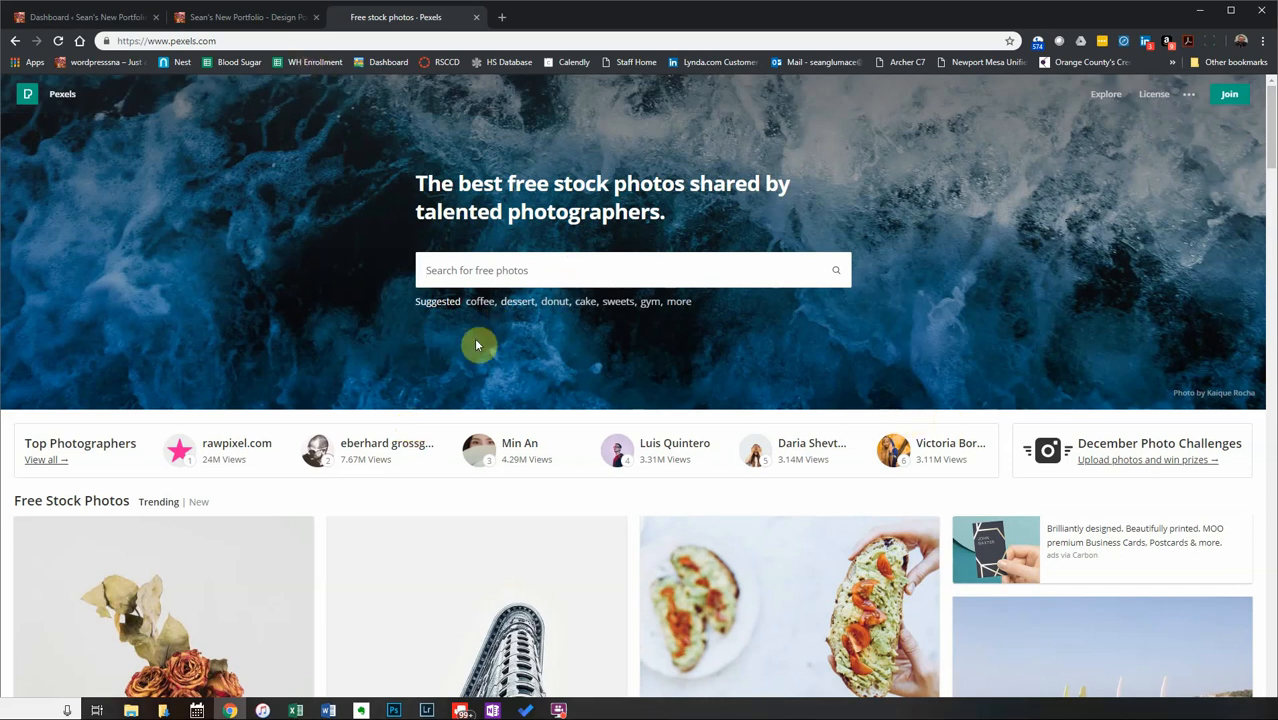
left_click(534, 274)
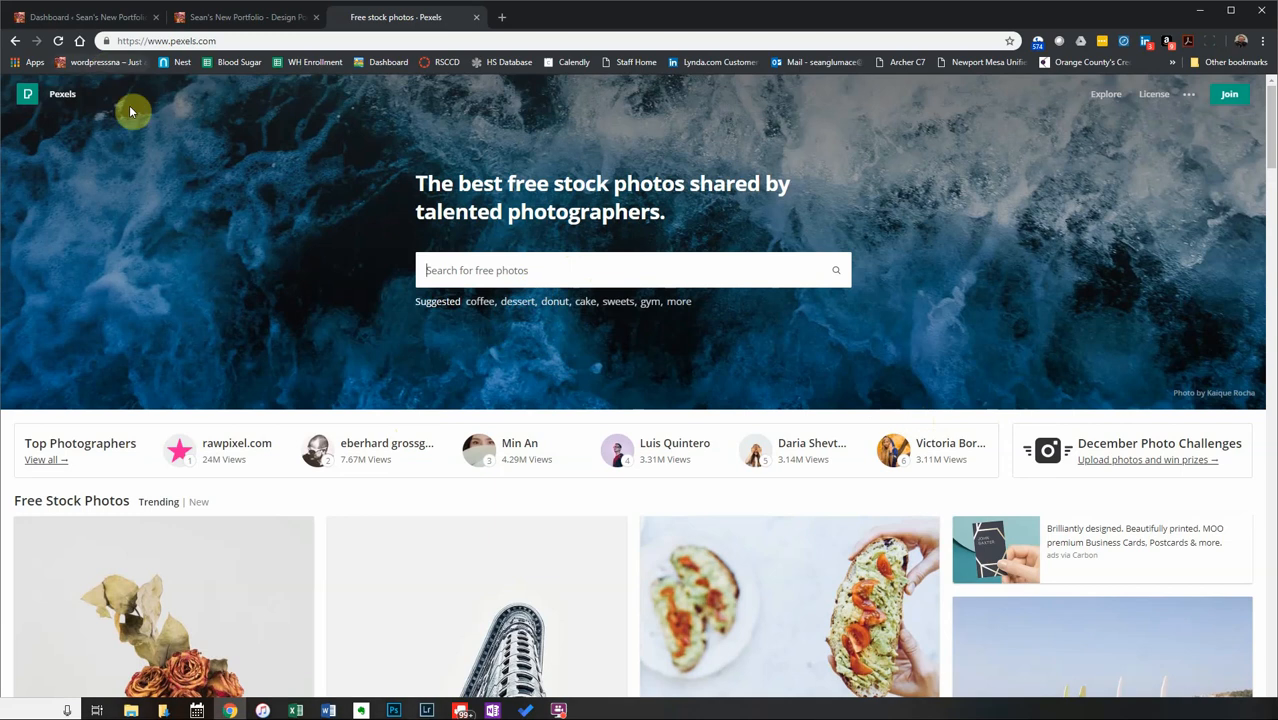
left_click(226, 20)
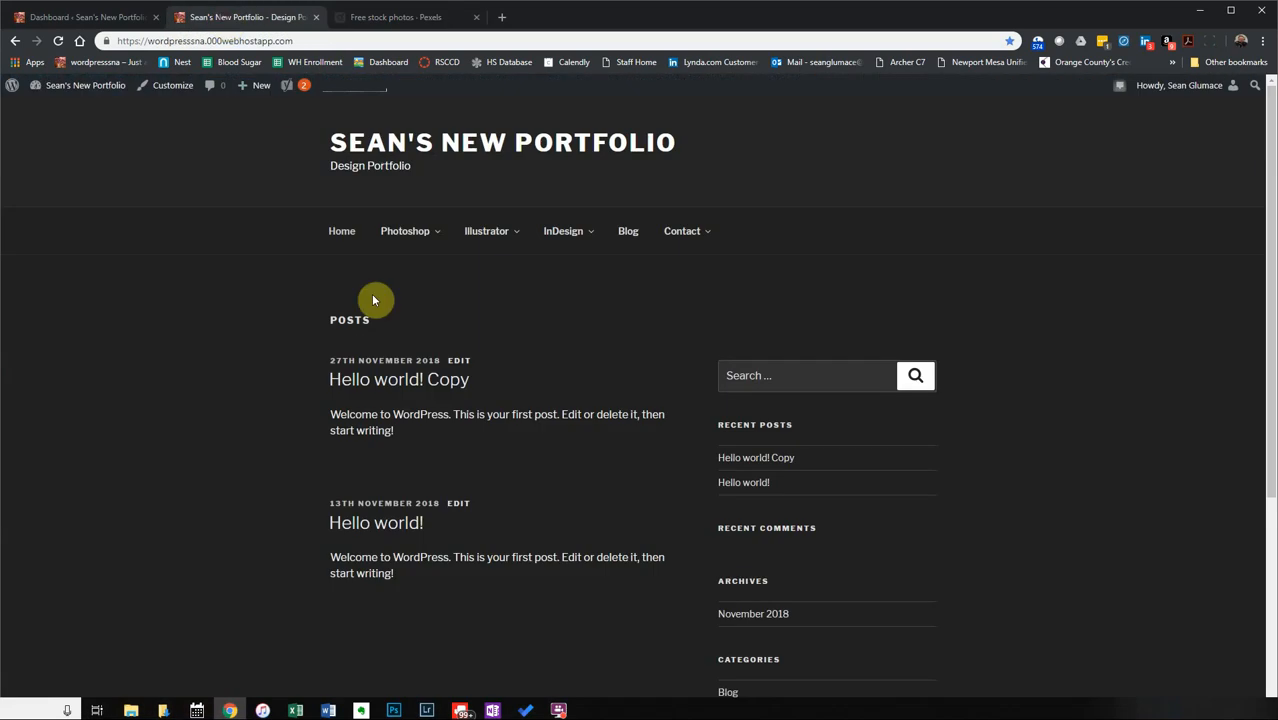
left_click(385, 18)
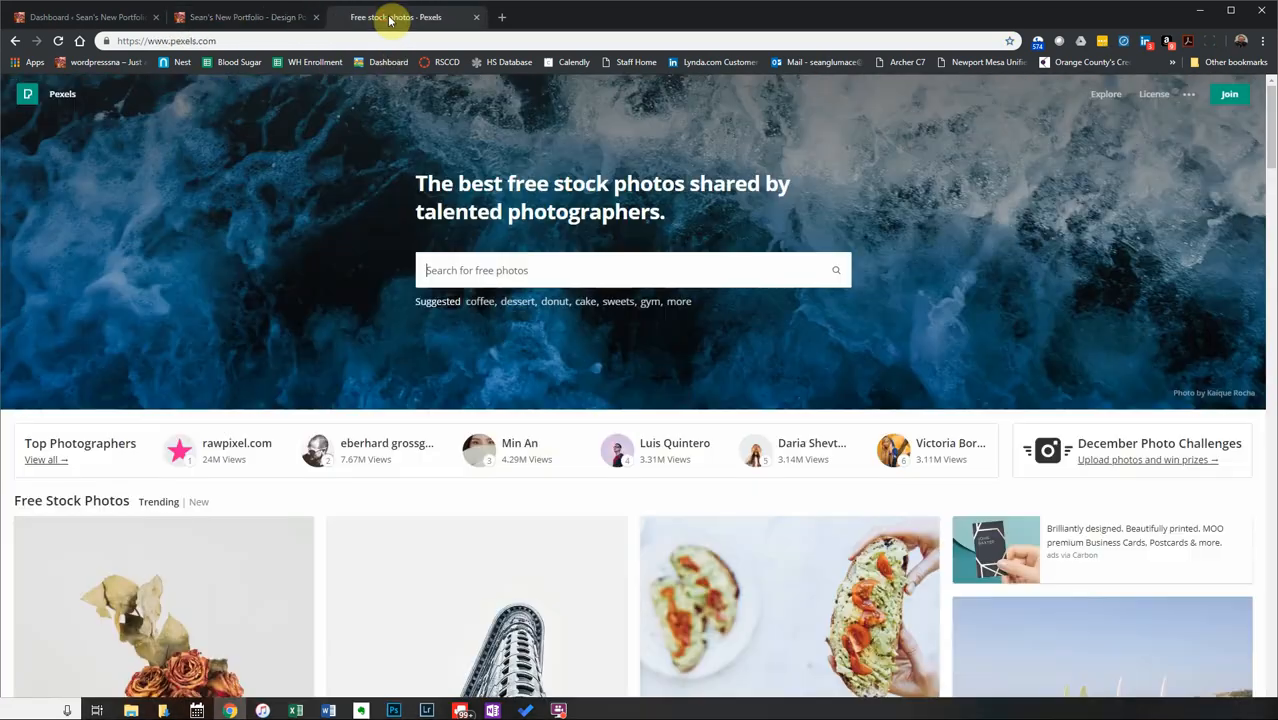
left_click(264, 22)
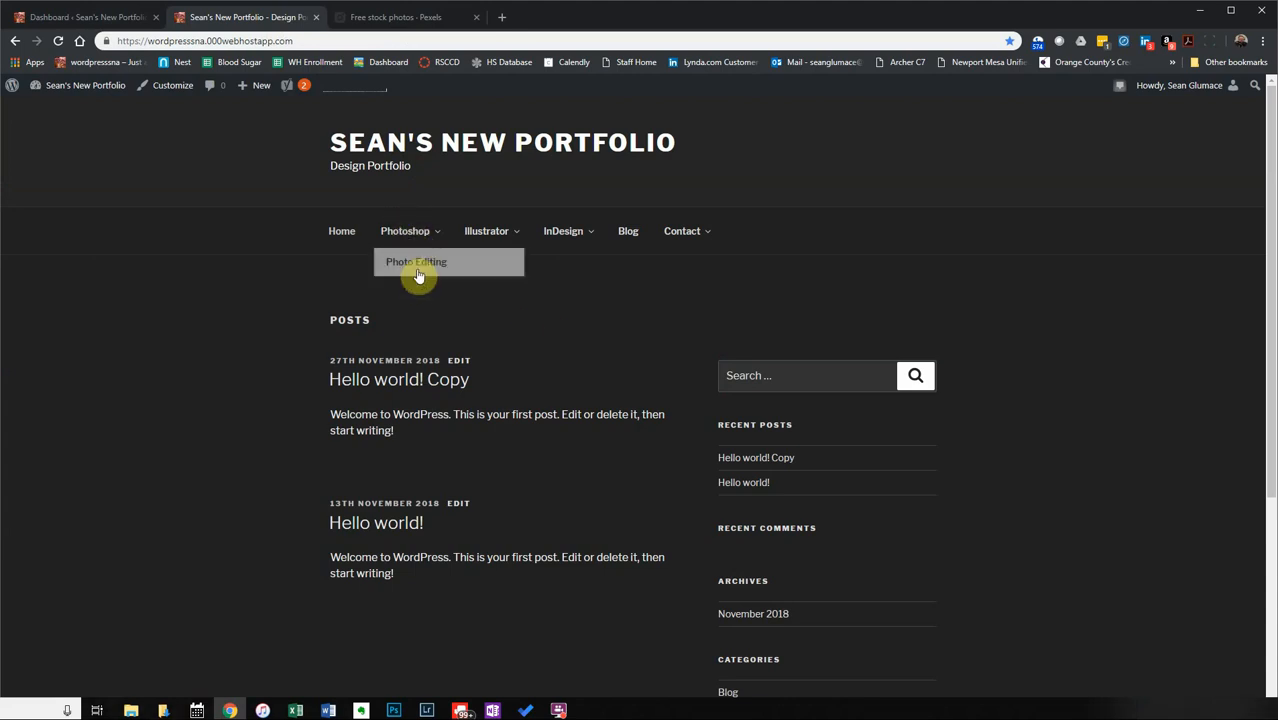
Switch between the Dashboard and site tabs, ending on the Dashboard showing 2 posts and 2 pages.
left_click(100, 17)
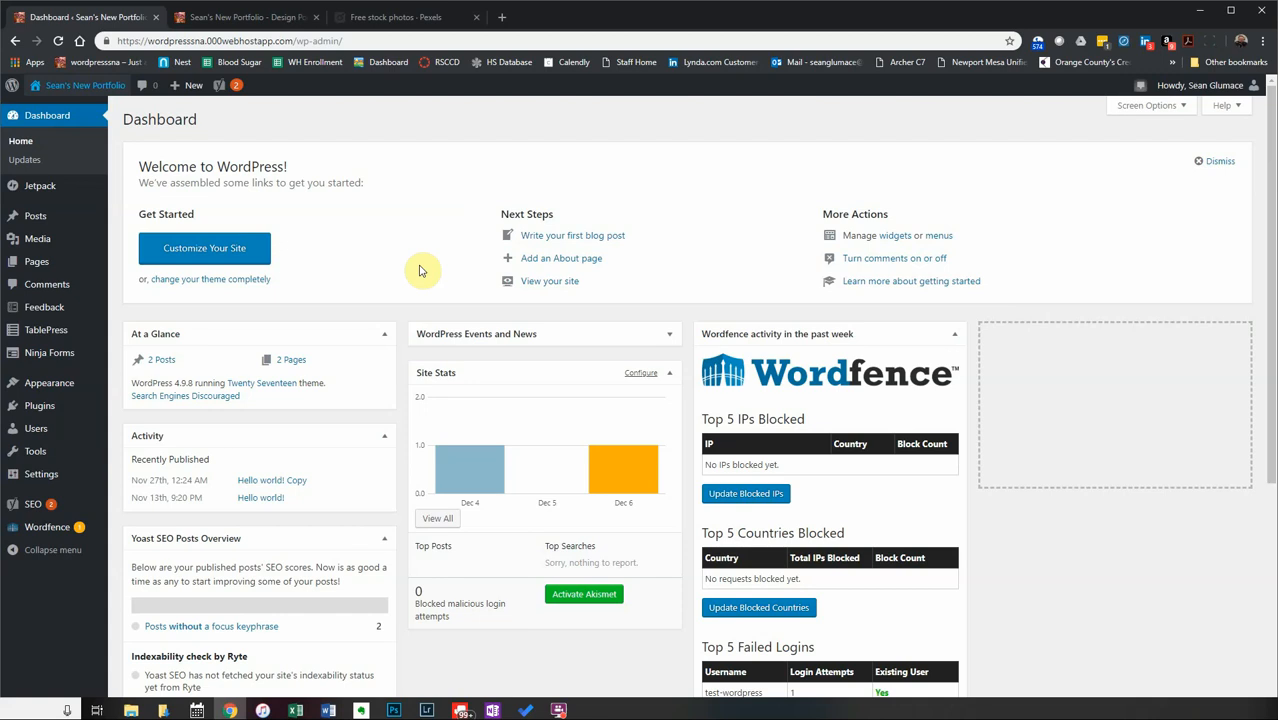
left_click(222, 18)
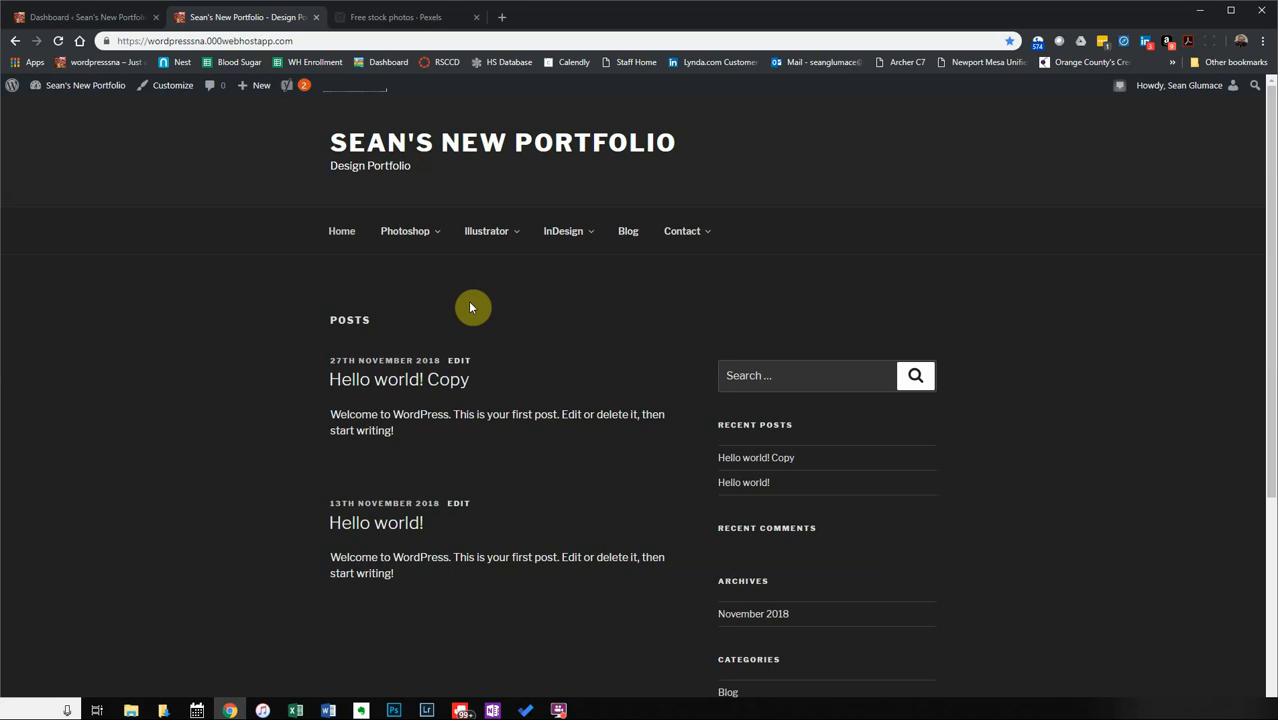
left_click(105, 26)
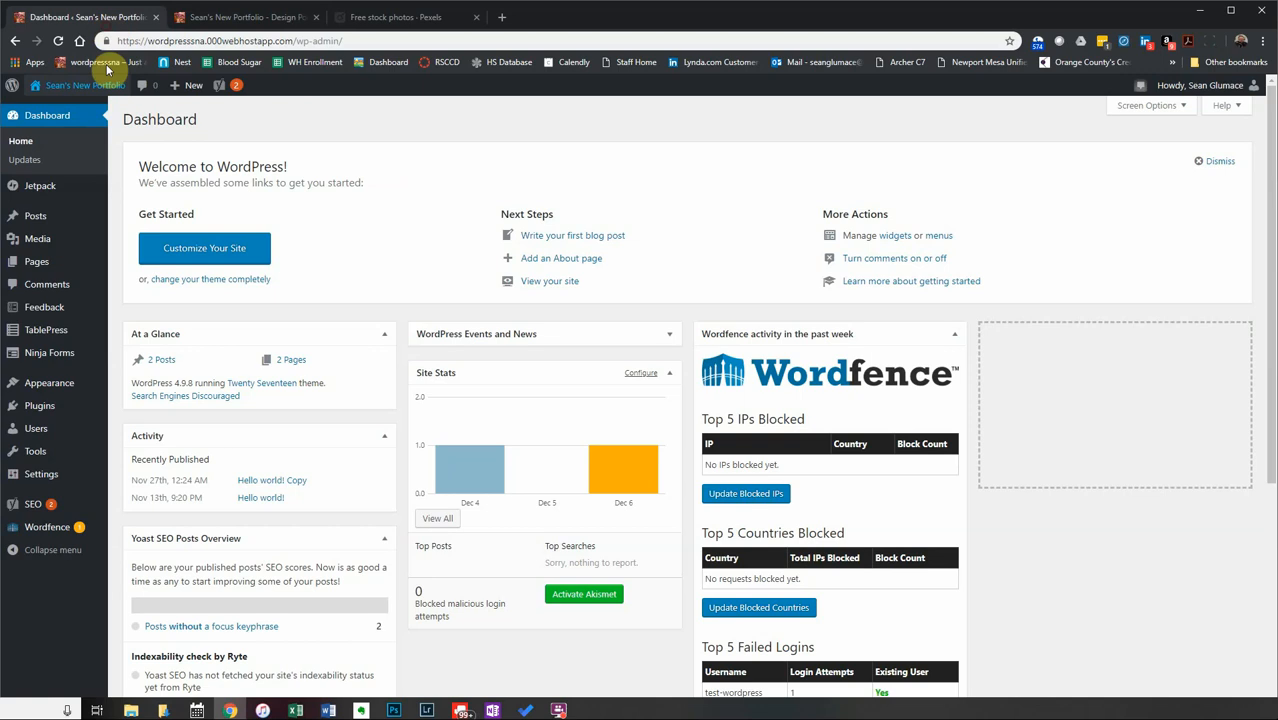
Open All Posts and select both Hello world posts with the select-all checkbox.
left_click(66, 214)
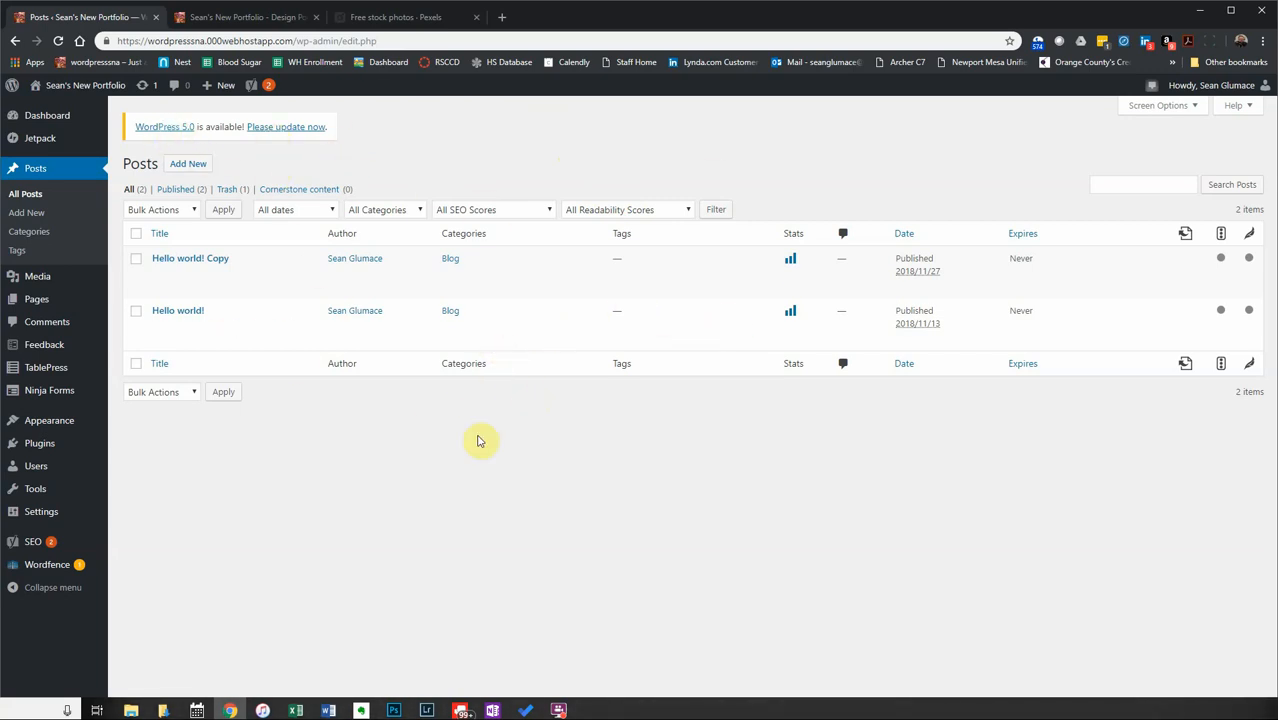
left_click(138, 235)
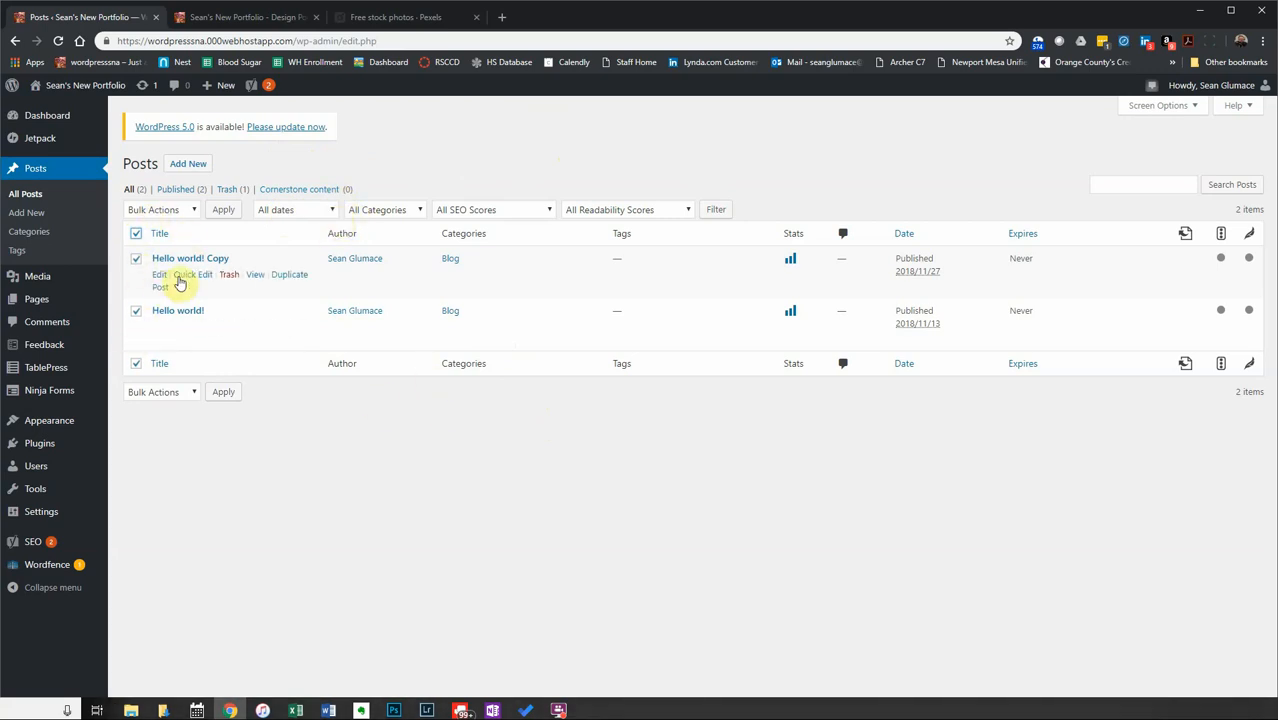
Bulk-move both Hello world posts to Trash and dismiss the Yoast traffic notice.
left_click(161, 212)
left_click(163, 254)
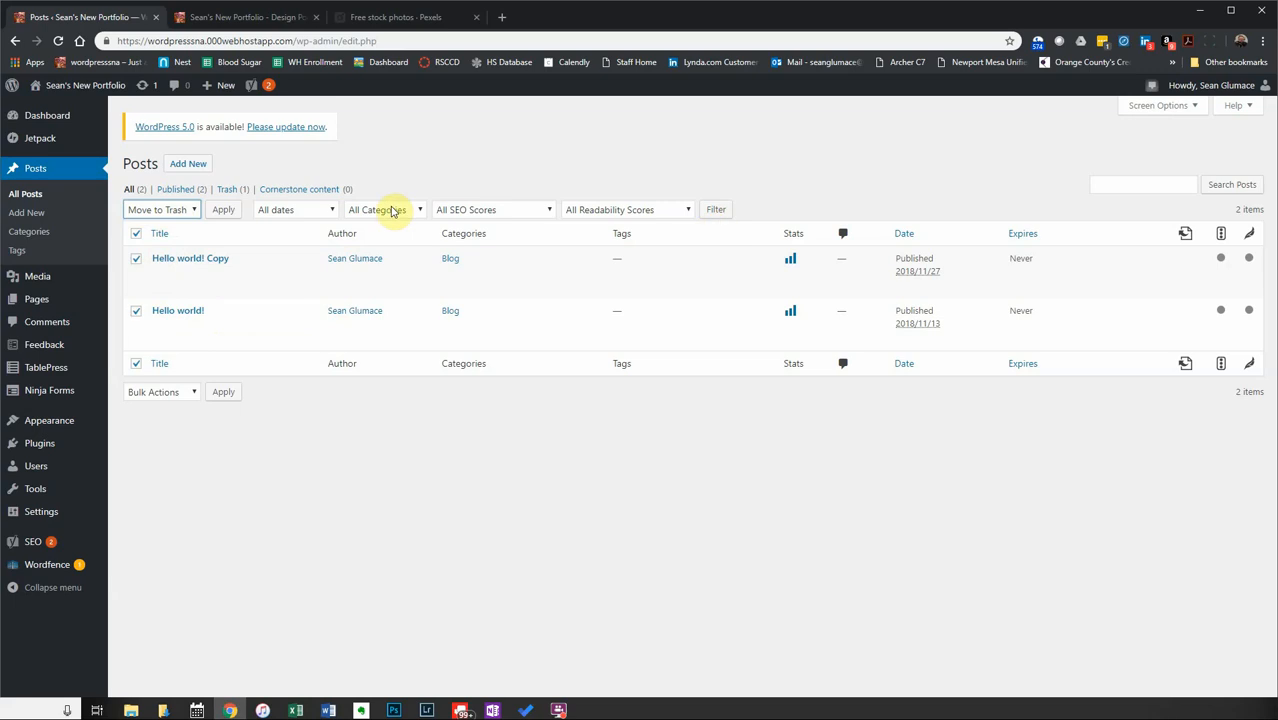
left_click(223, 211)
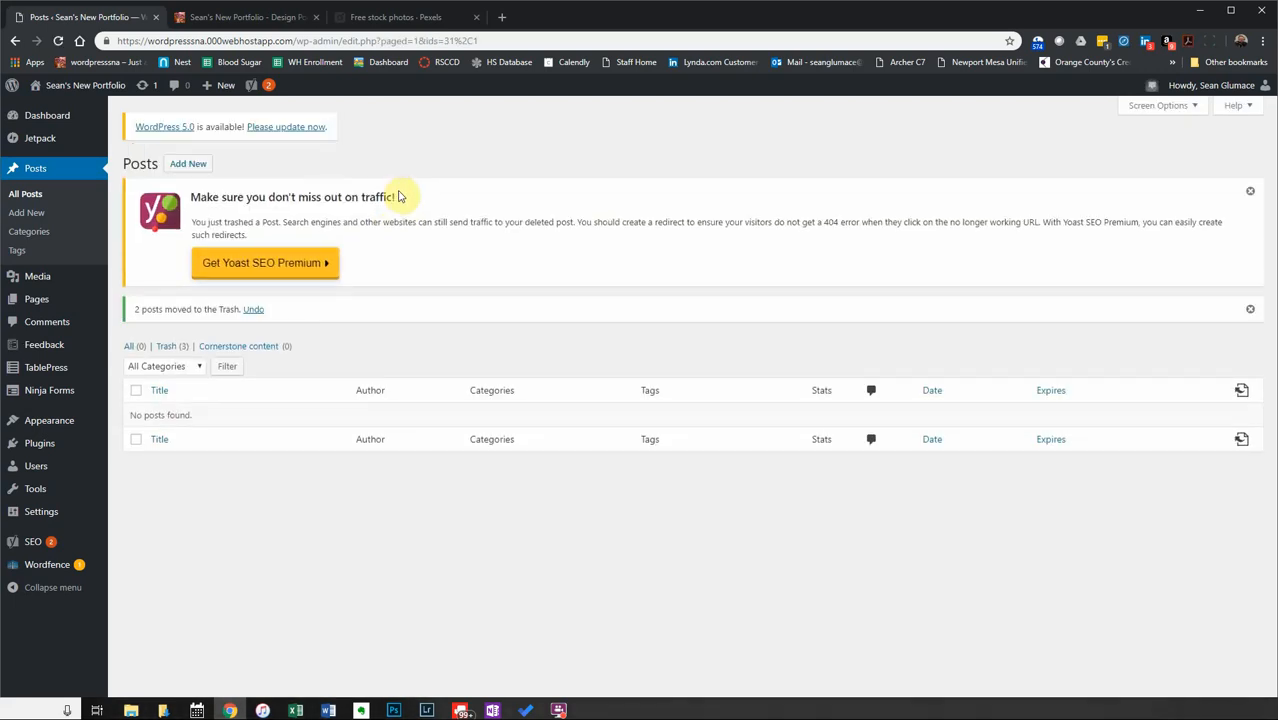
left_click(1249, 194)
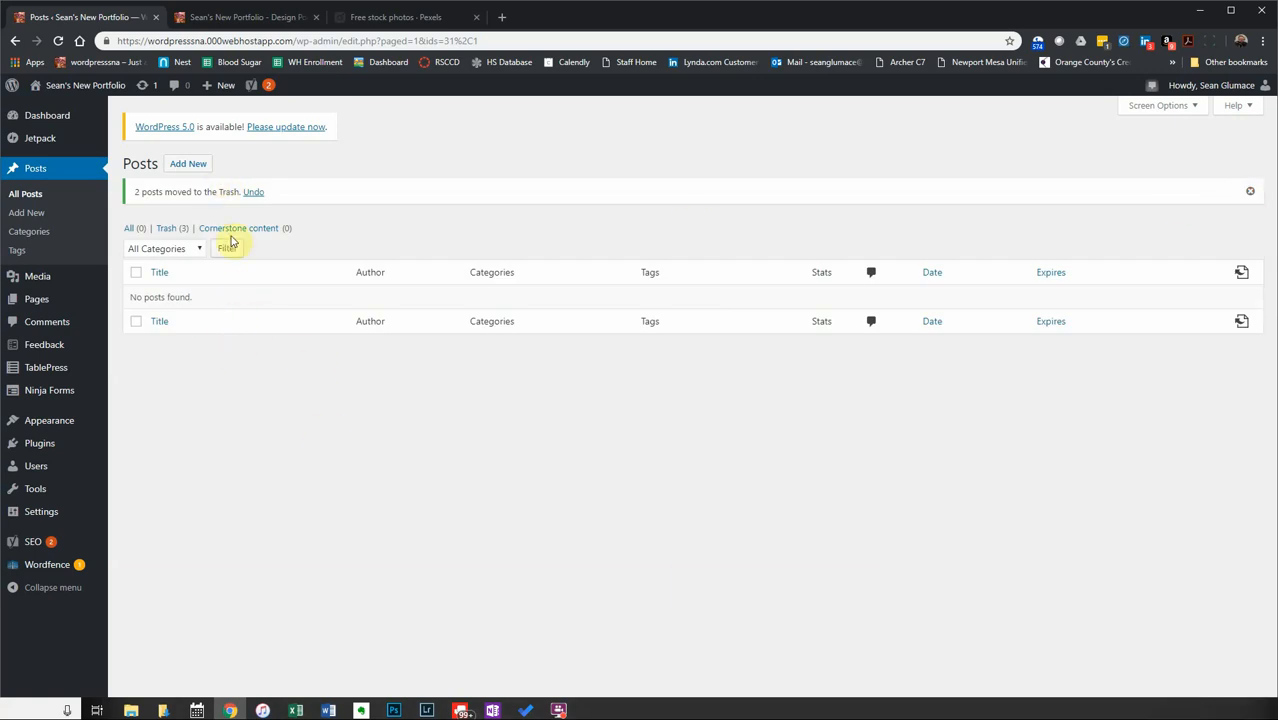
Open Trash (3) and empty it, permanently deleting the three Hello world! posts.
left_click(168, 231)
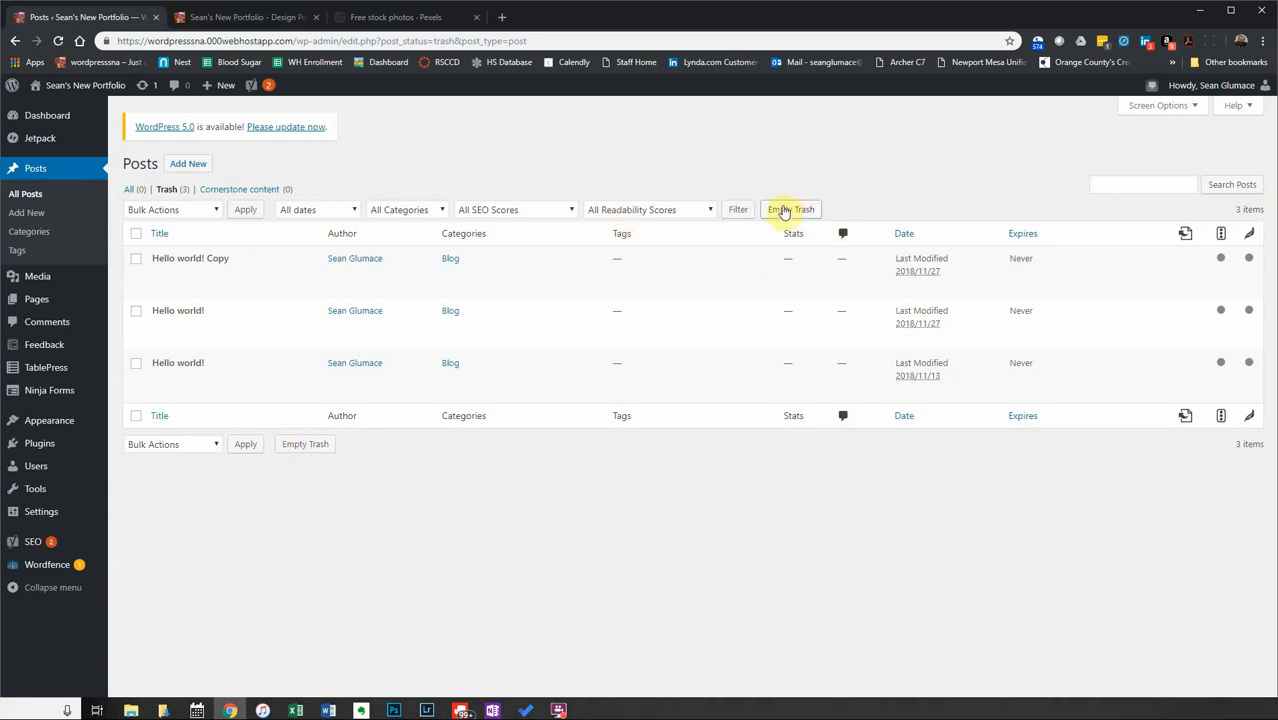
left_click(783, 212)
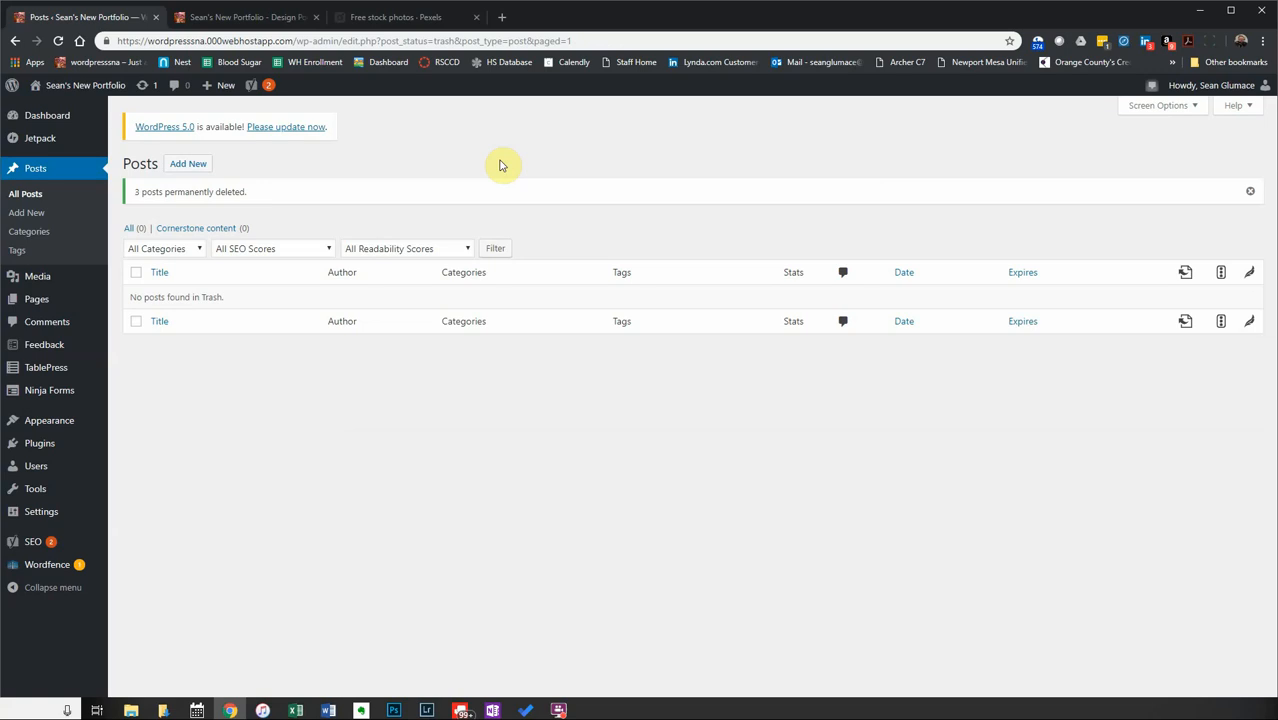
Start a new post, briefly checking the live site's front page before returning to the editor.
left_click(184, 170)
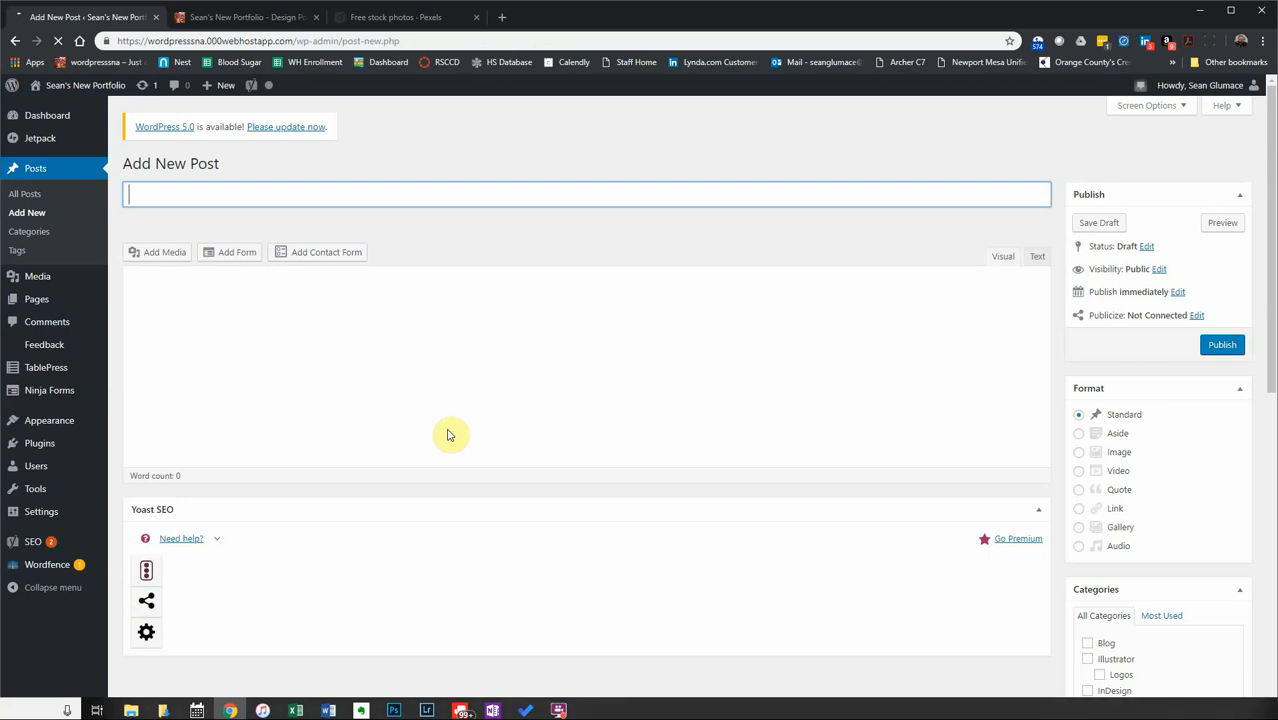
left_click(212, 19)
mouse_move(412, 243)
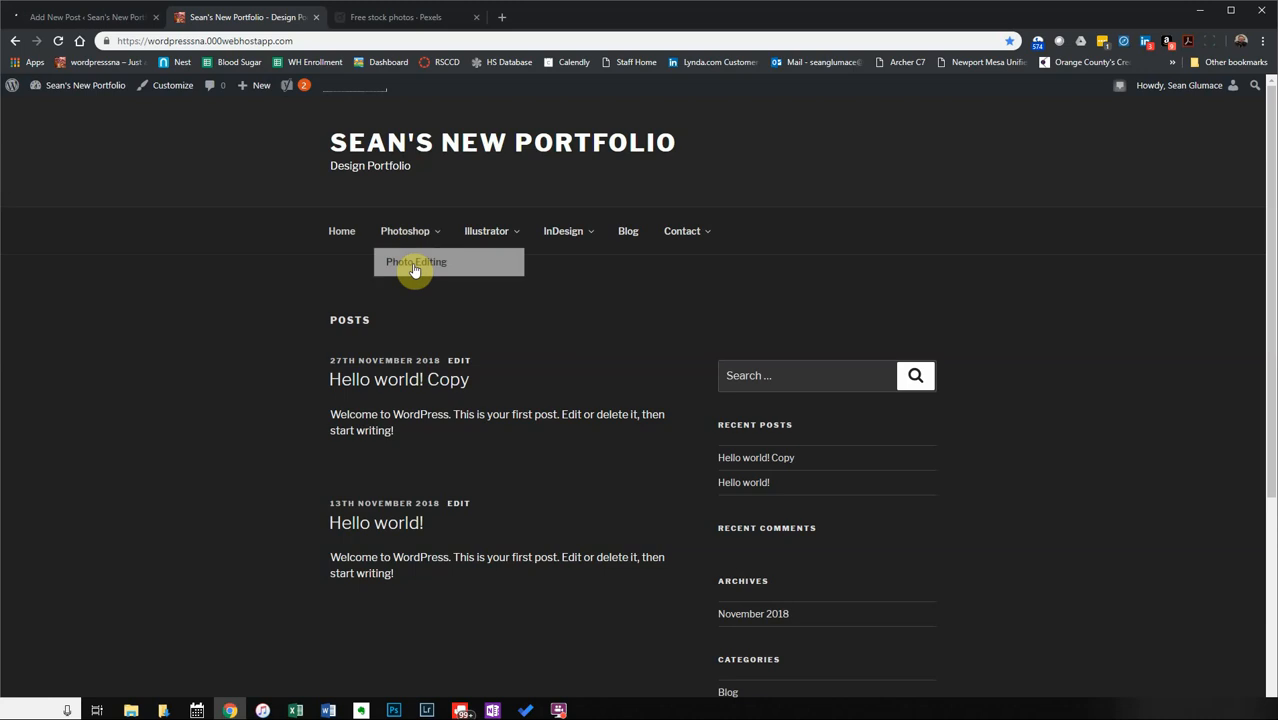
left_click(138, 18)
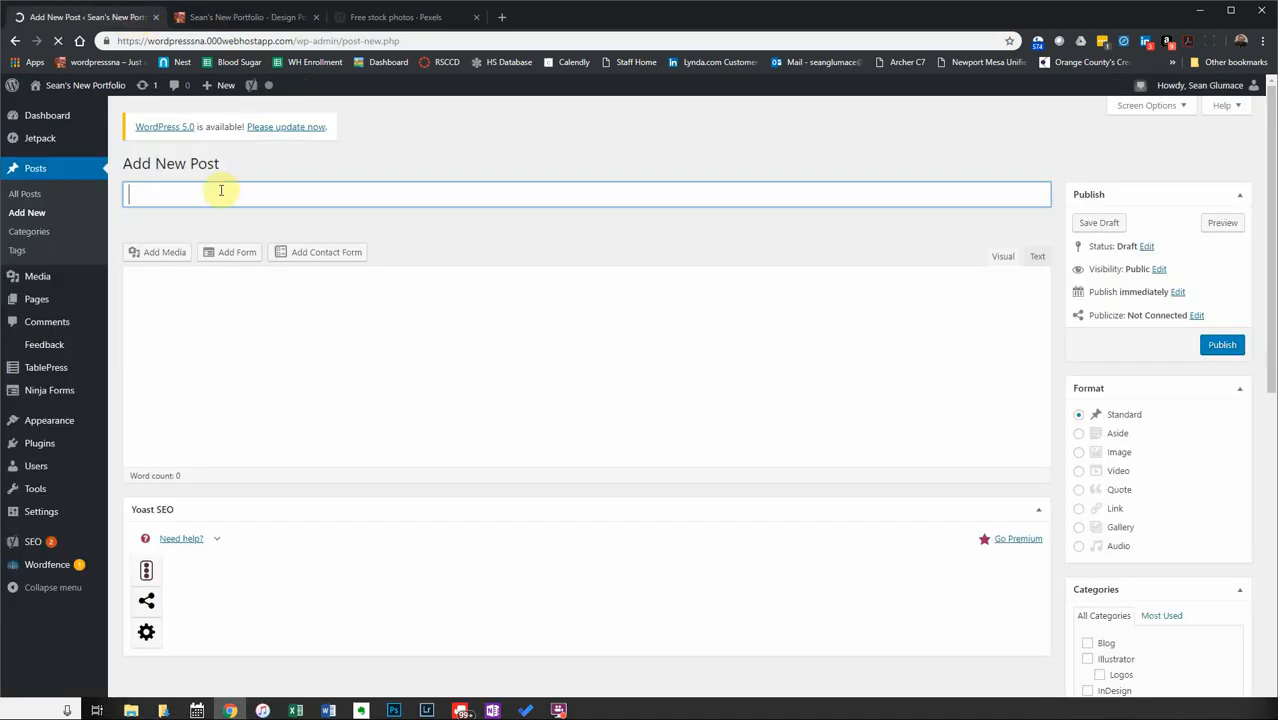
Title the post 'Hawaii Wedding', correcting typos, and place the cursor in the body.
type("We")
key("BackSpace")
key("BackSpace")
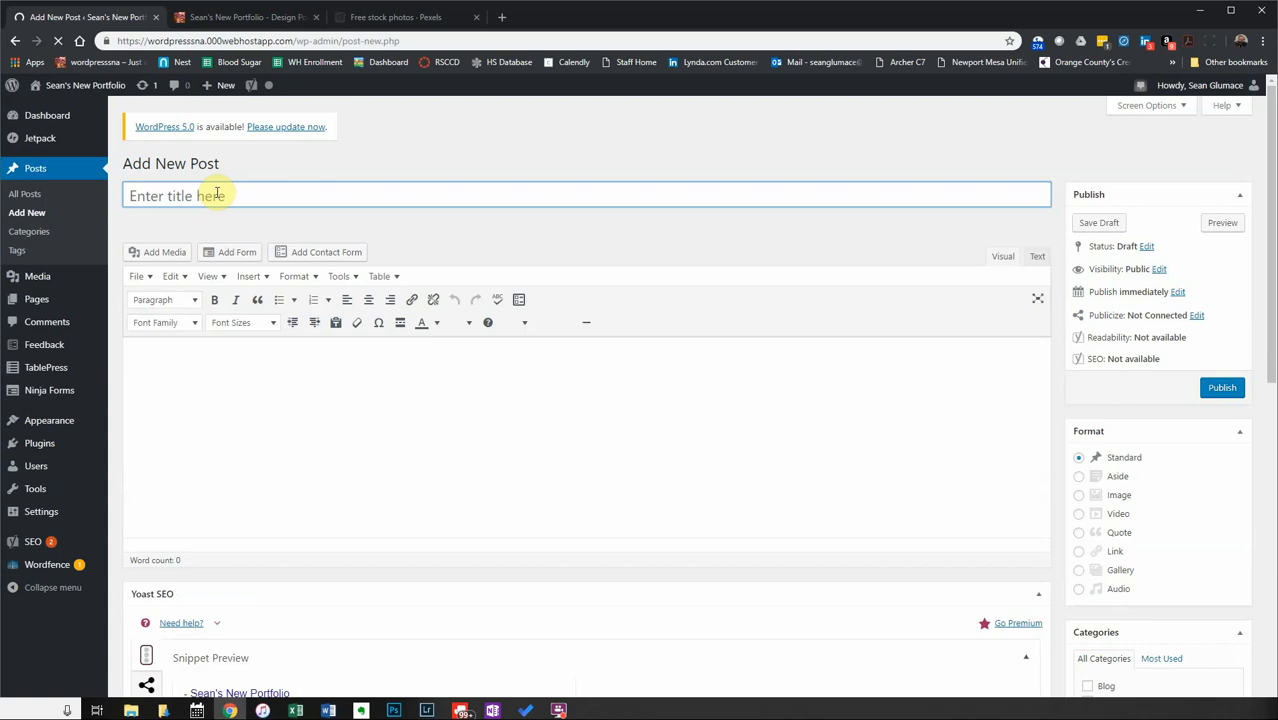
left_click(217, 194)
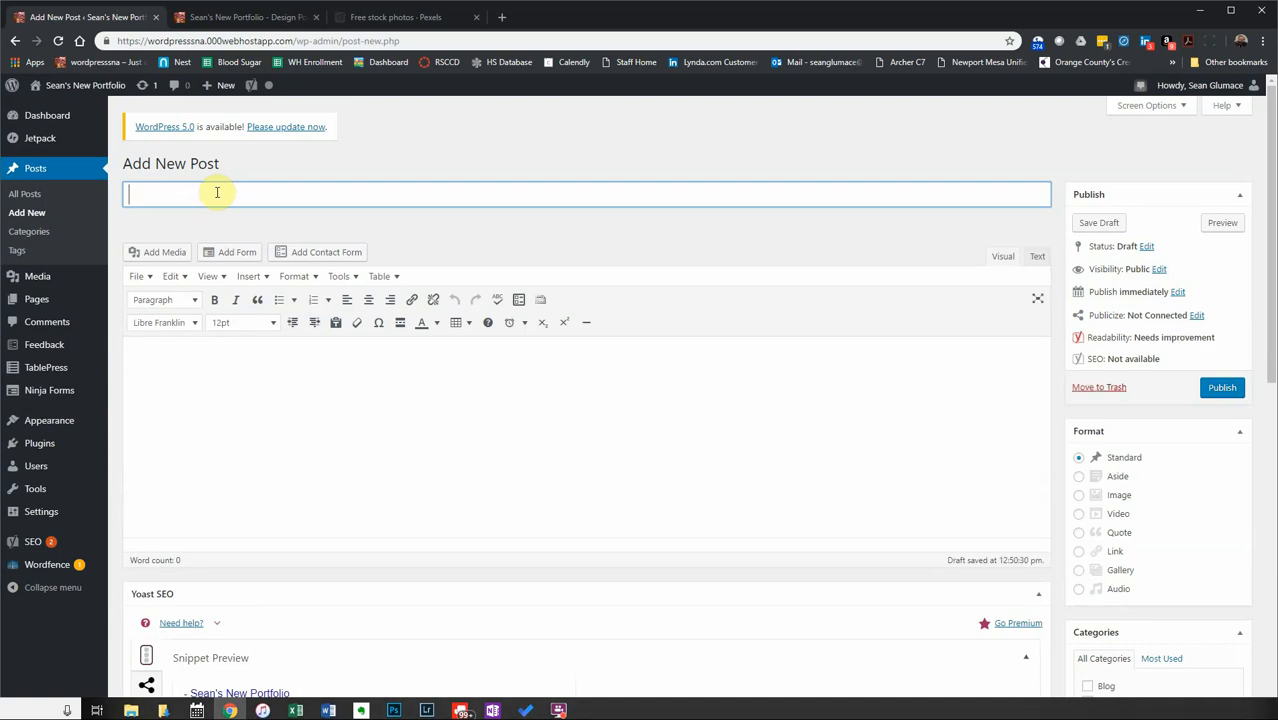
type("Wedding")
key("BackSpace")
key("BackSpace")
key("BackSpace")
key("BackSpace")
key("BackSpace")
key("BackSpace")
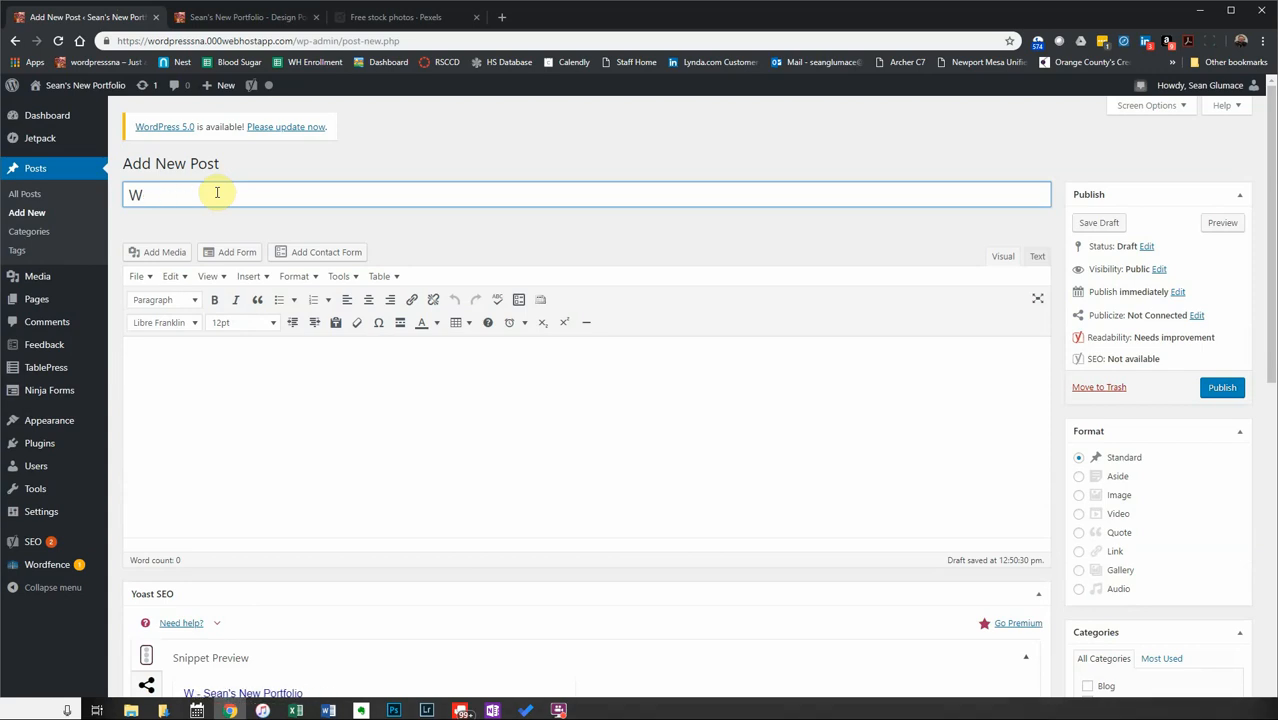
key("BackSpace")
type("Hawaii We")
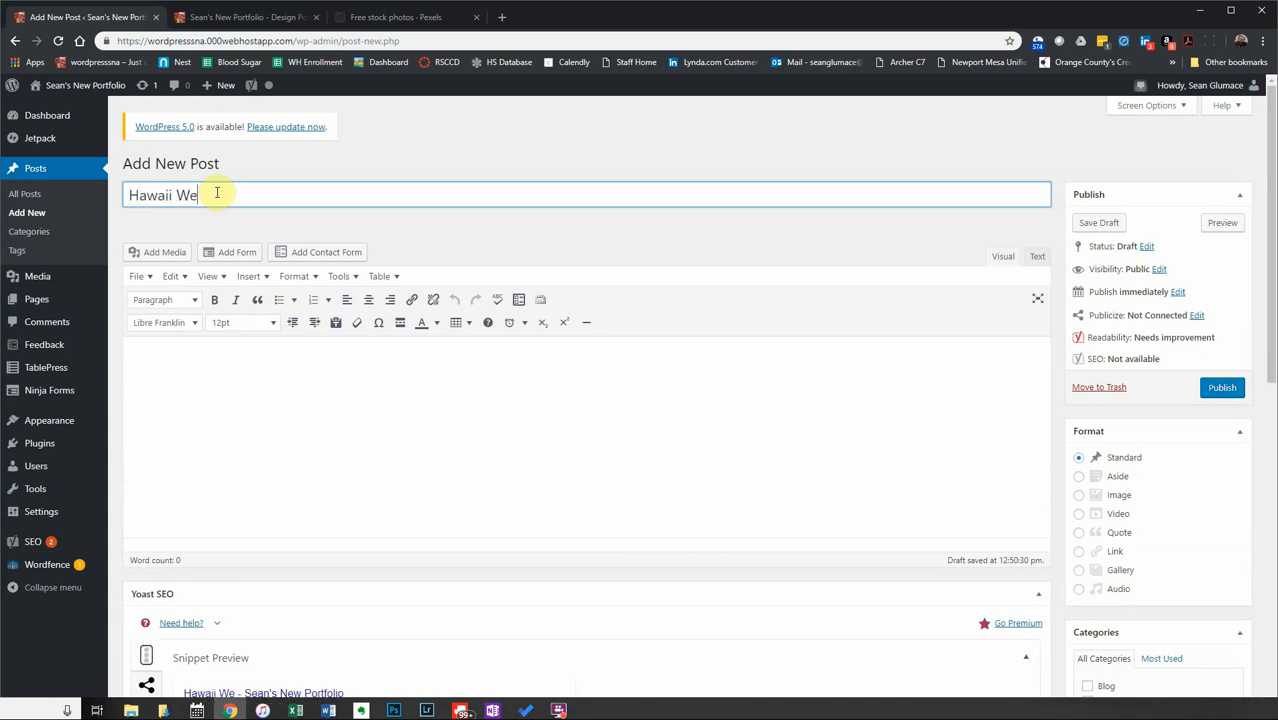
type("dding")
left_click(366, 386)
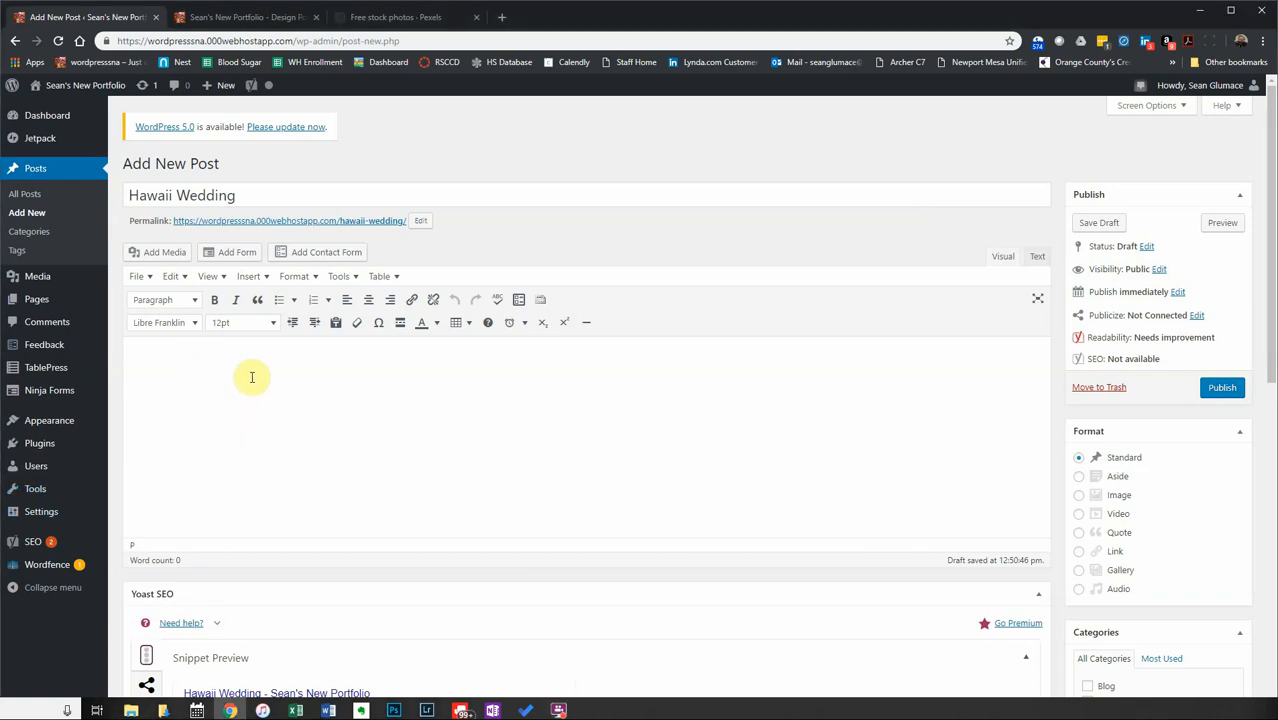
Type the opening sentence about photos taken July 7th 2018 on the island of Kauai.
type("These are photos ")
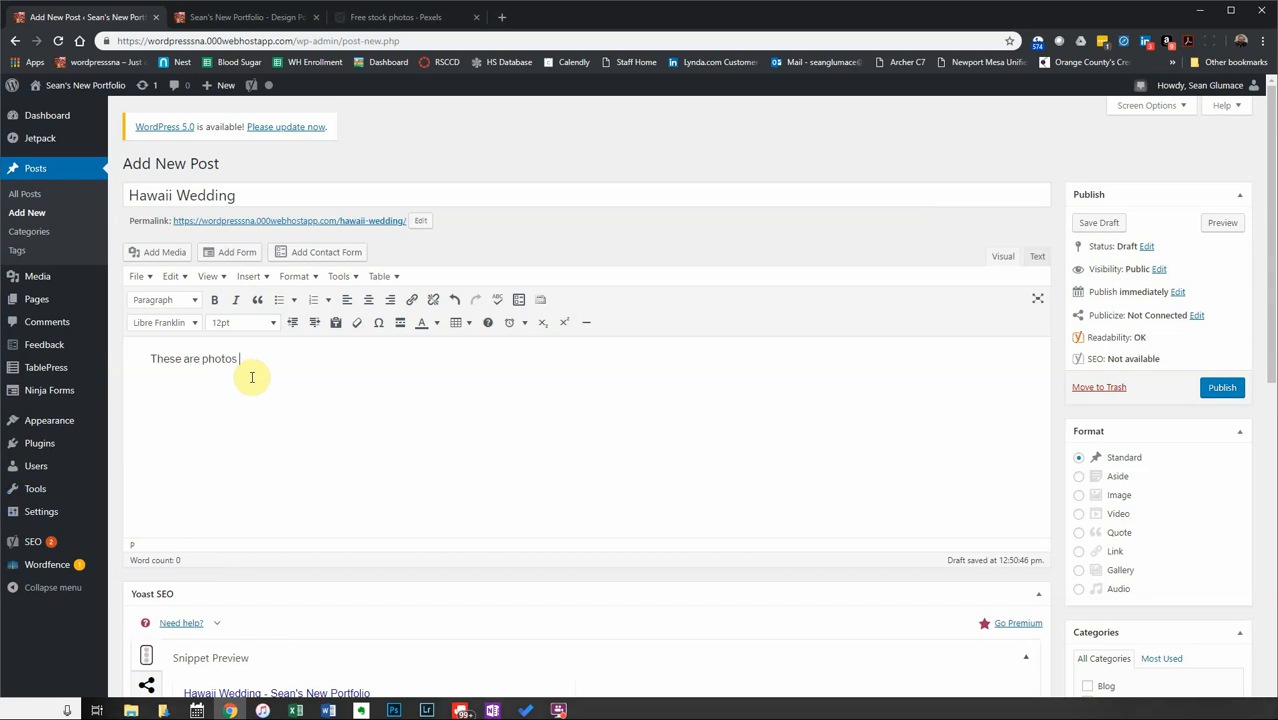
type("that were taking on ")
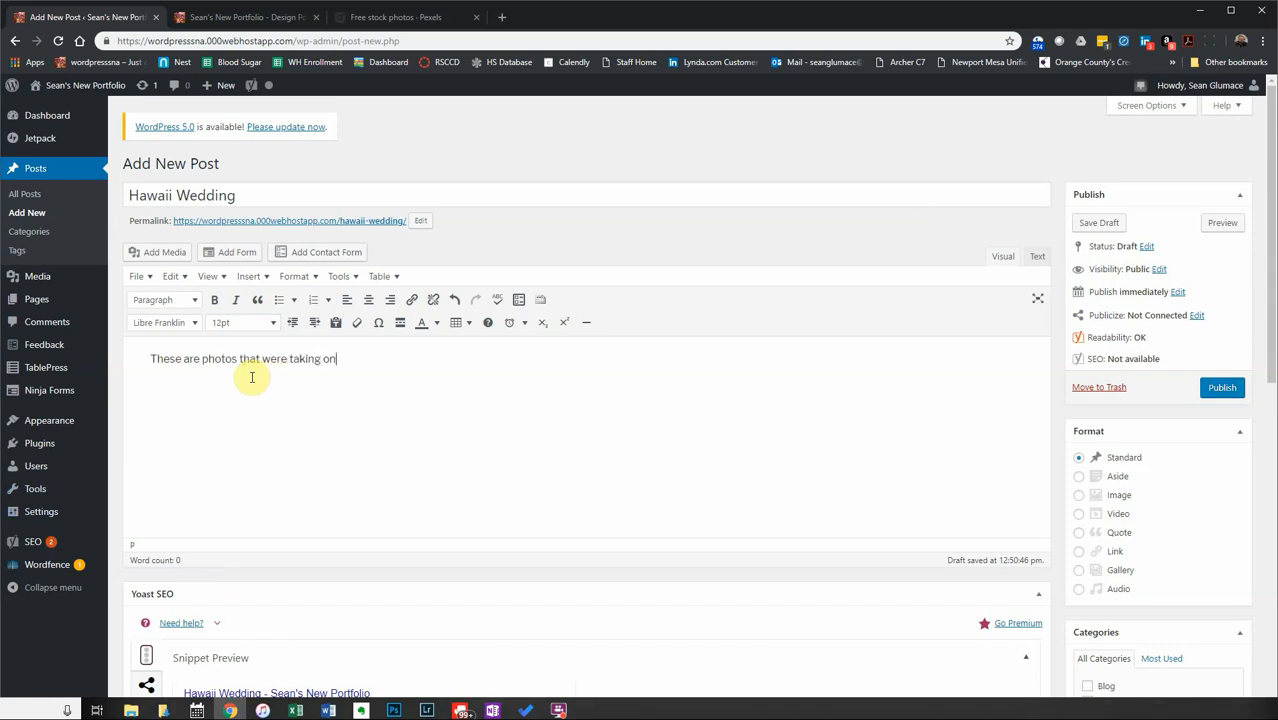
type("7/7/1")
key("BackSpace")
key("BackSpace")
key("BackSpace")
key("BackSpace")
type("Jul")
key("BackSpace")
key("BackSpace")
key("BackSpace")
type("July, 7th 20")
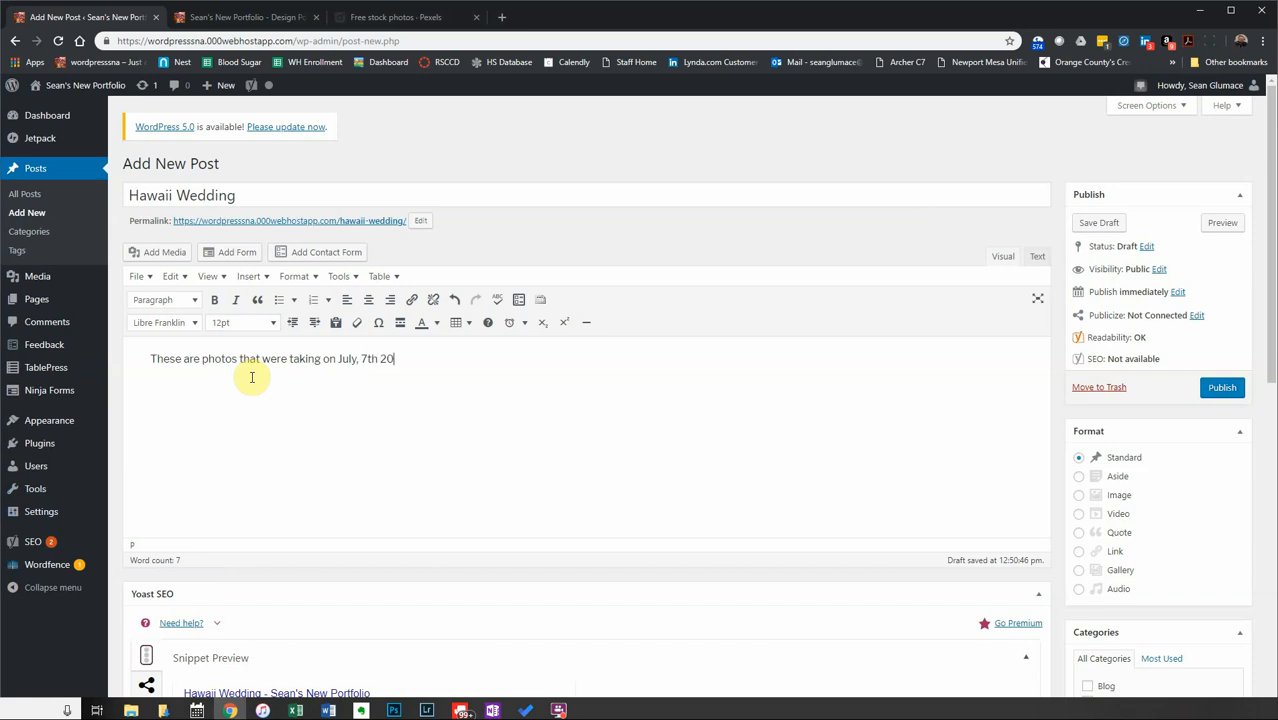
type("18 on the isl")
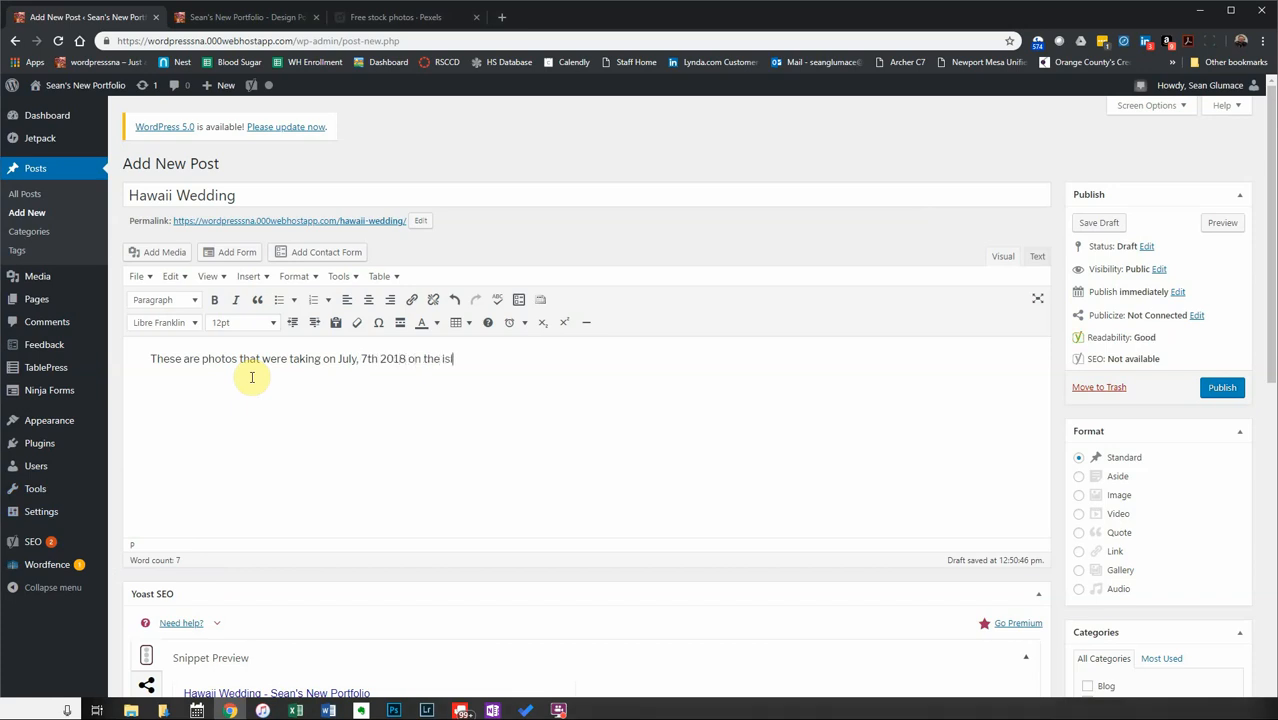
type("and of Kau")
type("ai")
type(" fo")
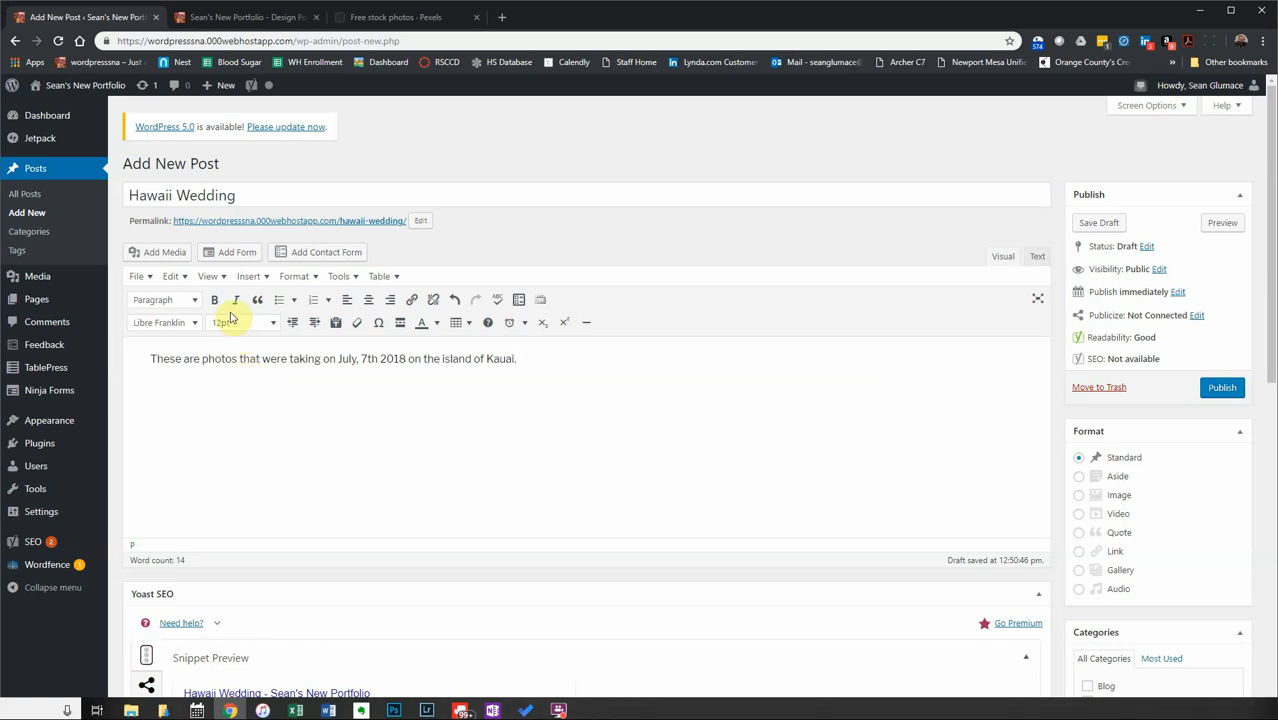
Insert 'wedding' before 'photos' and add 'All photos were shot on a Canon and edited in Photoshop.'.
left_click(202, 362)
type("weddi")
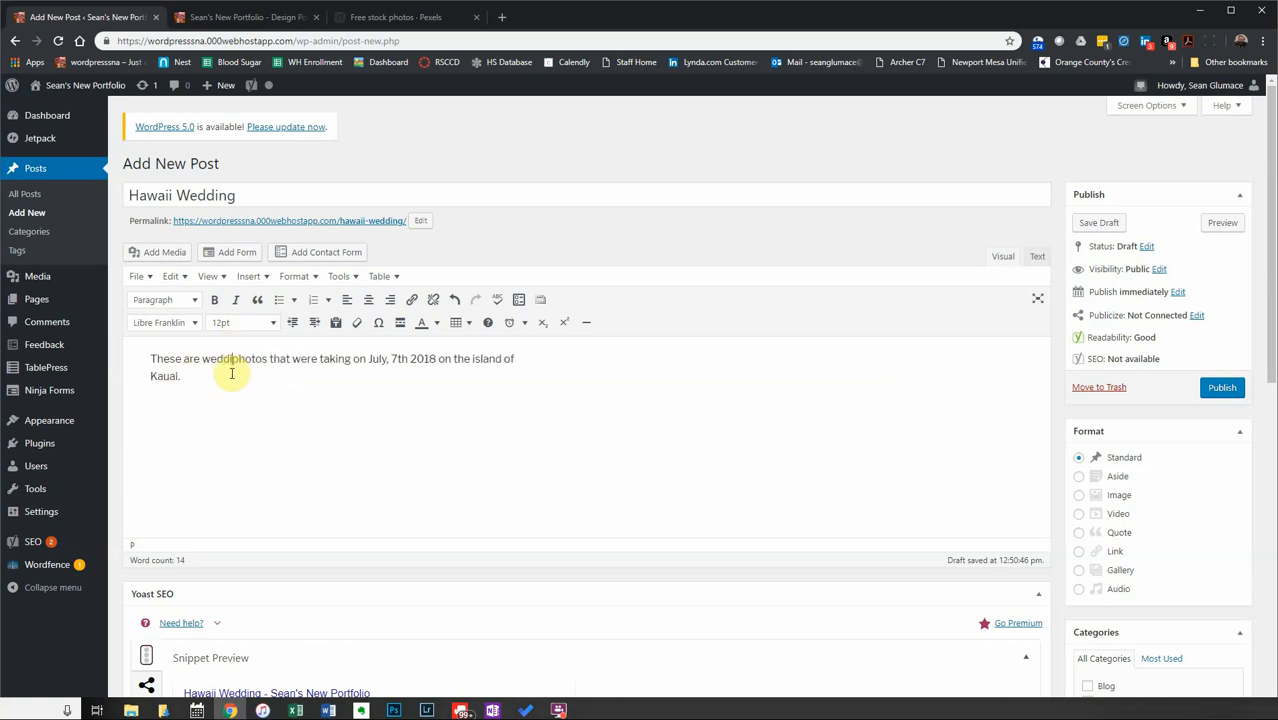
type("ng")
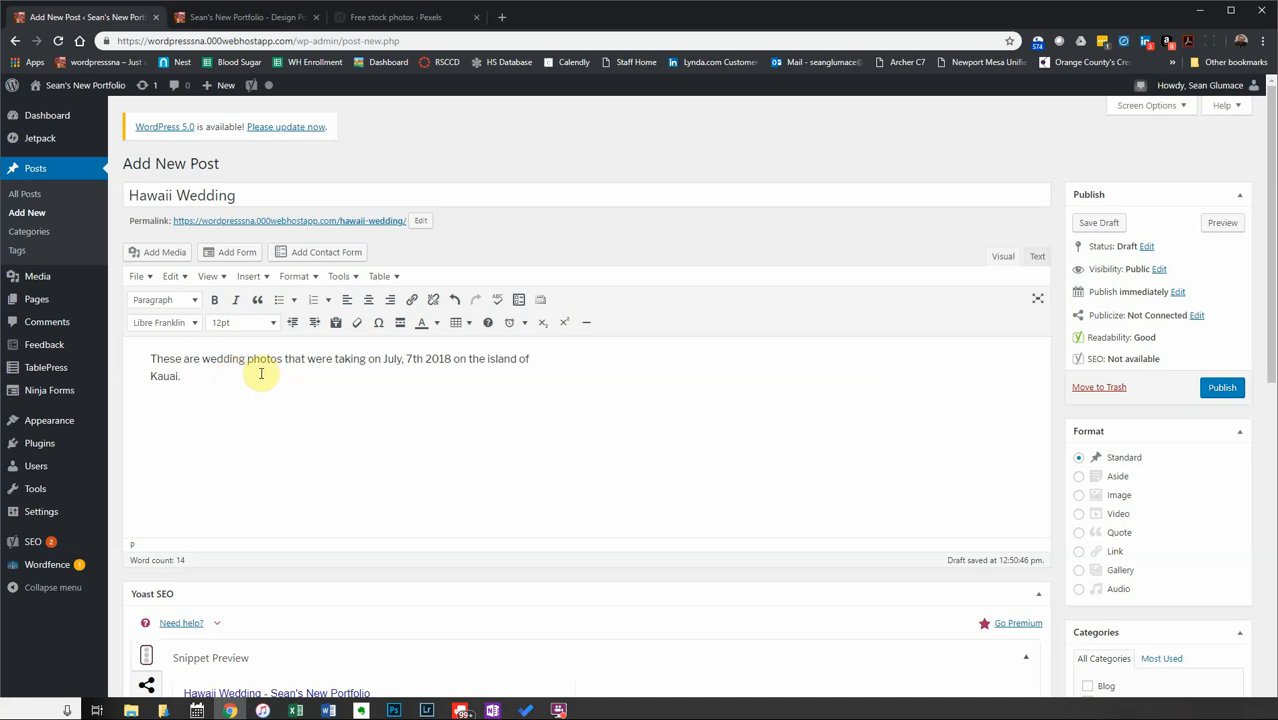
left_click(259, 372)
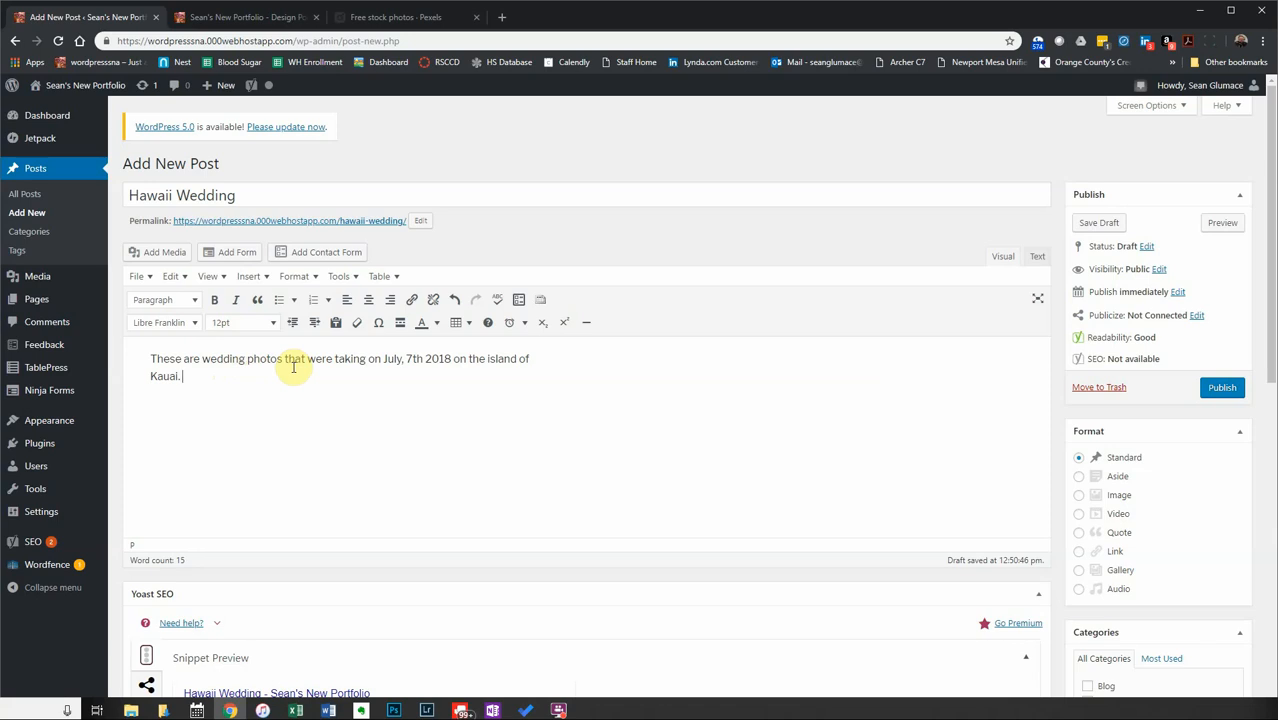
type("All photos were shot on a")
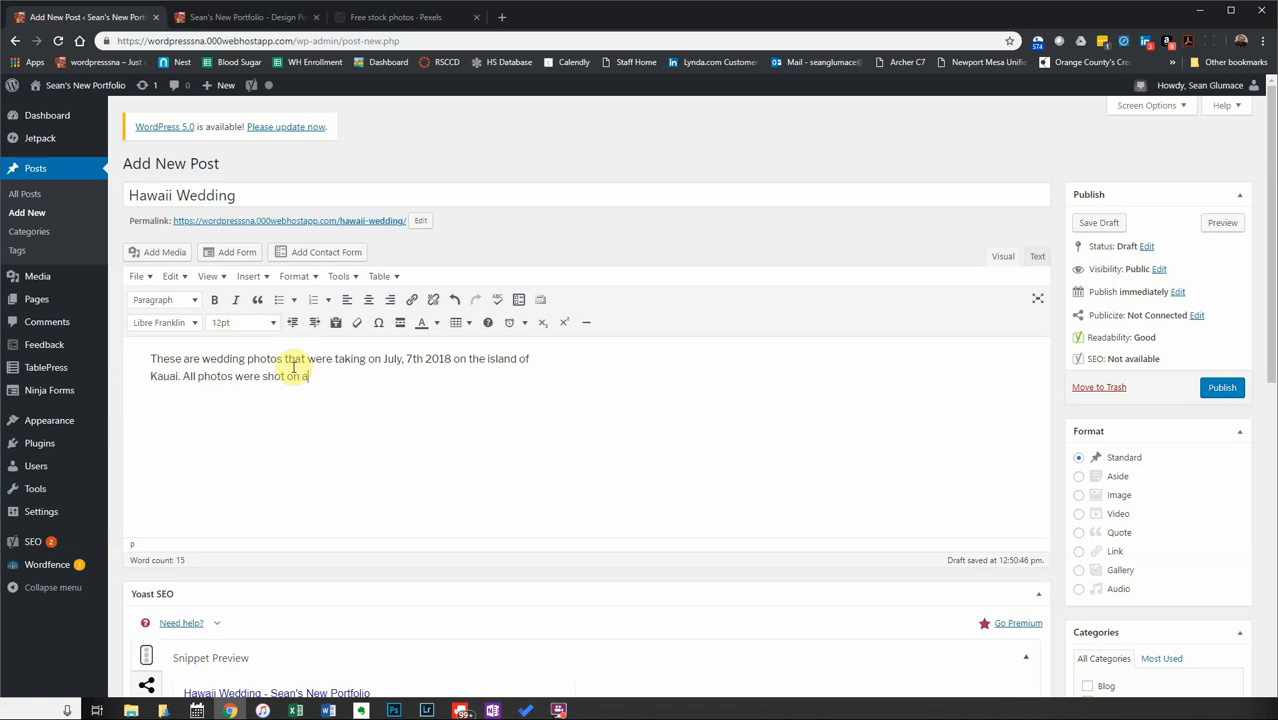
type(" Canon ")
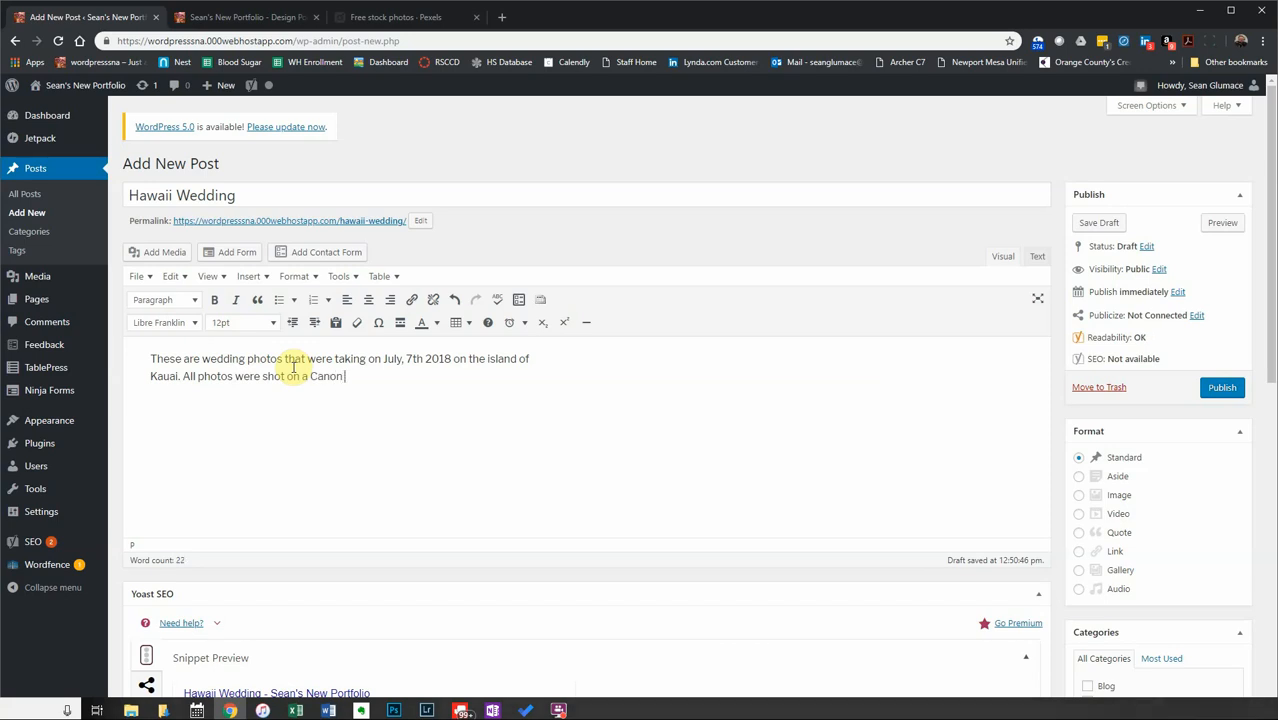
type("and edited in Photoshop")
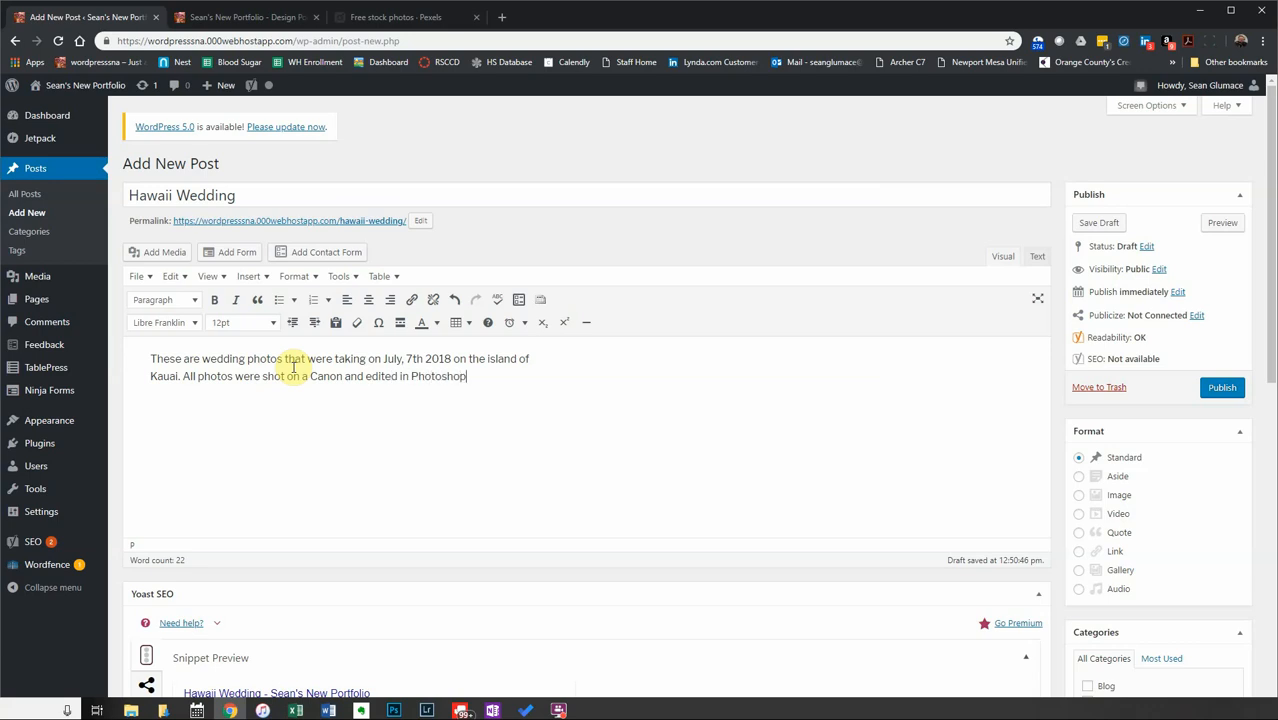
type(".")
key("Return")
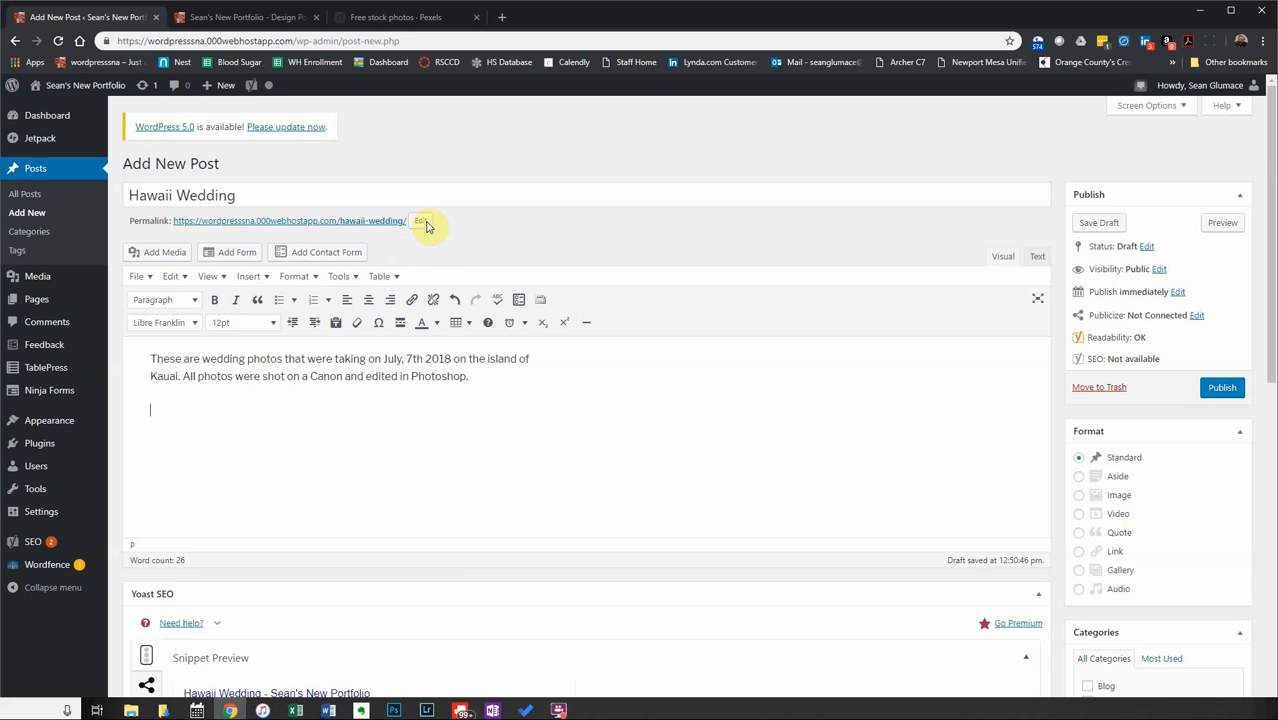
Search Pexels for wedding photos.
left_click(384, 13)
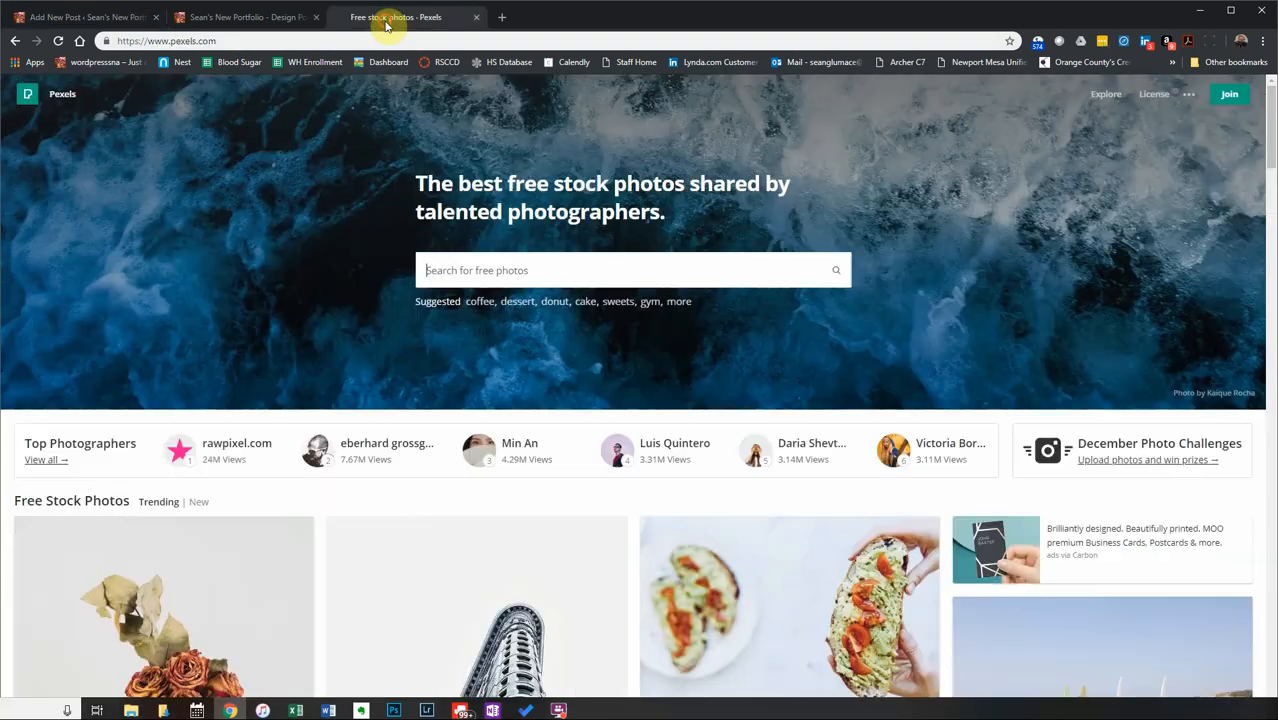
left_click(515, 271)
type("wo")
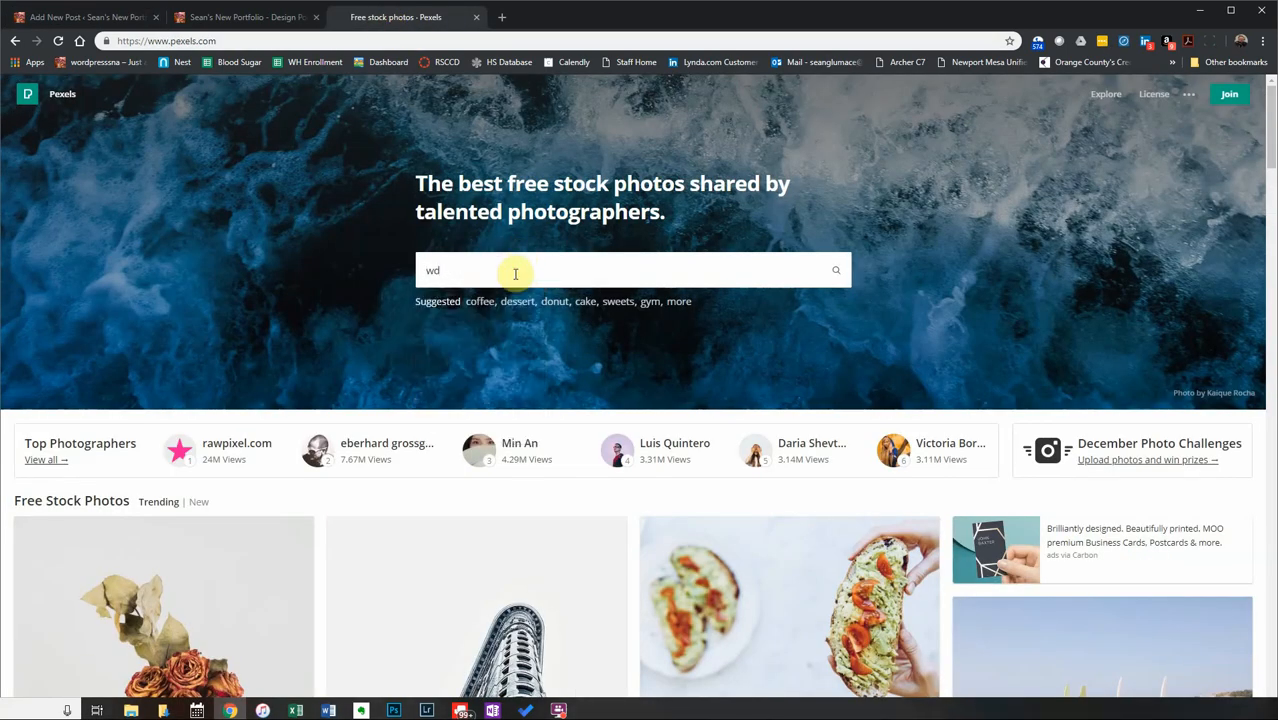
type("dding")
key("Return")
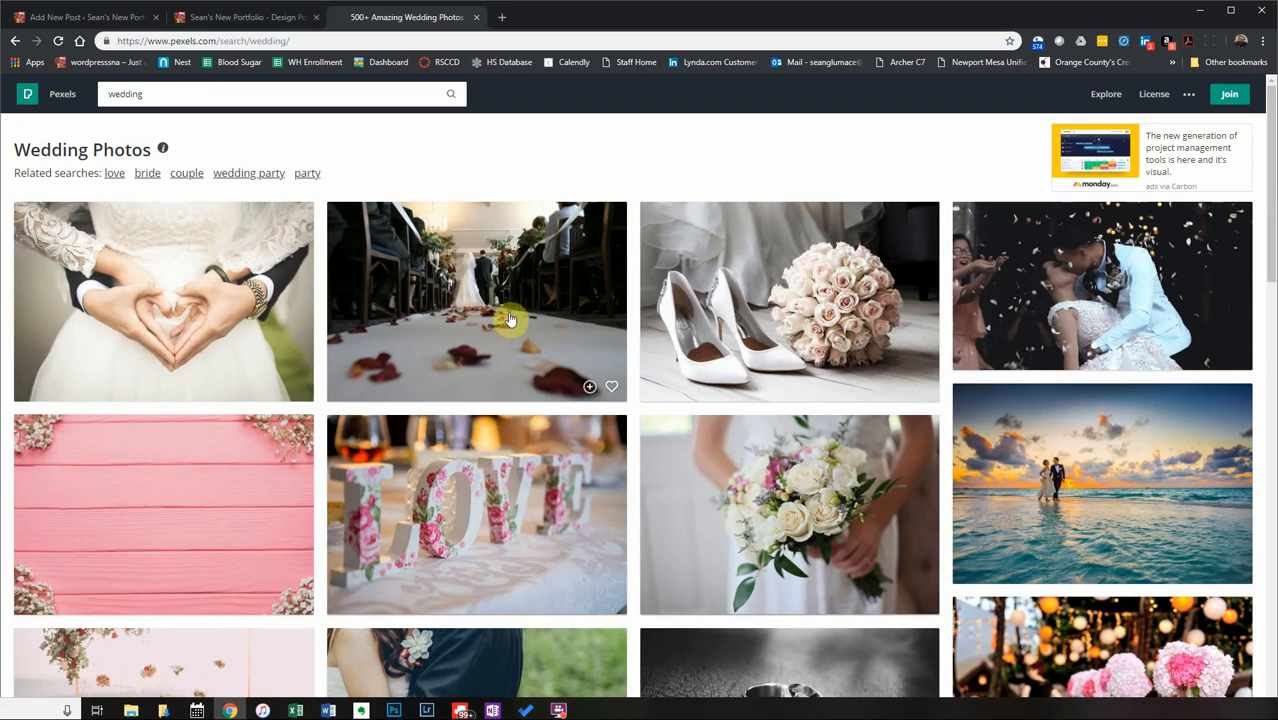
Download the heart-hands and bride-and-groom aisle wedding photos.
left_click(125, 294)
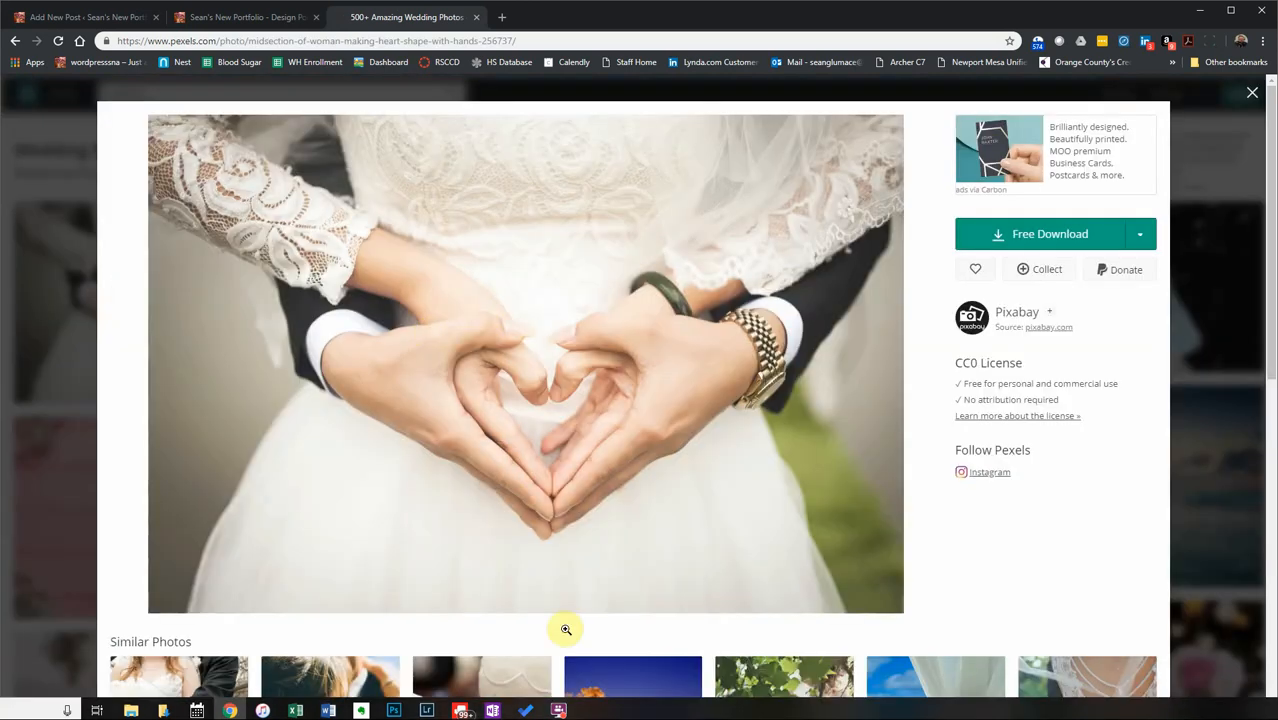
left_click(1071, 236)
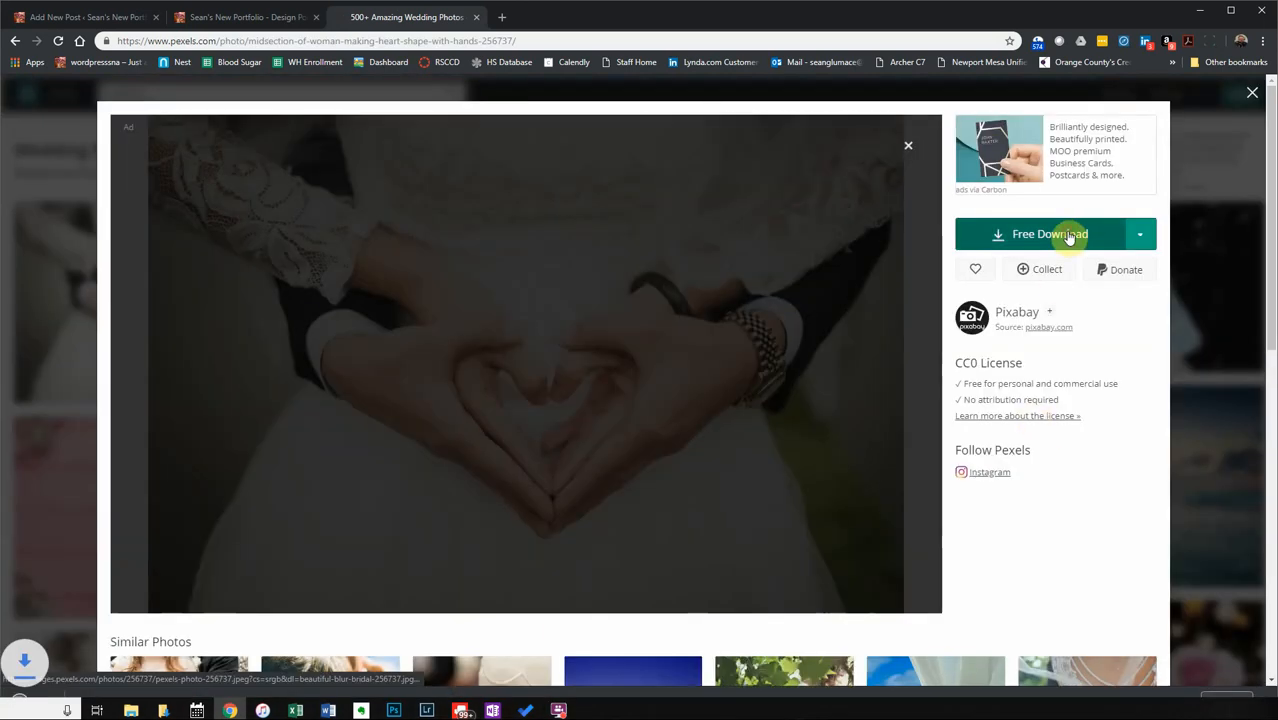
left_click(43, 271)
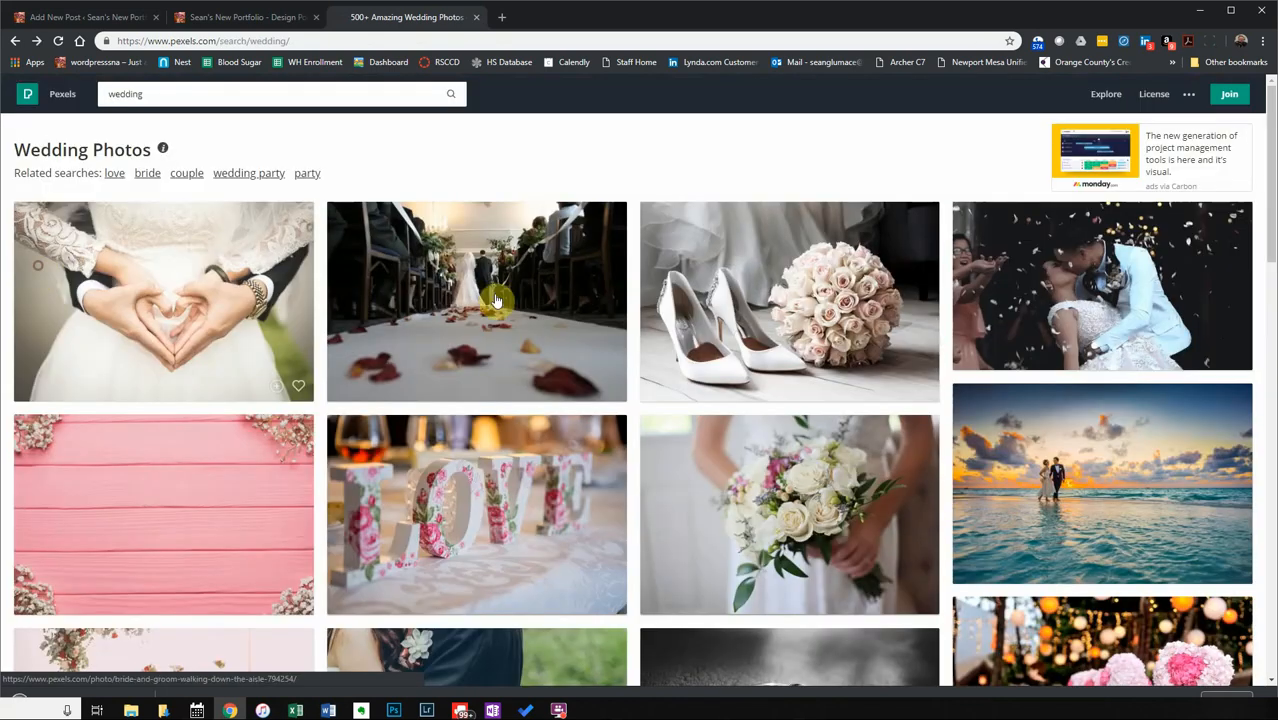
left_click(461, 306)
left_click(998, 223)
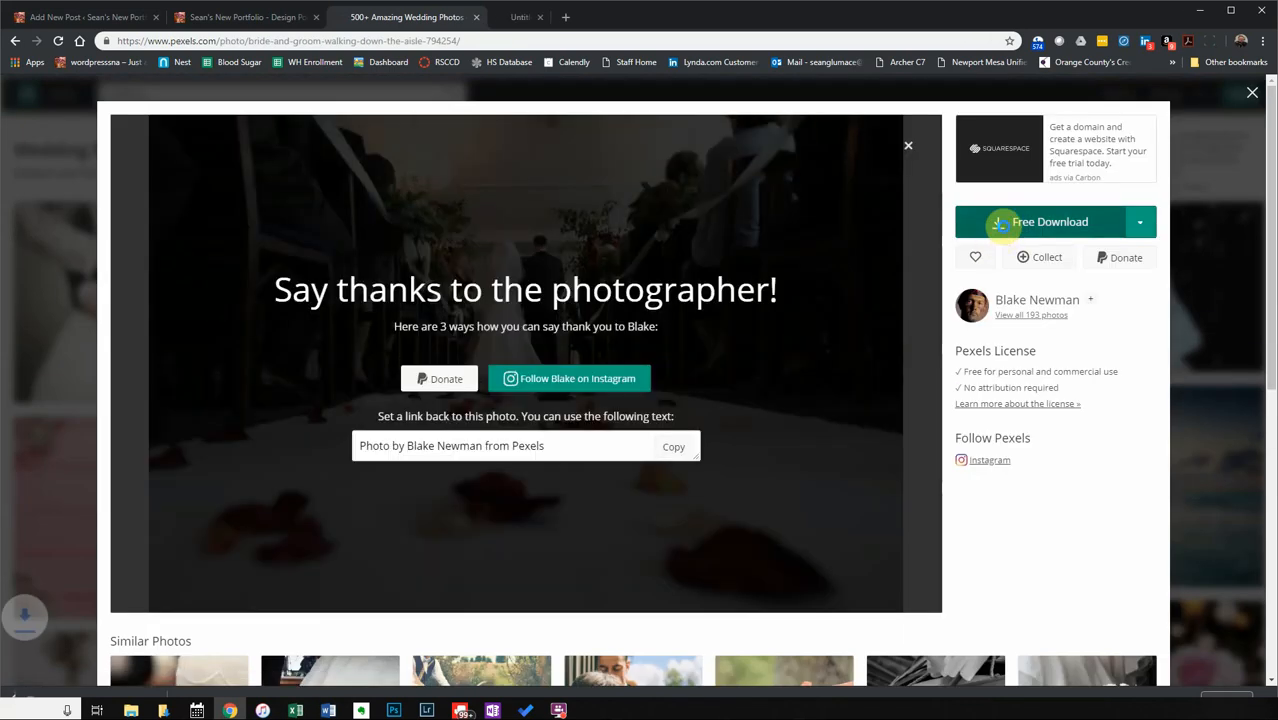
left_click(47, 296)
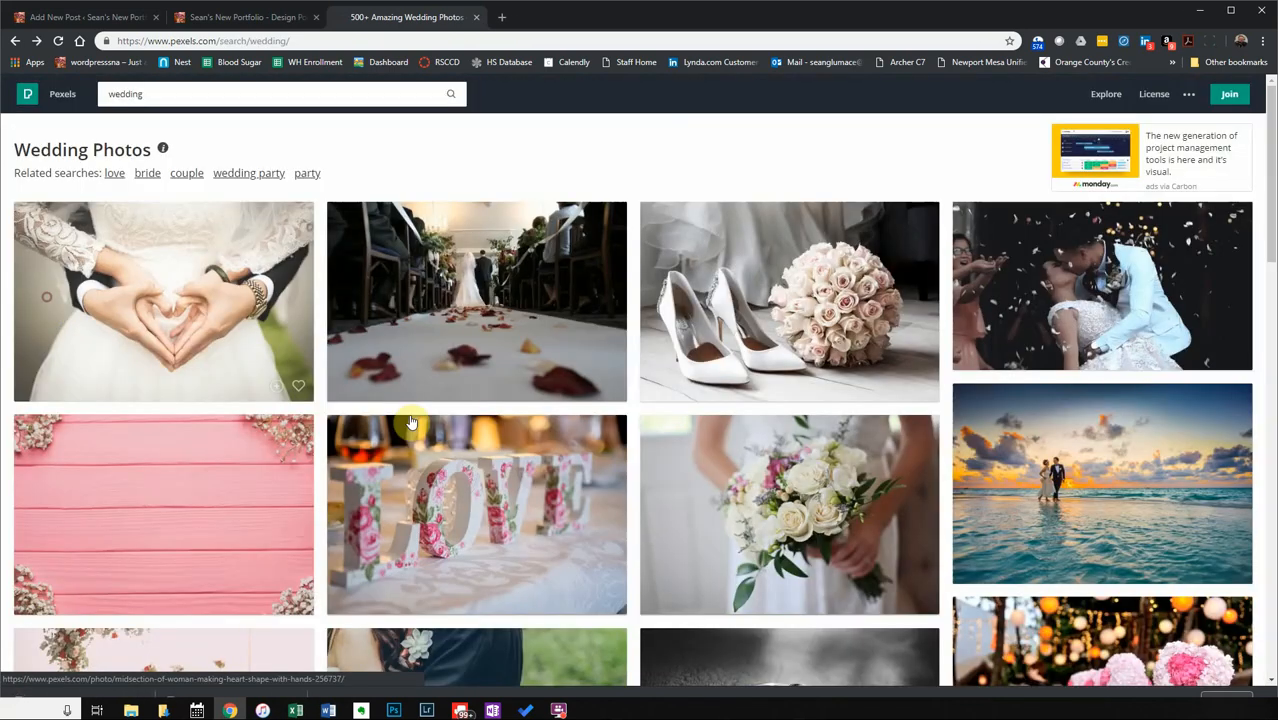
Download the bouquet-and-white-shoes photo and the newlyweds-kissing-in-confetti photo.
left_click(745, 343)
left_click(998, 221)
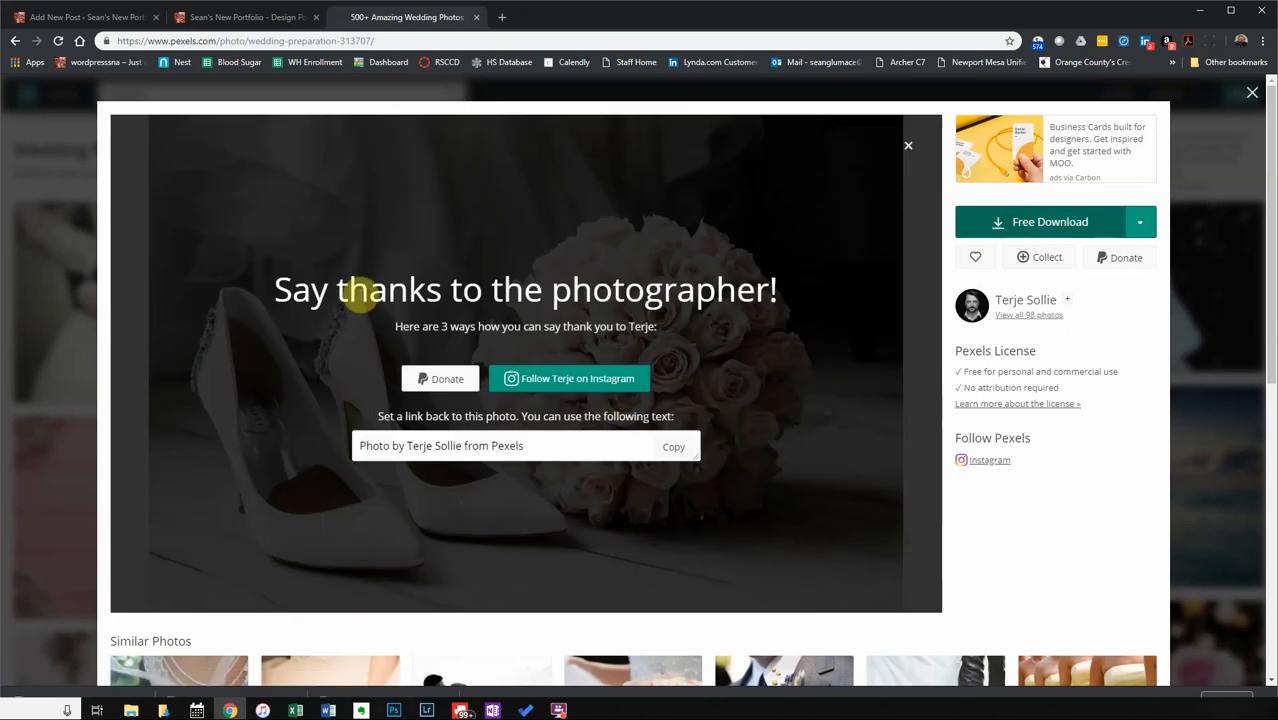
left_click(1188, 420)
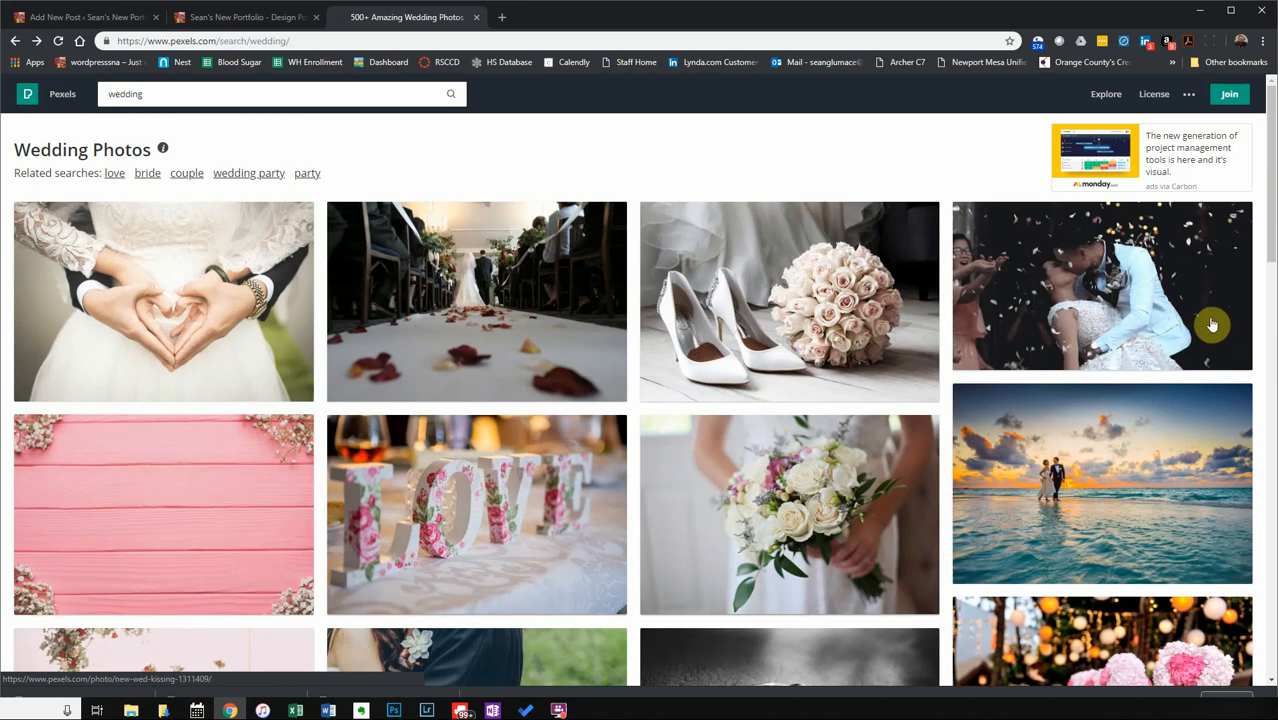
left_click(1104, 308)
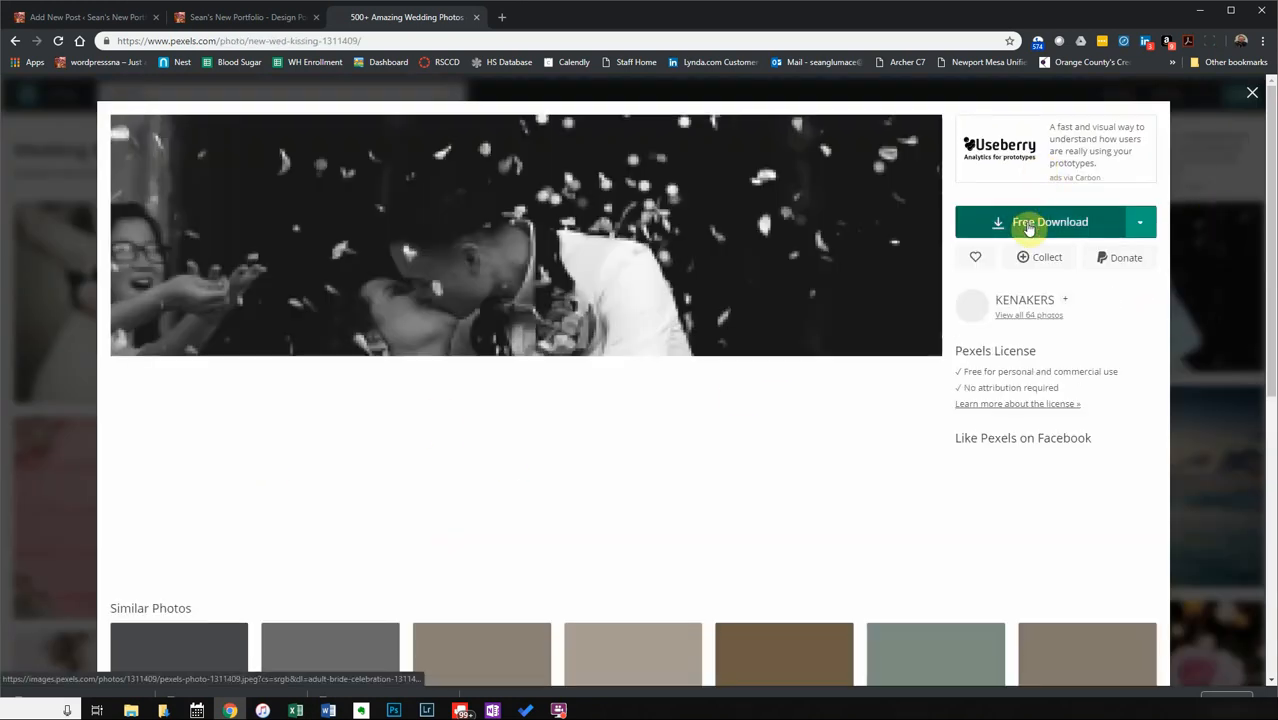
left_click(1027, 228)
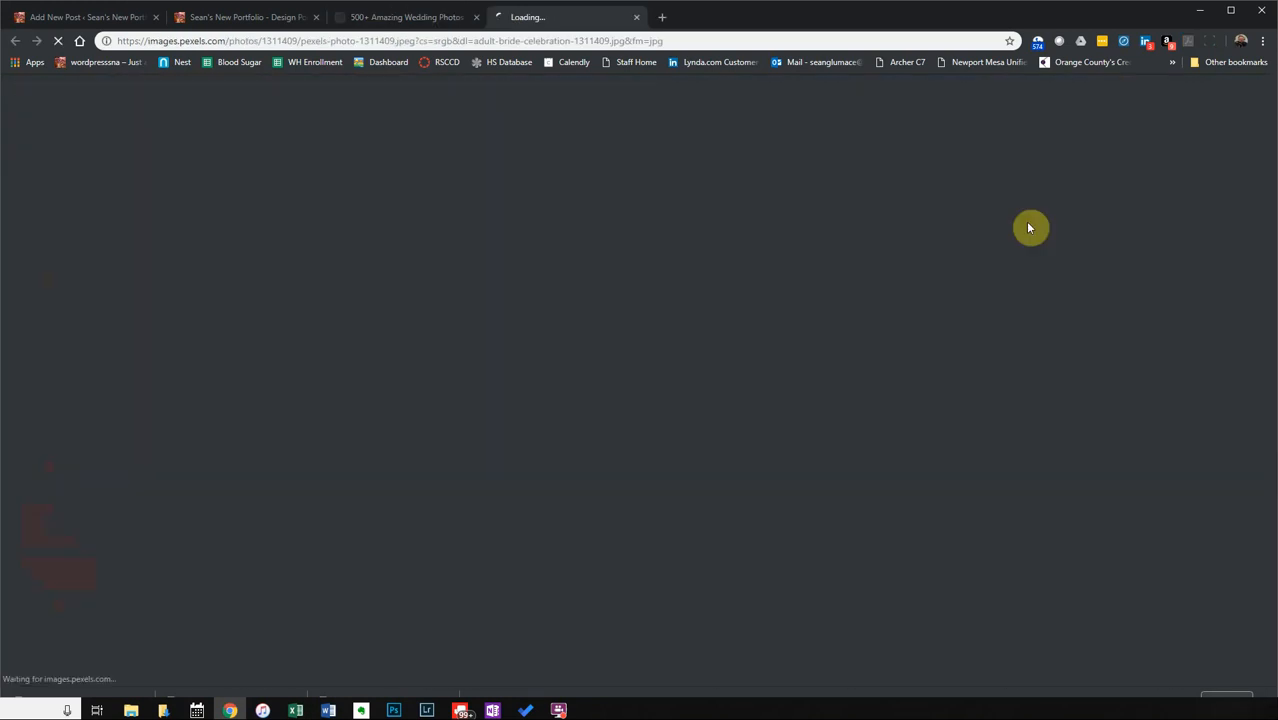
Close the extra image tab and preview the LOVE letter decor photo without downloading it.
left_click(439, 20)
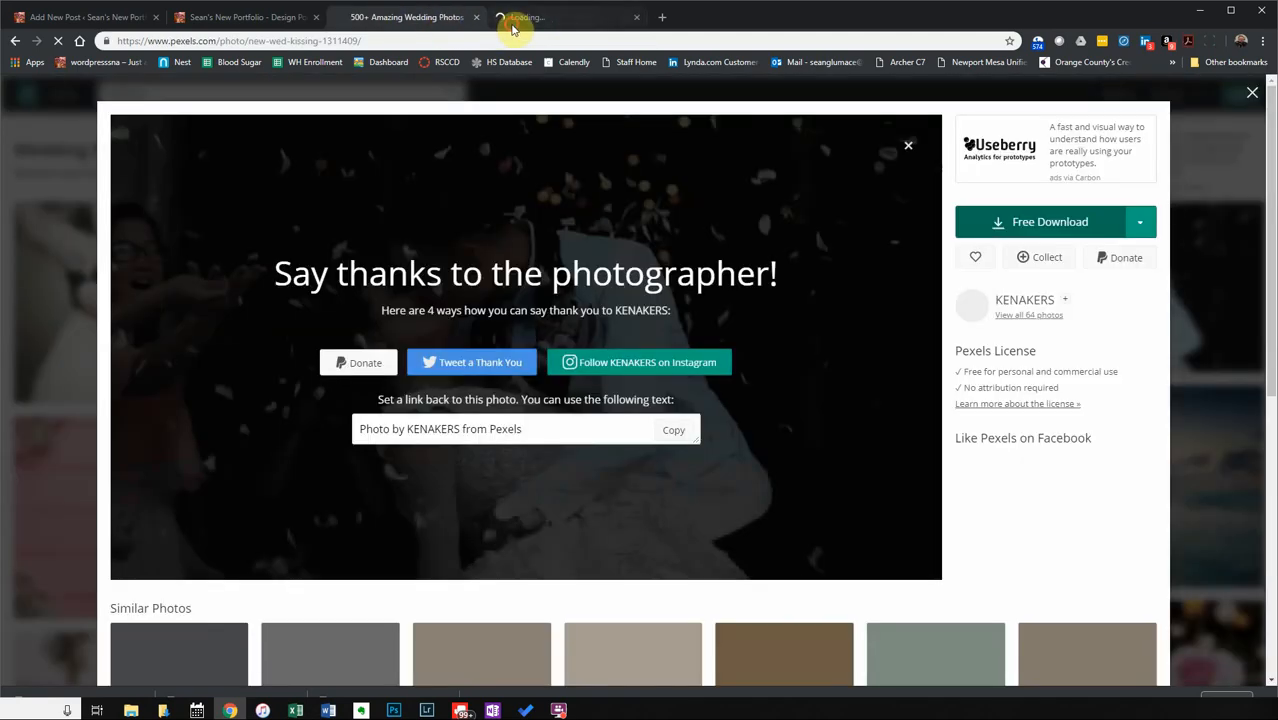
left_click(572, 18)
left_click(635, 18)
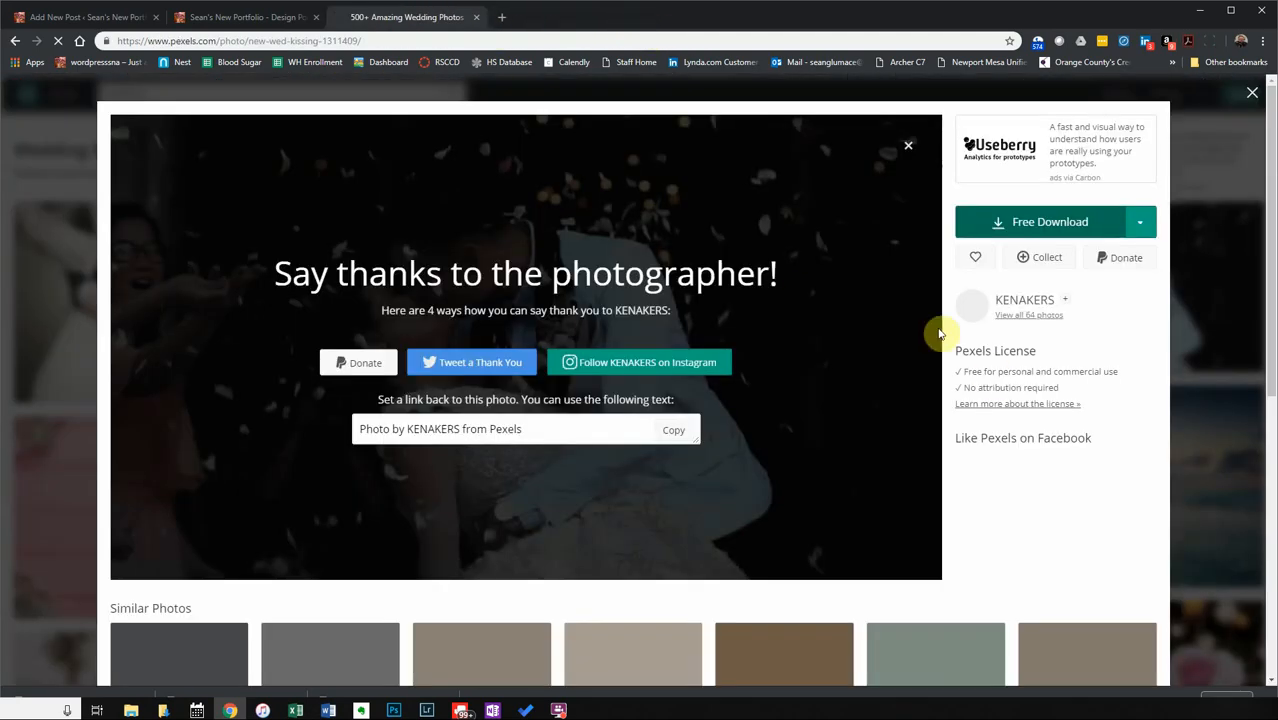
left_click(15, 41)
left_click(402, 503)
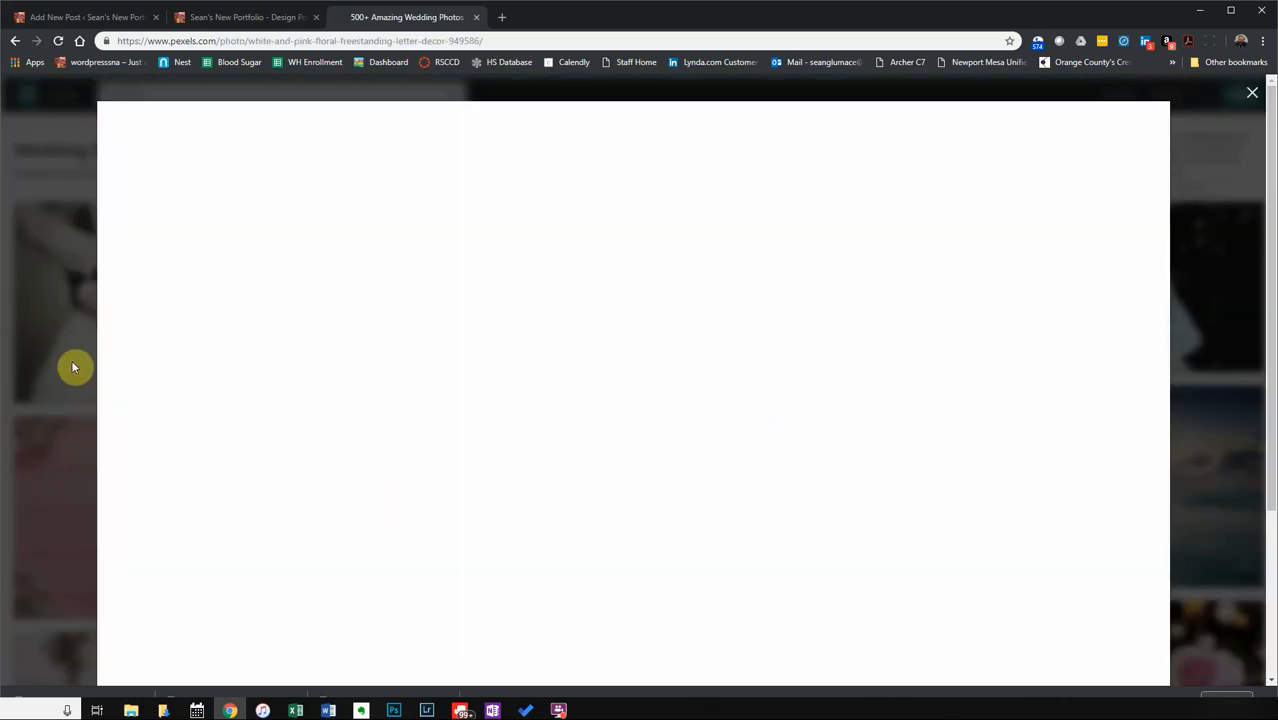
left_click(72, 309)
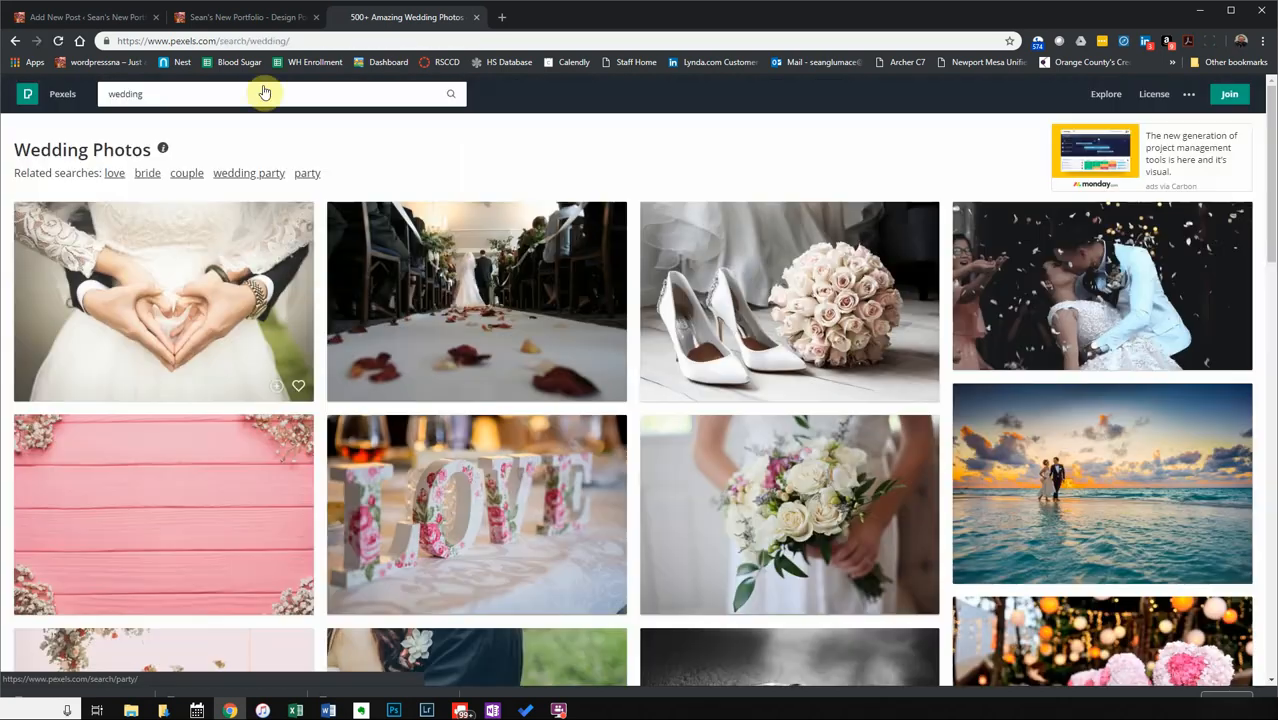
Reload the wedding results and download the newlyweds kissing photo.
left_click(58, 41)
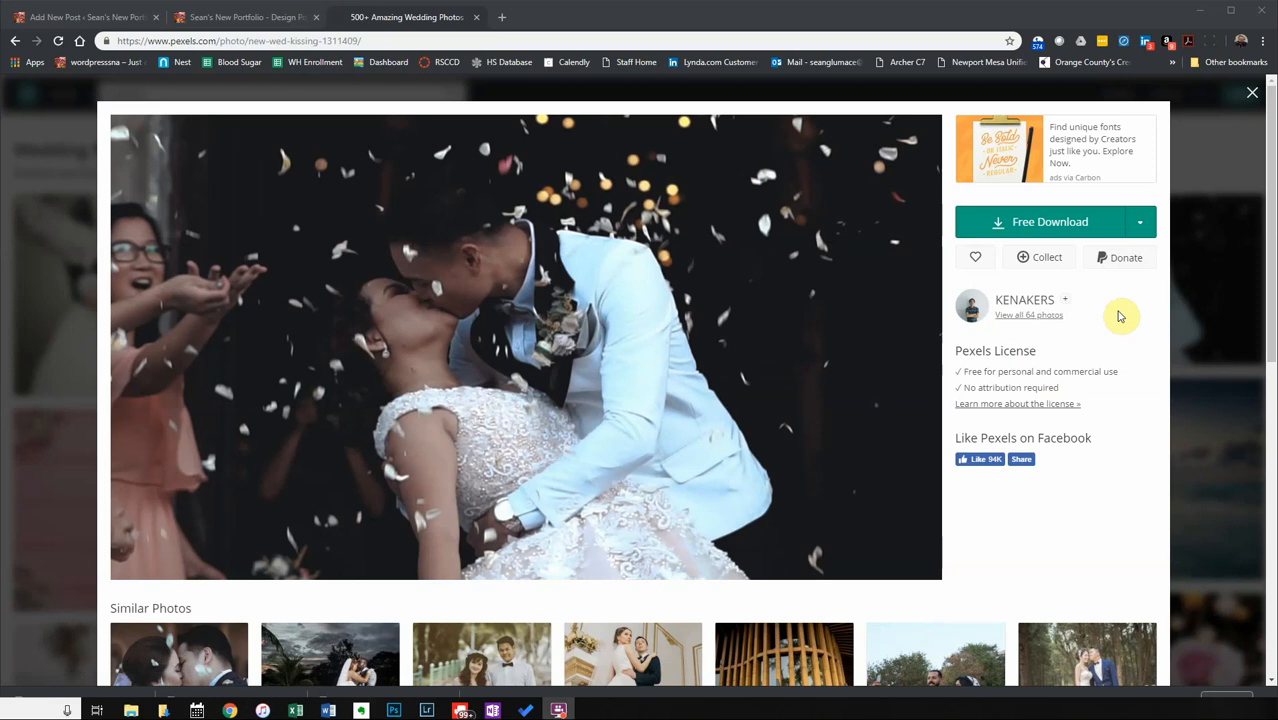
left_click(1035, 230)
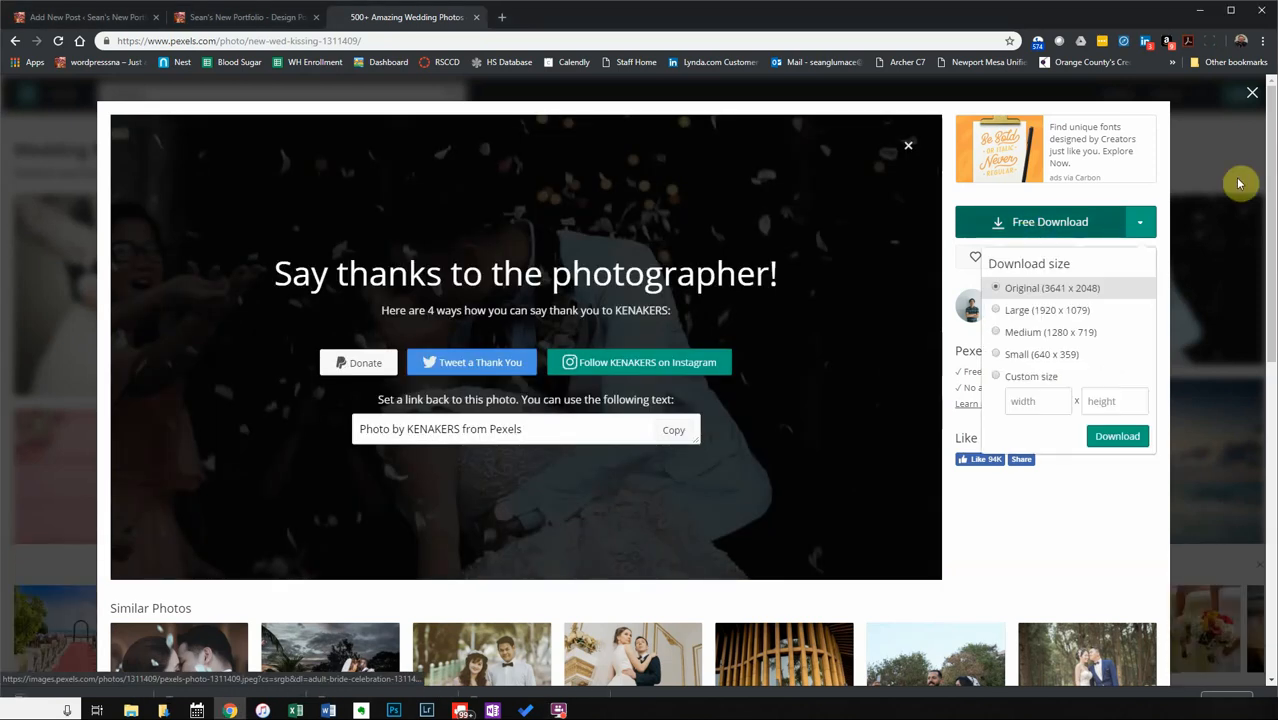
left_click(1196, 158)
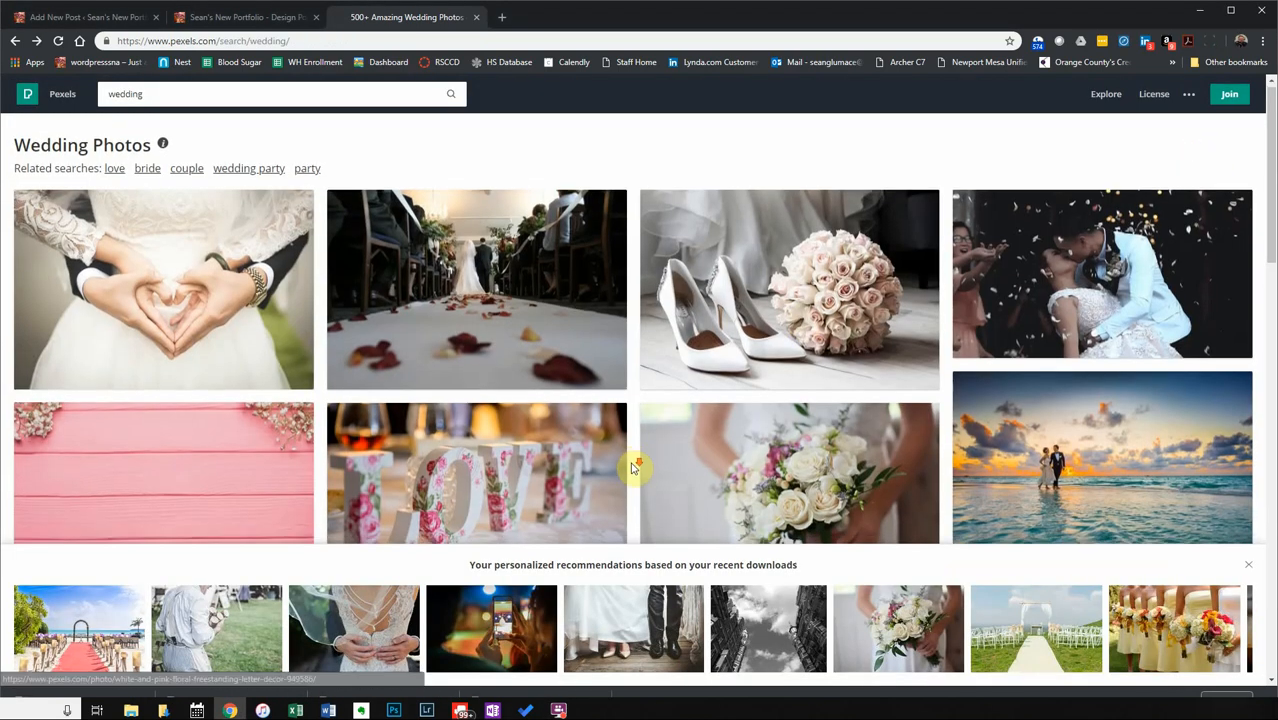
scroll(632, 467, "down", 2)
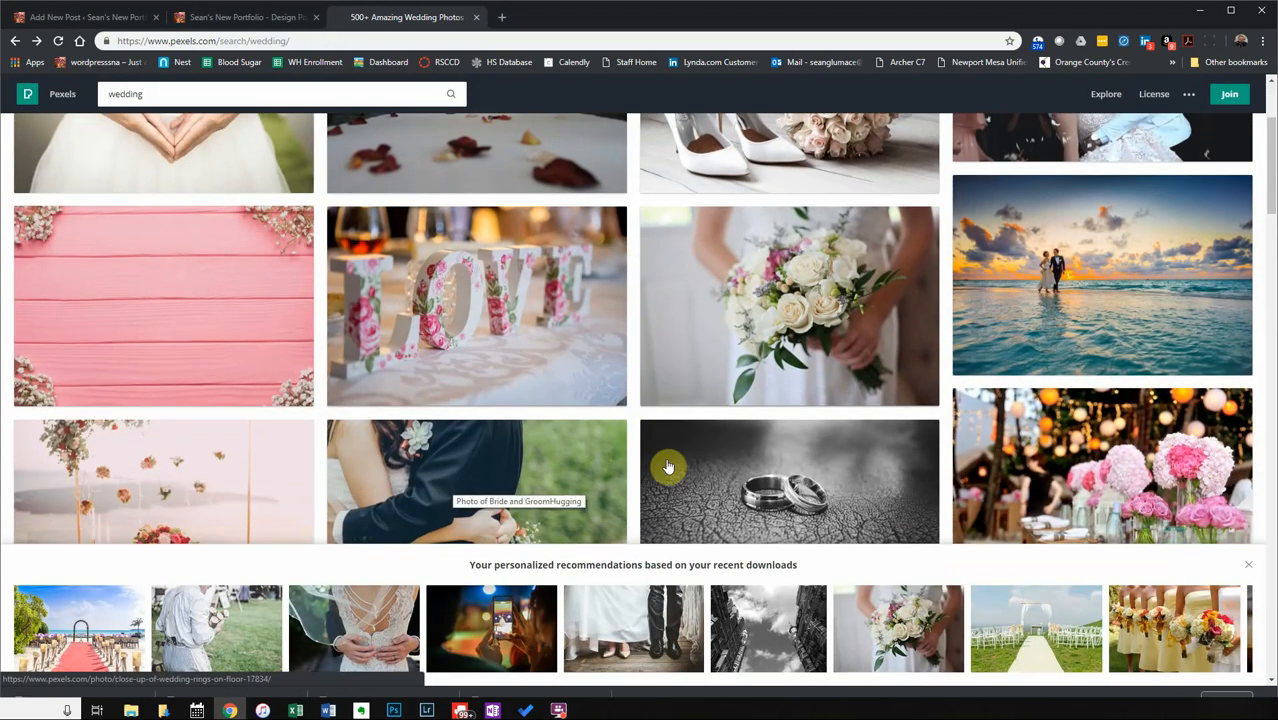
Download the beach sunset couple and pink roses table photos, then return to the portfolio site.
left_click(1022, 326)
left_click(1047, 221)
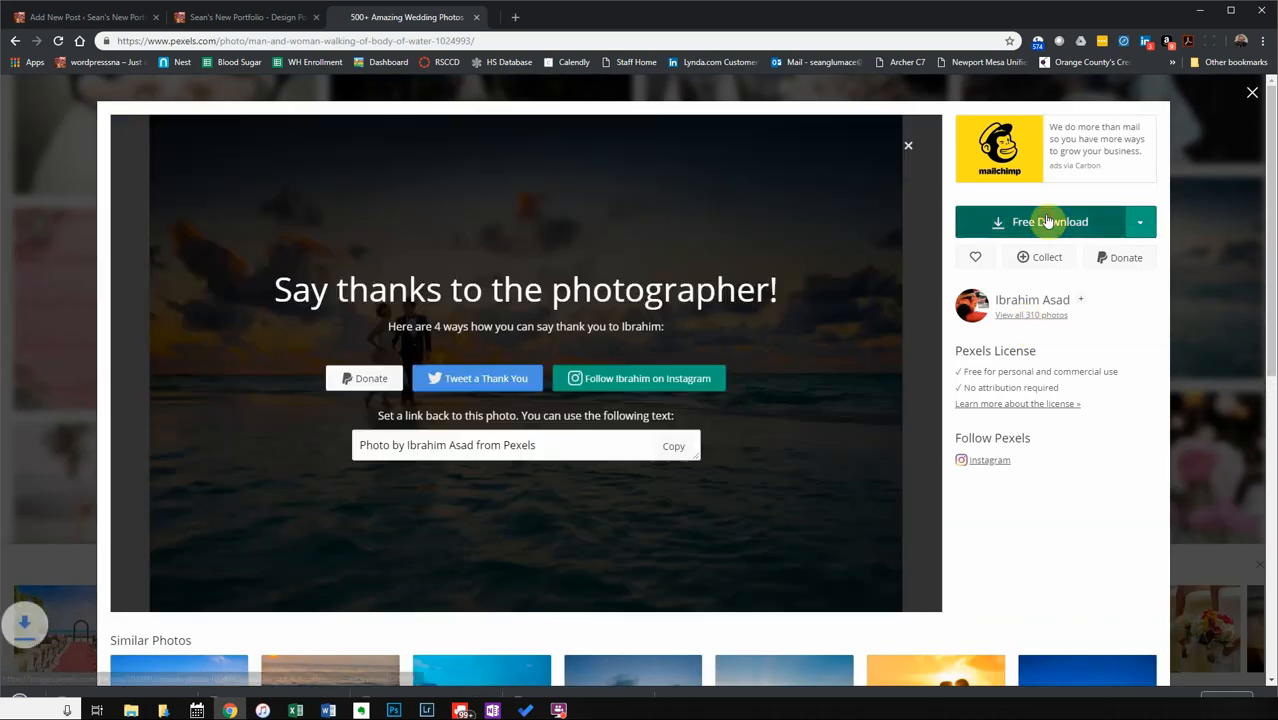
left_click(1208, 193)
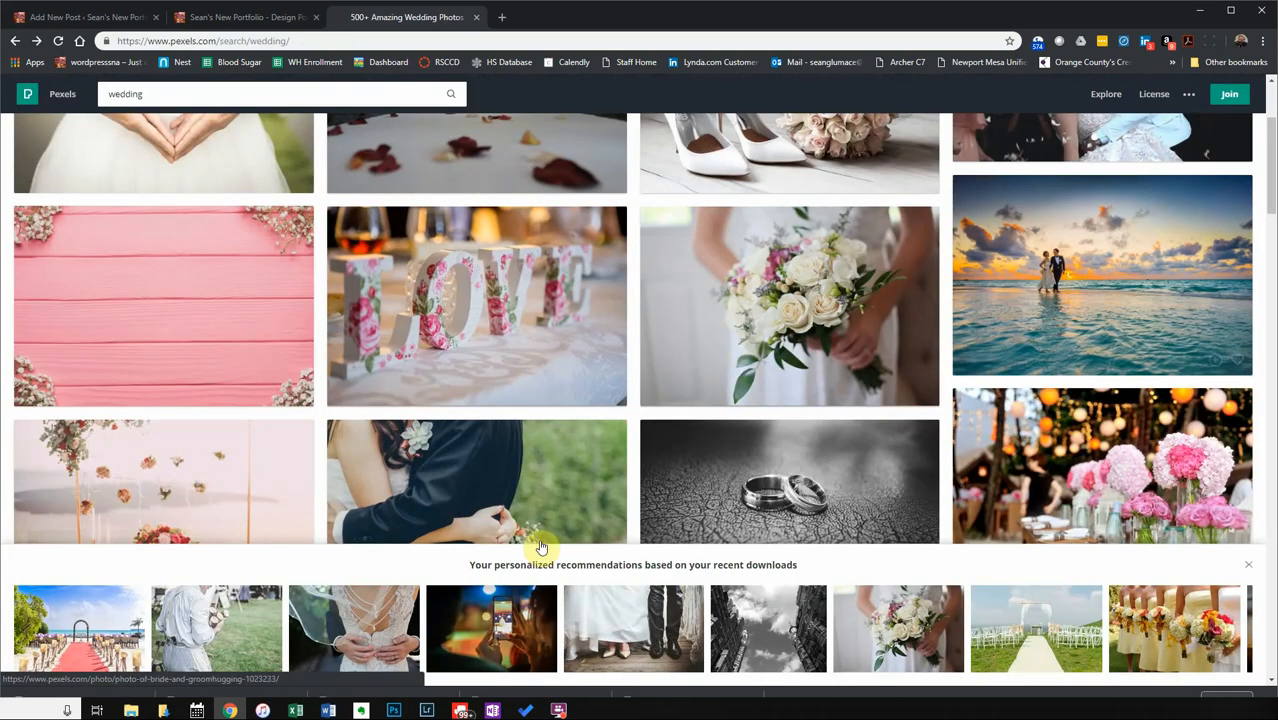
left_click(176, 457)
left_click(1038, 224)
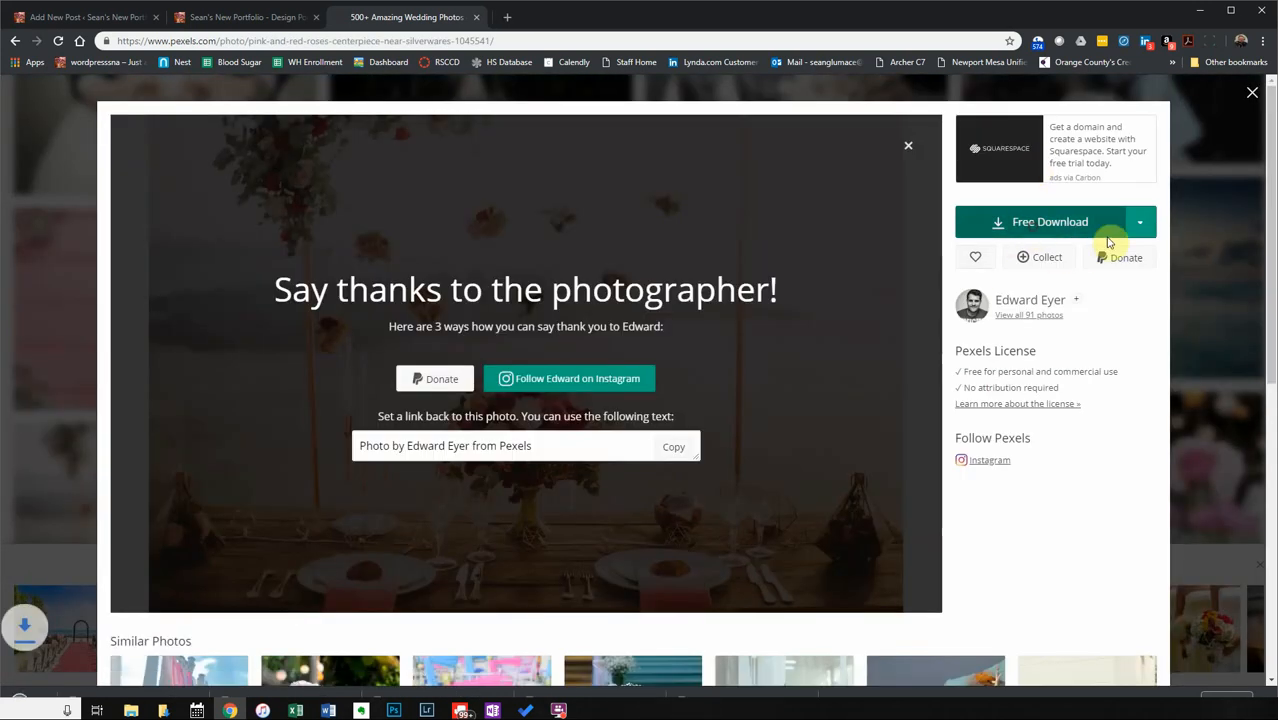
left_click(1204, 335)
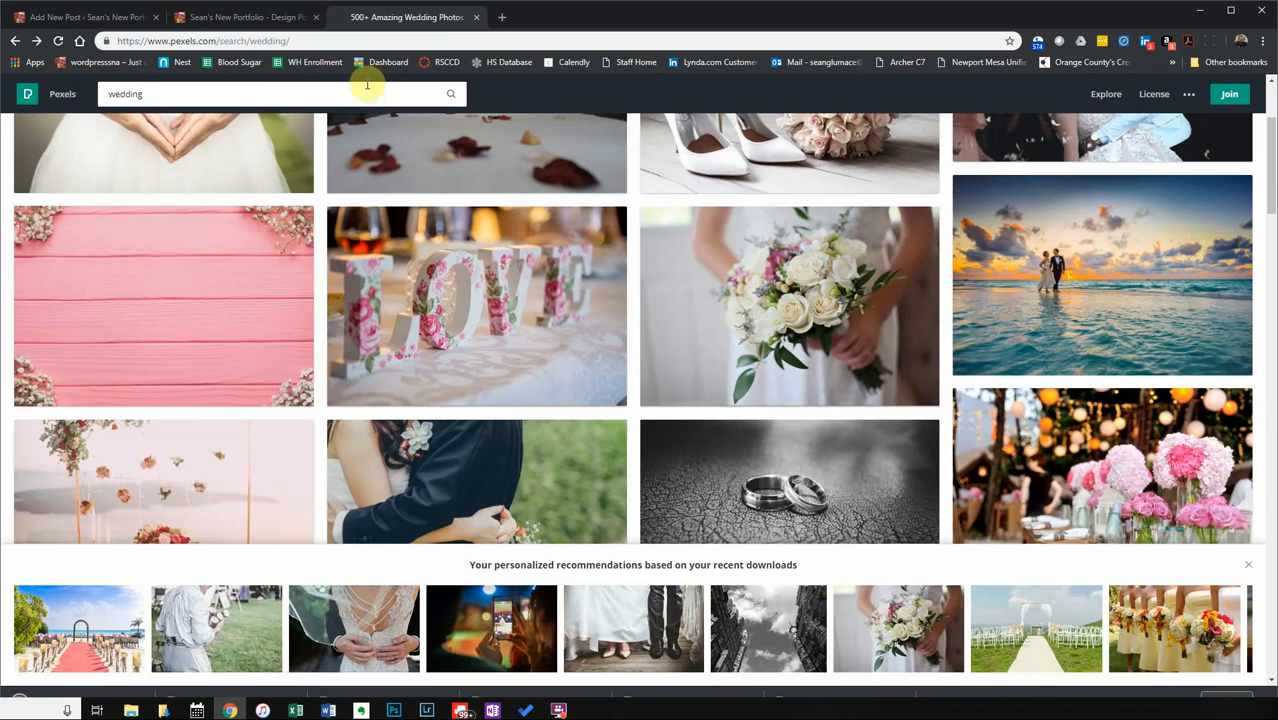
left_click(205, 27)
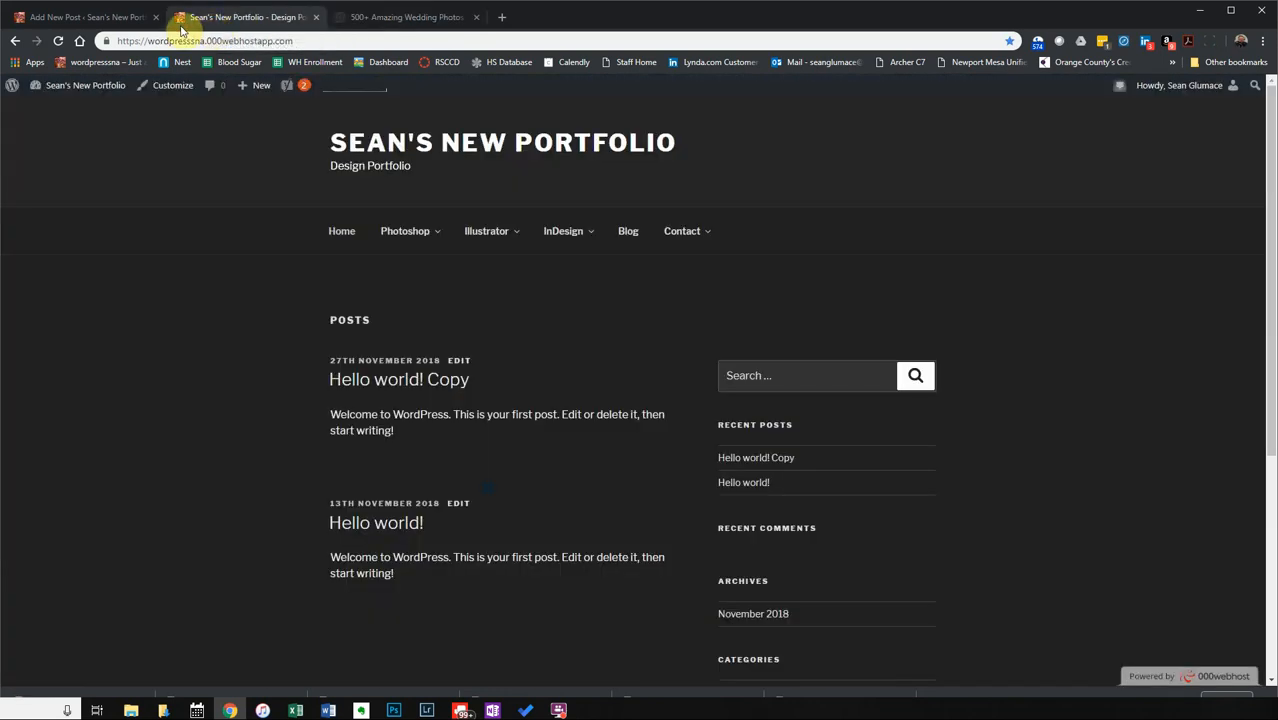
Return to the Add New Post tab holding the Hawaii Wedding draft.
left_click(80, 17)
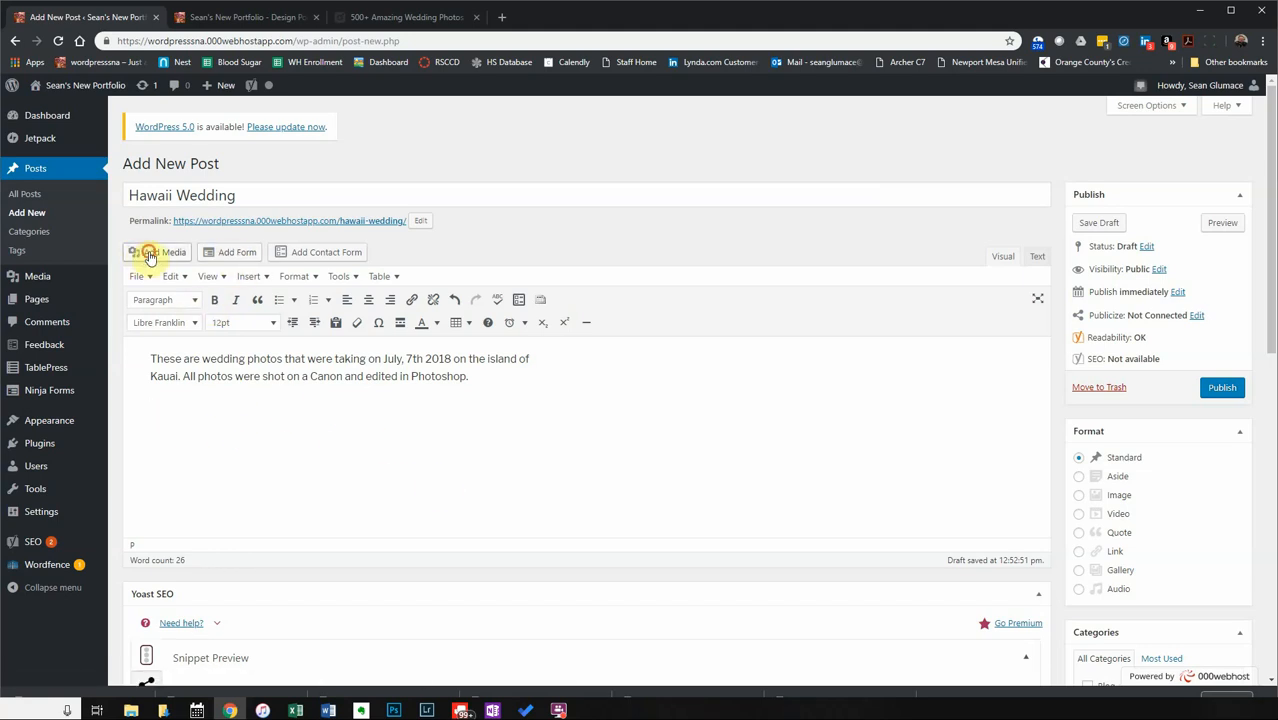
Open Add Media for the post and bring up the Upload Files area.
left_click(145, 252)
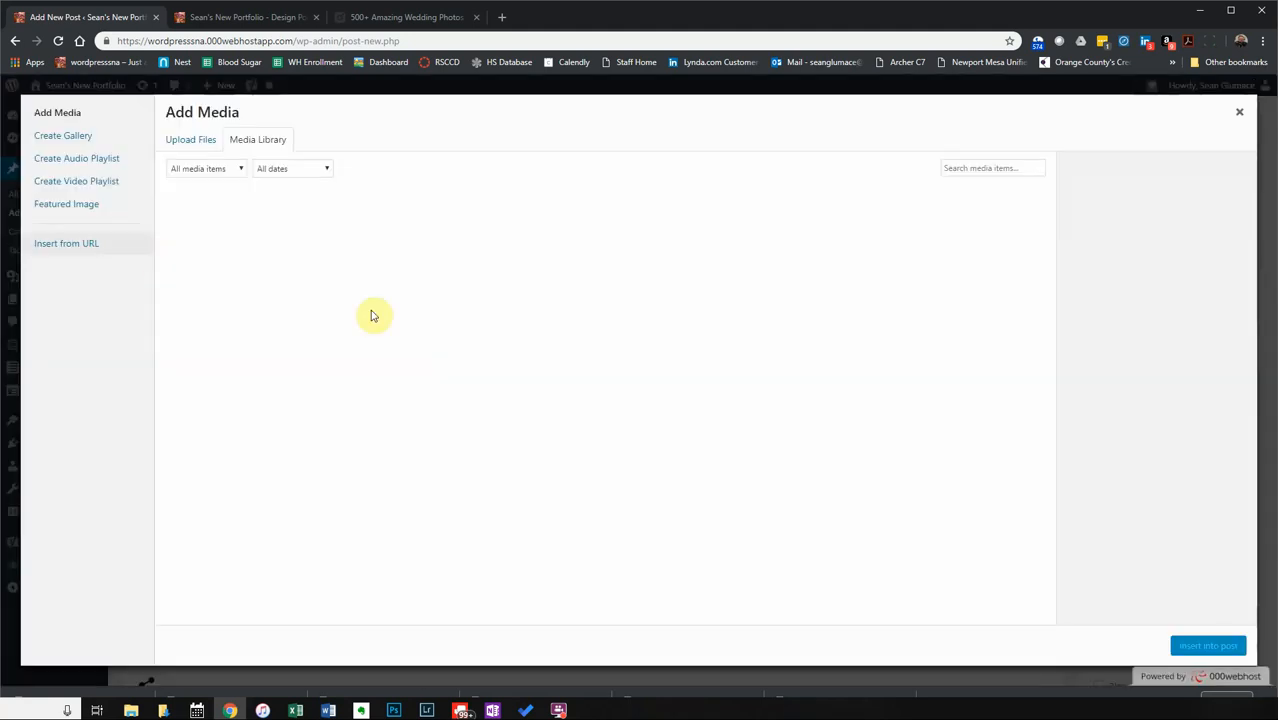
left_click(184, 142)
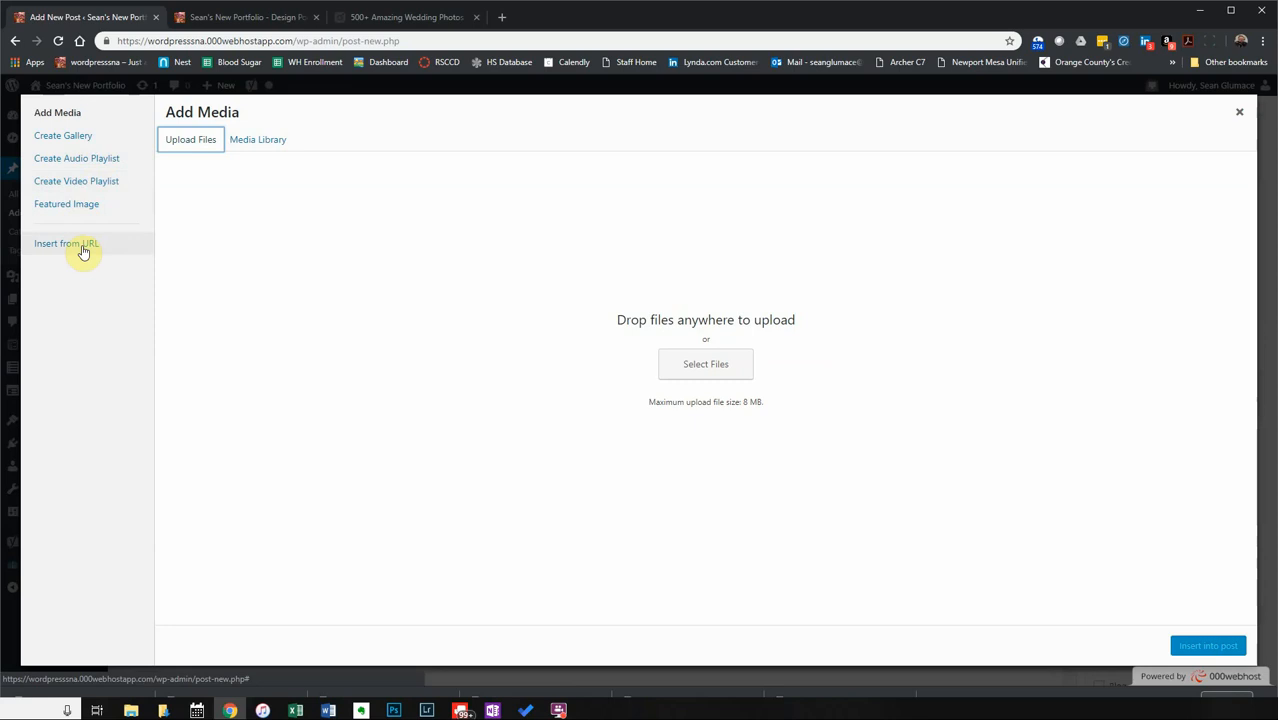
Start a Create Gallery, check the existing library images, then browse Downloads for photos to upload.
left_click(71, 148)
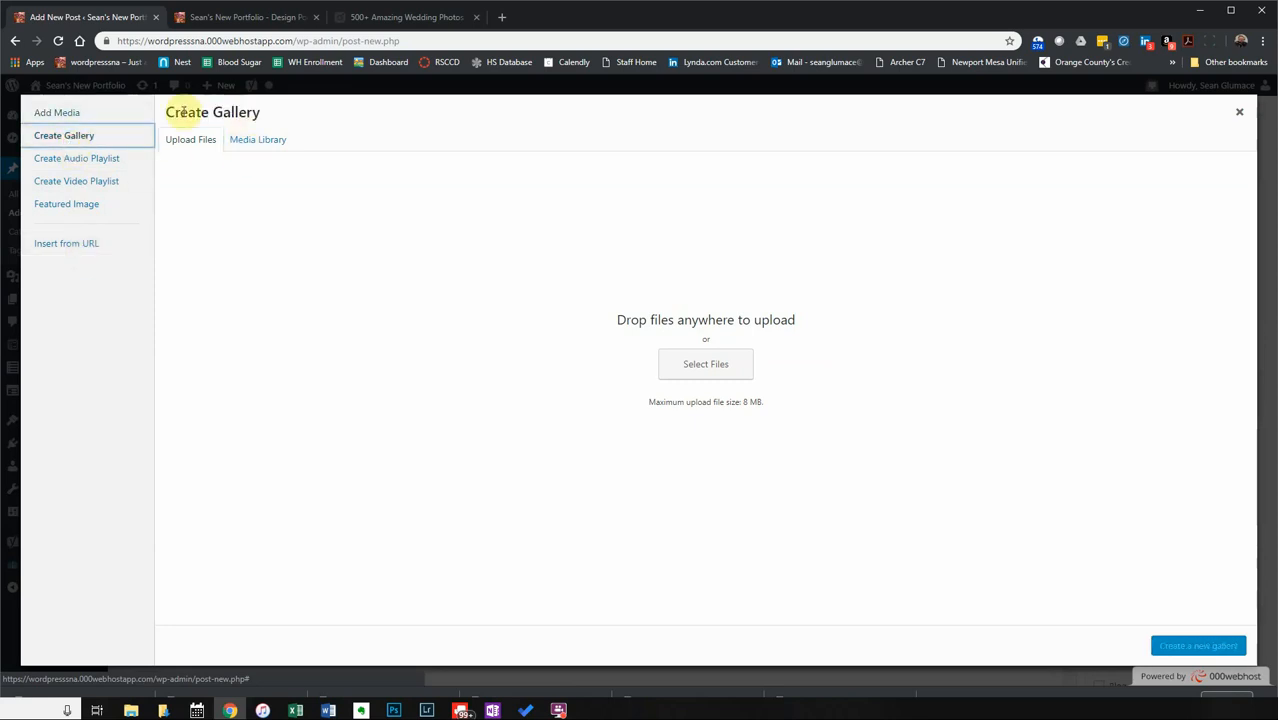
left_click(250, 139)
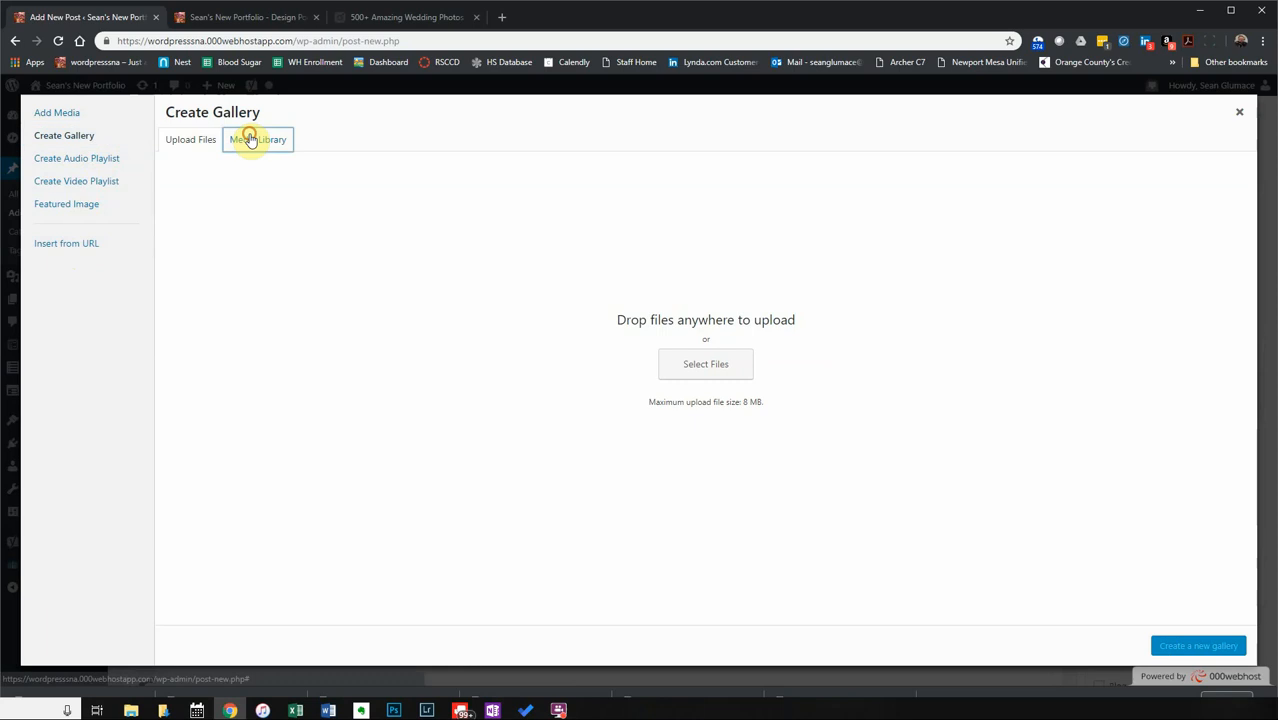
left_click(197, 145)
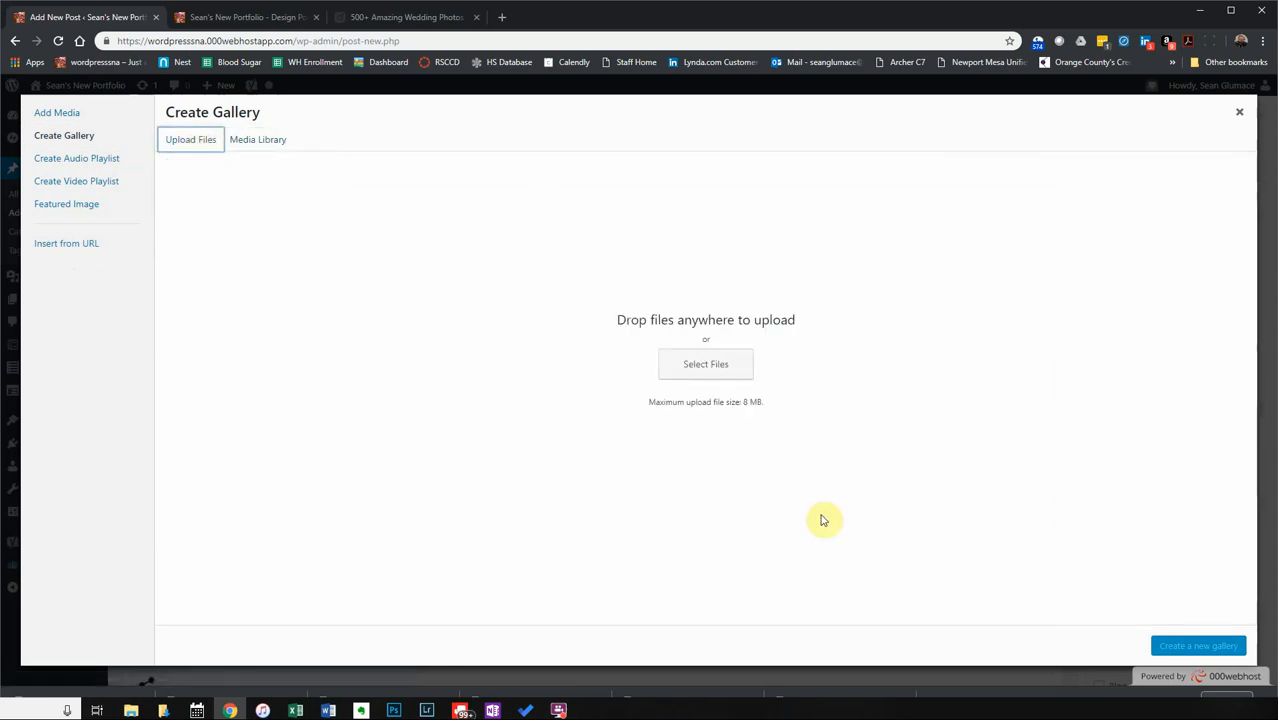
left_click(712, 370)
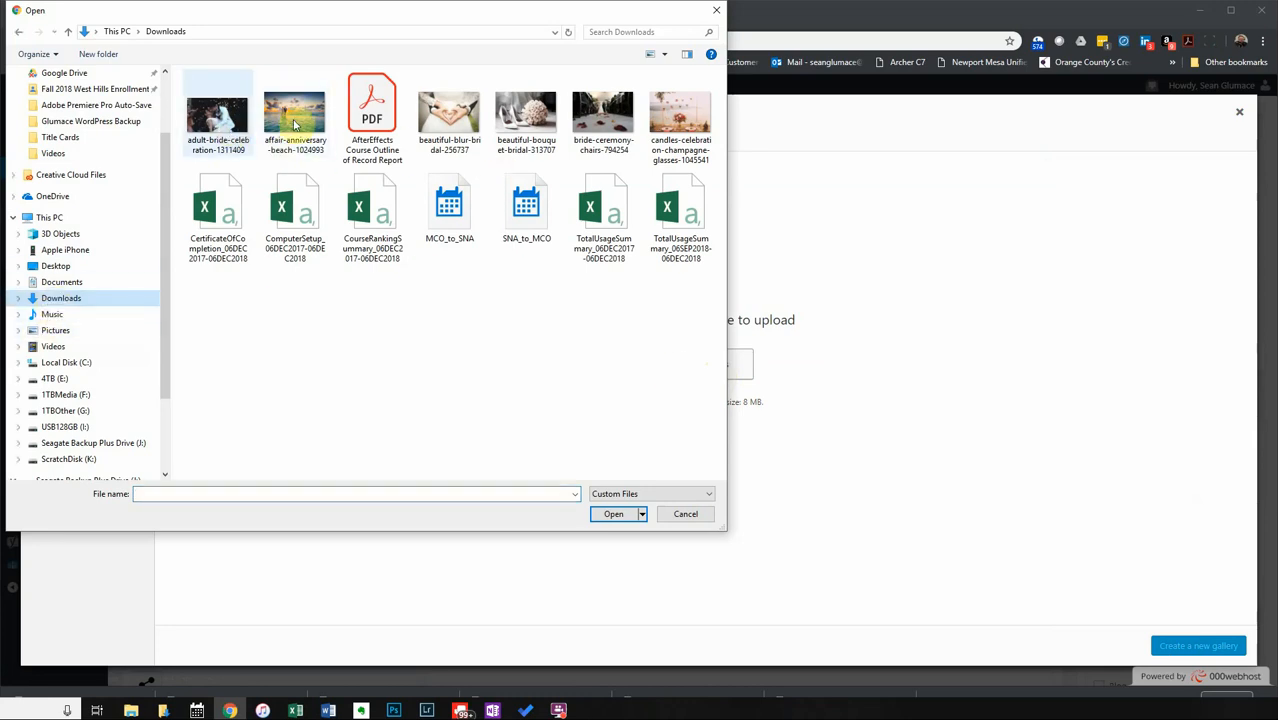
Select the six wedding photos, adult-bride-celebration through candles celebration, then clear the selection.
left_click(232, 132)
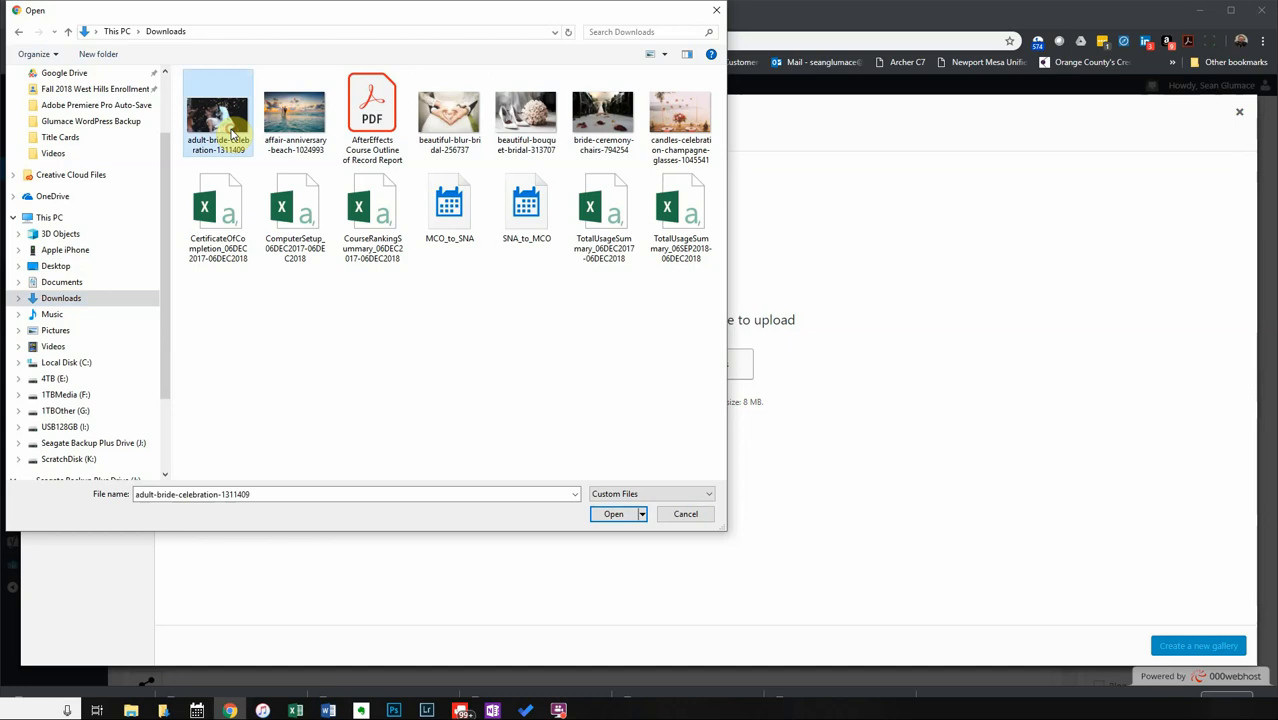
left_click(297, 130, "ctrl")
left_click(452, 132, "ctrl")
left_click(527, 122, "ctrl")
left_click(603, 122, "ctrl")
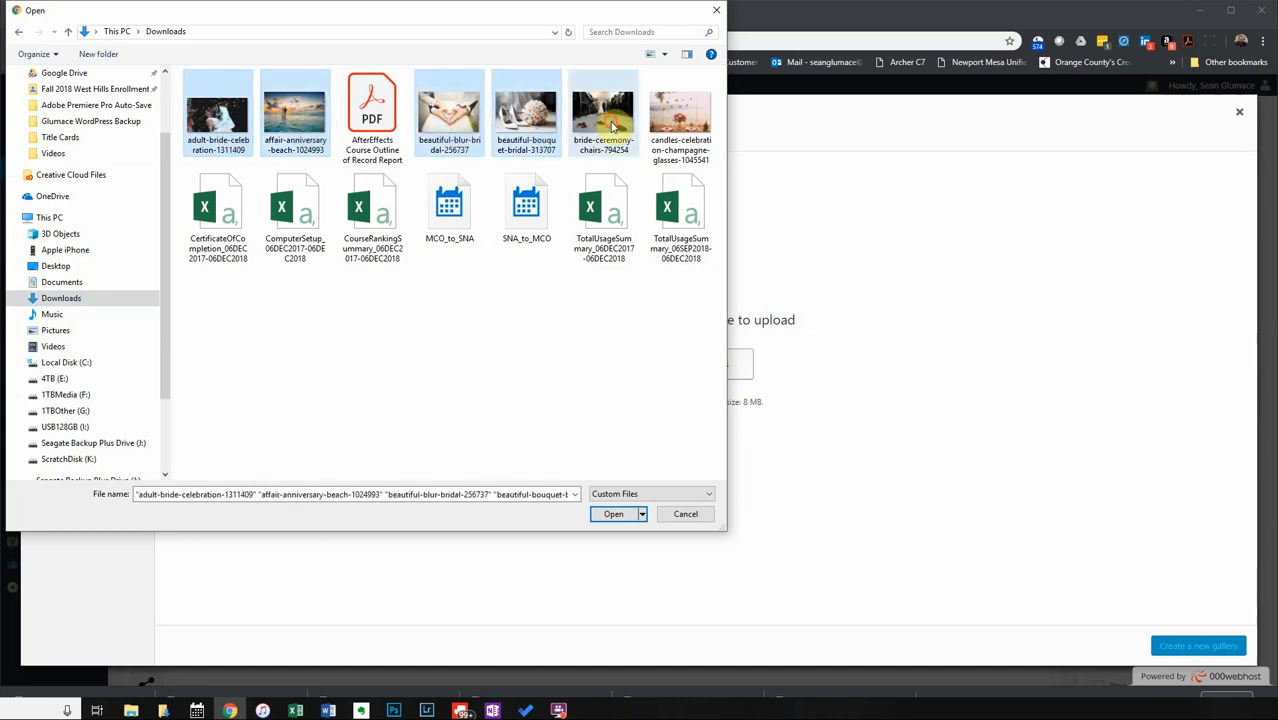
left_click(680, 122, "ctrl")
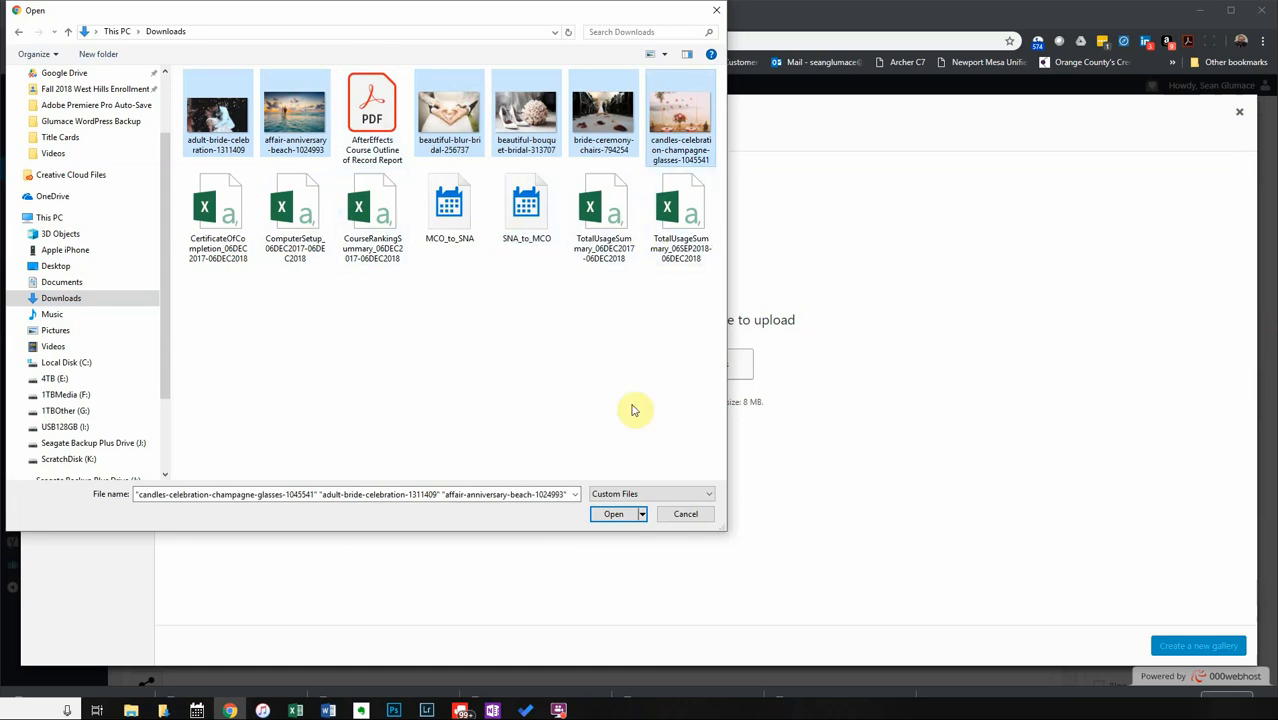
left_click(365, 349)
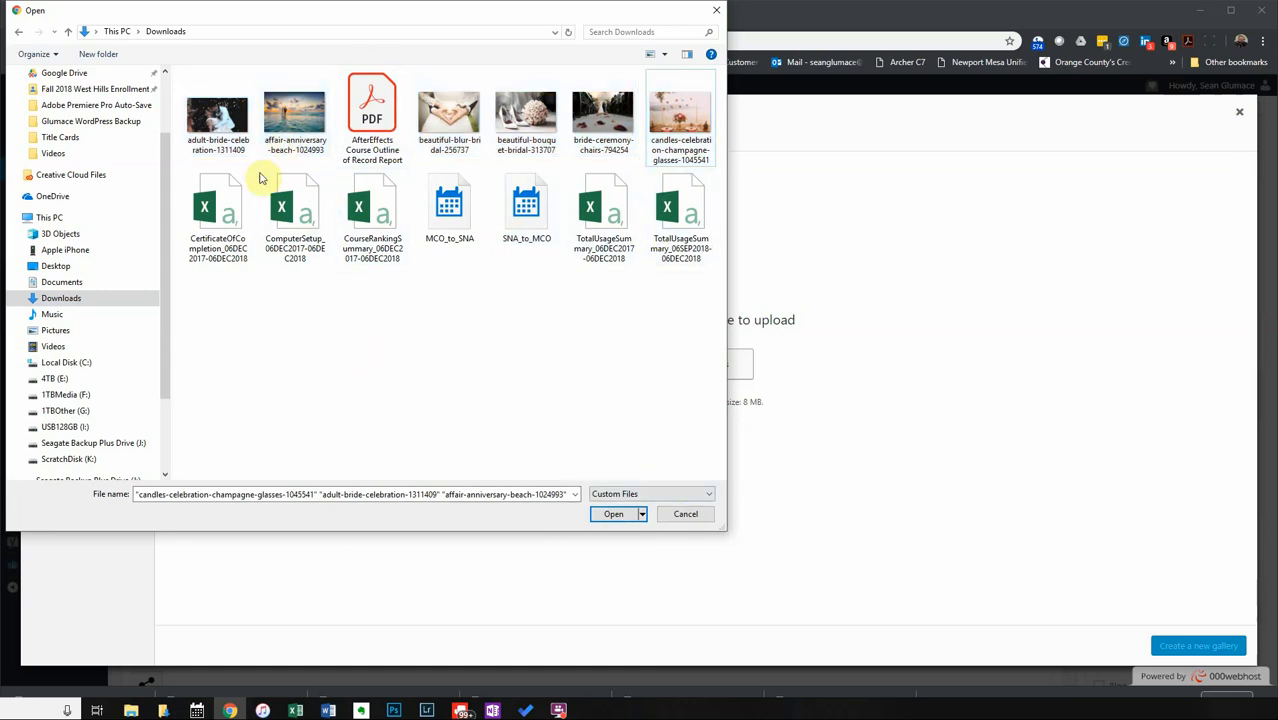
Reselect the same six wedding photos and upload them to the media library.
left_click(229, 120)
left_click(297, 121, "ctrl")
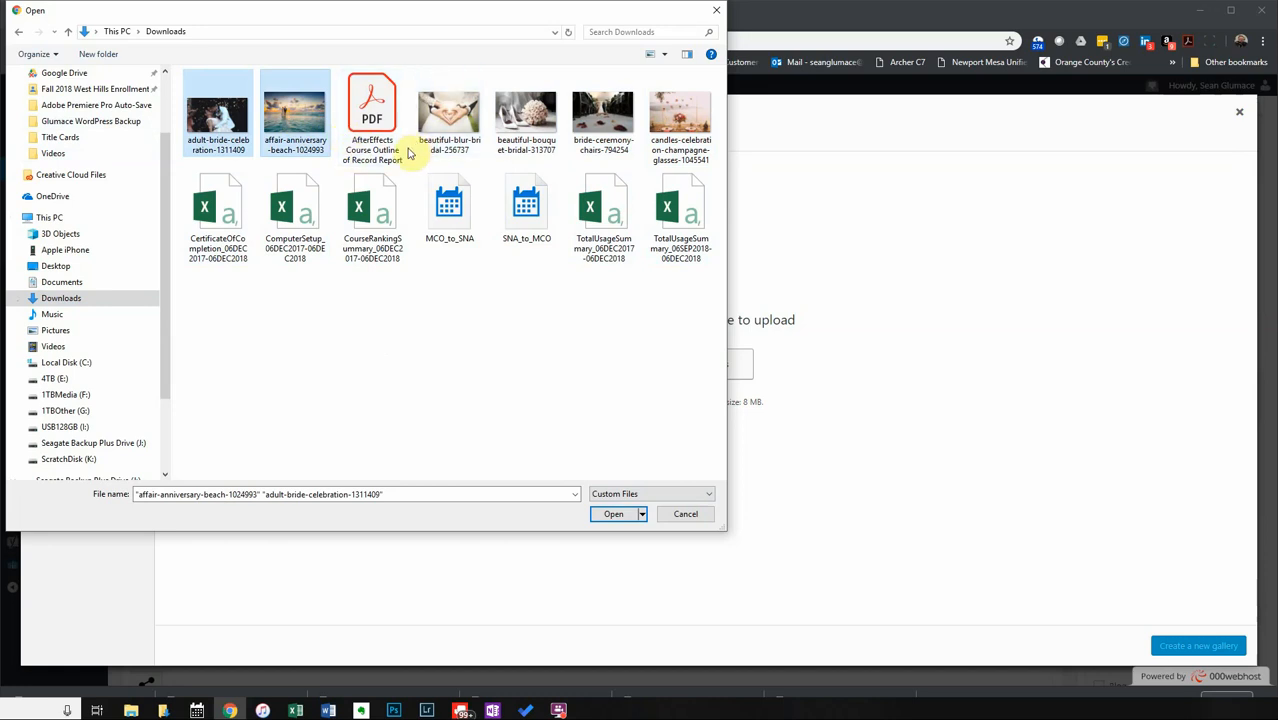
left_click(450, 122, "ctrl")
left_click(527, 122, "ctrl")
left_click(601, 130, "ctrl")
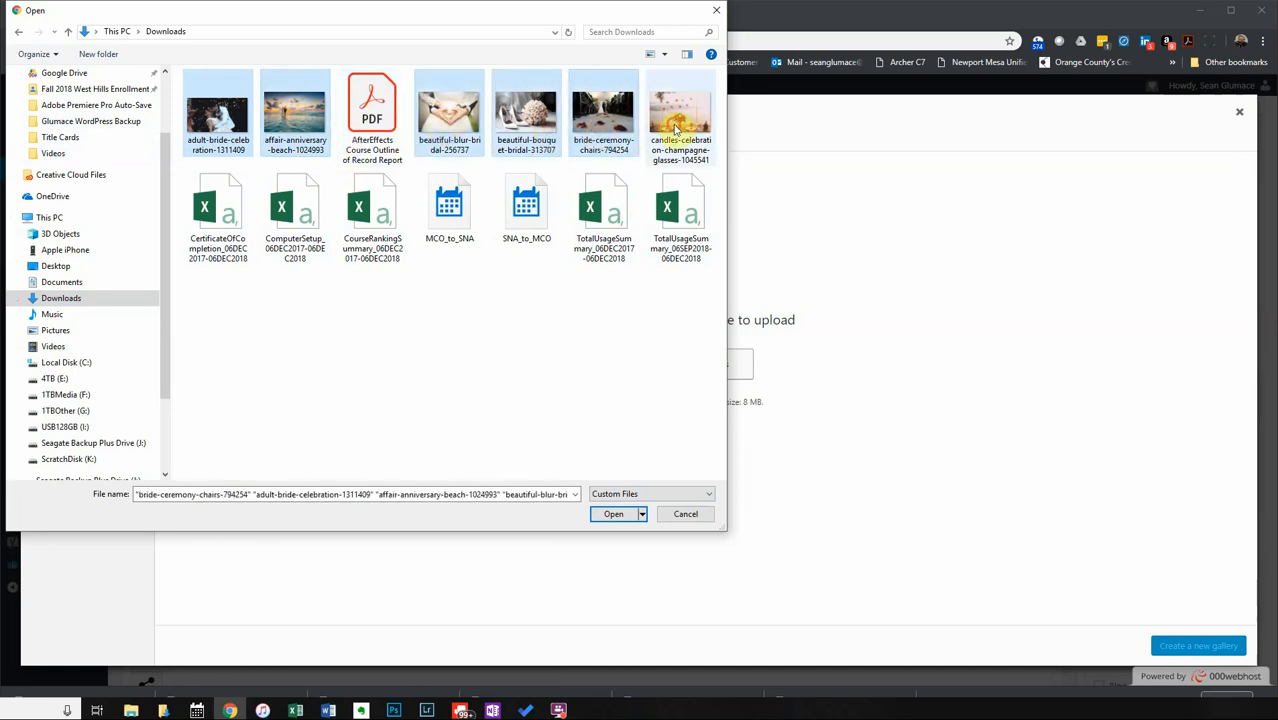
left_click(680, 118, "ctrl")
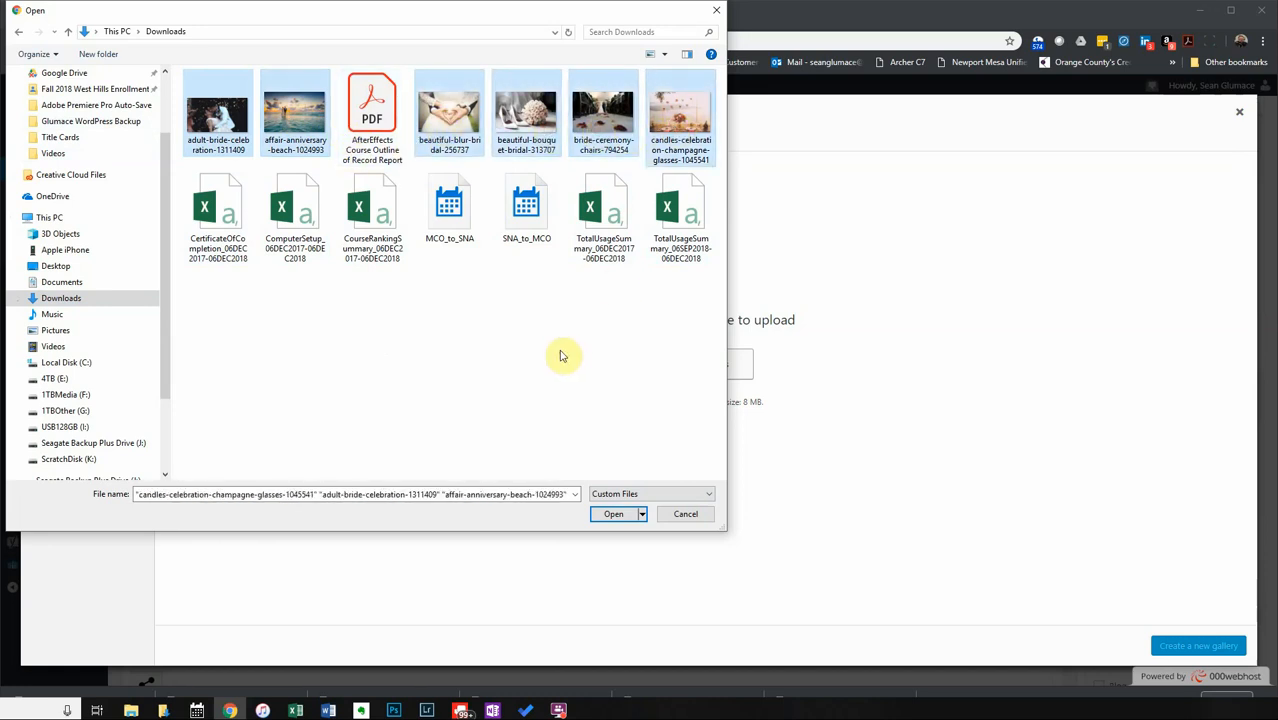
left_click(611, 519)
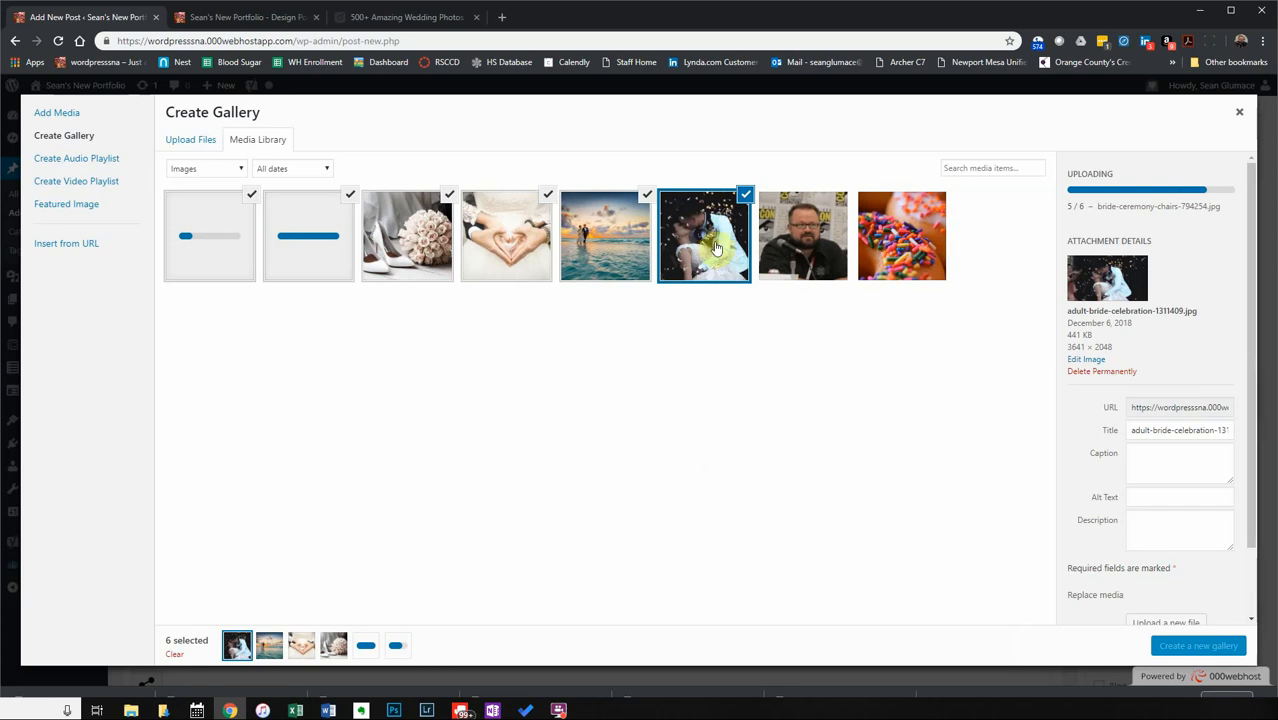
Set the kissing photo's title and alt text to 'Hawaii Wedding Kissing'.
left_click(598, 230)
left_click(720, 240)
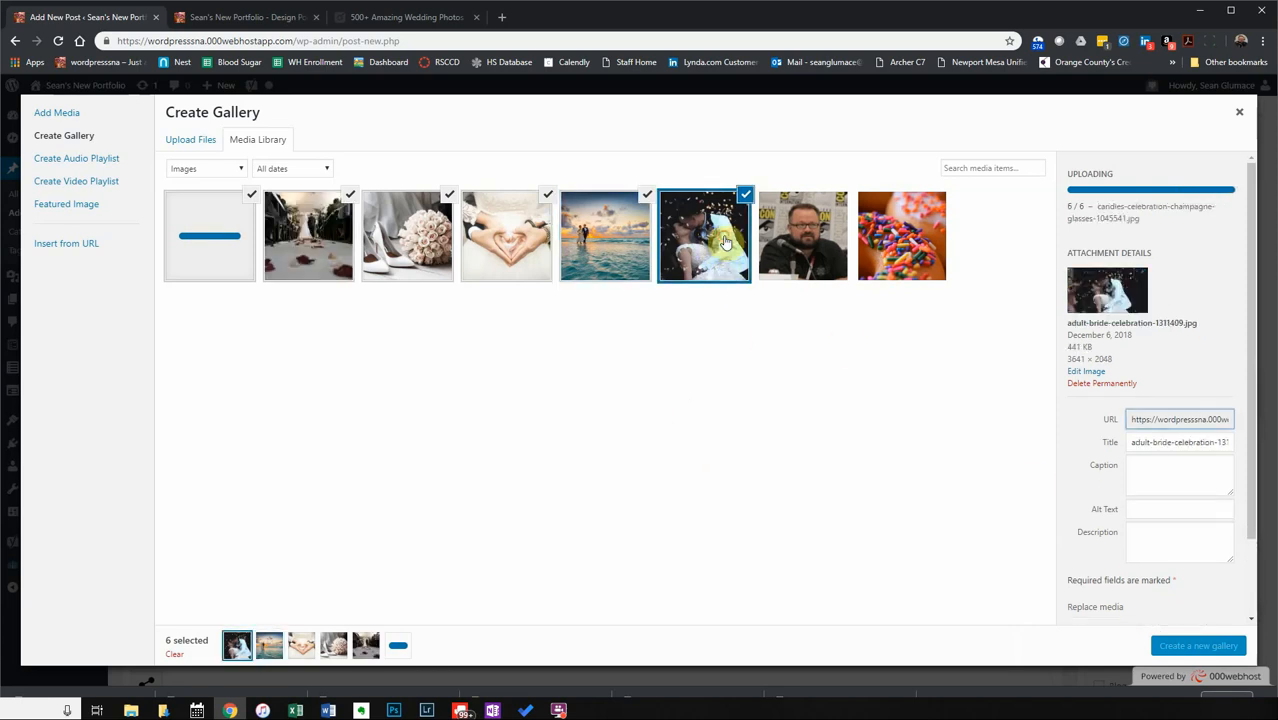
triple_click(1157, 442)
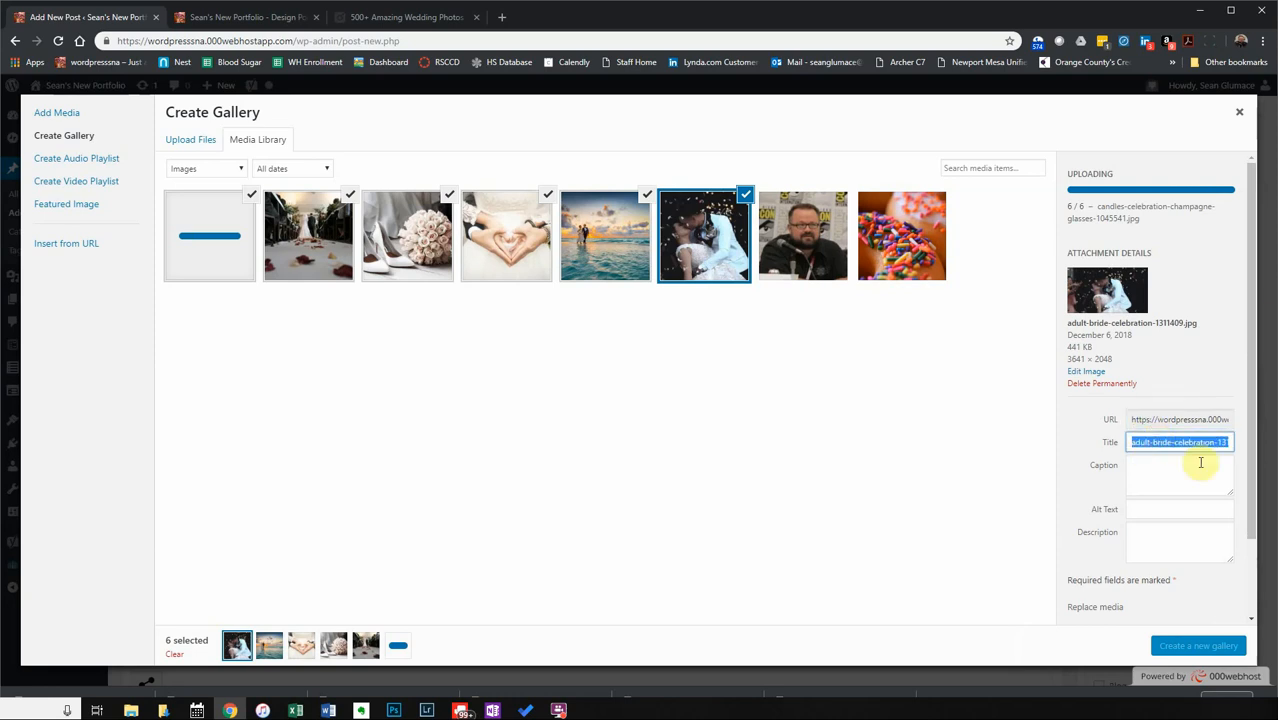
type("Hawaii Wedding")
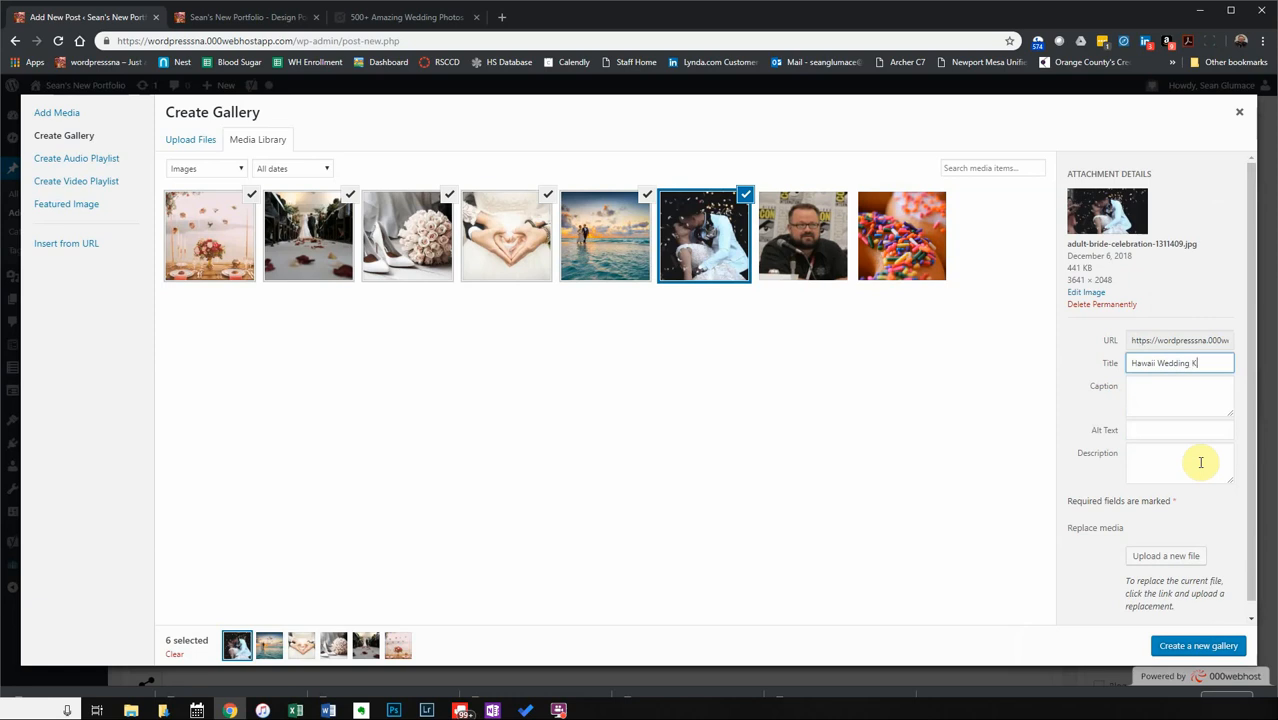
triple_click(1193, 363)
left_click(1153, 433)
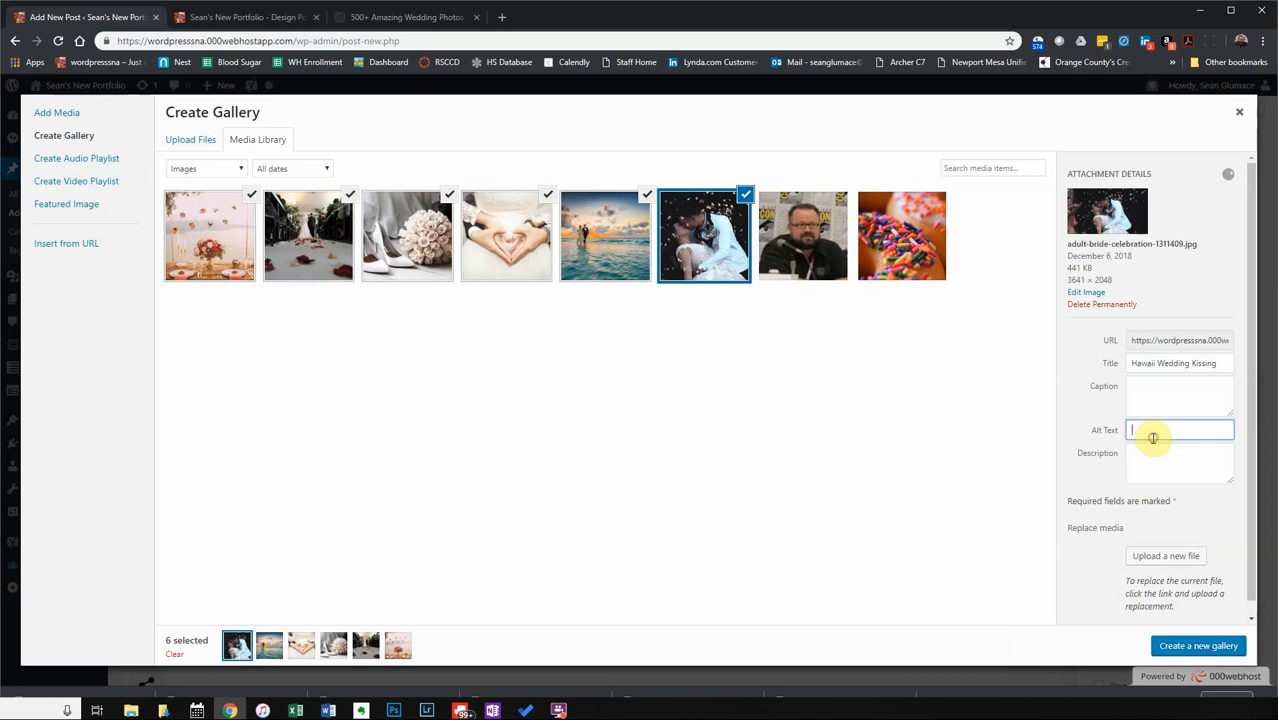
scroll(1148, 490, "down", 1)
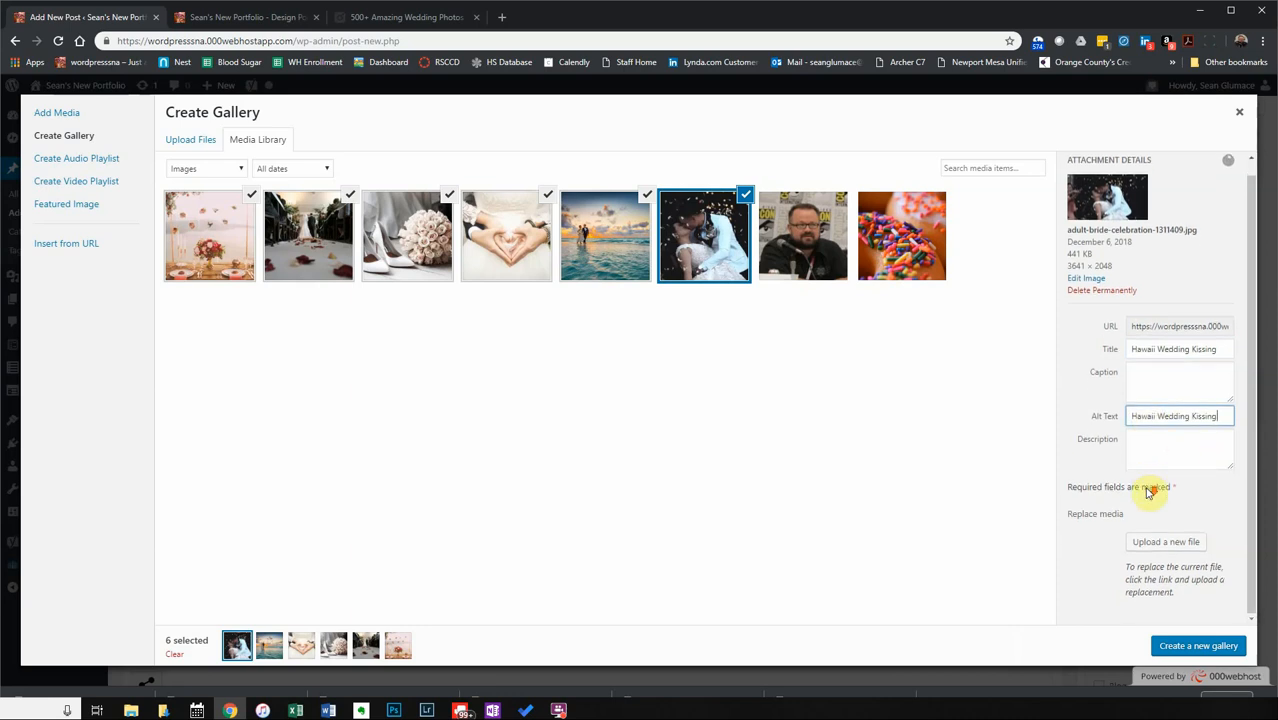
left_click(616, 257)
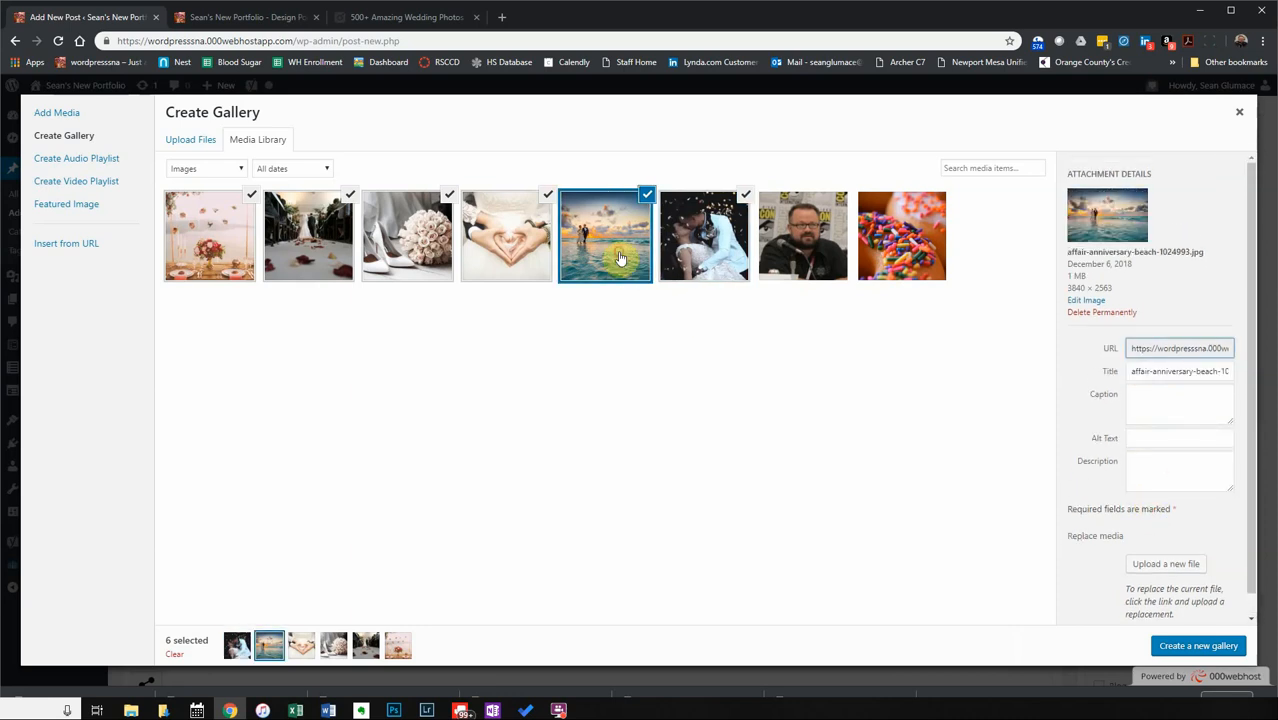
Review the details of the heart-hands, bouquet, beach and kissing photos.
left_click(495, 245)
left_click(413, 243)
left_click(505, 240)
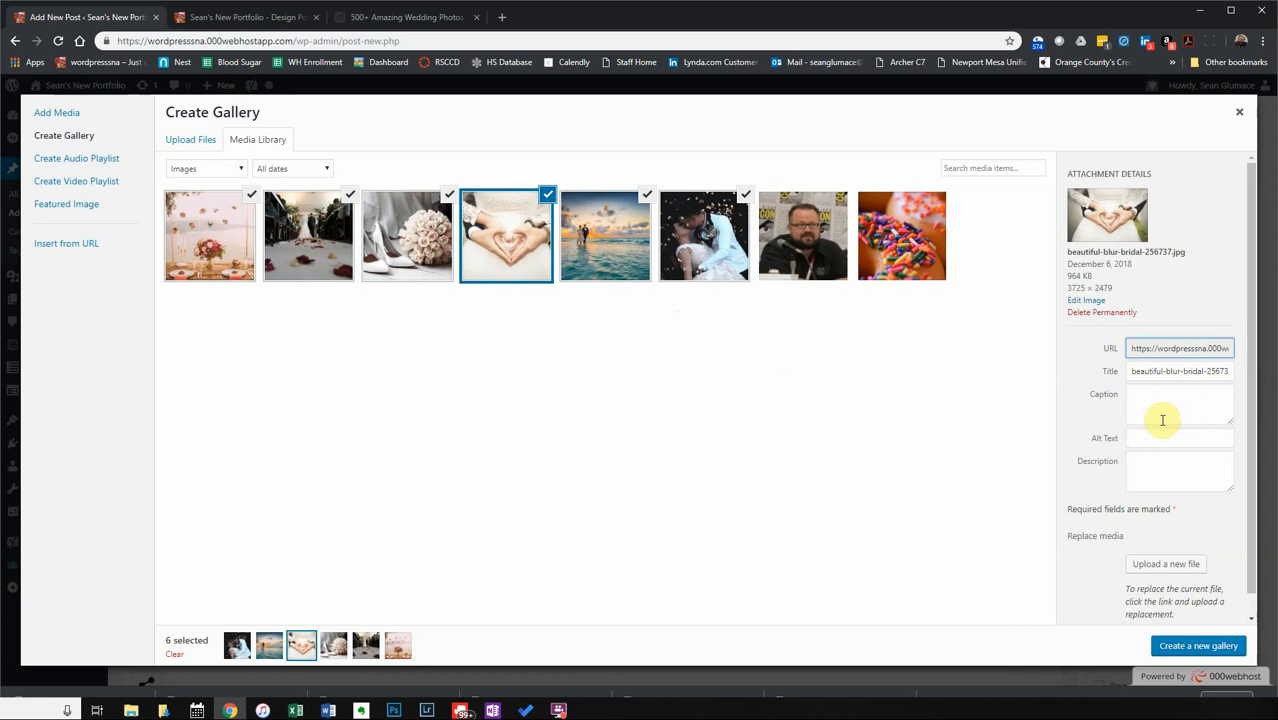
left_click(1146, 471)
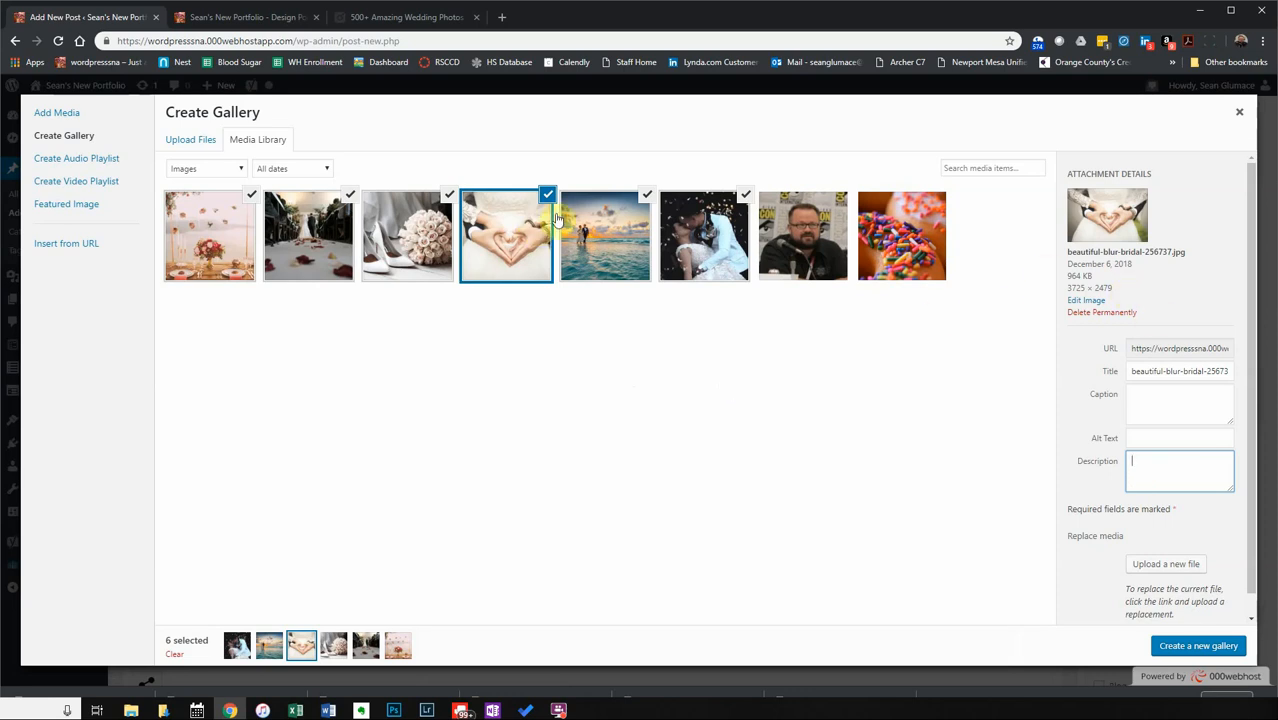
left_click(395, 240)
key("Left")
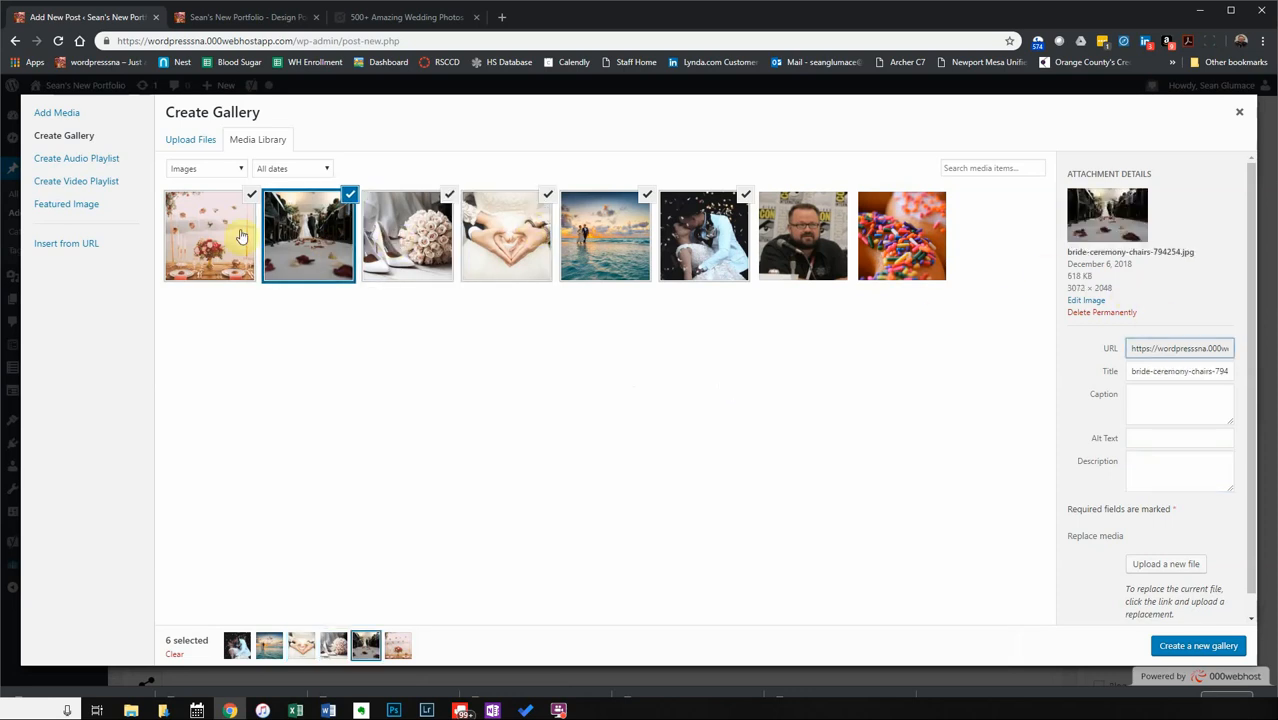
key("Left")
key("Right")
left_click(380, 240)
left_click(515, 245)
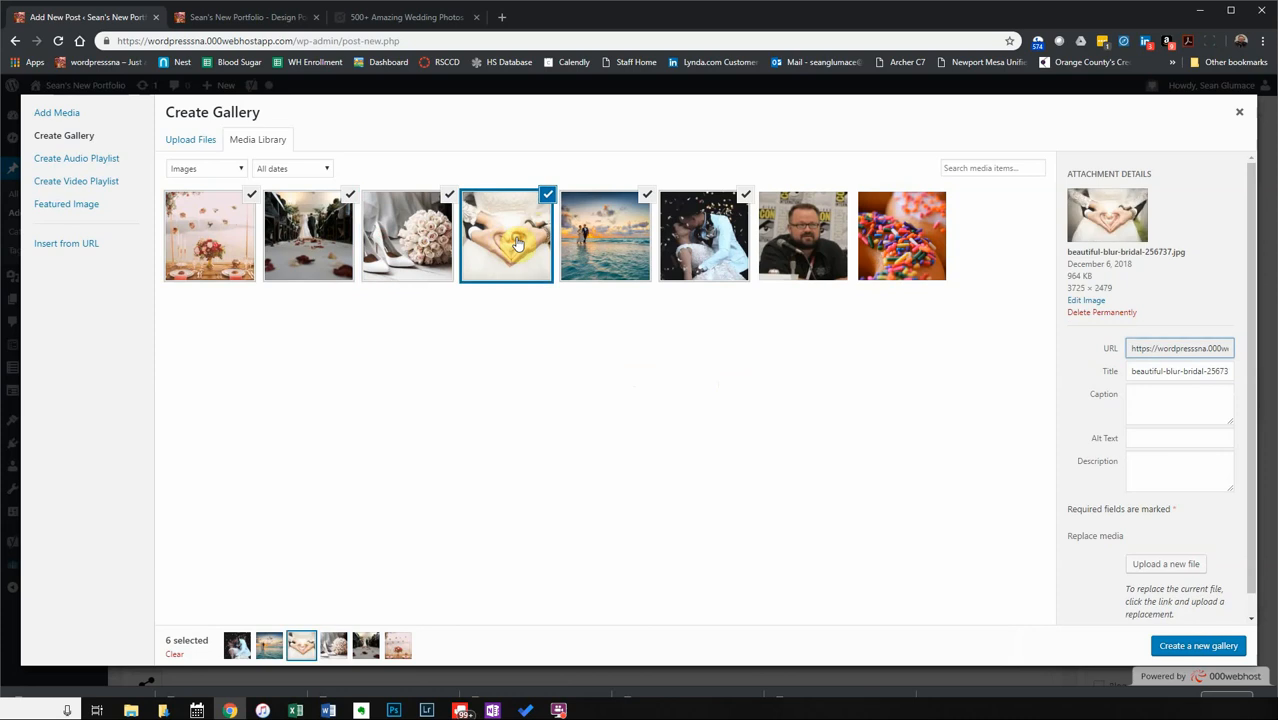
left_click(630, 248)
left_click(705, 255)
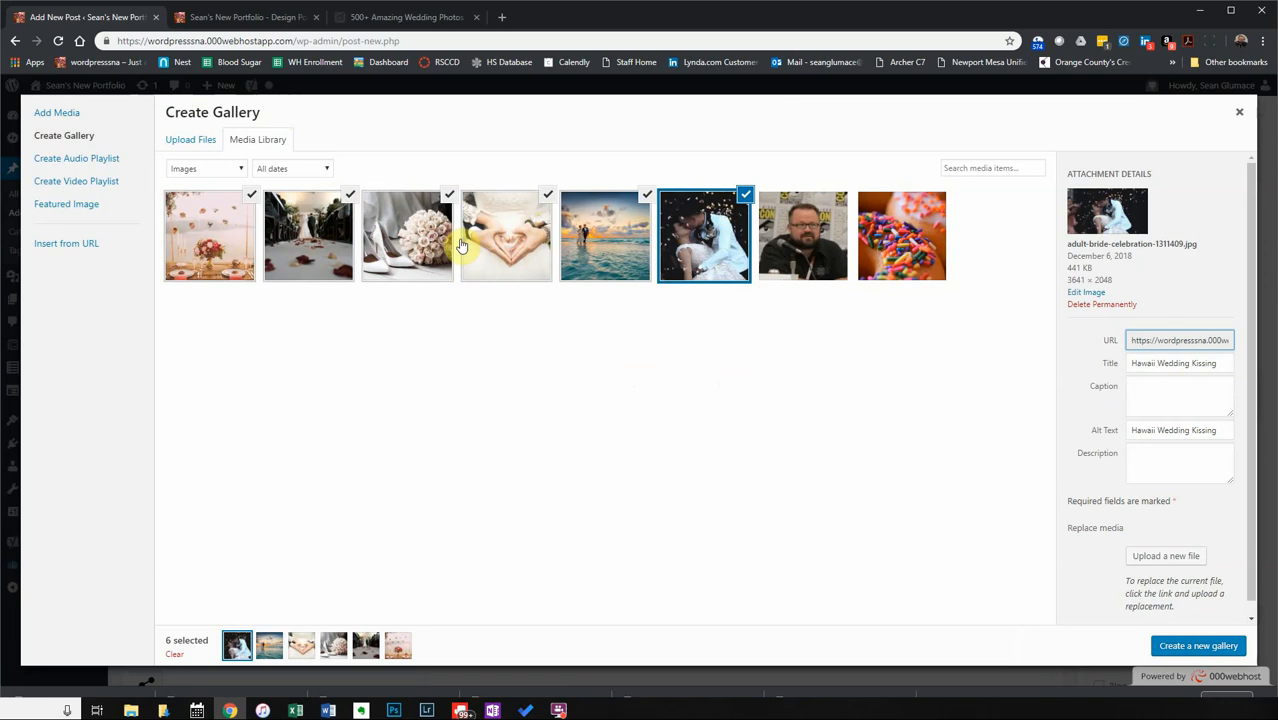
Deselect all six wedding photos, from the kissing couple back to the candles photo.
left_click(745, 194)
left_click(647, 196)
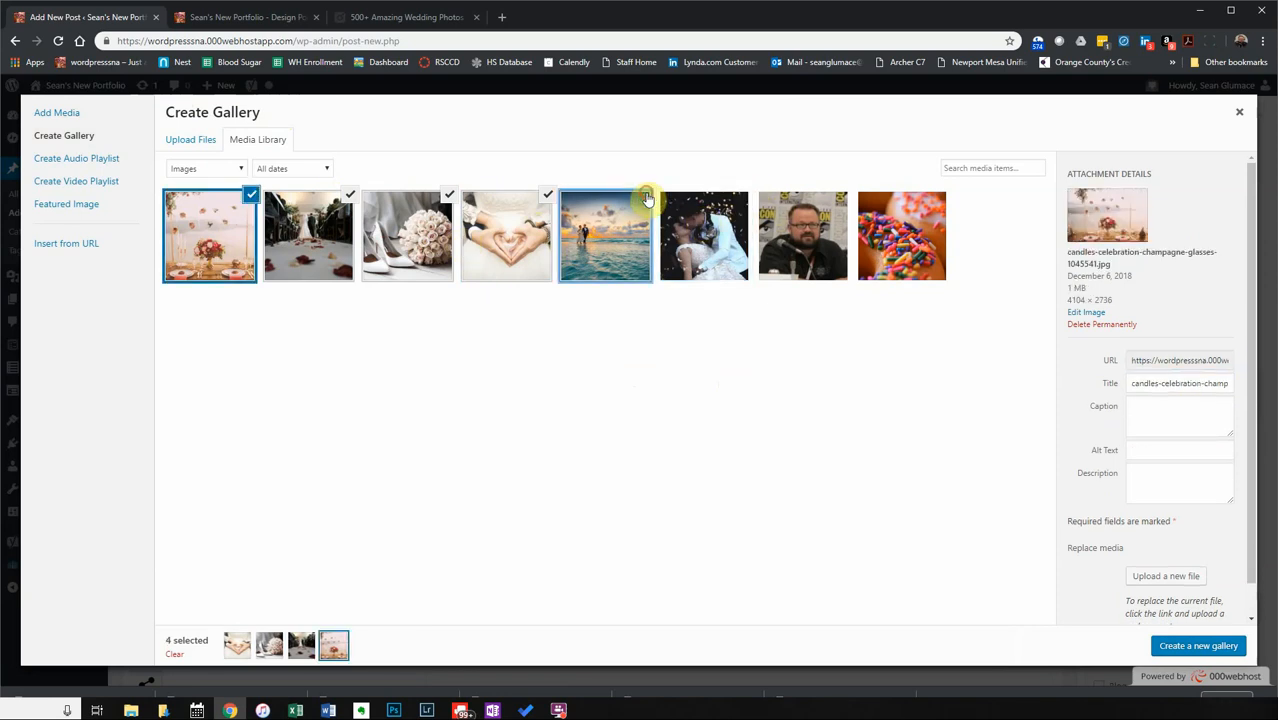
left_click(548, 194)
left_click(449, 194)
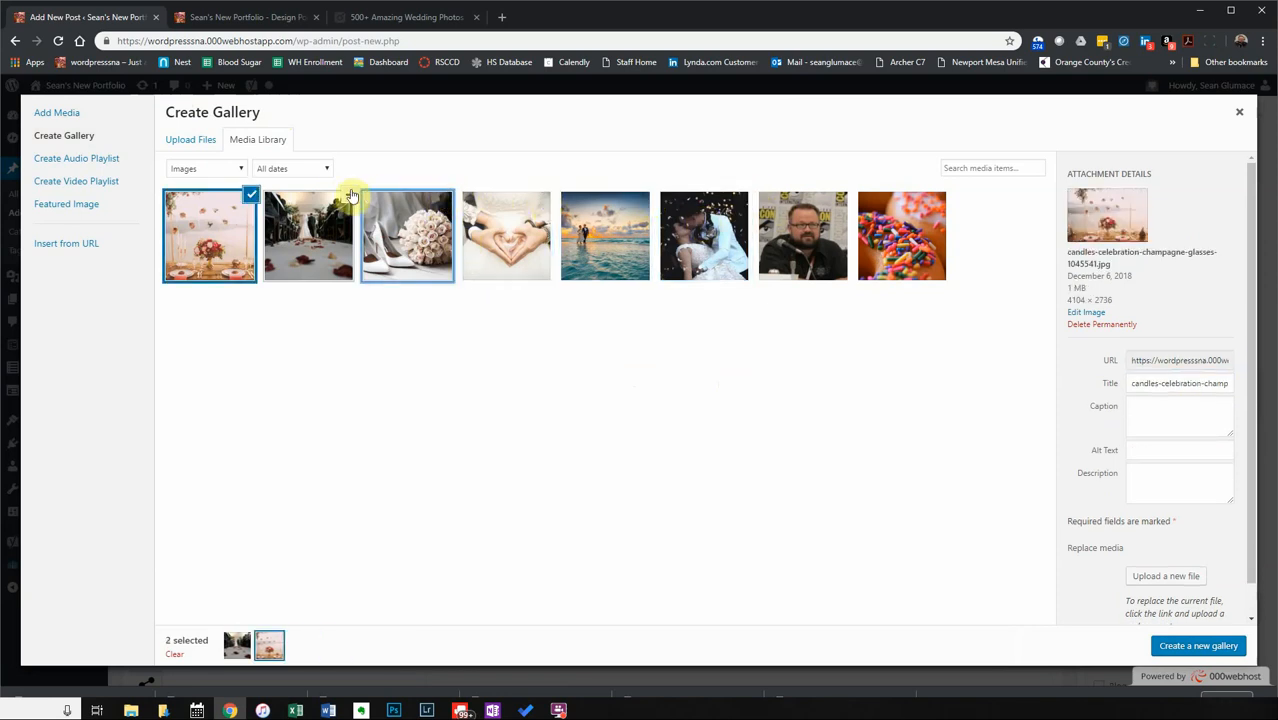
left_click(348, 194)
left_click(245, 205)
Reselect in order: candles, street couple, bouquet, heart hands, beach, kissing couple.
left_click(238, 222)
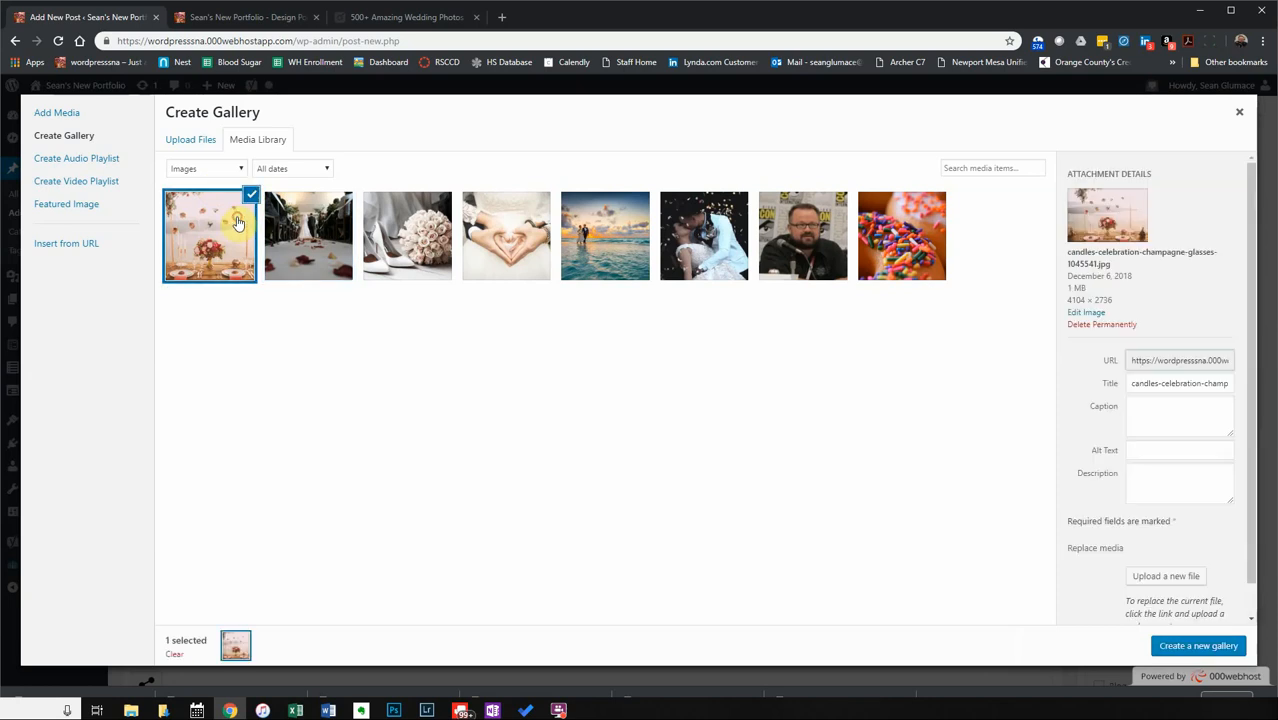
left_click(326, 226)
left_click(415, 238)
left_click(518, 232)
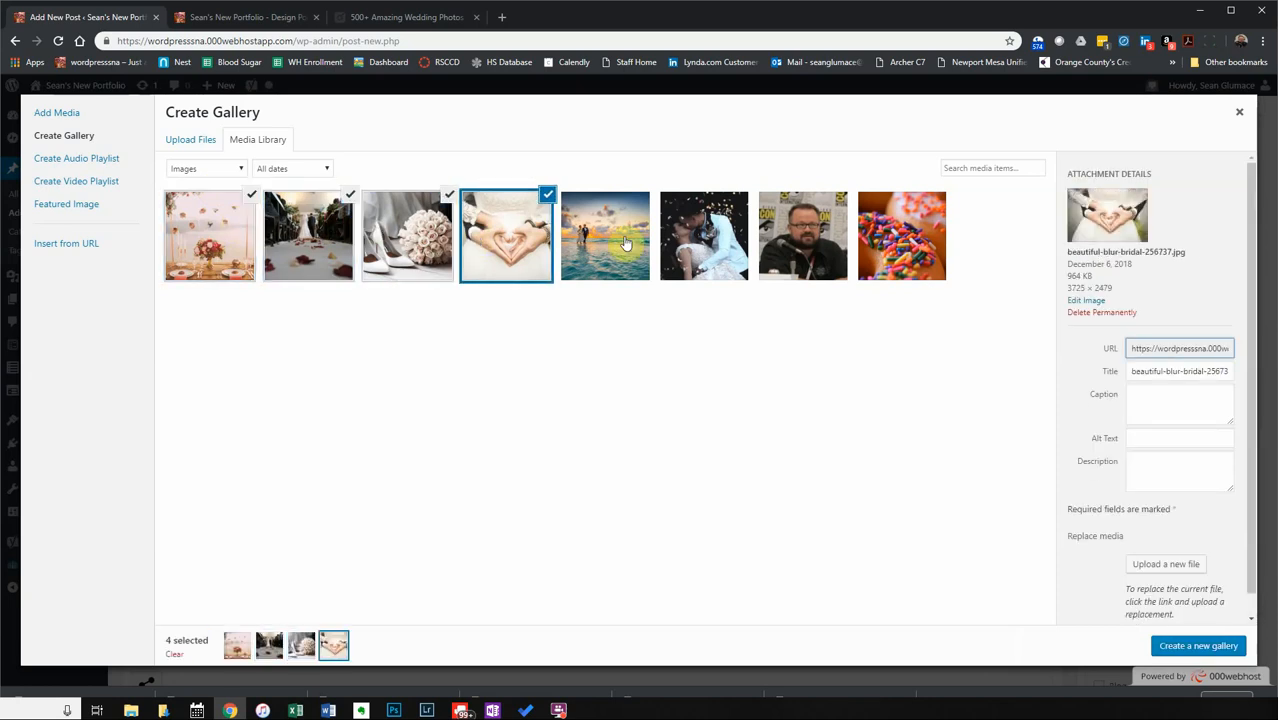
left_click(624, 243)
left_click(704, 240)
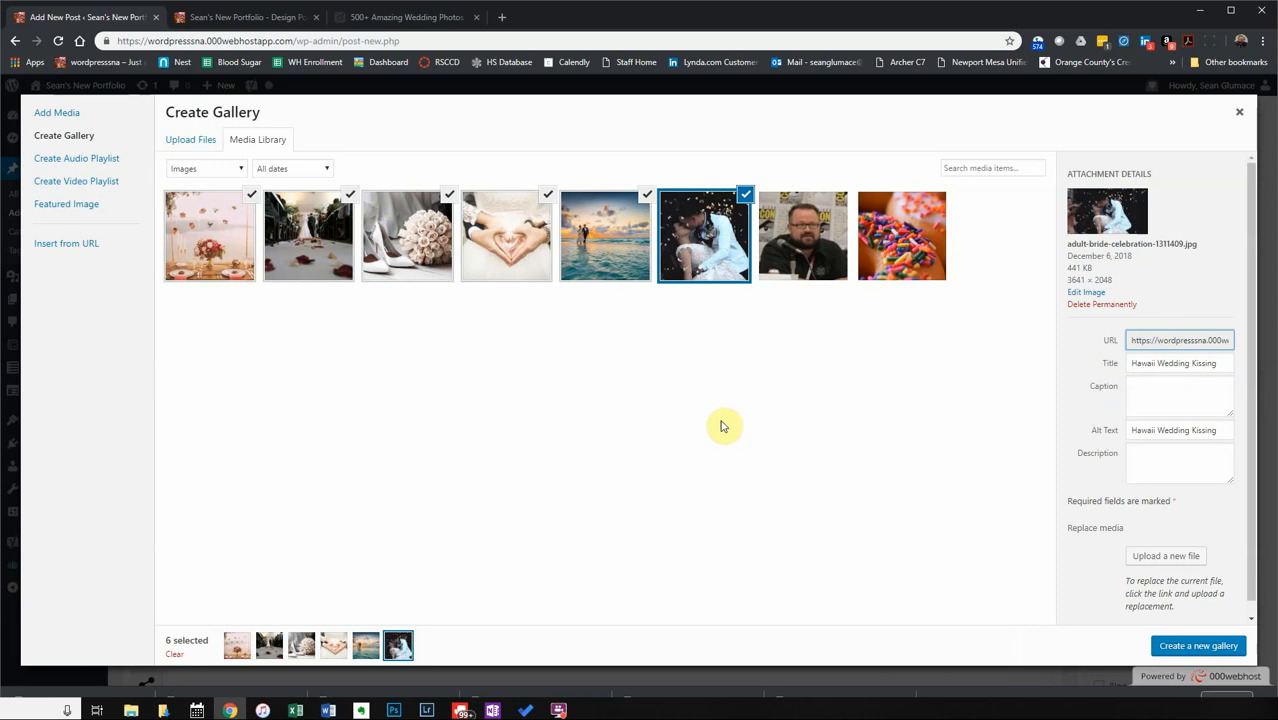
Create the gallery, move the kissing photo first, then reorder the street, bouquet and heart-hands photos.
left_click(1200, 646)
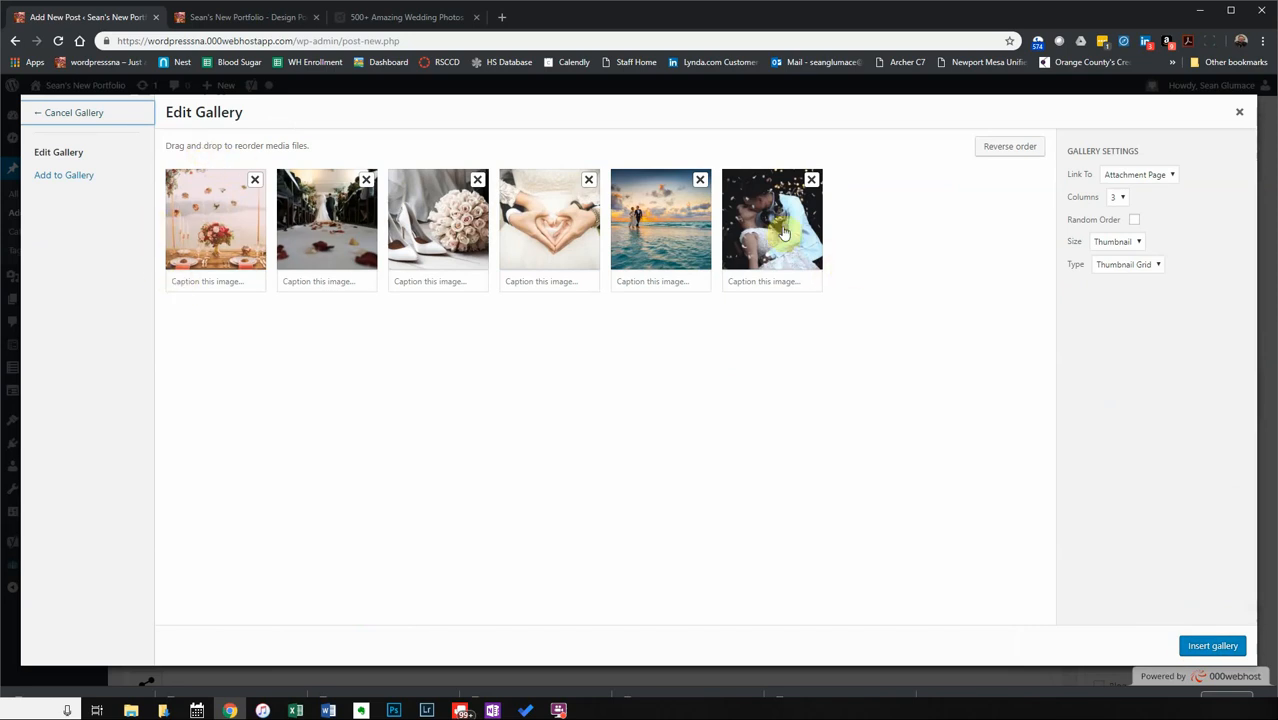
left_click_drag(775, 228, 252, 224)
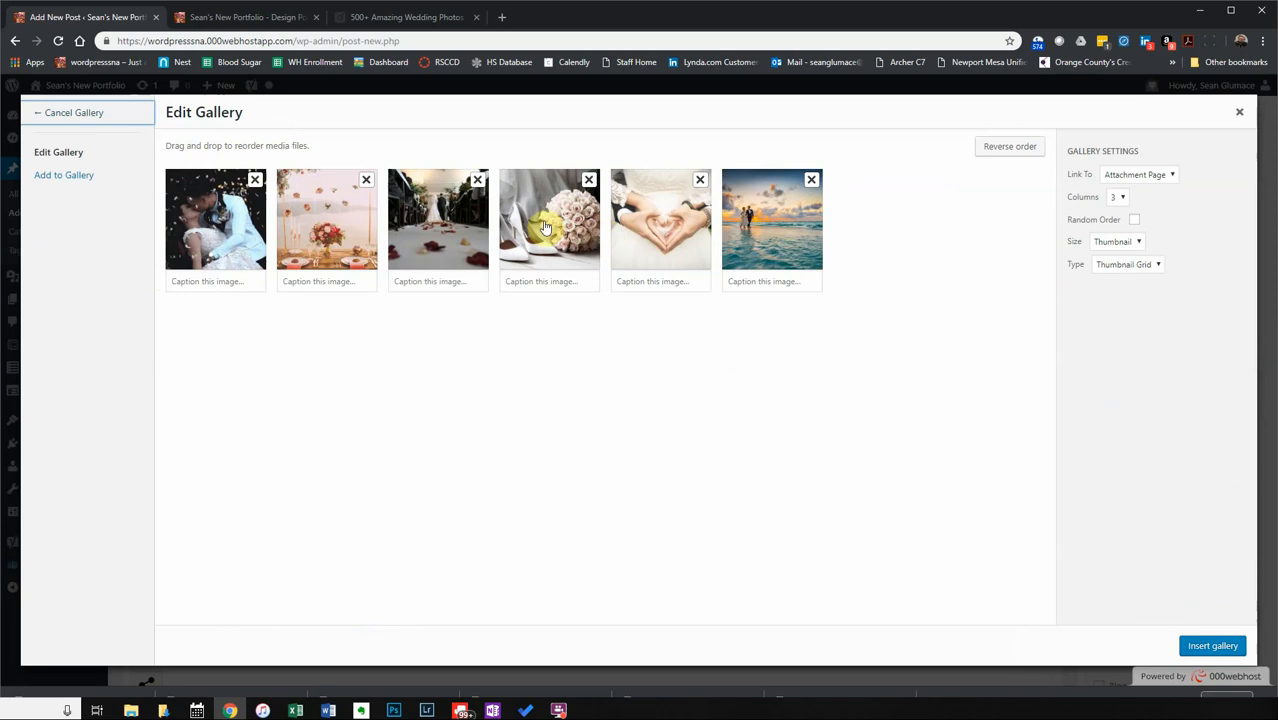
left_click_drag(454, 230, 312, 234)
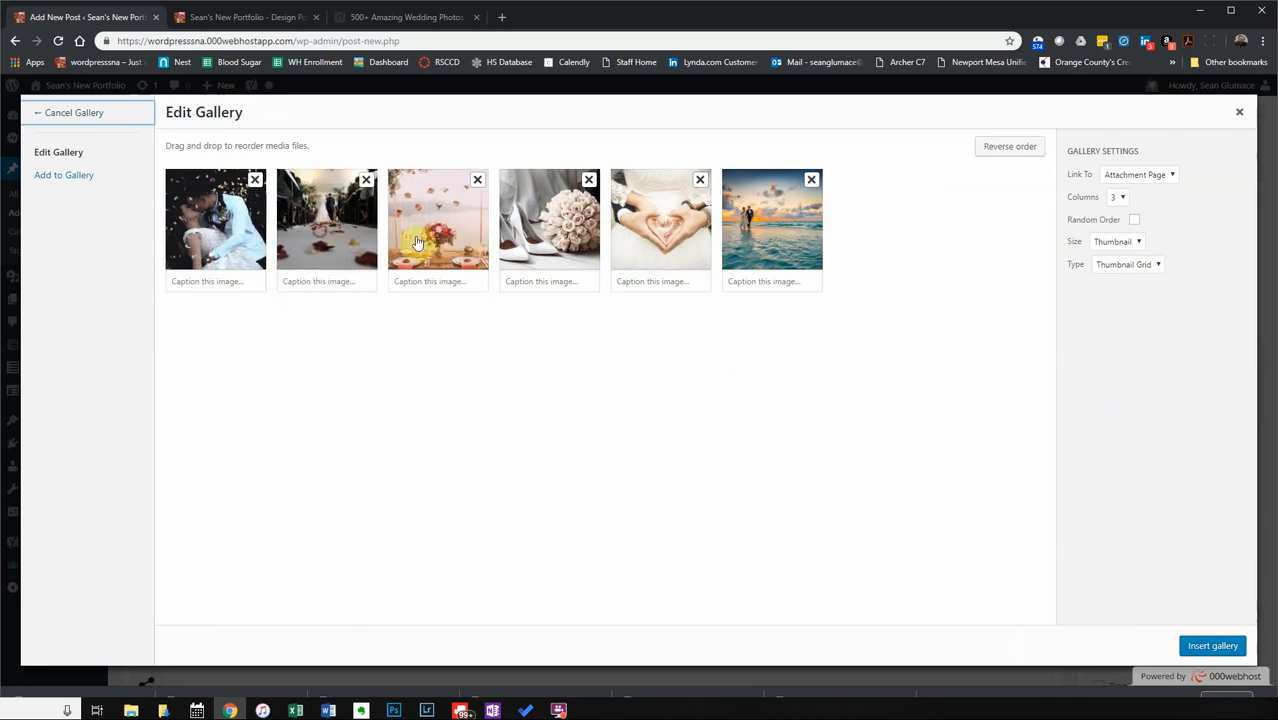
left_click_drag(550, 240, 322, 238)
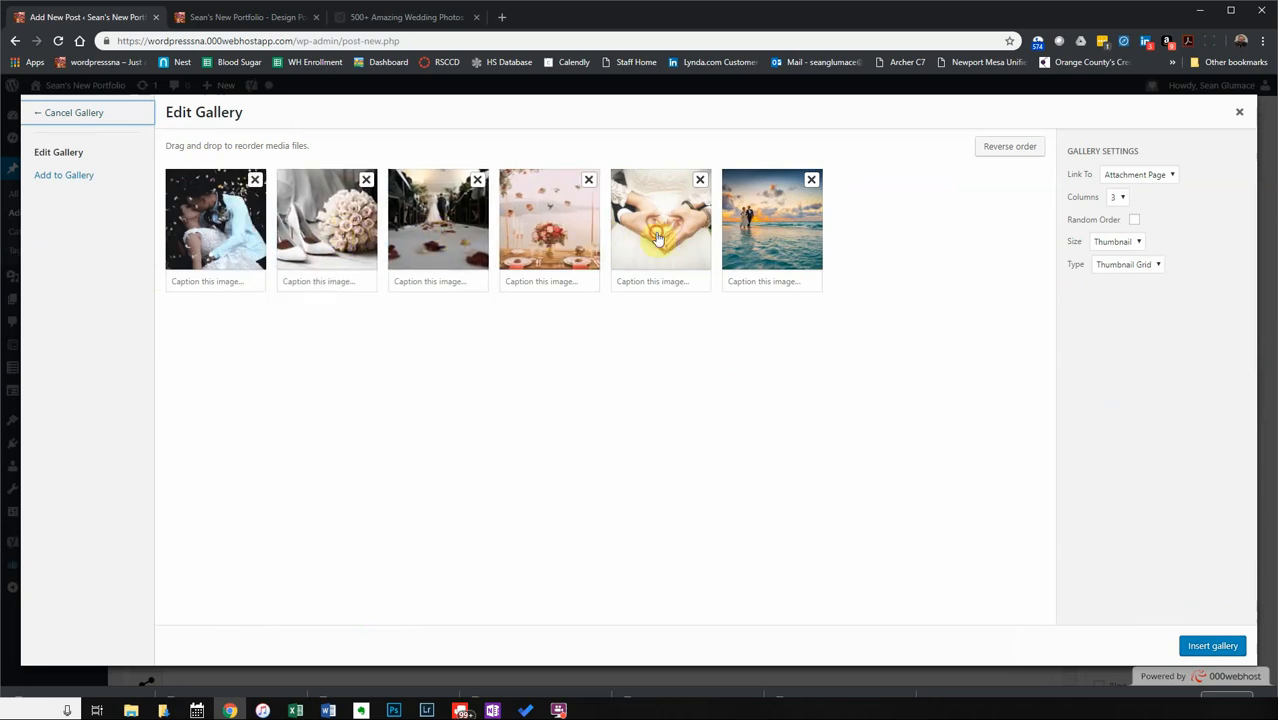
left_click_drag(650, 238, 557, 242)
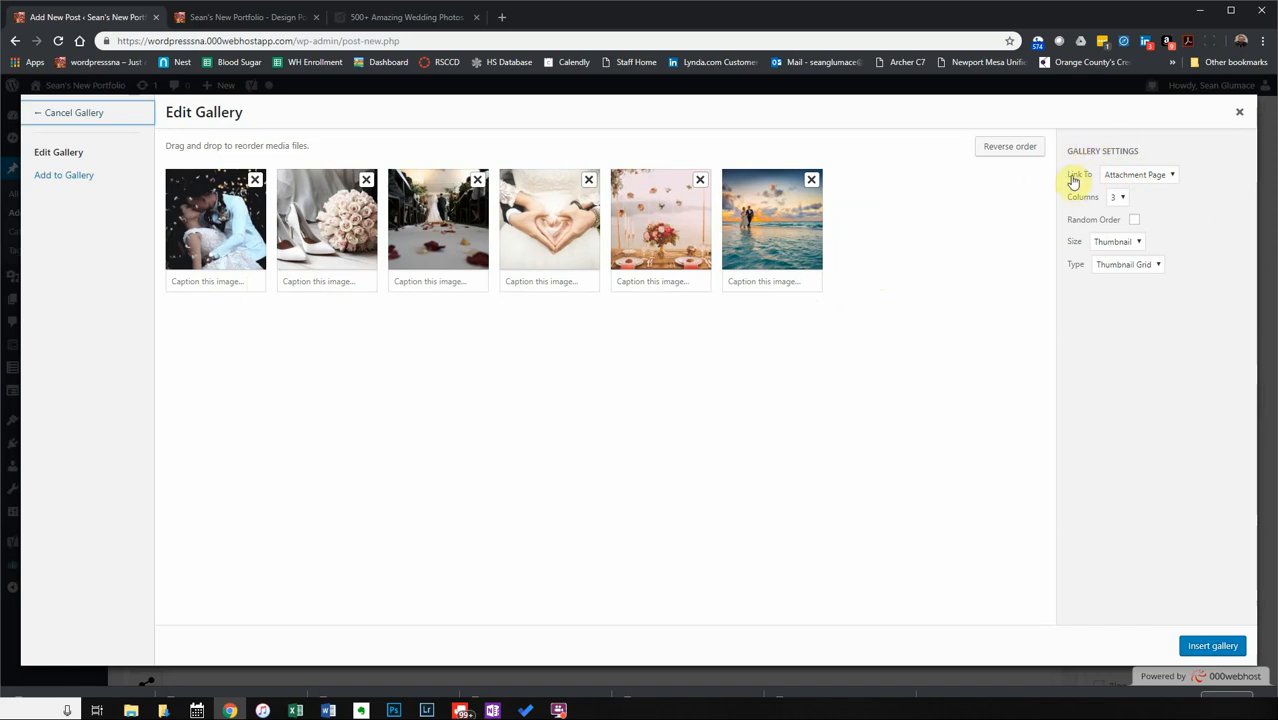
Set the gallery images to link to their Media File.
left_click(1121, 178)
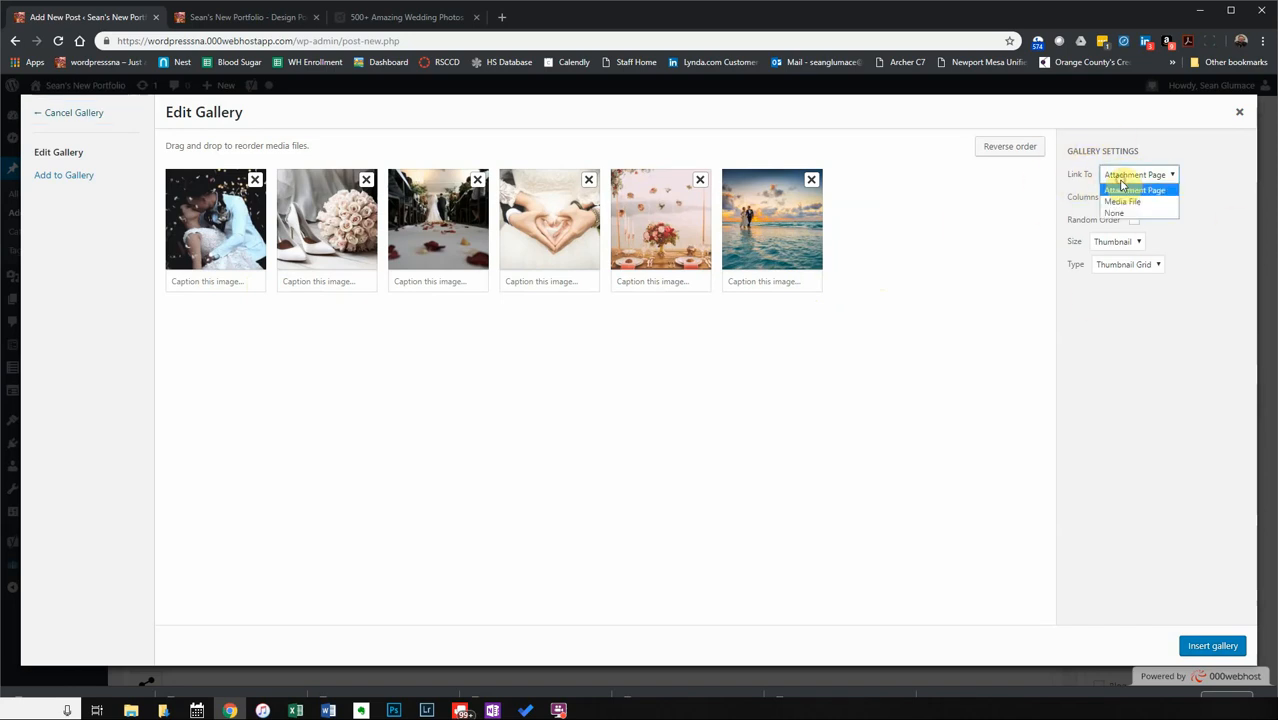
left_click(1141, 205)
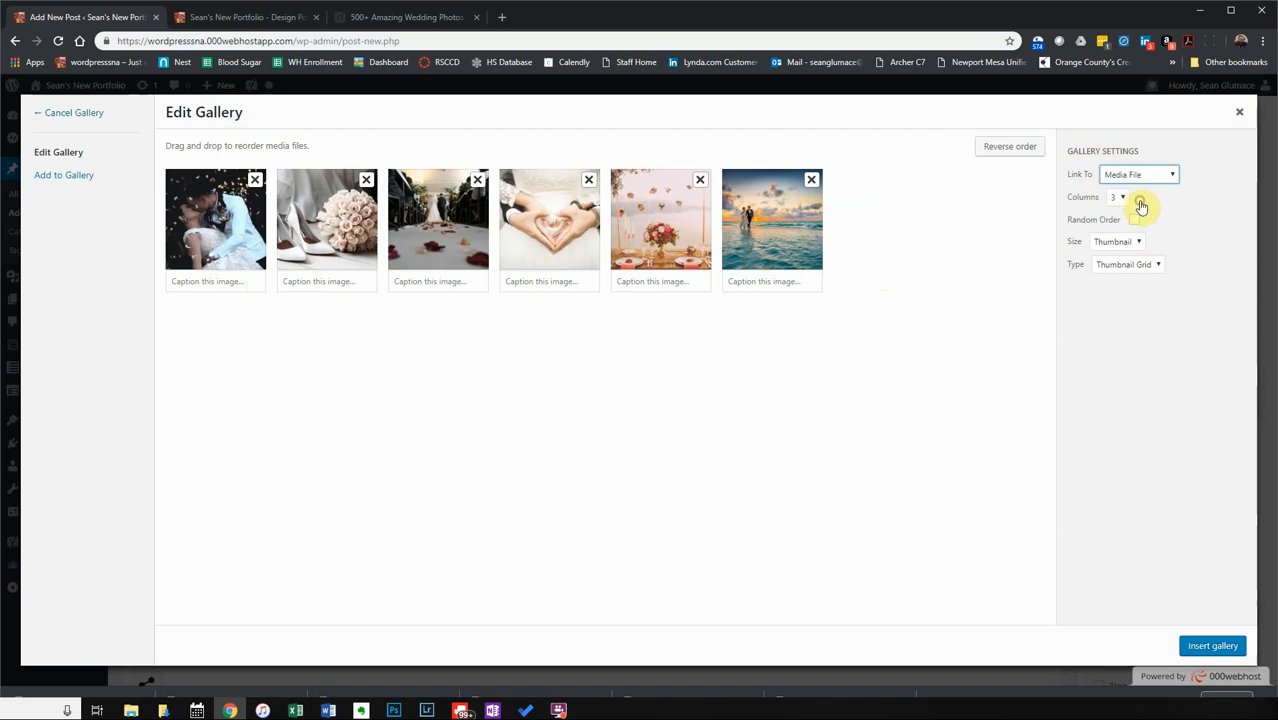
left_click(1143, 174)
left_click(1137, 204)
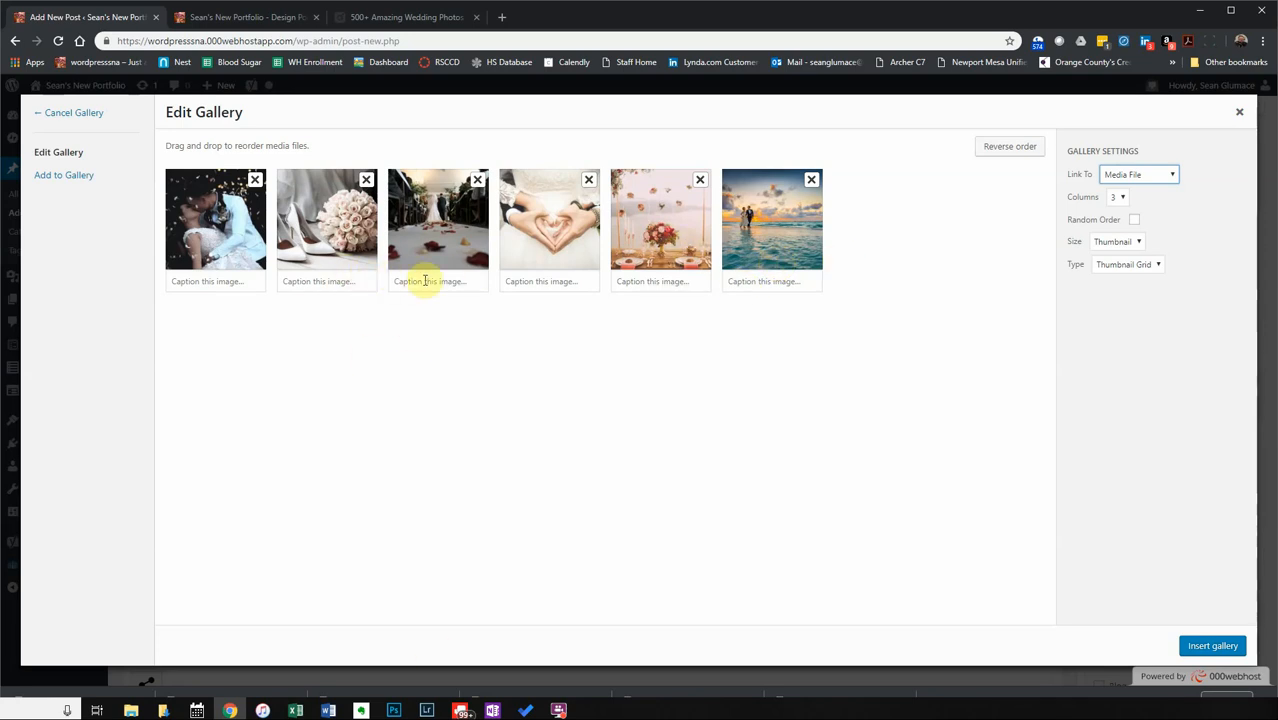
Keep 3 columns, Thumbnail size and Thumbnail Grid layout, and insert the gallery into the post.
left_click(1123, 199)
left_click(1120, 242)
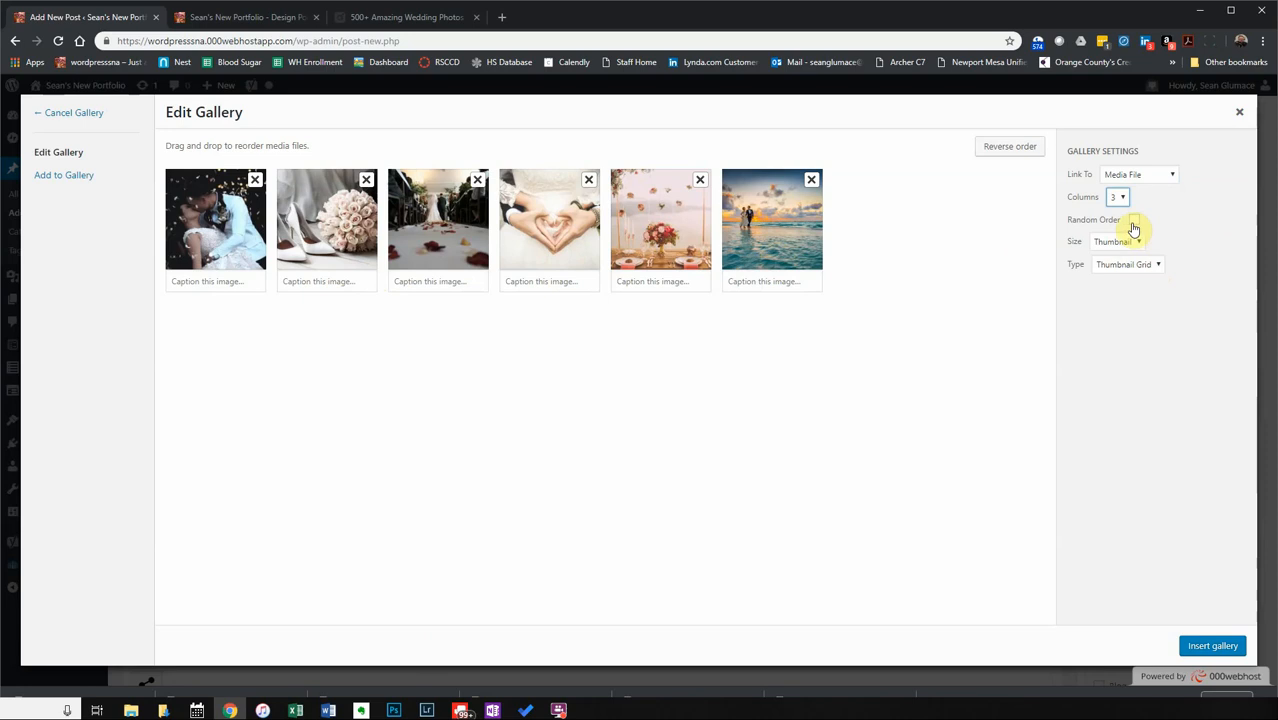
left_click(1102, 243)
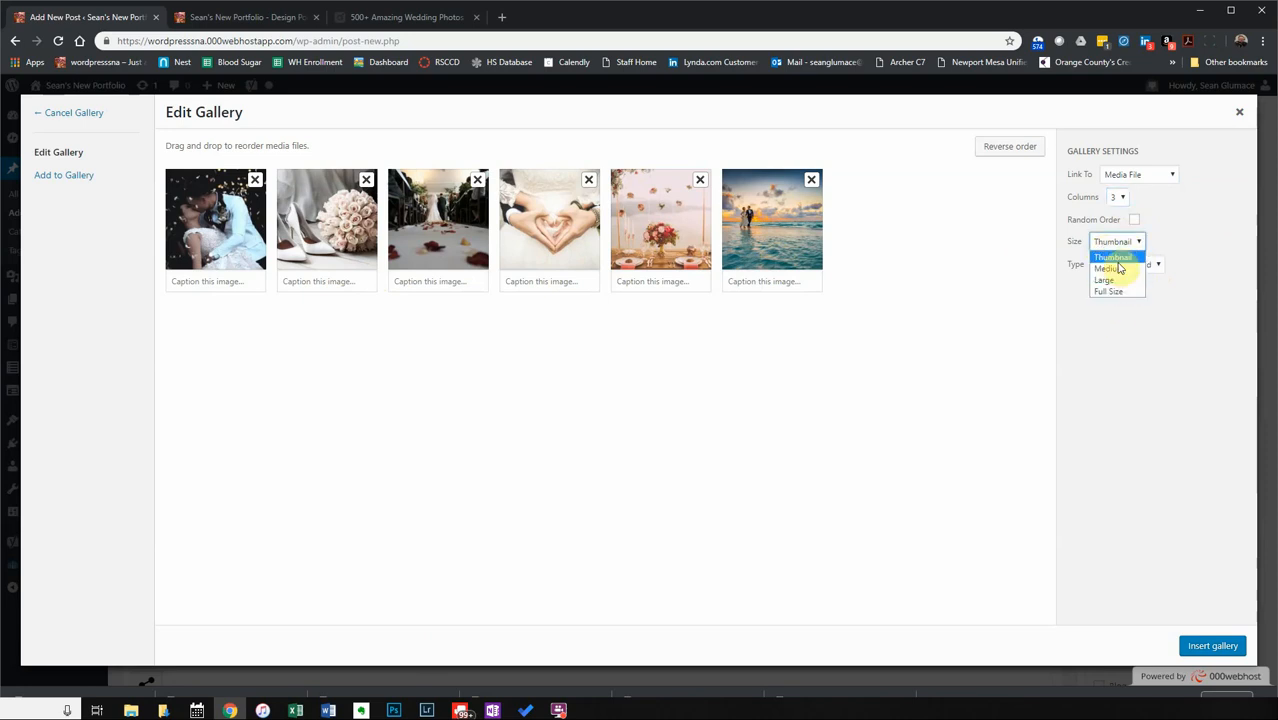
left_click(1116, 258)
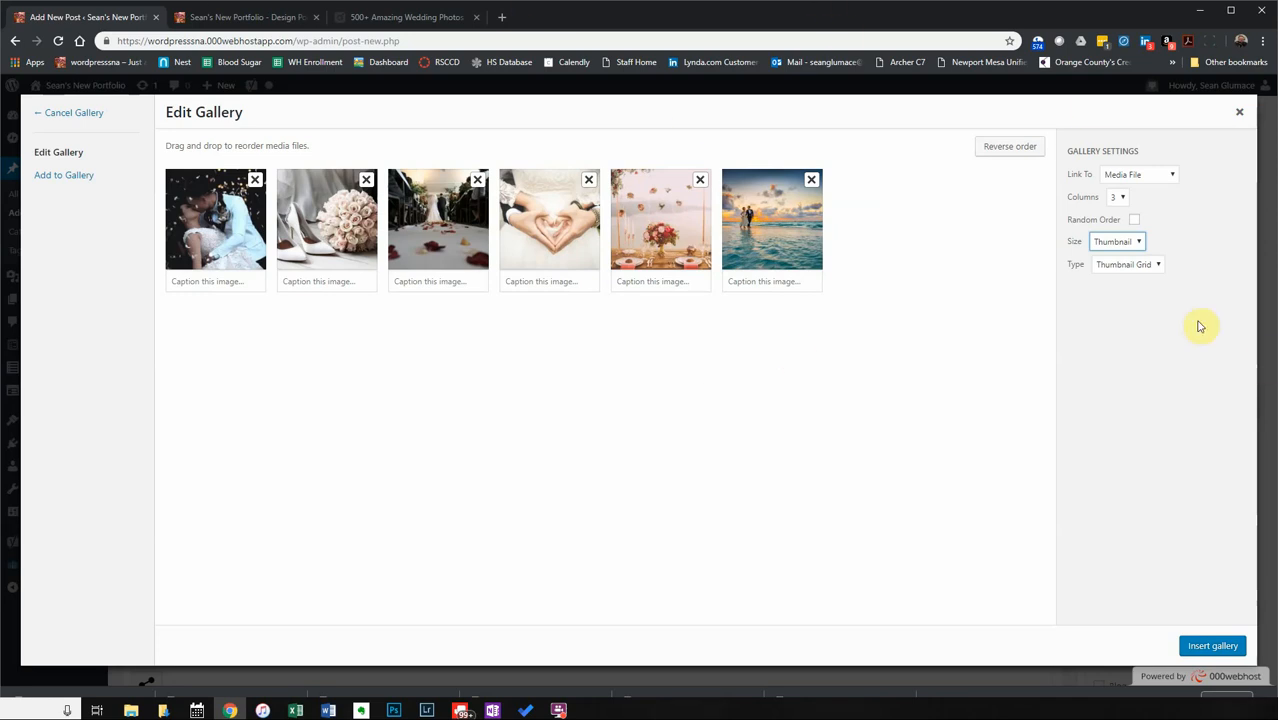
left_click(1152, 264)
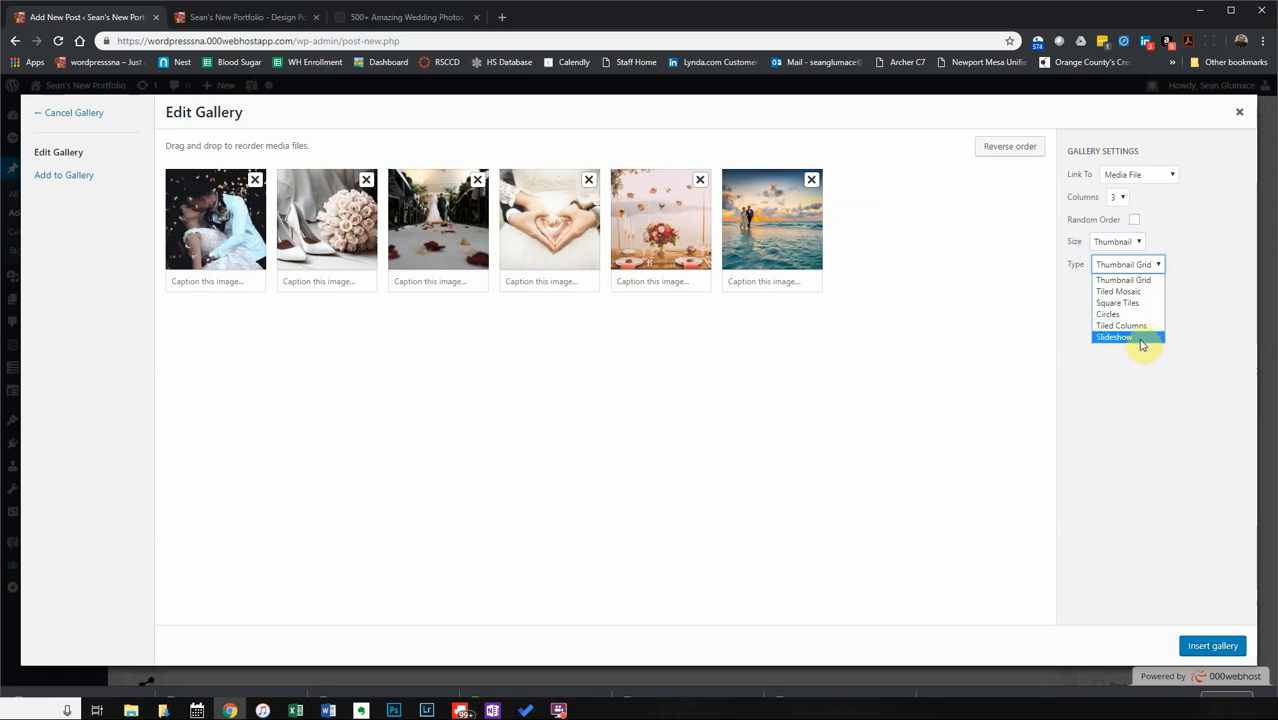
left_click(1130, 280)
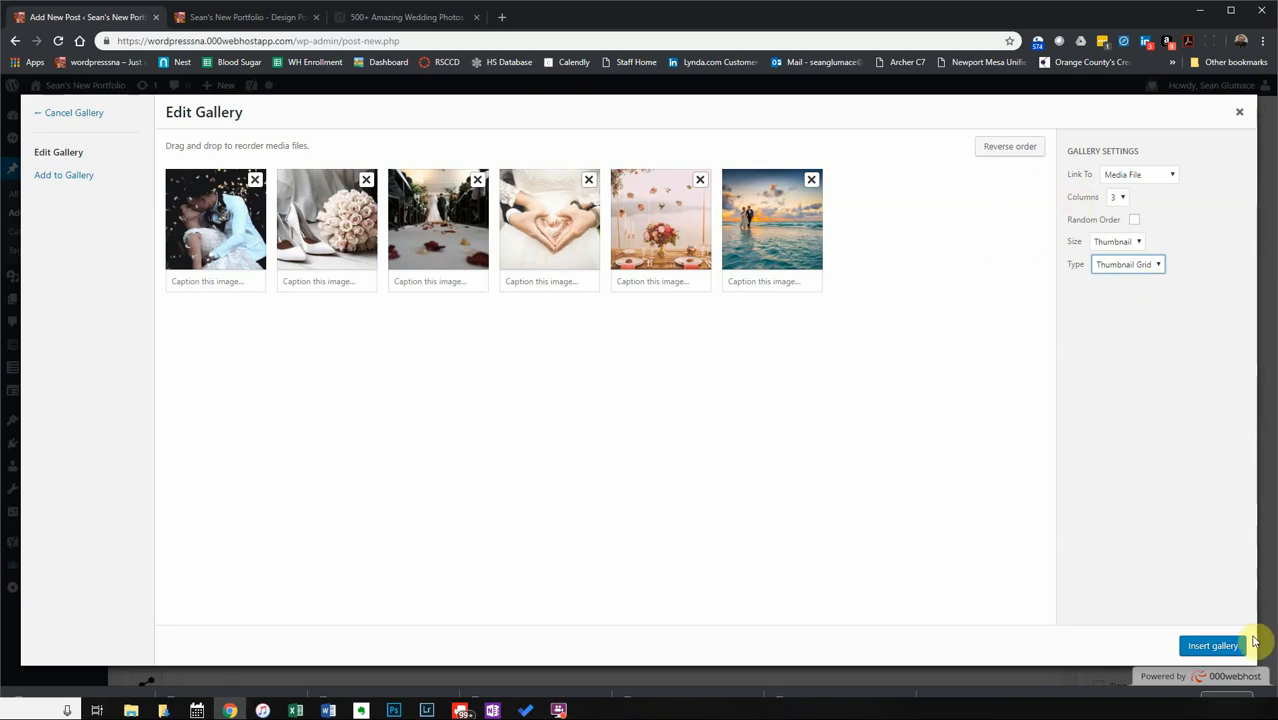
left_click(1214, 645)
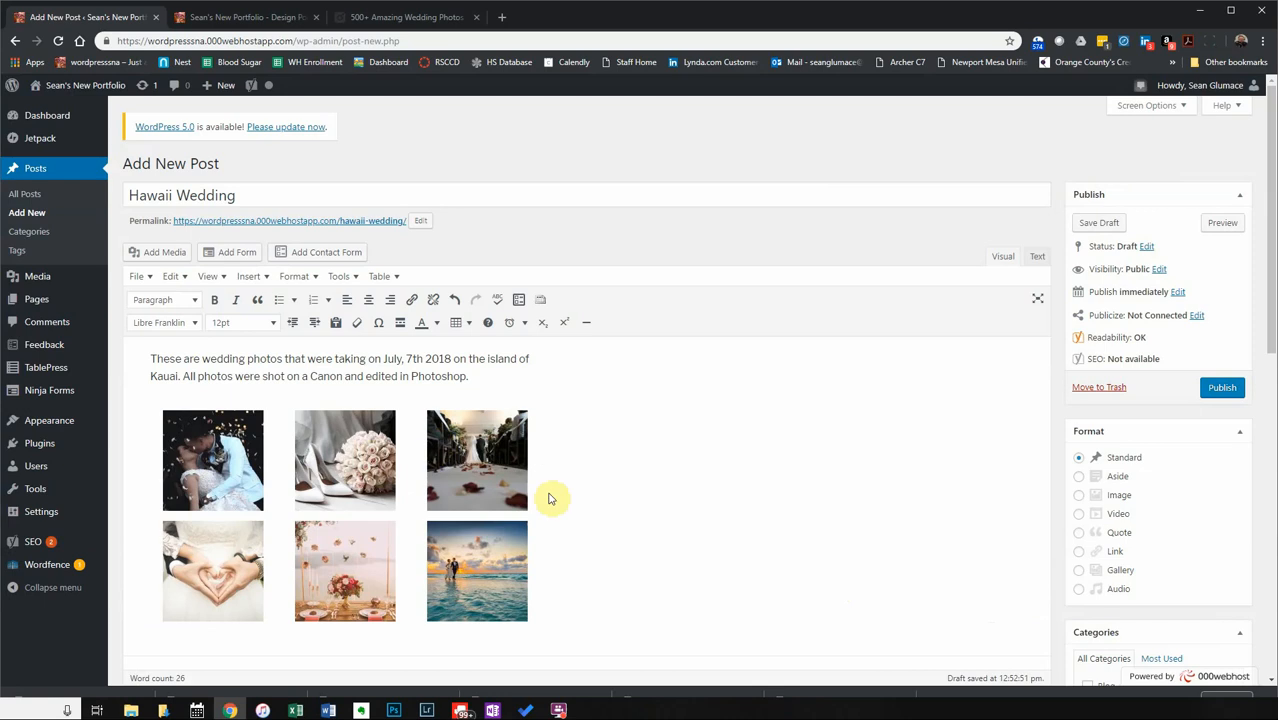
Publish the Hawaii Wedding post and switch to the live portfolio's front page.
left_click(1226, 390)
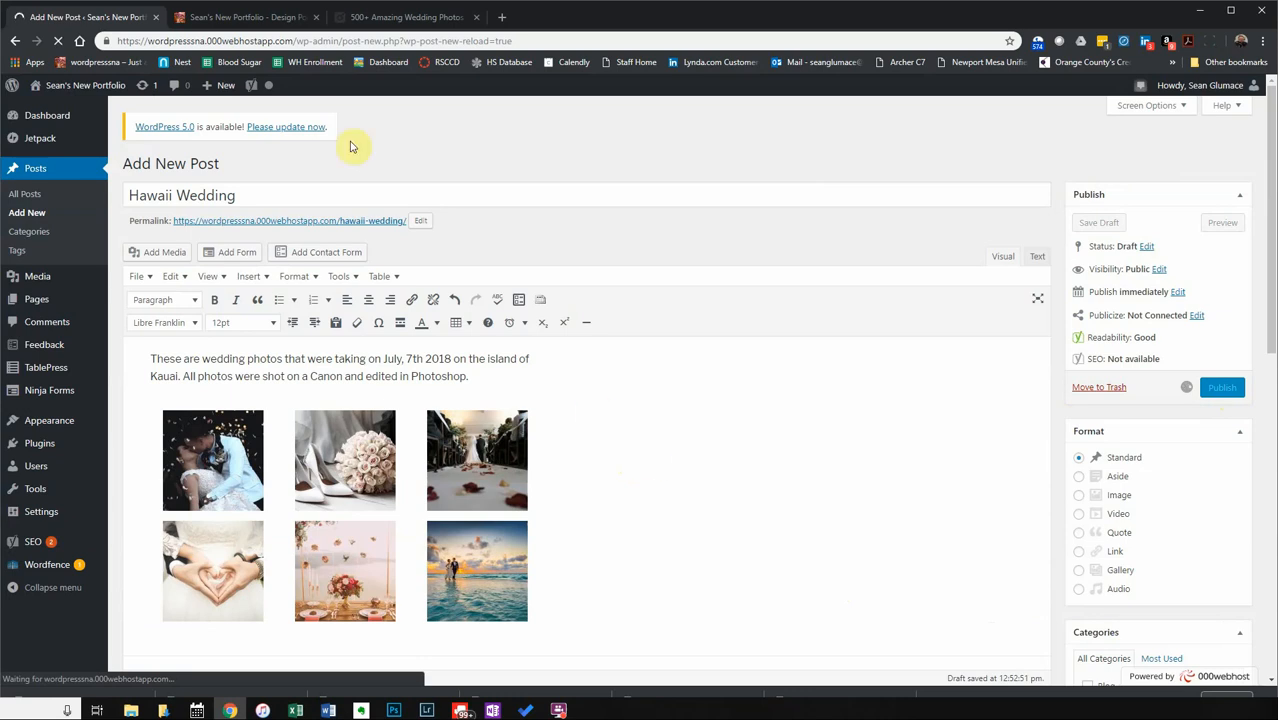
left_click(224, 22)
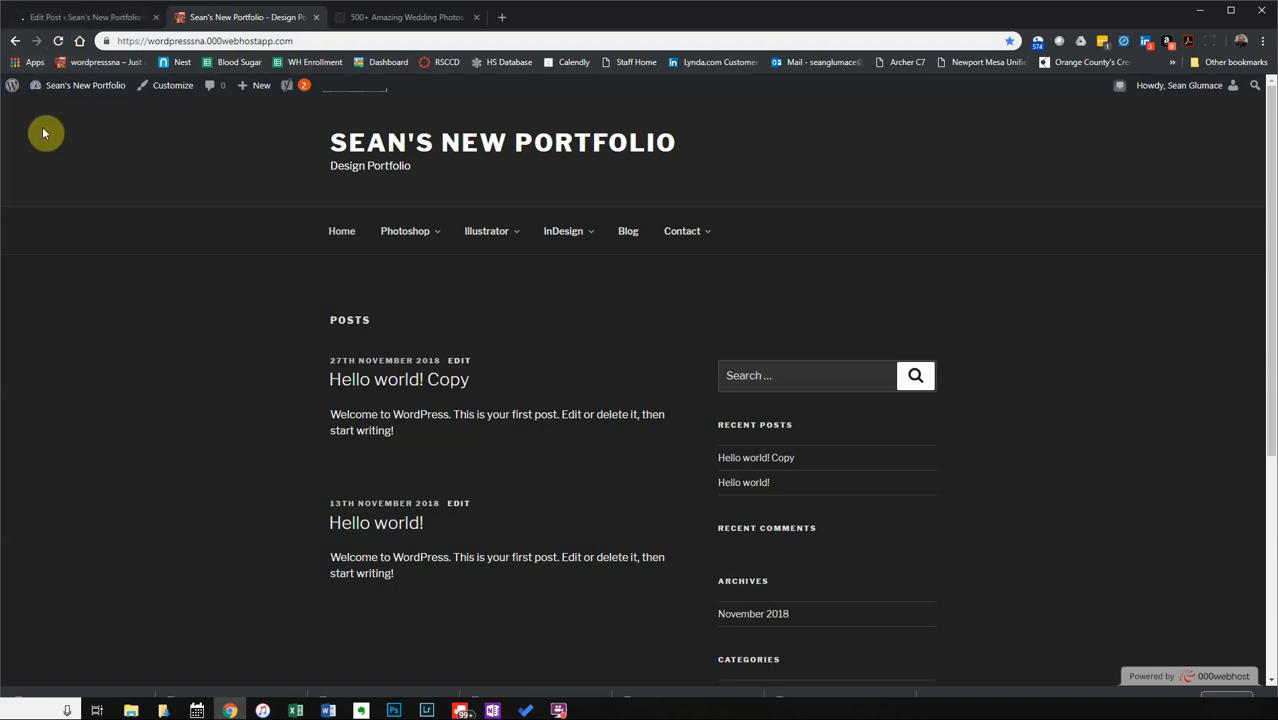
Reload the live site and open the new post's bouquet photo full-screen.
left_click(58, 41)
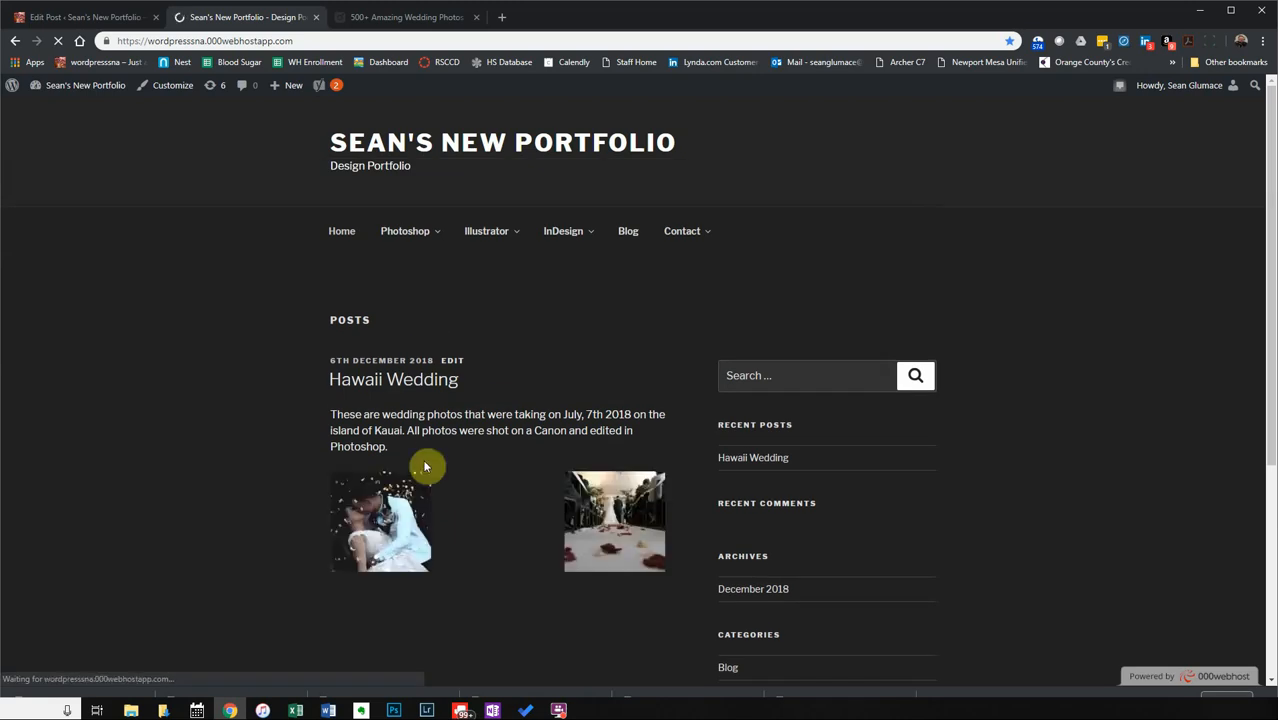
scroll(450, 460, "down", 2)
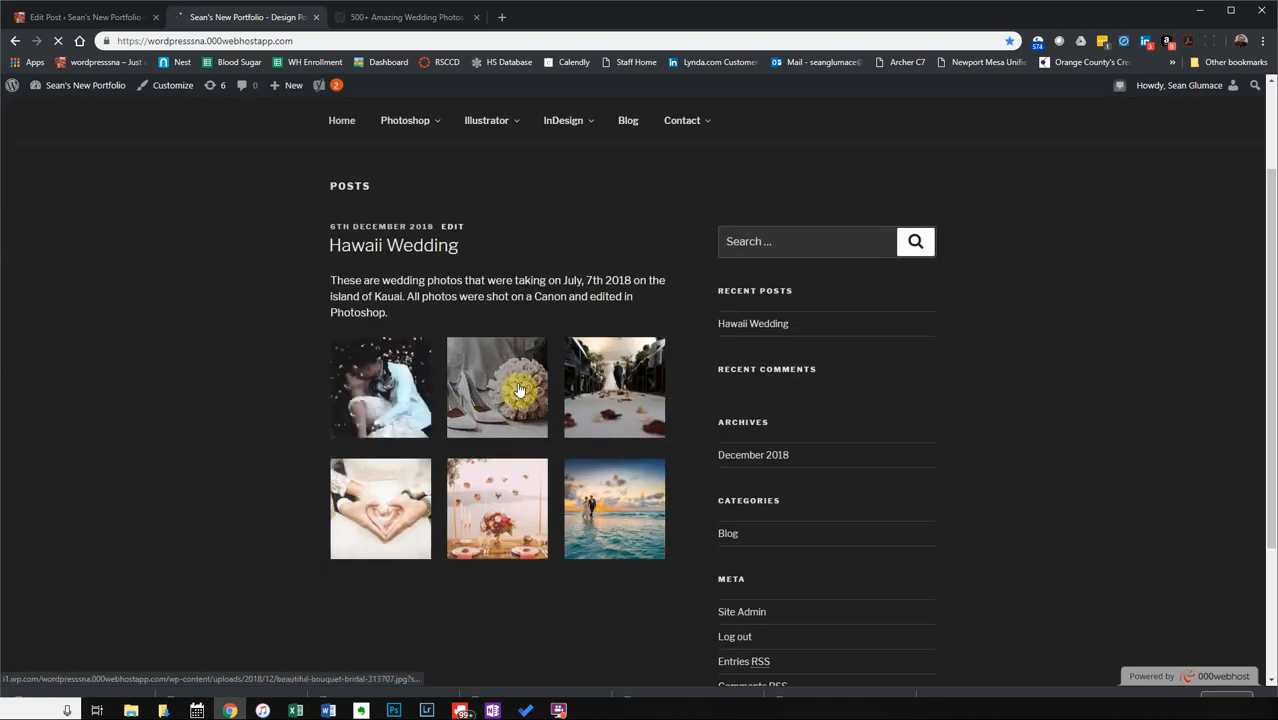
left_click(508, 408)
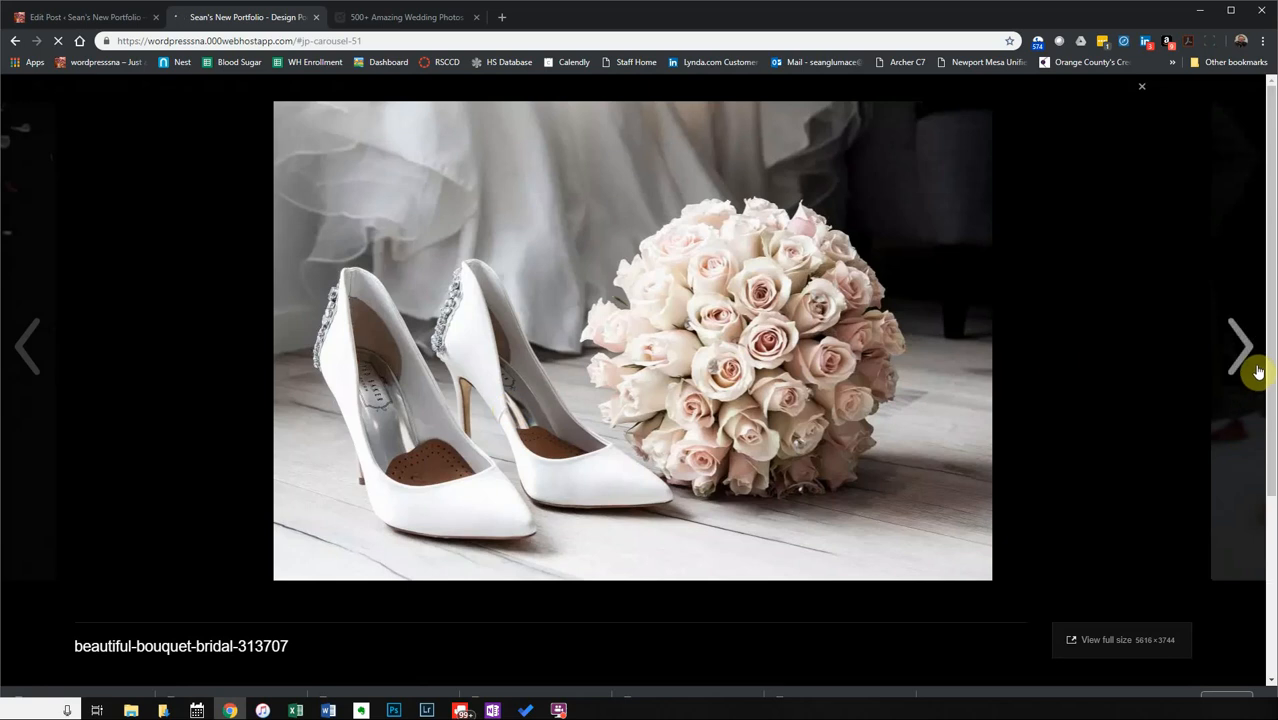
Page through the gallery carousel to the beautiful-blur-bridal-256737 image.
left_click(1243, 355)
left_click(1243, 355)
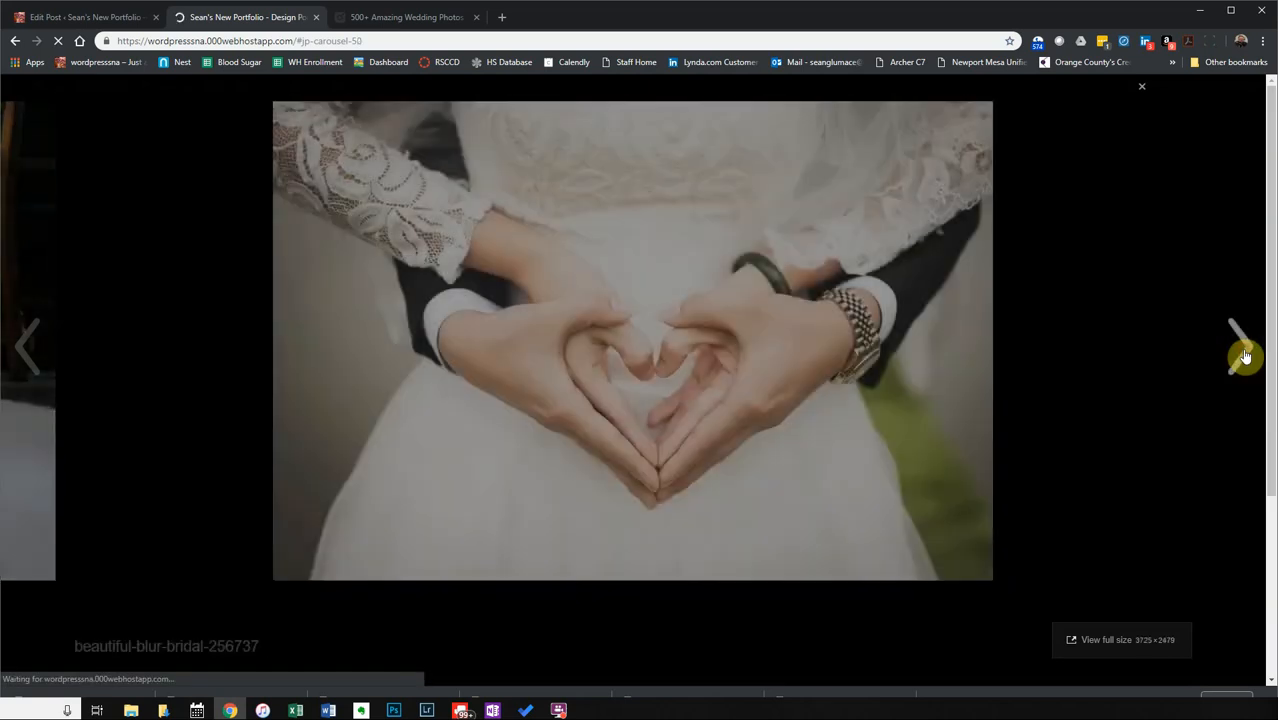
left_click(1243, 355)
left_click(1243, 355)
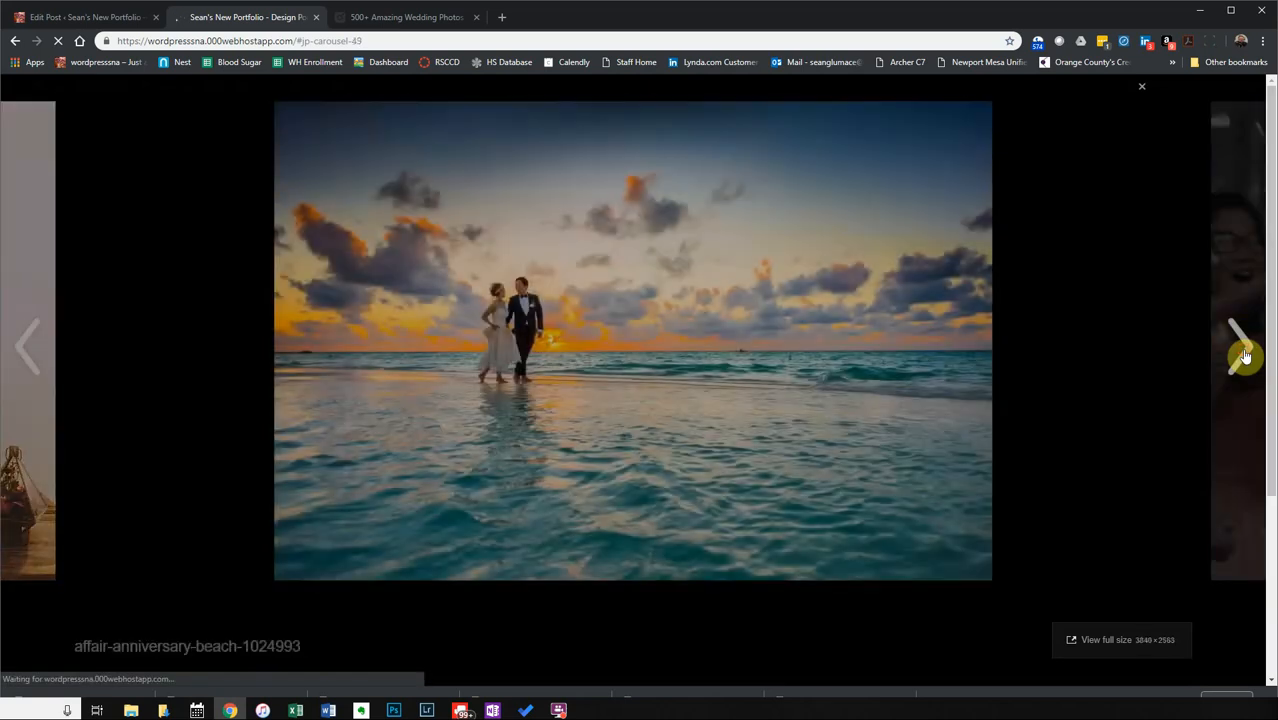
left_click(1243, 355)
left_click(1243, 355)
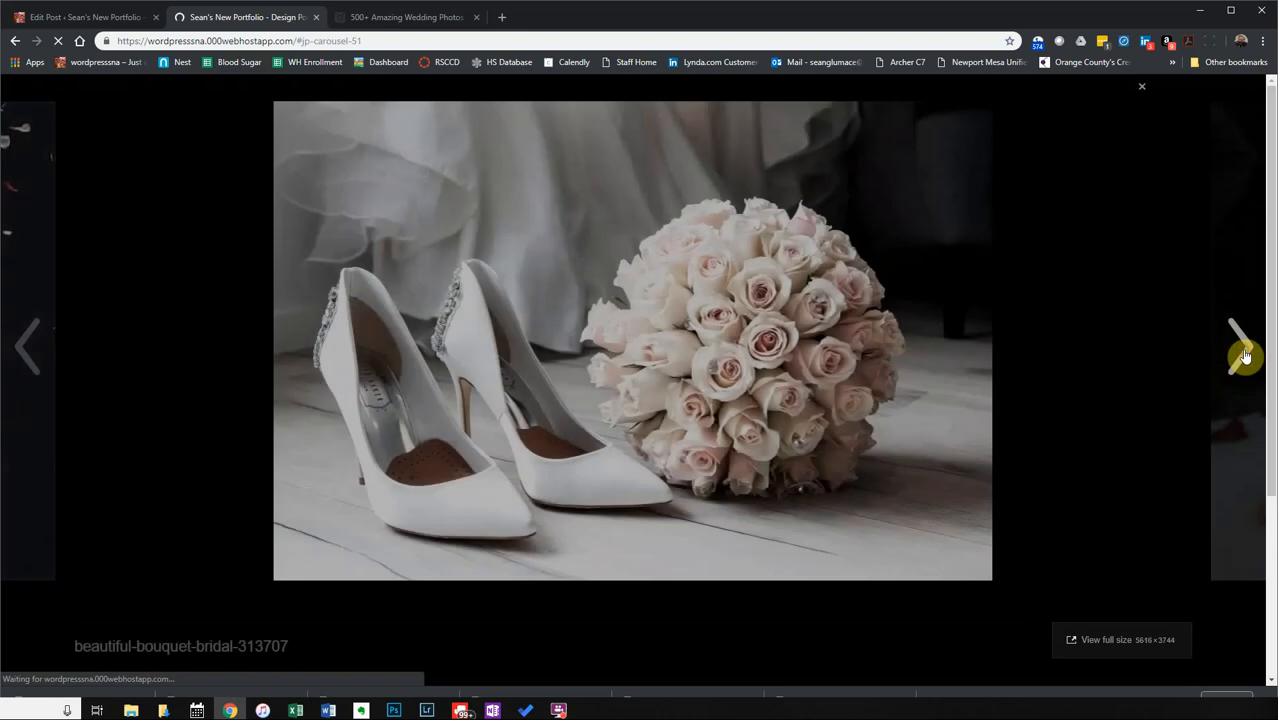
left_click(1243, 355)
left_click(1243, 355)
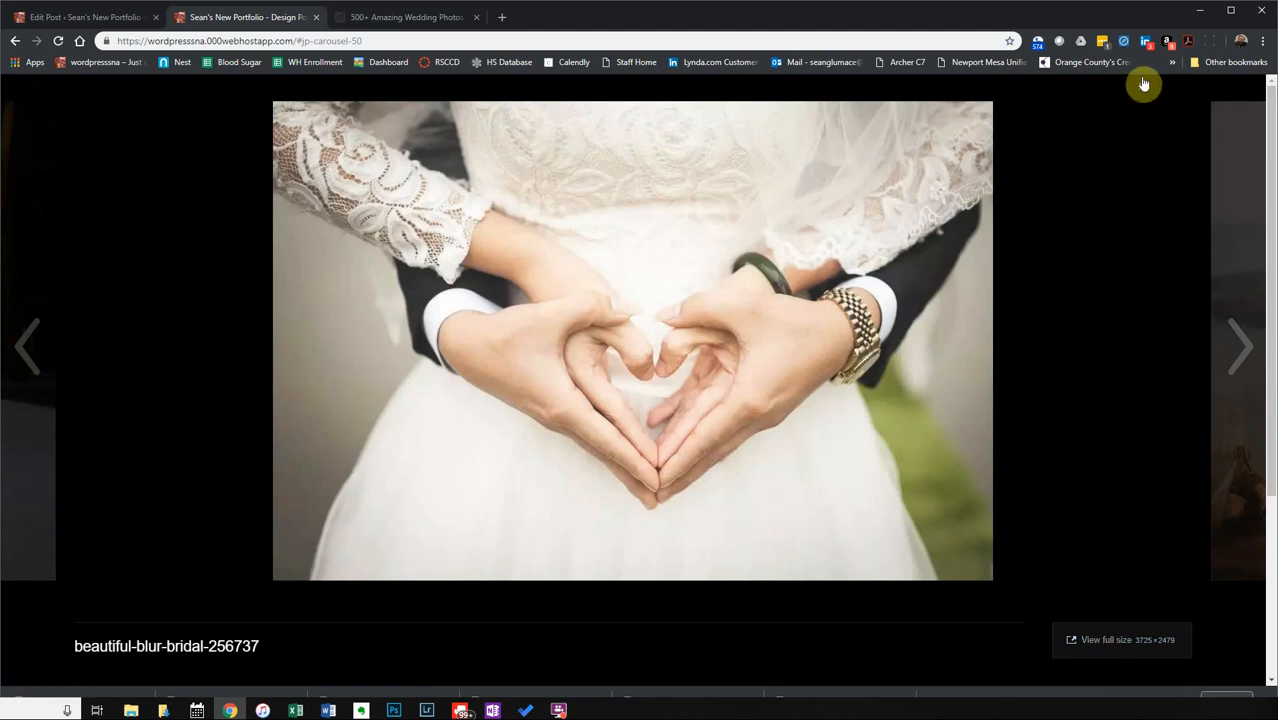
Close the photo viewer, return to the site's home page, then go back to the post editor.
left_click(1146, 91)
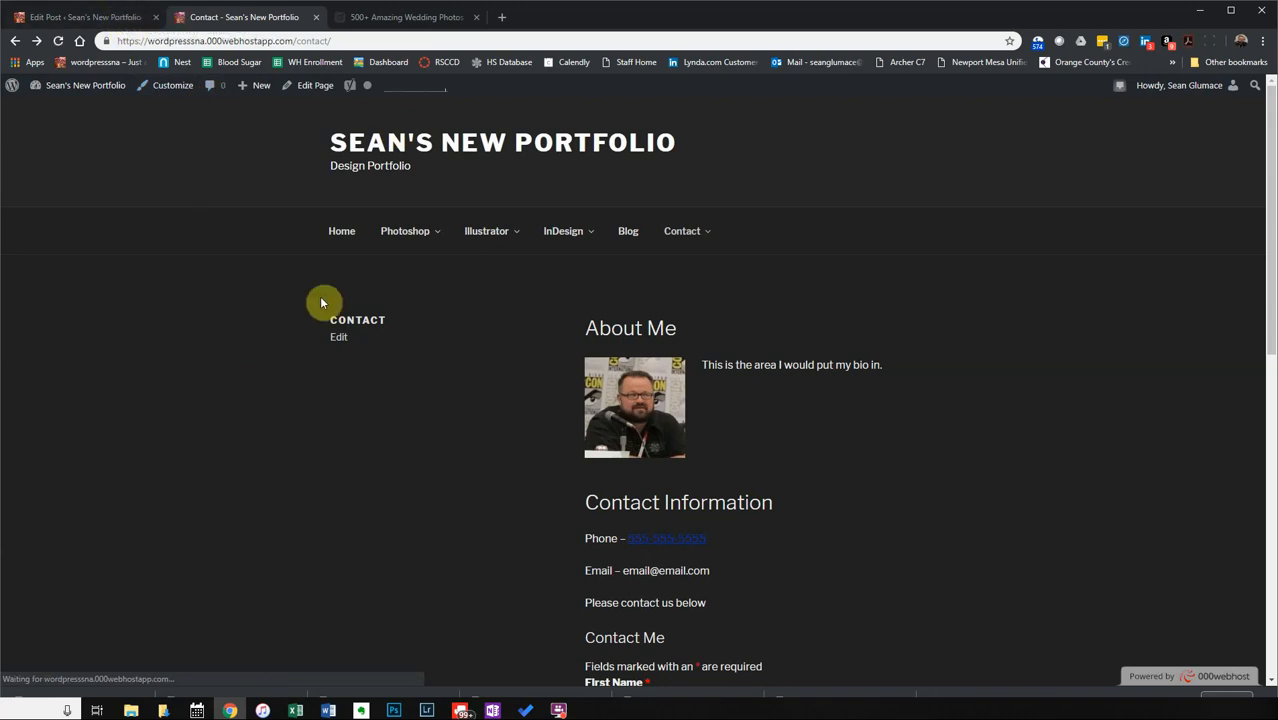
left_click(336, 241)
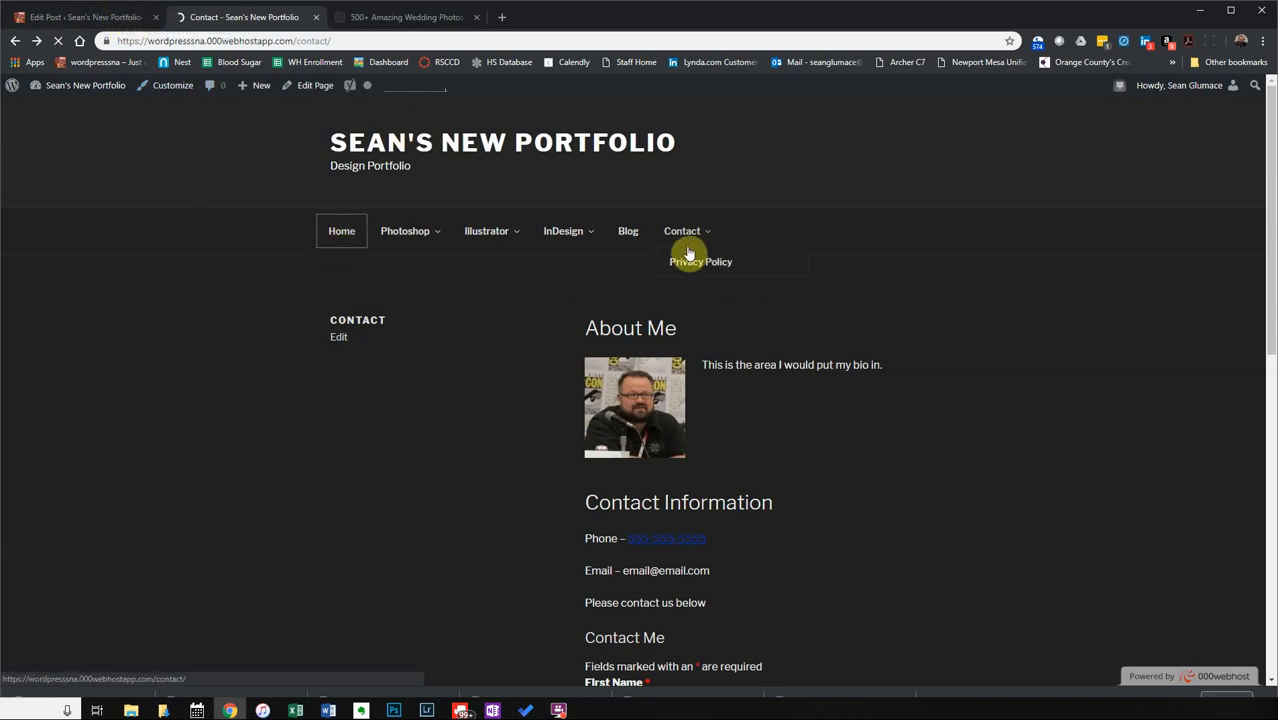
left_click(75, 20)
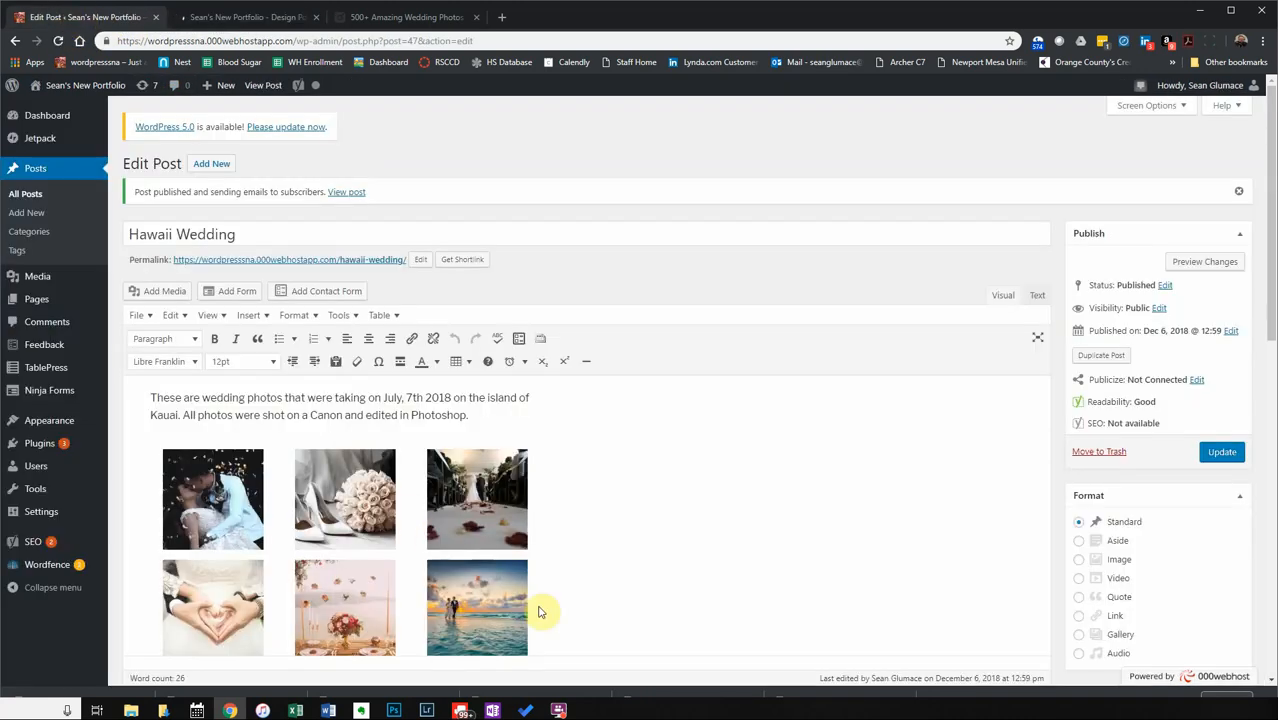
Set the Hawaii Wedding gallery Type to Circles and update the post.
scroll(513, 559, "down", 2)
left_click(418, 384)
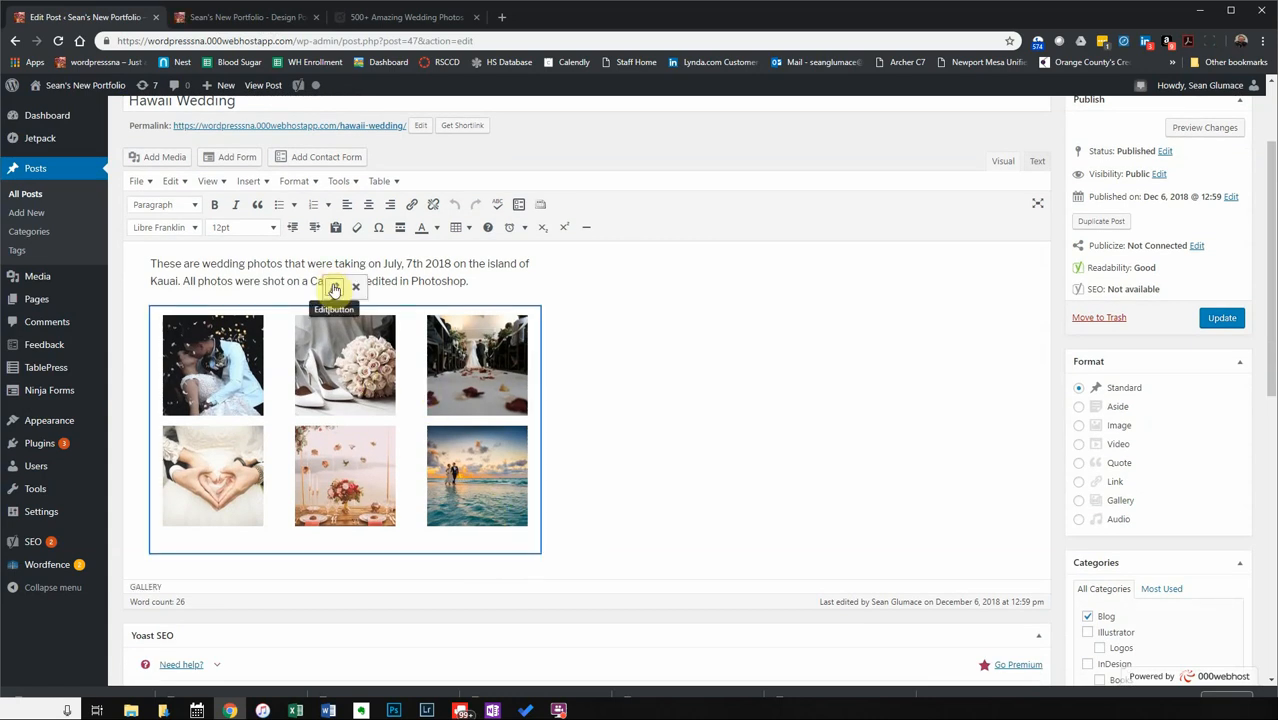
left_click(334, 289)
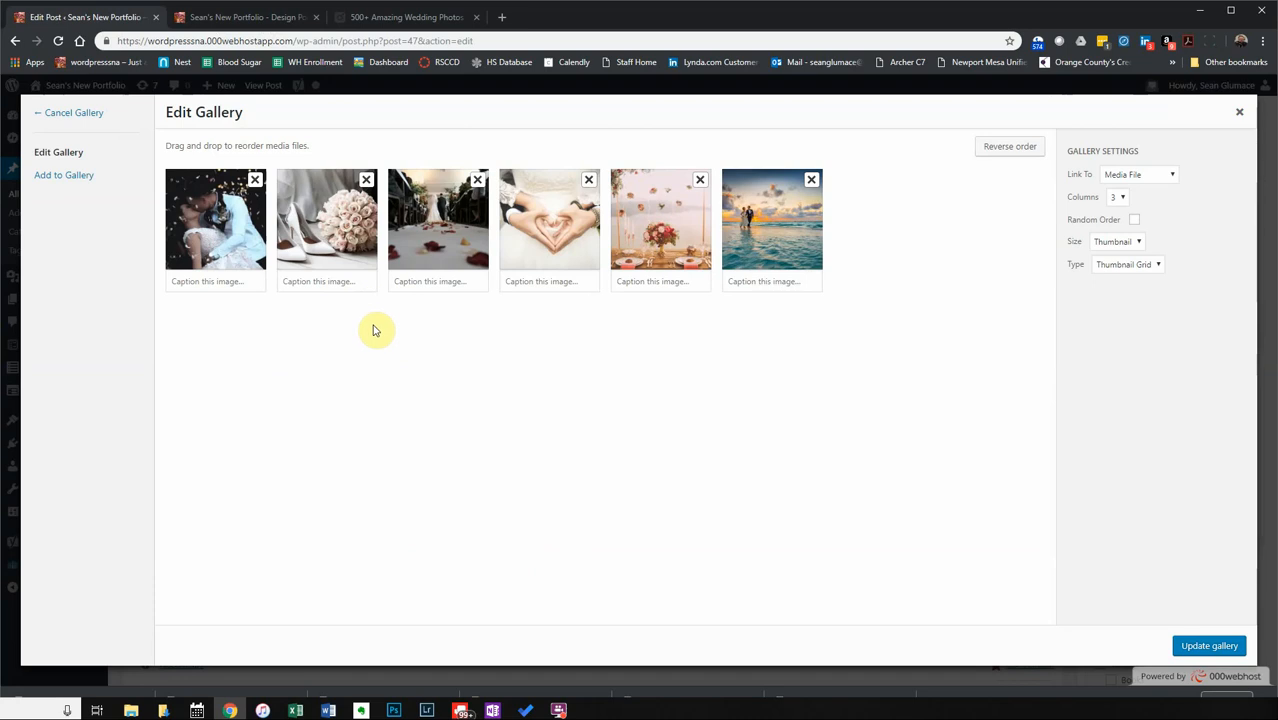
left_click(1129, 266)
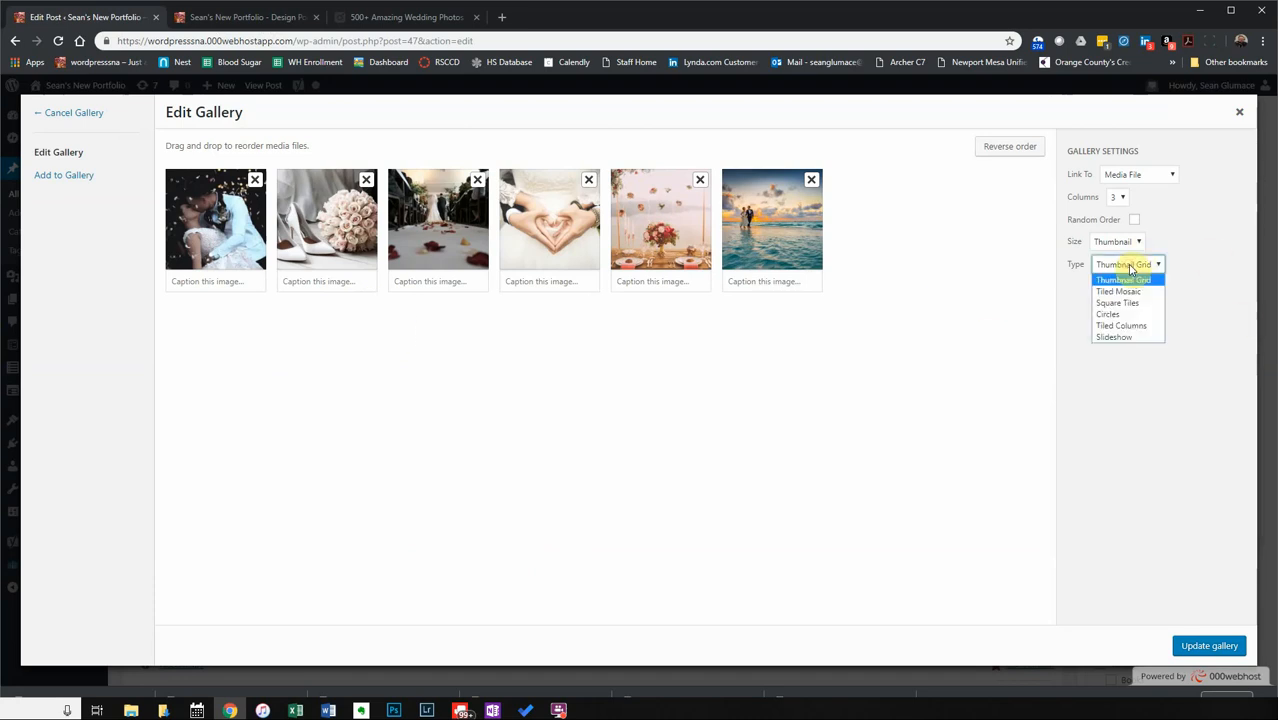
left_click(1112, 314)
left_click(1205, 645)
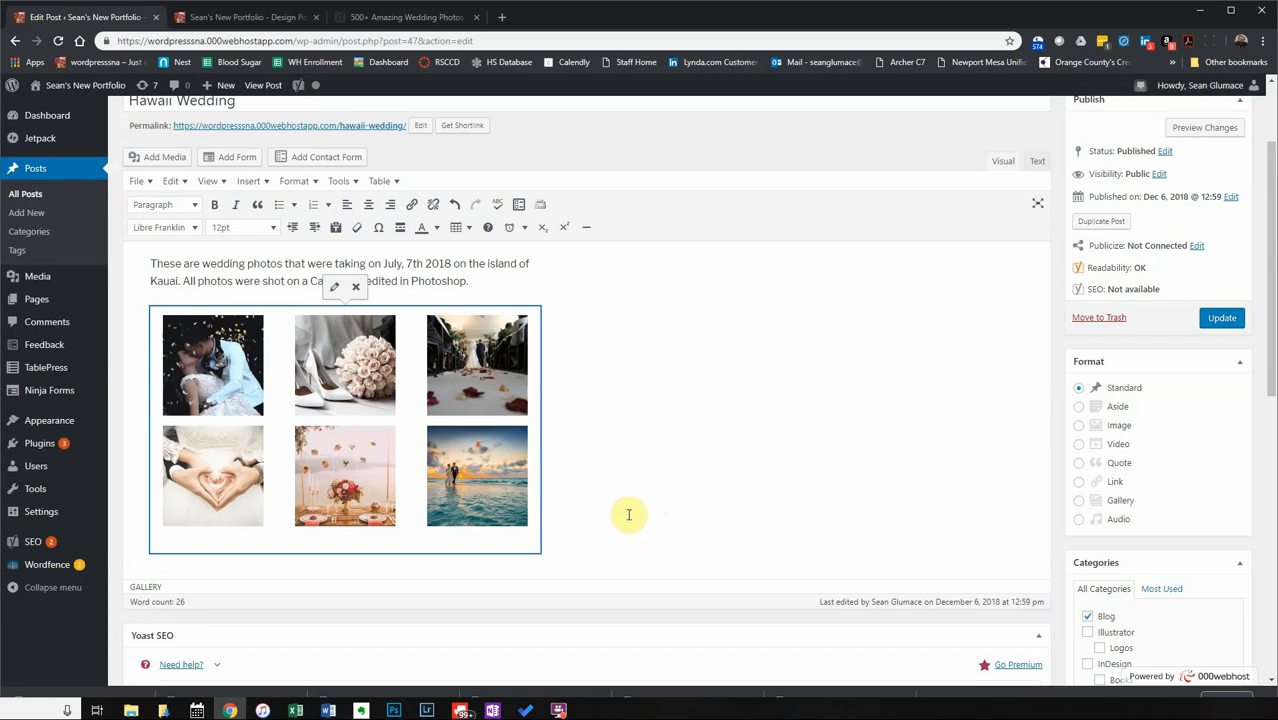
left_click(1221, 317)
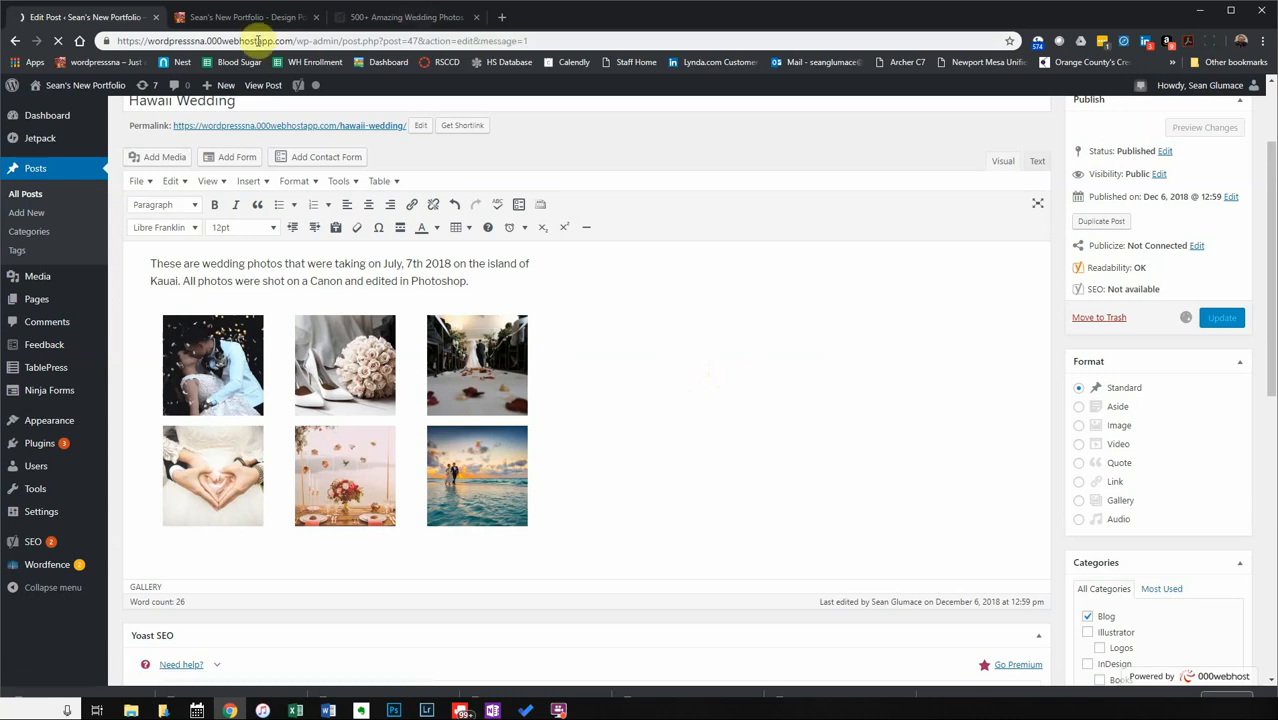
left_click(226, 20)
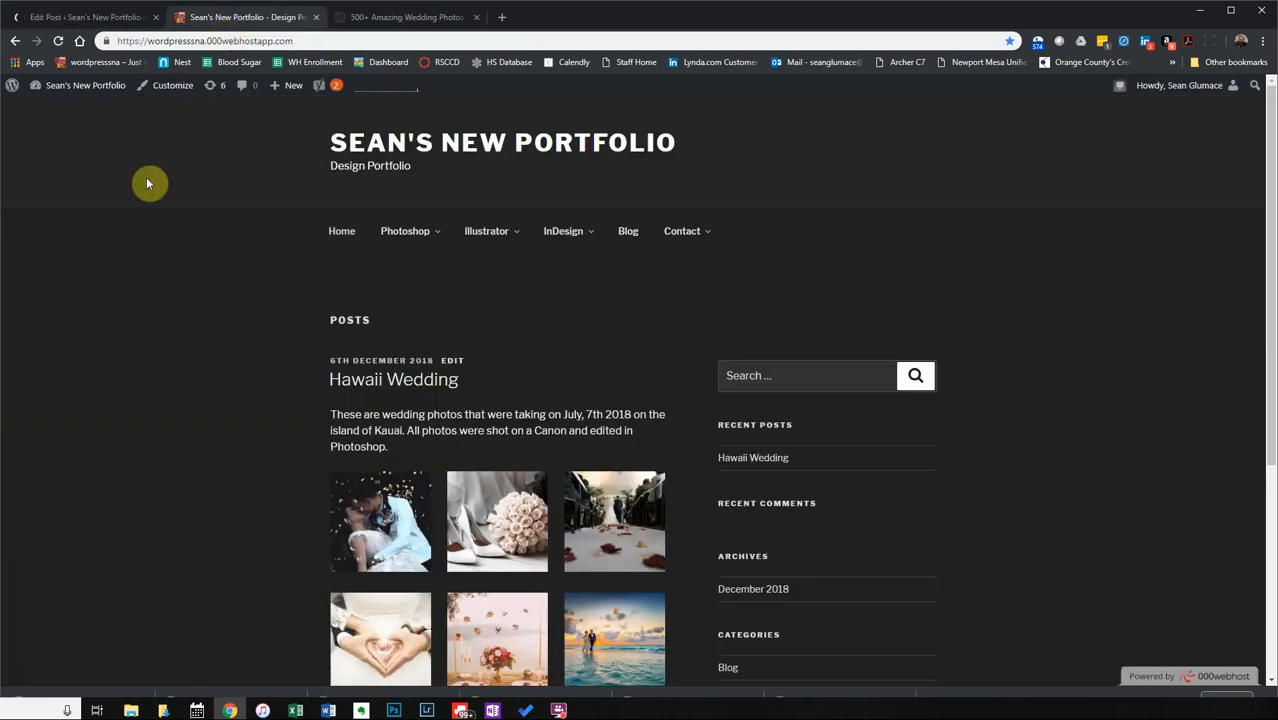
left_click(59, 42)
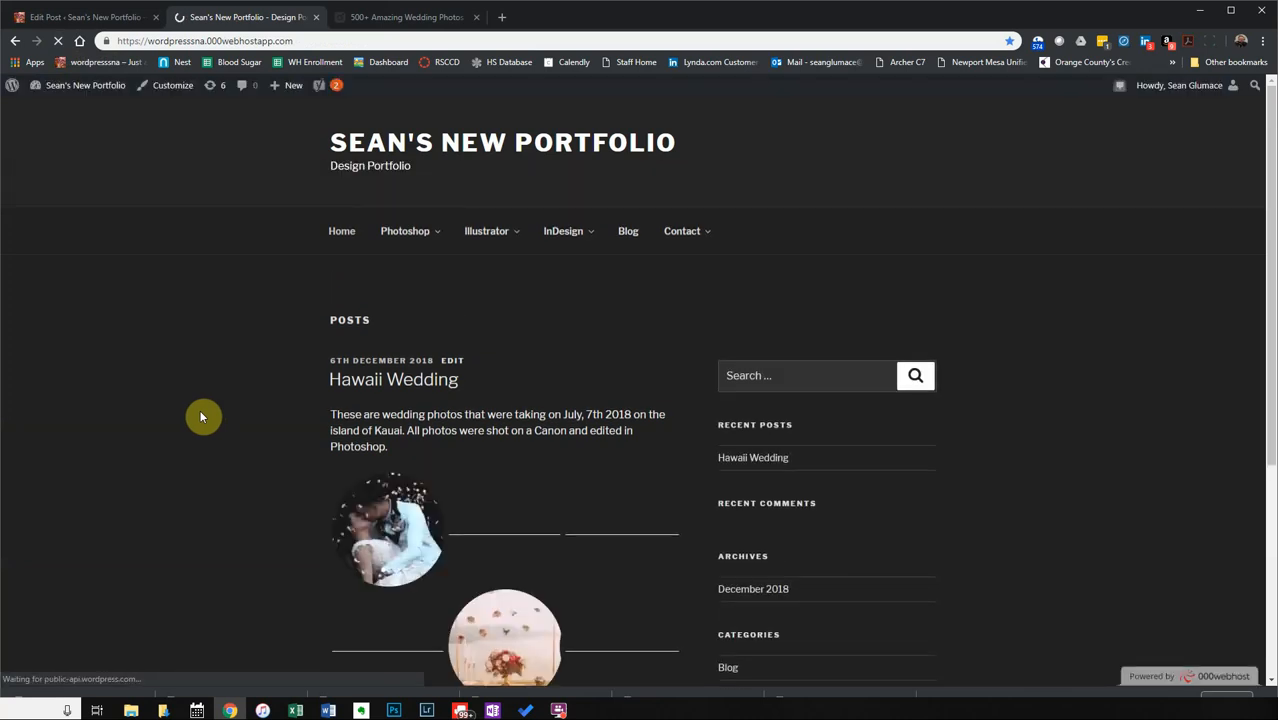
scroll(268, 475, "down", 2)
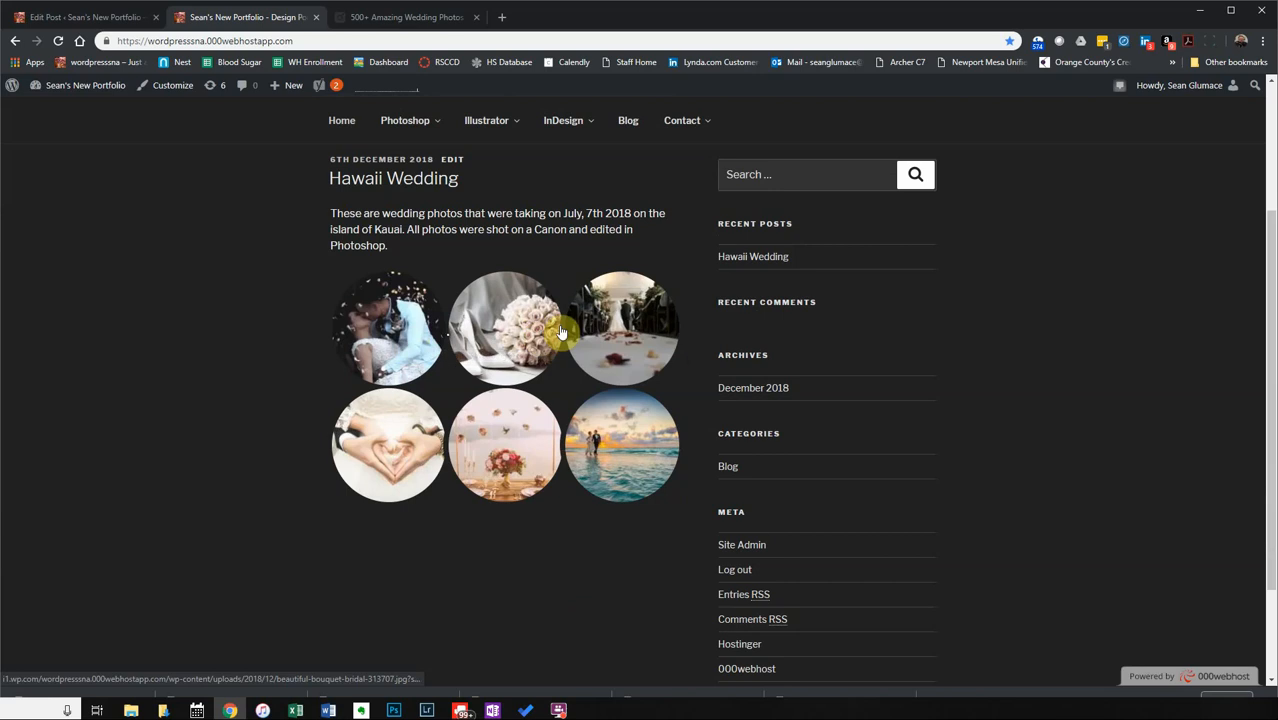
left_click(100, 17)
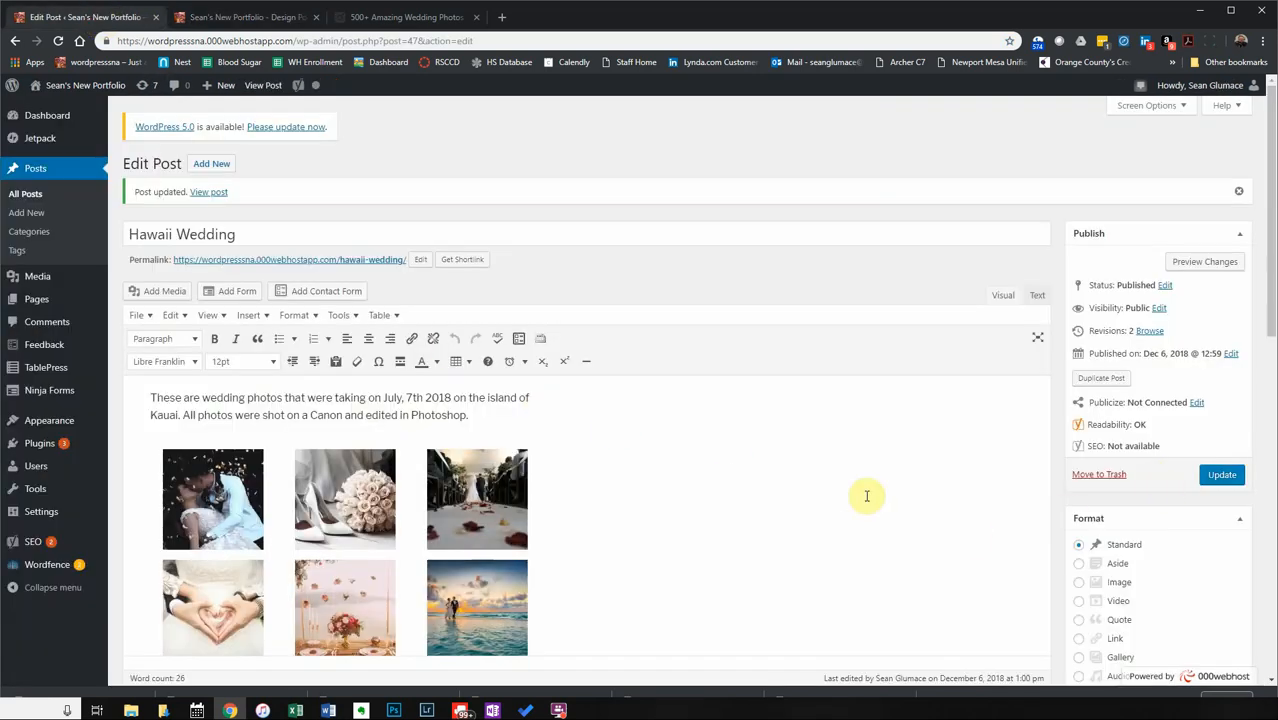
Set the gallery Type to Thumbnail Grid, update the post, and view the live portfolio.
scroll(901, 505, "down", 2)
left_click(322, 328)
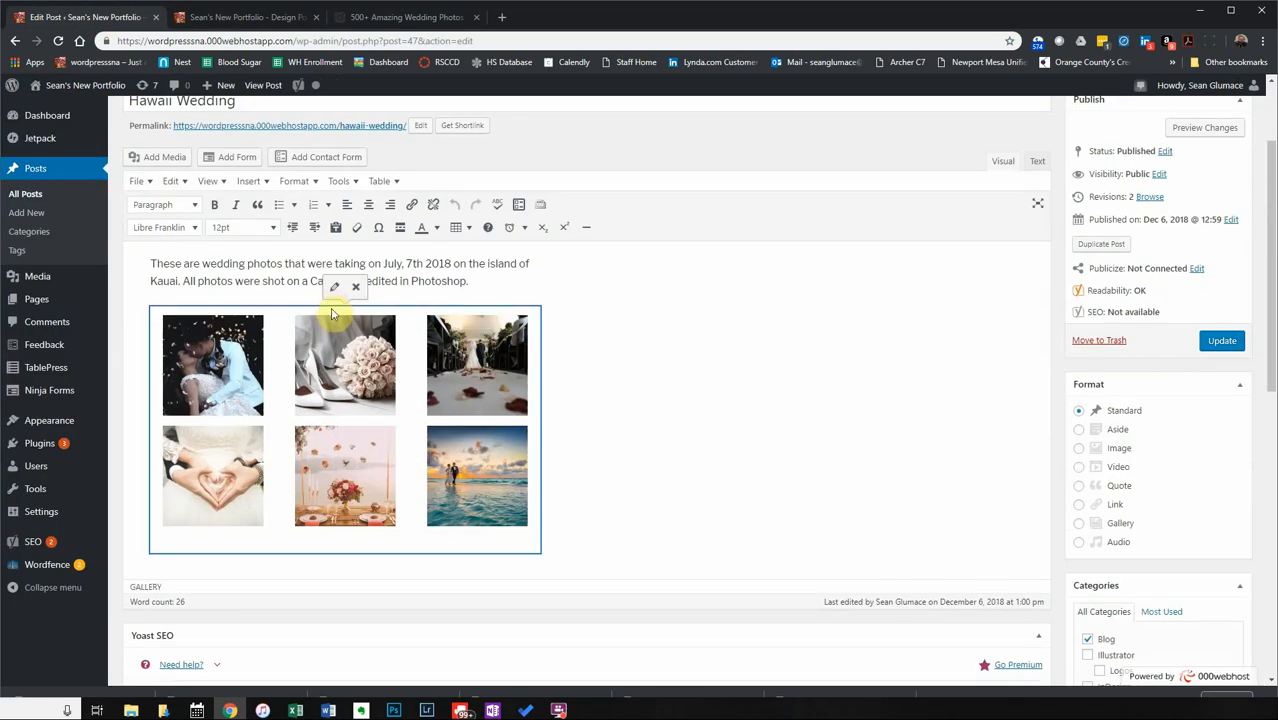
left_click(333, 289)
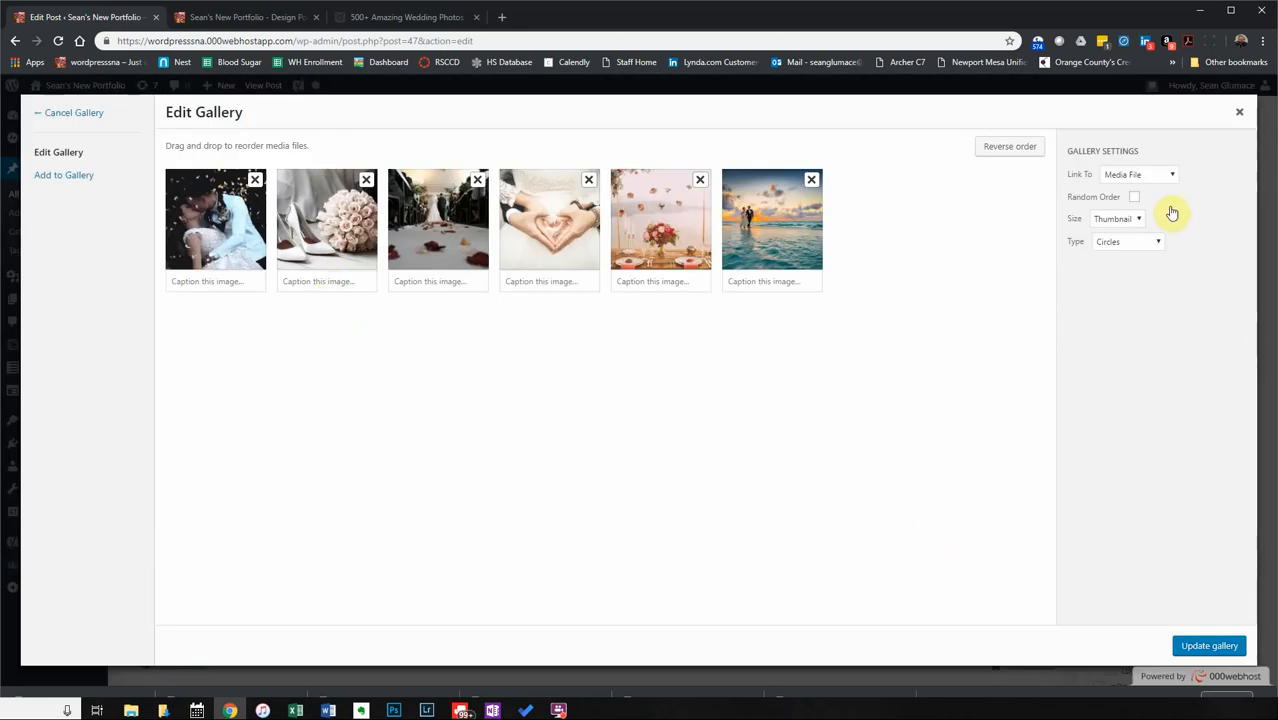
left_click(1154, 242)
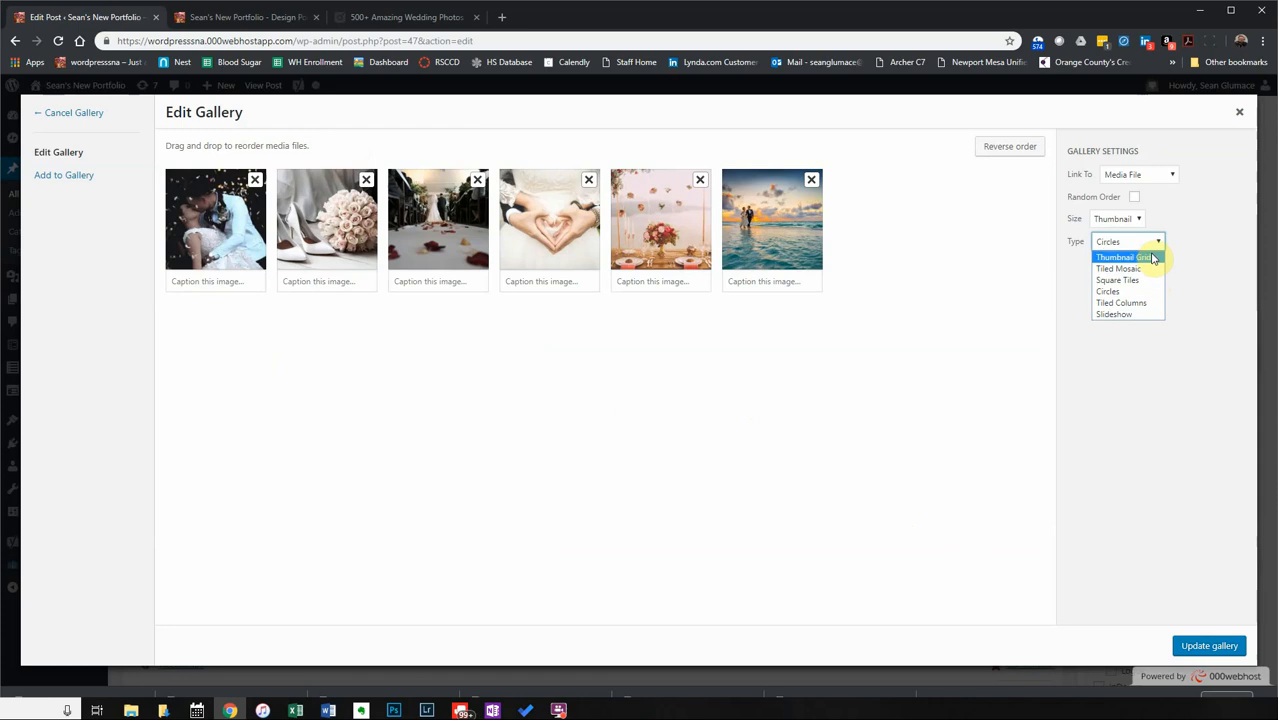
left_click(1138, 258)
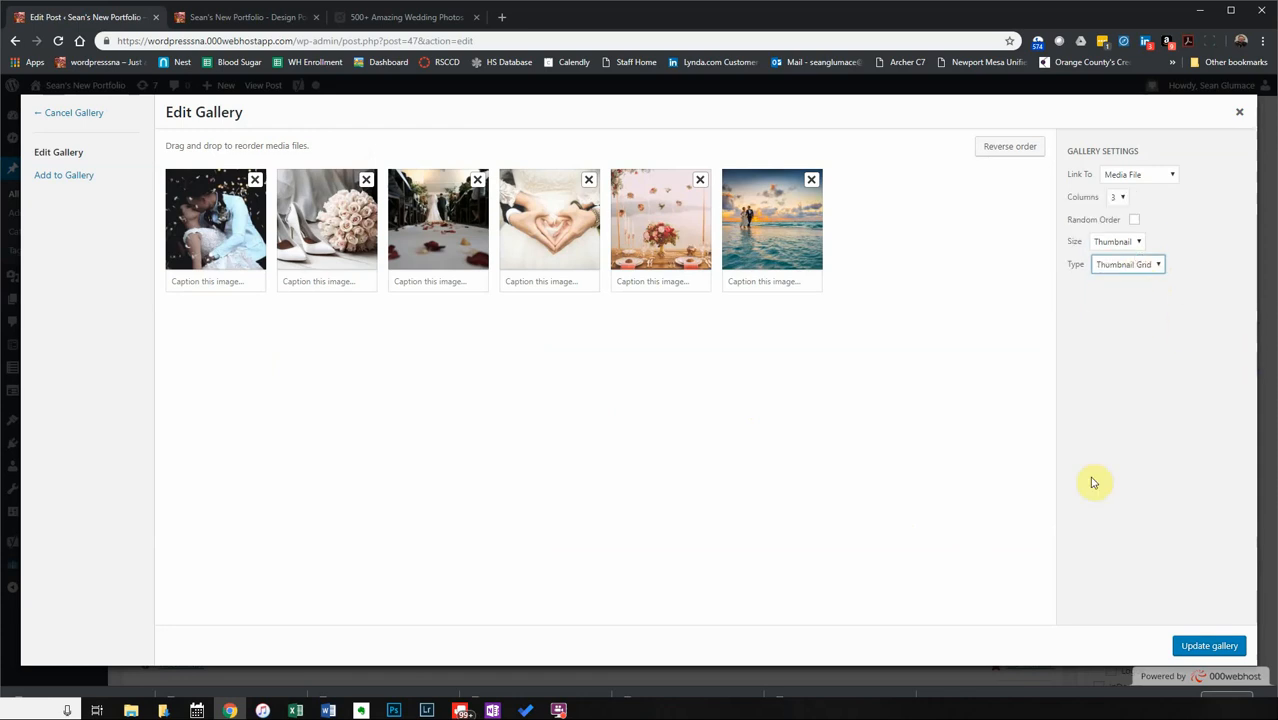
left_click(1207, 646)
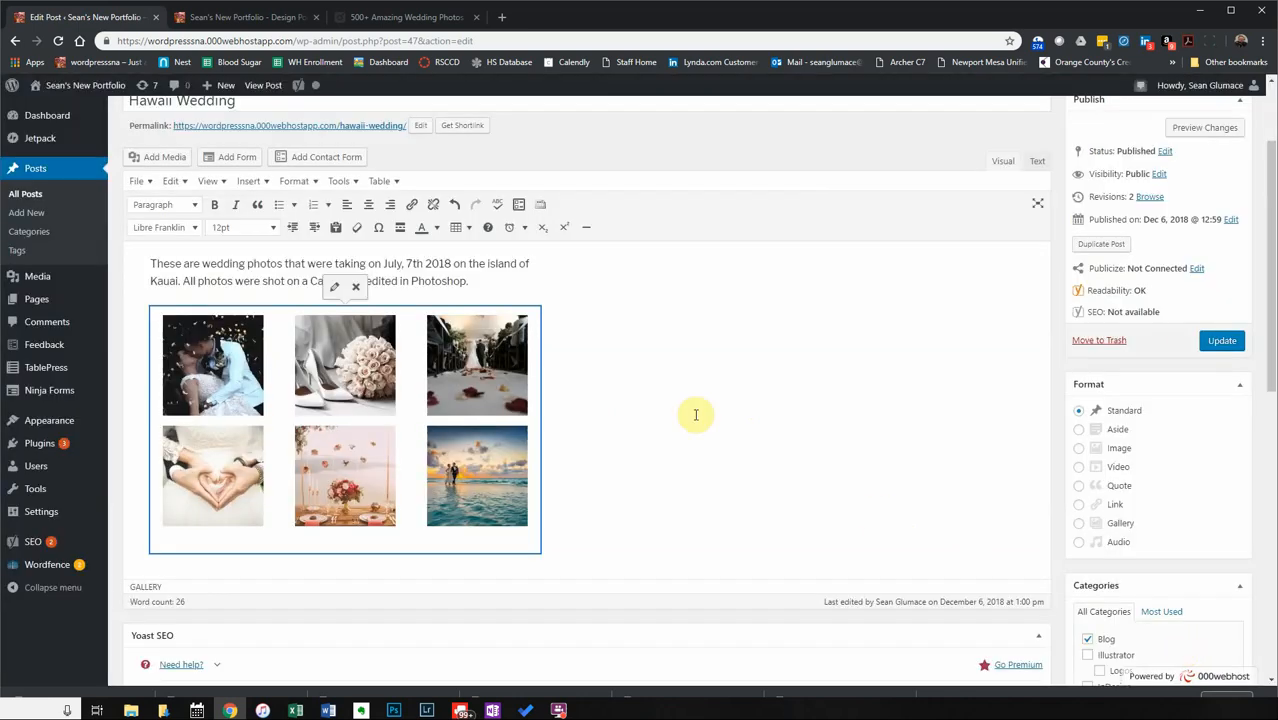
left_click(1218, 342)
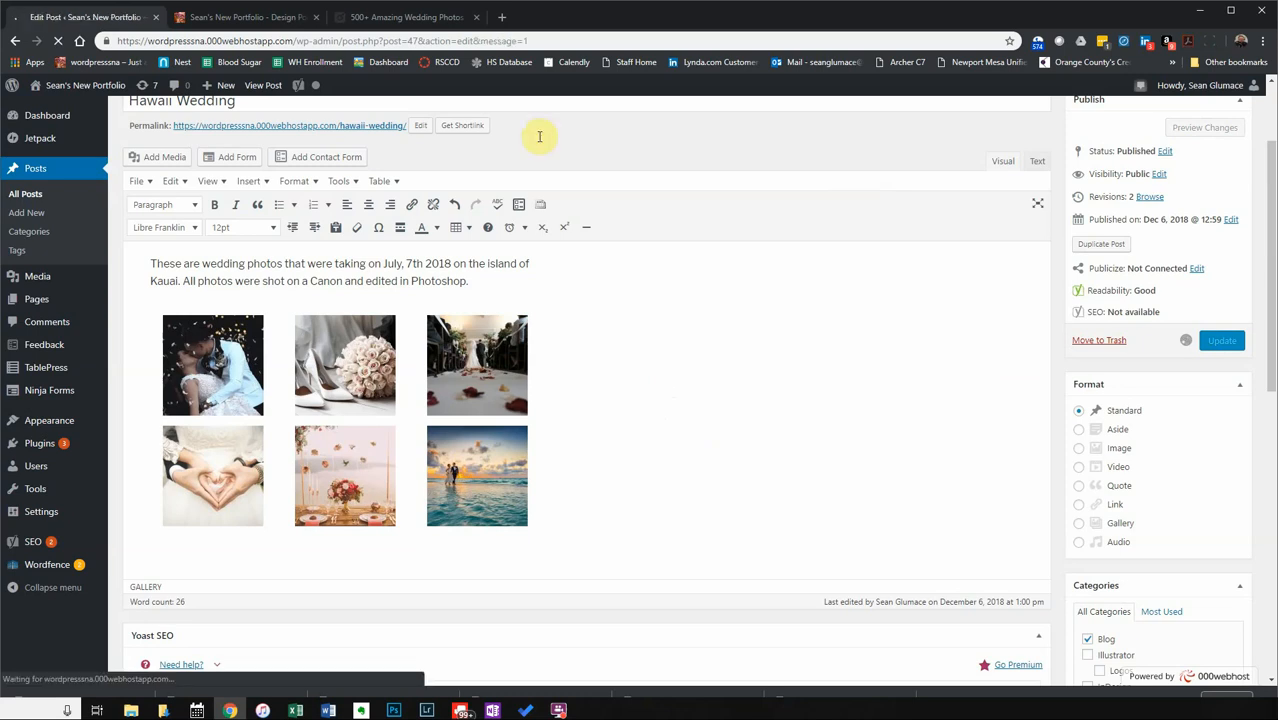
left_click(378, 17)
left_click(298, 18)
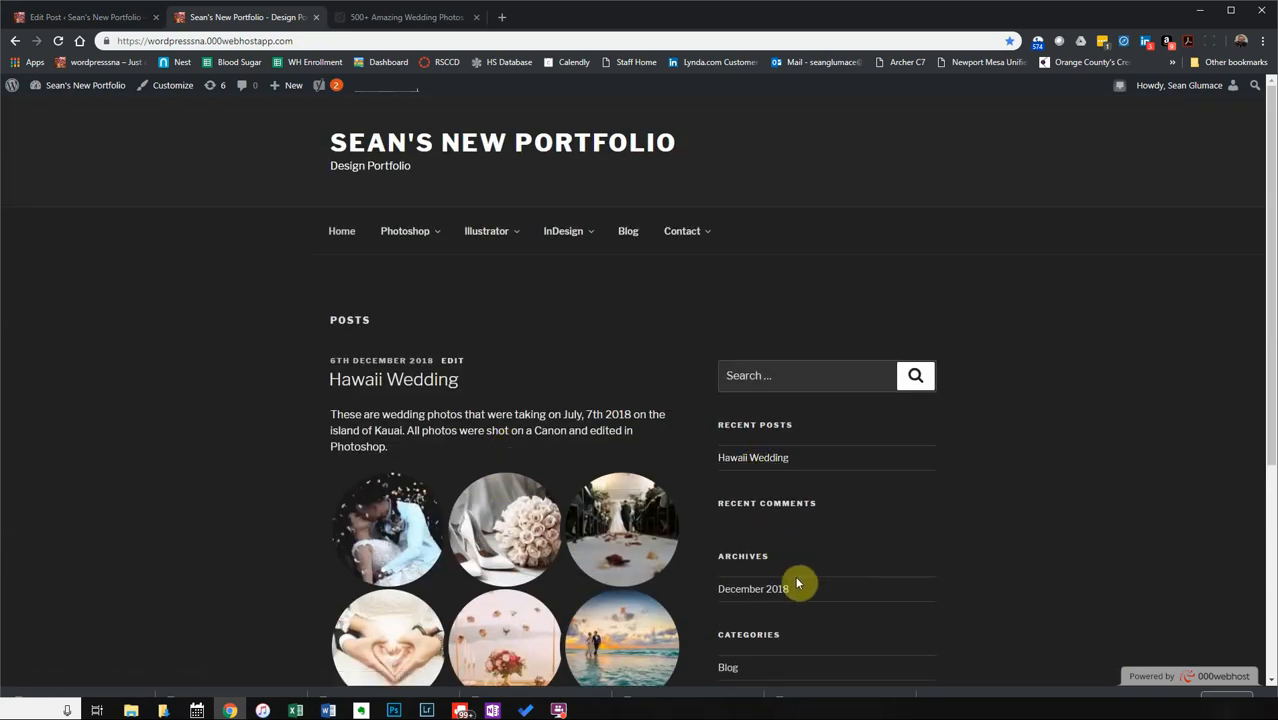
scroll(792, 585, "down", 1)
scroll(742, 620, "down", 3)
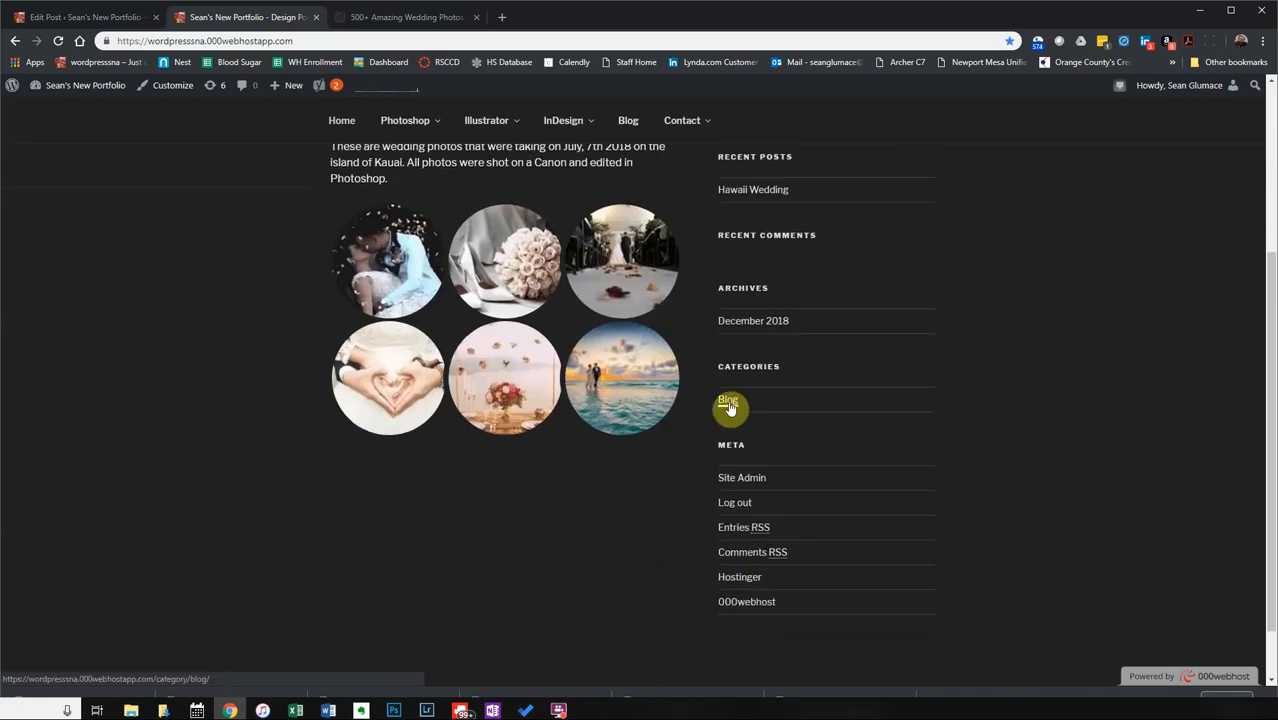
left_click(97, 24)
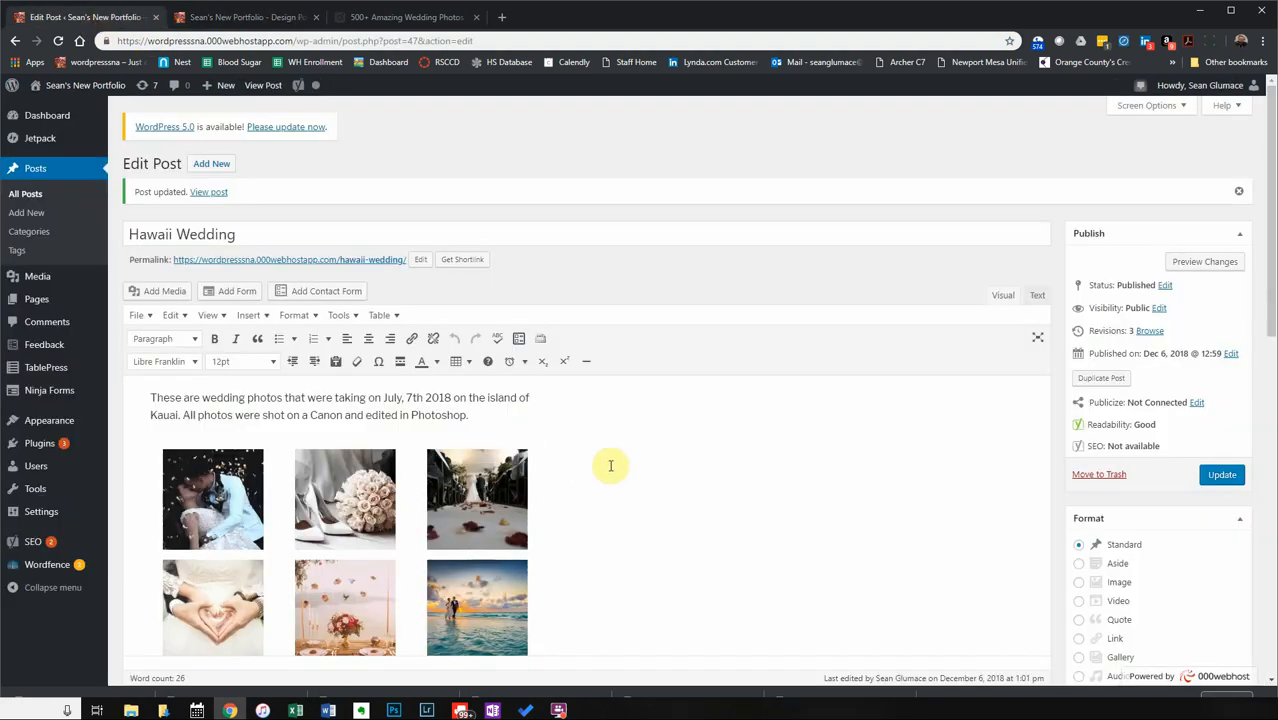
scroll(590, 520, "down", 2)
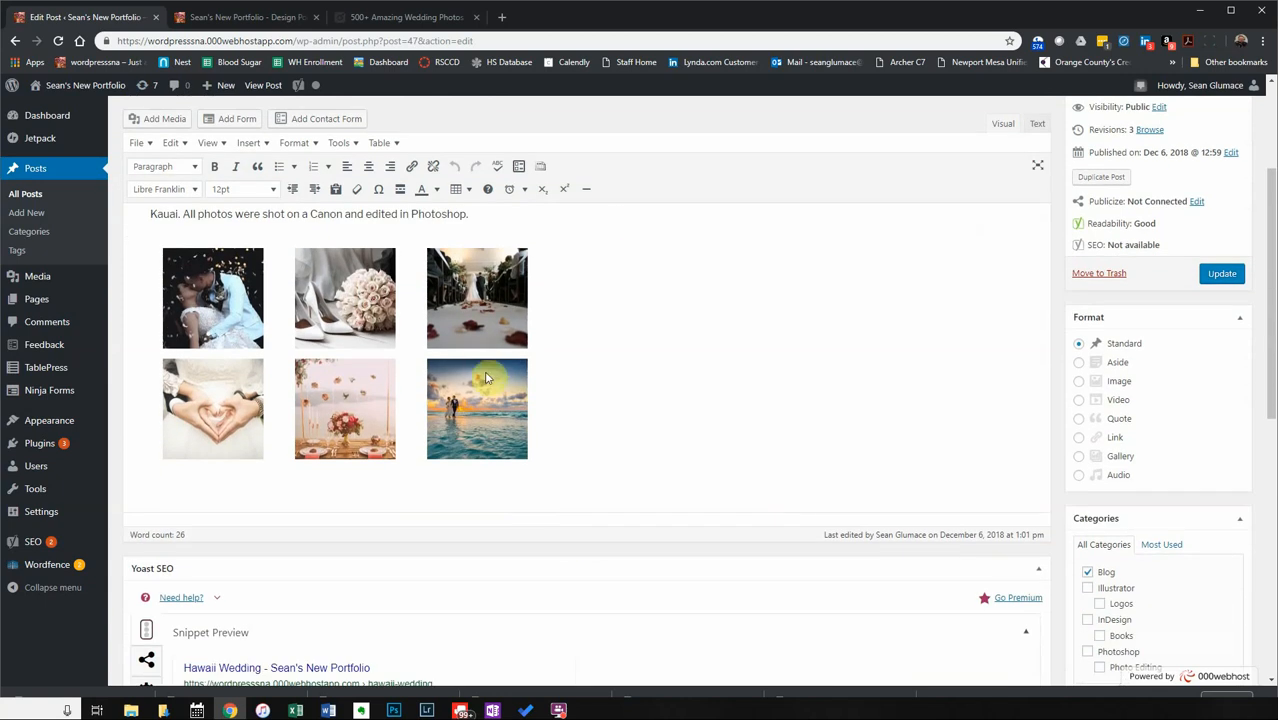
scroll(505, 365, "up", 2)
scroll(633, 470, "down", 5)
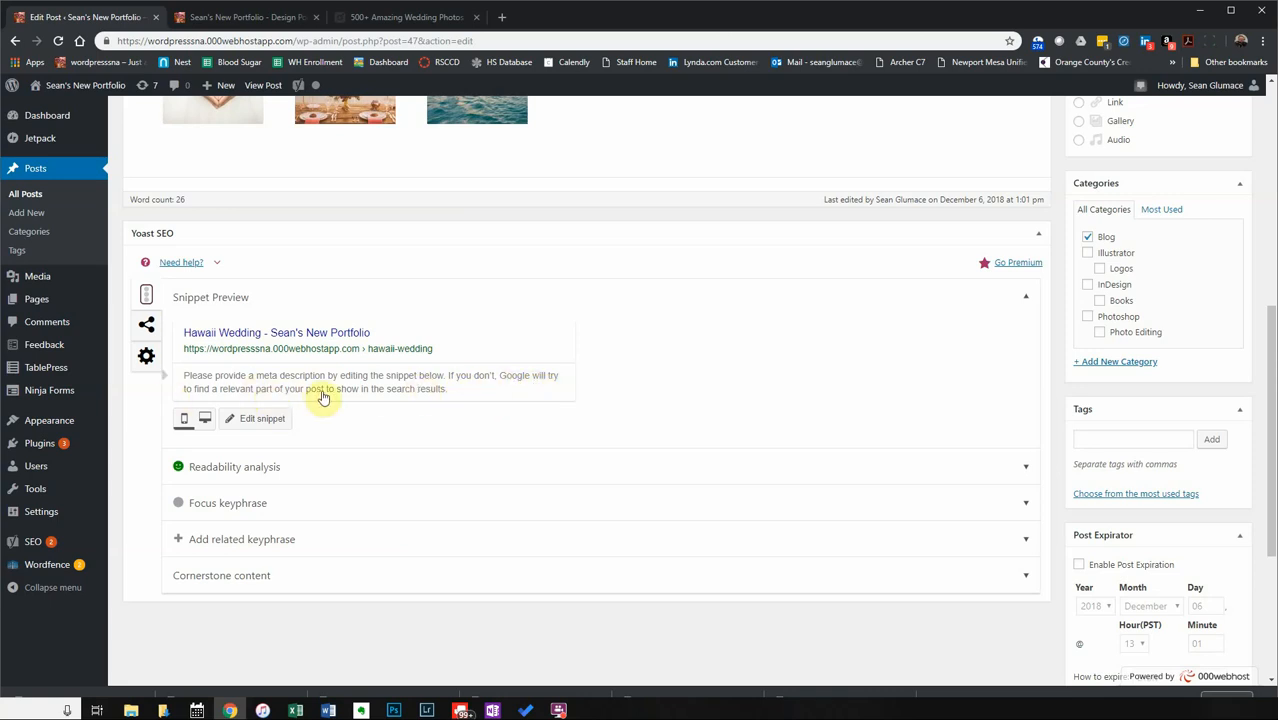
scroll(537, 325, "up", 3)
scroll(537, 325, "up", 2)
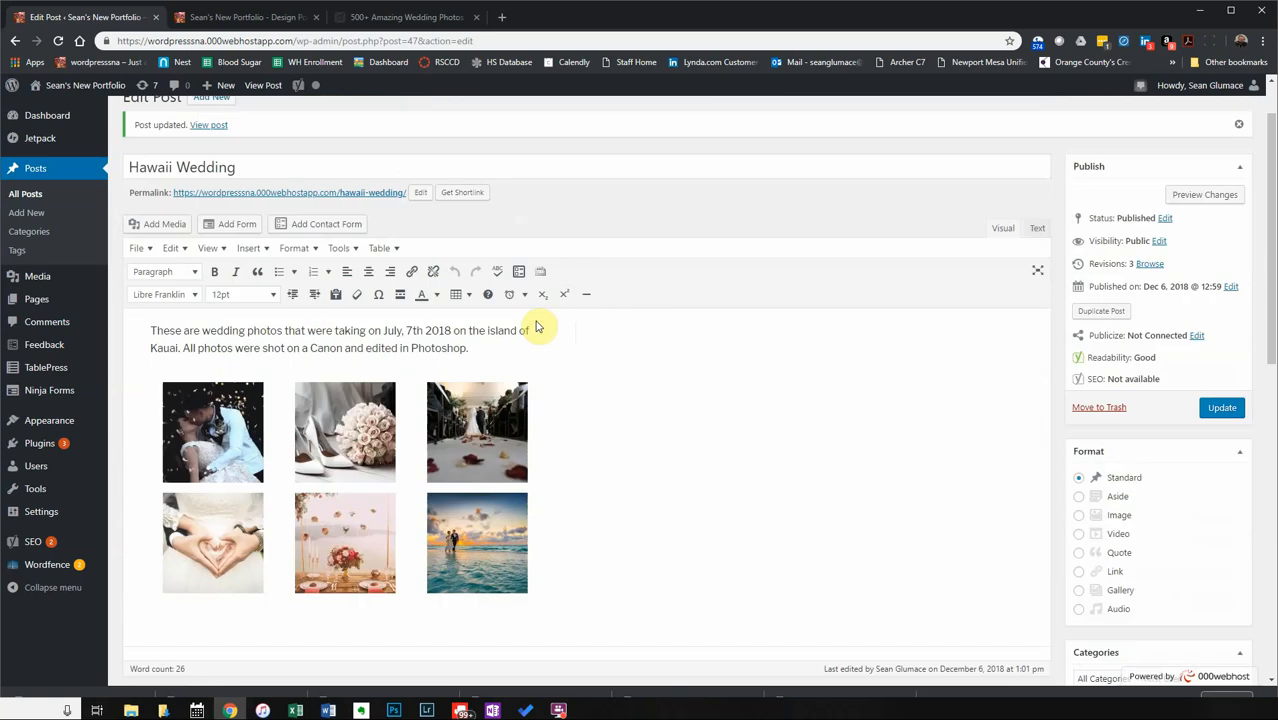
Copy the post's opening paragraph about the Kauai wedding photos.
left_click_drag(476, 348, 145, 330)
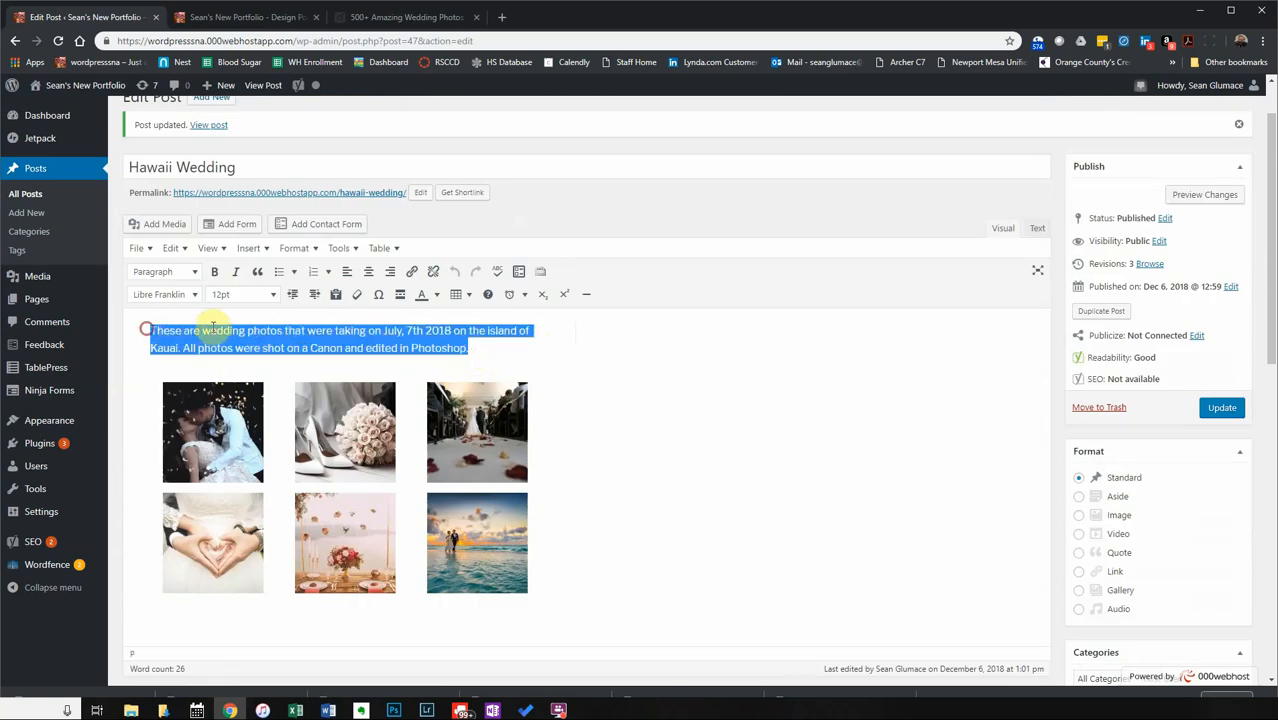
right_click(222, 333)
left_click(285, 379)
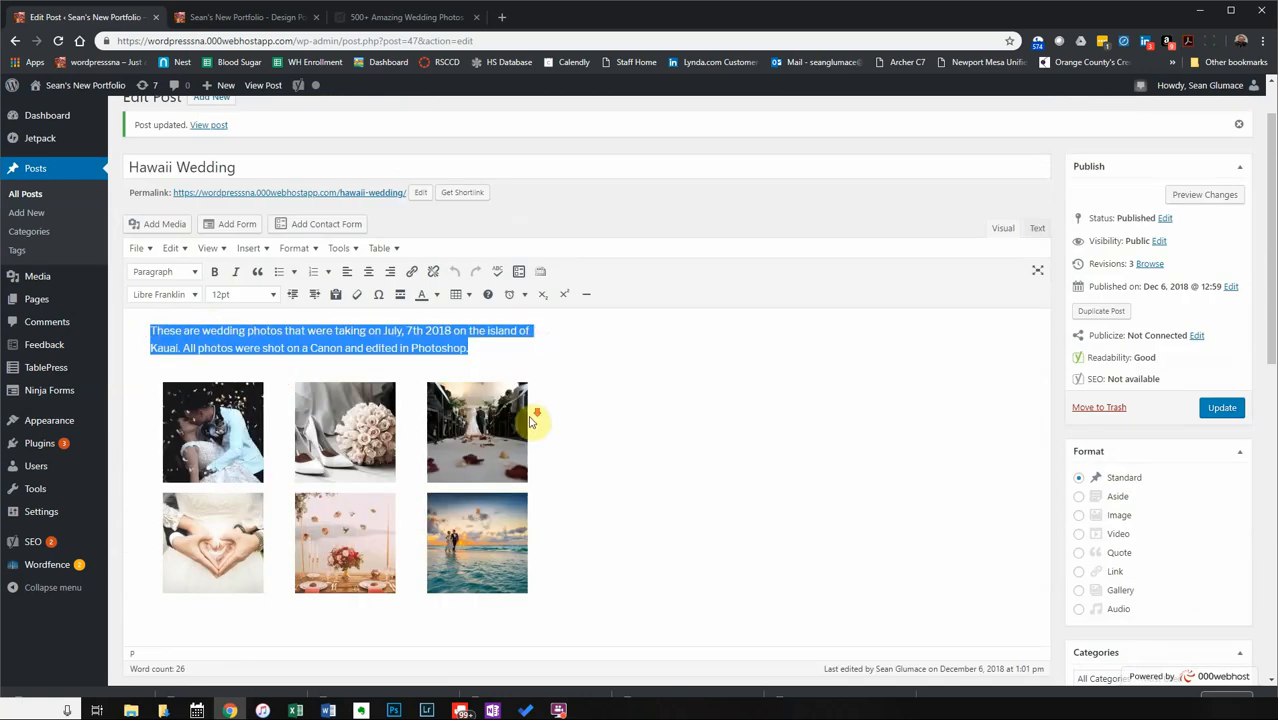
Paste the copied paragraph into the Yoast snippet's Meta description field.
scroll(531, 420, "down", 3)
scroll(531, 421, "down", 2)
left_click(365, 392)
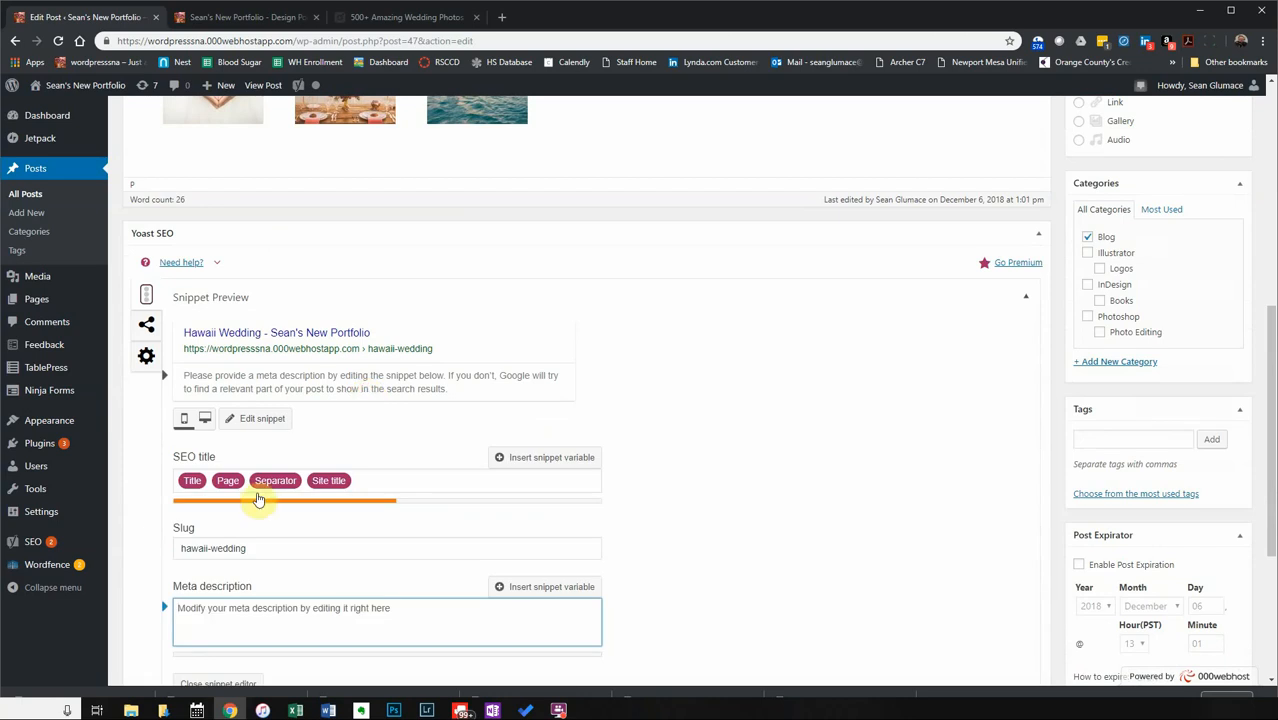
scroll(443, 485, "down", 1)
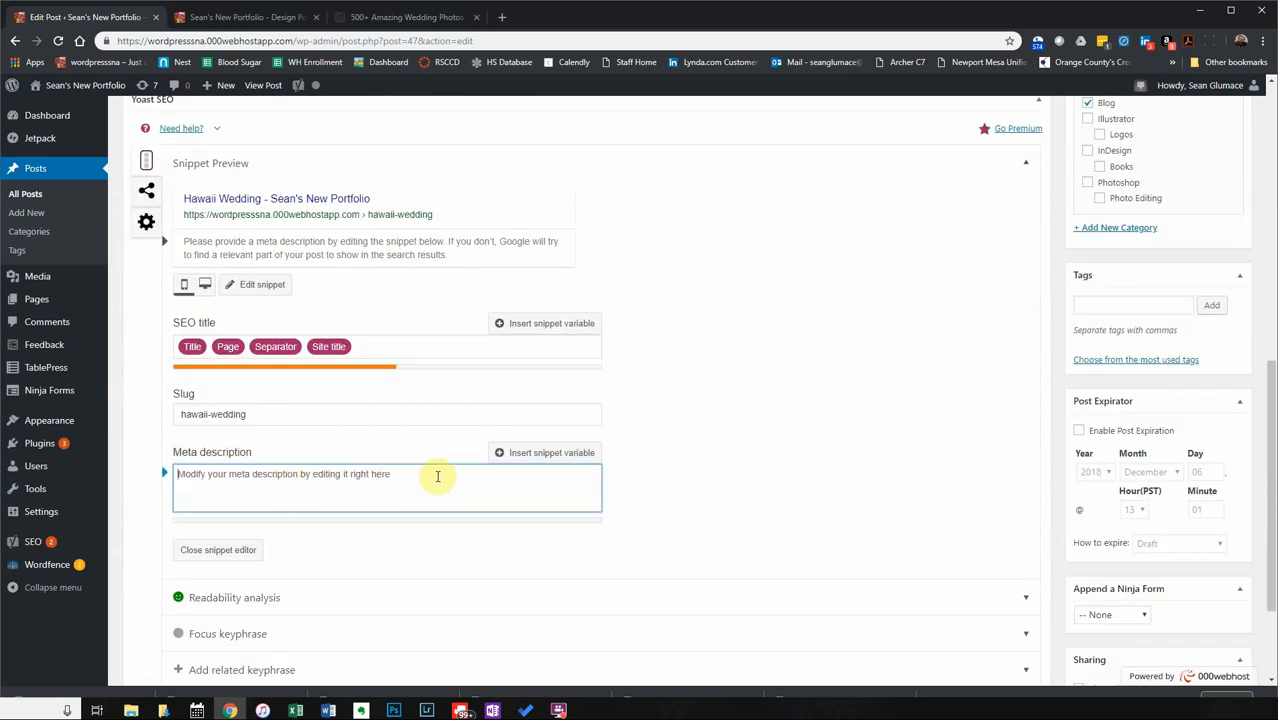
key("ctrl+v")
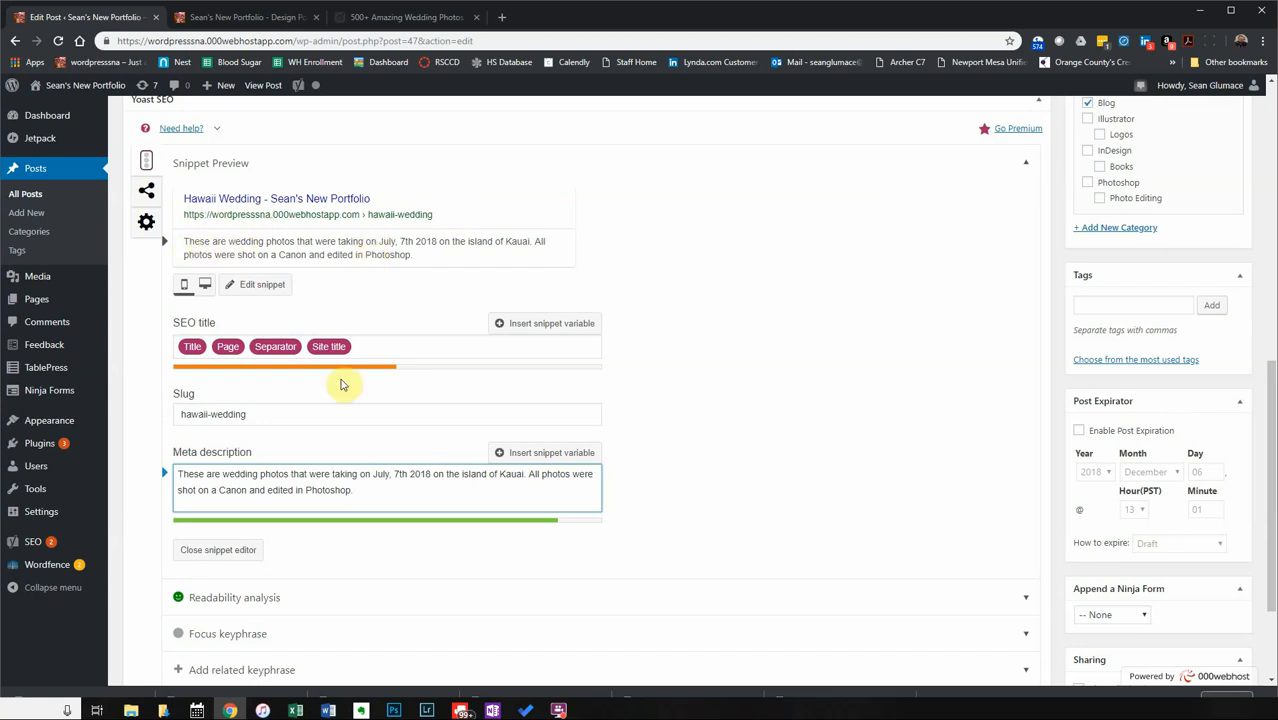
scroll(446, 262, "up", 2)
scroll(446, 262, "up", 2)
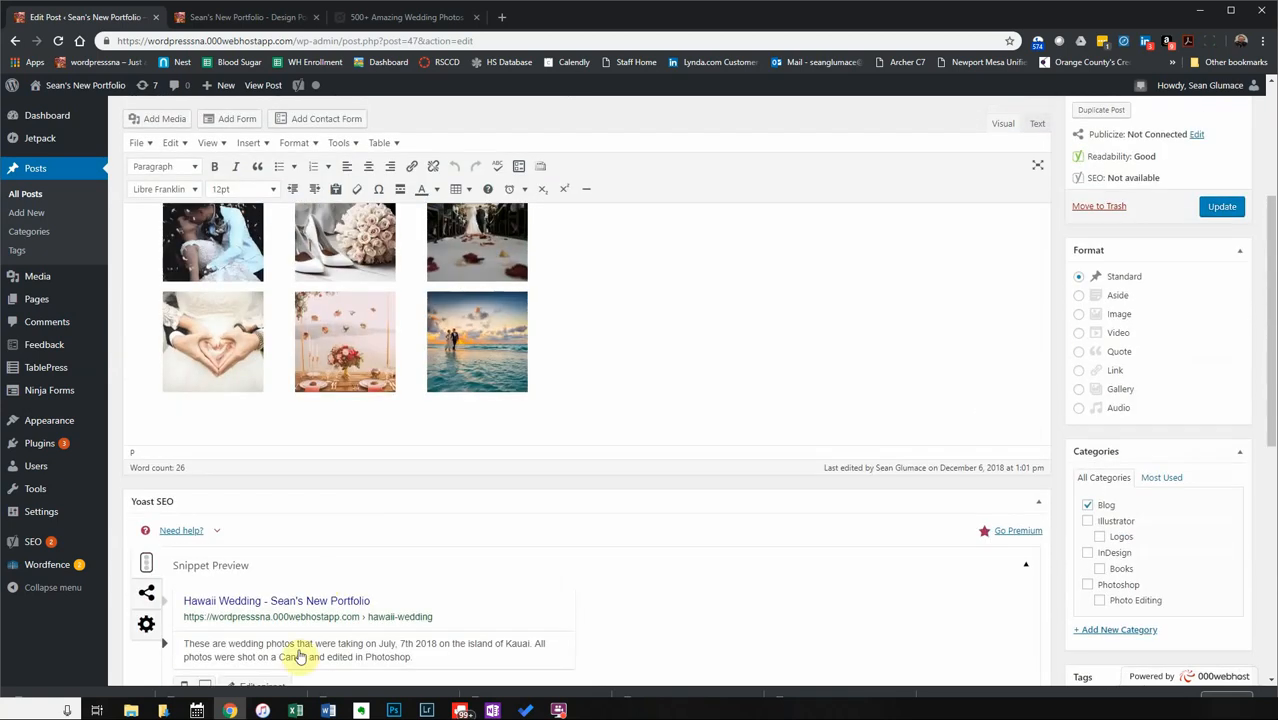
scroll(422, 651, "down", 5)
scroll(385, 399, "up", 4)
scroll(379, 396, "up", 3)
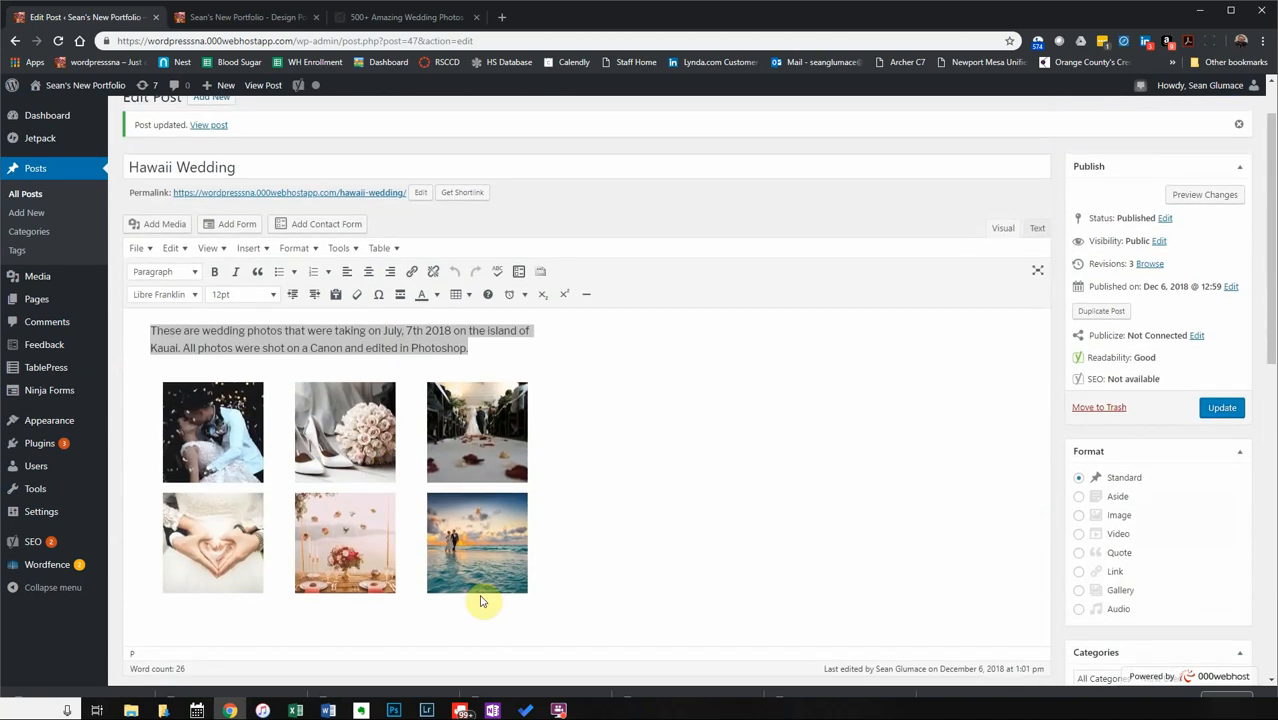
scroll(371, 548, "down", 5)
scroll(376, 543, "down", 2)
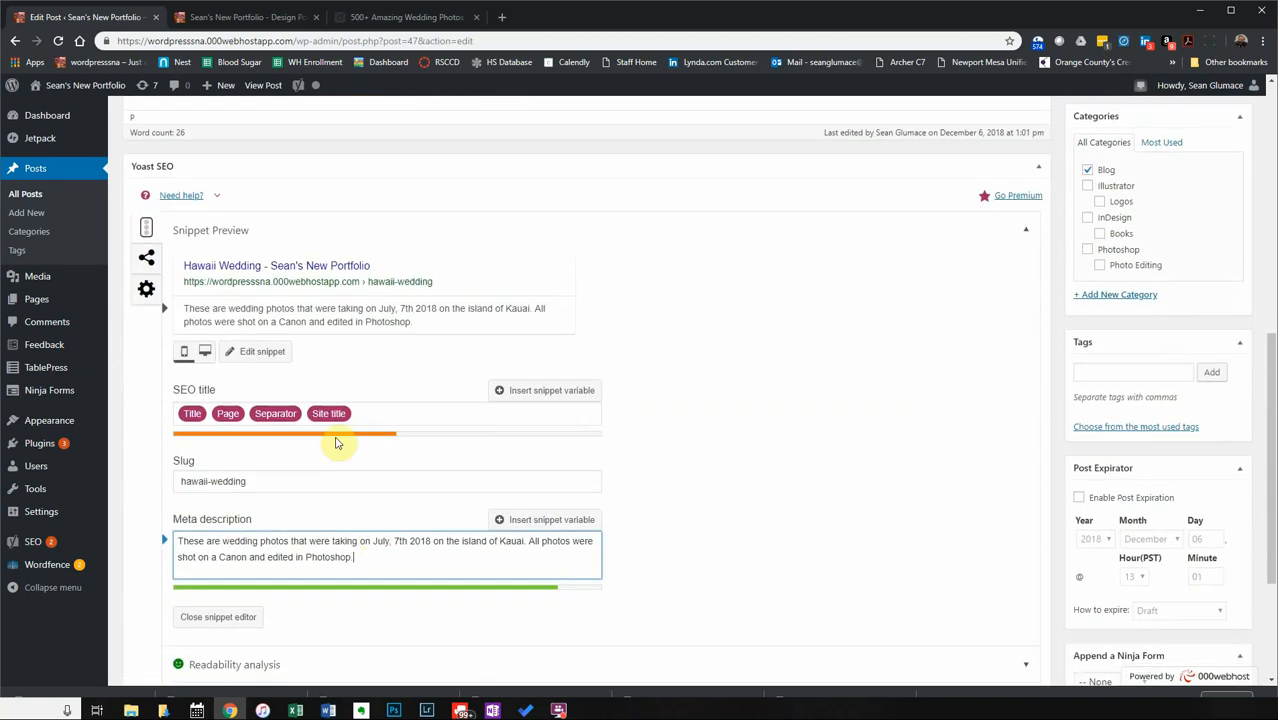
scroll(325, 530, "down", 3)
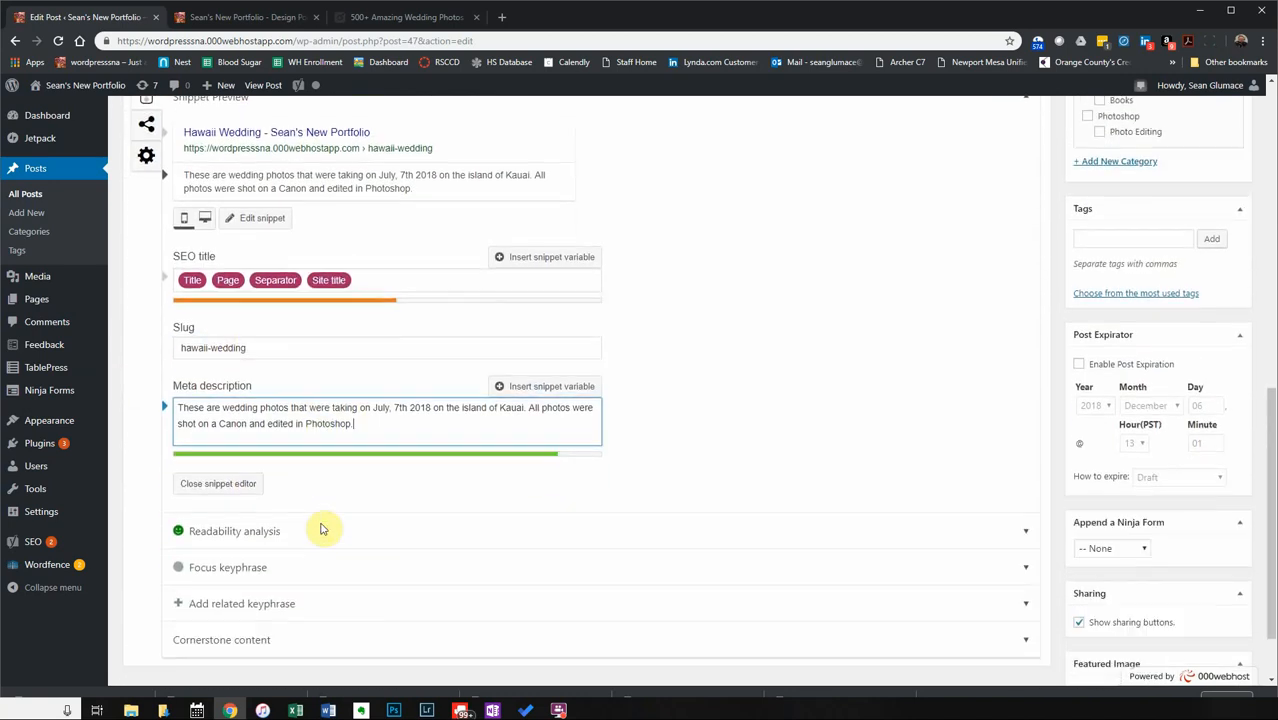
Expand Readability analysis and open the 'Use some' transition-words guide in a new tab.
left_click(226, 465)
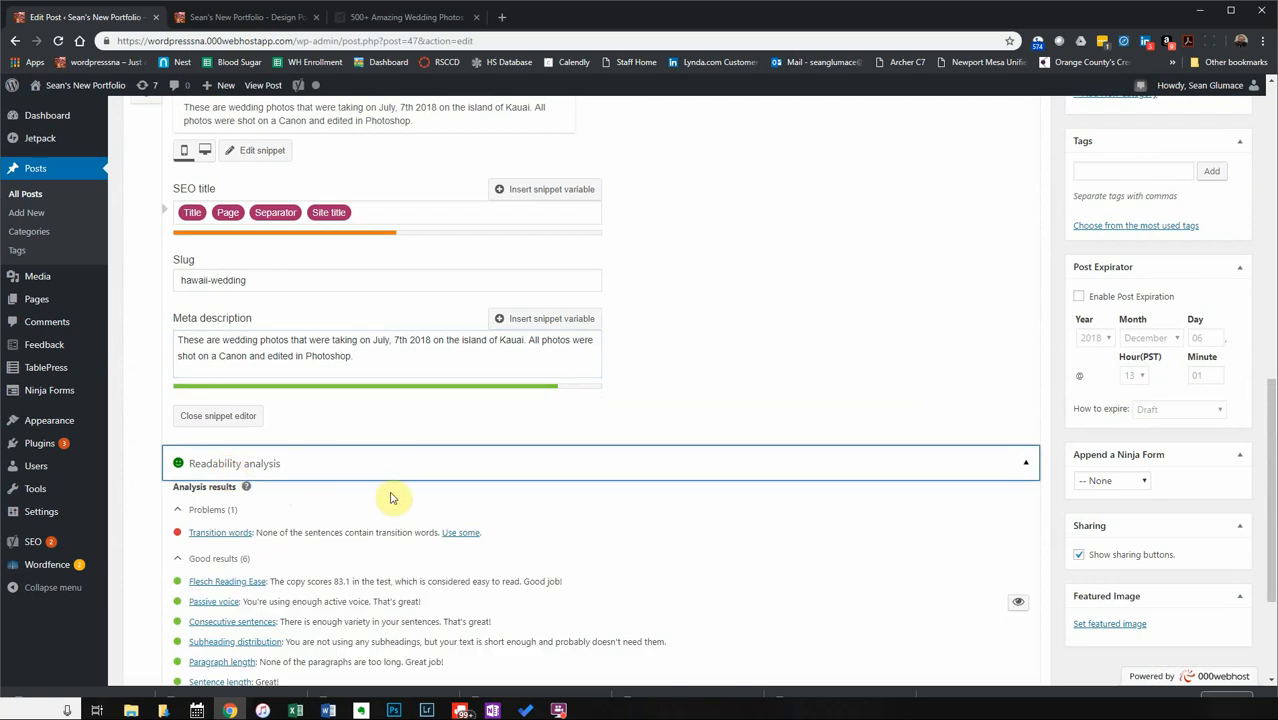
scroll(391, 494, "down", 2)
scroll(230, 467, "down", 1)
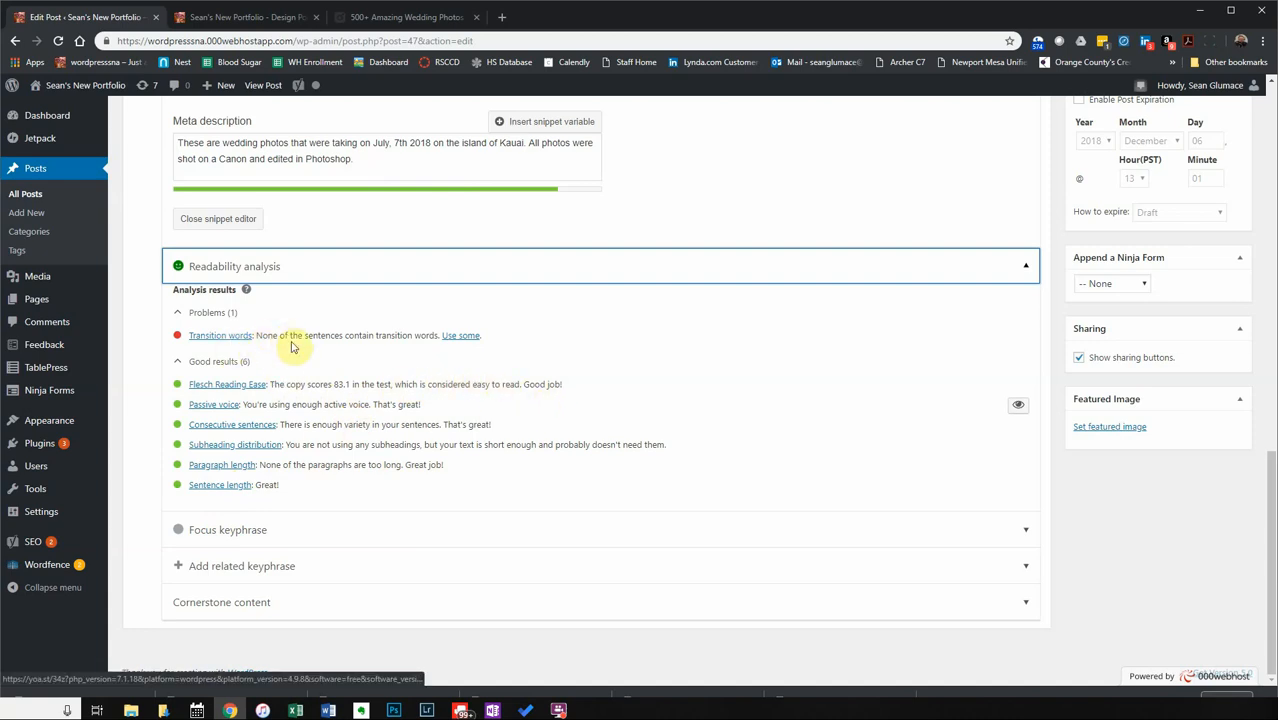
right_click(470, 337)
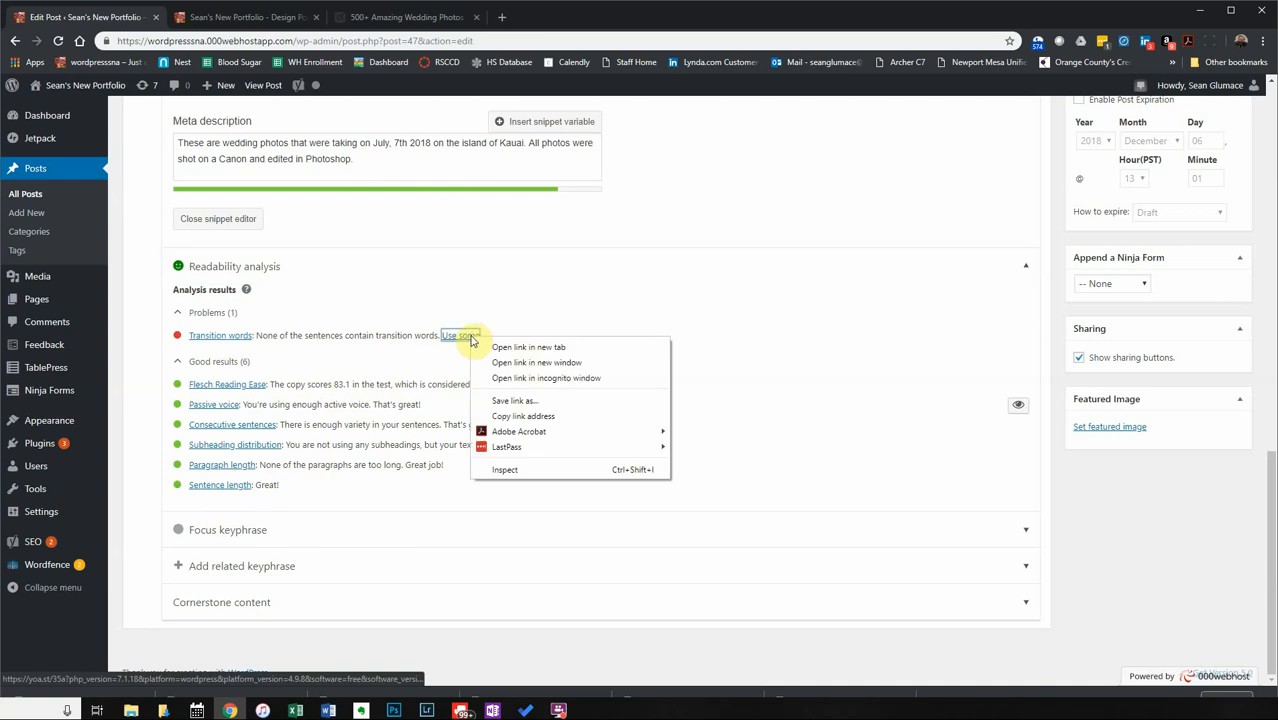
left_click(494, 348)
Read through Yoast's 'Transition words: why and how to use them' article, then close it.
left_click(236, 18)
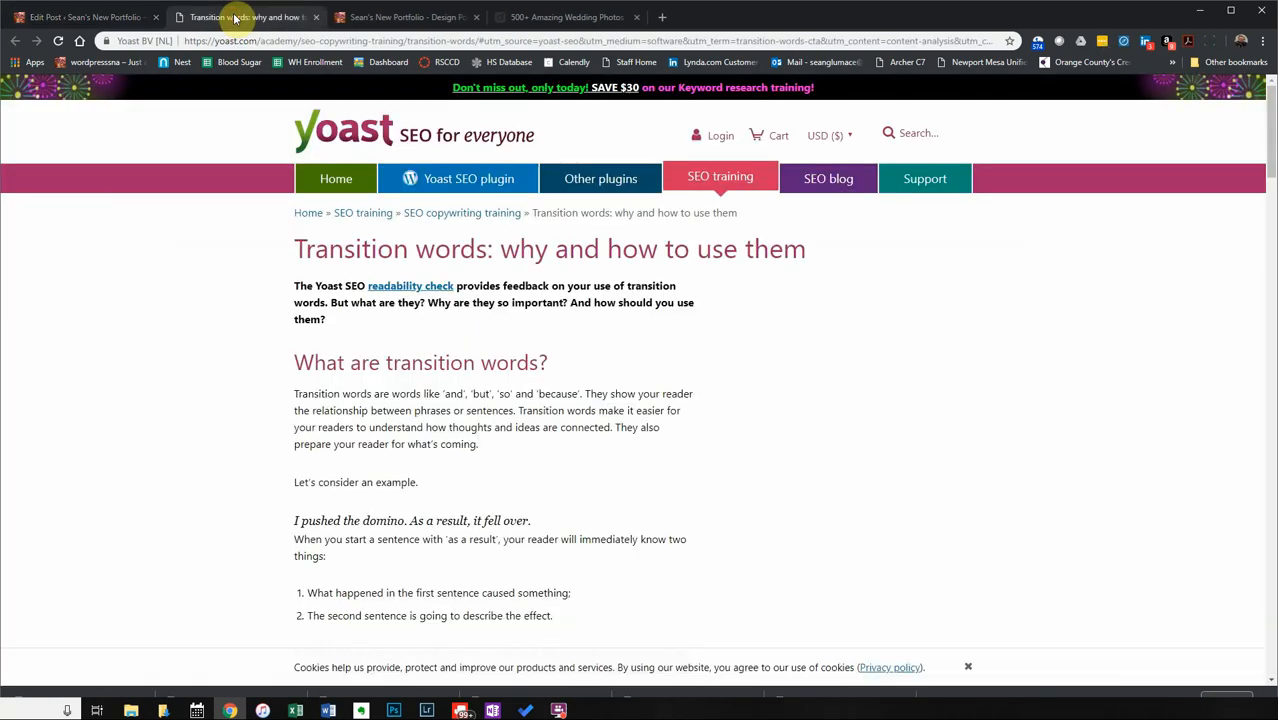
scroll(481, 455, "down", 3)
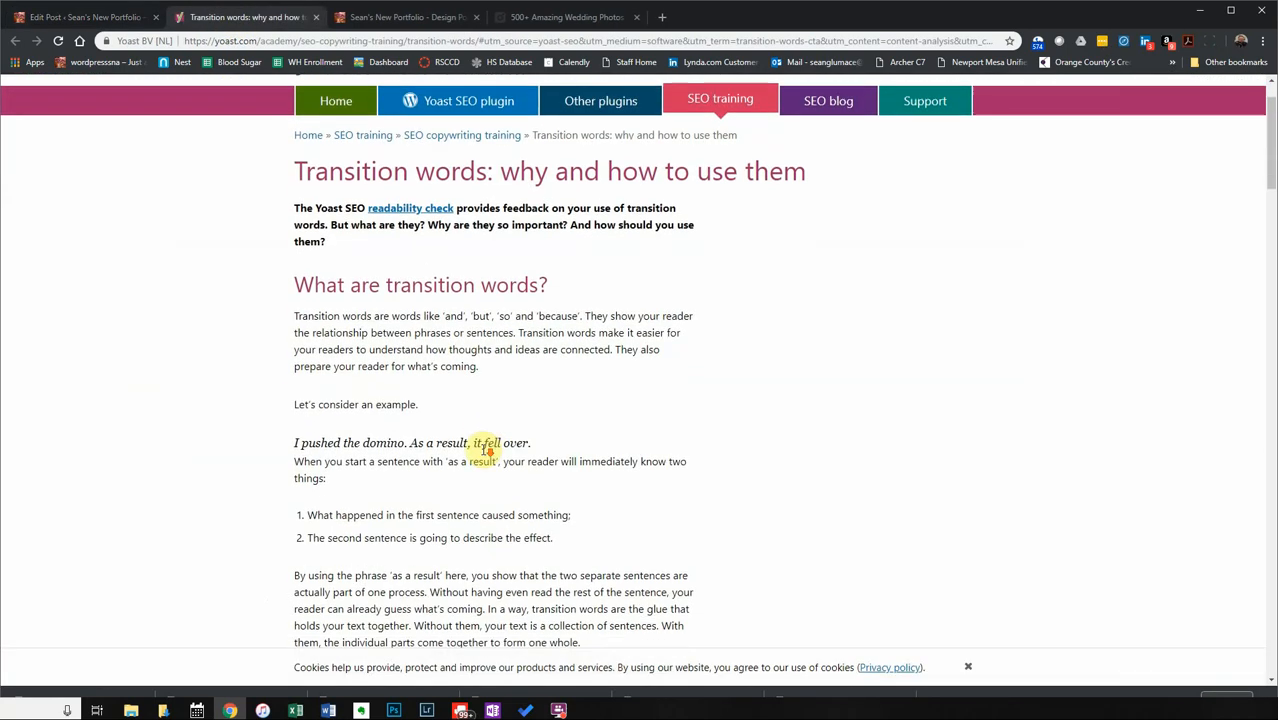
scroll(433, 487, "down", 2)
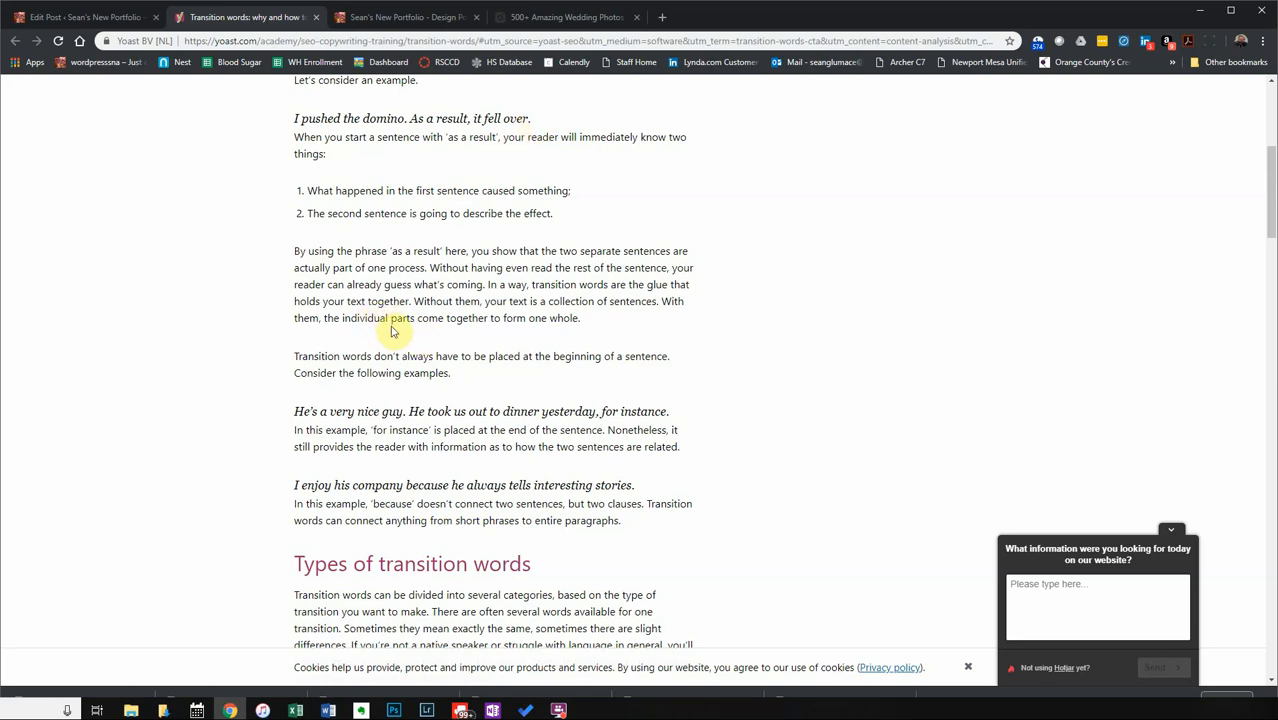
left_click(317, 17)
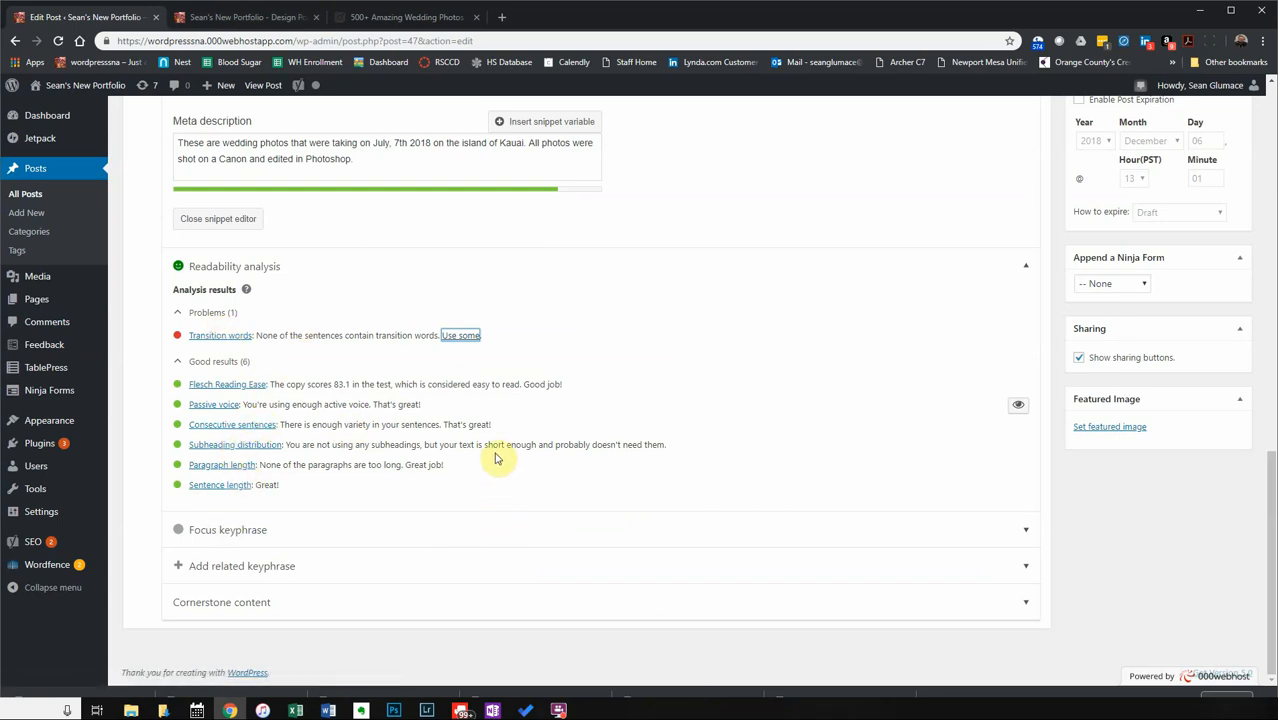
Expand the Focus keyphrase section and open Yoast's 'How to choose the perfect focus keyword' help.
scroll(500, 462, "up", 3)
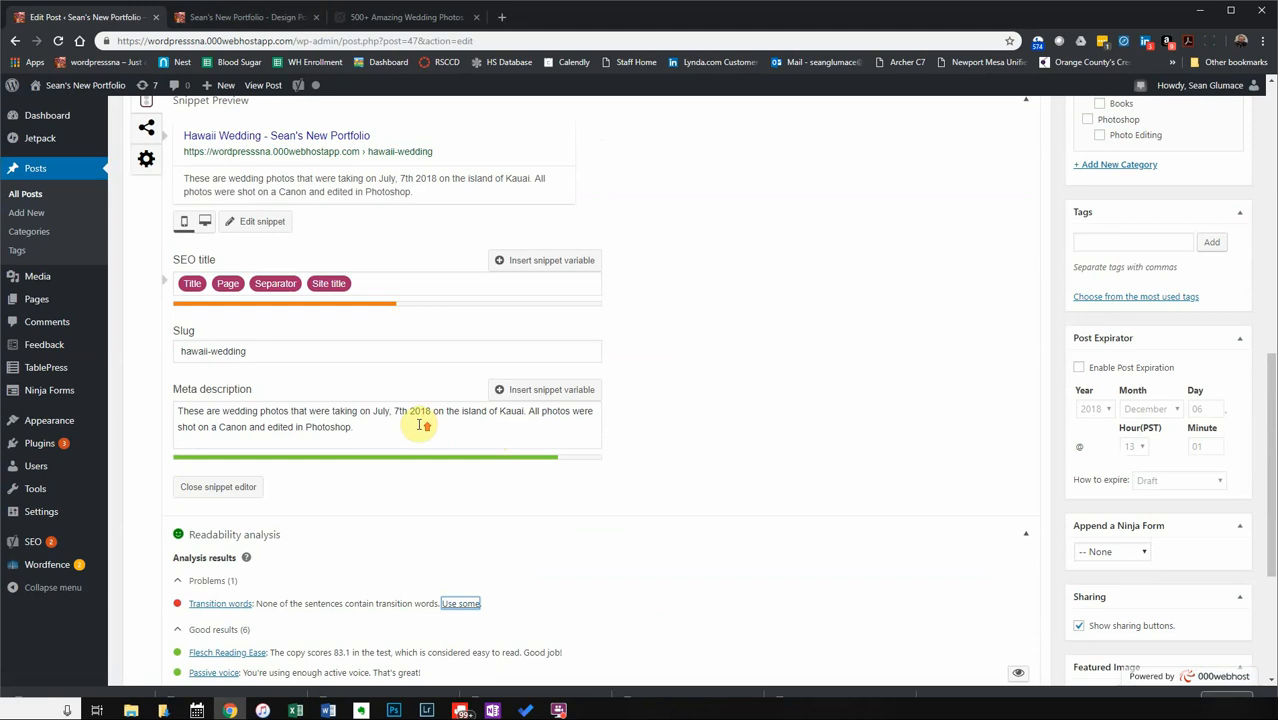
scroll(420, 425, "up", 1)
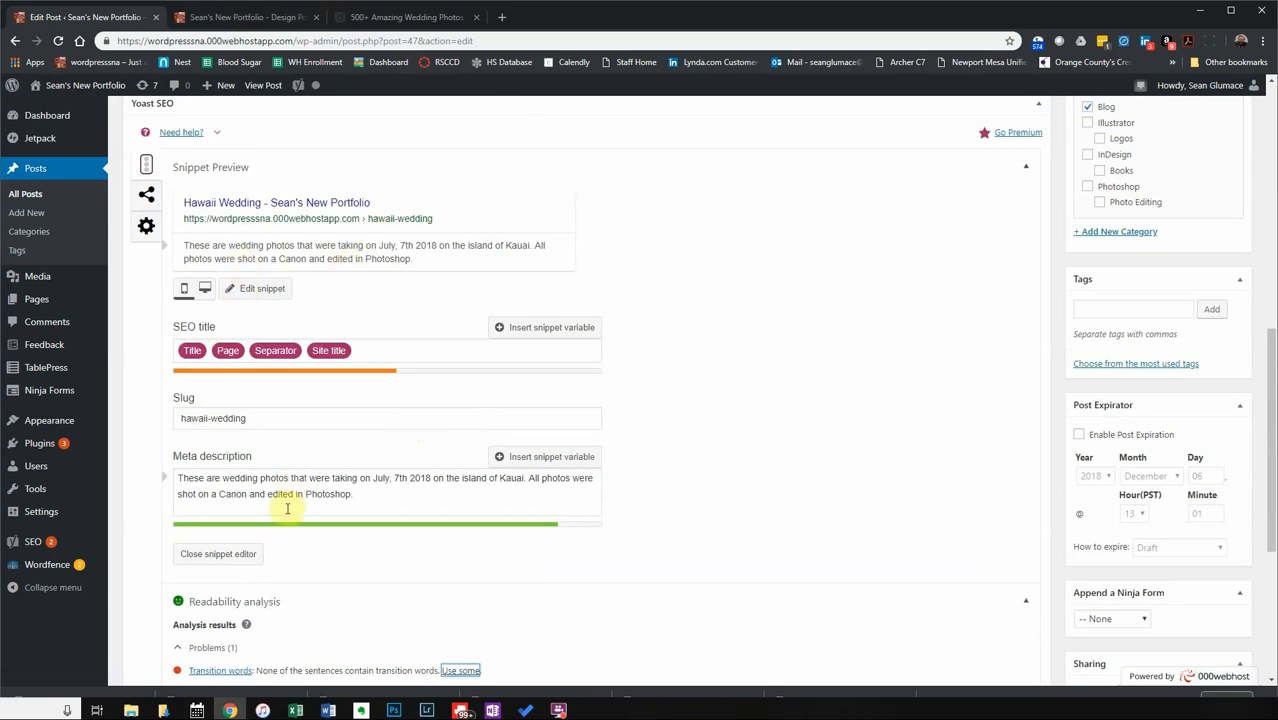
scroll(243, 542, "down", 4)
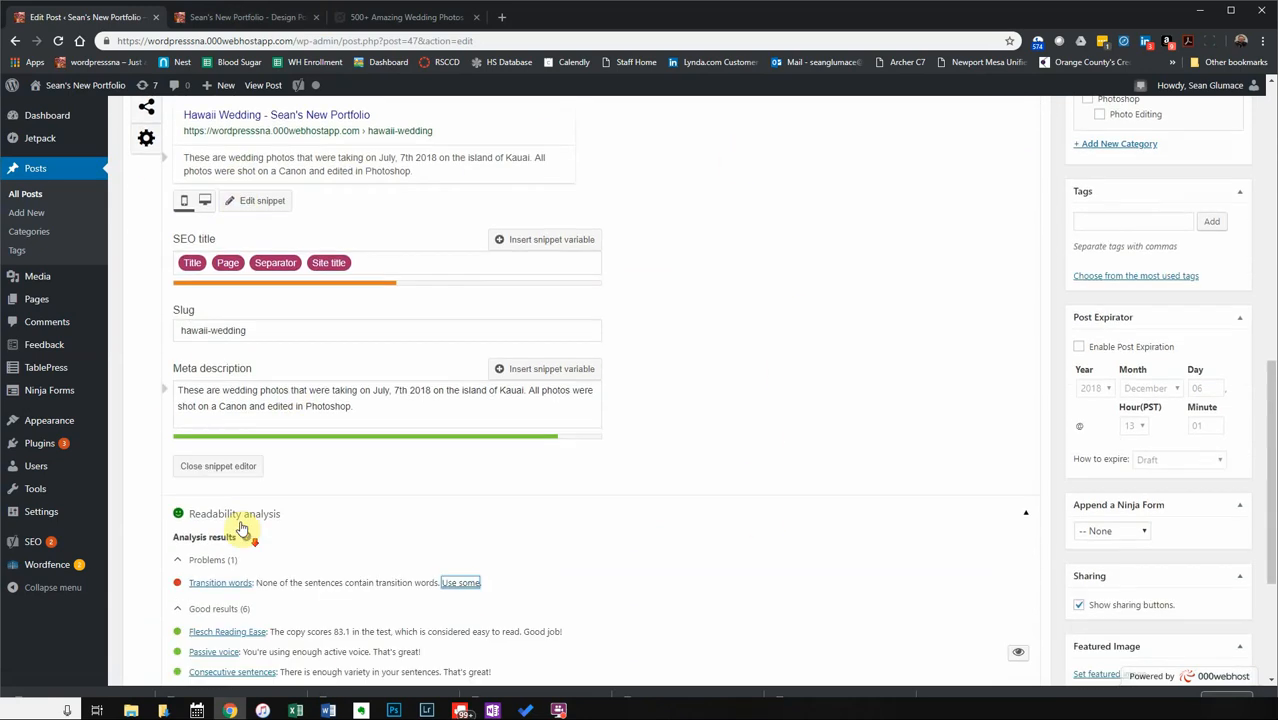
left_click(230, 528)
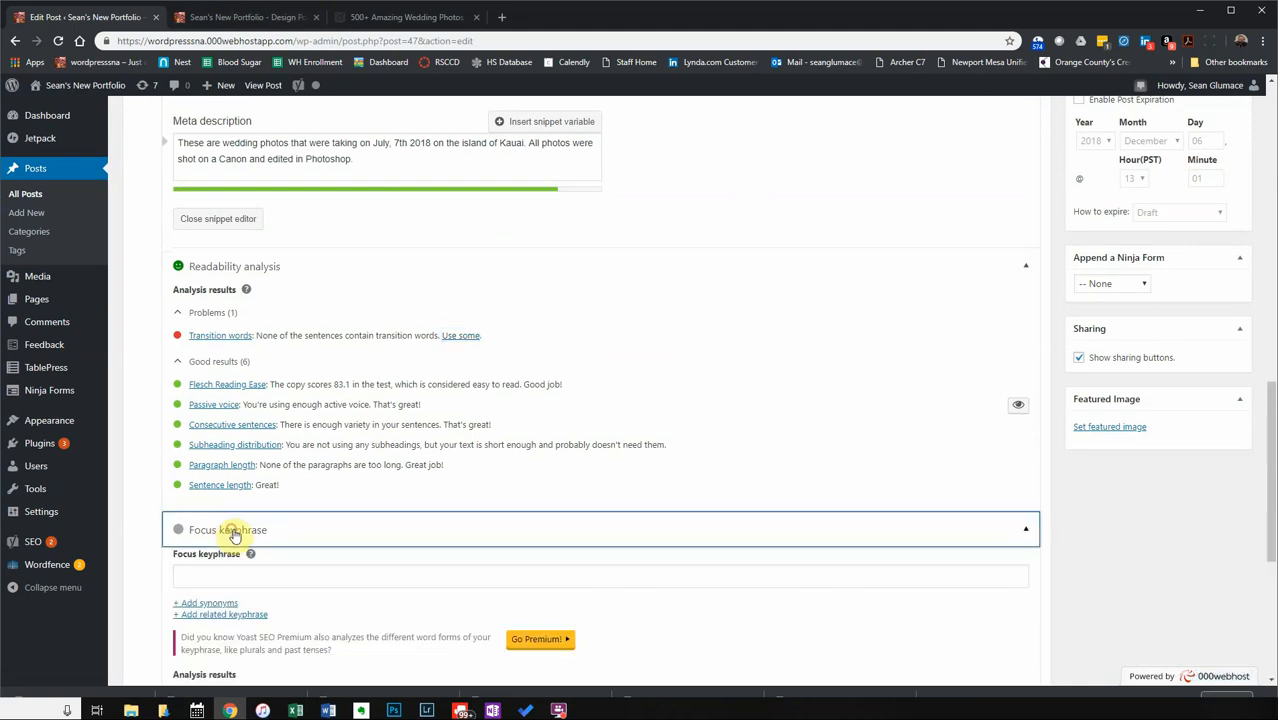
scroll(390, 558, "down", 2)
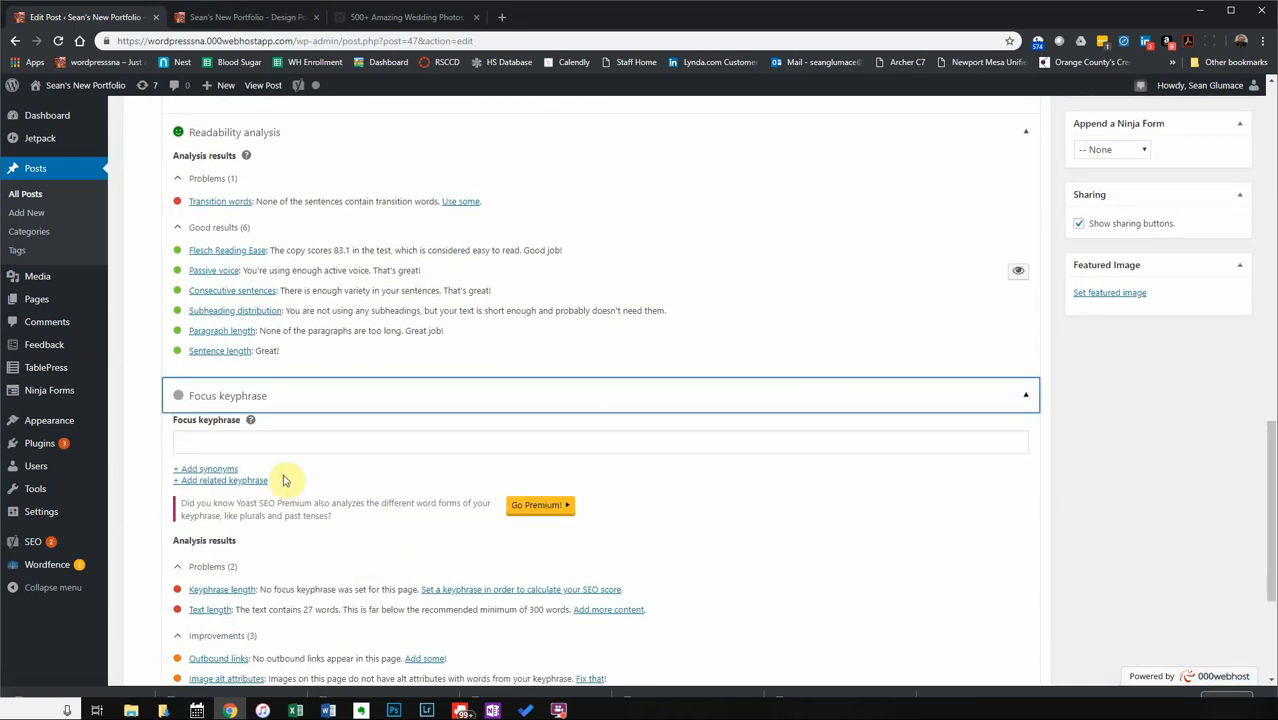
left_click(254, 443)
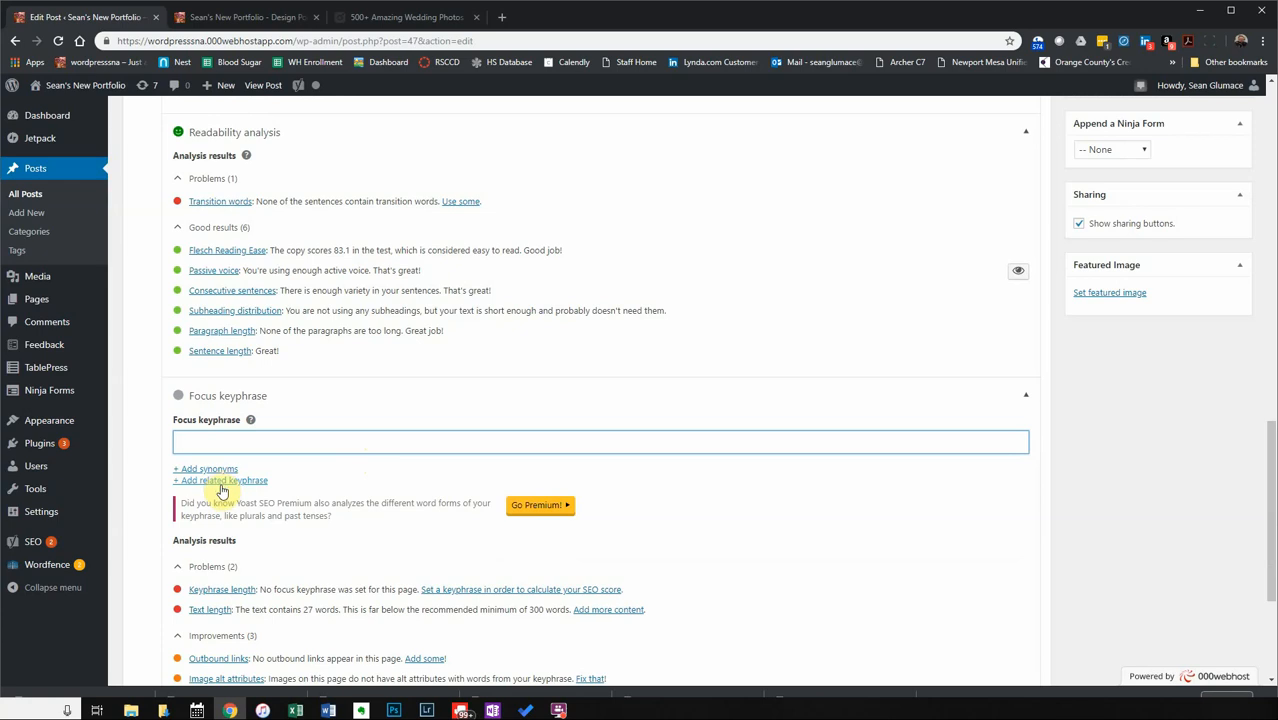
left_click(250, 421)
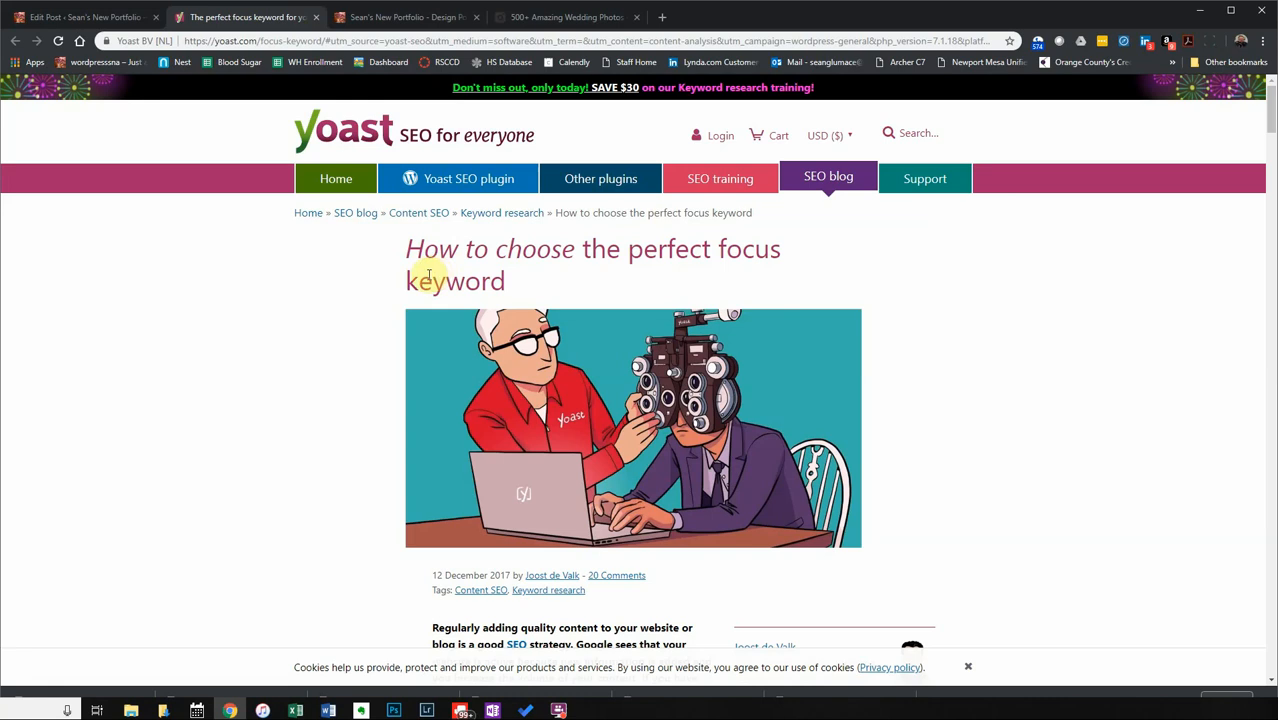
Read through the focus keyword article, then return to the Hawaii Wedding post editor.
scroll(321, 396, "down", 2)
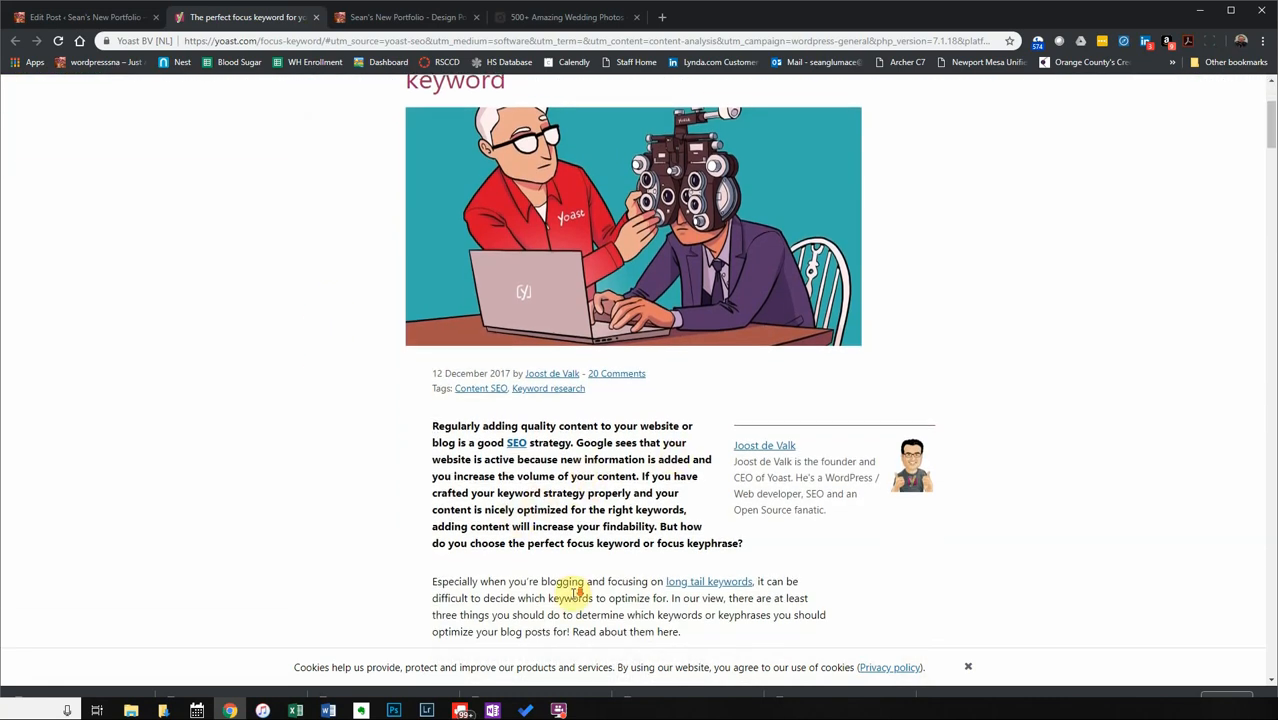
scroll(571, 591, "down", 3)
scroll(572, 590, "down", 3)
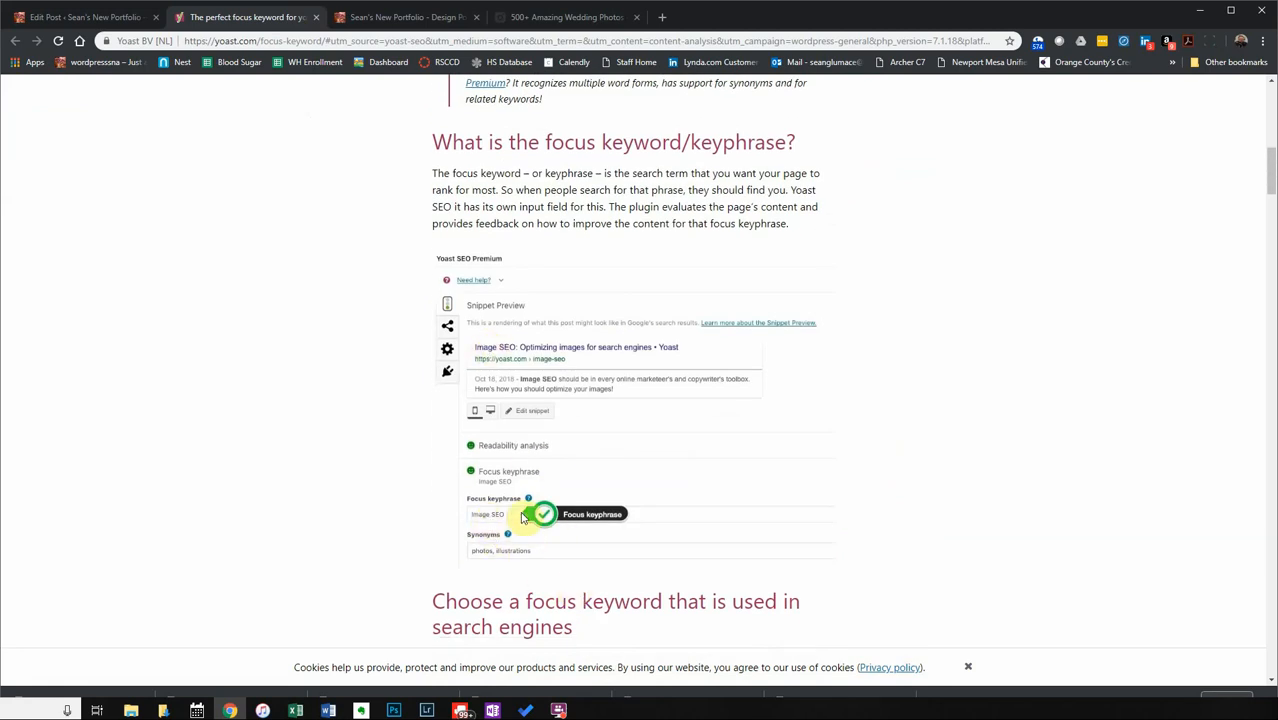
scroll(517, 560, "down", 2)
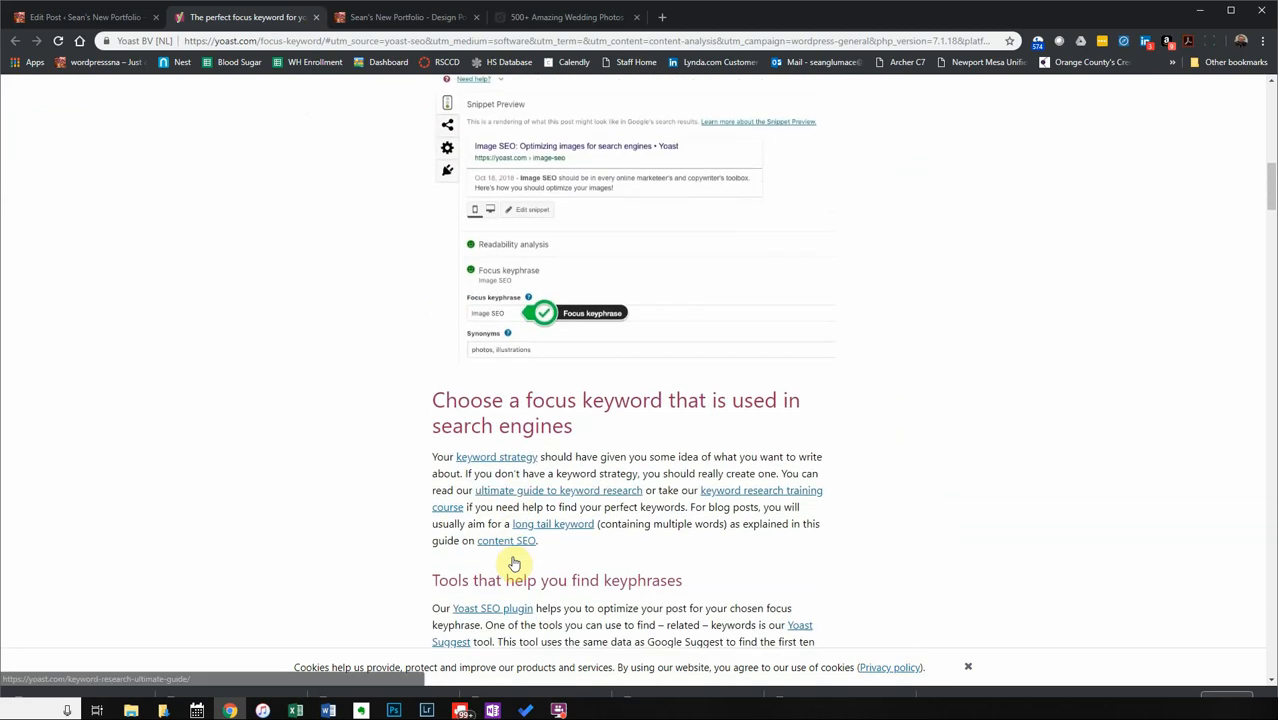
left_click(108, 17)
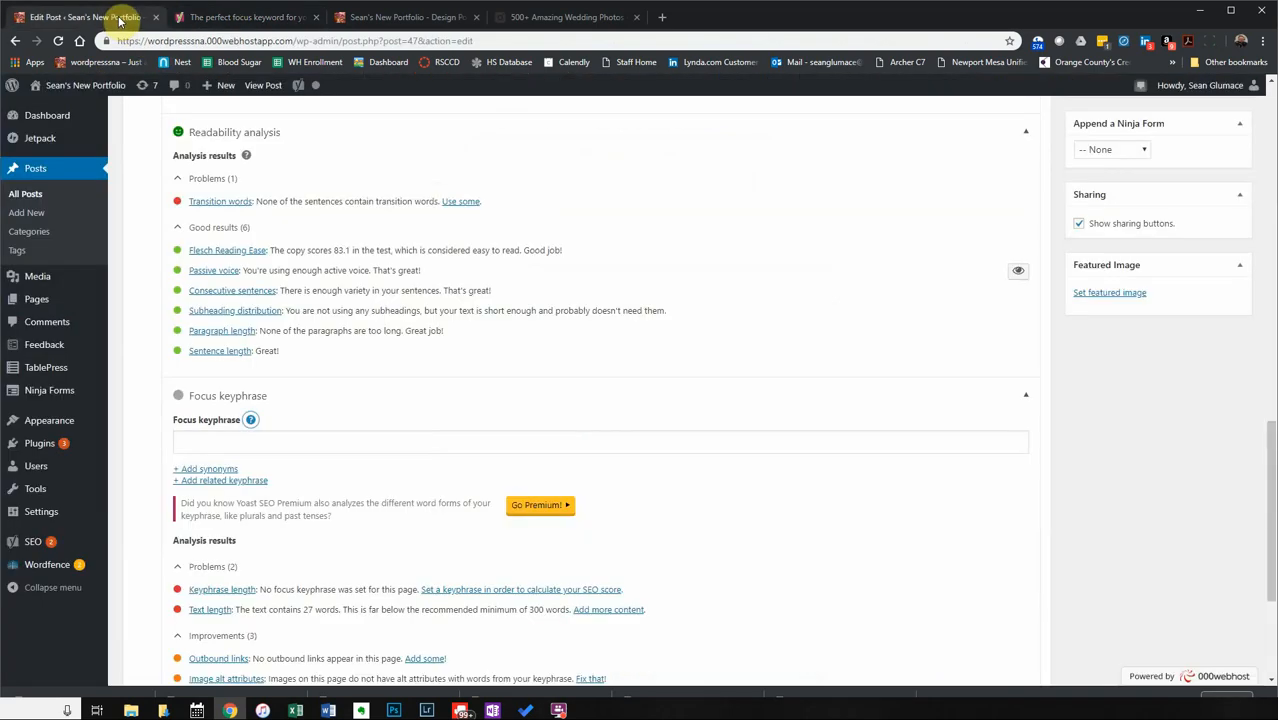
Type 'haw' into the focus keyphrase field and dismiss the Yoast Premium related-keyphrase popup.
left_click(247, 438)
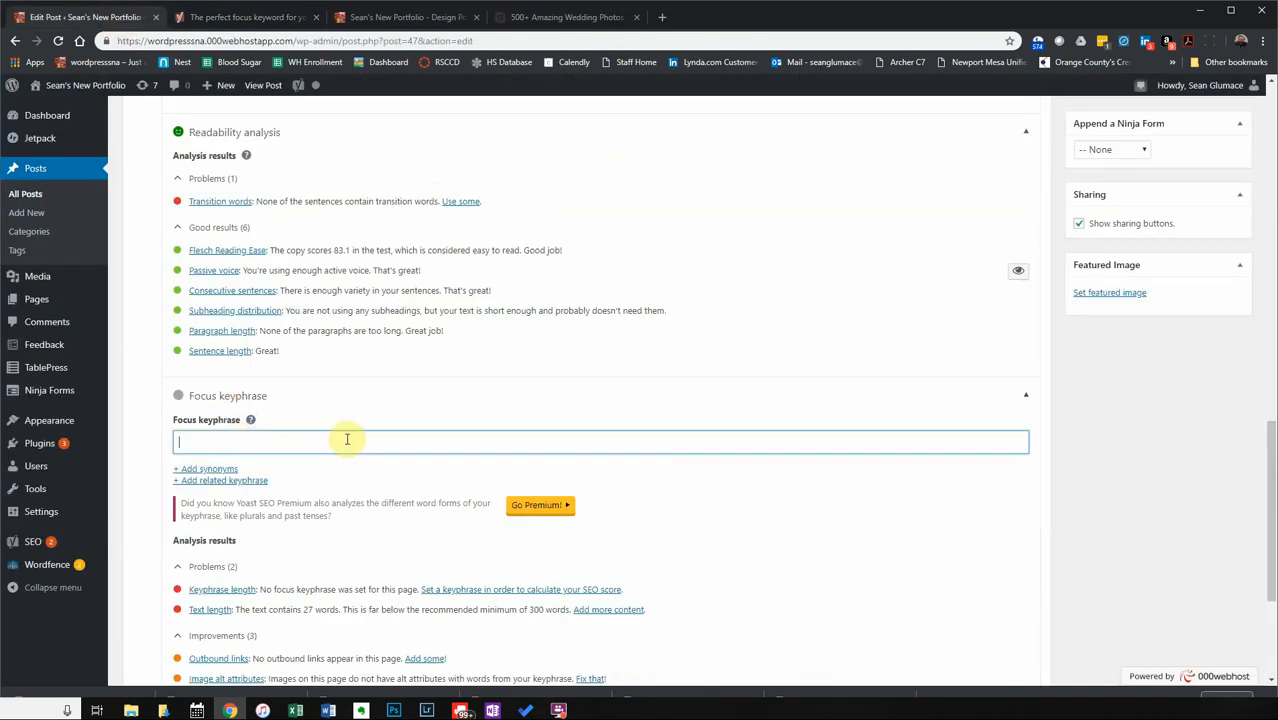
type("hawaii photography")
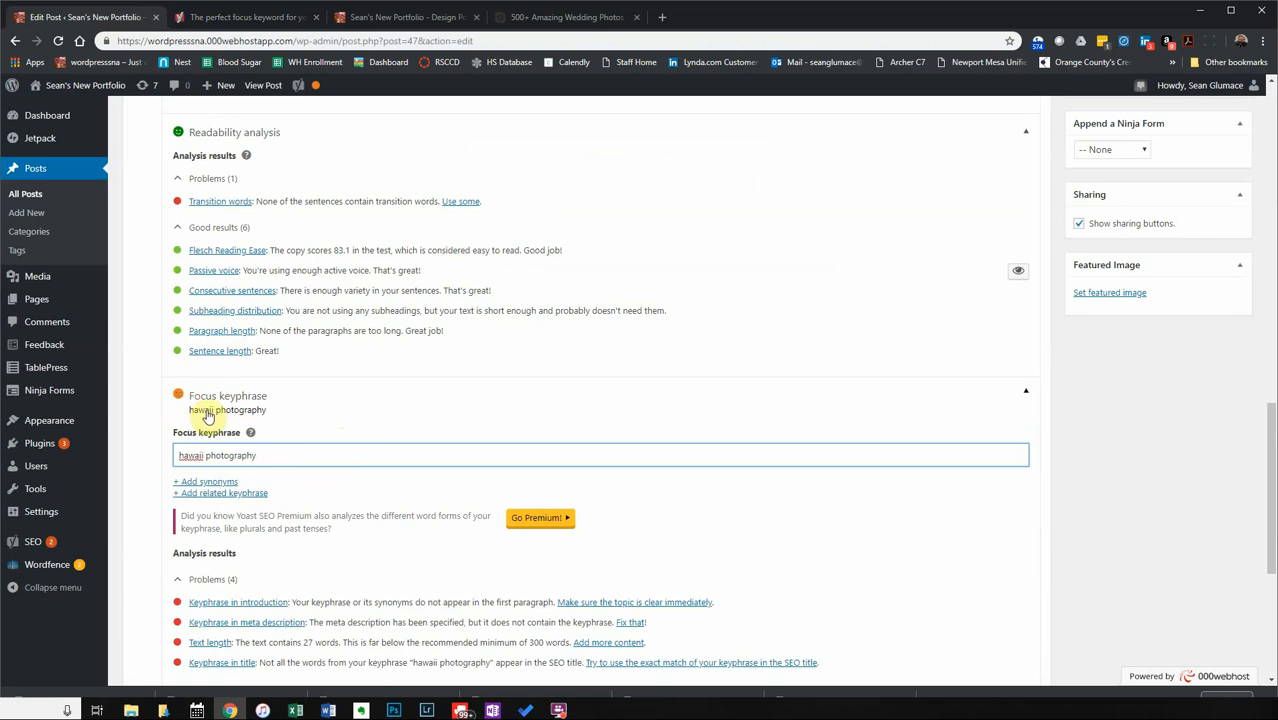
left_click(214, 493)
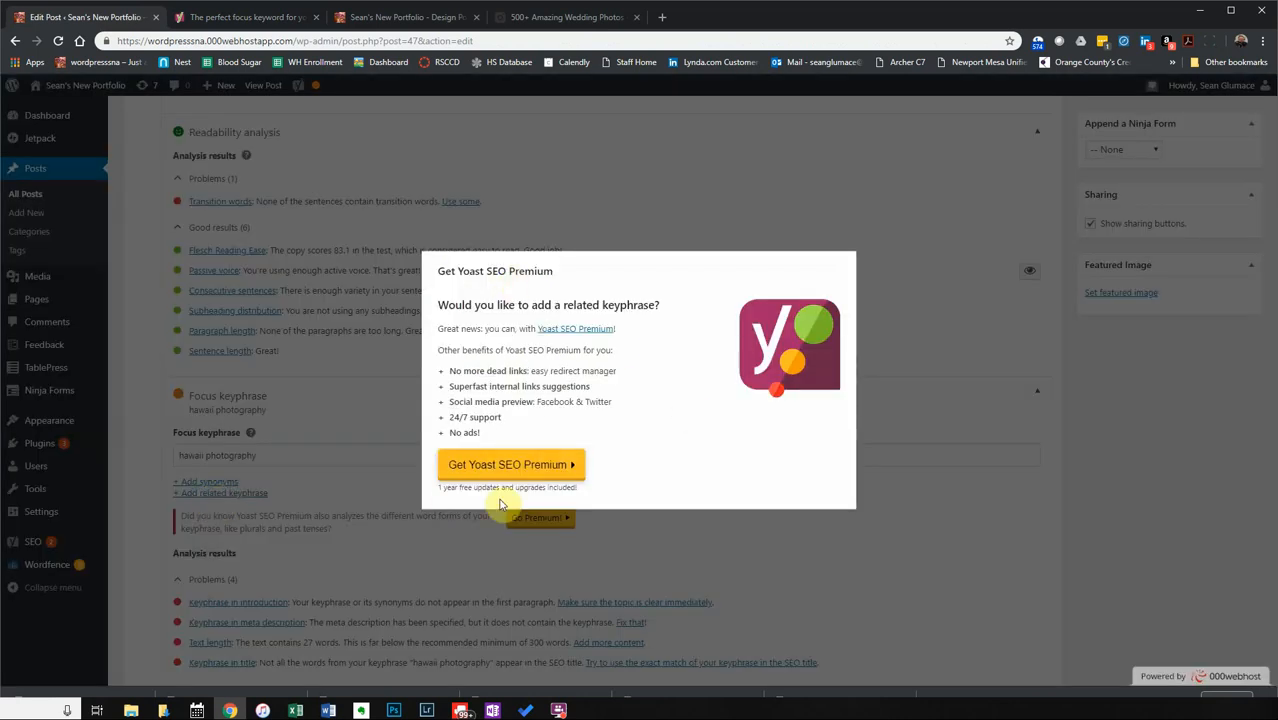
left_click(988, 507)
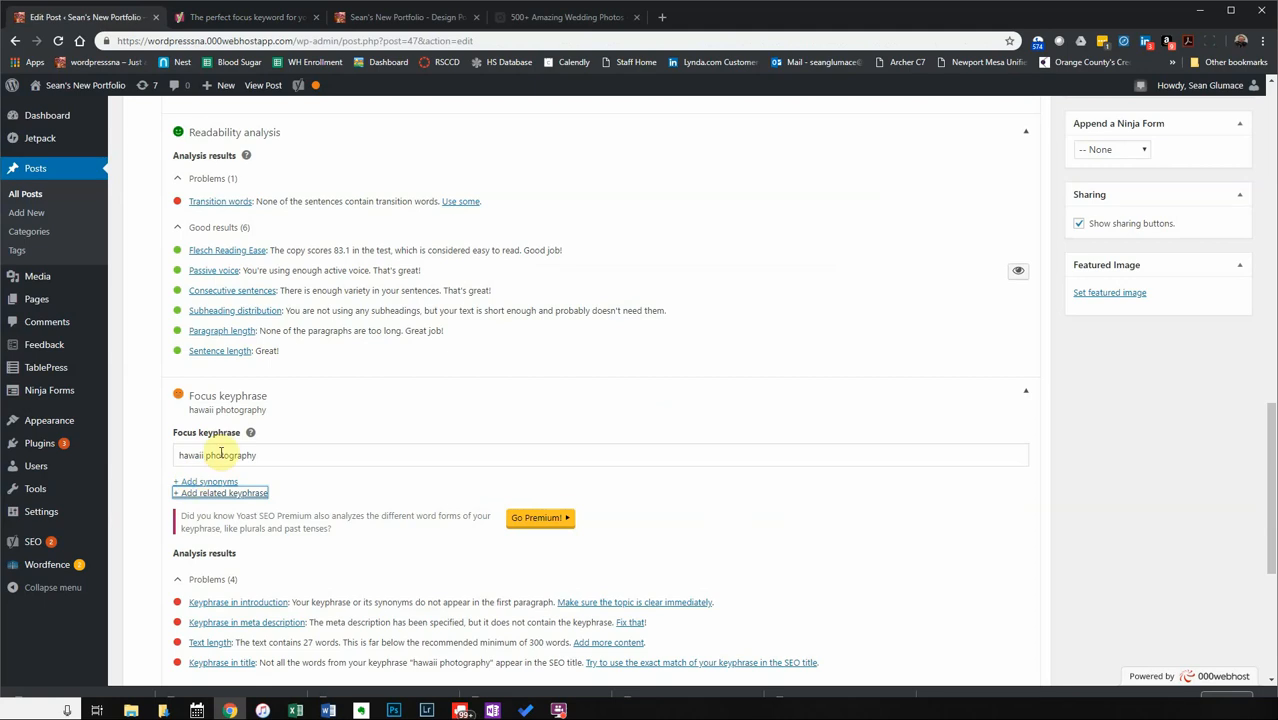
Delete 'photography' from the 'hawaii photography' focus keyphrase.
scroll(204, 406, "up", 5)
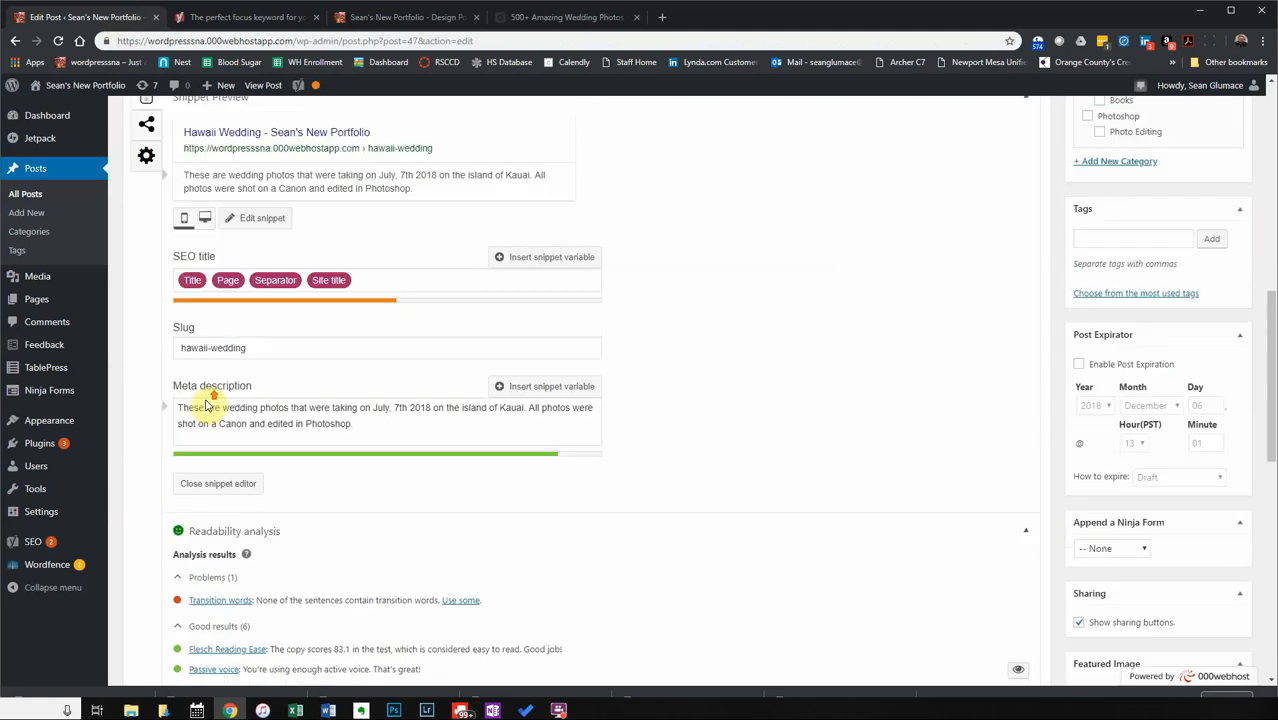
scroll(207, 406, "down", 5)
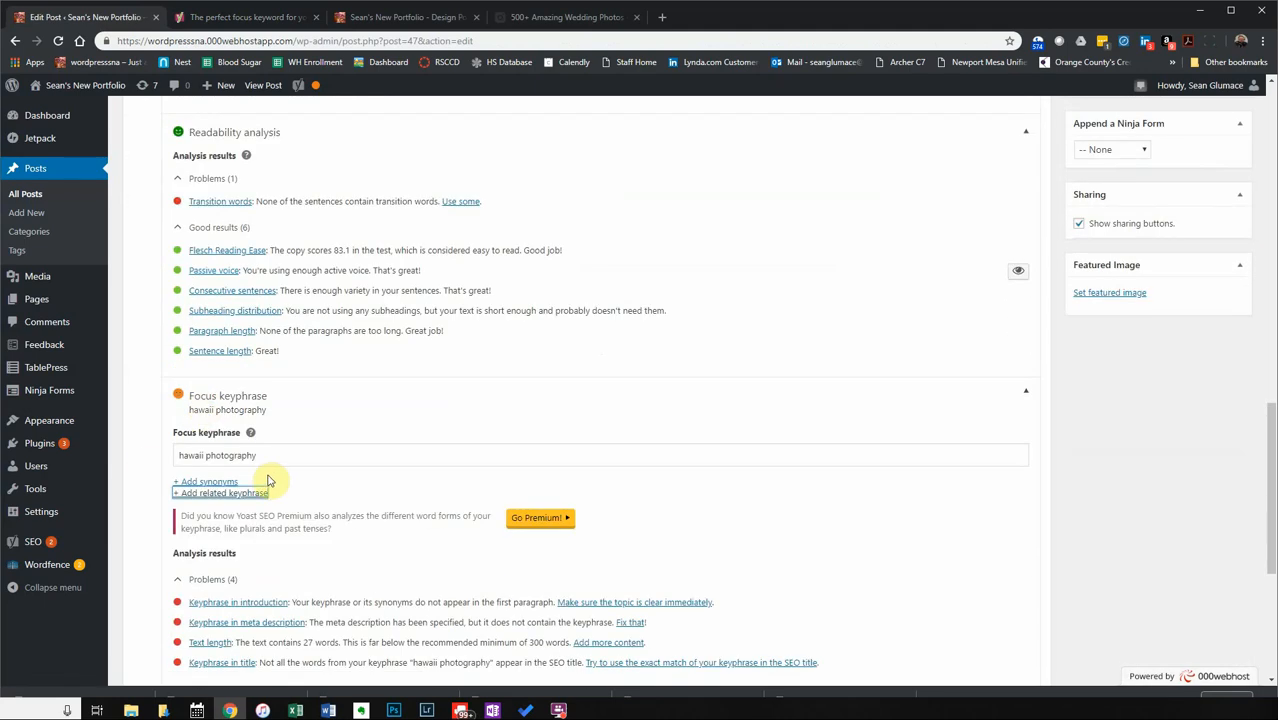
left_click_drag(271, 454, 206, 455)
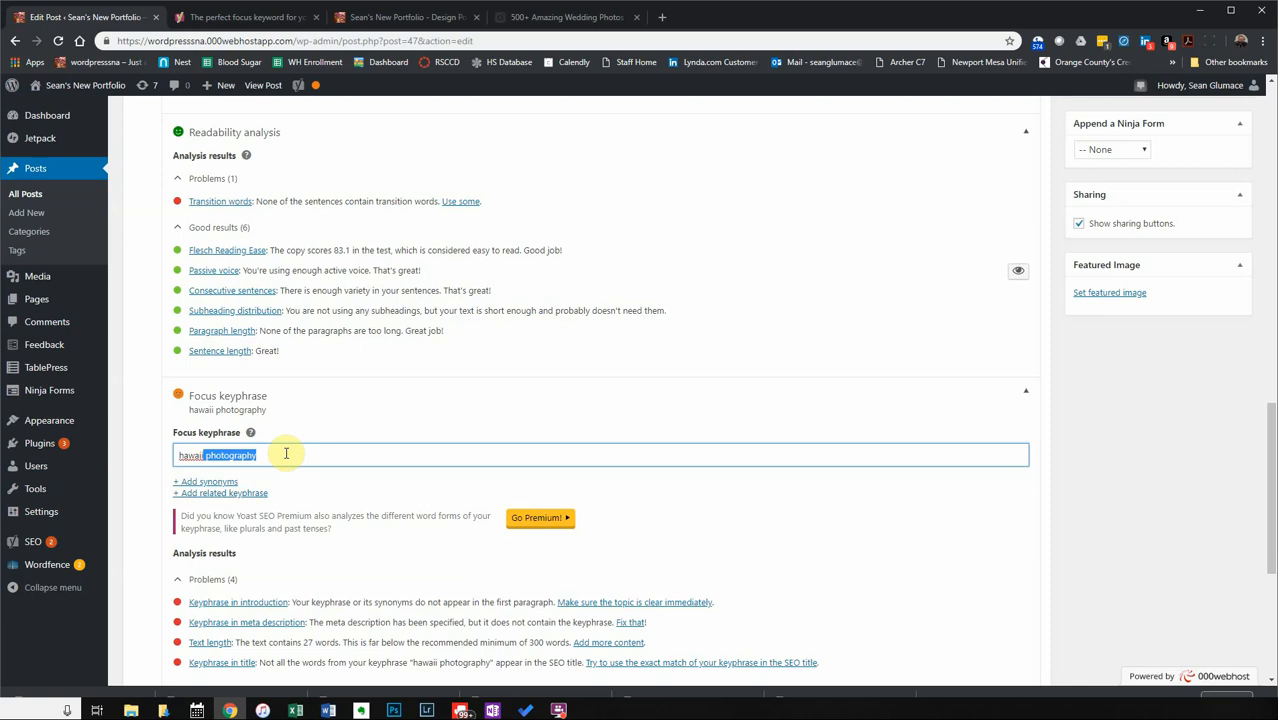
key("BackSpace")
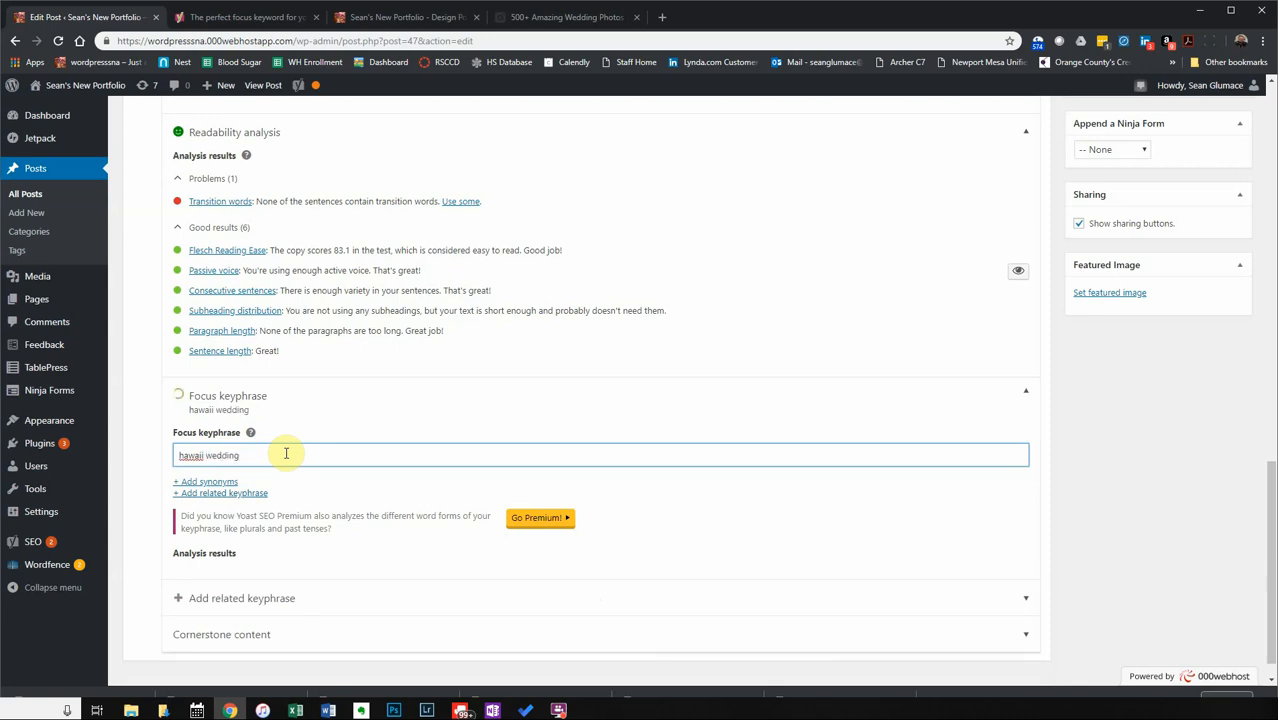
scroll(340, 578, "down", 2)
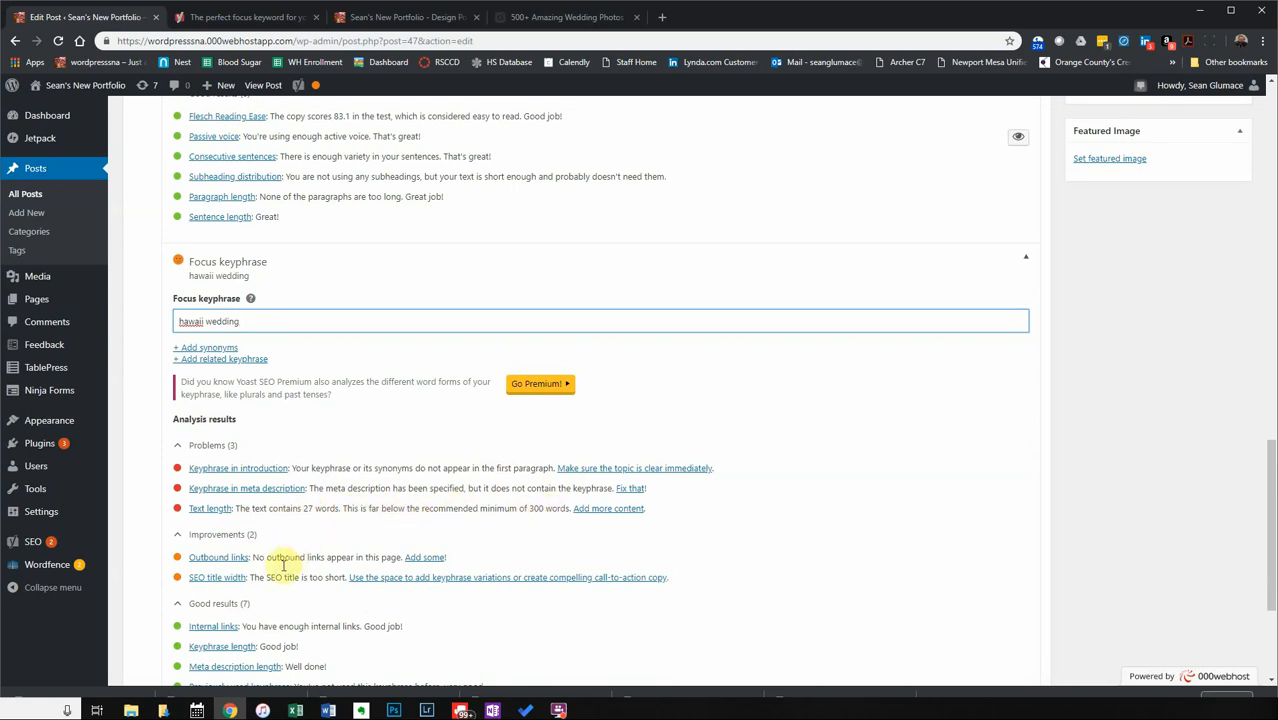
Scroll through the Yoast SEO analysis results for the Hawaii Wedding post.
scroll(310, 530, "down", 1)
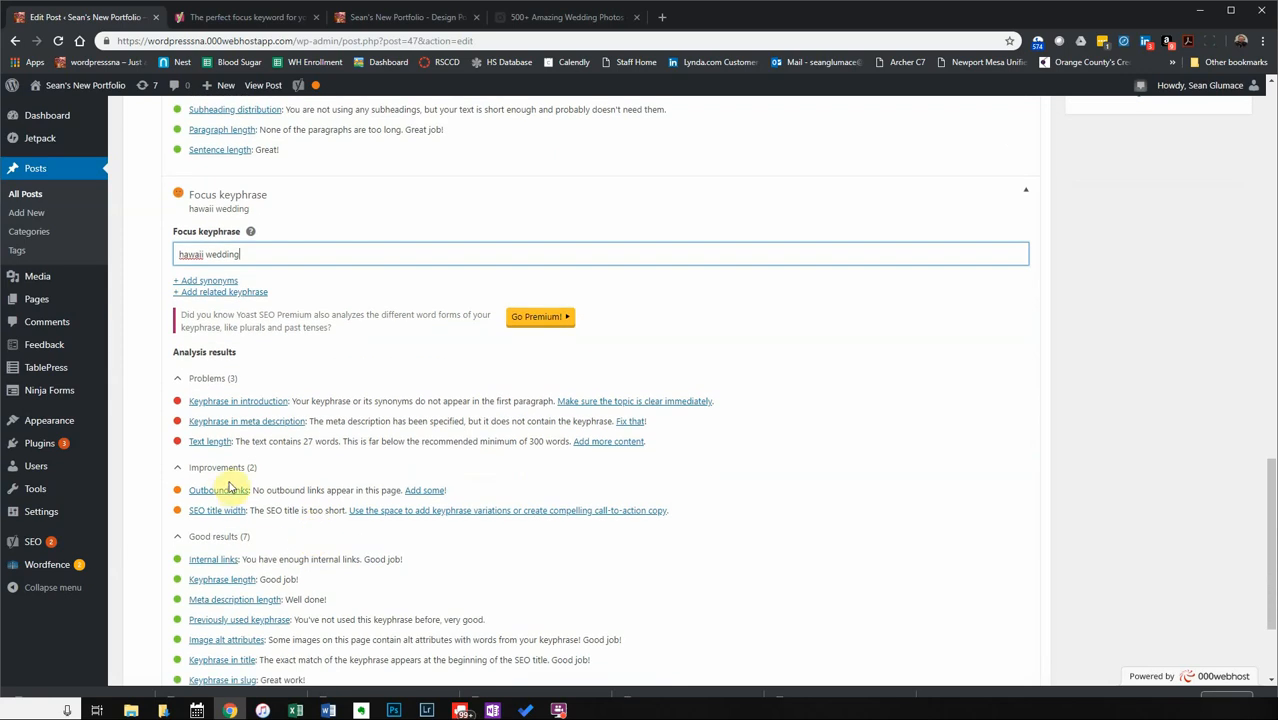
scroll(284, 578, "down", 2)
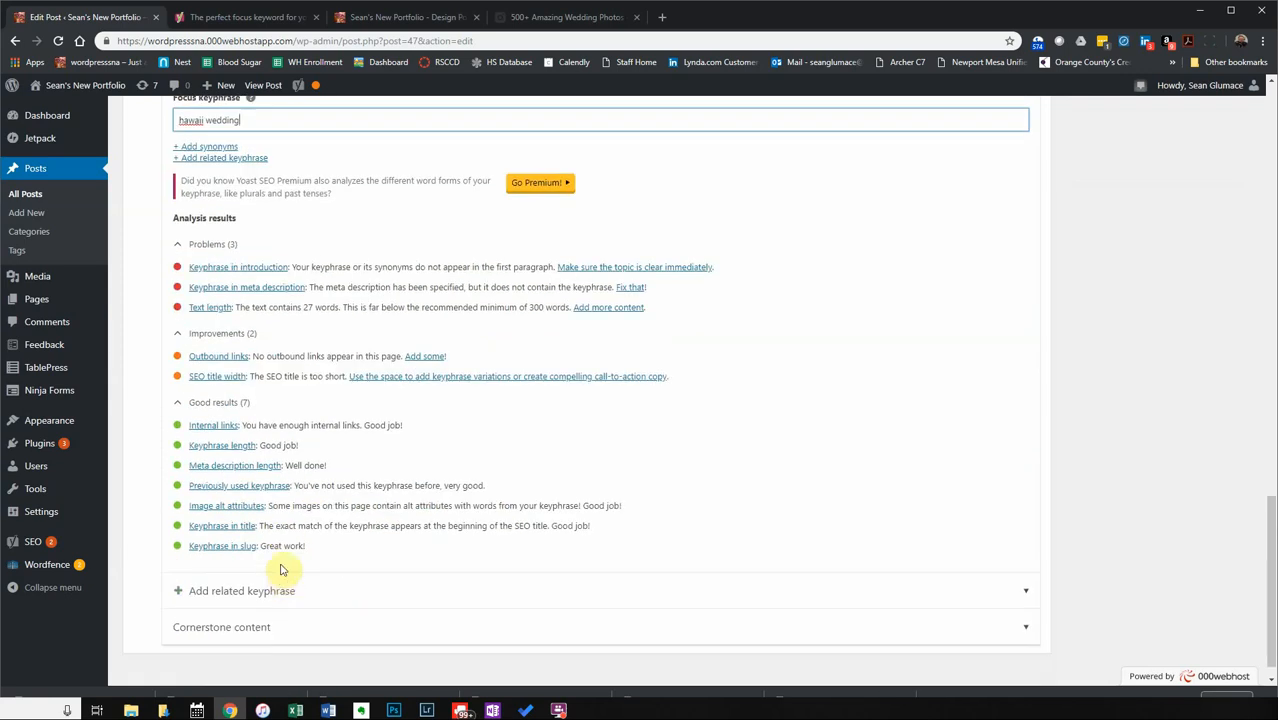
scroll(281, 569, "up", 1)
scroll(281, 563, "up", 1)
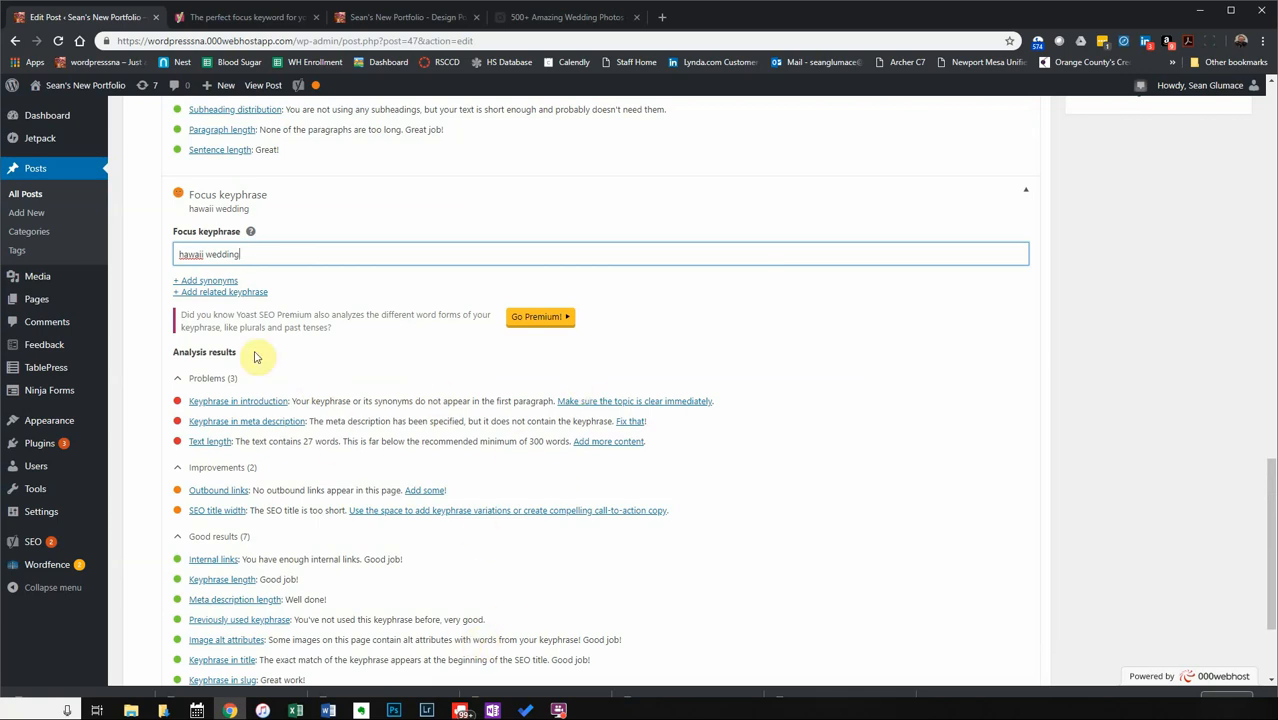
scroll(430, 340, "up", 10)
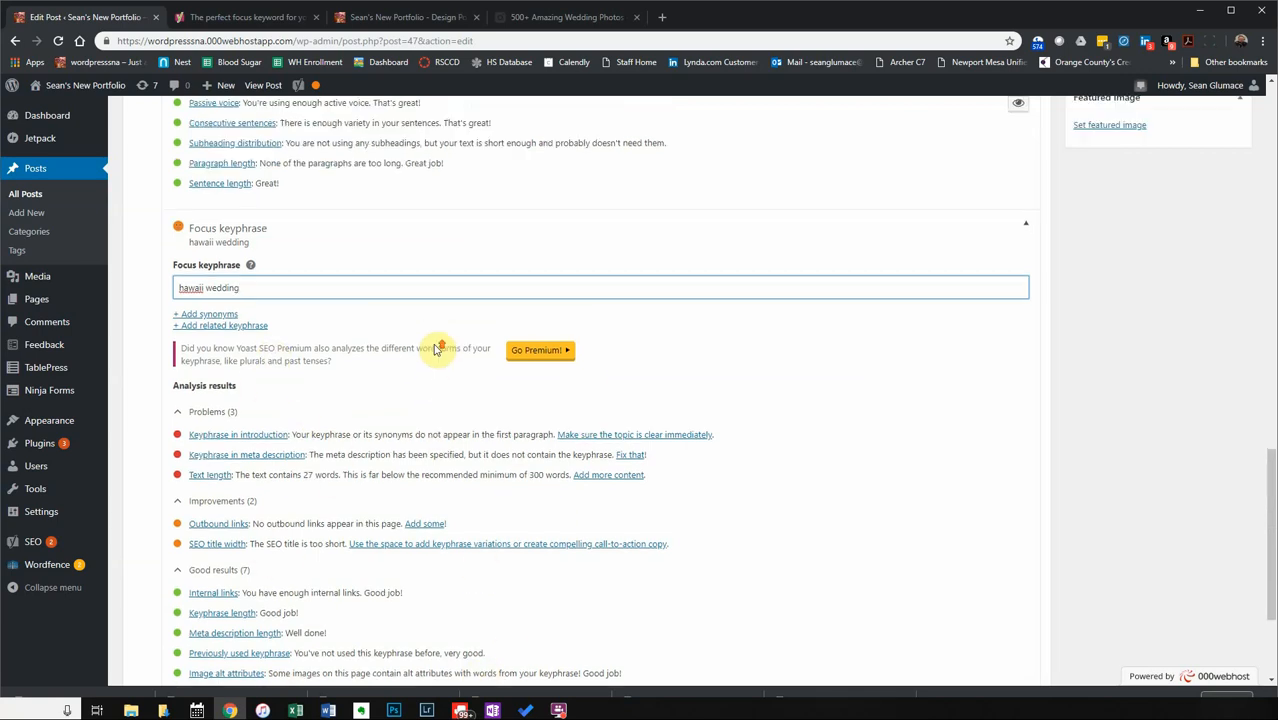
scroll(428, 330, "up", 1)
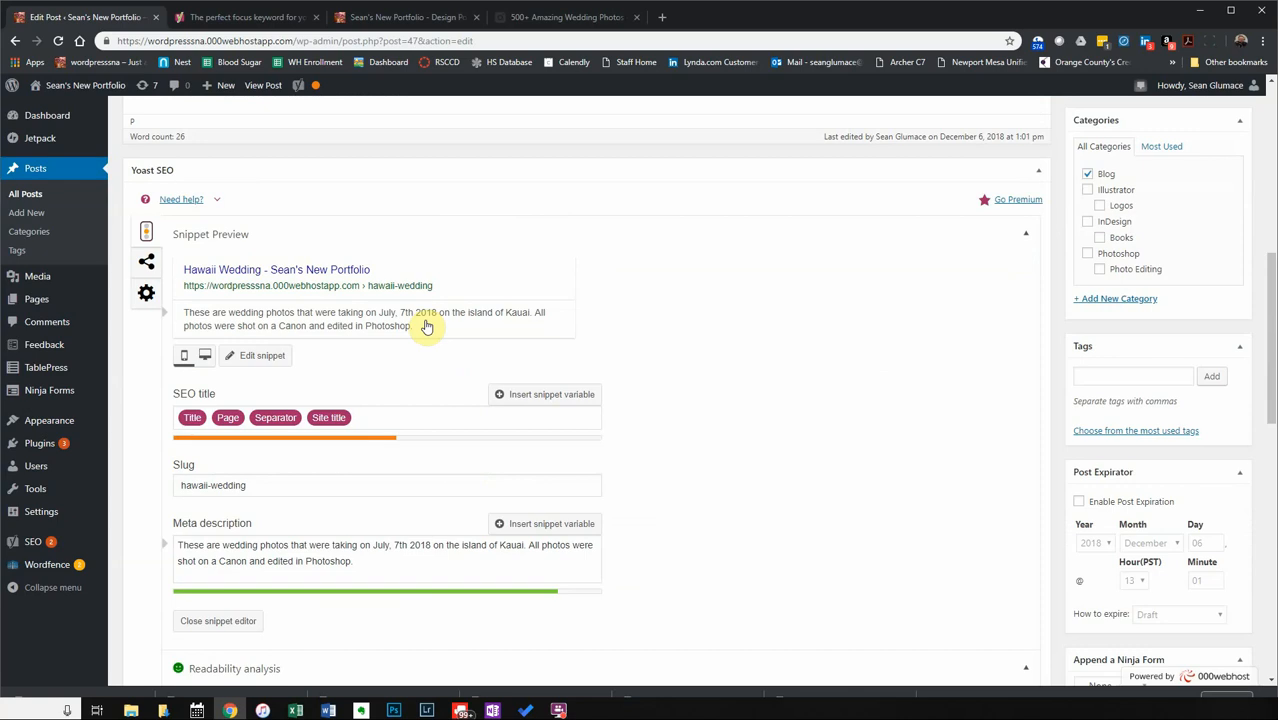
scroll(427, 326, "down", 2)
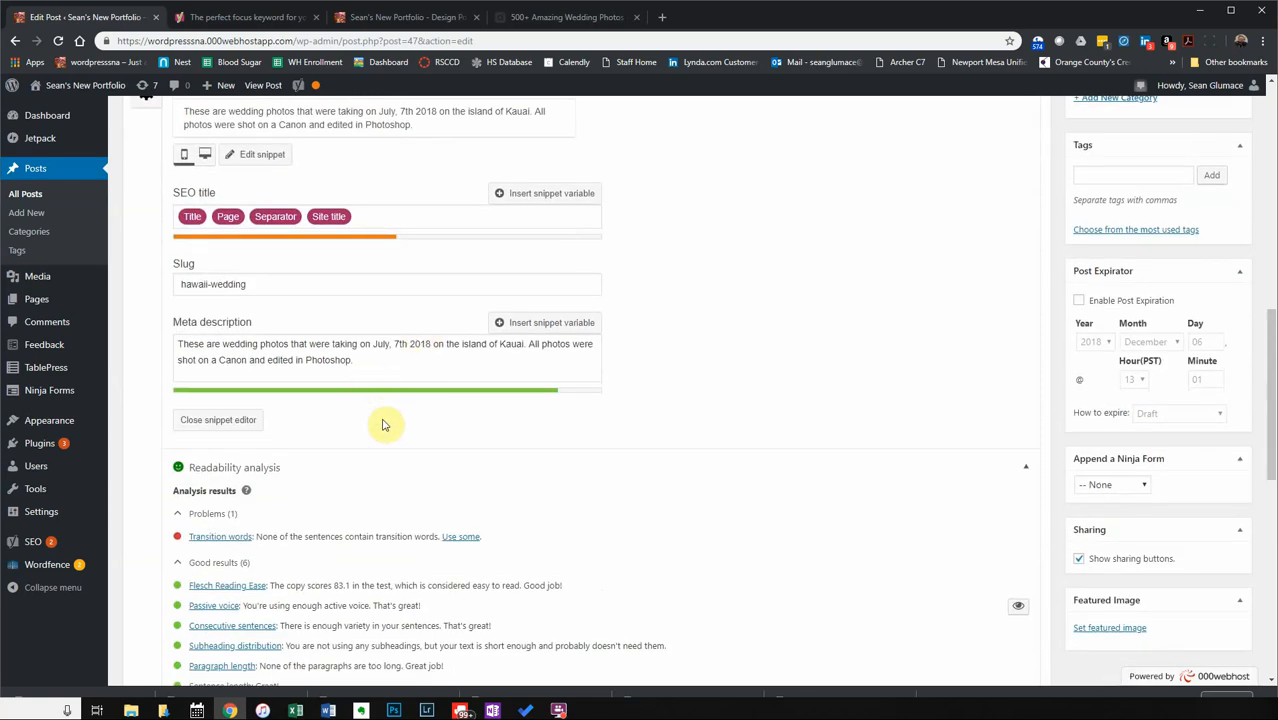
scroll(380, 420, "up", 2)
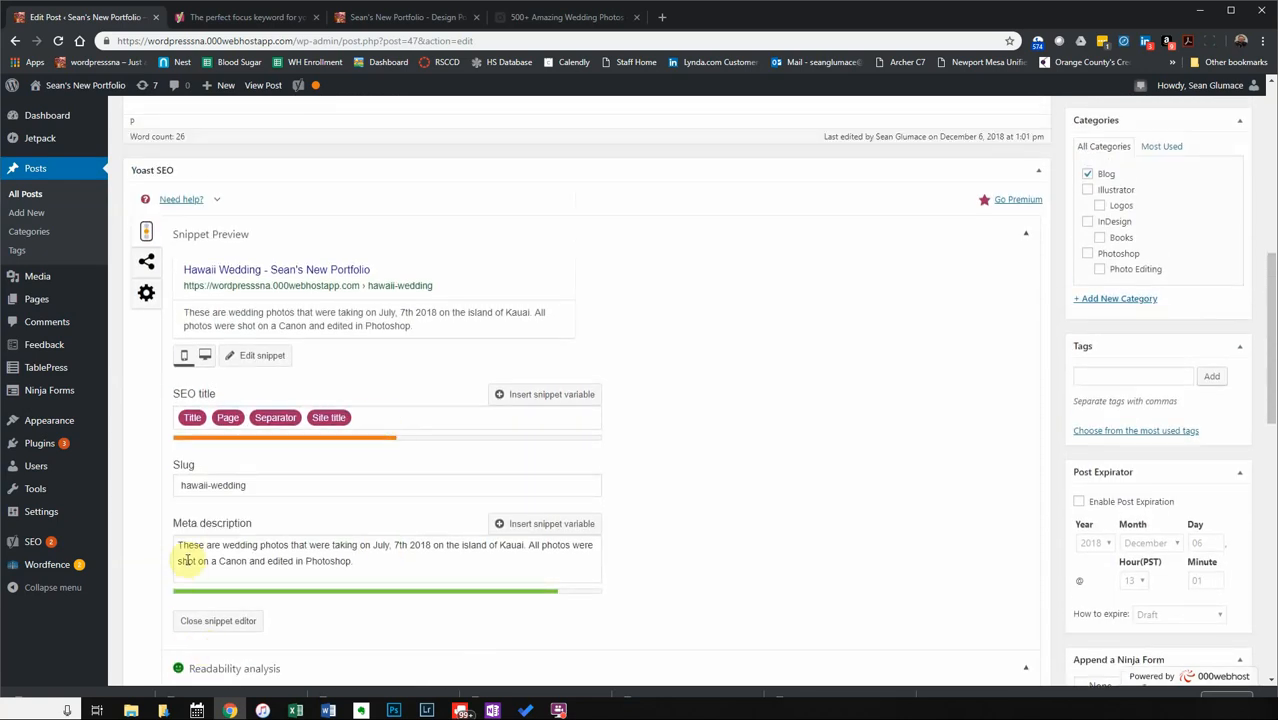
scroll(427, 562, "down", 6)
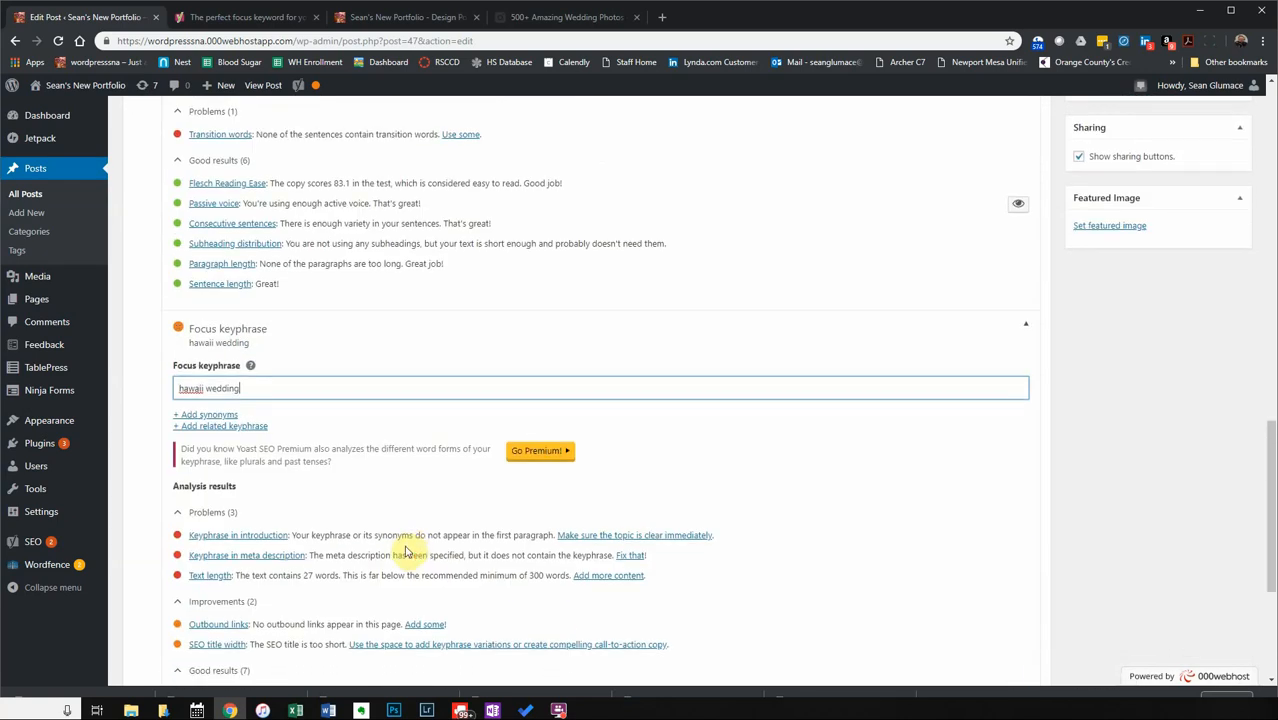
scroll(342, 580, "down", 3)
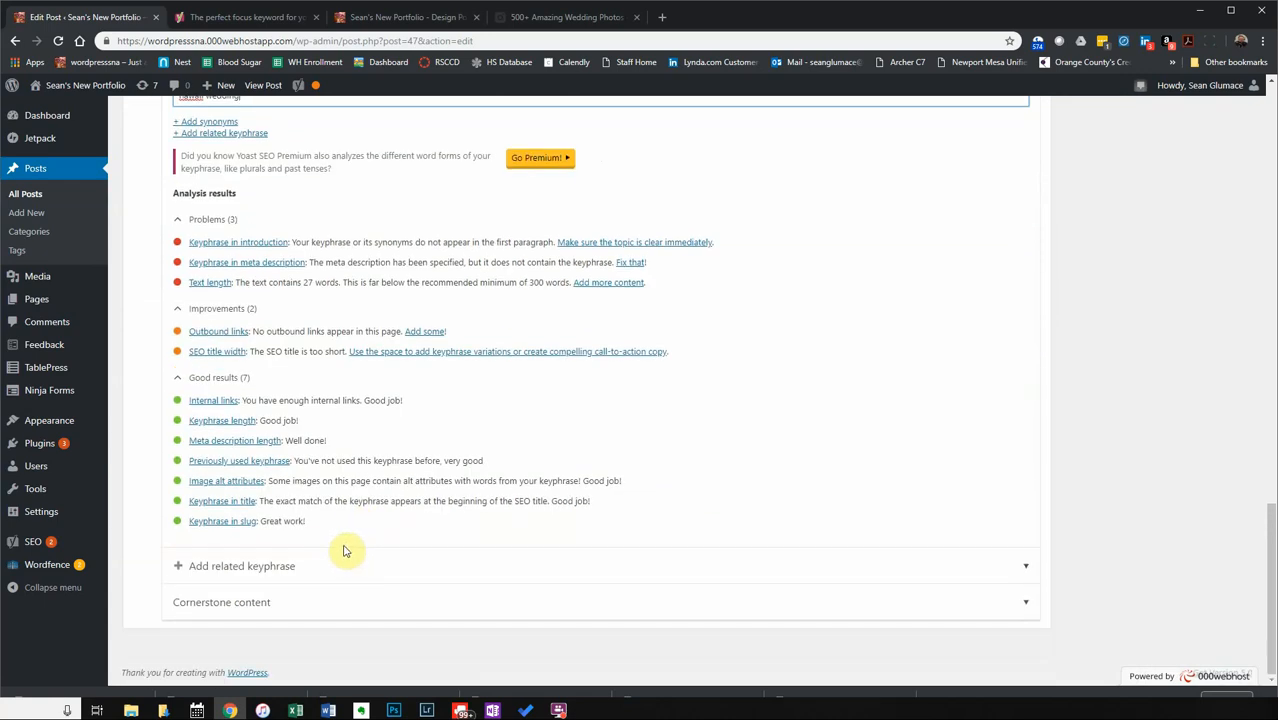
Expand the Cornerstone content settings and review them, leaving the post unmarked as cornerstone.
left_click(260, 604)
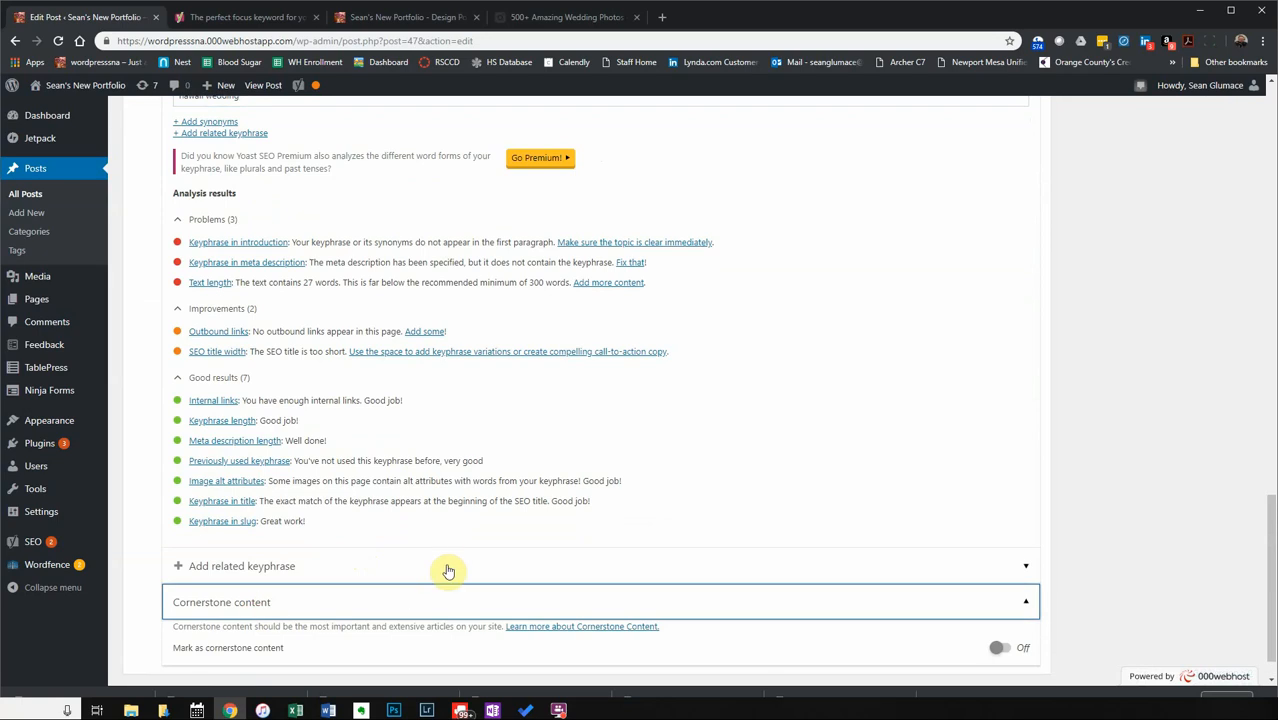
scroll(448, 571, "down", 1)
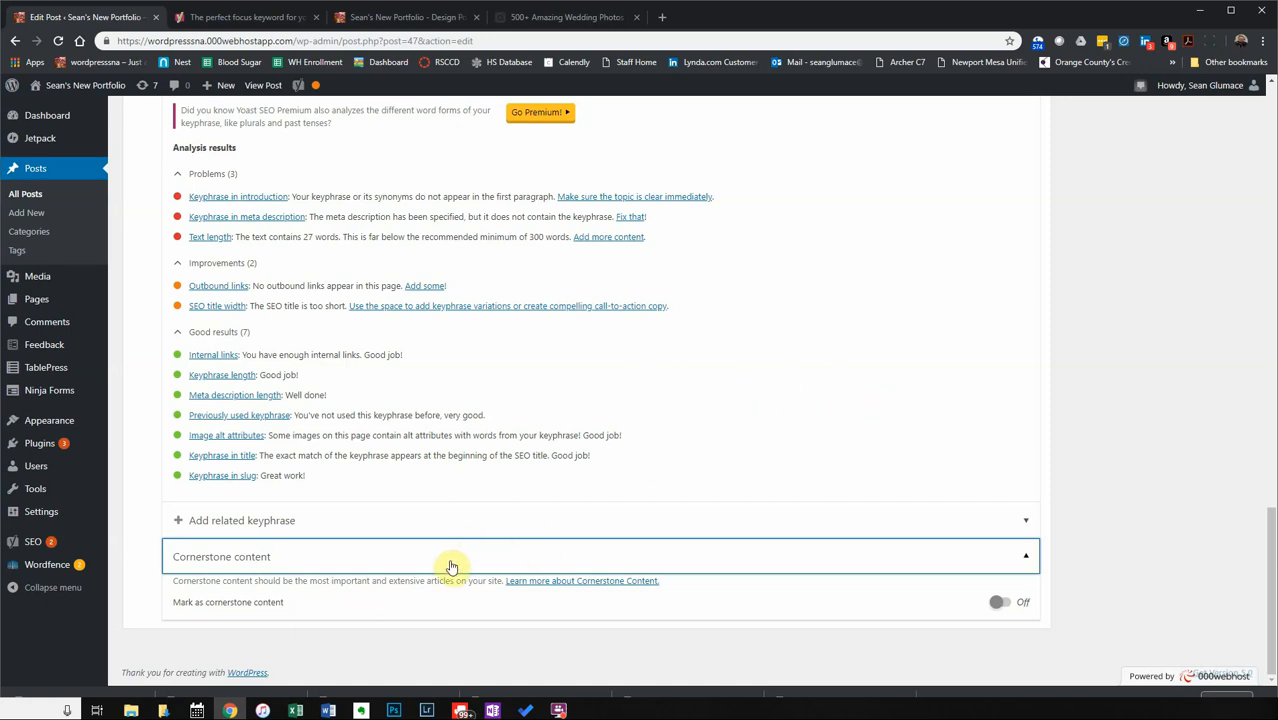
scroll(451, 567, "up", 5)
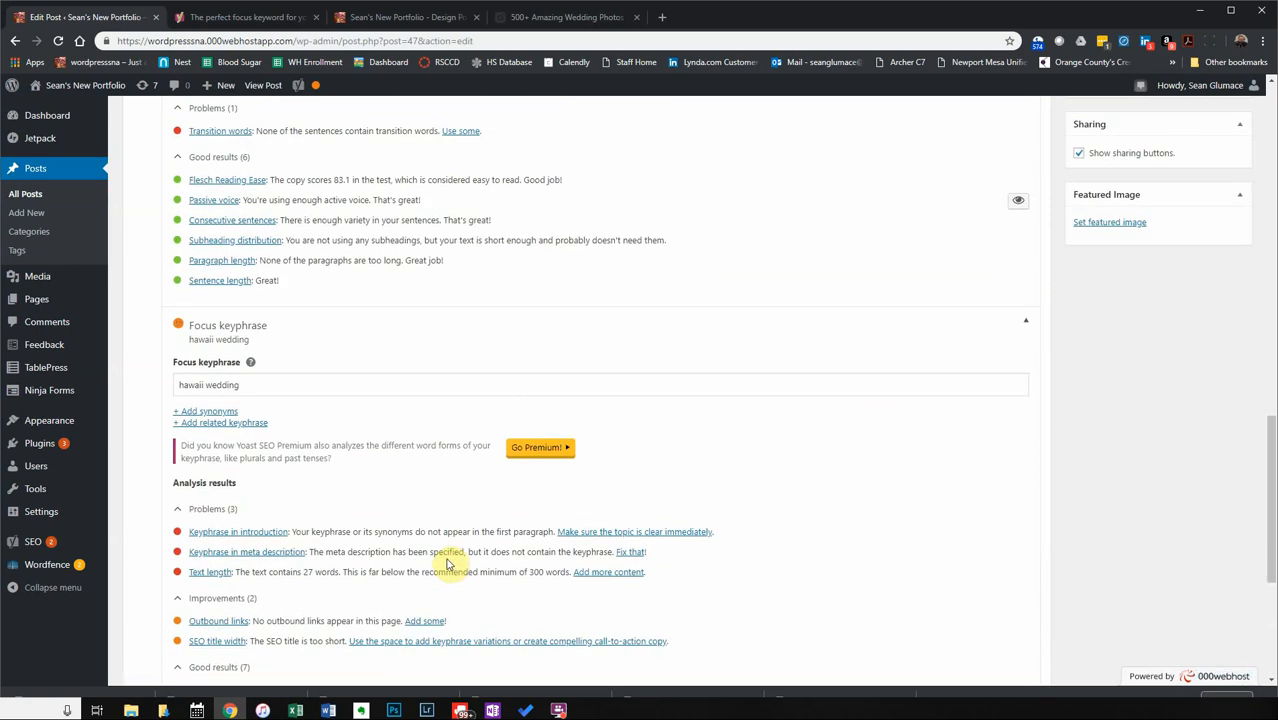
scroll(447, 566, "up", 12)
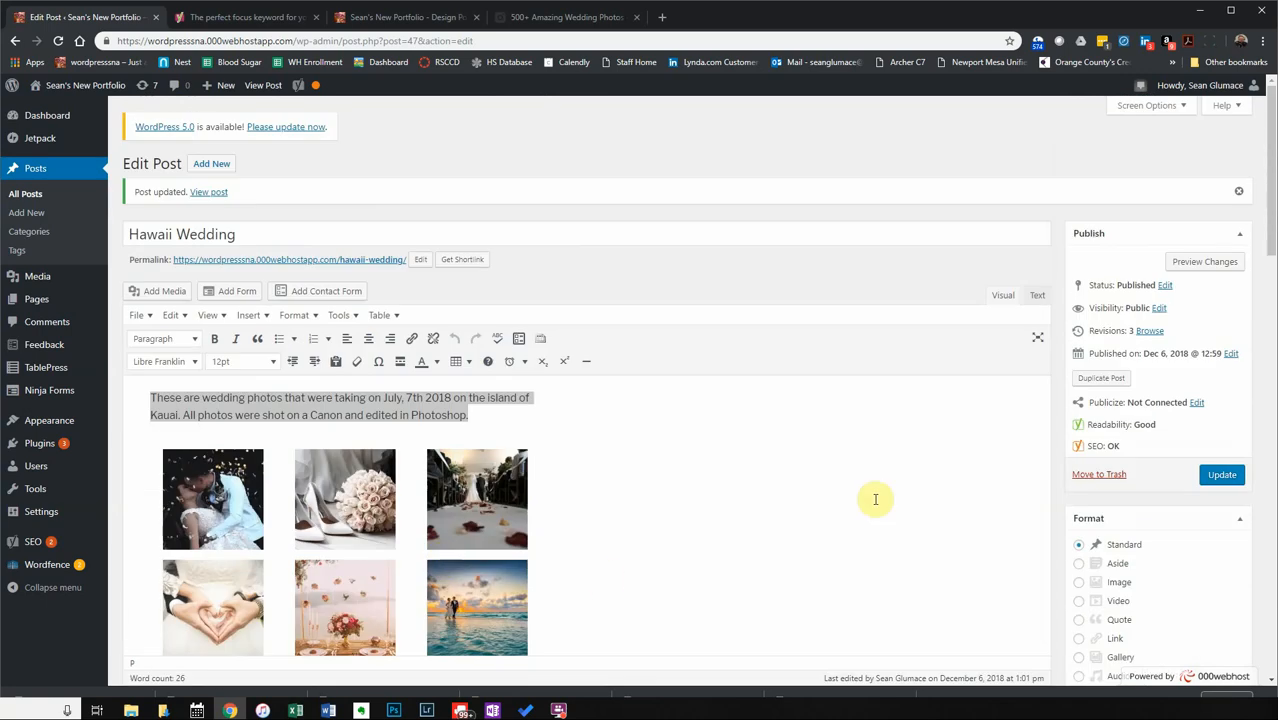
Update the Hawaii Wedding post, check the Yoast panel, then return to the focus keyword article.
left_click(1222, 476)
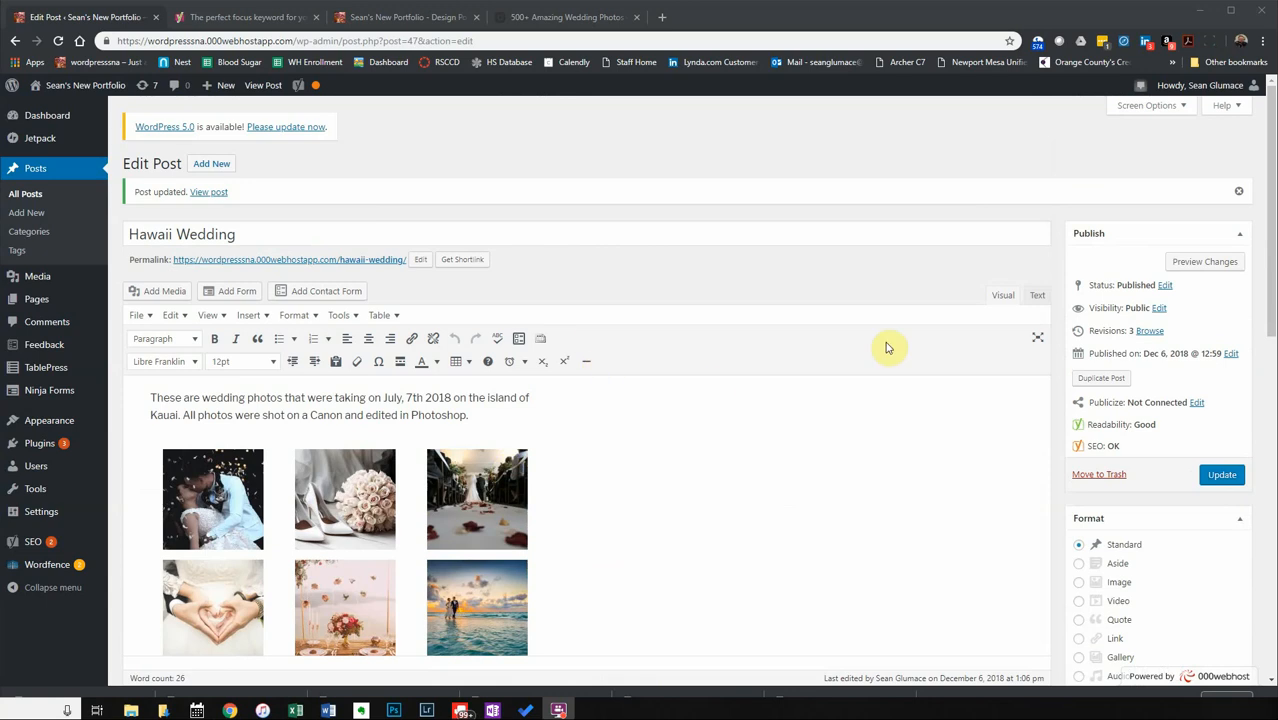
scroll(668, 465, "down", 5)
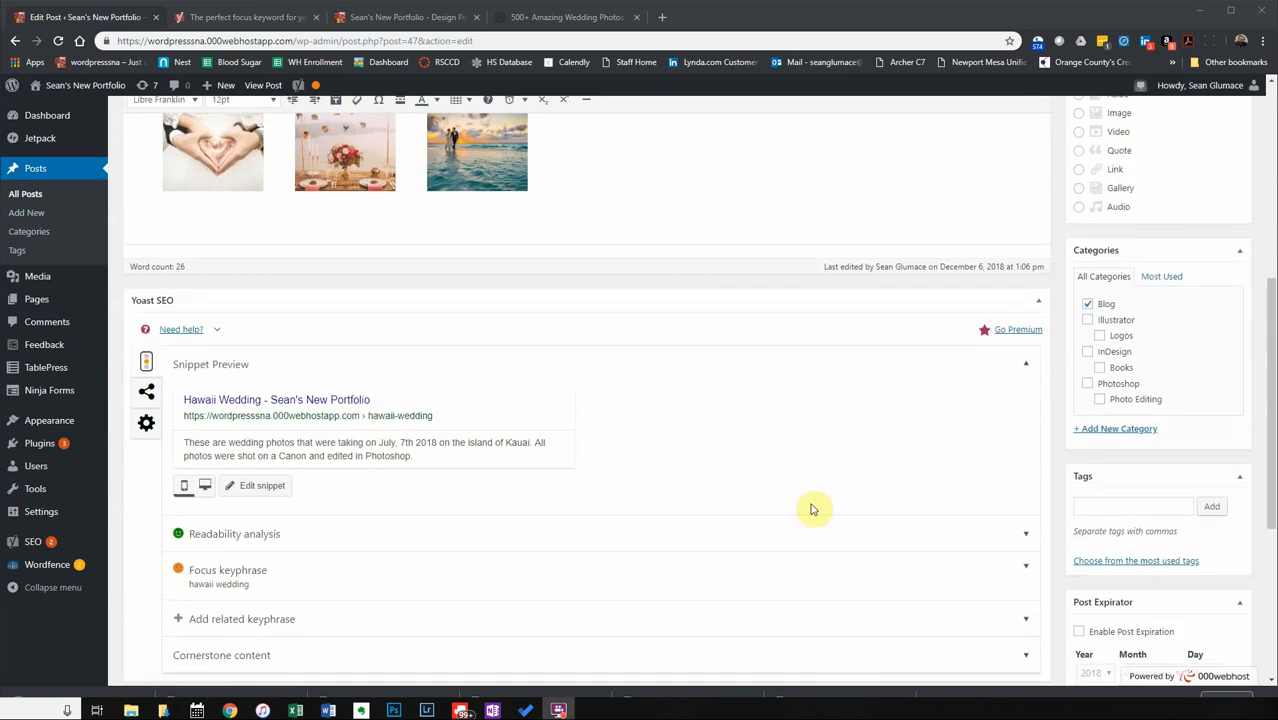
scroll(811, 509, "down", 2)
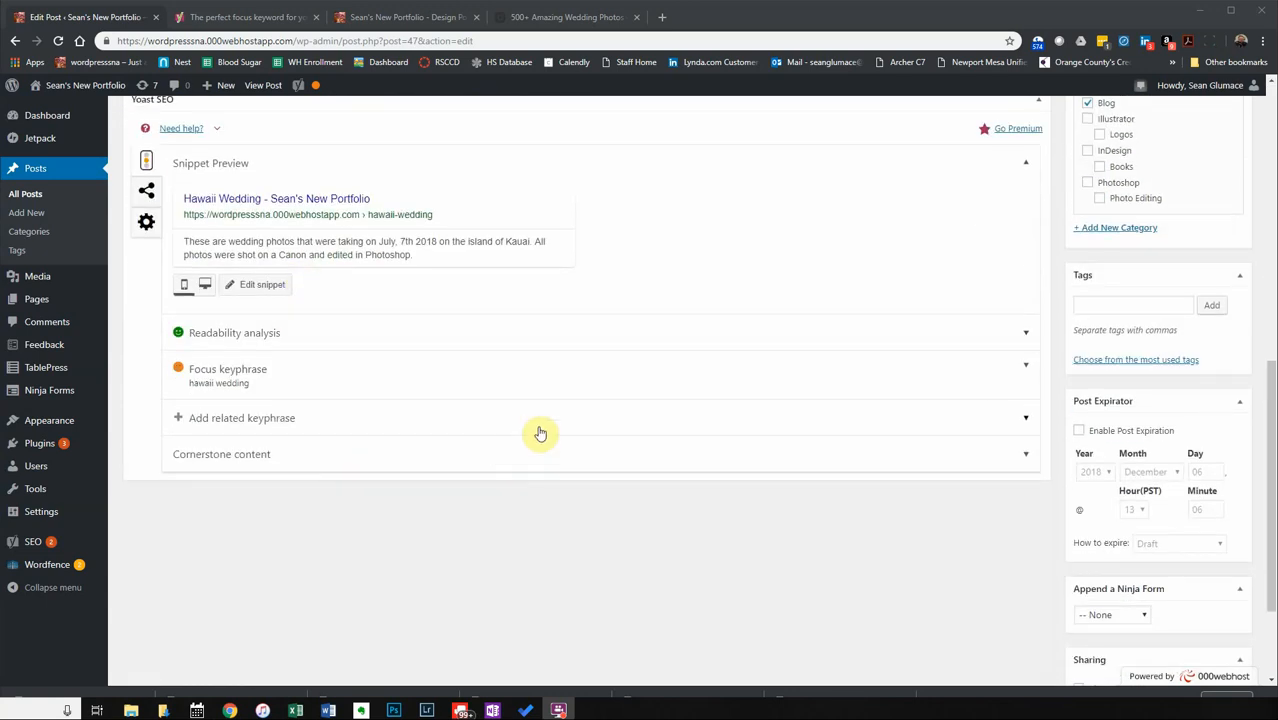
scroll(530, 392, "up", 2)
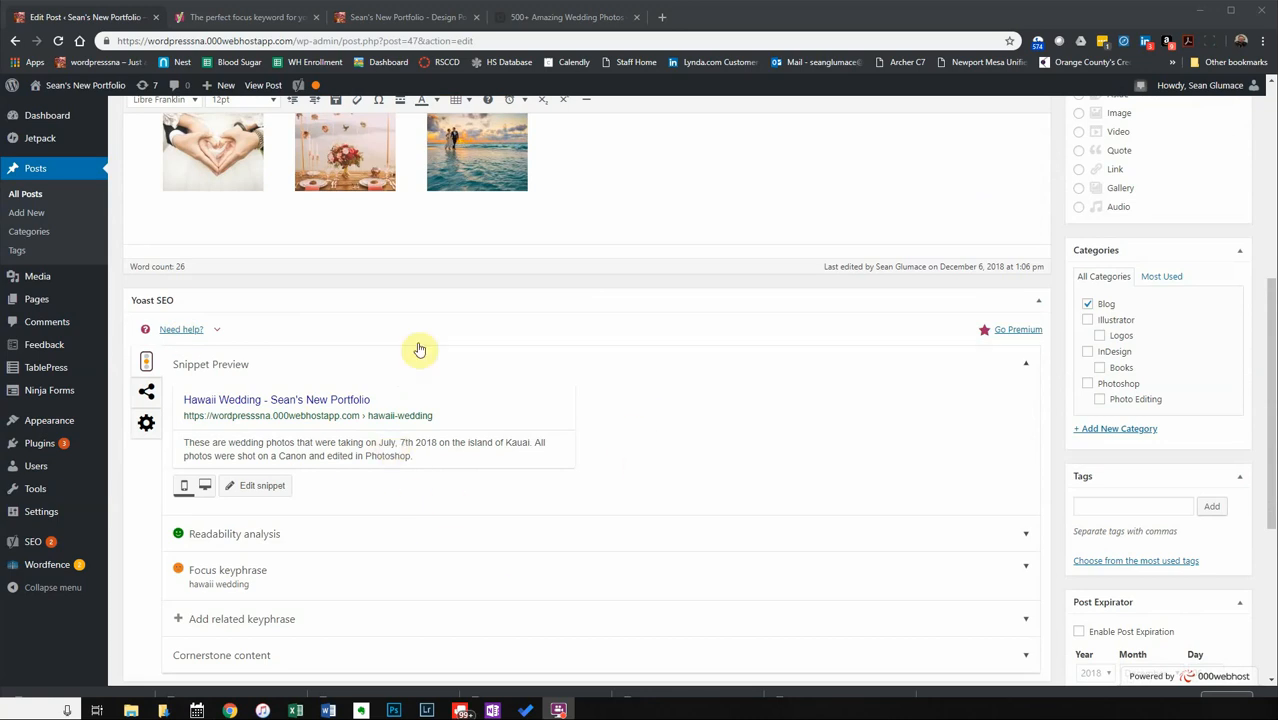
left_click(272, 17)
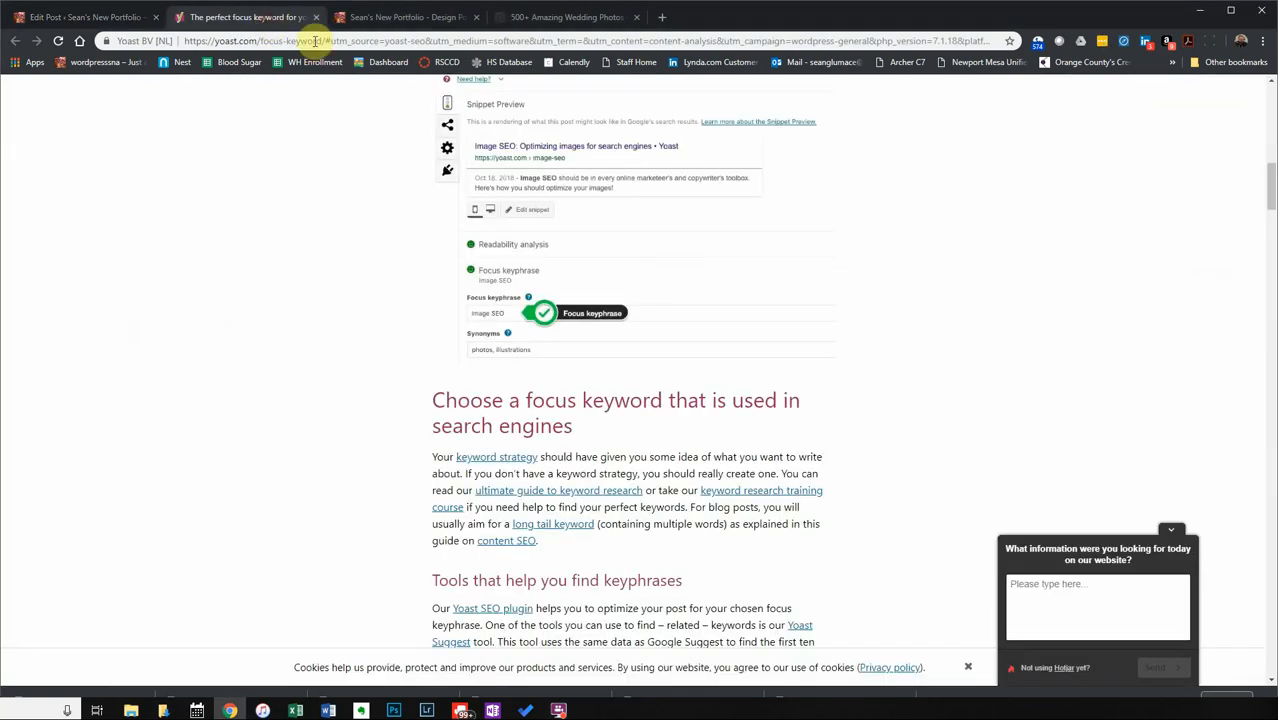
Collapse the Hotjar feedback box and close the Yoast focus keyword article tab.
scroll(516, 420, "up", 10)
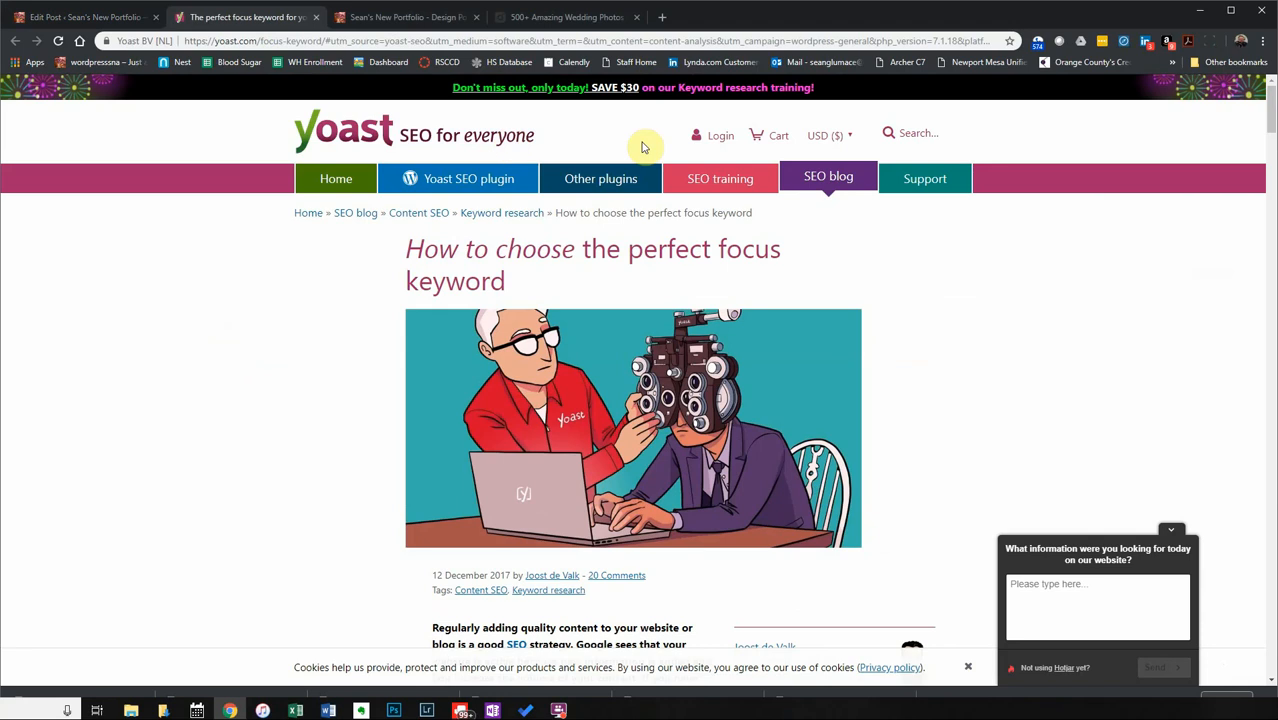
left_click(1171, 530)
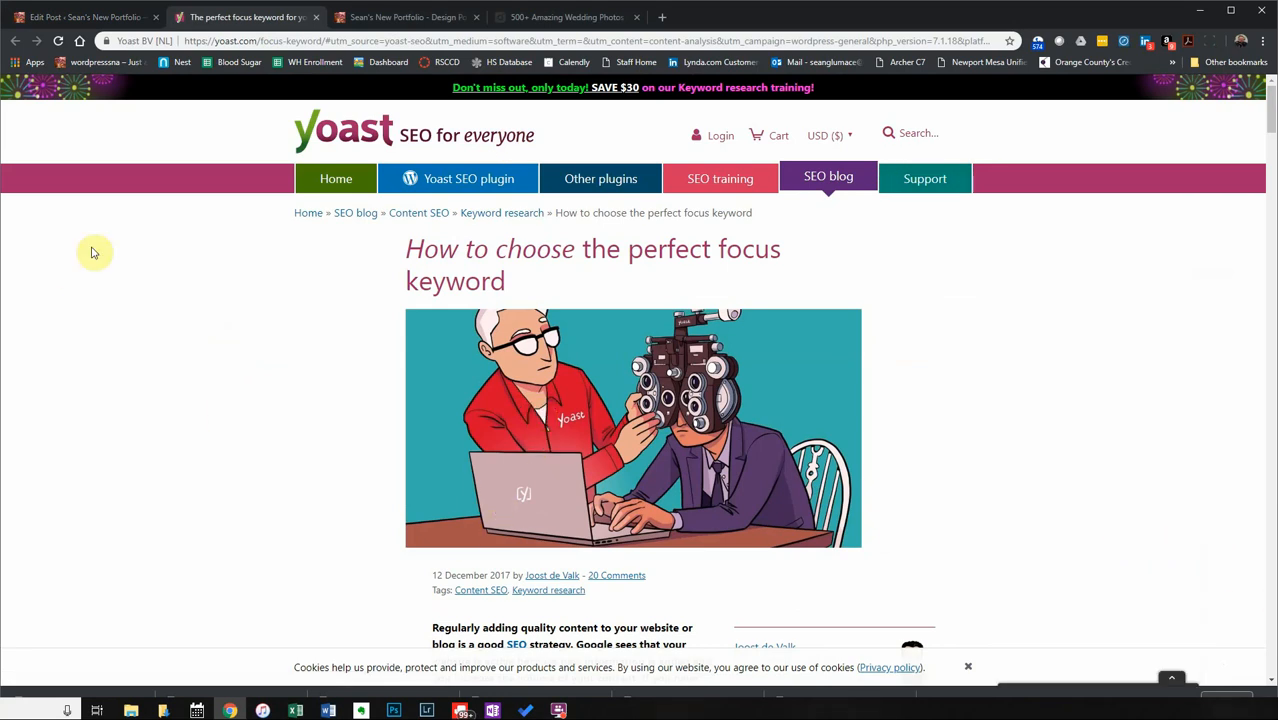
left_click(317, 17)
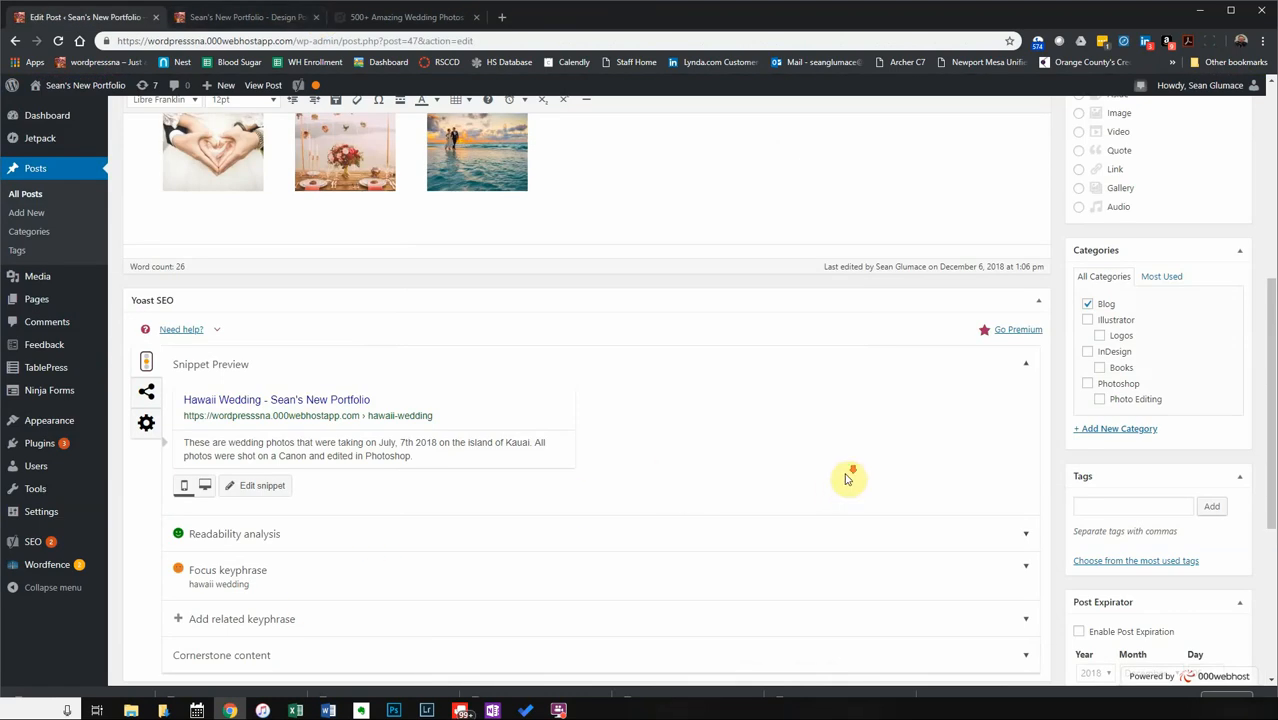
Keep the post status Published, open Visibility, then view the live circle gallery post.
scroll(845, 479, "down", 2)
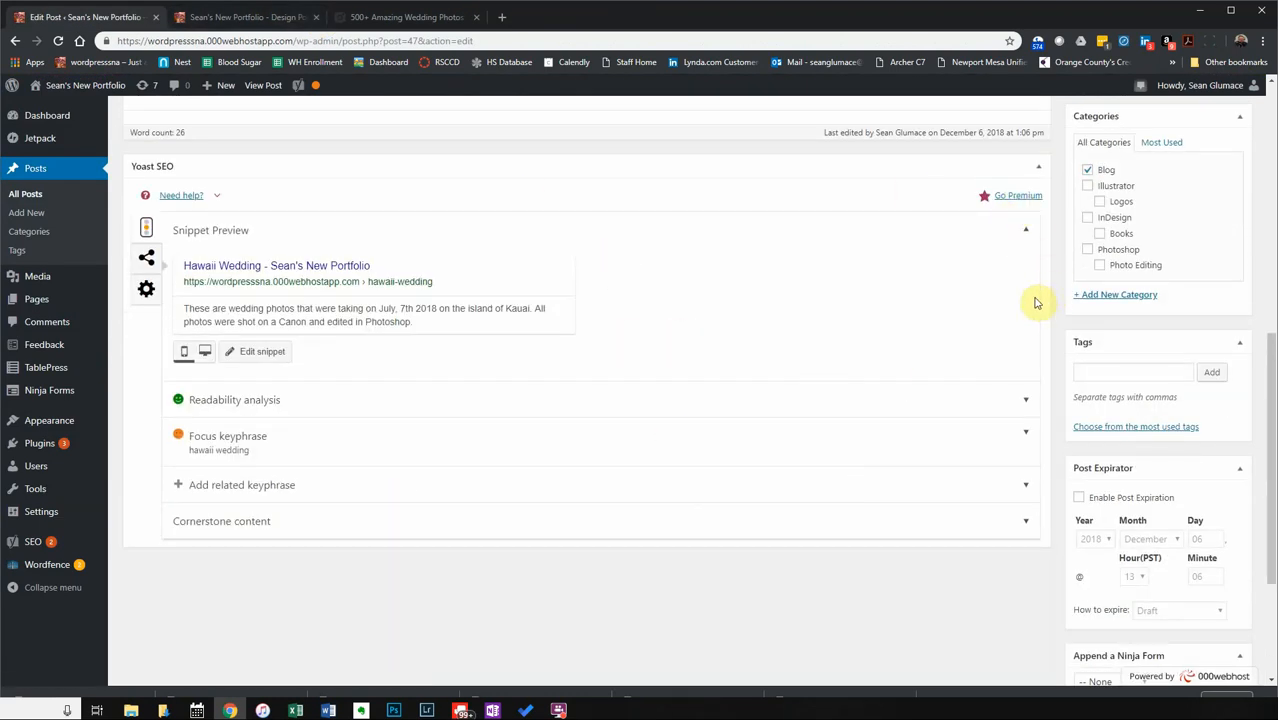
scroll(1105, 385, "up", 5)
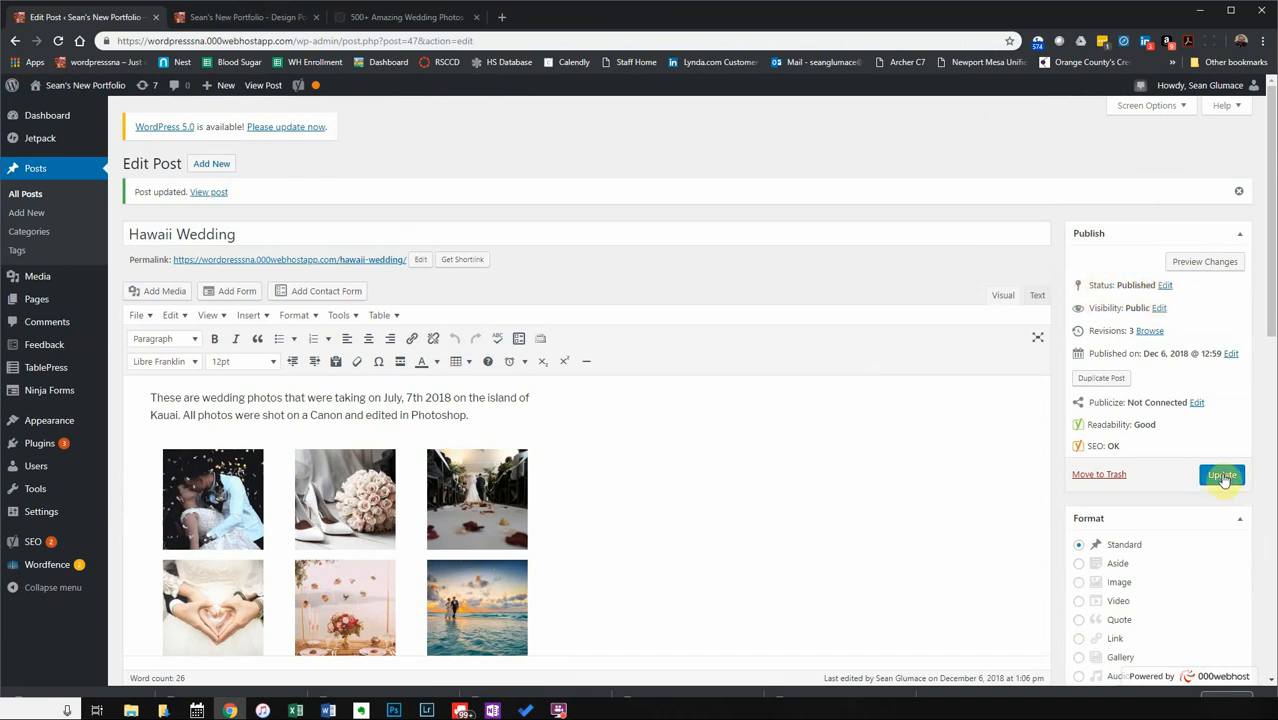
left_click(1165, 285)
left_click(1132, 306)
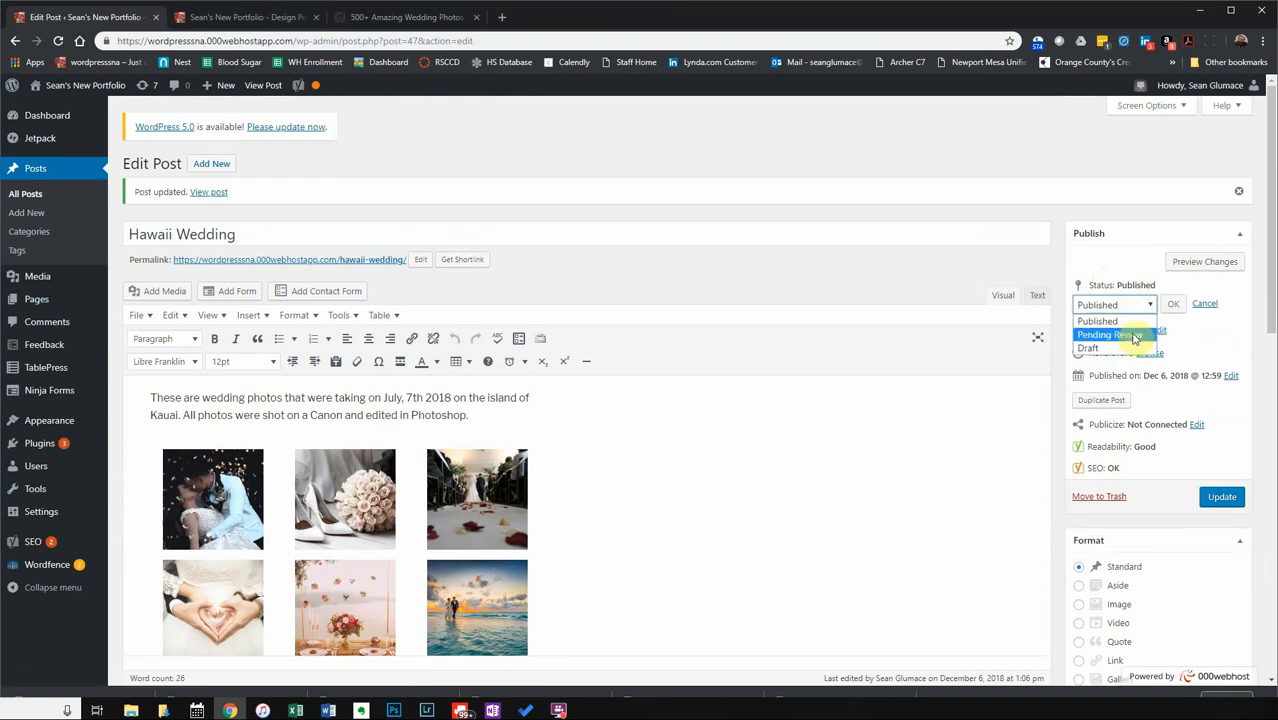
left_click(1101, 275)
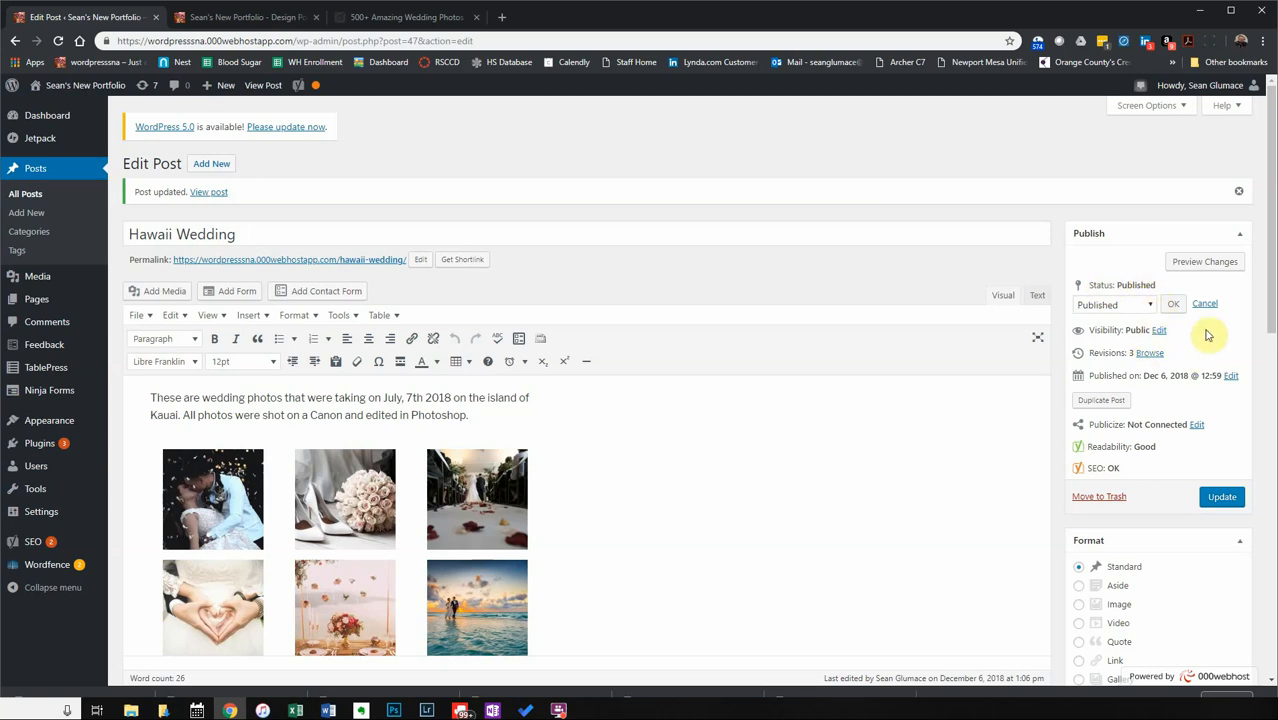
left_click(1205, 305)
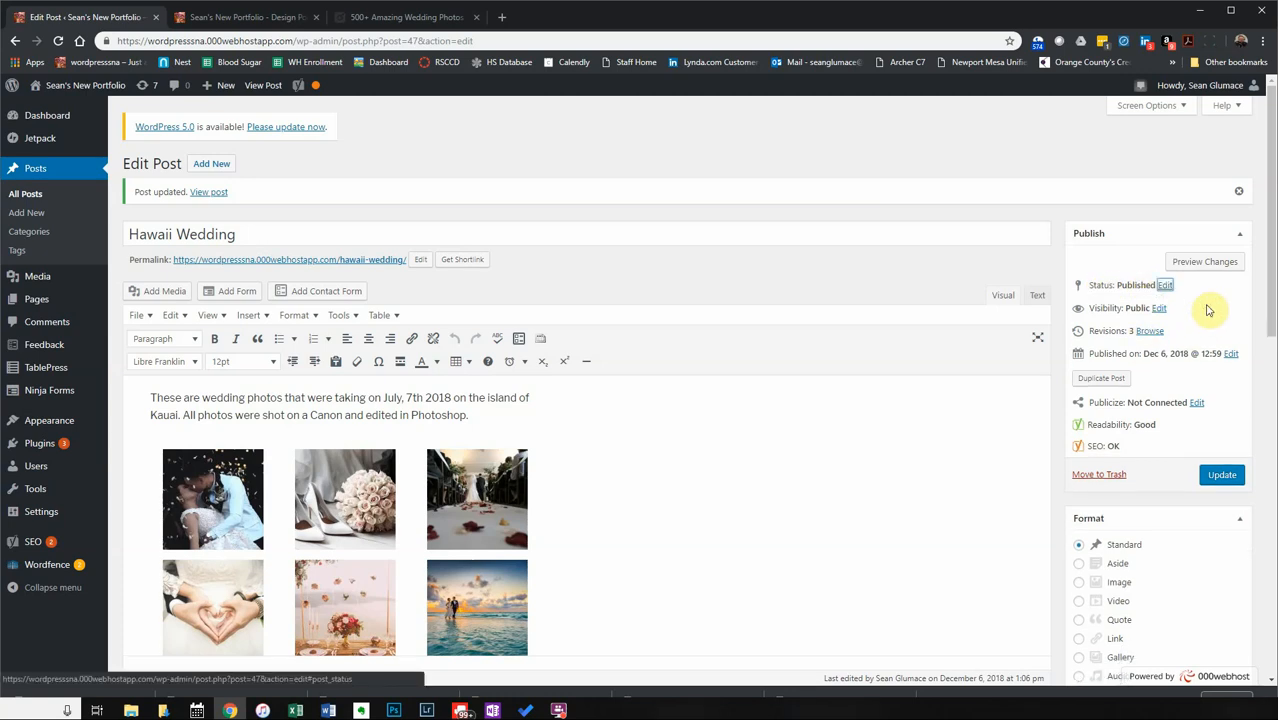
left_click(1160, 310)
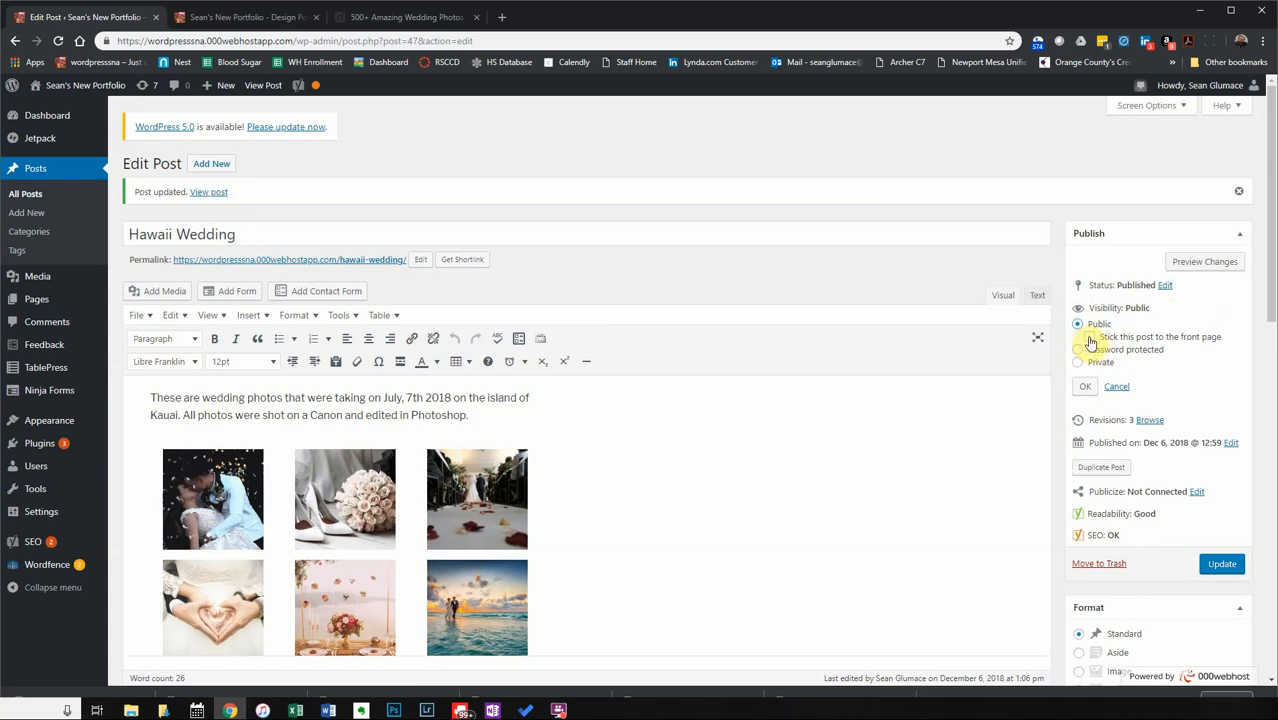
left_click(292, 17)
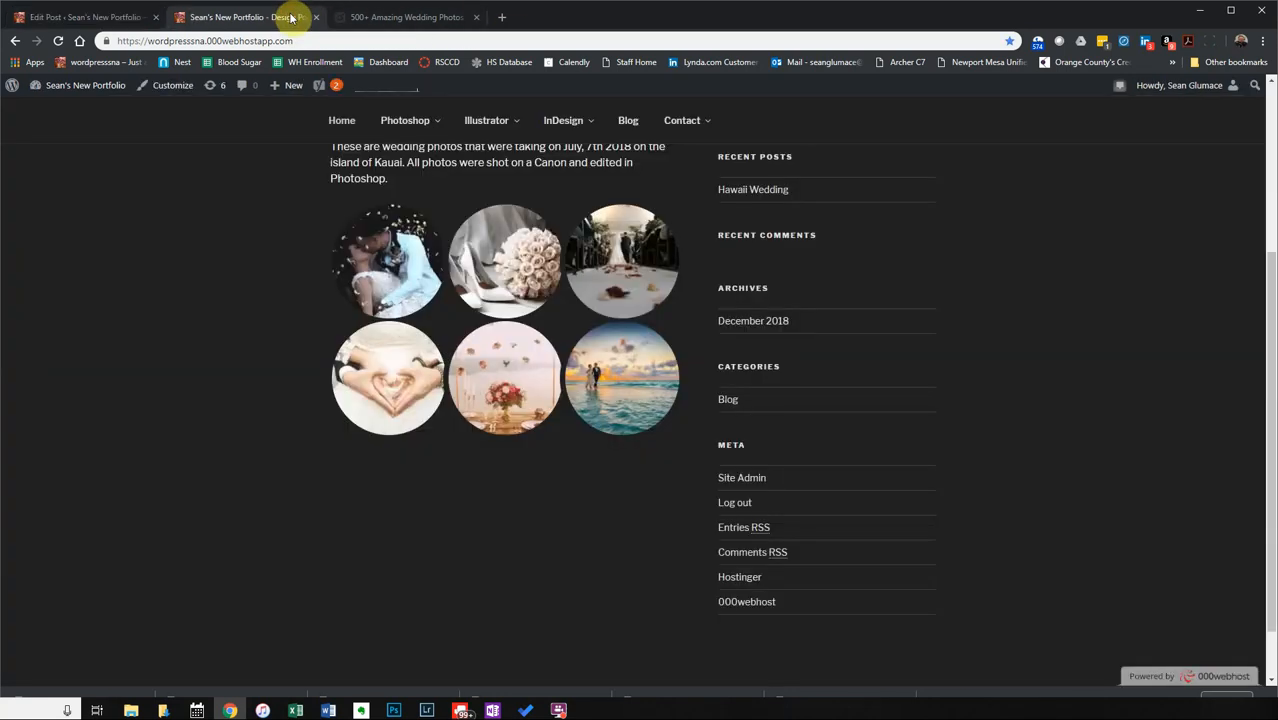
Leave the live Hawaii Wedding page and go back to the Edit Post tab.
scroll(340, 470, "up", 5)
left_click(50, 18)
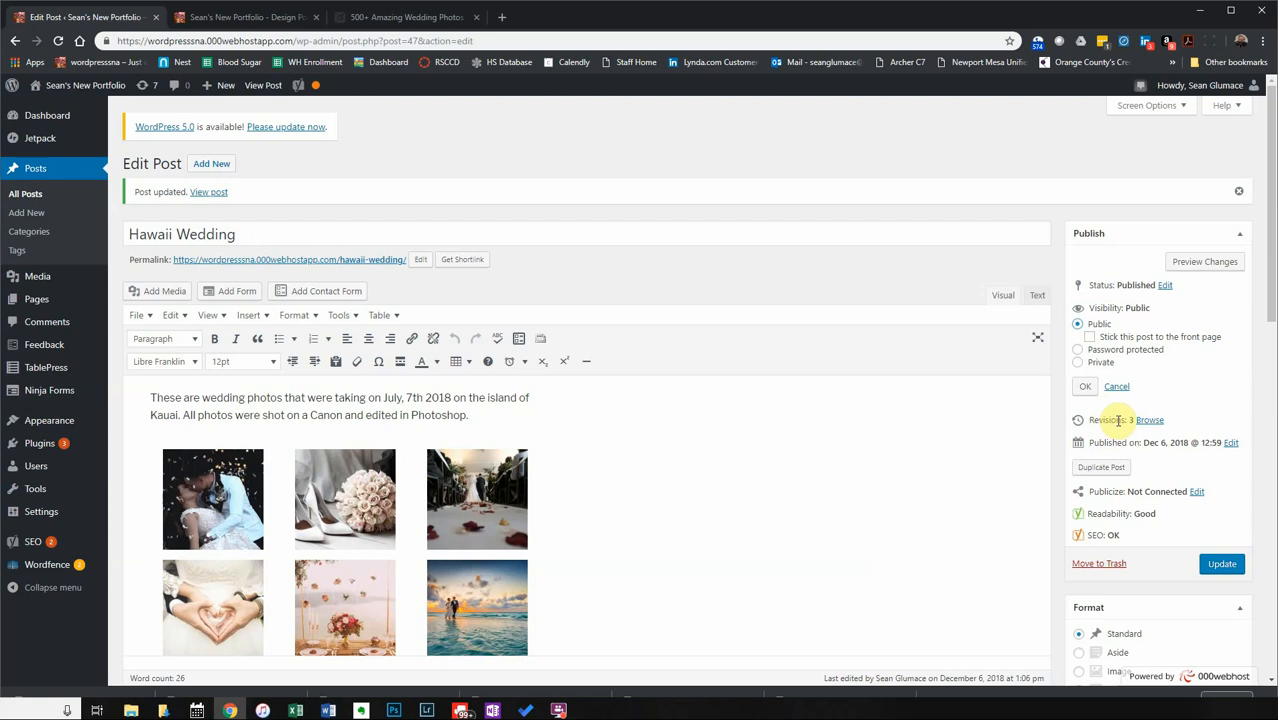
Open Revisions in a new tab and compare revisions showing the added type="circle" gallery setting.
right_click(1150, 421)
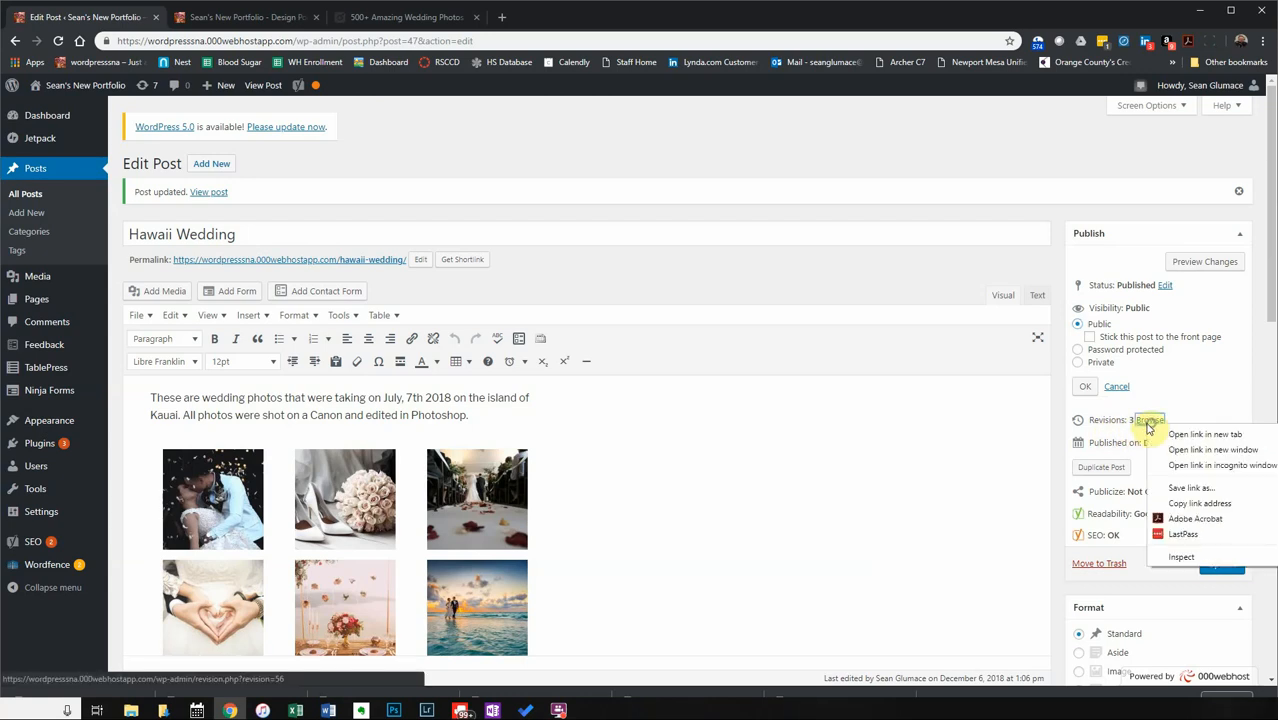
left_click(1175, 428)
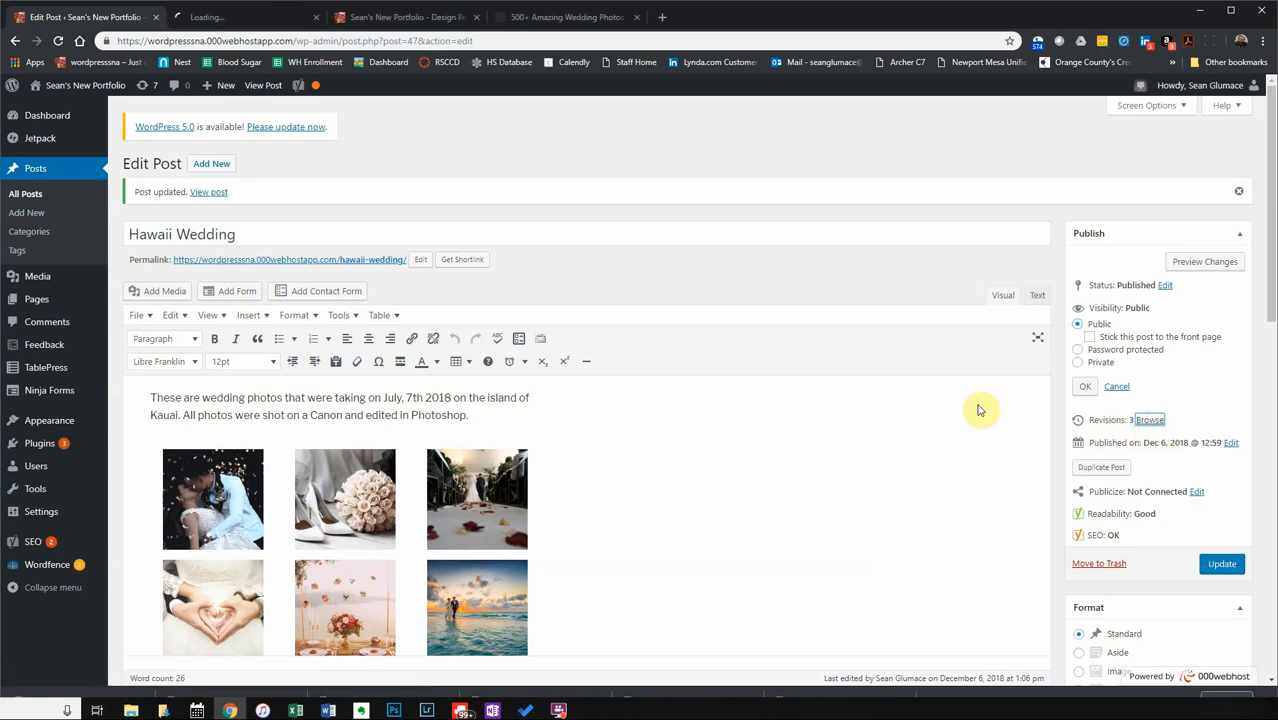
left_click(214, 17)
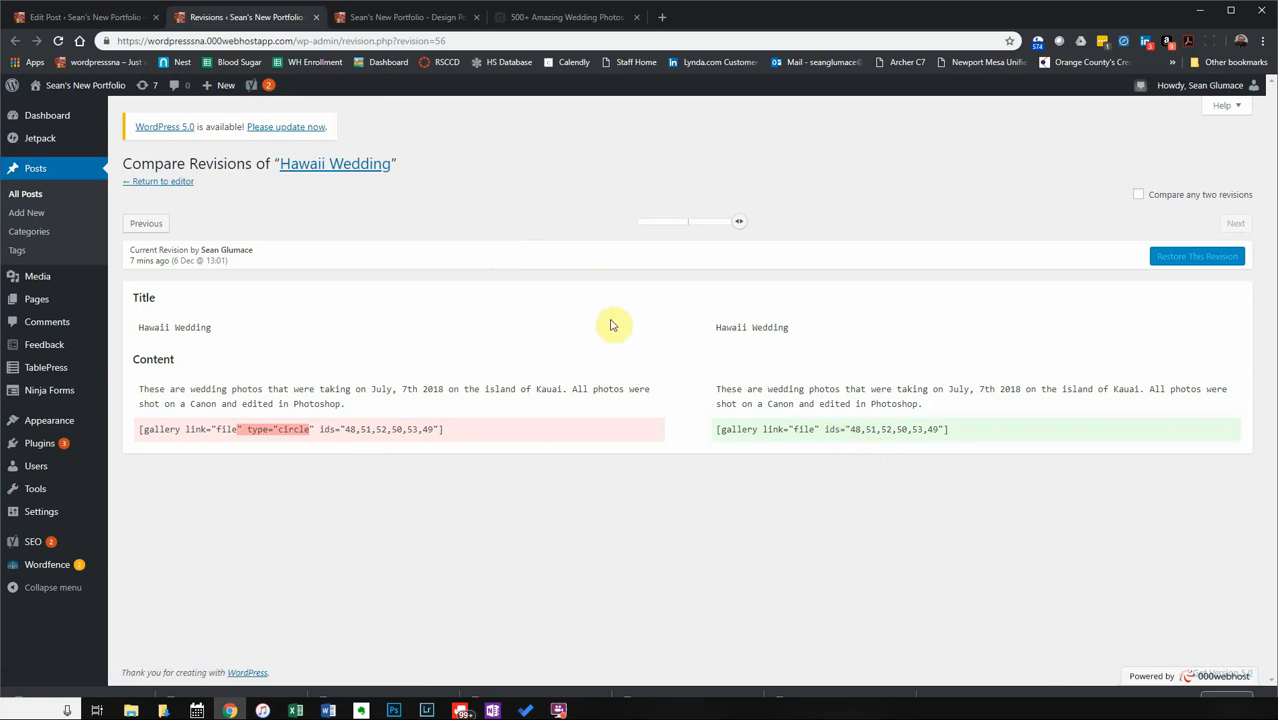
left_click_drag(740, 224, 557, 242)
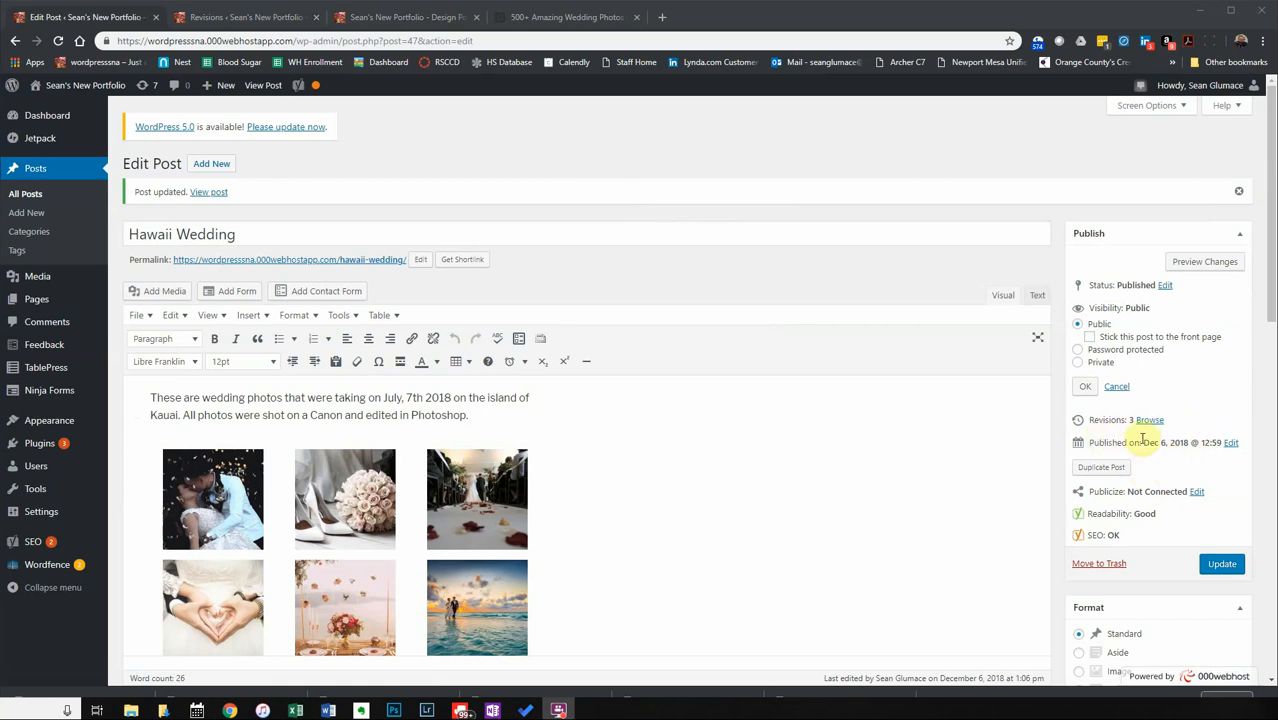
Review the Publicize options and close them with no social sharing connected.
scroll(1145, 430, "down", 2)
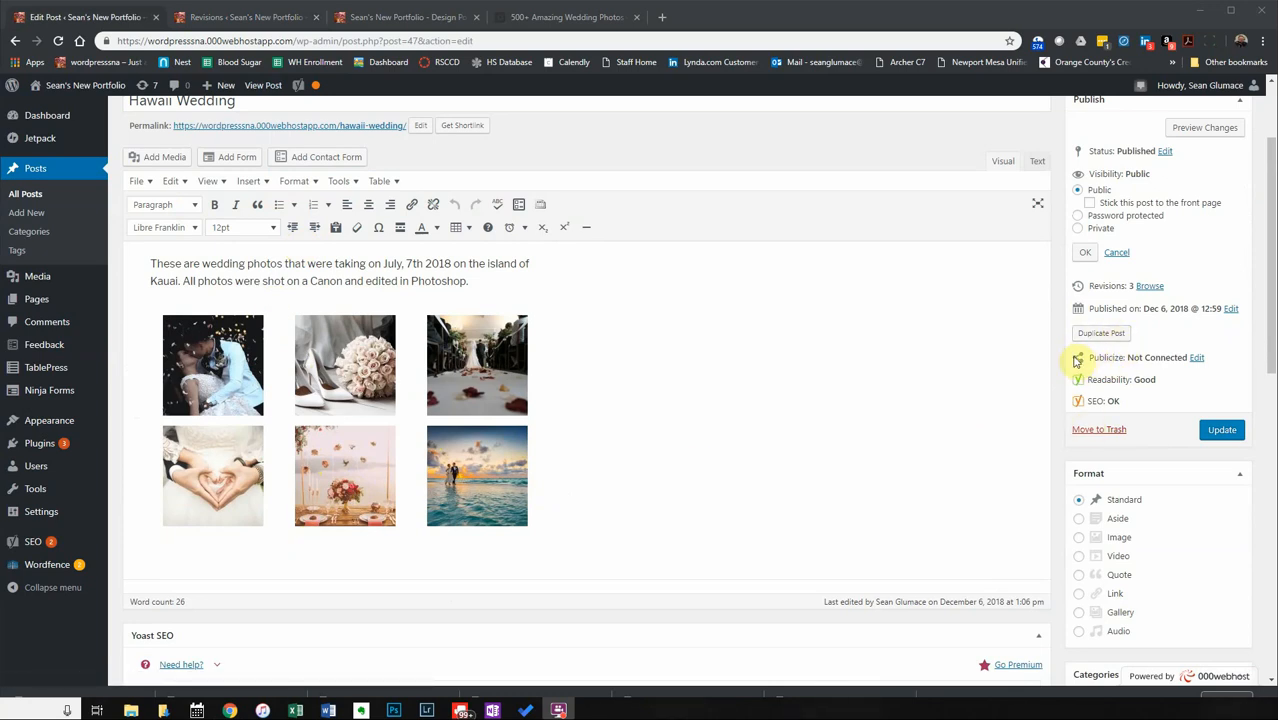
left_click(1197, 358)
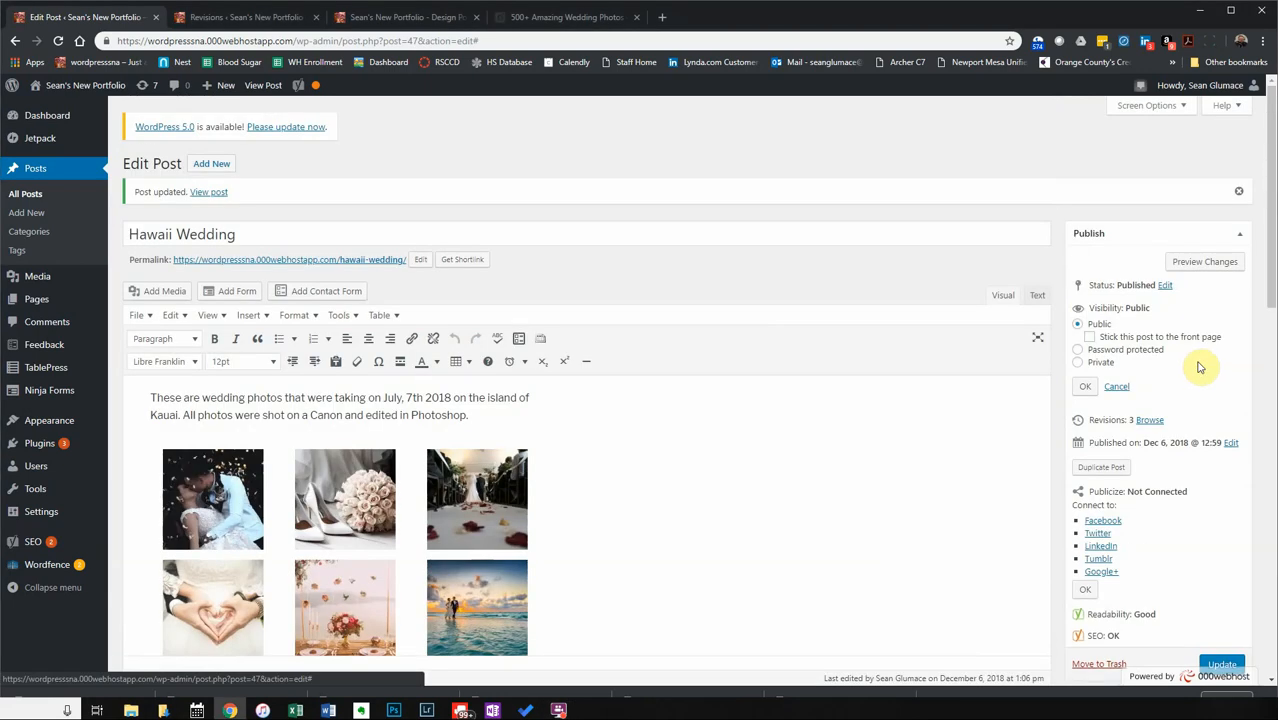
scroll(1201, 571, "down", 2)
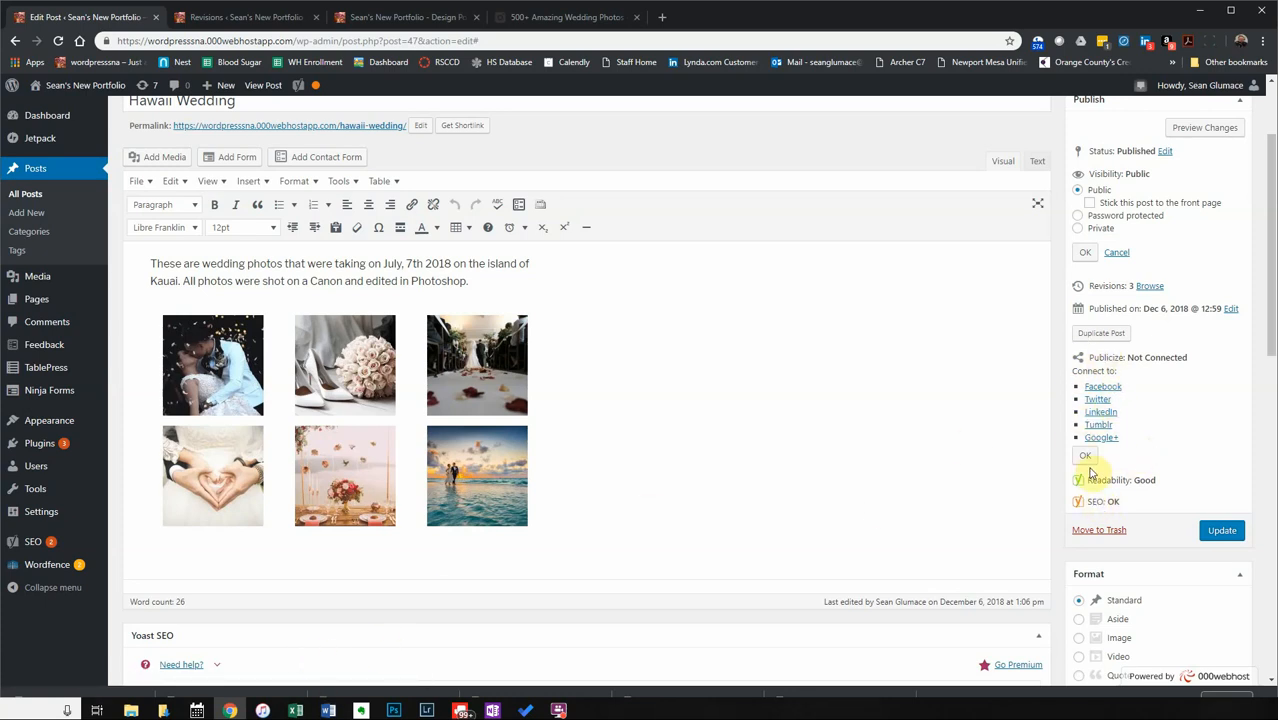
scroll(1124, 375, "up", 2)
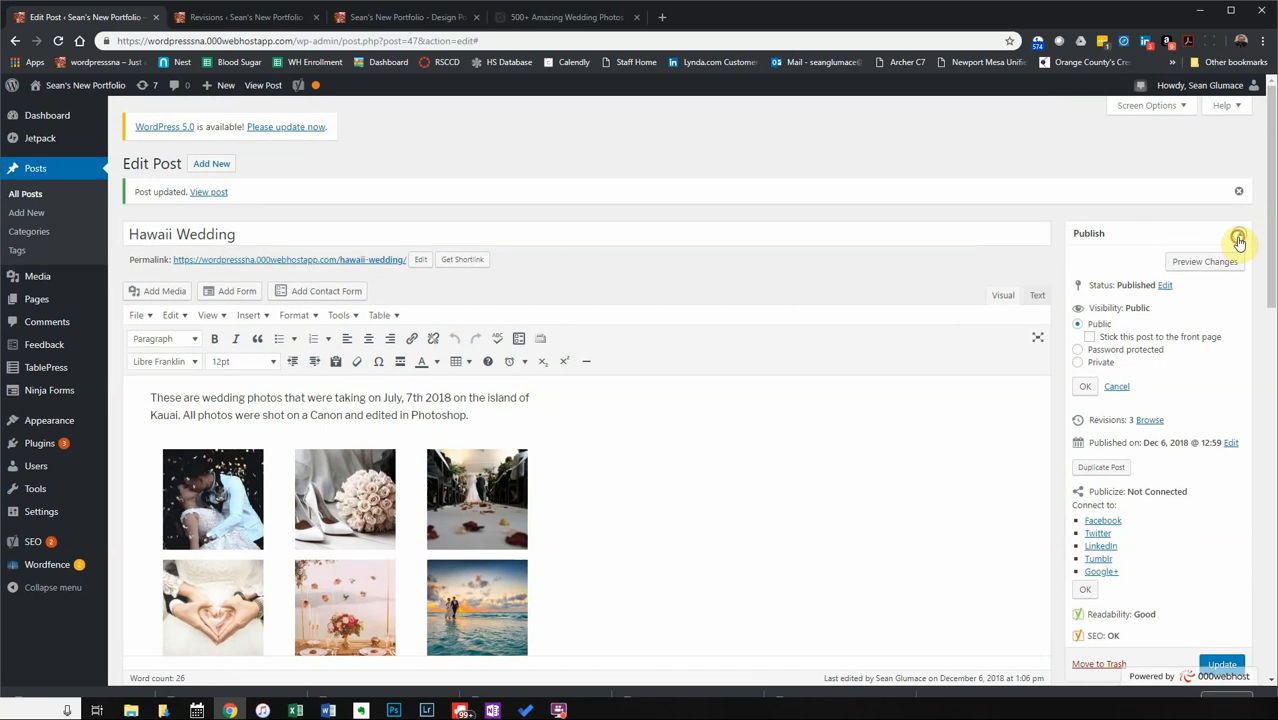
left_click(1238, 241)
left_click(1238, 241)
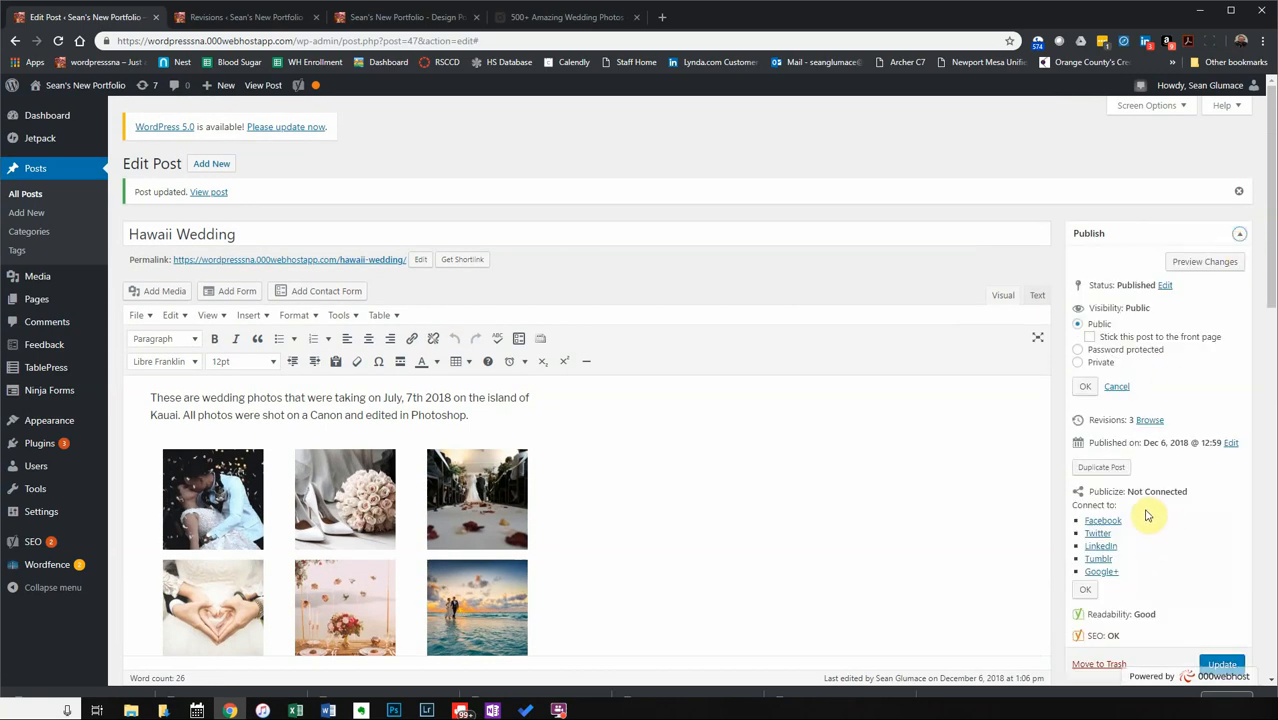
left_click(1086, 589)
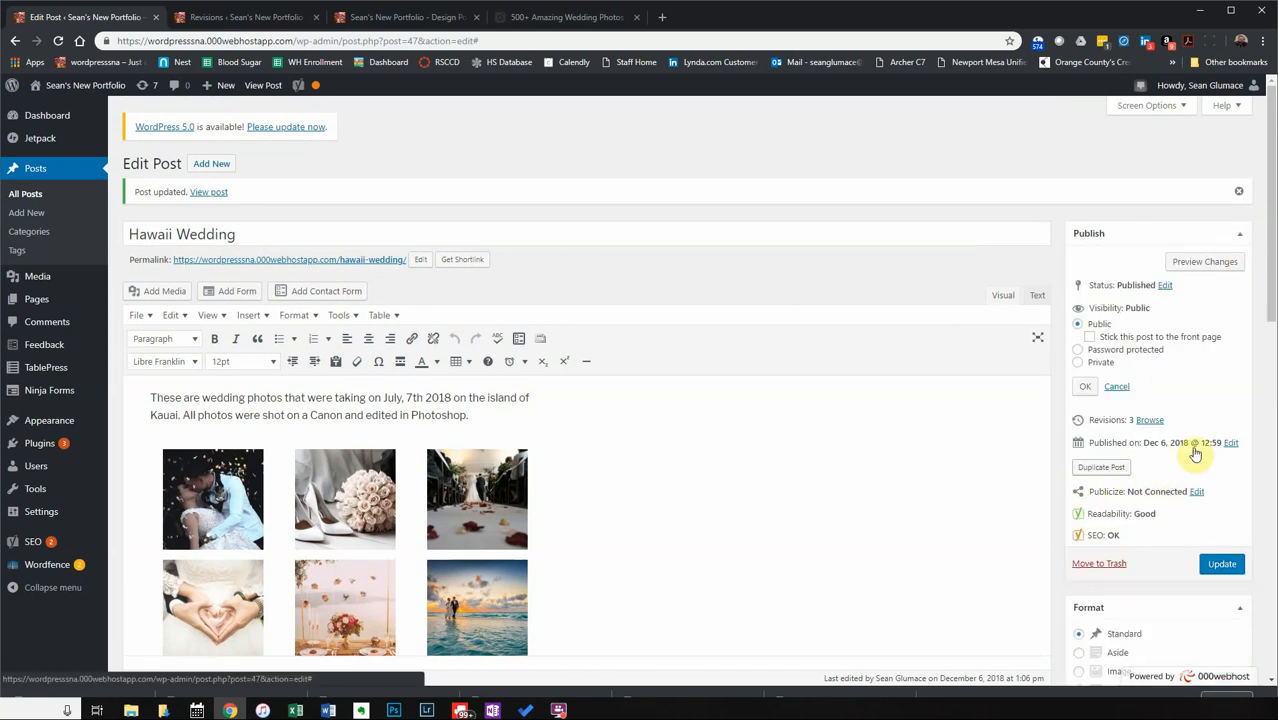
Confirm the post's visibility as Public and update the Hawaii Wedding post.
left_click(1080, 386)
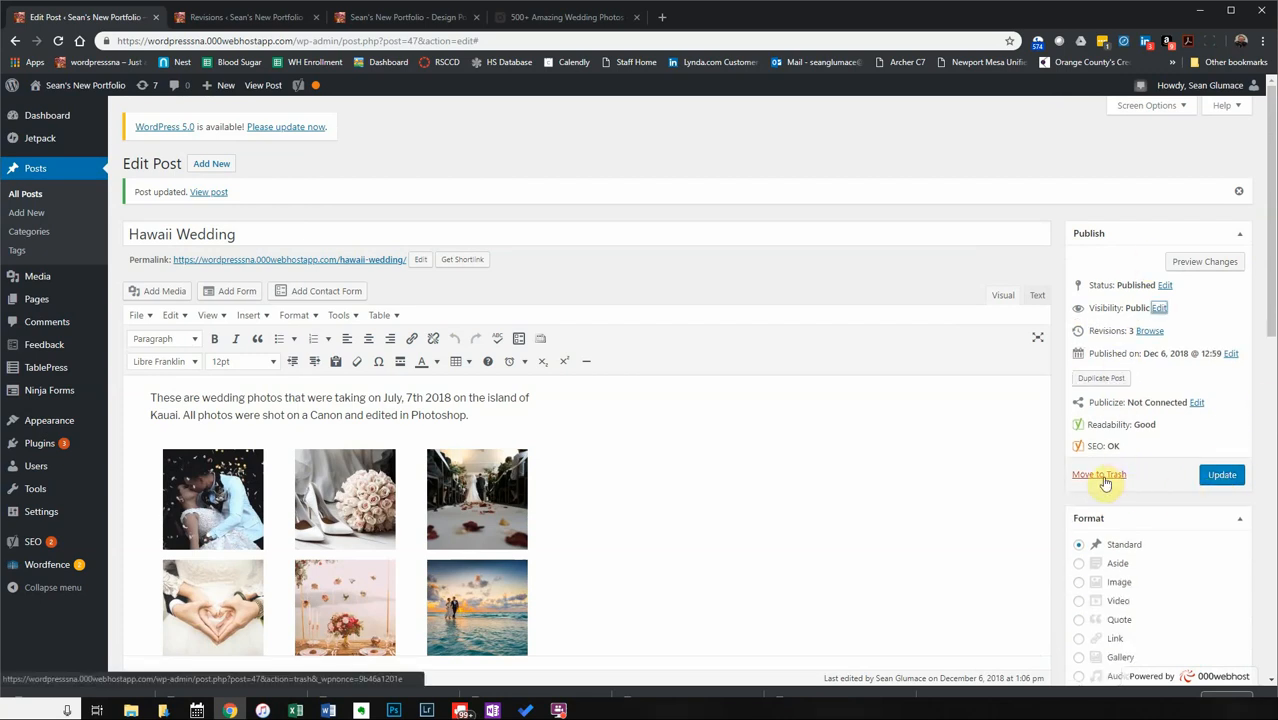
left_click(1224, 474)
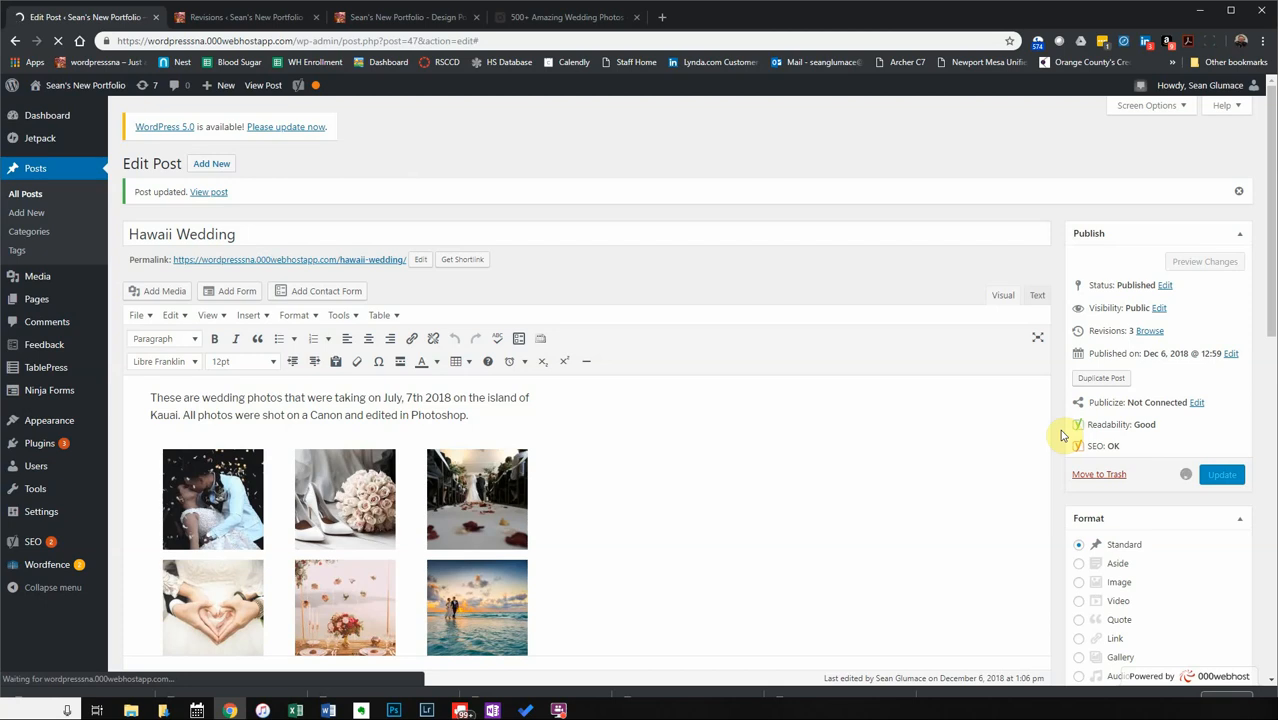
scroll(1060, 488, "down", 2)
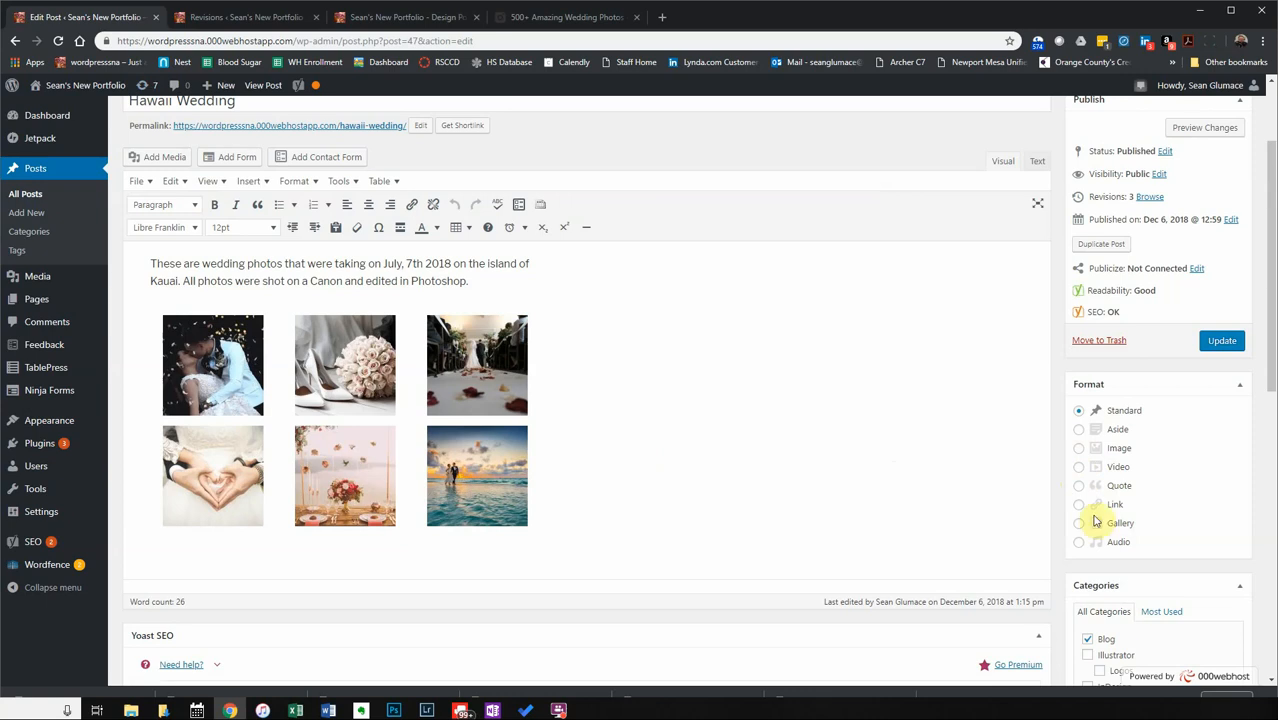
Collapse the post Format box, leaving the format Standard.
left_click(1241, 393)
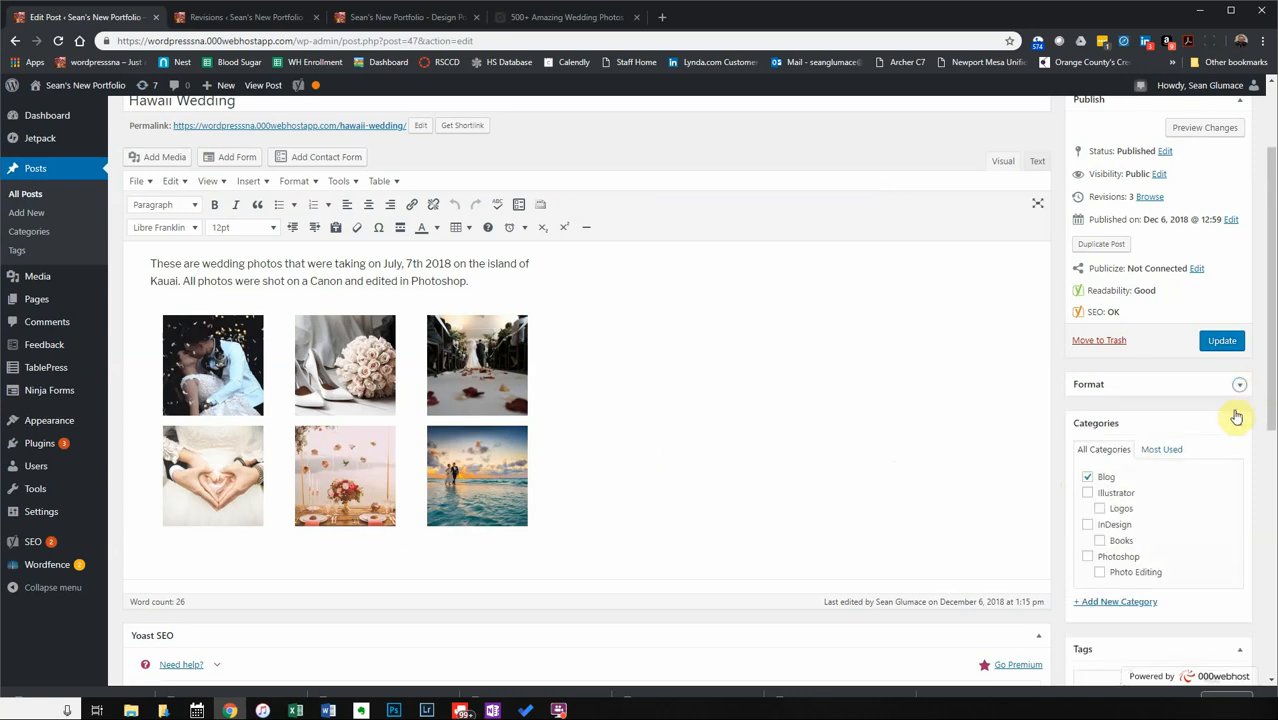
scroll(1150, 512, "down", 2)
scroll(1148, 514, "down", 3)
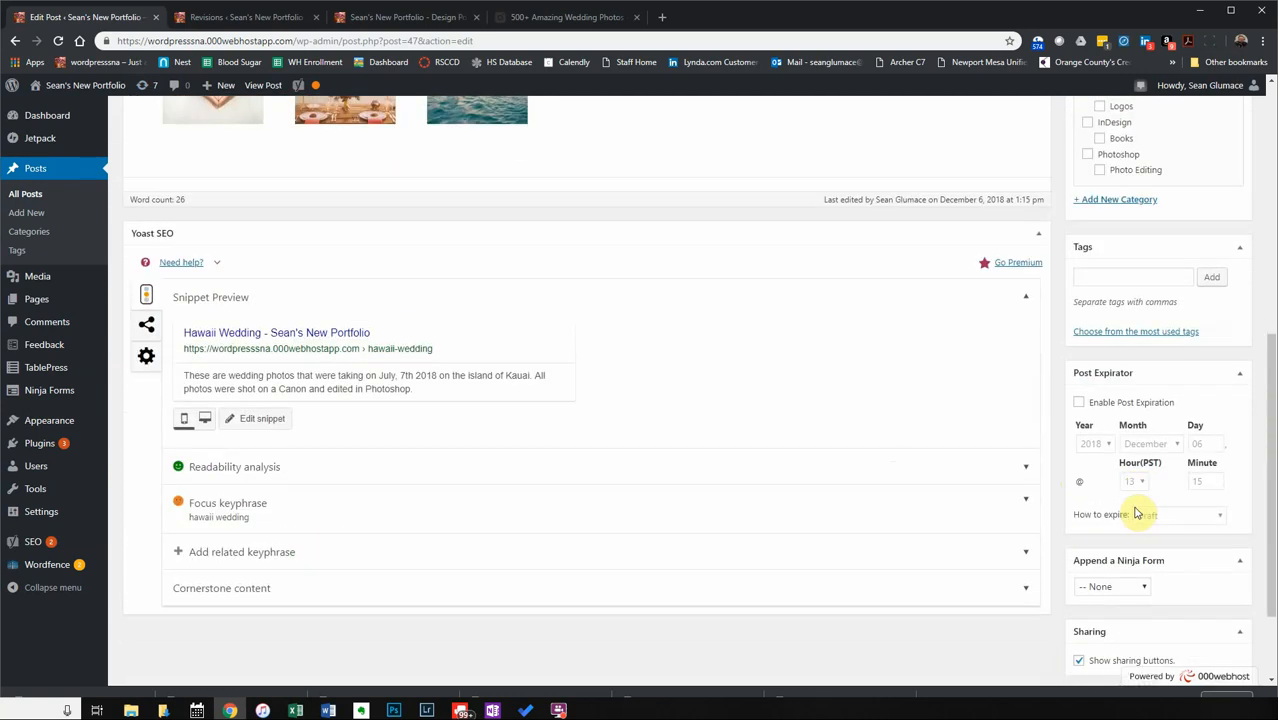
scroll(1138, 511, "up", 5)
scroll(1130, 509, "down", 3)
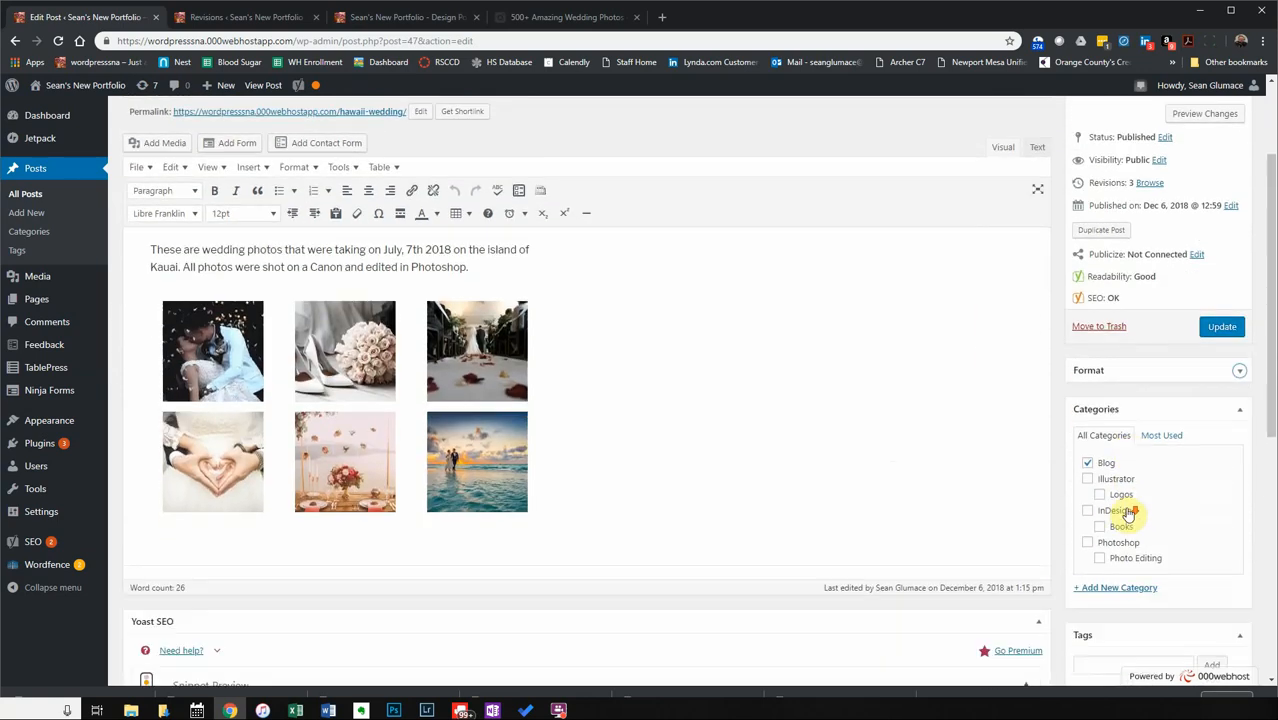
scroll(1118, 502, "up", 2)
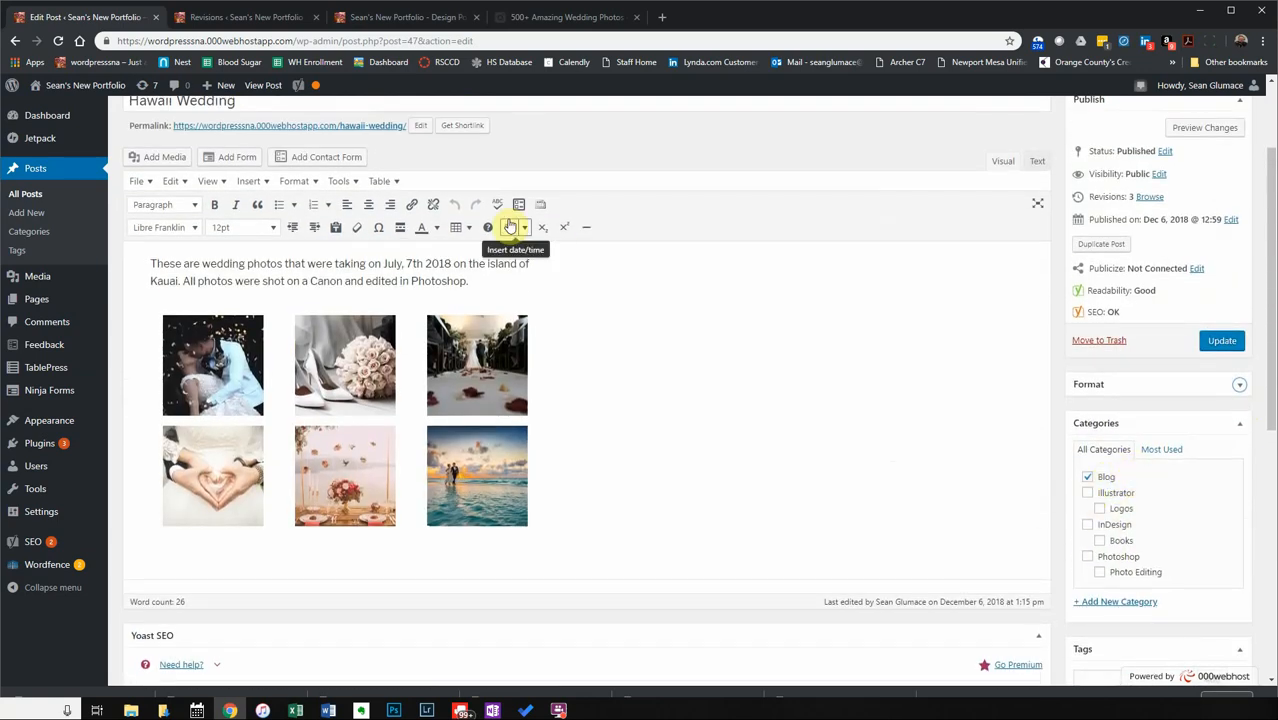
Close the revision comparison tab and return to the Hawaii Wedding post editor.
left_click(208, 19)
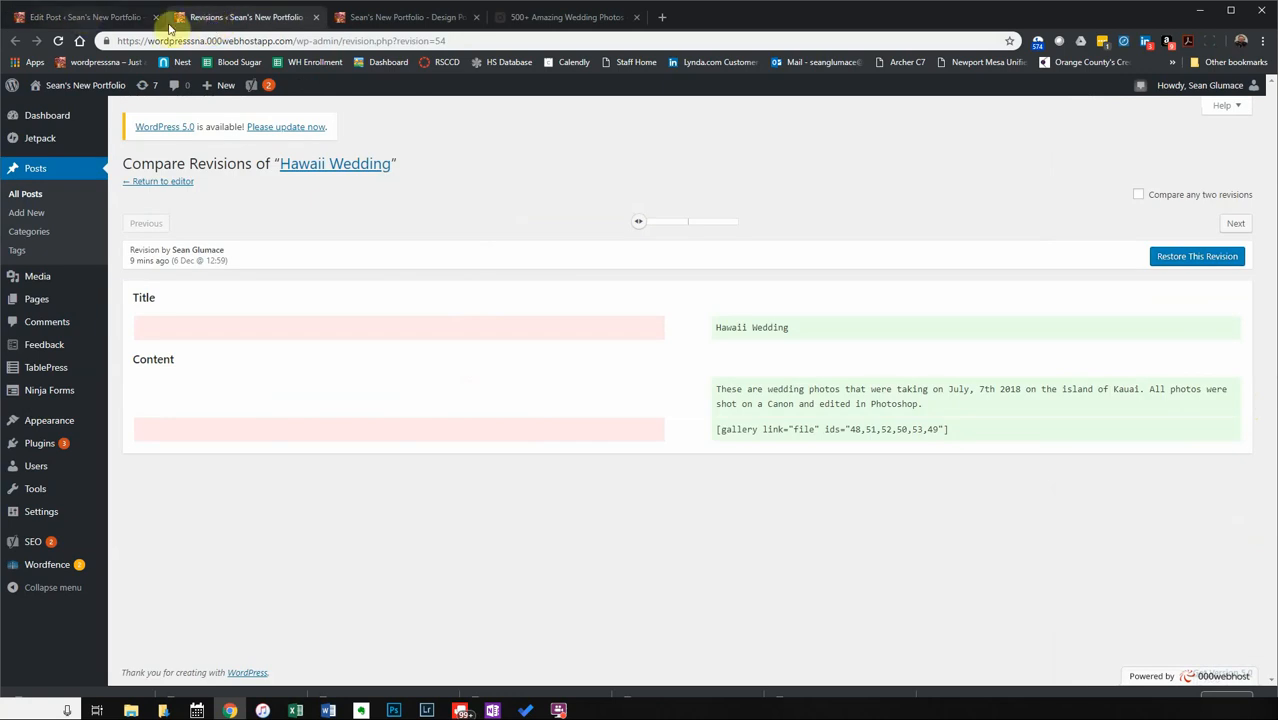
left_click(315, 18)
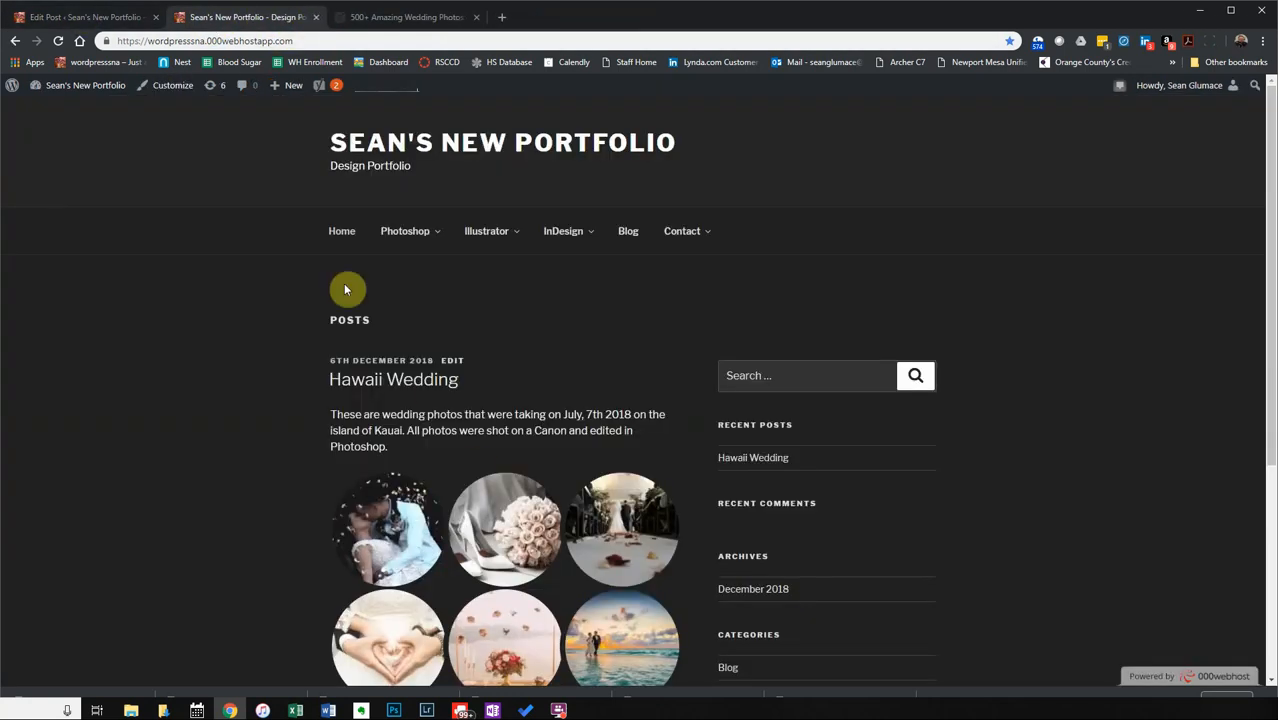
mouse_move(417, 240)
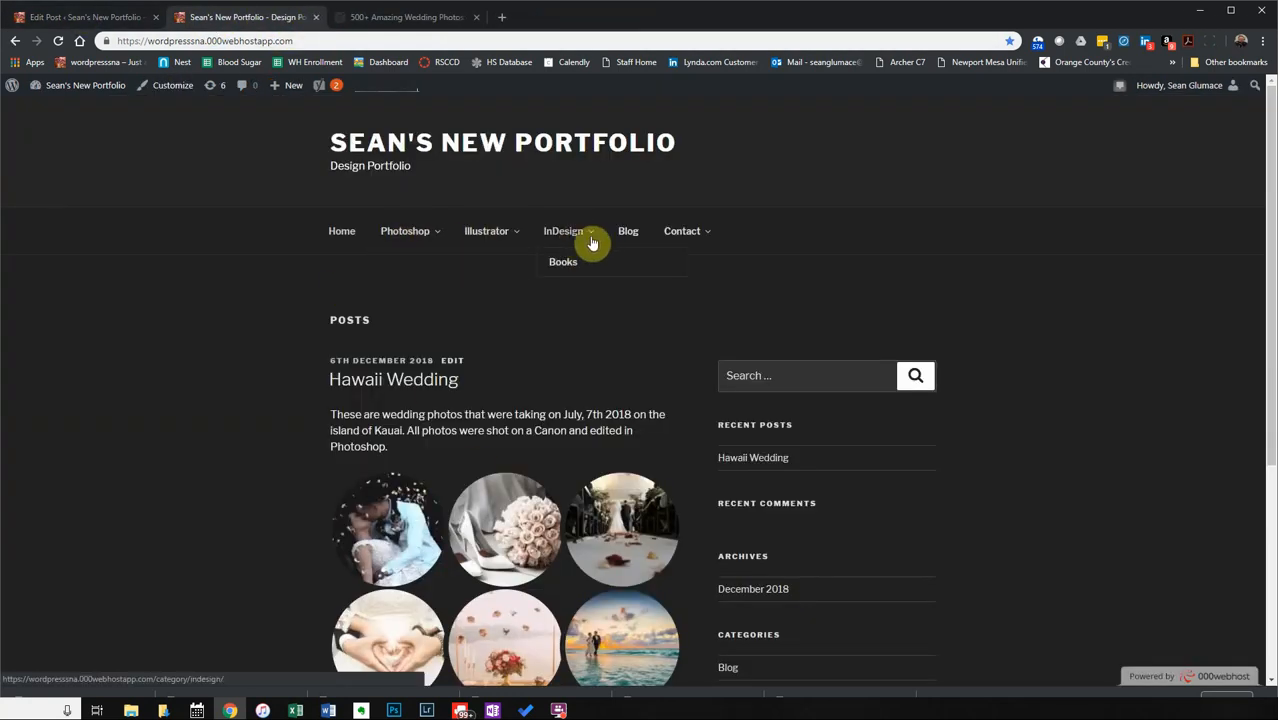
left_click(85, 17)
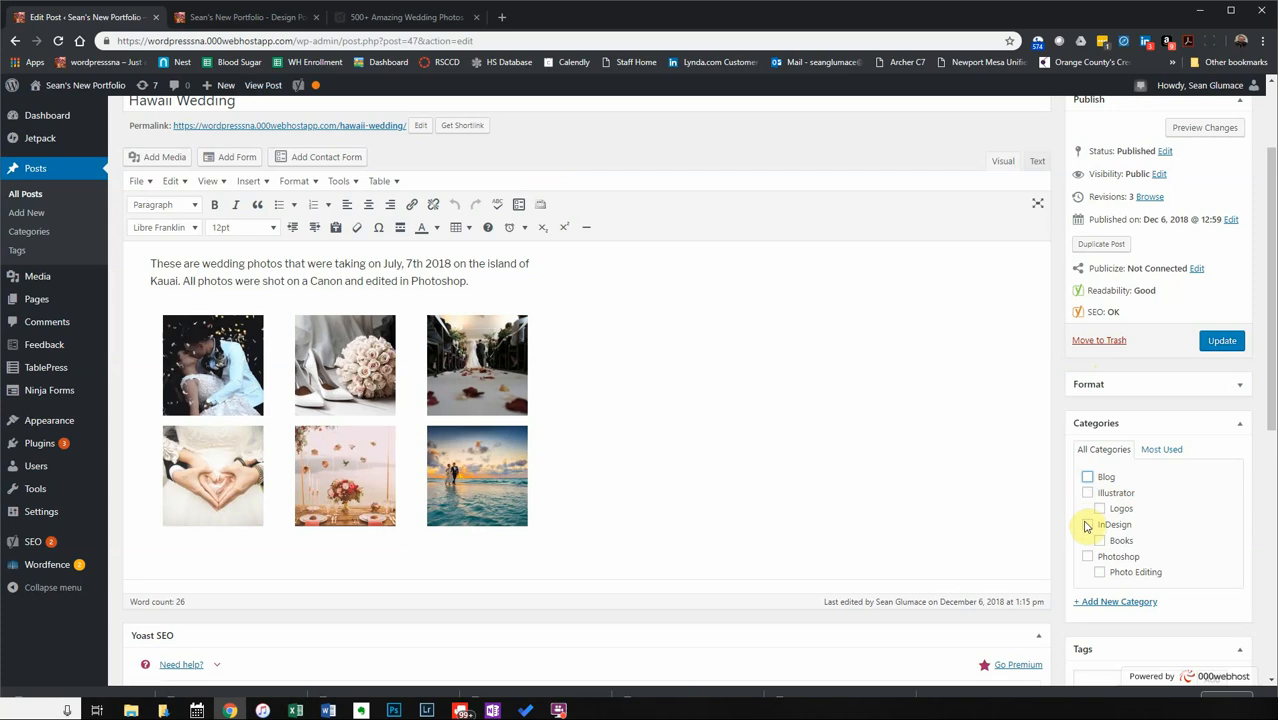
Tick the Photoshop and Photo Editing categories, with Photoshop as the primary category.
left_click(1087, 557)
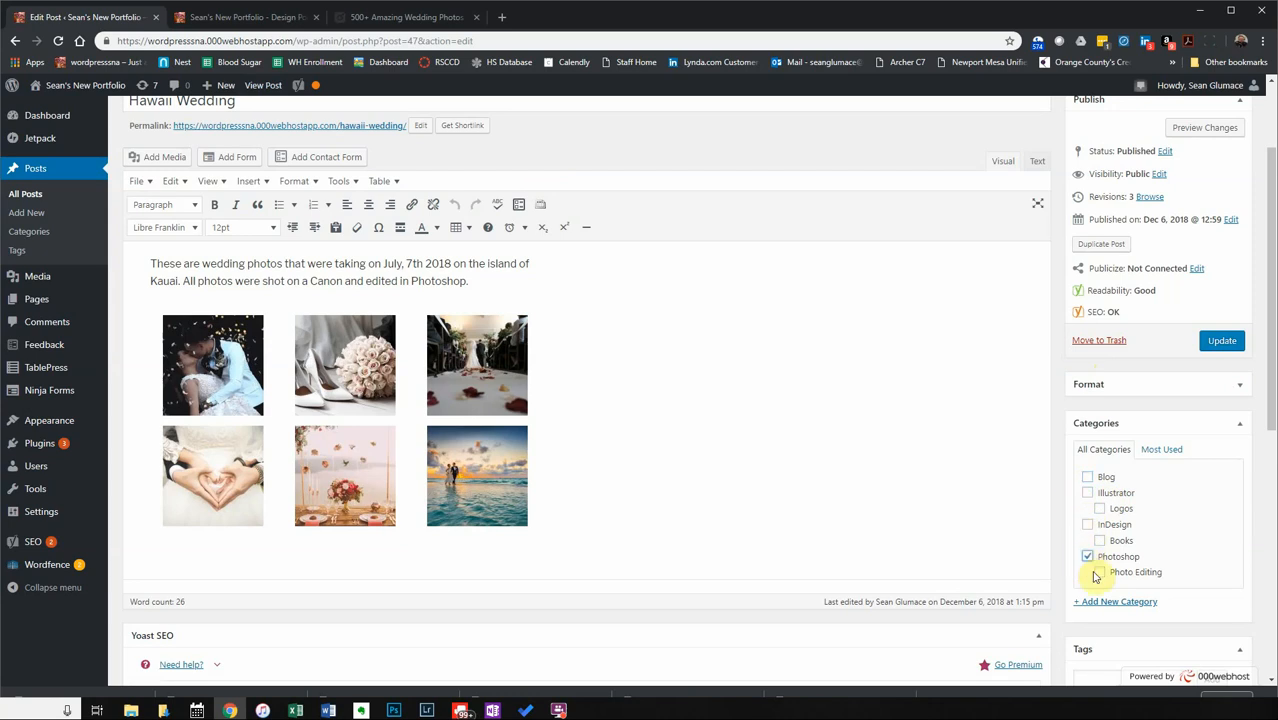
left_click(1098, 574)
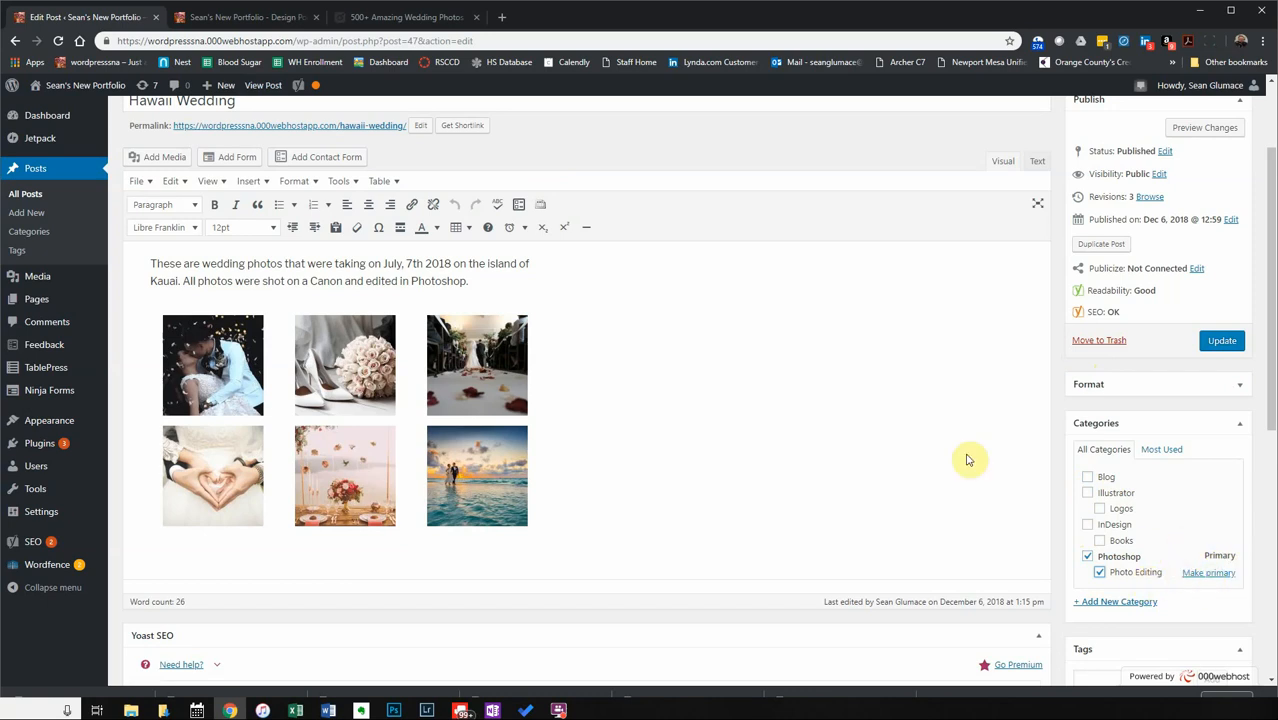
scroll(741, 426, "up", 1)
scroll(741, 426, "down", 2)
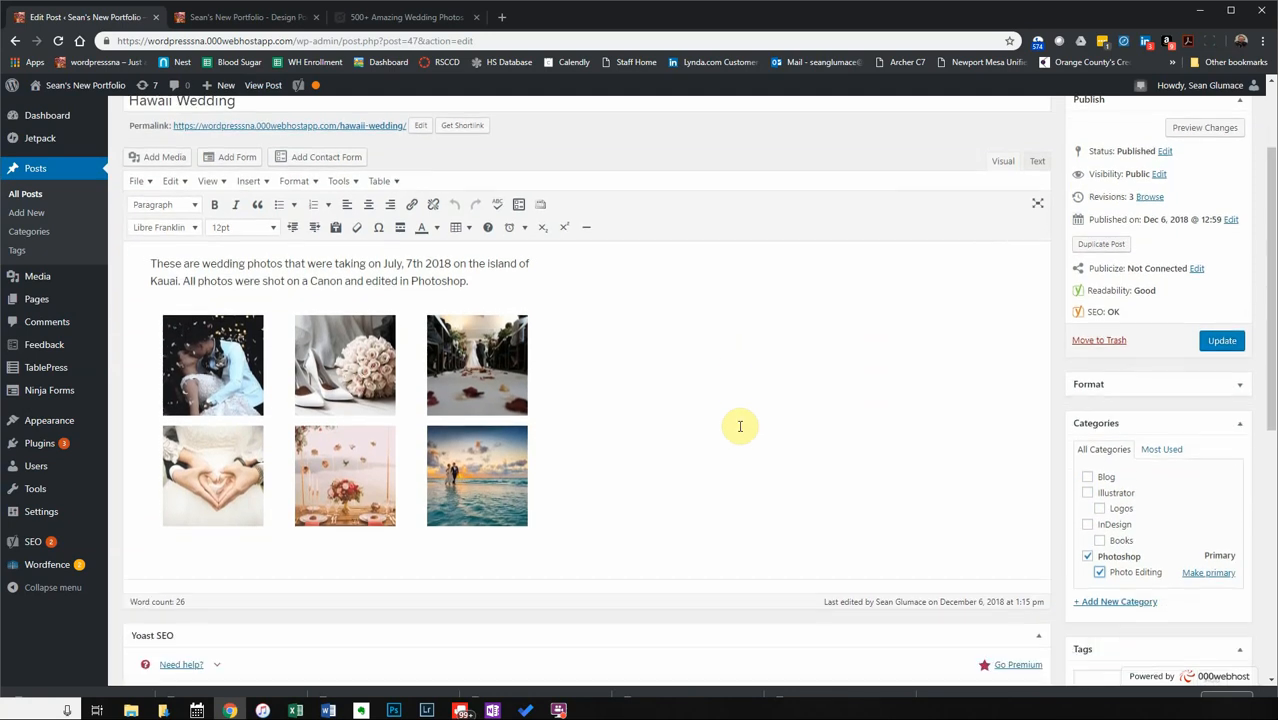
scroll(738, 425, "up", 2)
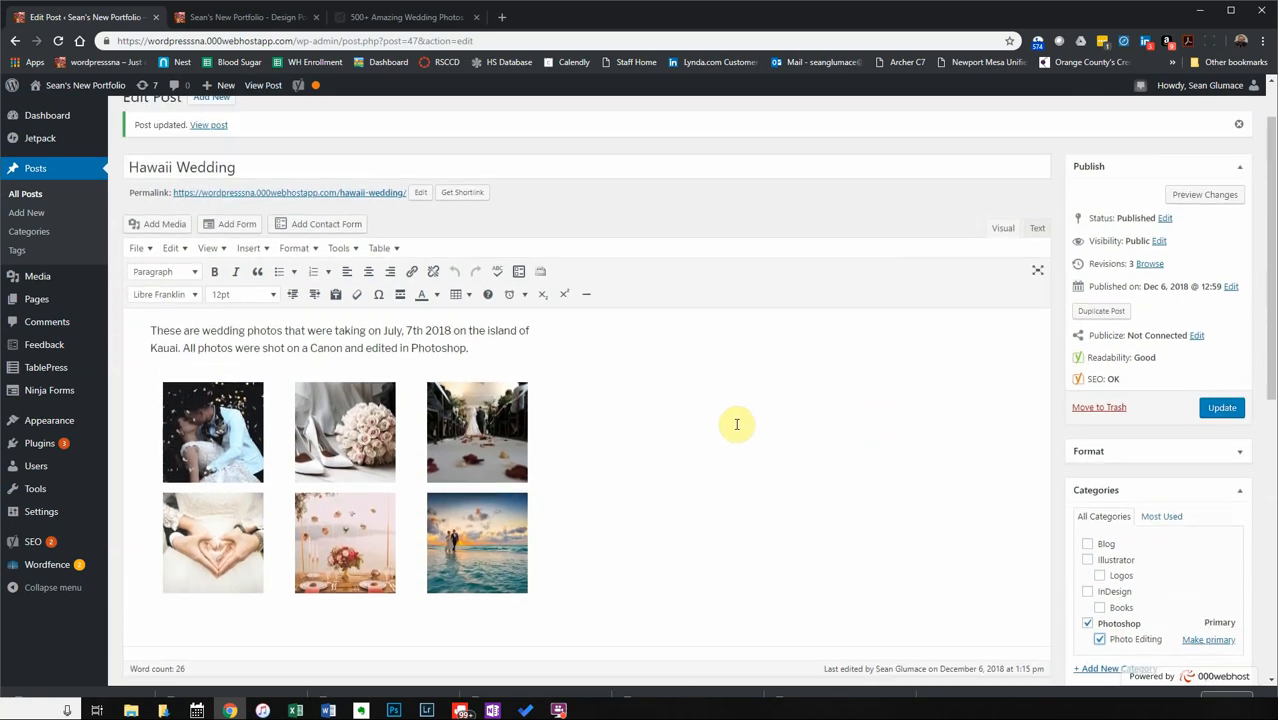
scroll(737, 424, "down", 1)
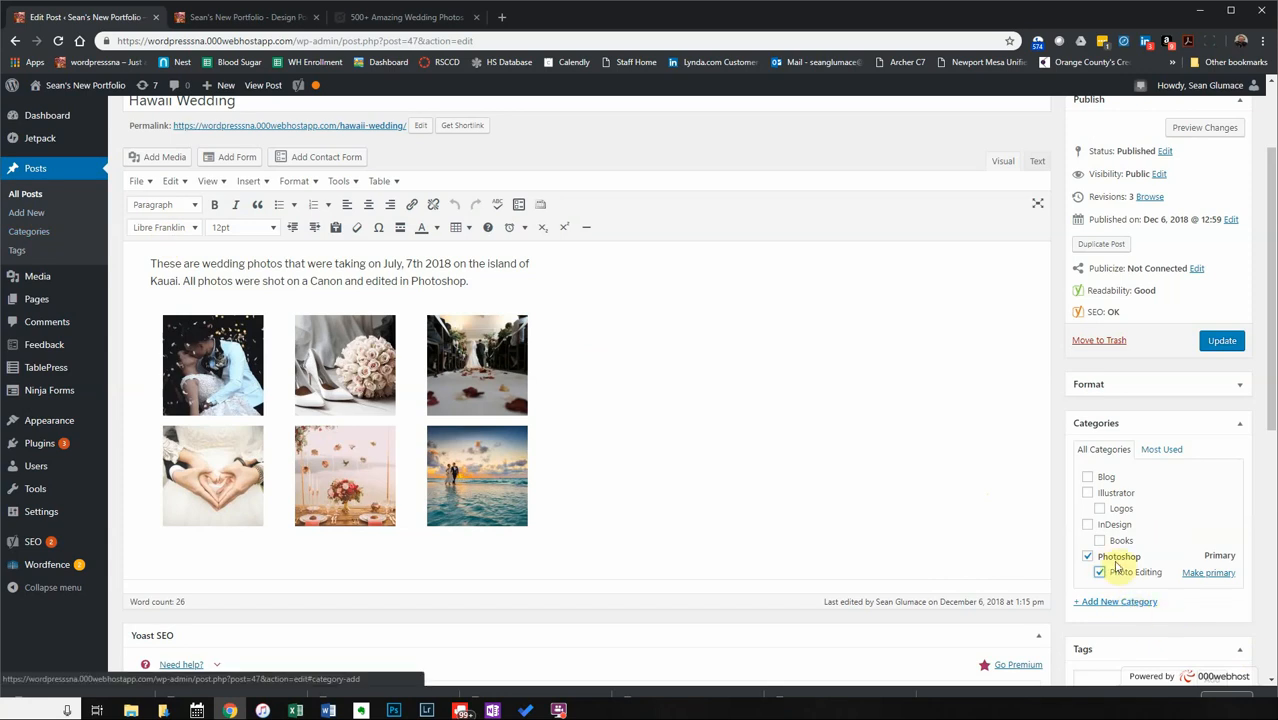
Toggle Categories between Most Used and All Categories, then collapse the Tags box.
left_click(1168, 449)
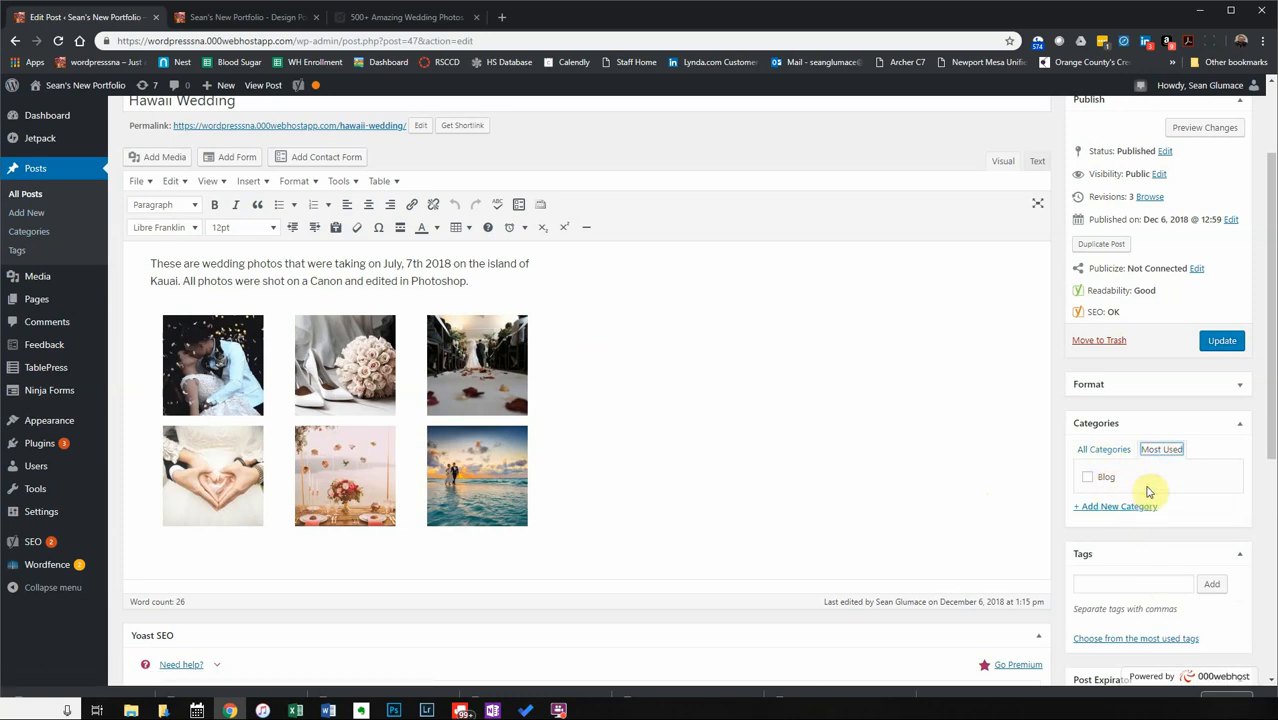
left_click(1101, 450)
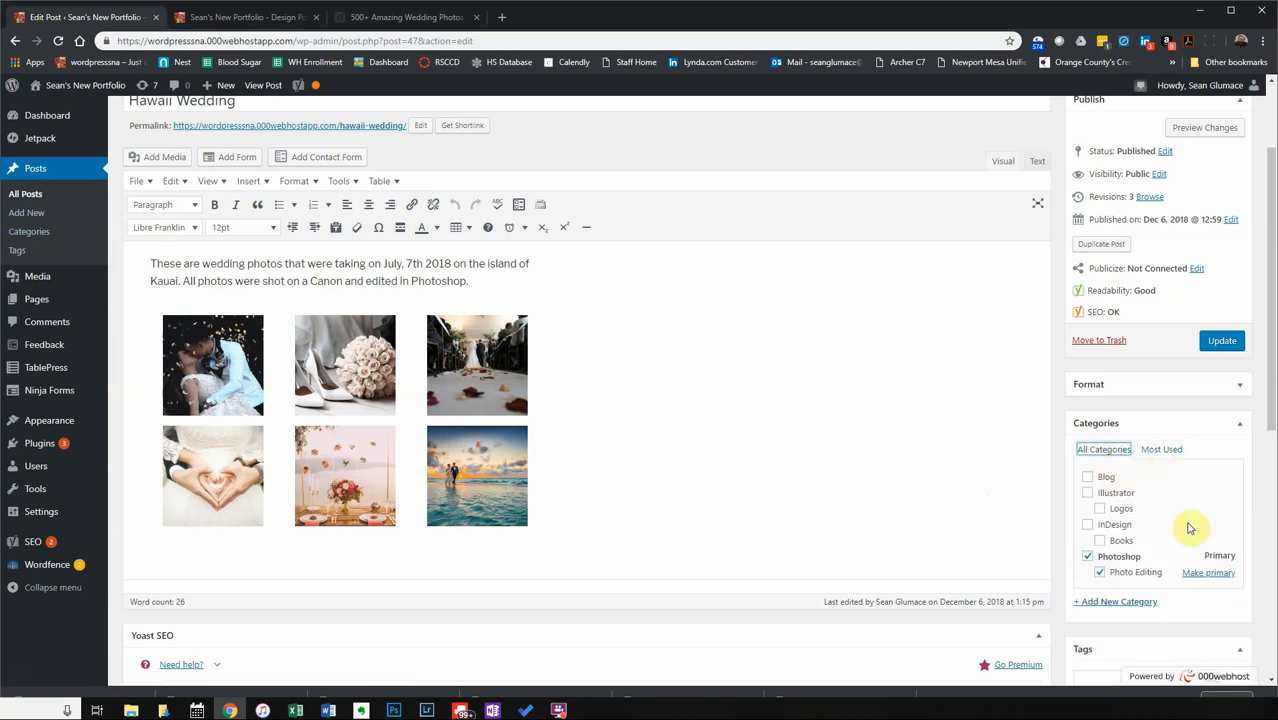
left_click(1162, 450)
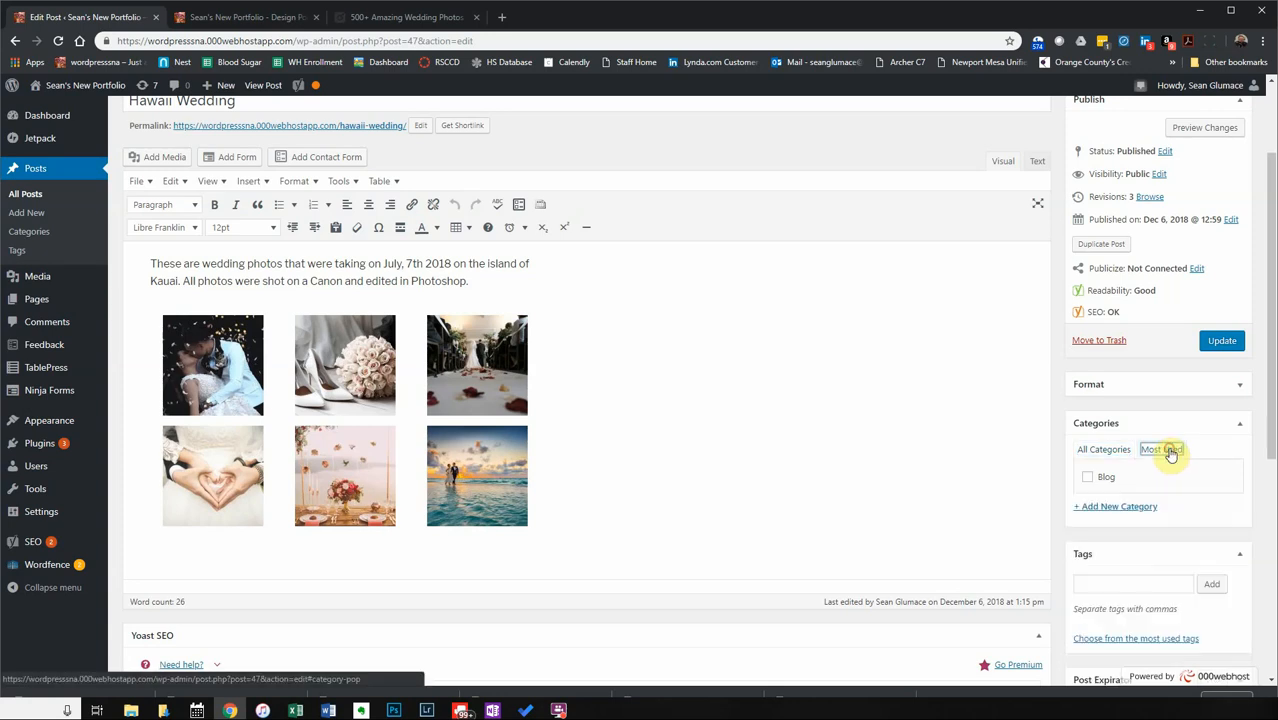
left_click(1110, 452)
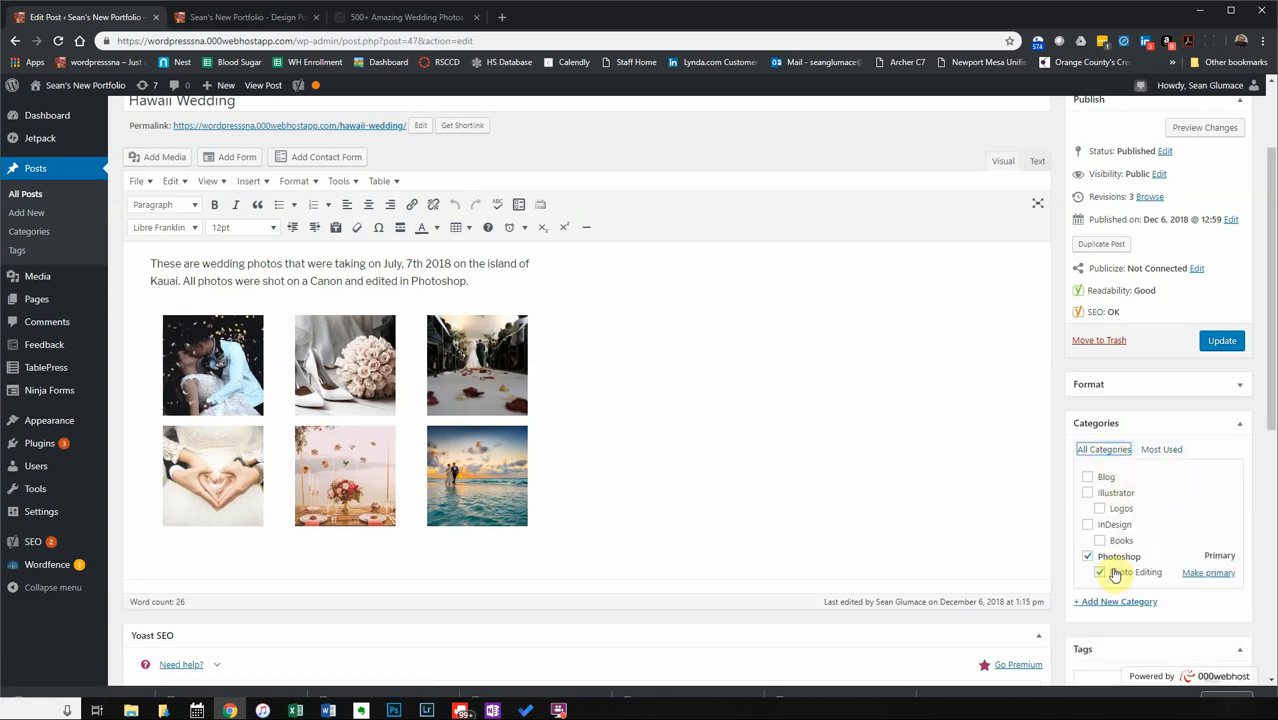
scroll(1123, 596, "down", 3)
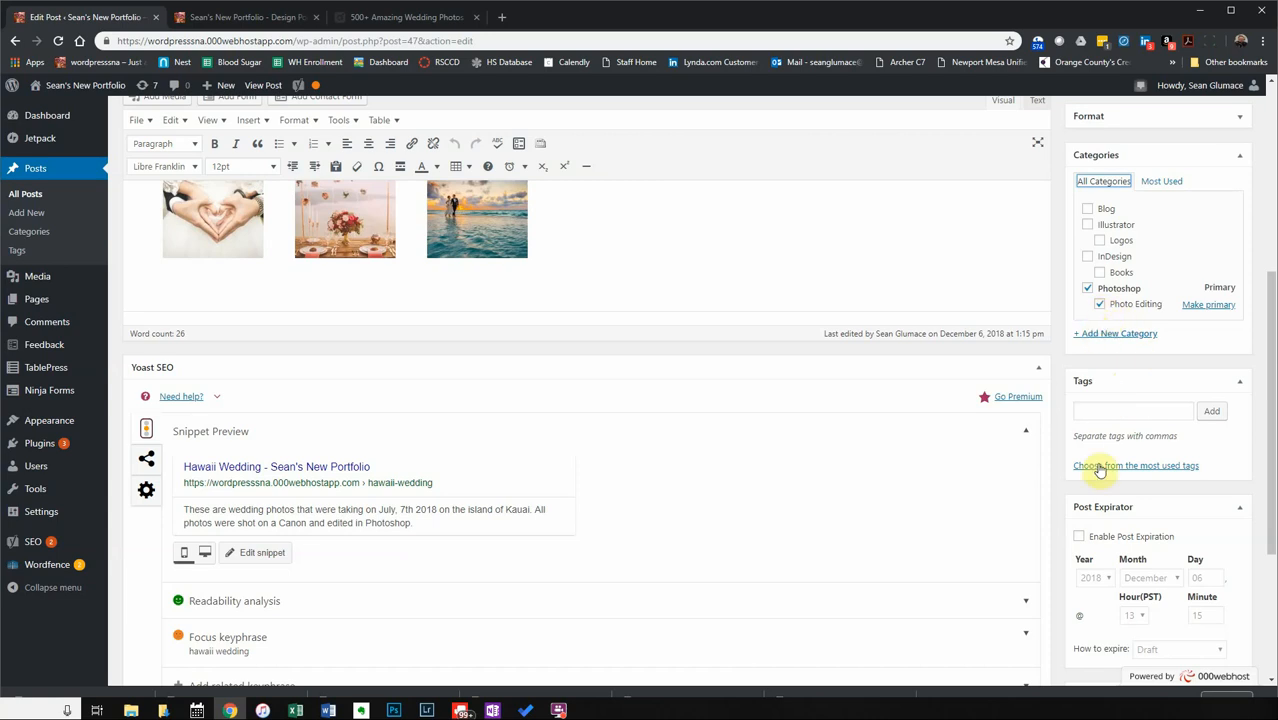
left_click(1238, 383)
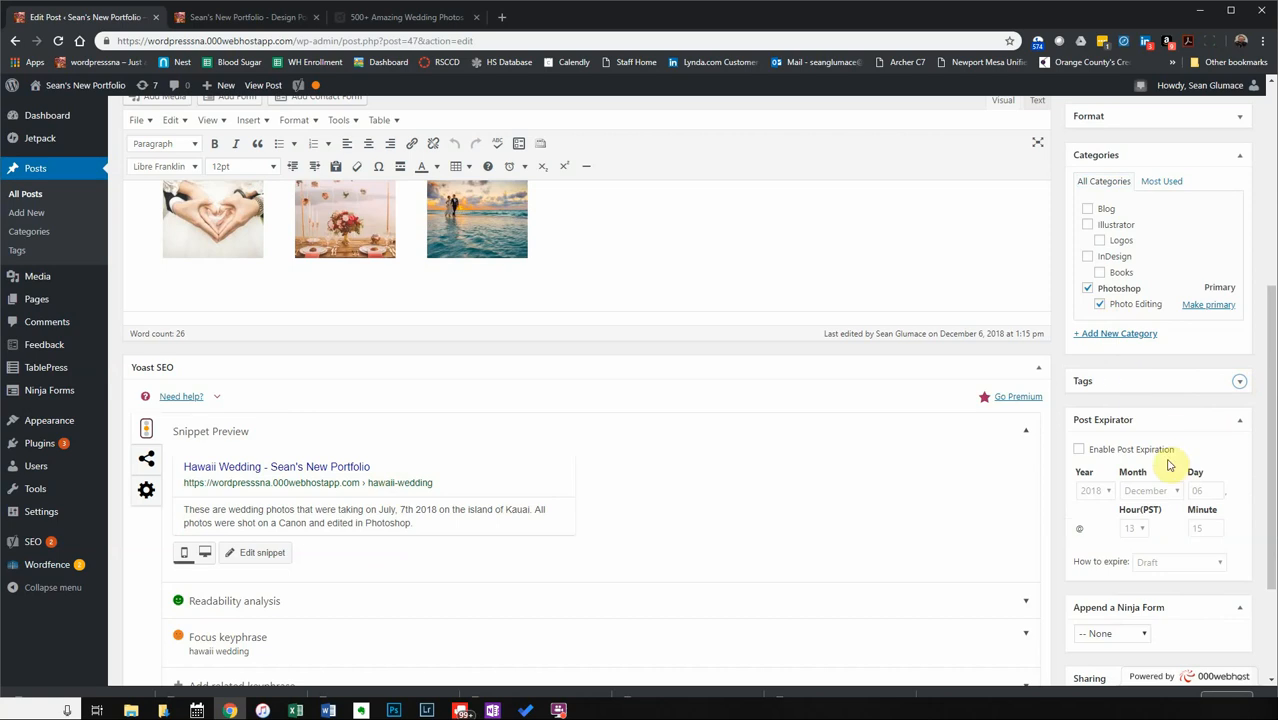
scroll(1155, 455, "down", 2)
left_click(1135, 500)
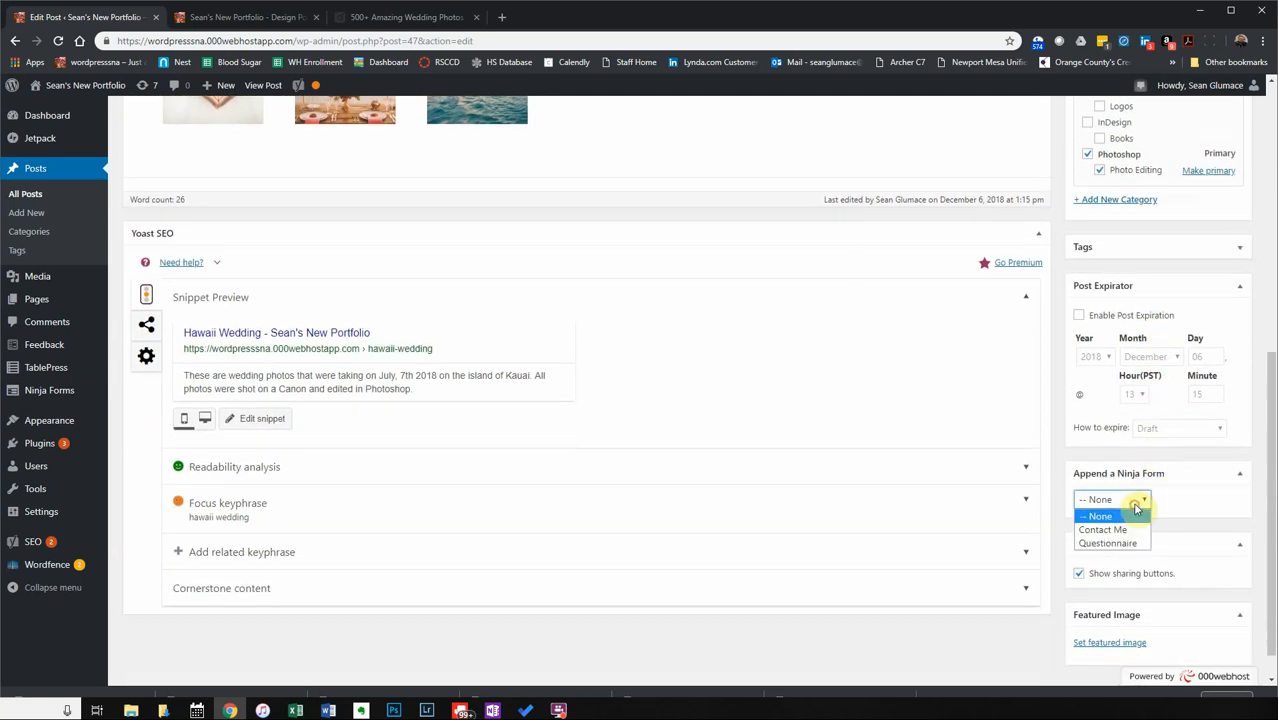
left_click(1166, 498)
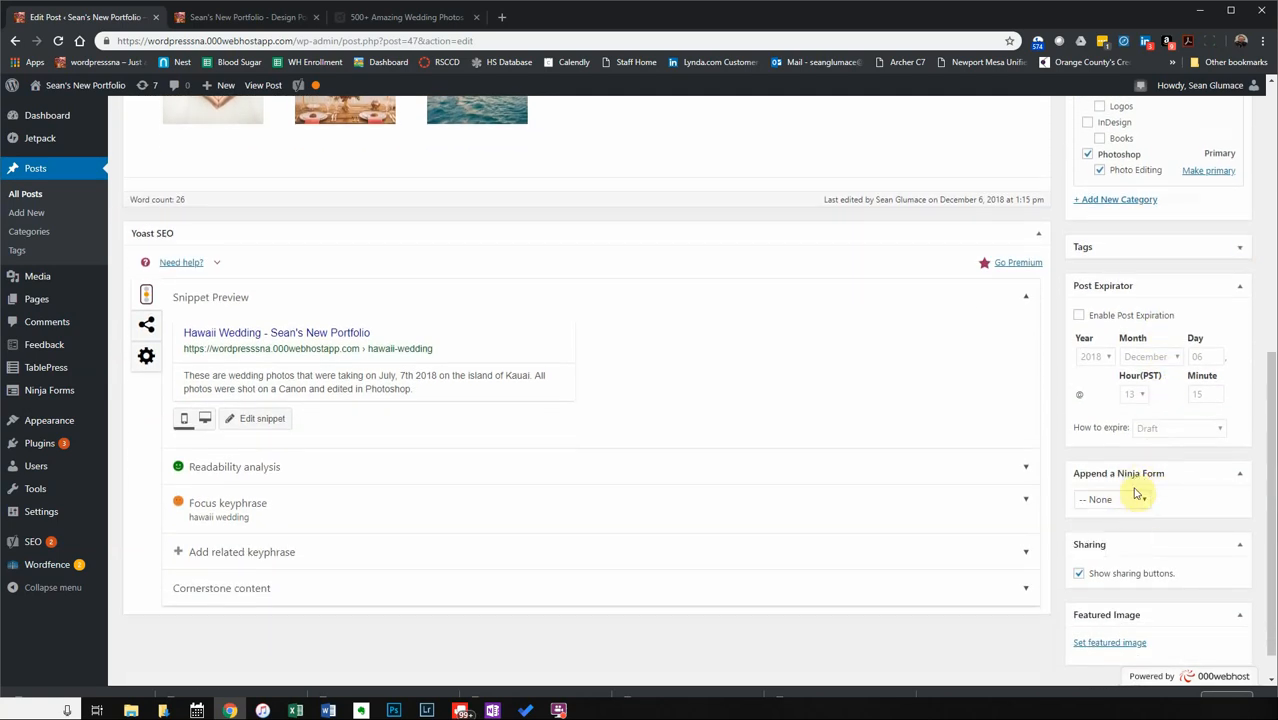
left_click(285, 18)
scroll(400, 420, "down", 5)
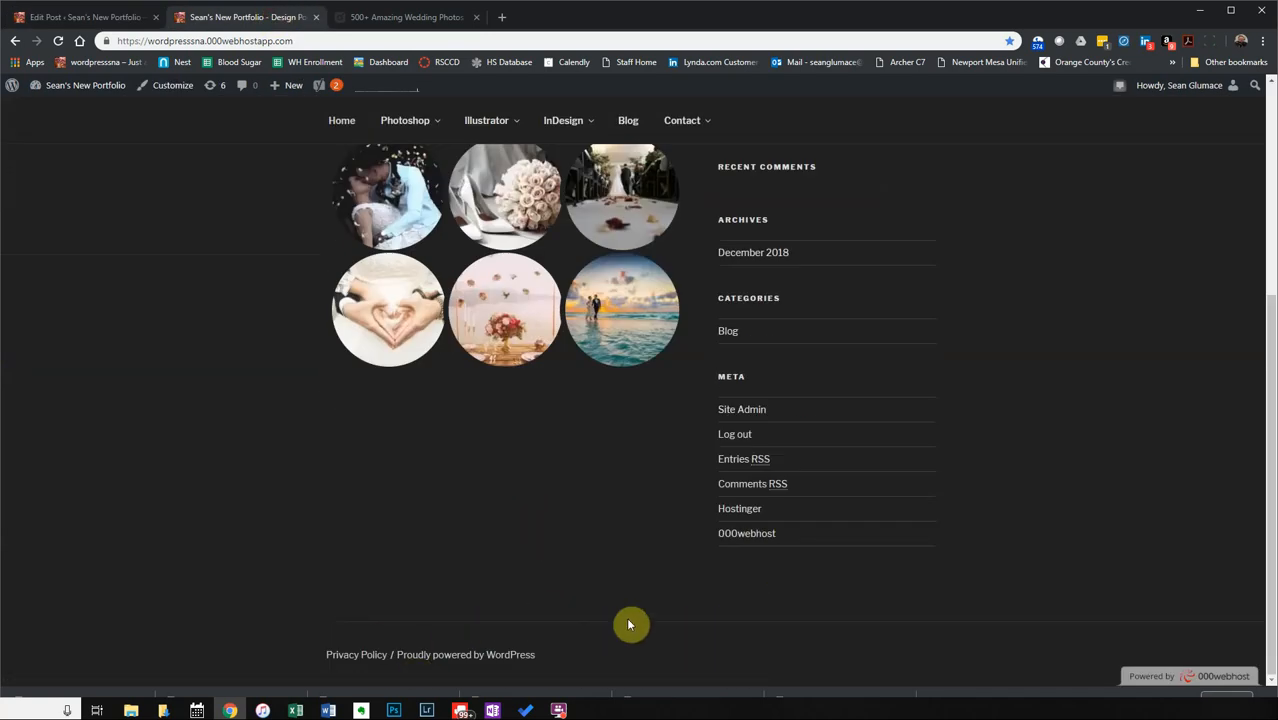
left_click(112, 18)
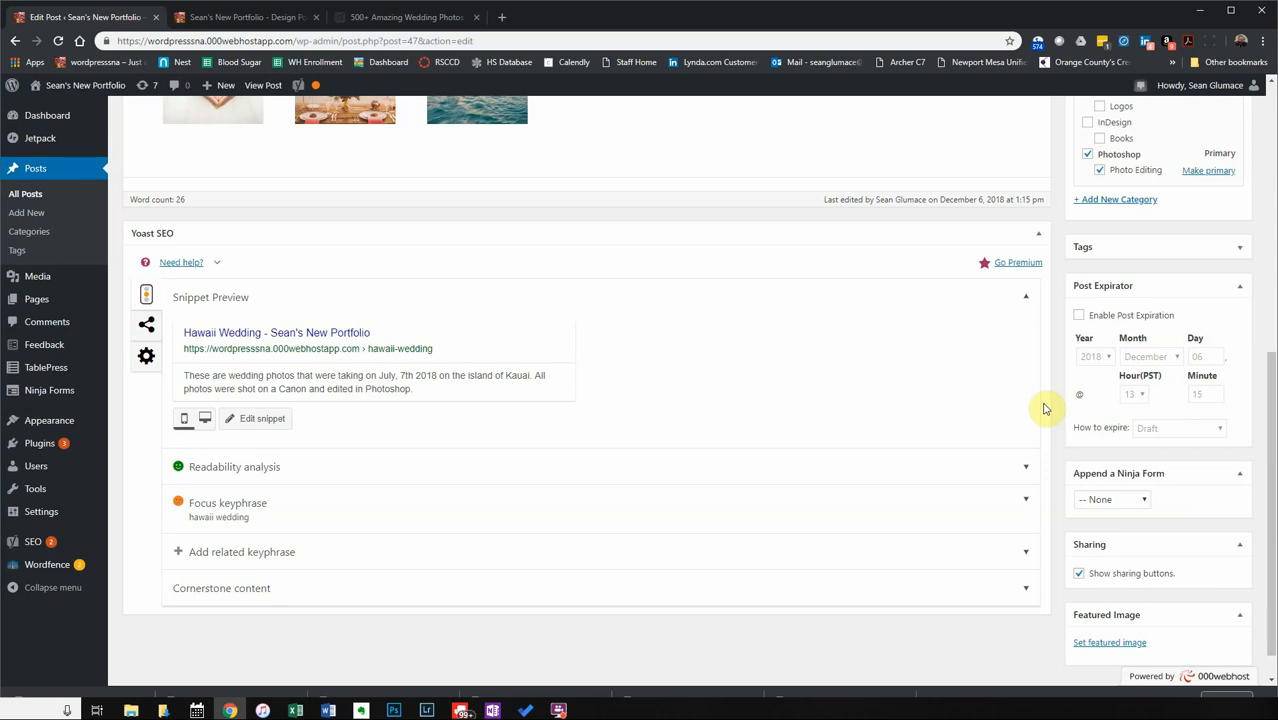
left_click(1110, 498)
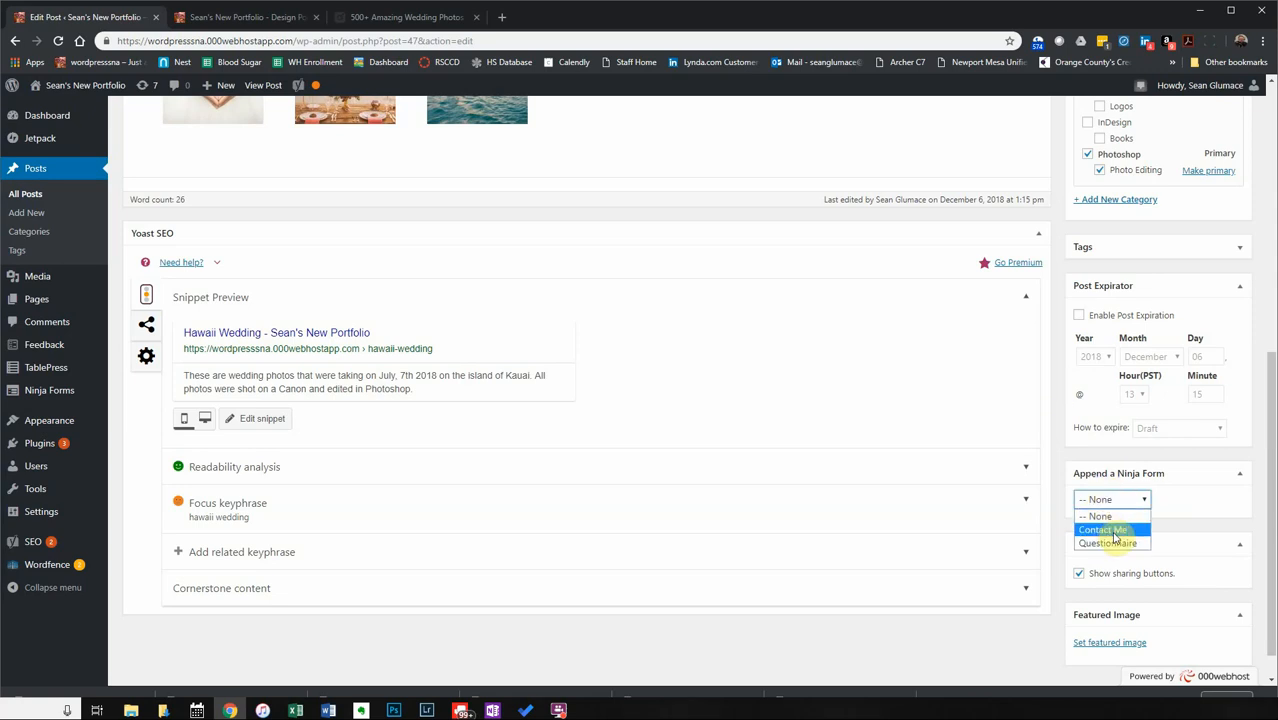
left_click(1197, 497)
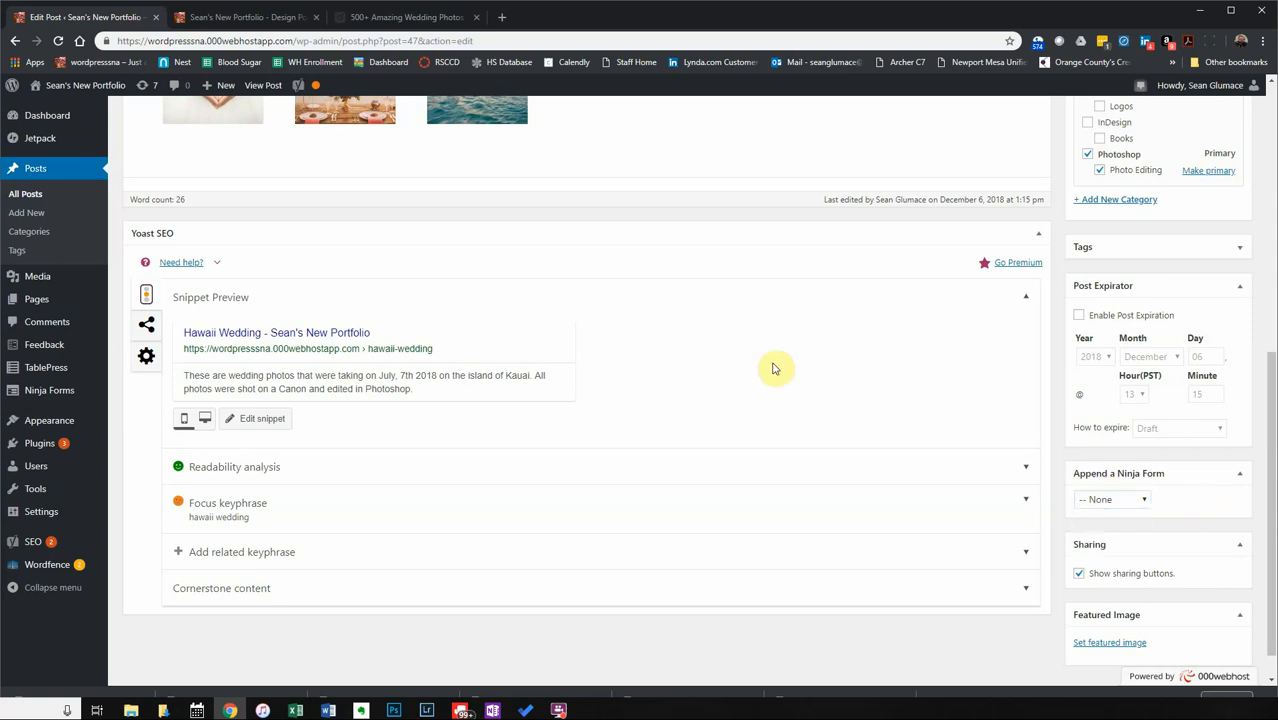
left_click(243, 18)
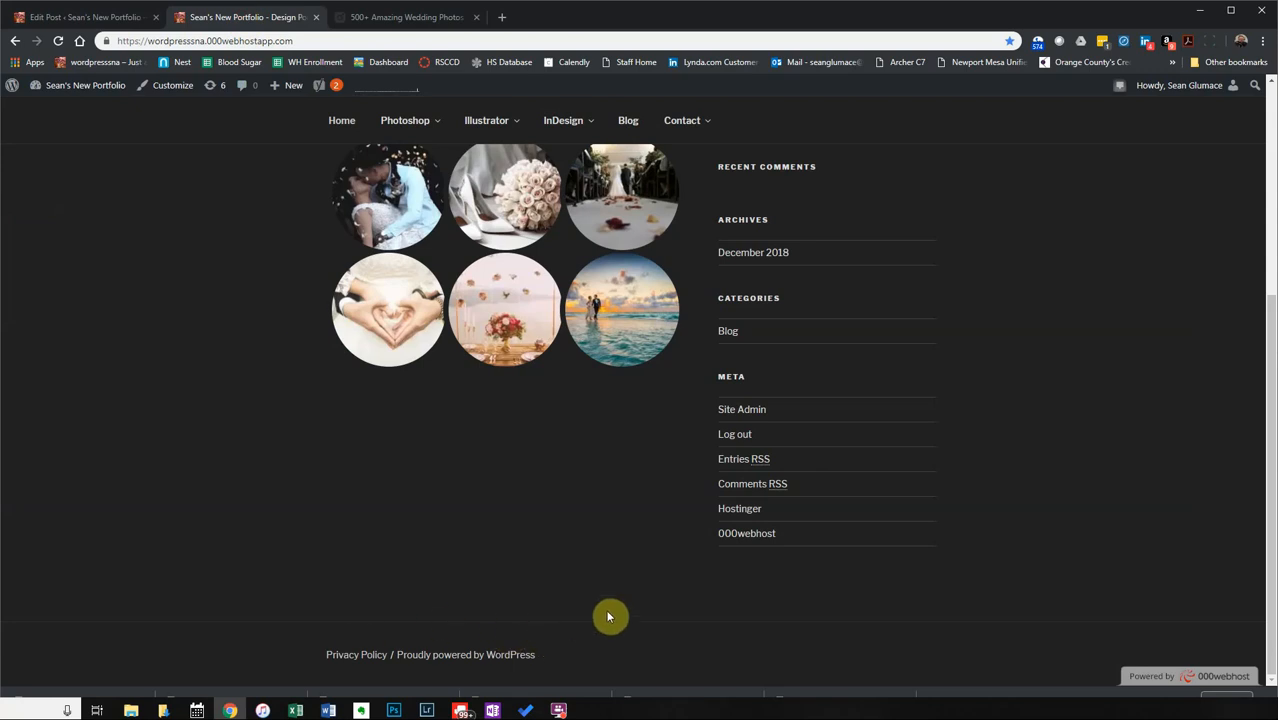
left_click(82, 18)
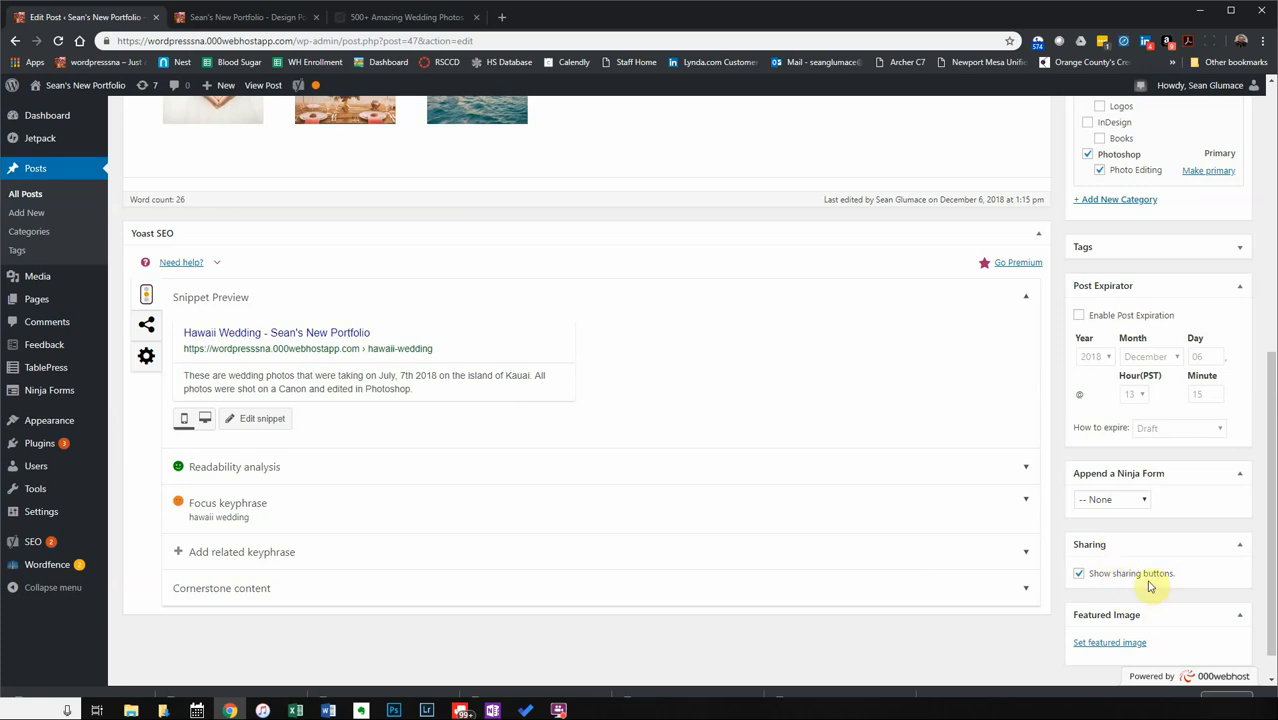
left_click(193, 22)
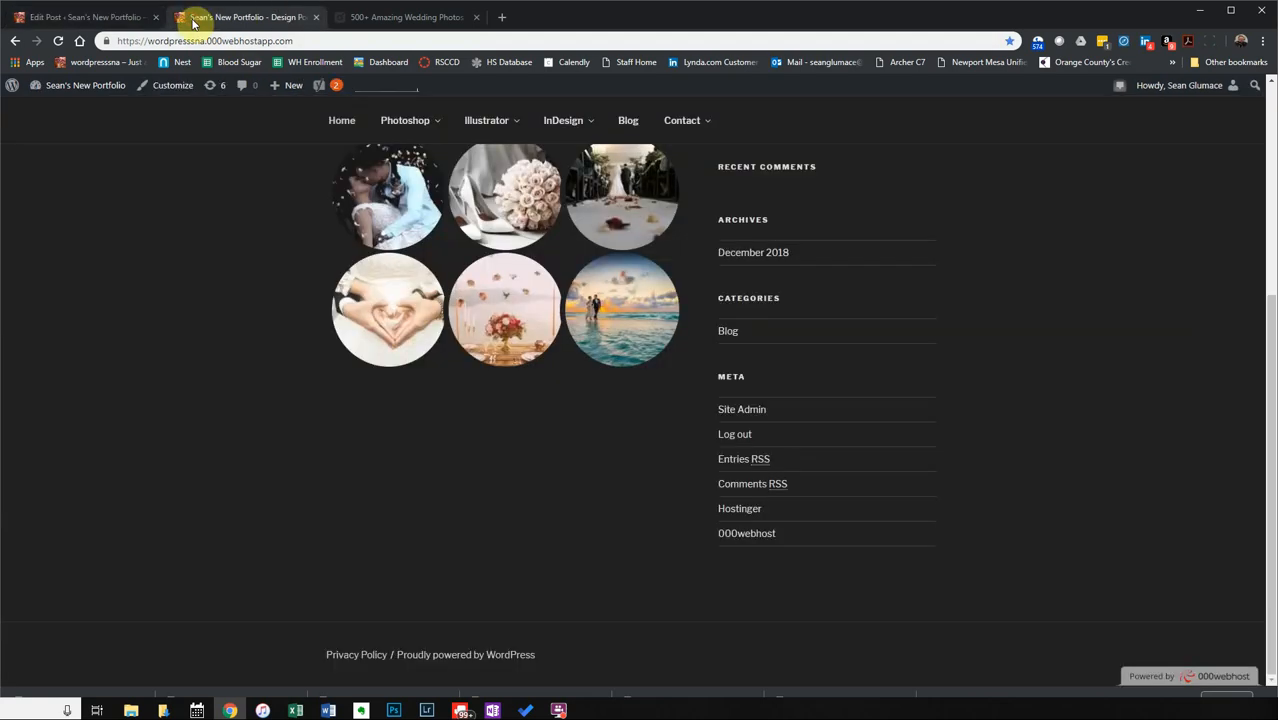
scroll(585, 495, "up", 3)
scroll(578, 520, "down", 2)
scroll(576, 539, "down", 2)
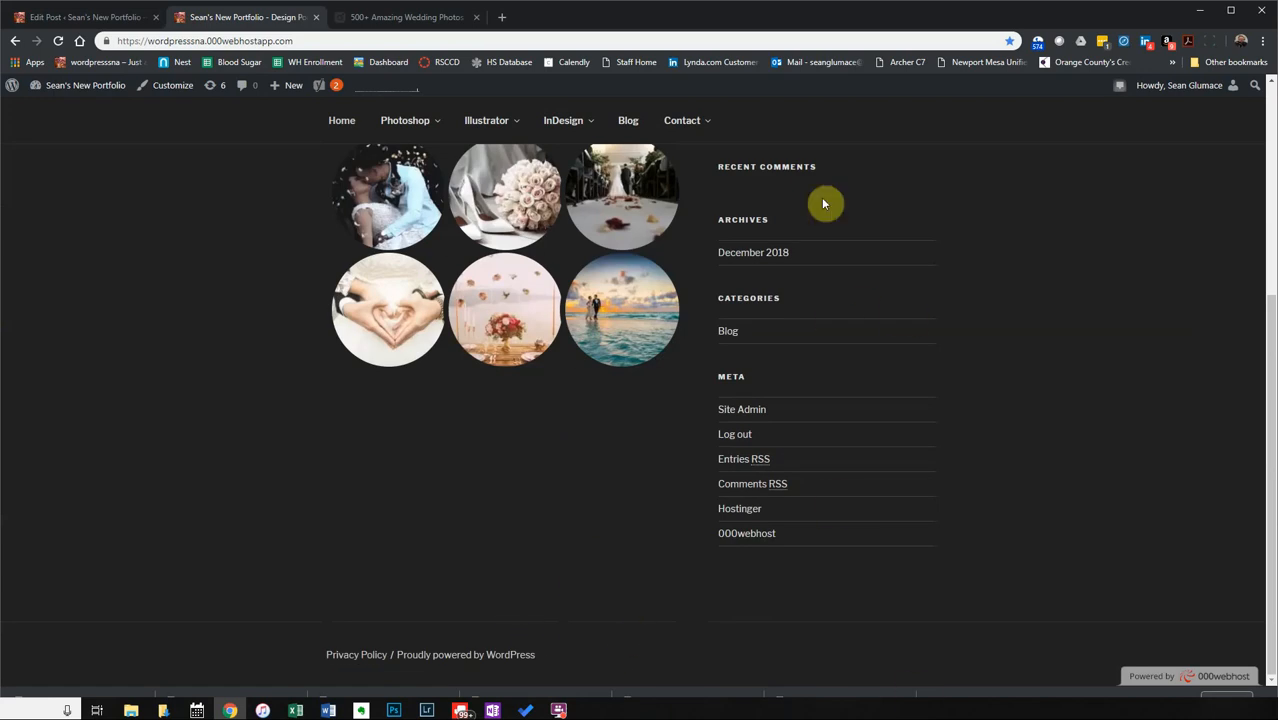
left_click(100, 17)
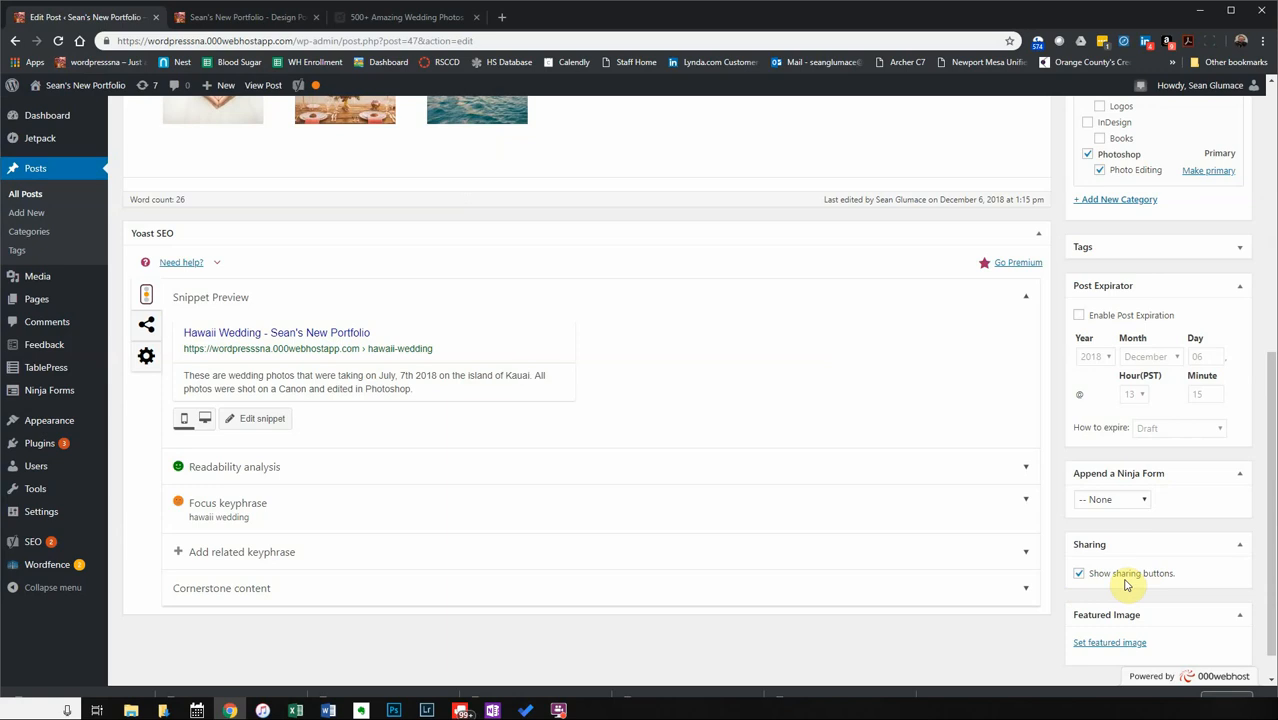
left_click(248, 17)
scroll(400, 400, "up", 5)
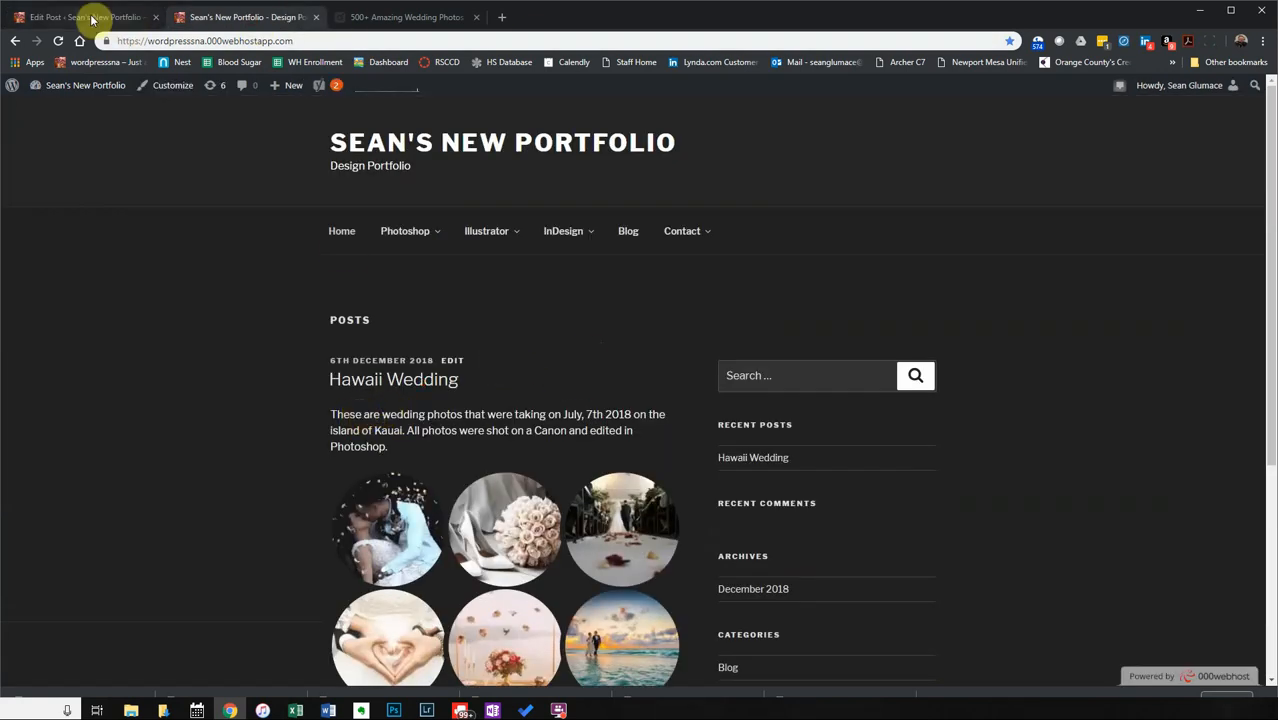
left_click(36, 17)
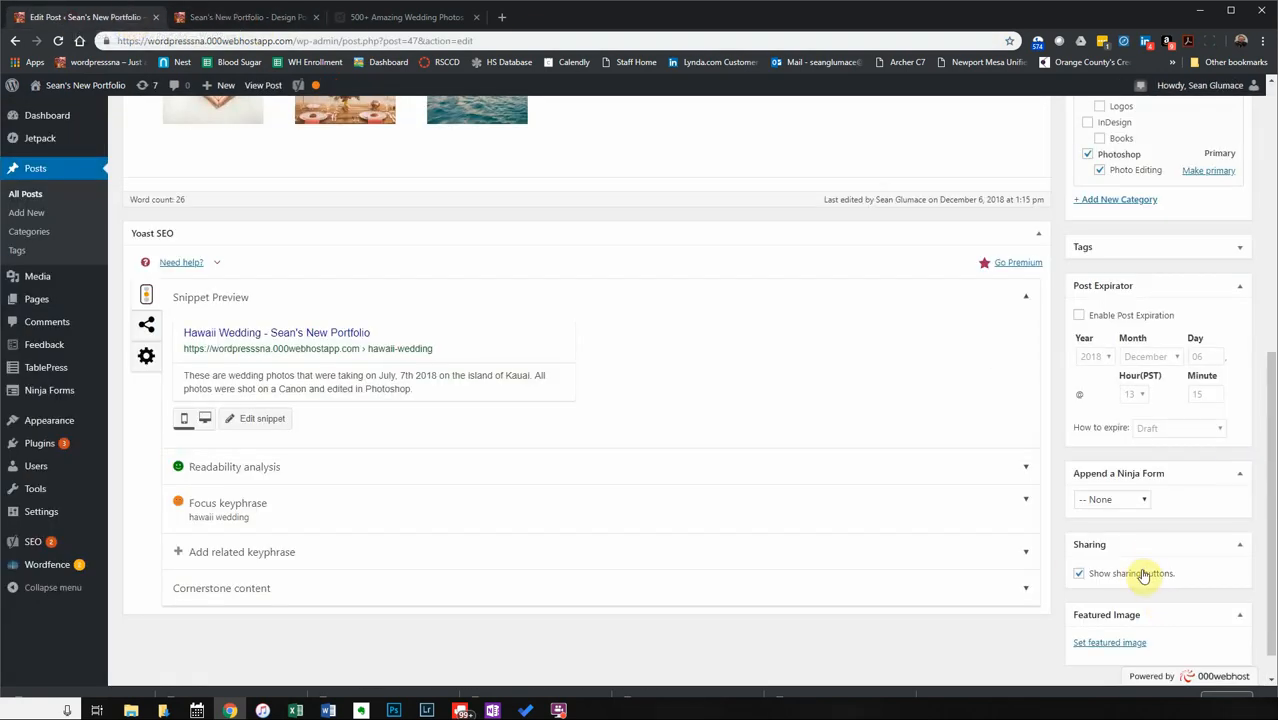
scroll(1160, 605, "down", 1)
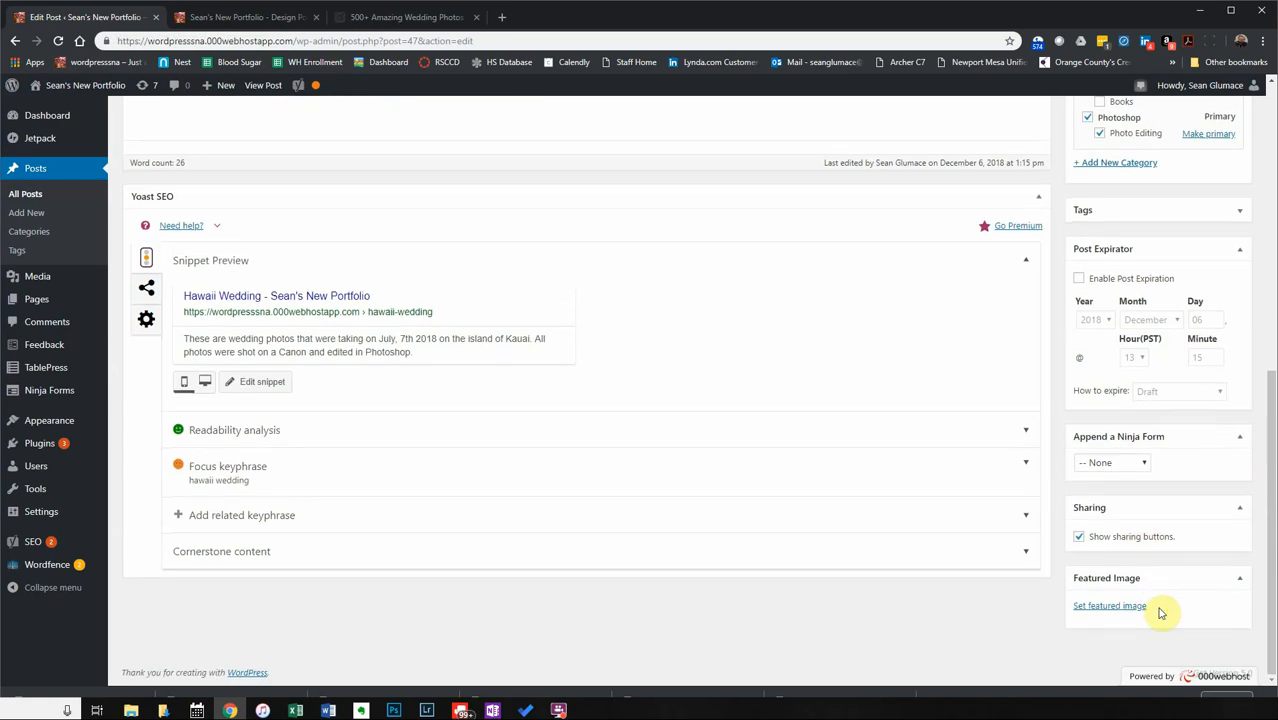
Drag the Featured Image box from below Sharing up to sit between Format and Categories.
left_click_drag(1160, 580, 1176, 148)
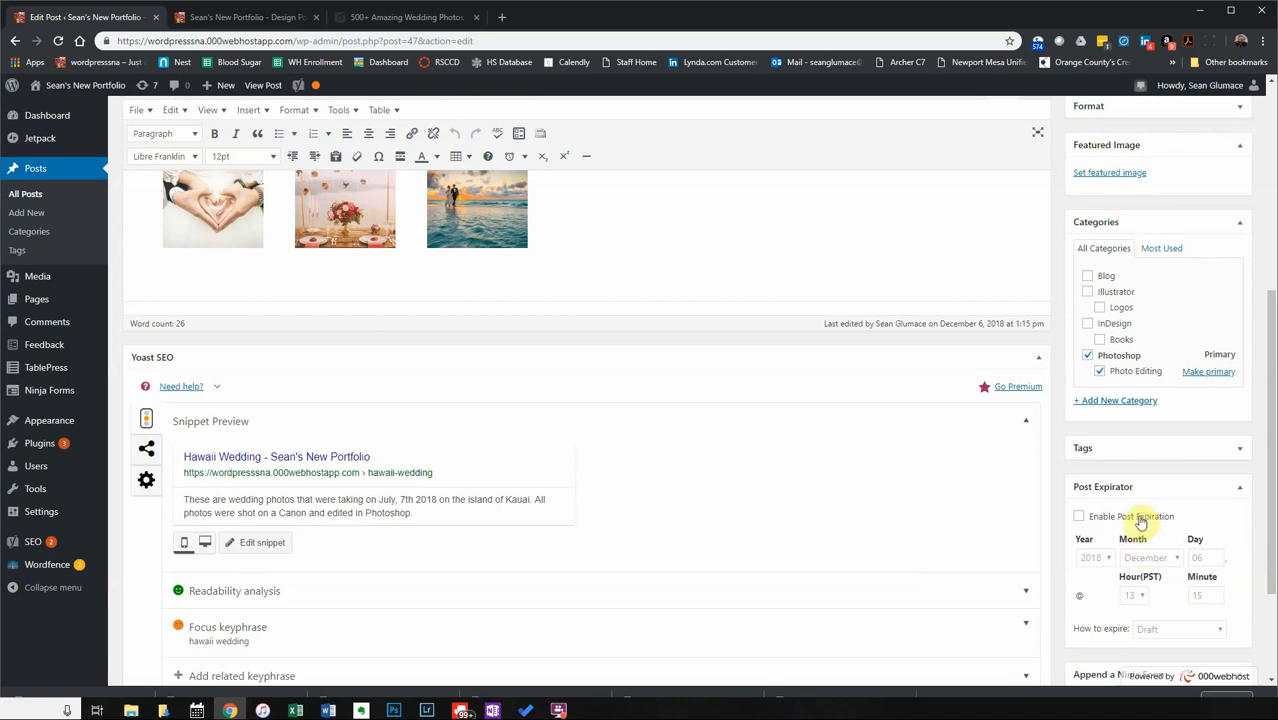
scroll(1132, 541, "down", 2)
scroll(1115, 568, "up", 3)
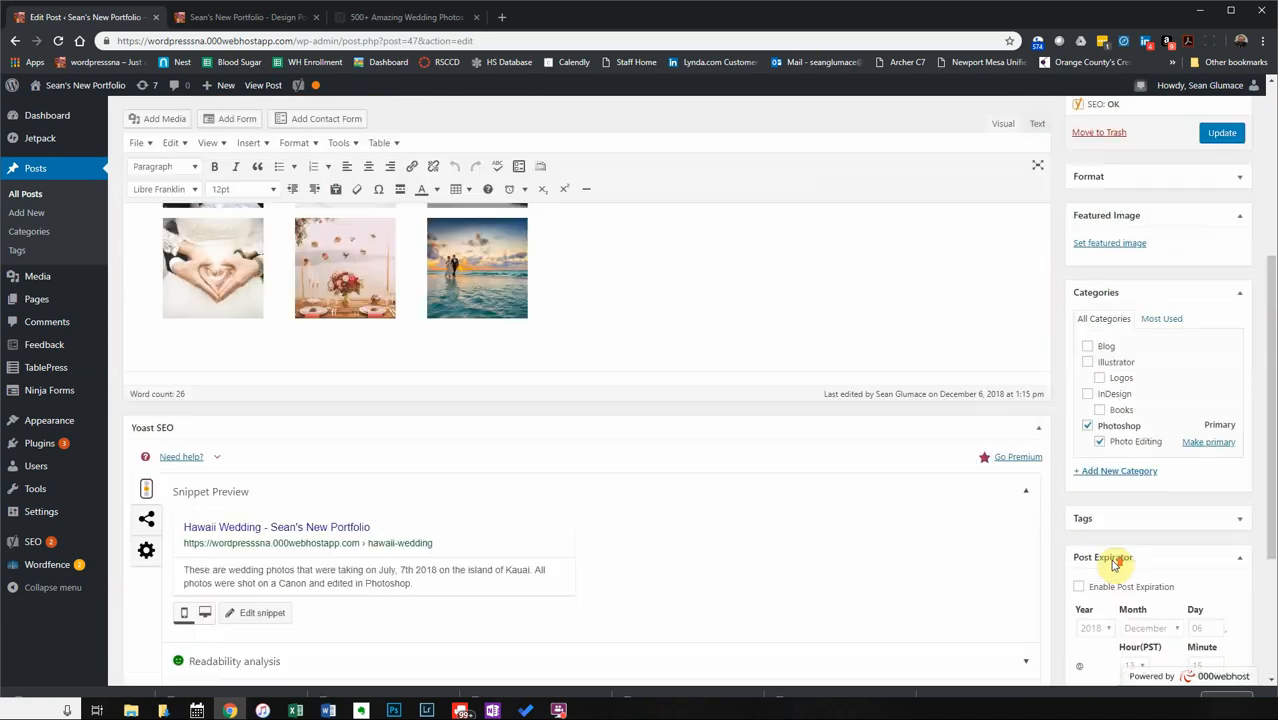
scroll(1115, 562, "down", 3)
scroll(1108, 560, "up", 5)
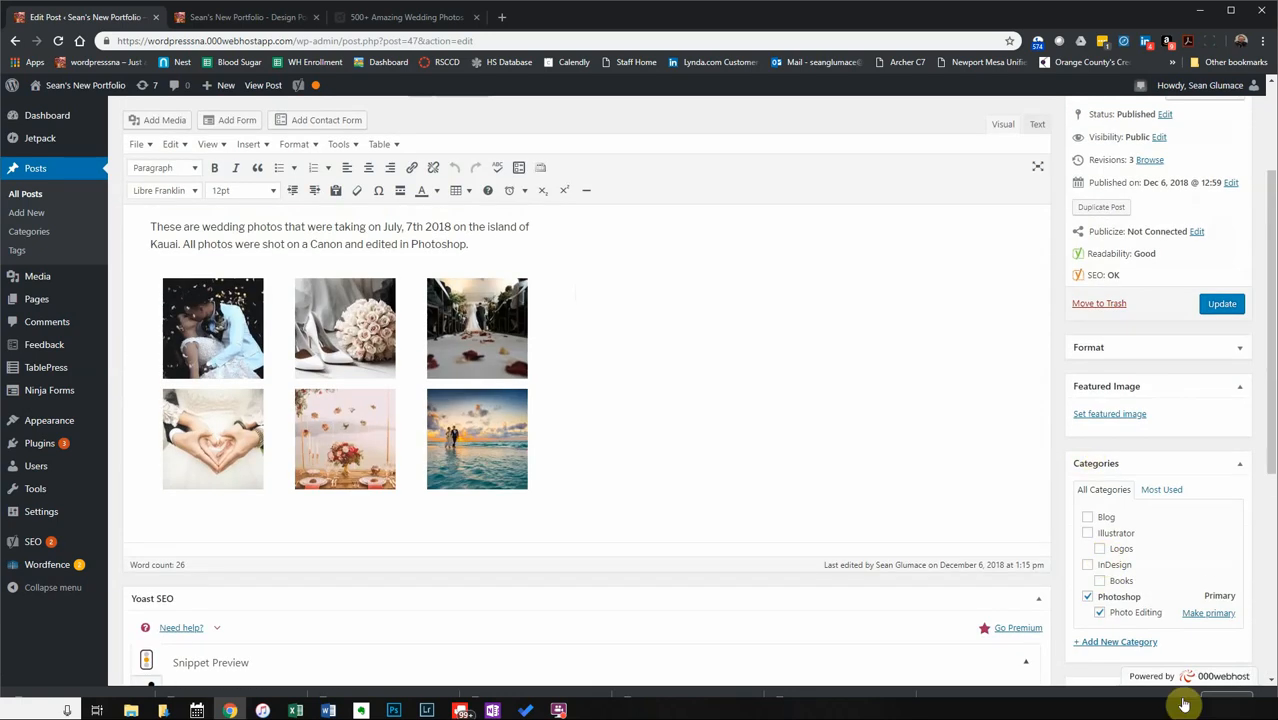
scroll(1160, 660, "down", 4)
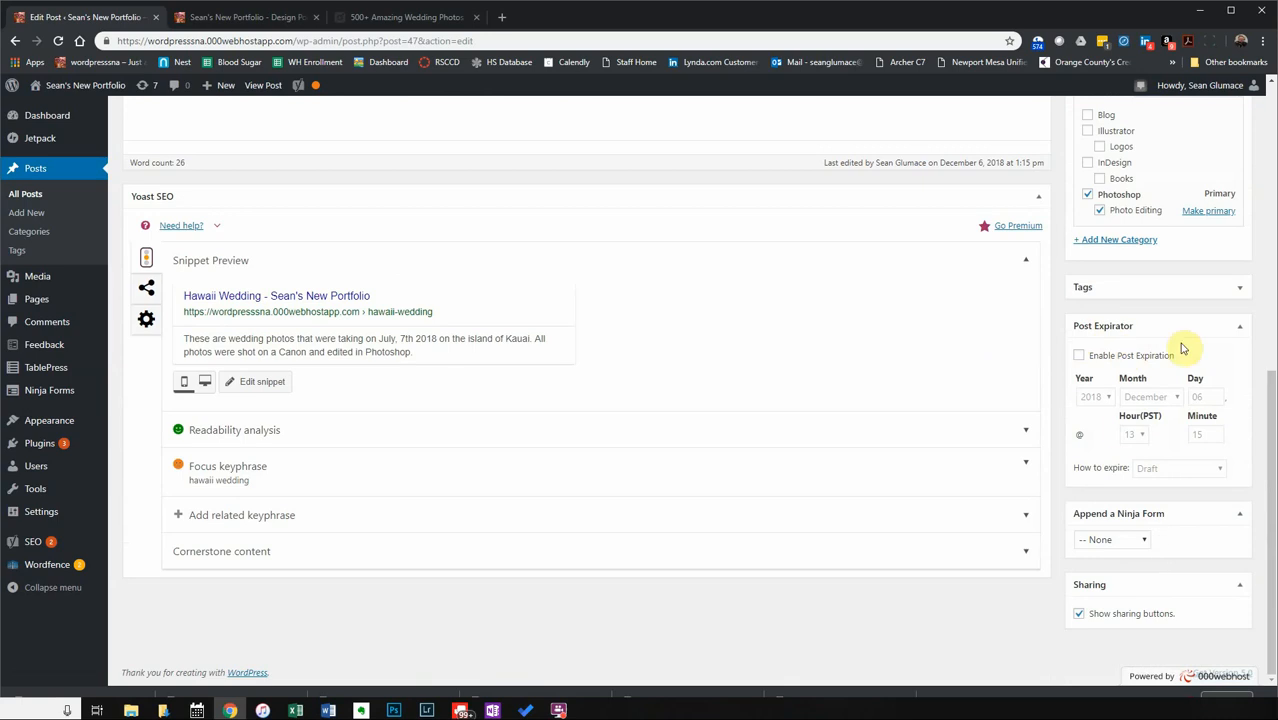
Enable post expiration with month January and year 2019, then choose the expiry action.
left_click(1078, 355)
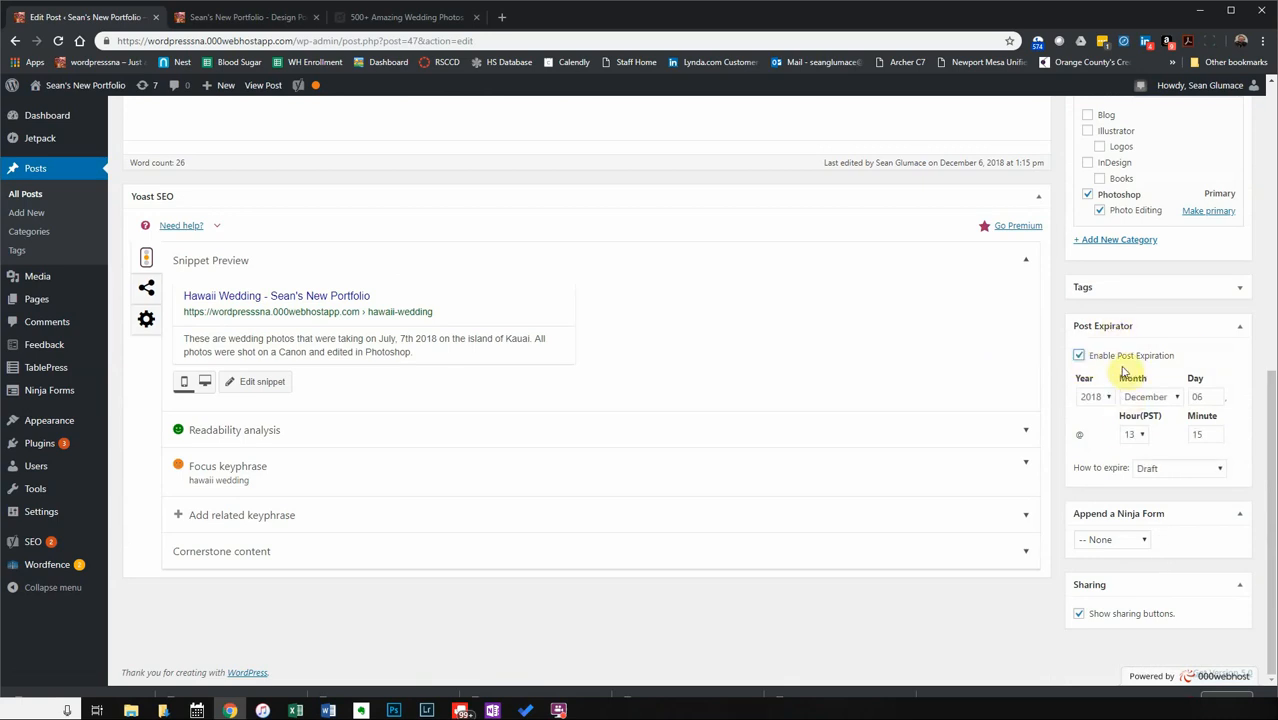
left_click(1165, 397)
left_click(1160, 410)
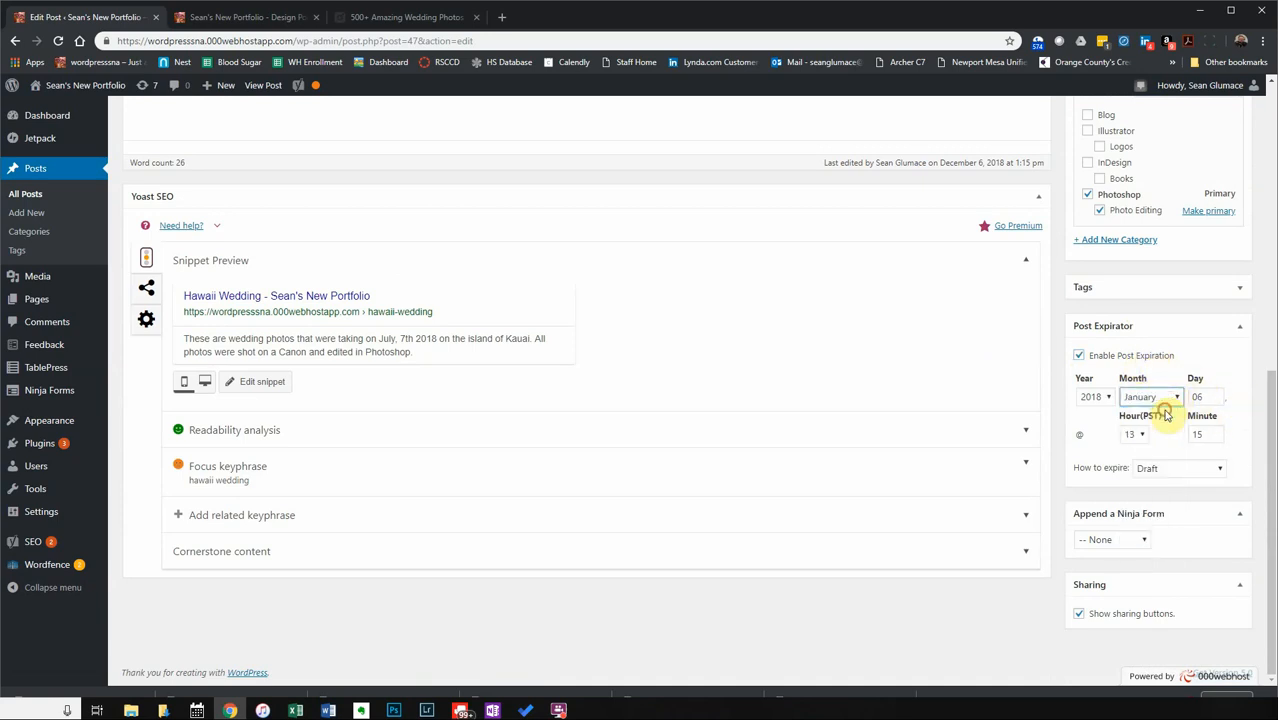
left_click(1093, 398)
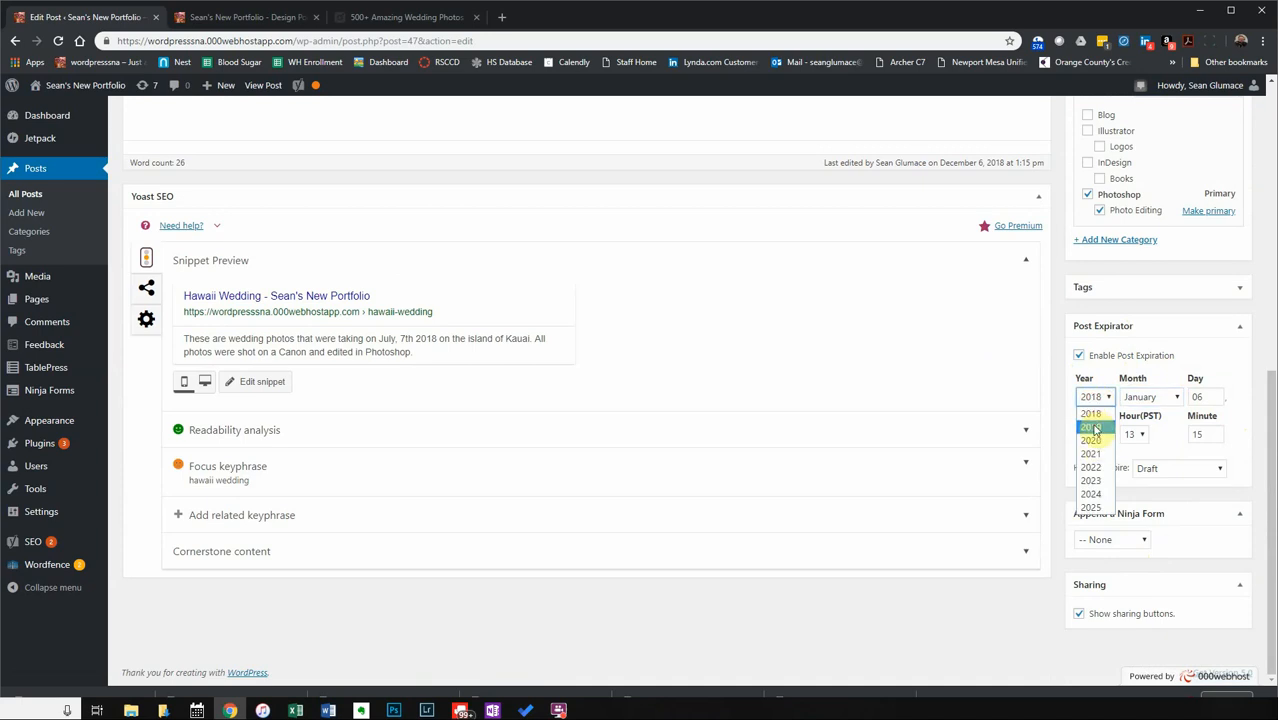
left_click(1092, 422)
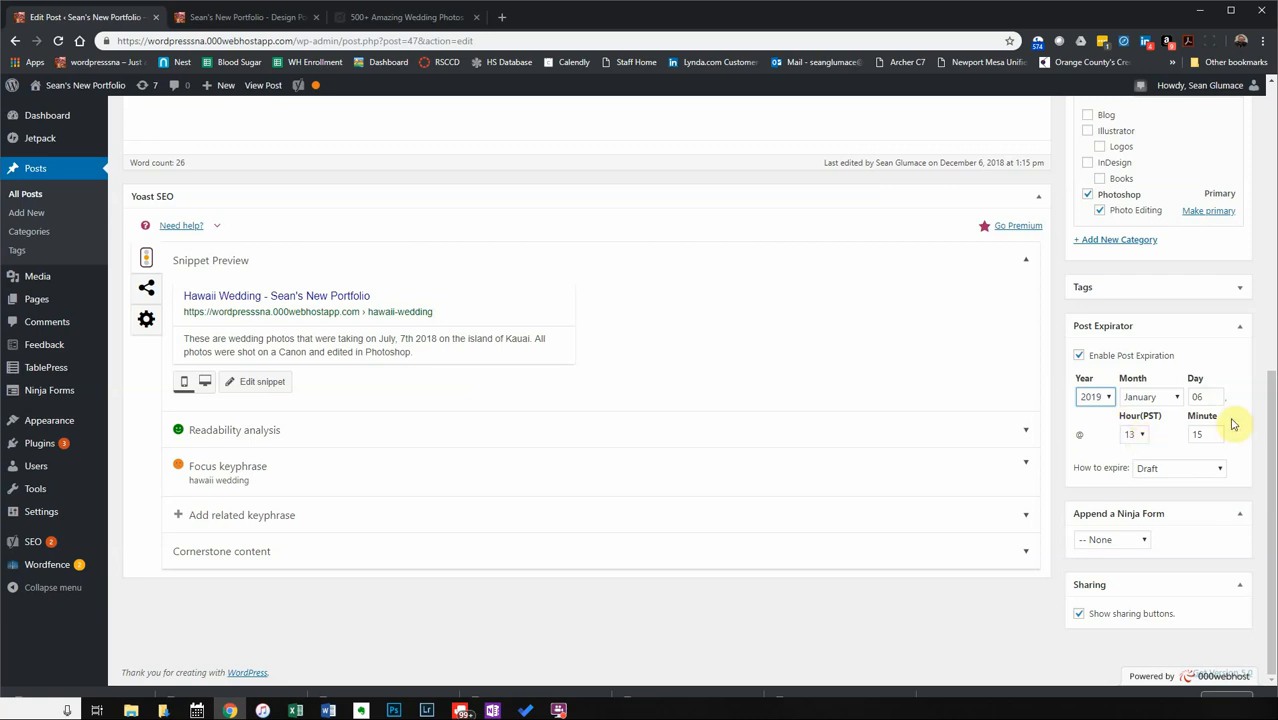
left_click(1147, 469)
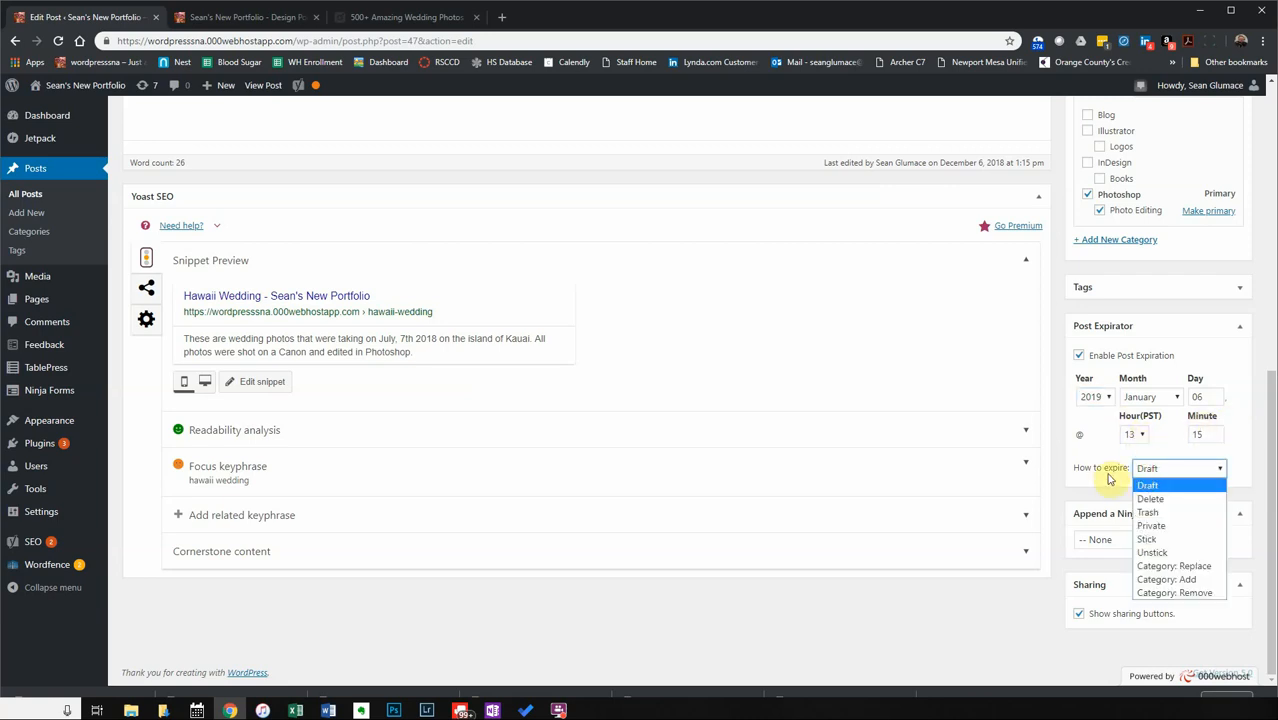
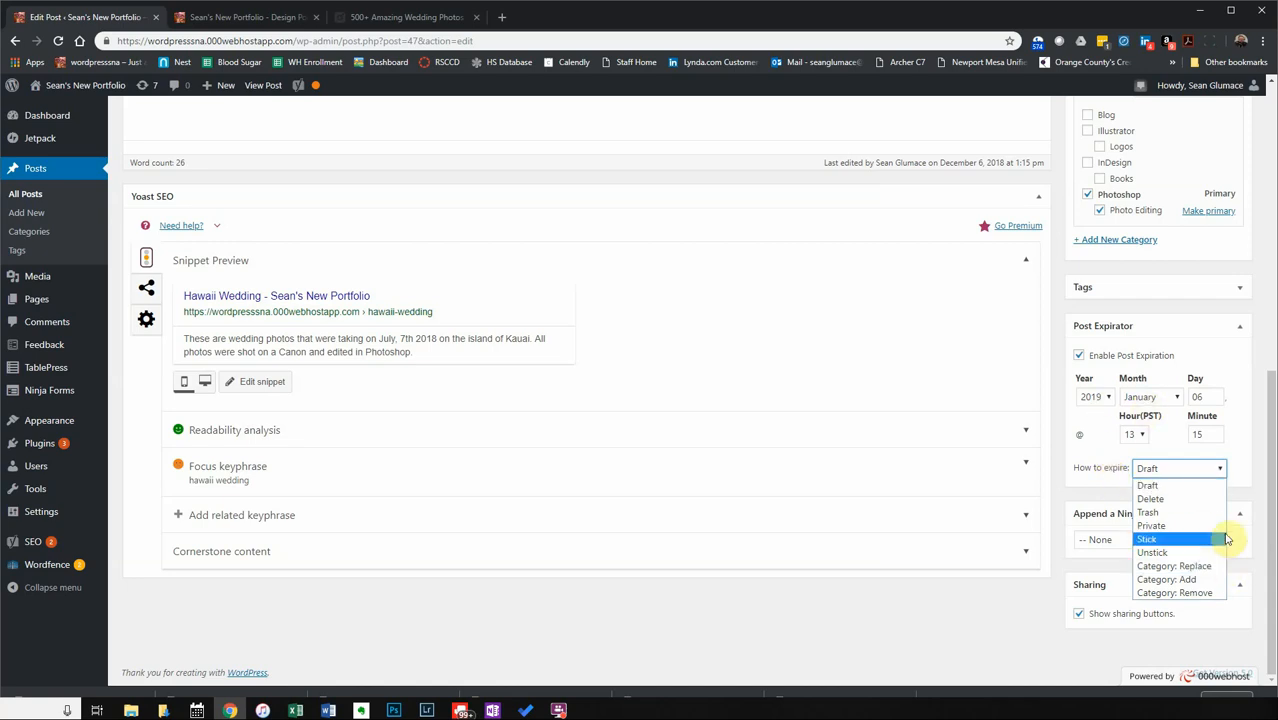
Turn off post expiration for the Hawaii Wedding post, keeping the Draft action.
left_click(1080, 432)
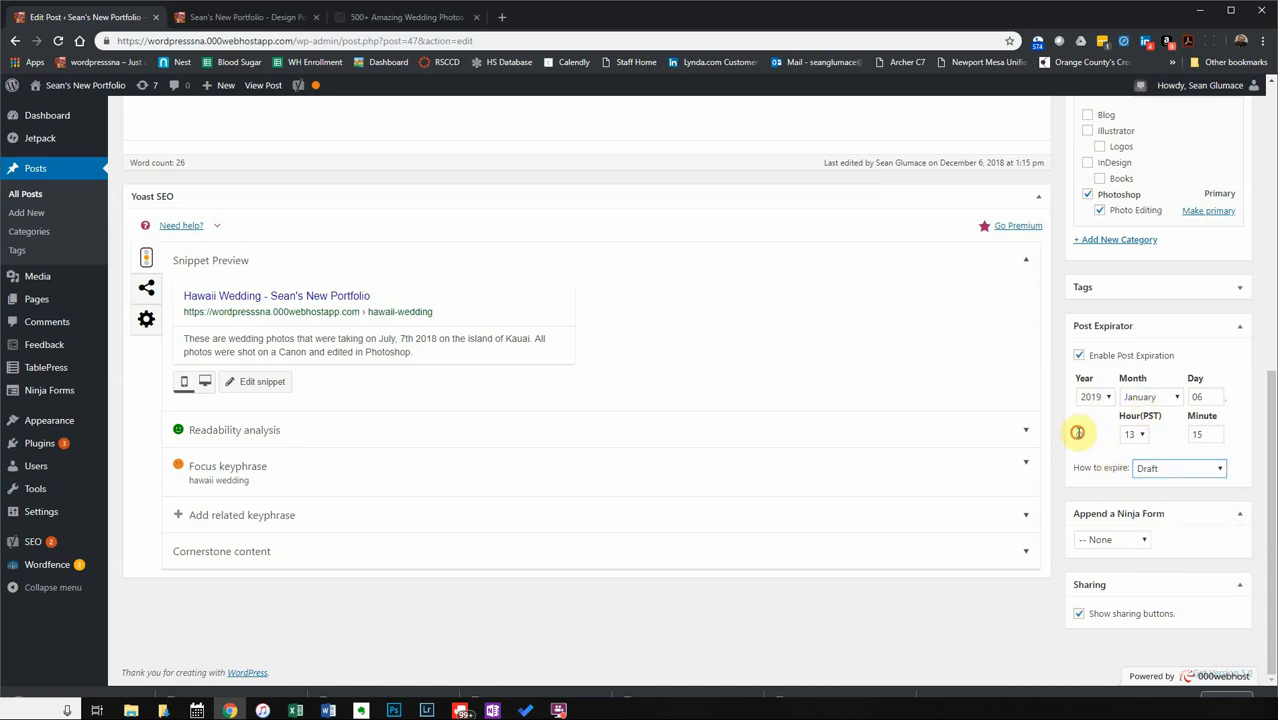
left_click(1079, 355)
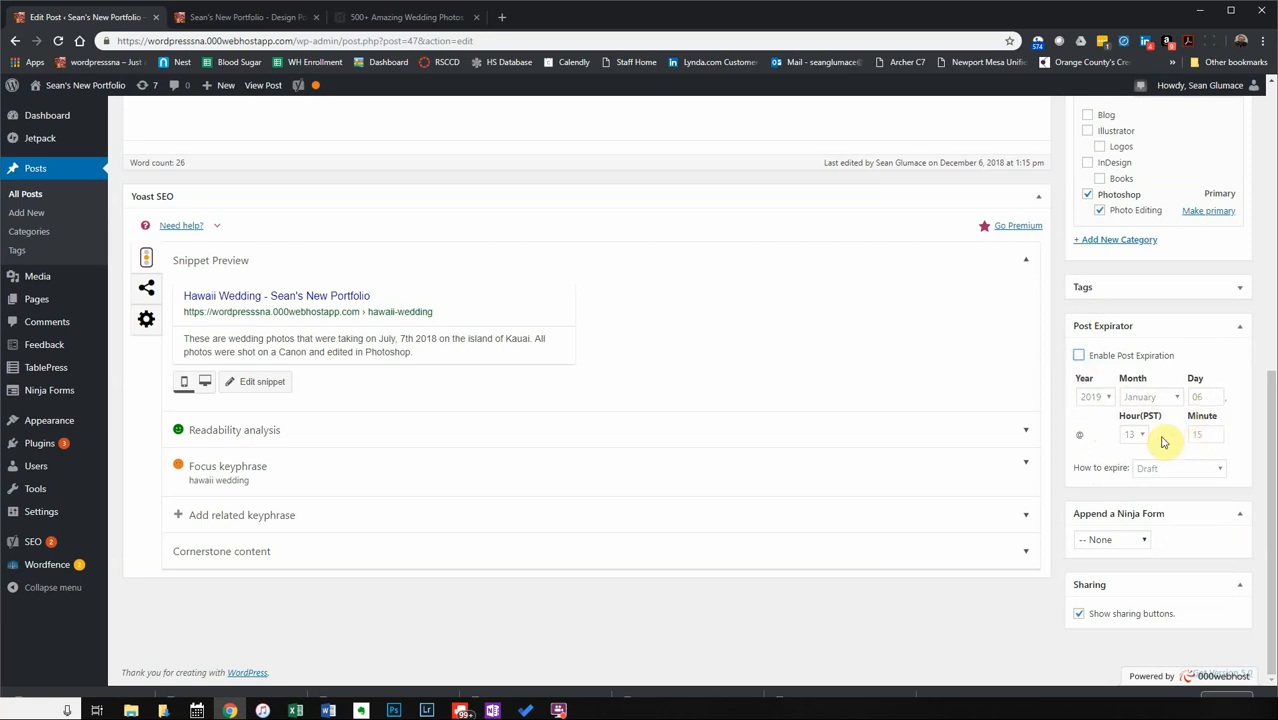
scroll(1165, 442, "up", 4)
Move the Featured Image box above the Format box in the sidebar.
scroll(1155, 436, "down", 1)
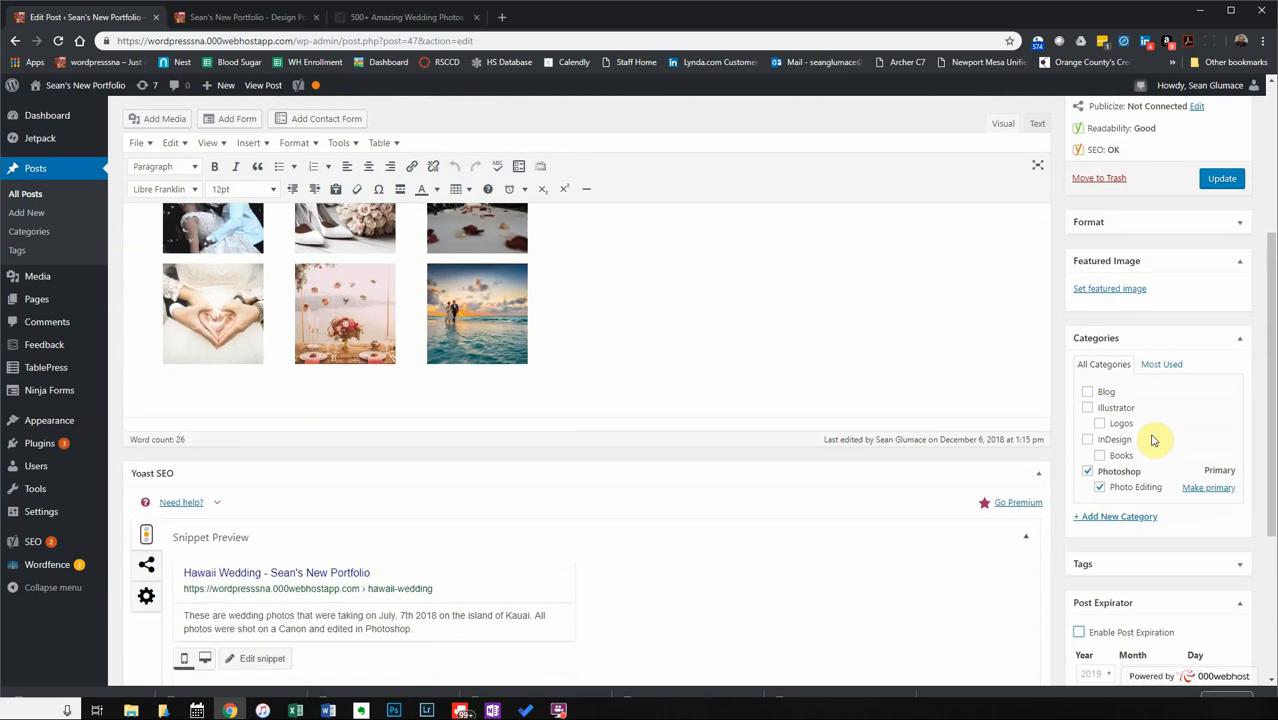
scroll(1130, 555, "down", 1)
scroll(1108, 517, "up", 1)
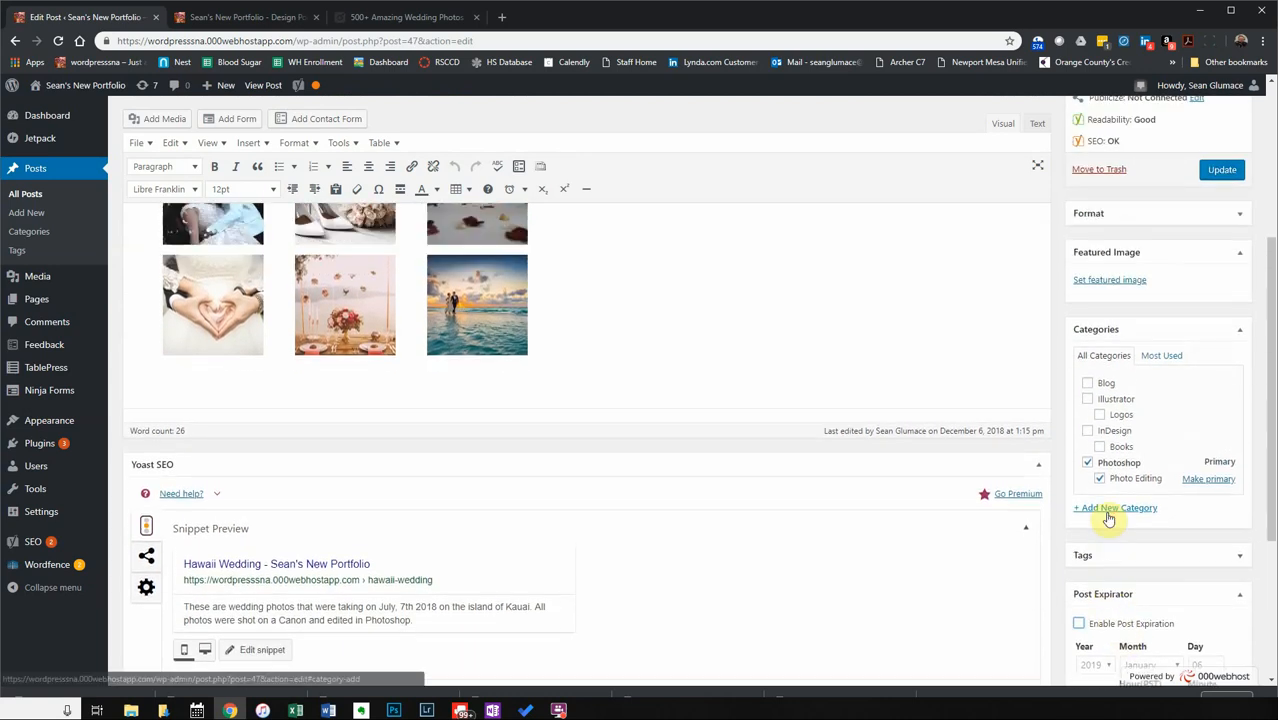
scroll(1110, 515, "down", 4)
scroll(1135, 545, "up", 3)
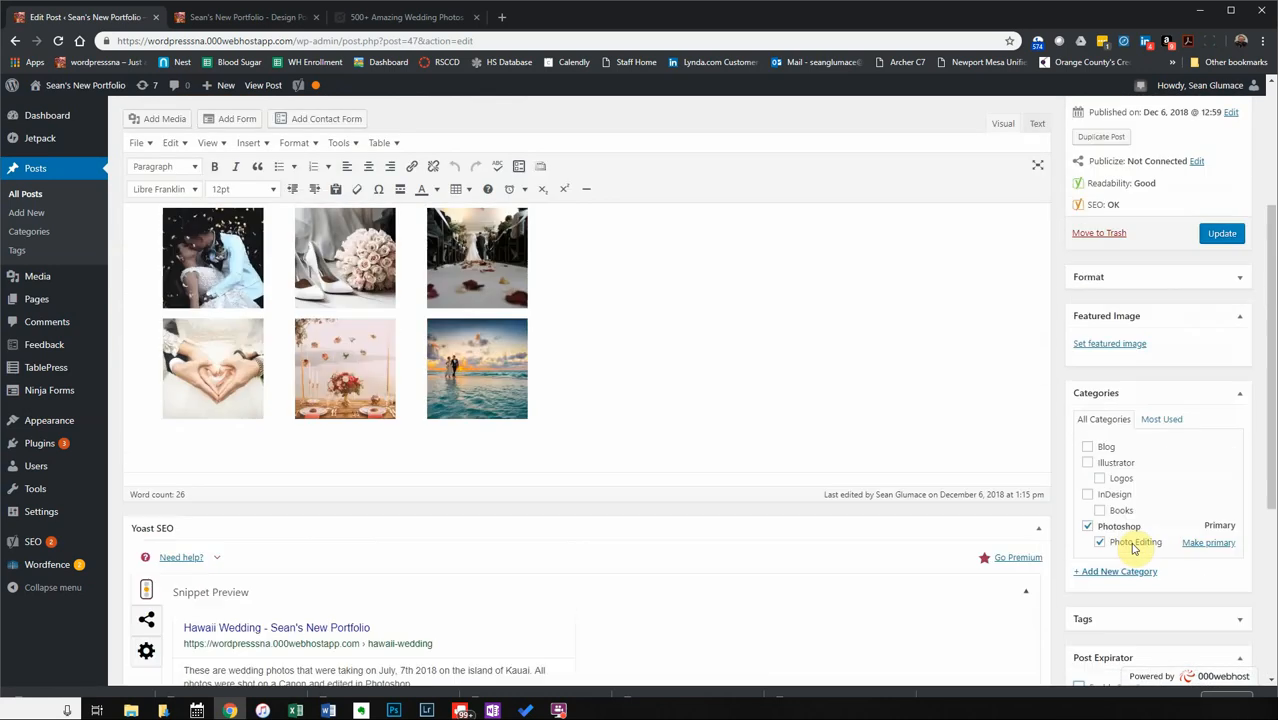
scroll(1150, 430, "up", 2)
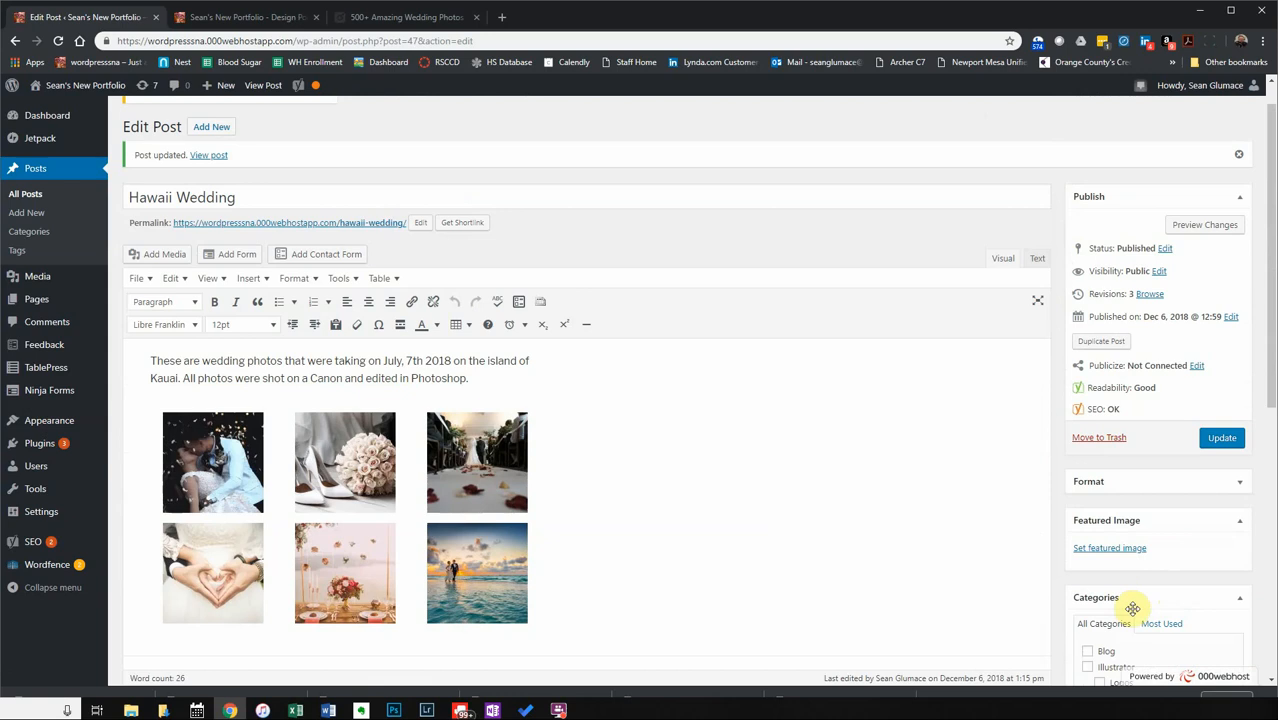
left_click_drag(1127, 519, 1132, 466)
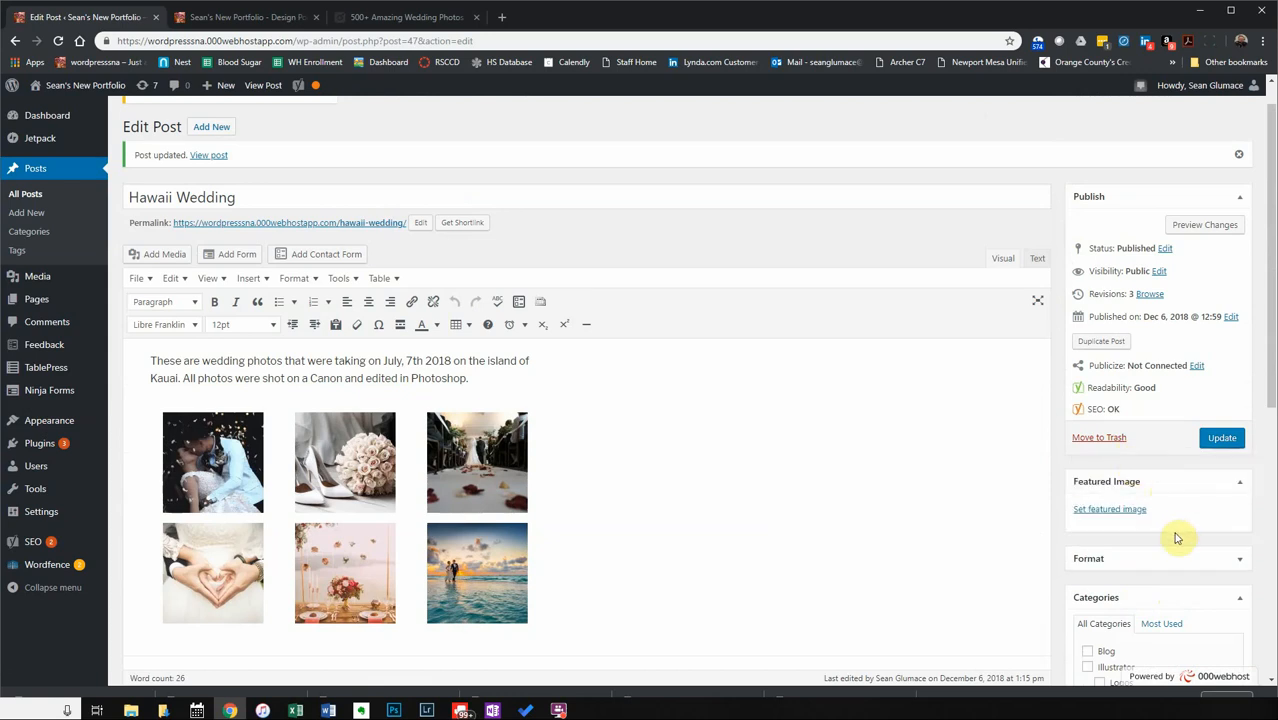
Make the beach sunset couple photo the featured image and update the post.
left_click(1121, 514)
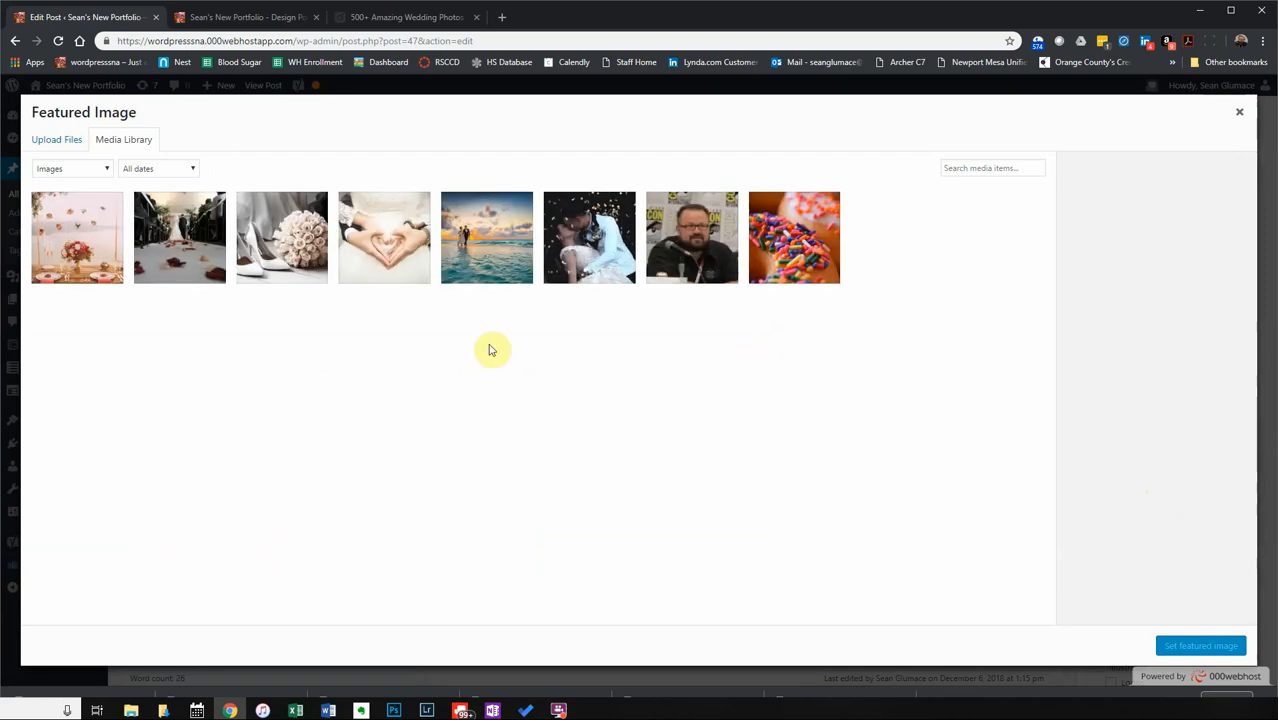
left_click(462, 224)
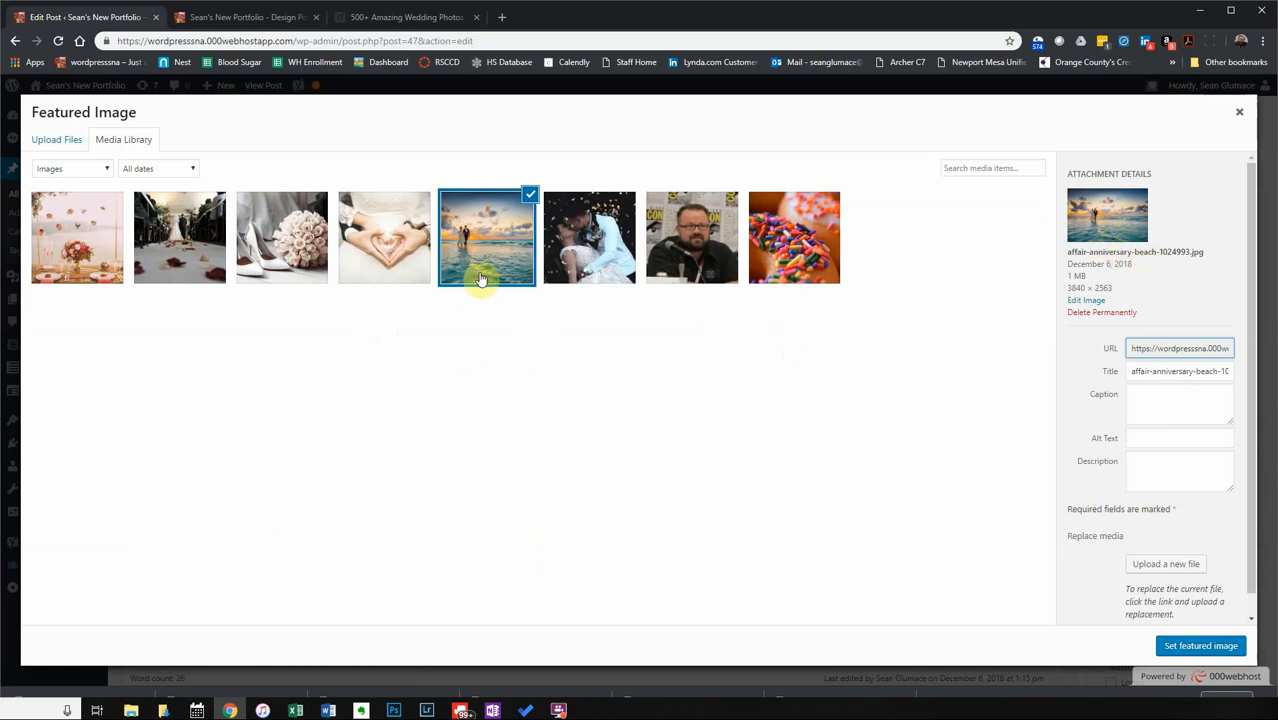
left_click(1197, 646)
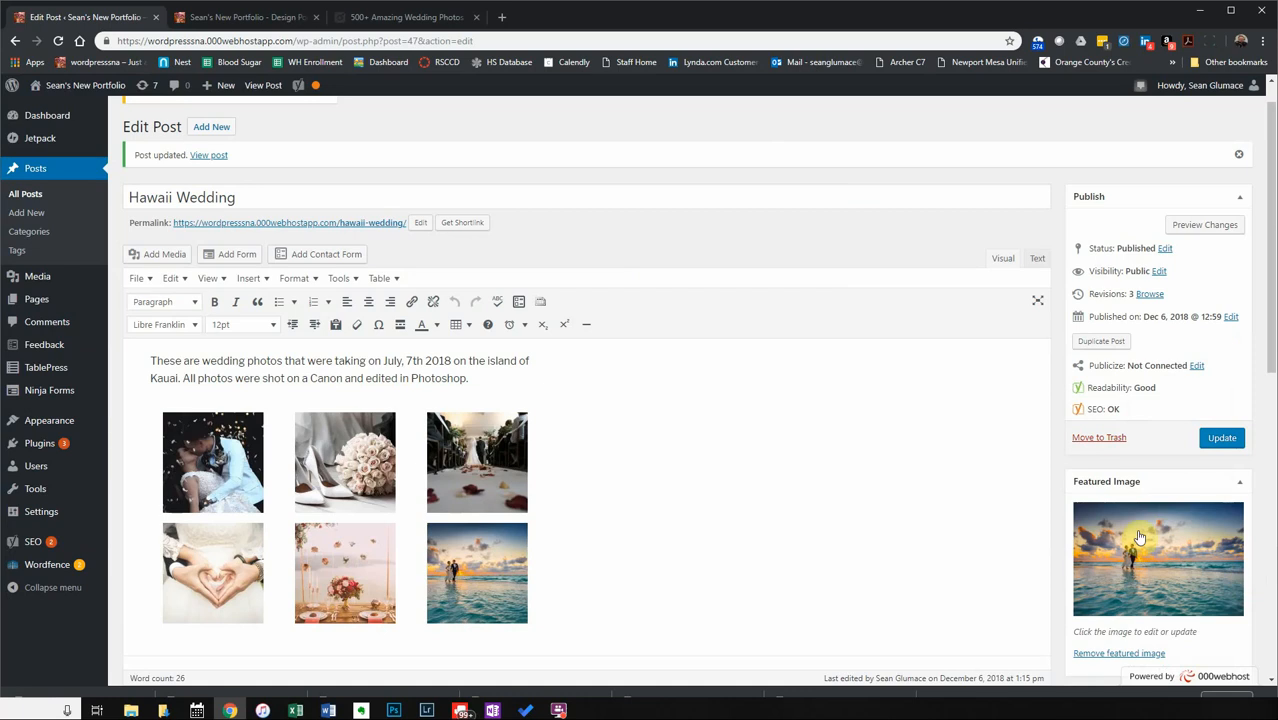
left_click(1227, 435)
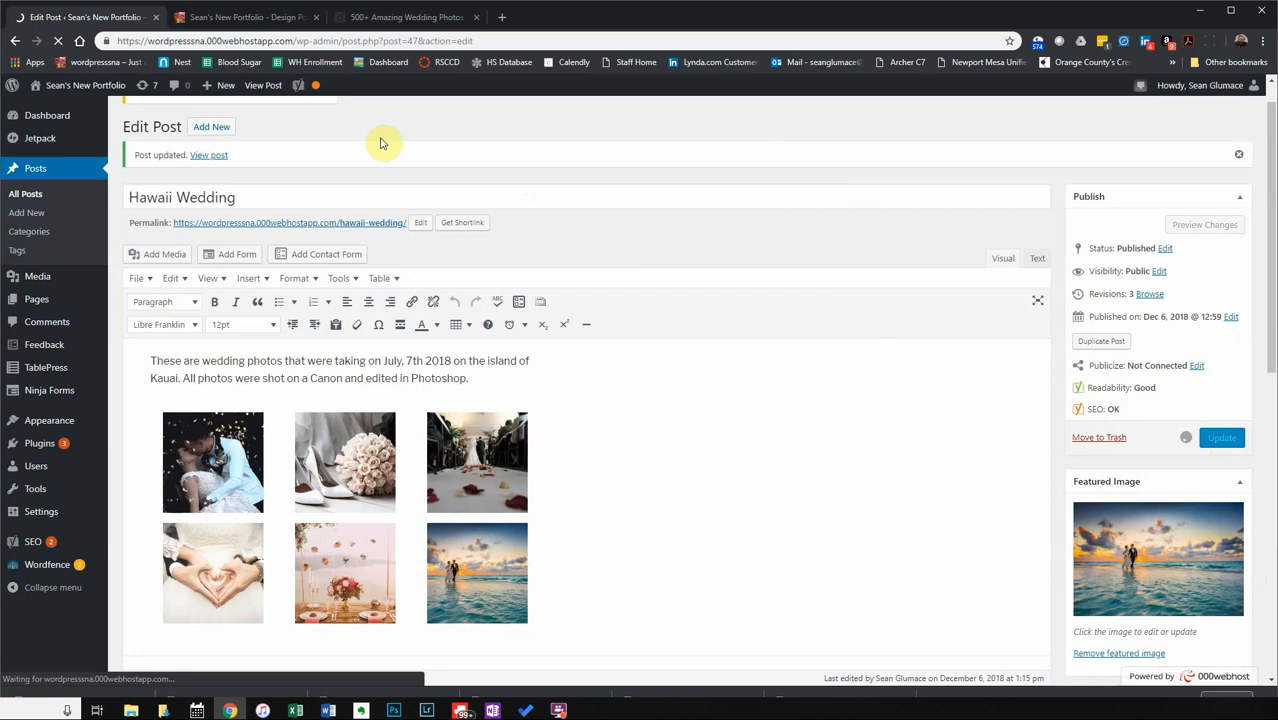
Reload the live portfolio site to pick up the post's changes.
left_click(242, 18)
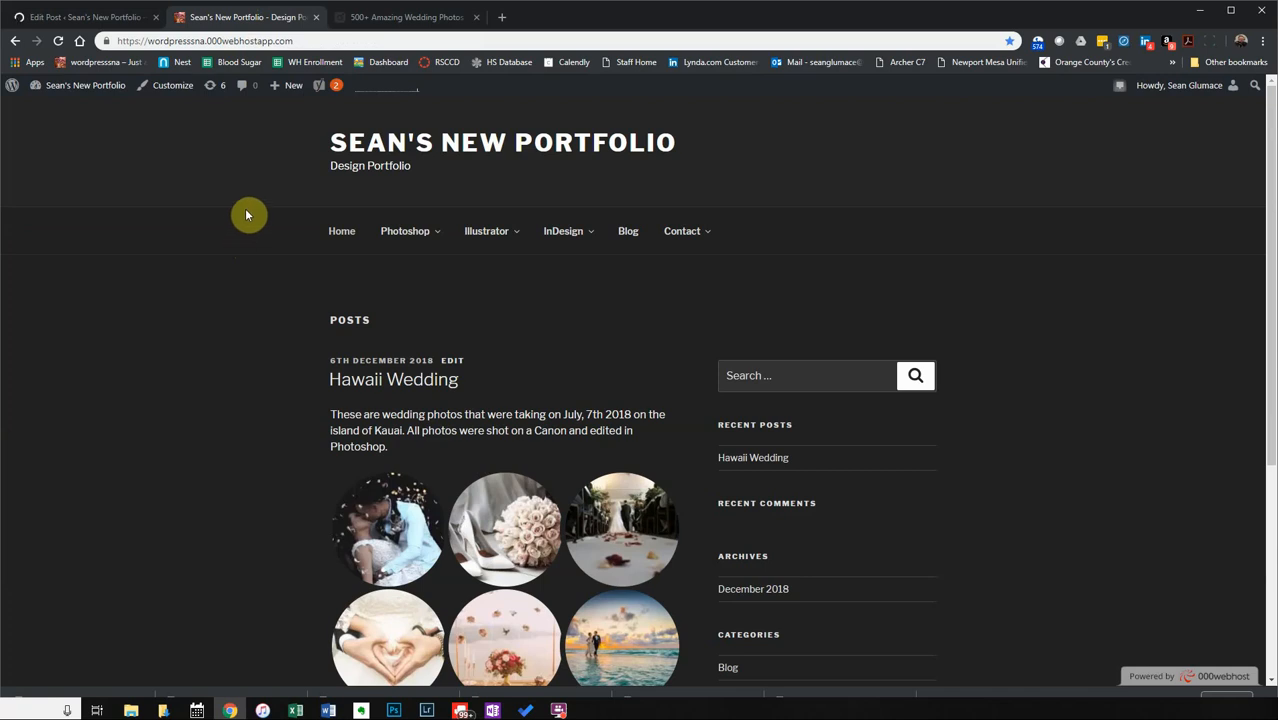
left_click(75, 17)
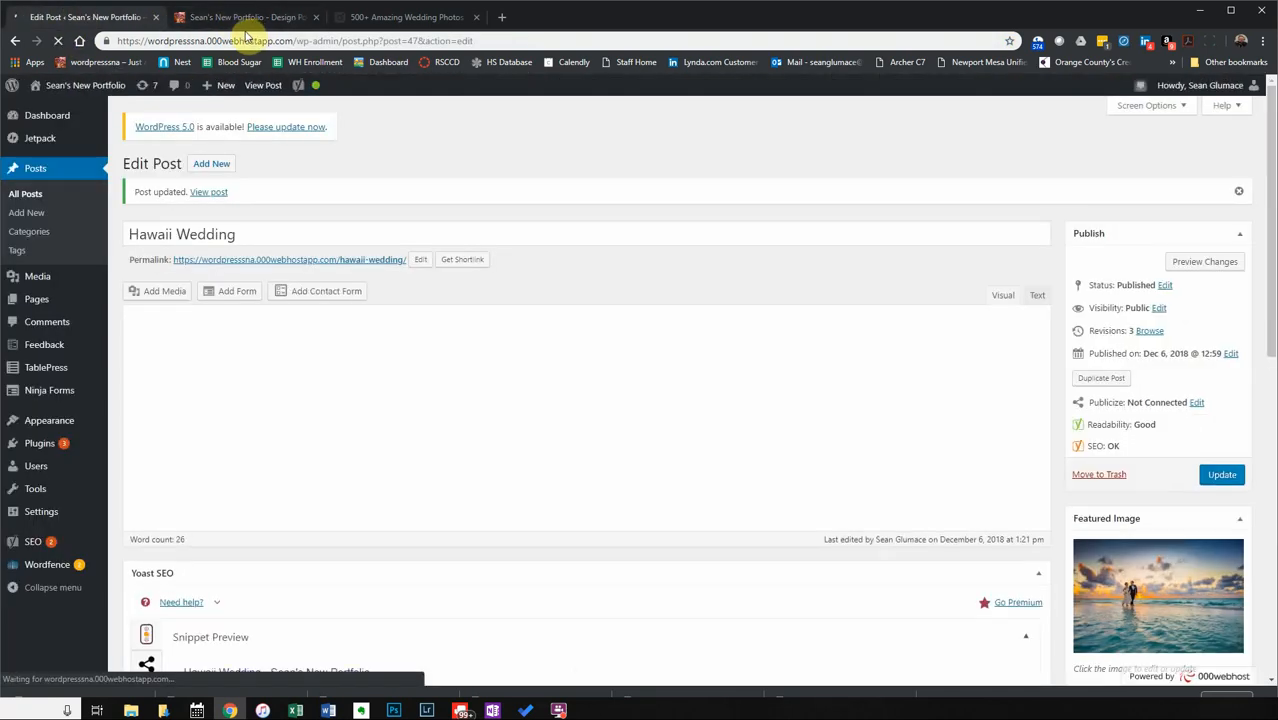
left_click(242, 18)
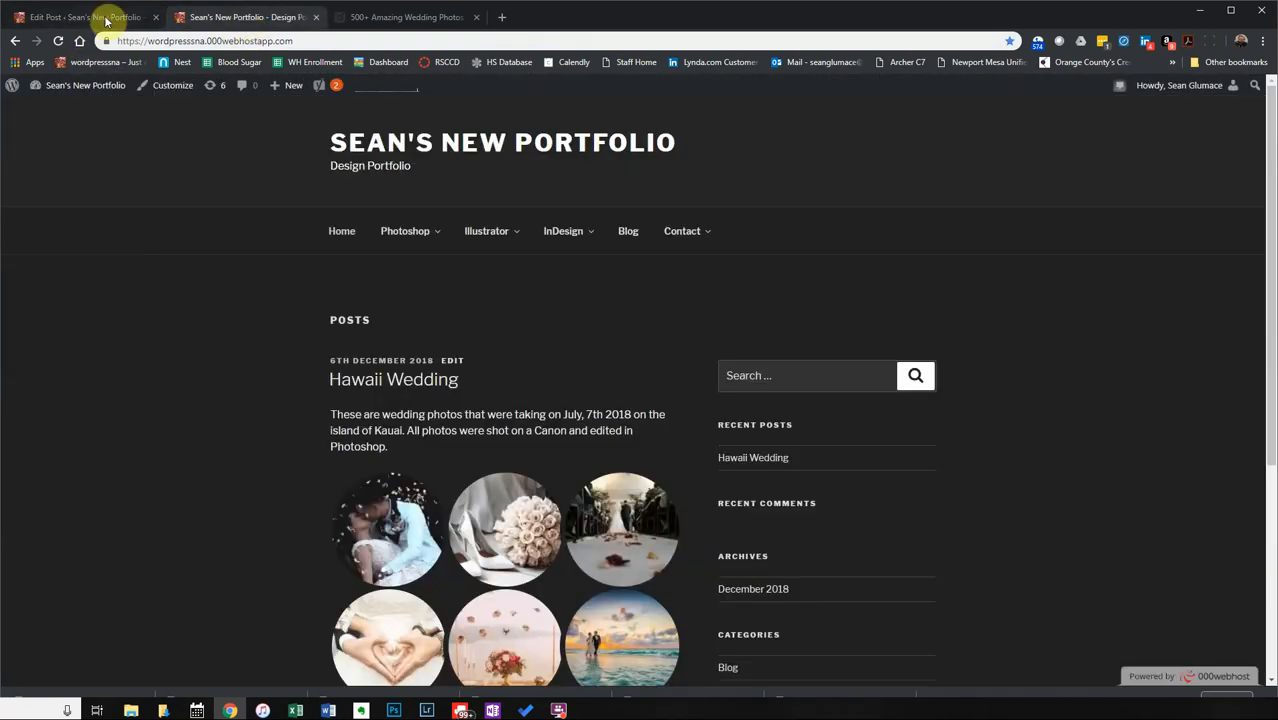
left_click(58, 41)
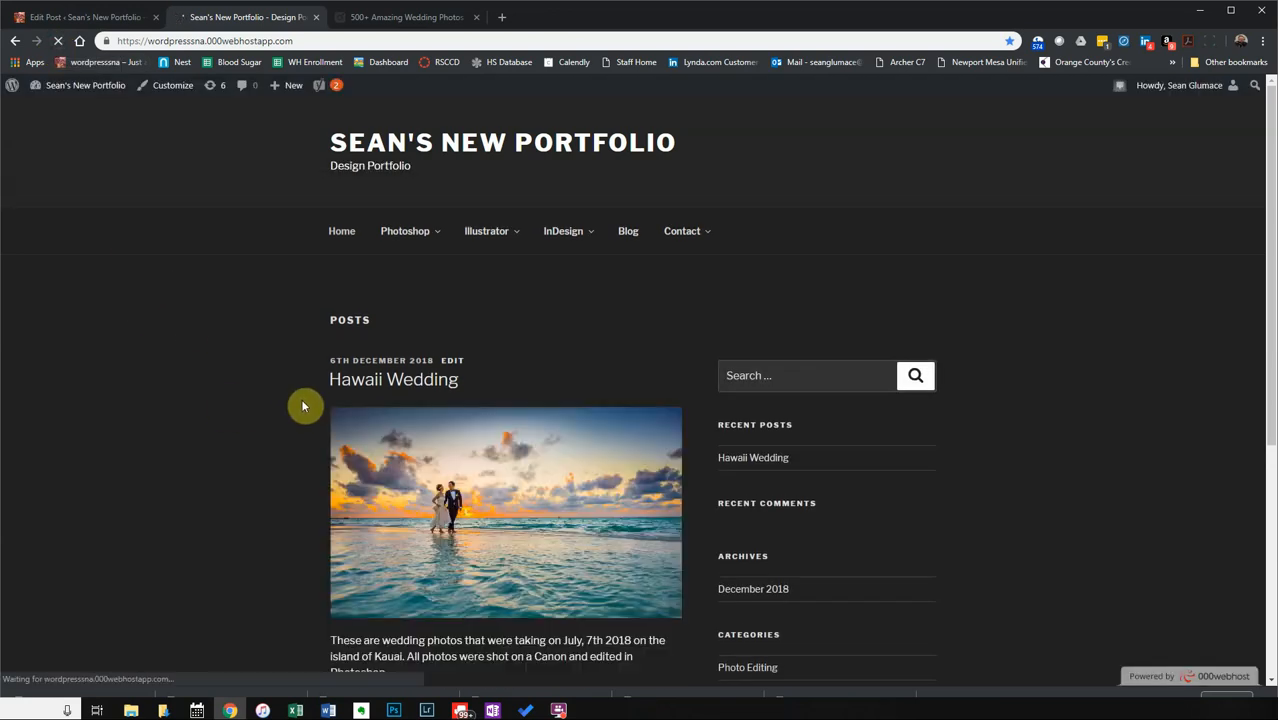
Scroll through the Hawaii Wedding post to check the beach featured image and gallery.
scroll(302, 408, "down", 2)
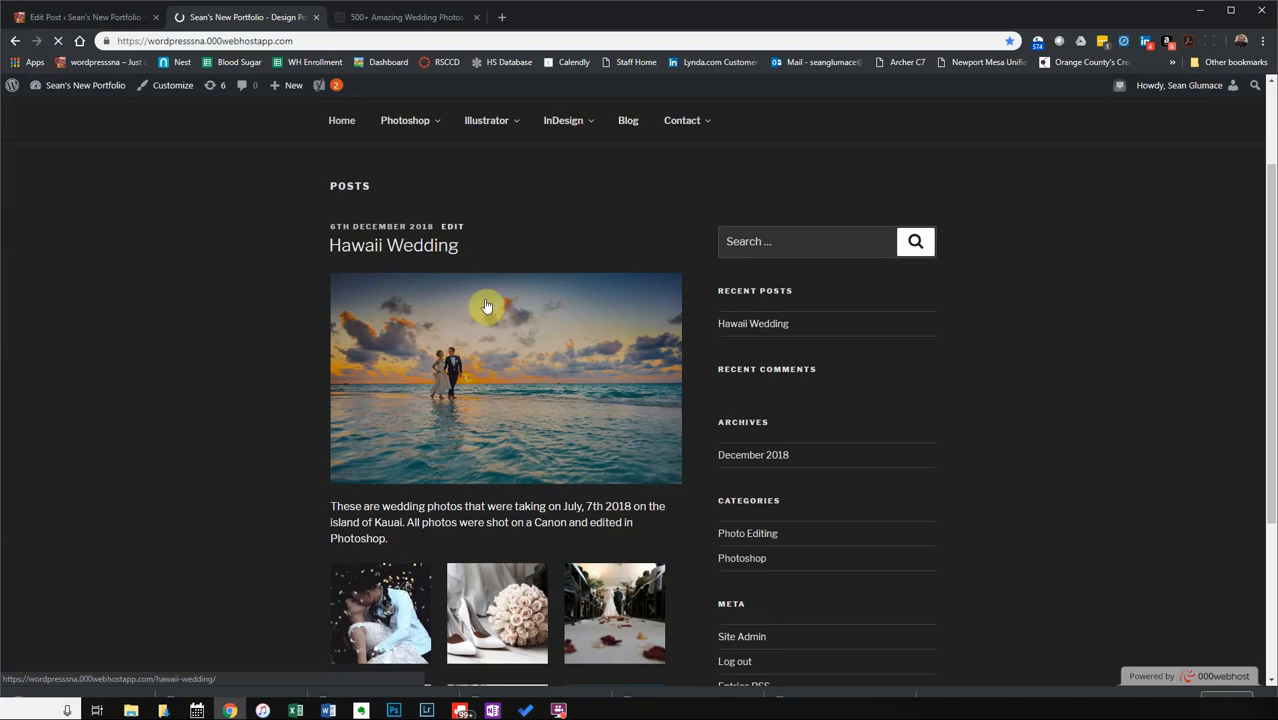
scroll(334, 460, "down", 2)
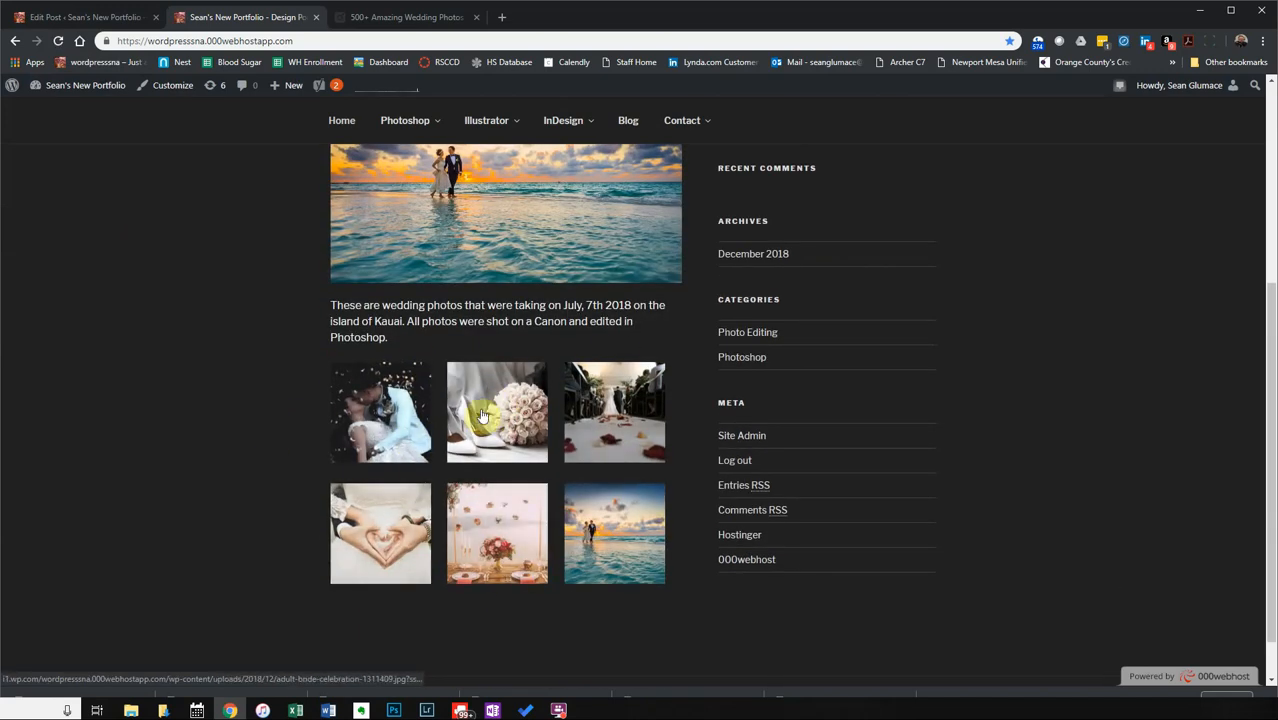
scroll(343, 412, "down", 1)
scroll(330, 420, "up", 4)
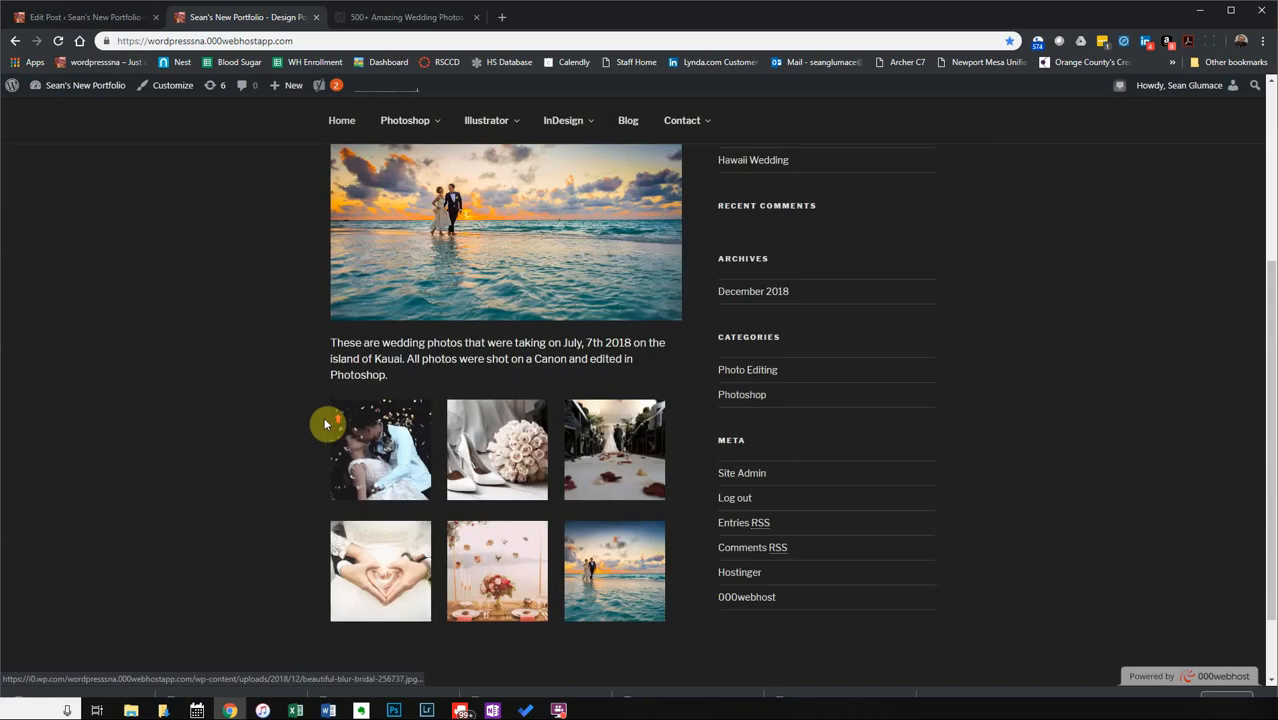
scroll(325, 428, "down", 2)
scroll(323, 430, "down", 2)
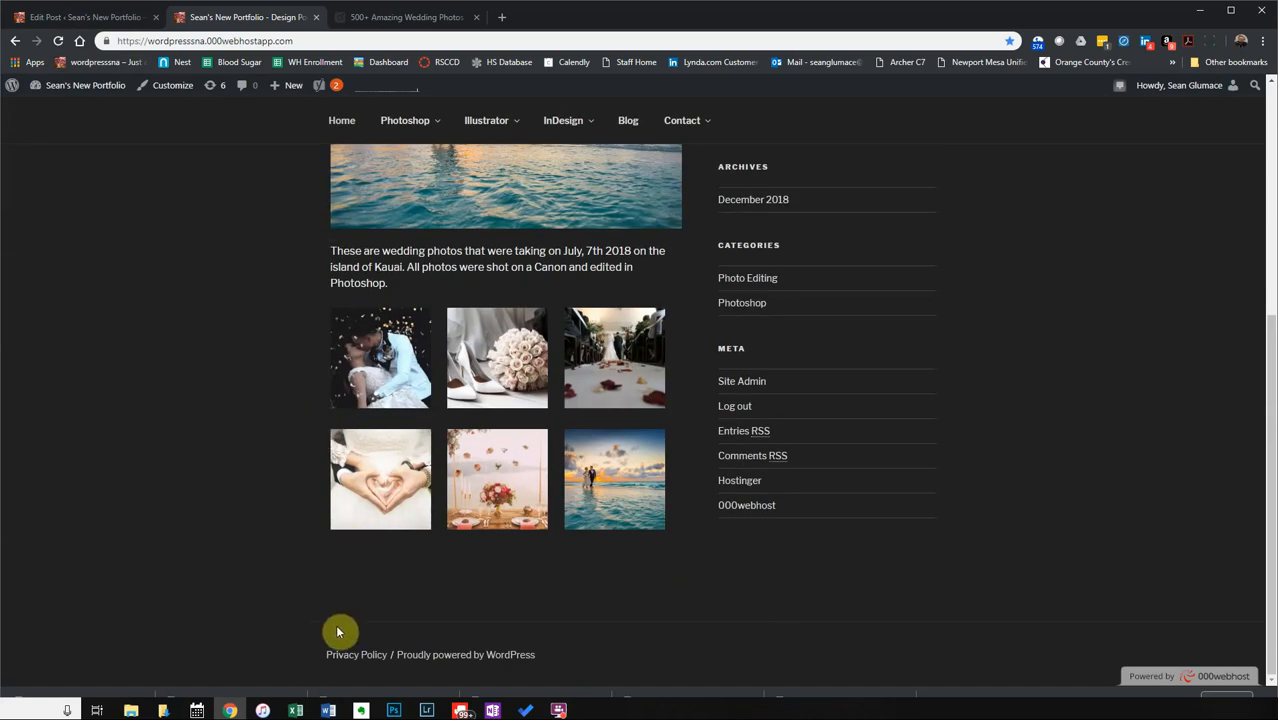
scroll(335, 624, "up", 4)
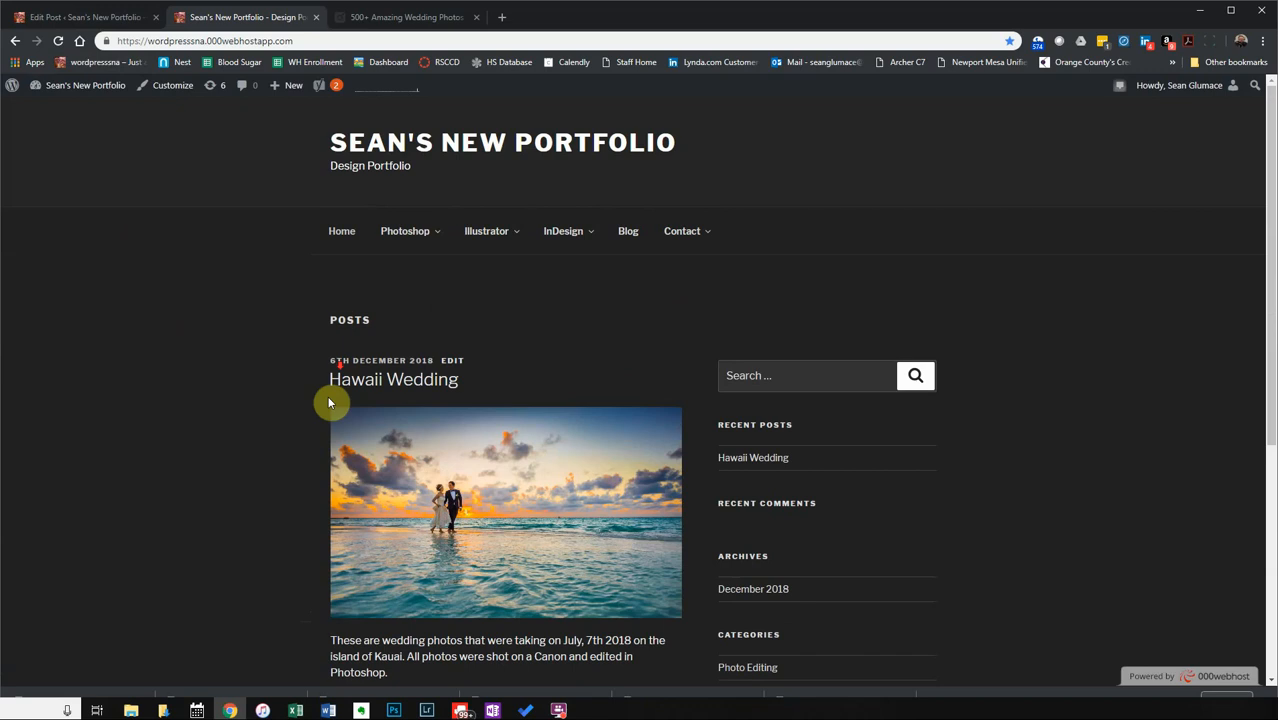
scroll(328, 400, "down", 2)
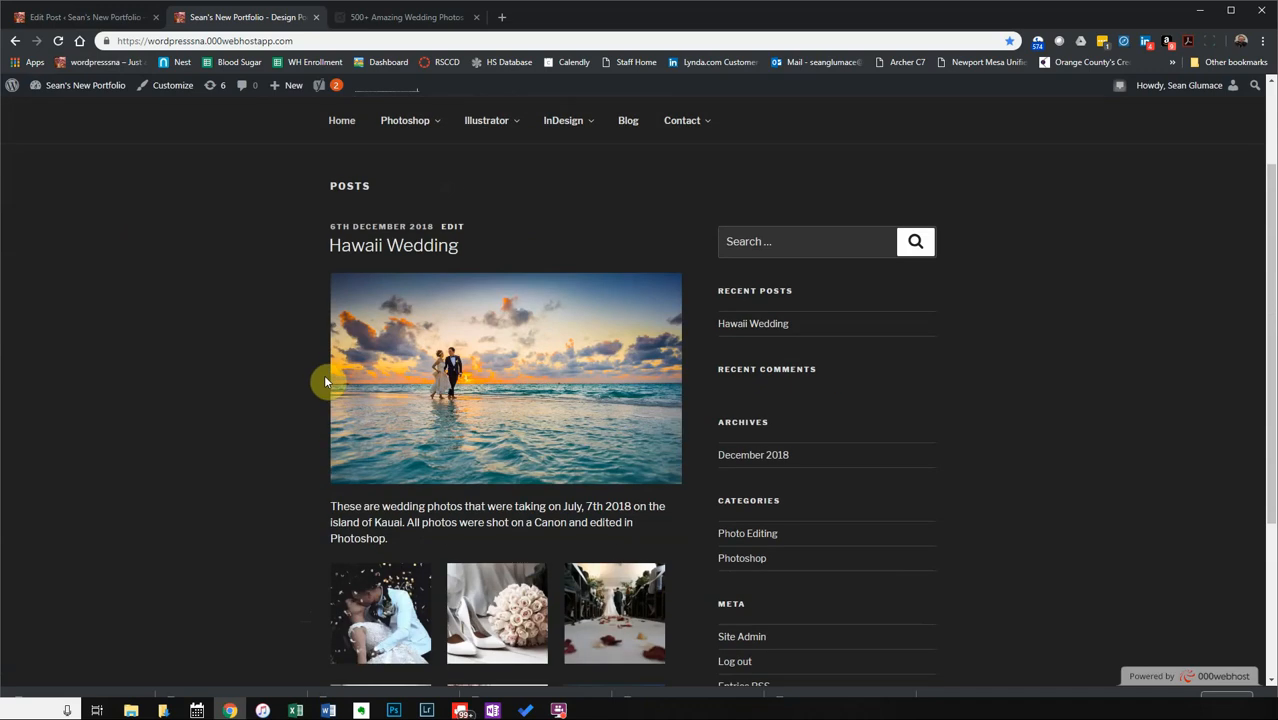
Open the Hawaii Wedding post's own page and scroll through its gallery.
left_click(442, 434)
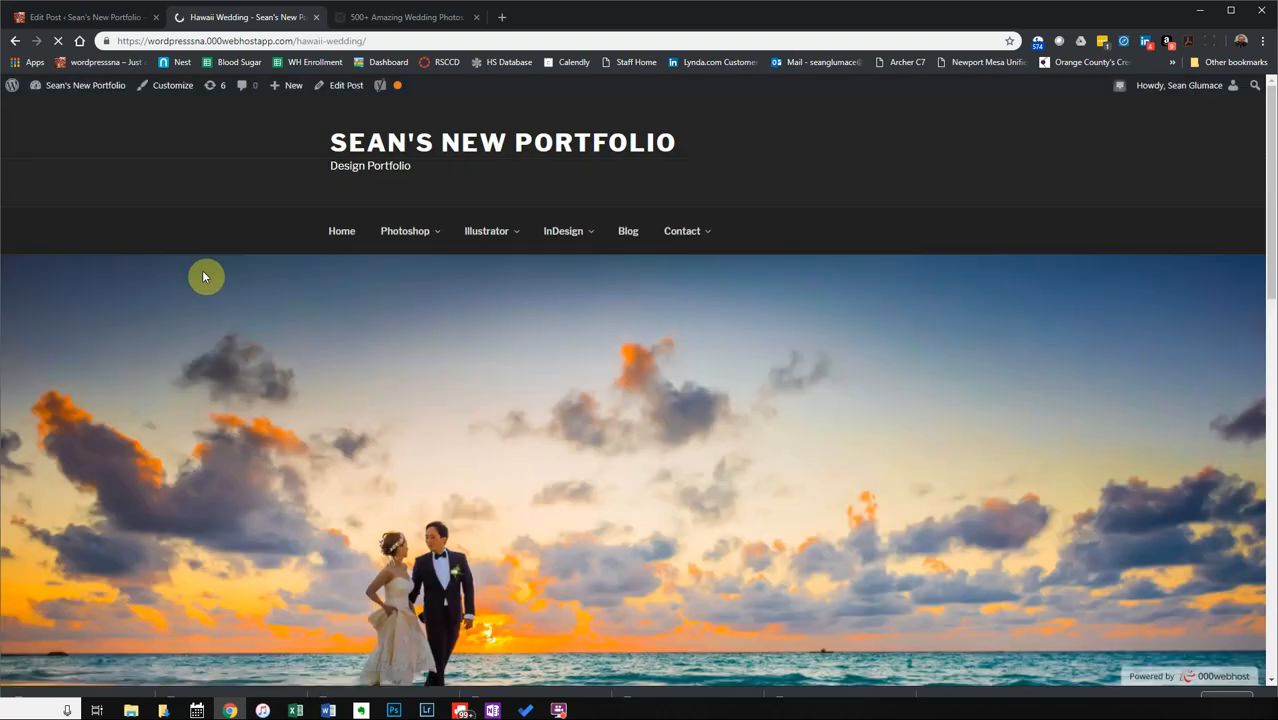
scroll(598, 405, "down", 2)
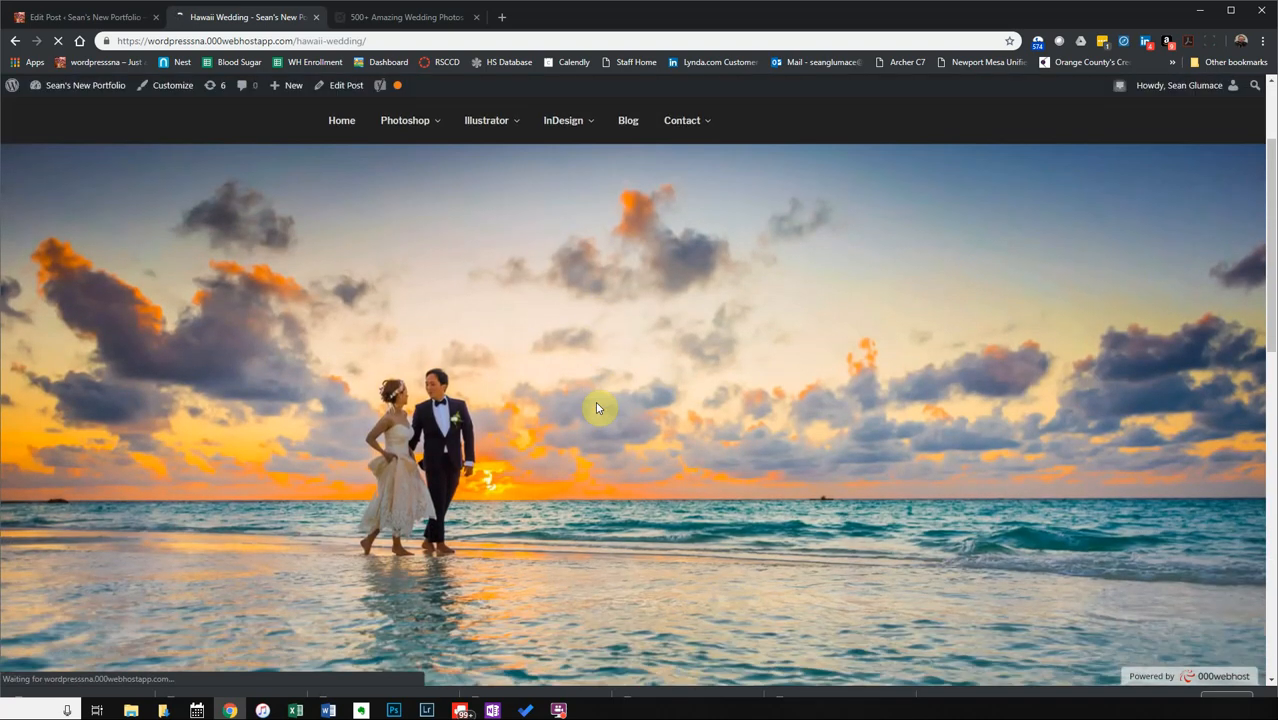
scroll(598, 408, "down", 8)
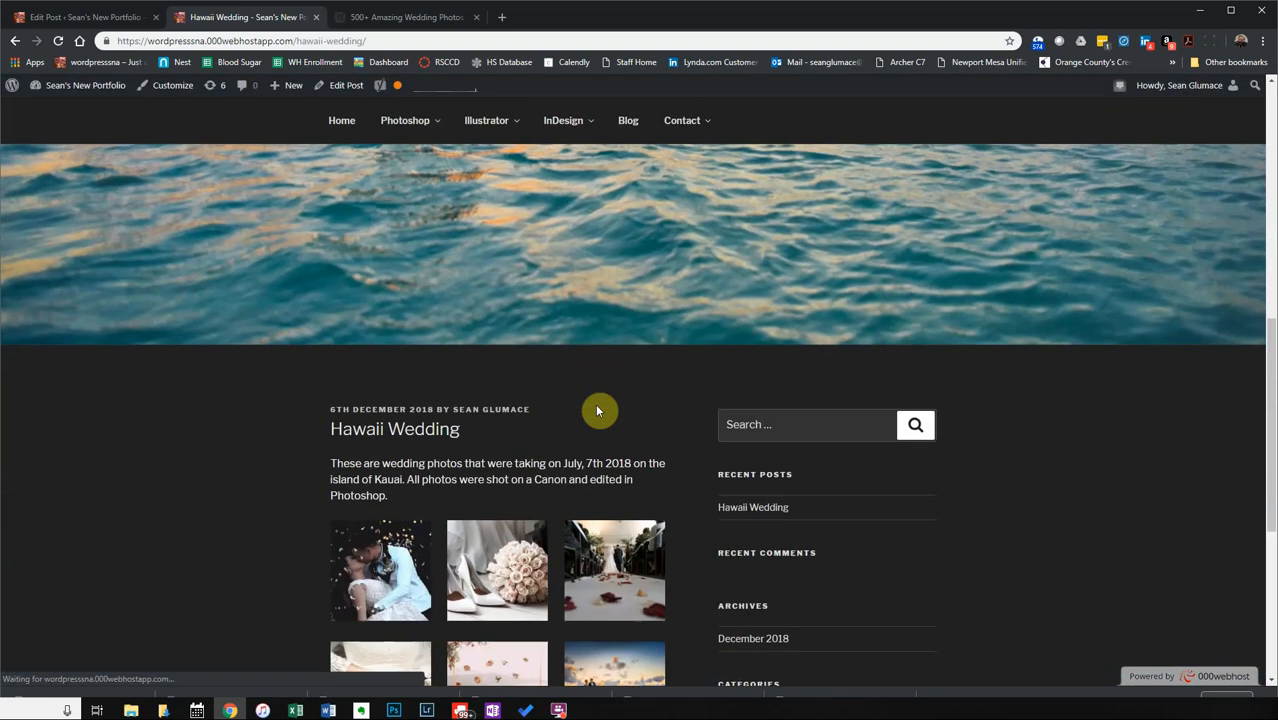
scroll(600, 406, "up", 10)
scroll(600, 406, "up", 1)
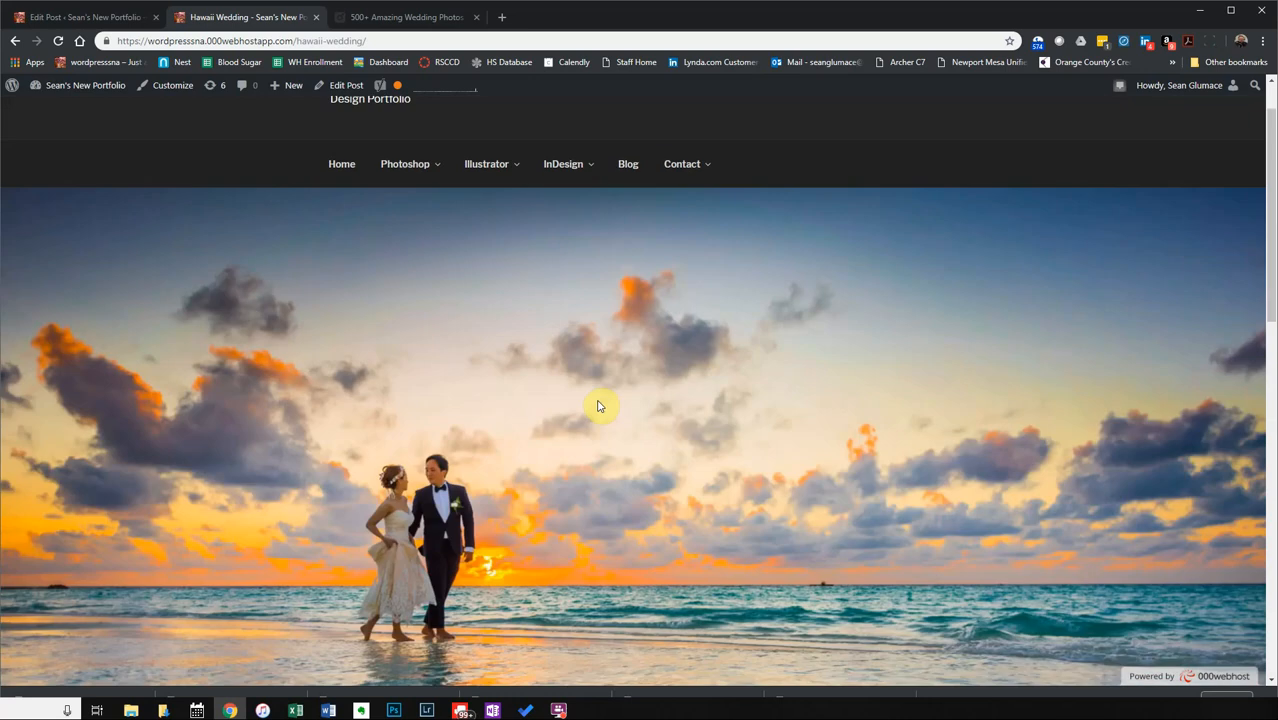
scroll(598, 406, "down", 1)
scroll(598, 406, "down", 8)
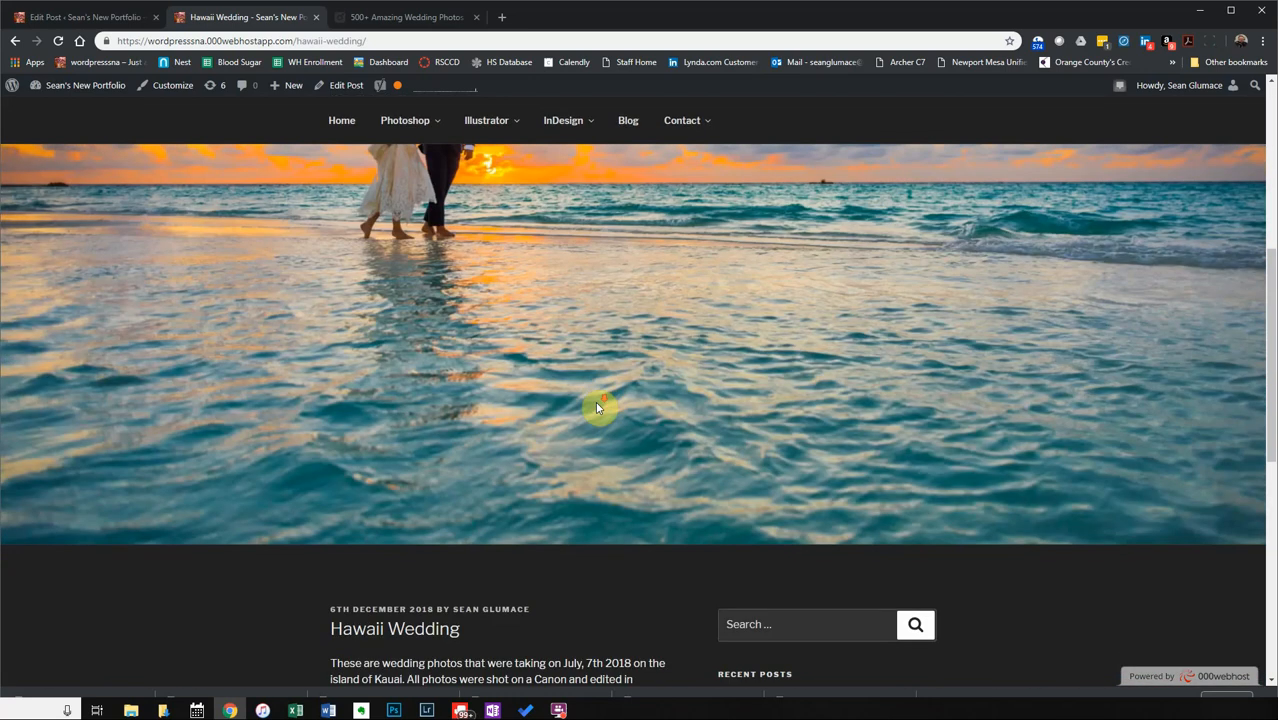
scroll(598, 406, "down", 8)
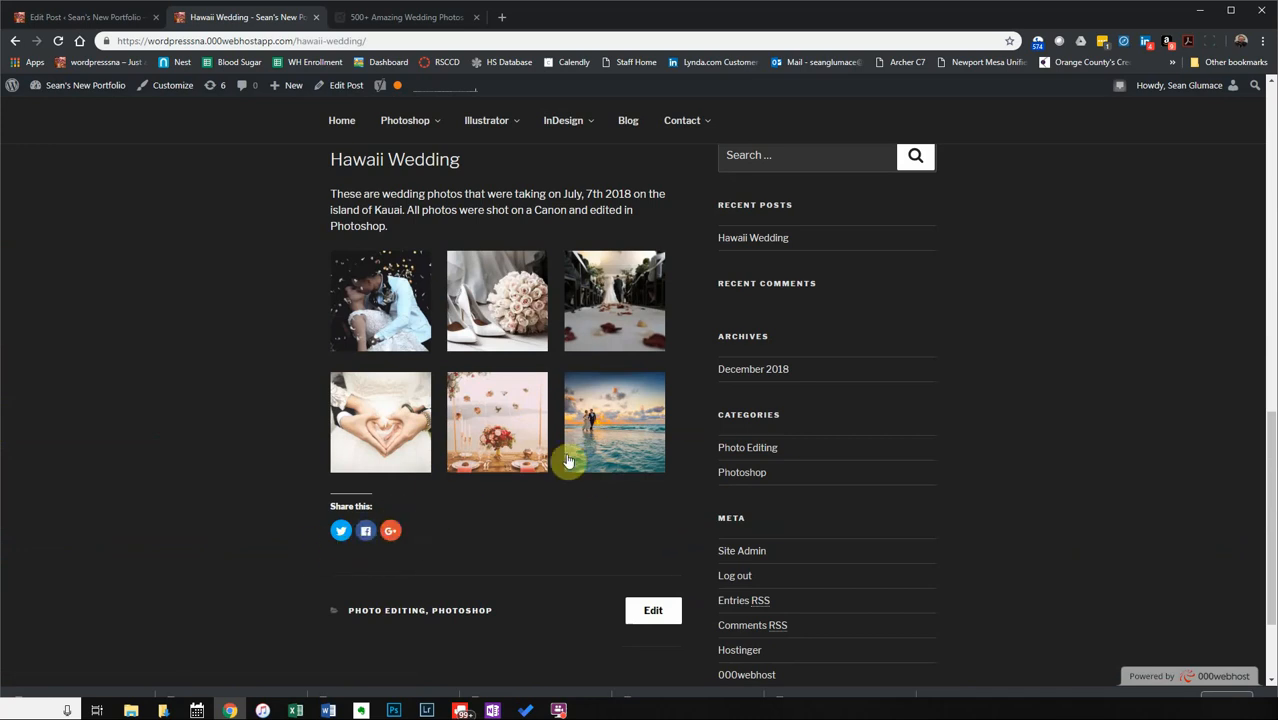
Scroll back to the top and return to the blog posts page.
scroll(567, 461, "up", 1)
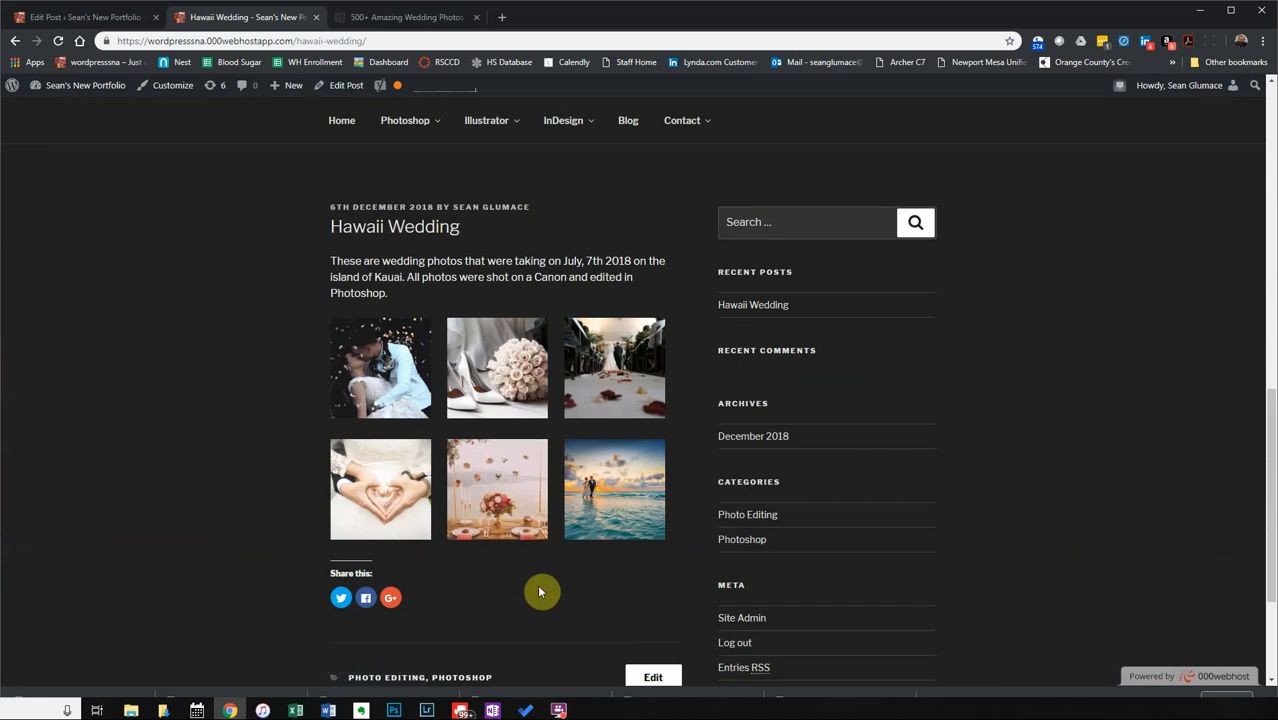
scroll(515, 272, "up", 3)
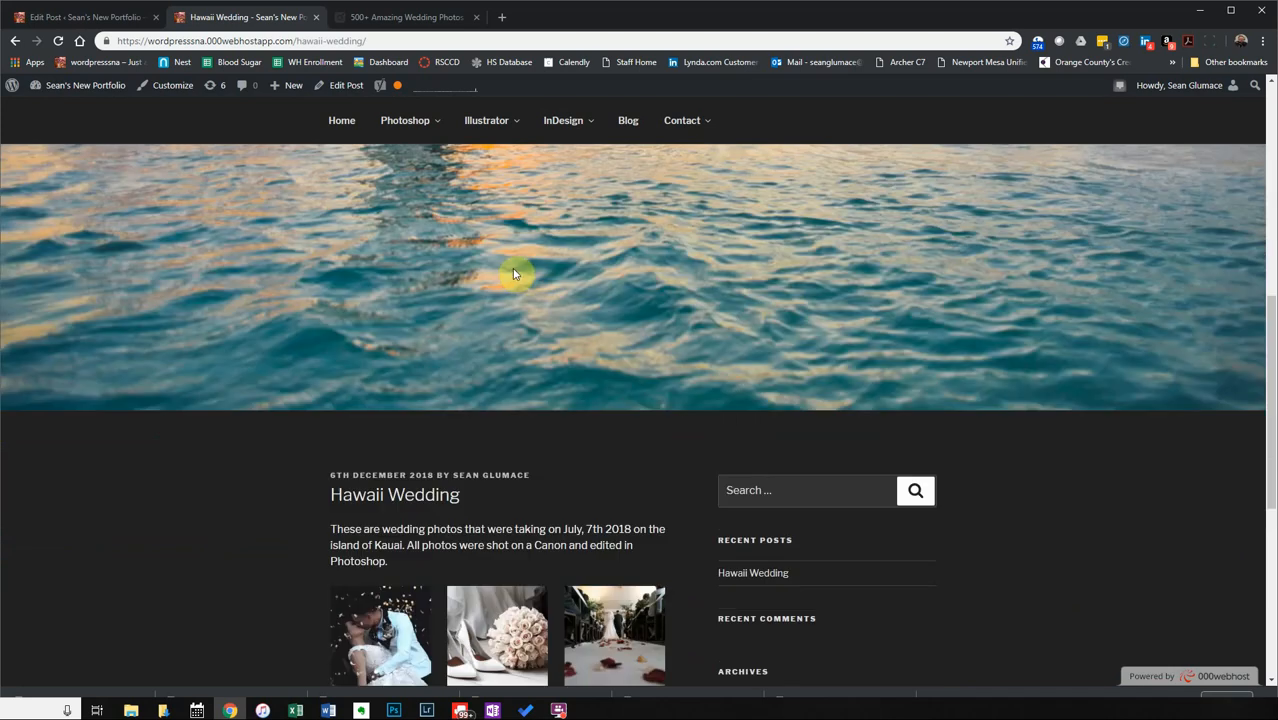
scroll(514, 273, "up", 7)
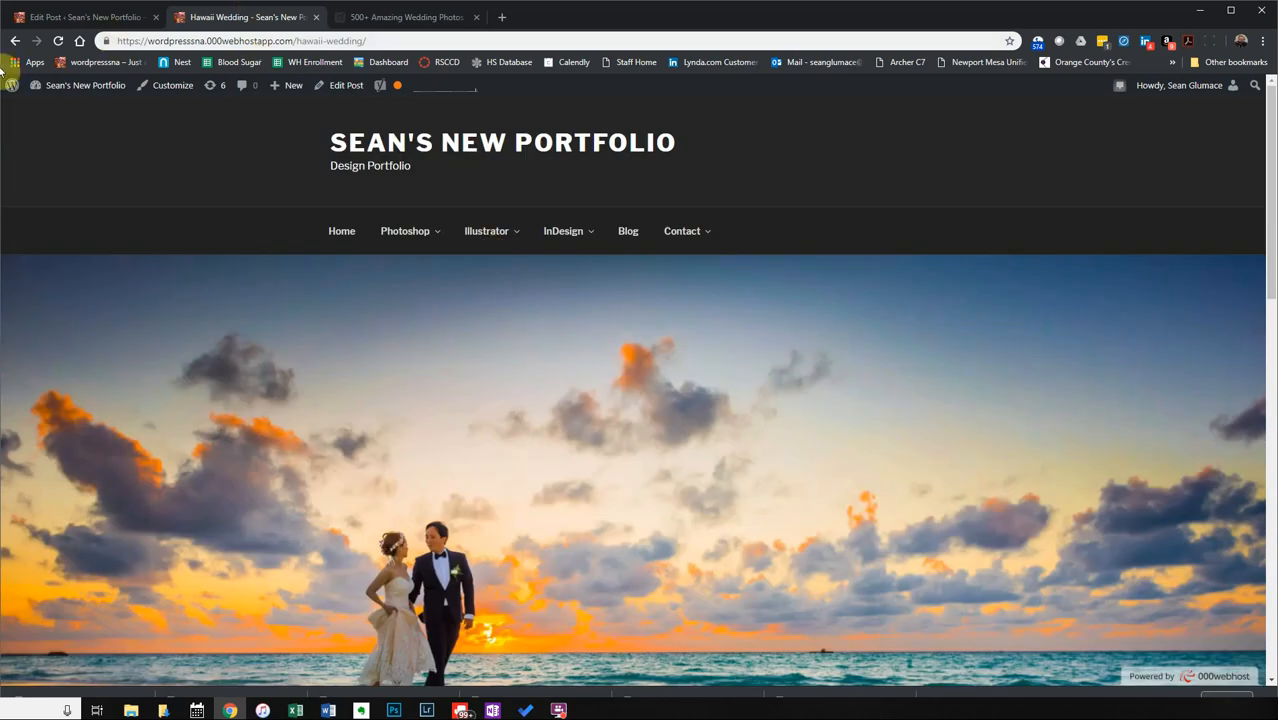
left_click(15, 40)
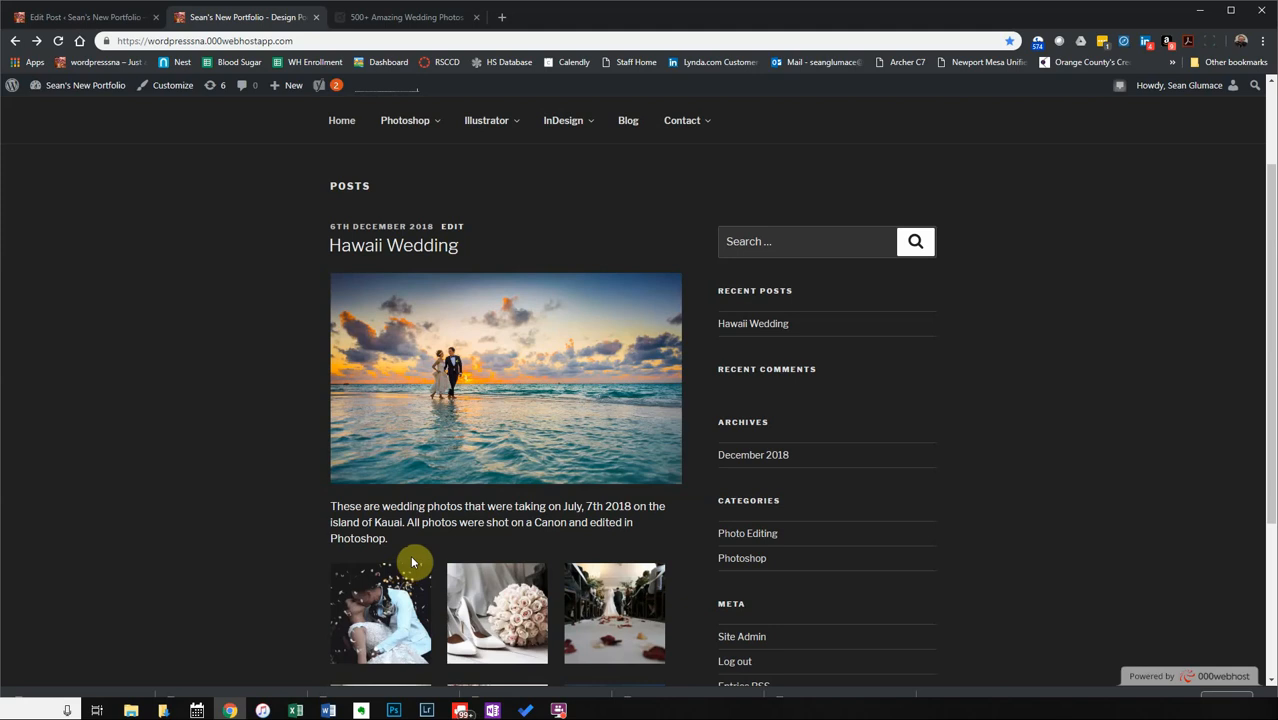
scroll(412, 563, "down", 1)
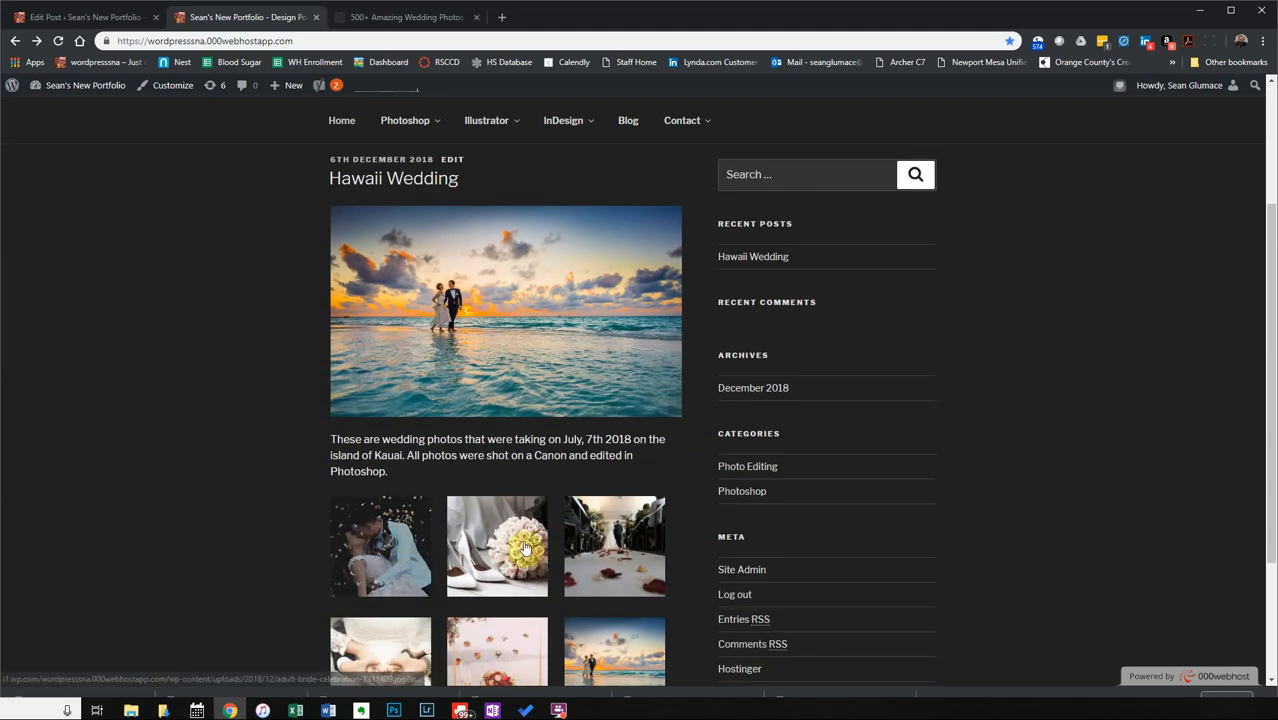
Reload the live blog home page, then go back to the Hawaii Wedding editor.
left_click(82, 17)
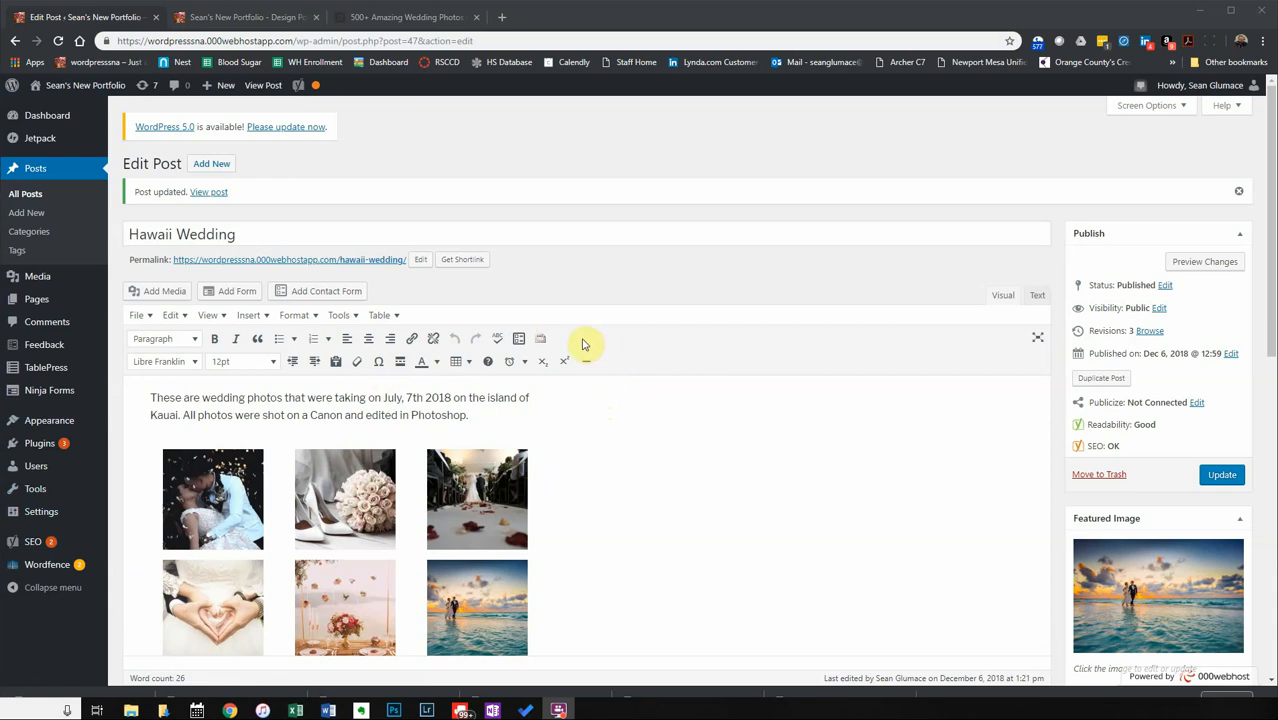
scroll(705, 455, "down", 3)
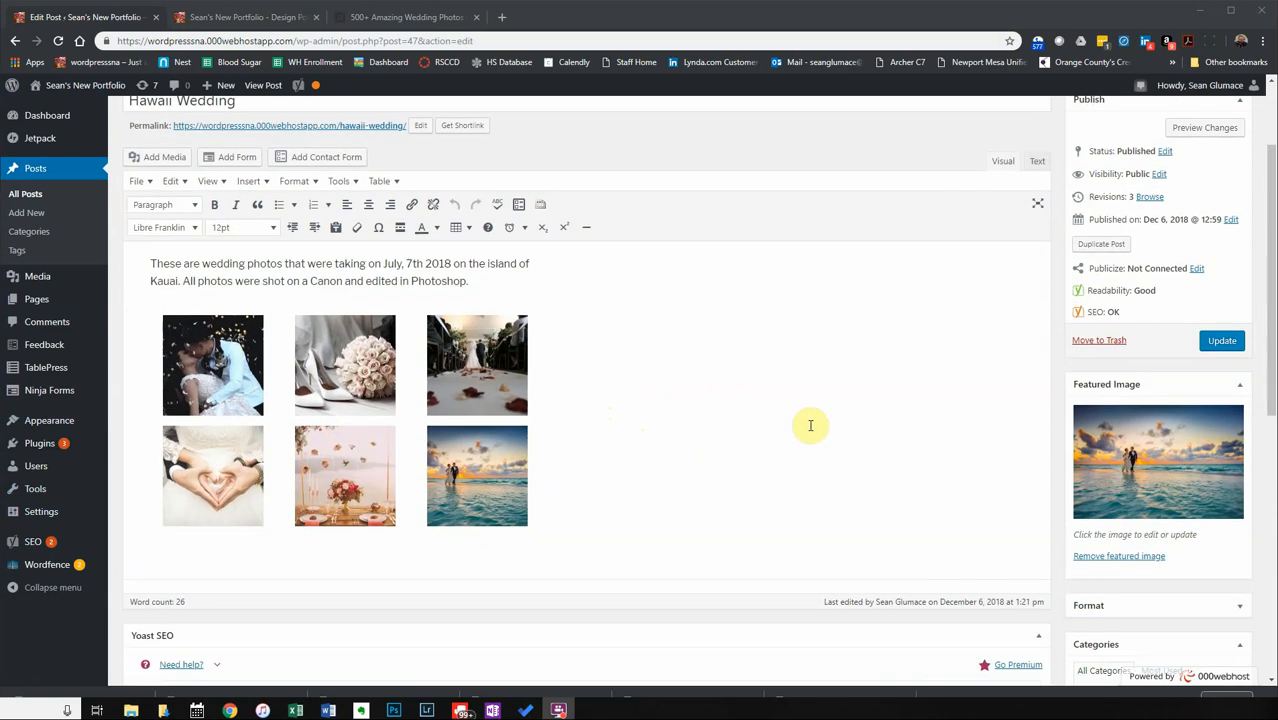
left_click(233, 18)
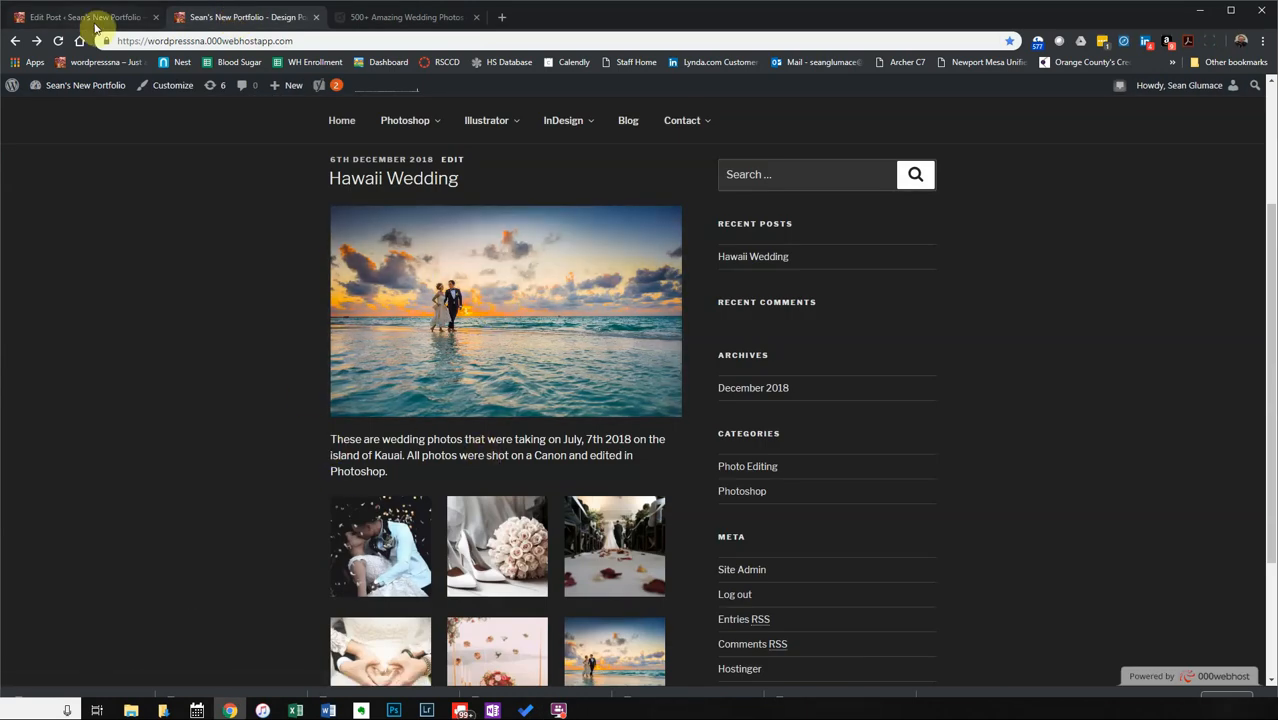
left_click(340, 122)
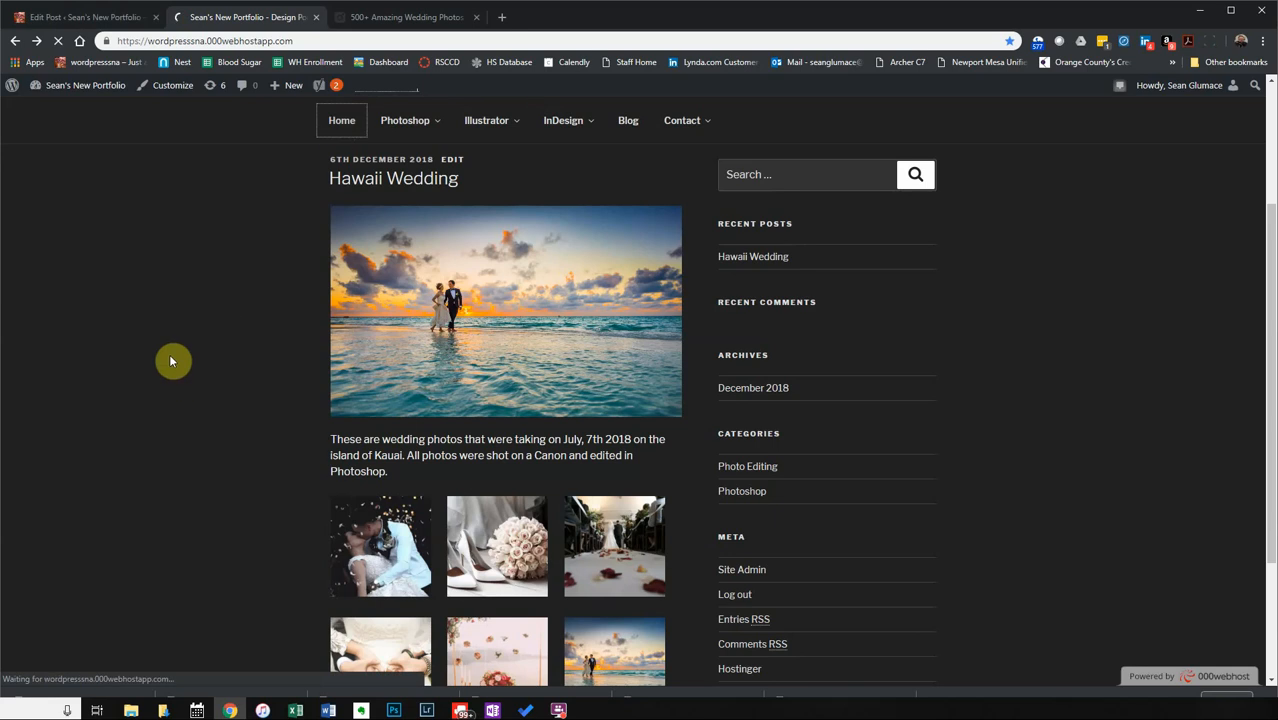
left_click(90, 22)
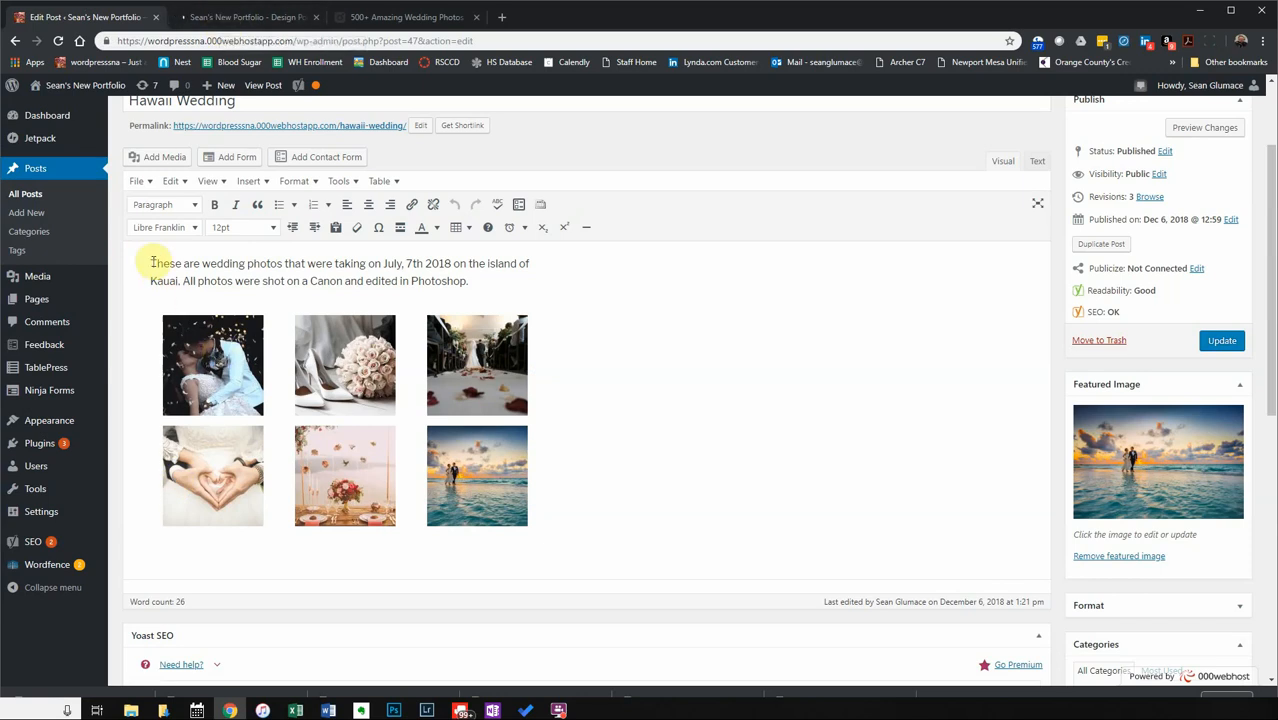
Insert a read-more break after 'Photoshop.' in the intro paragraph and update the post.
left_click_drag(151, 262, 602, 282)
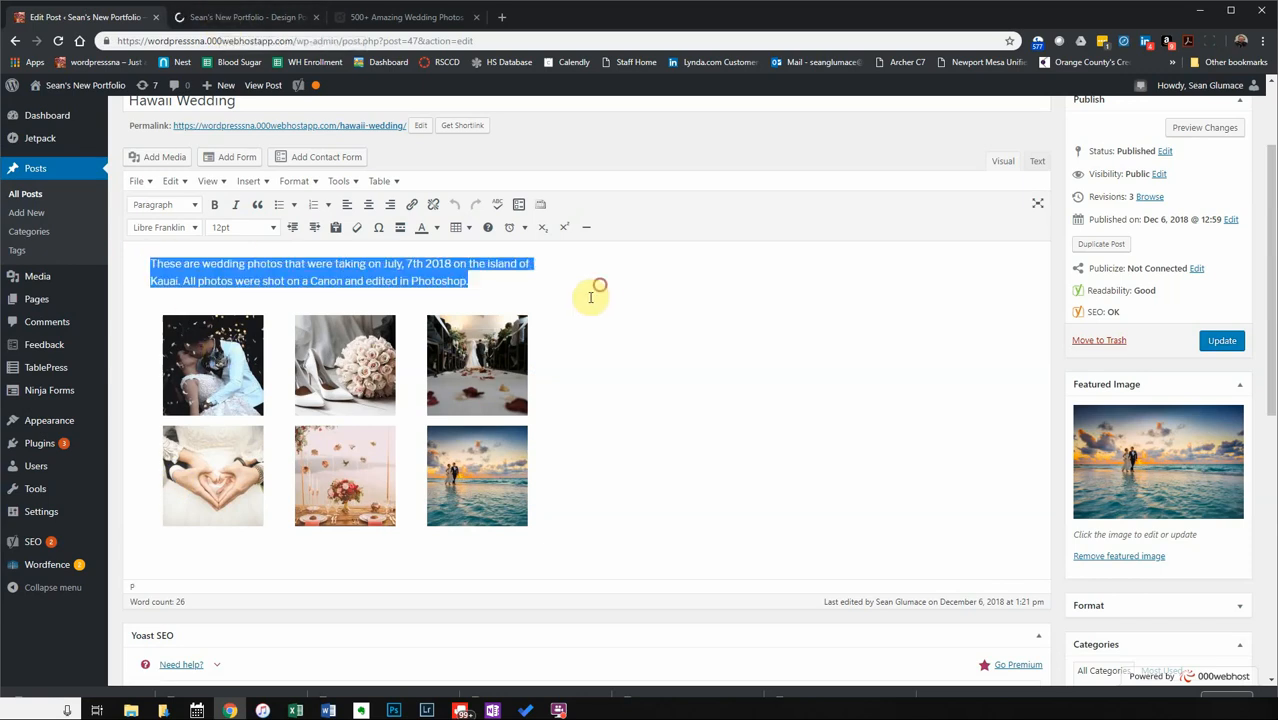
left_click(525, 278)
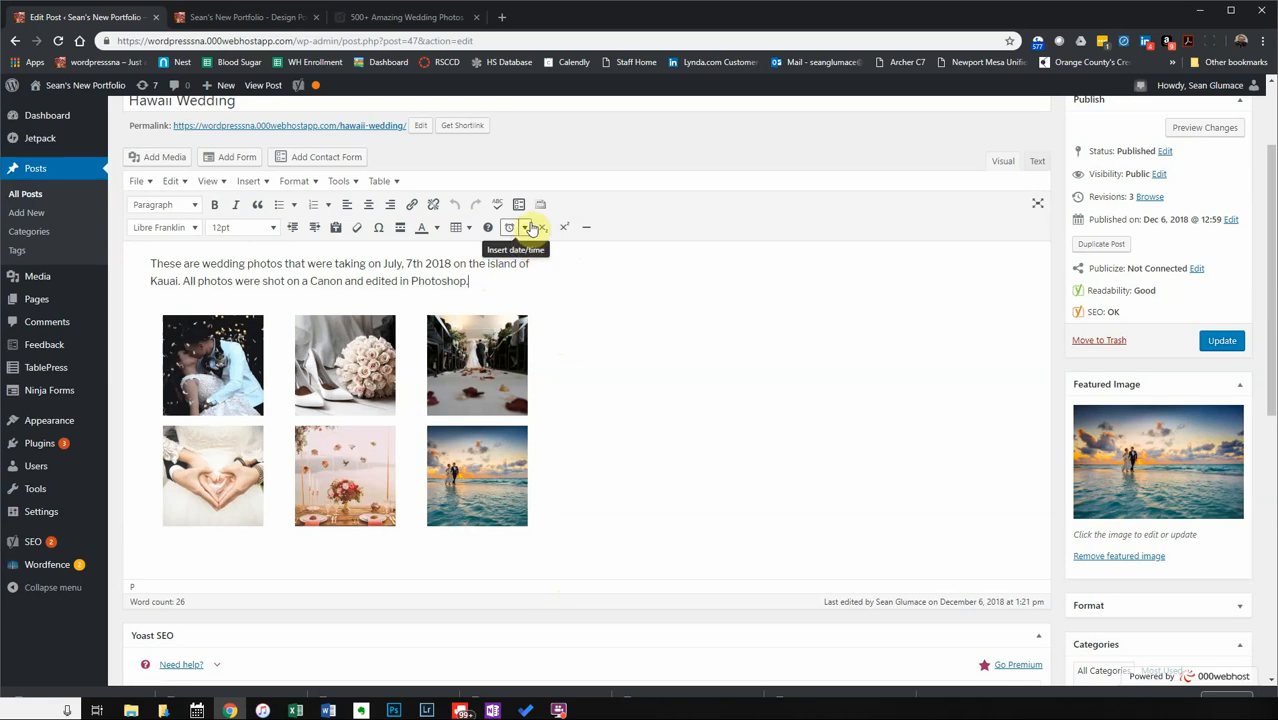
left_click(256, 181)
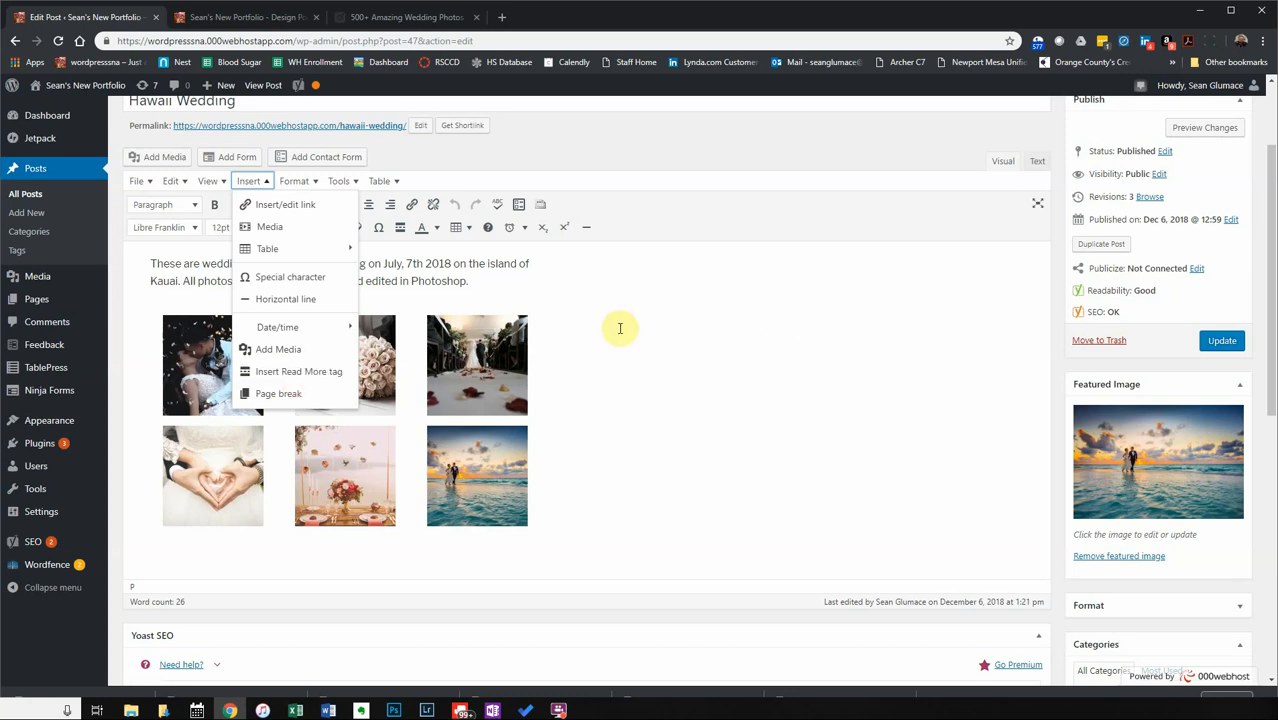
left_click(557, 322)
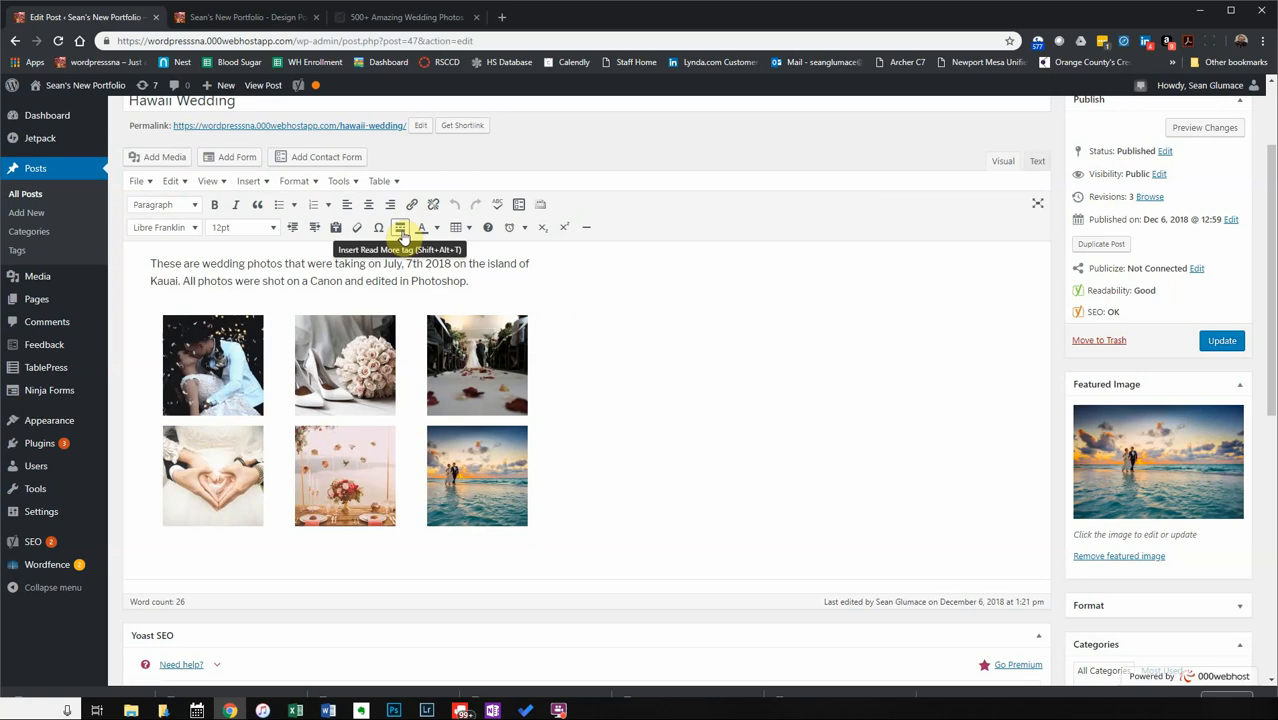
left_click(492, 283)
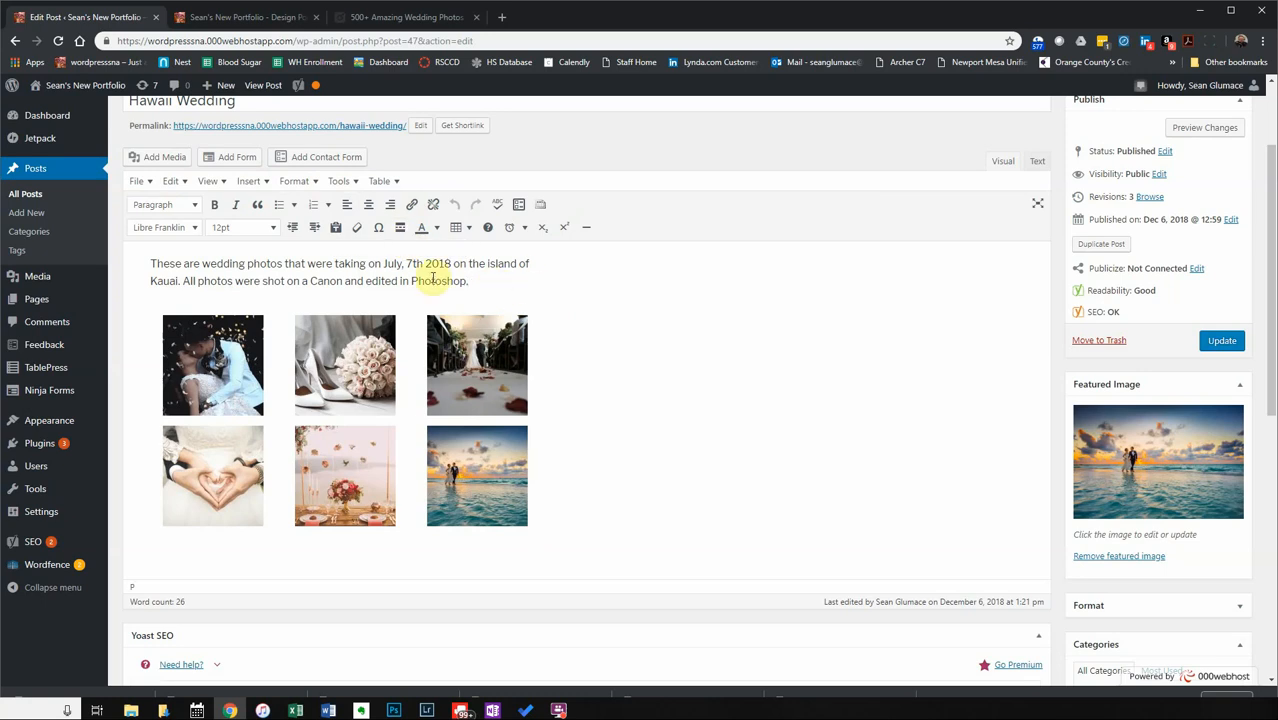
left_click(399, 229)
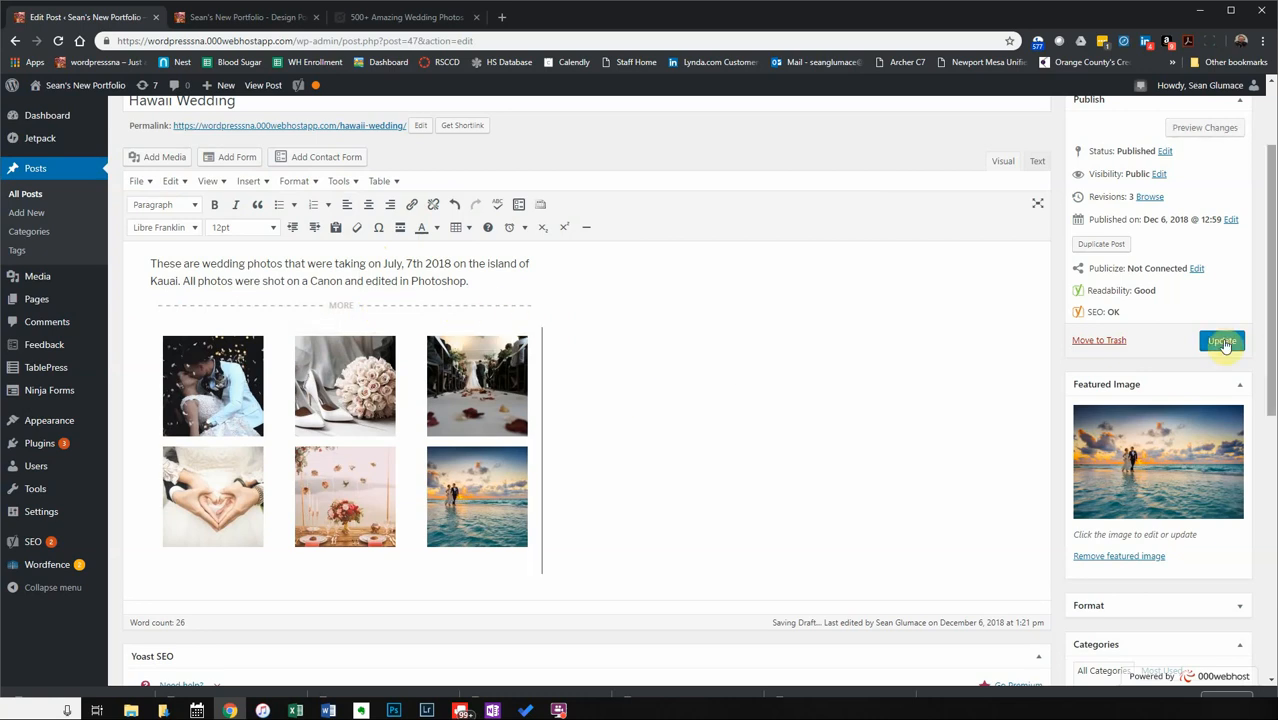
left_click(1222, 342)
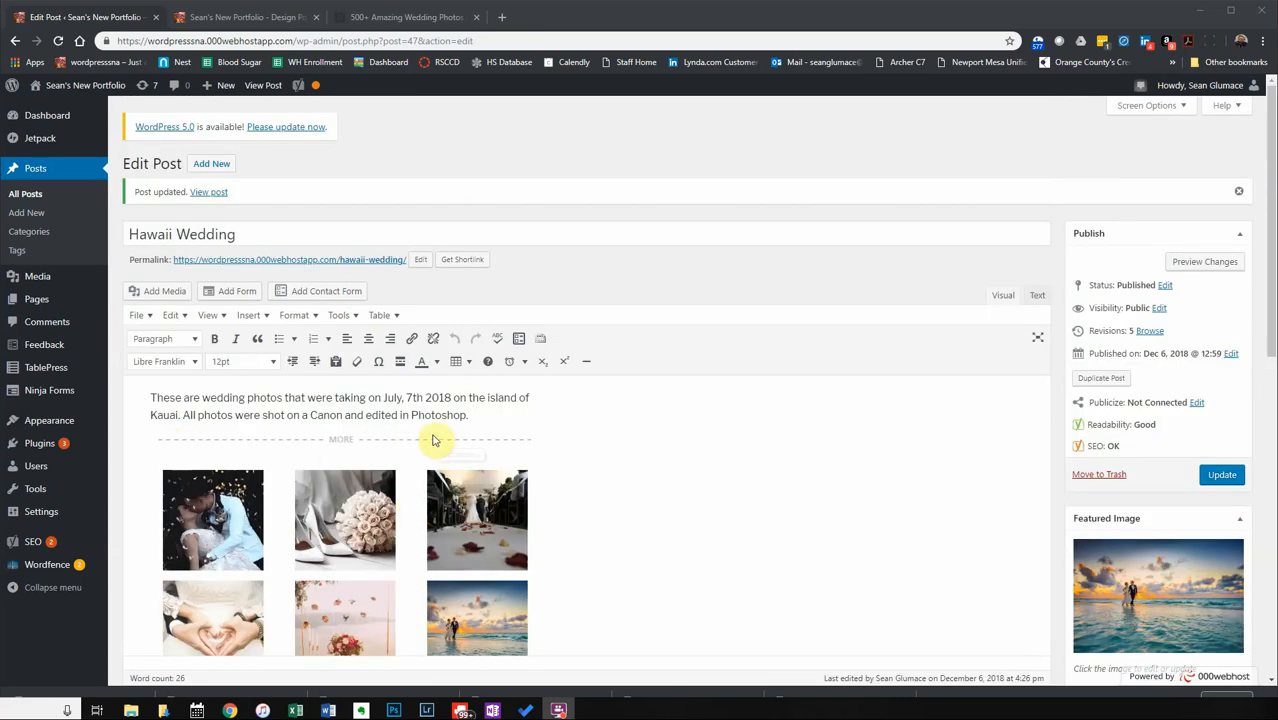
Reload the live blog home page and check the post now stops at Continue reading.
left_click(255, 17)
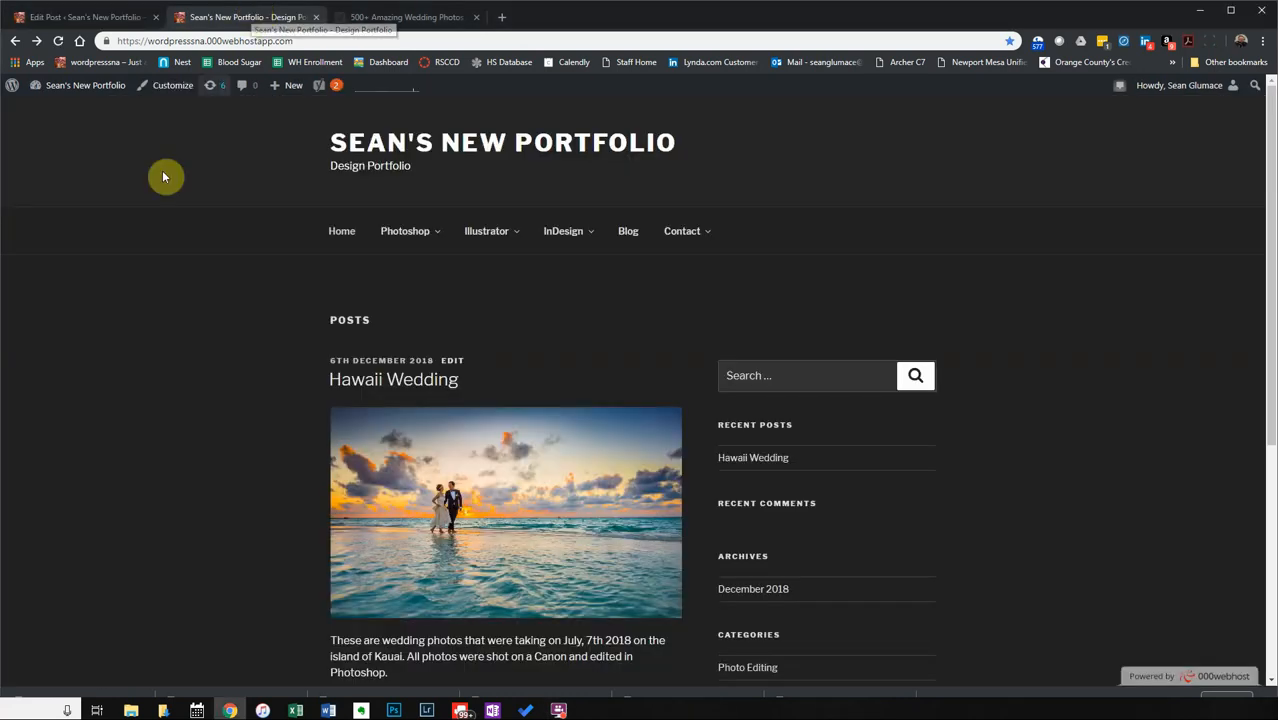
left_click(342, 237)
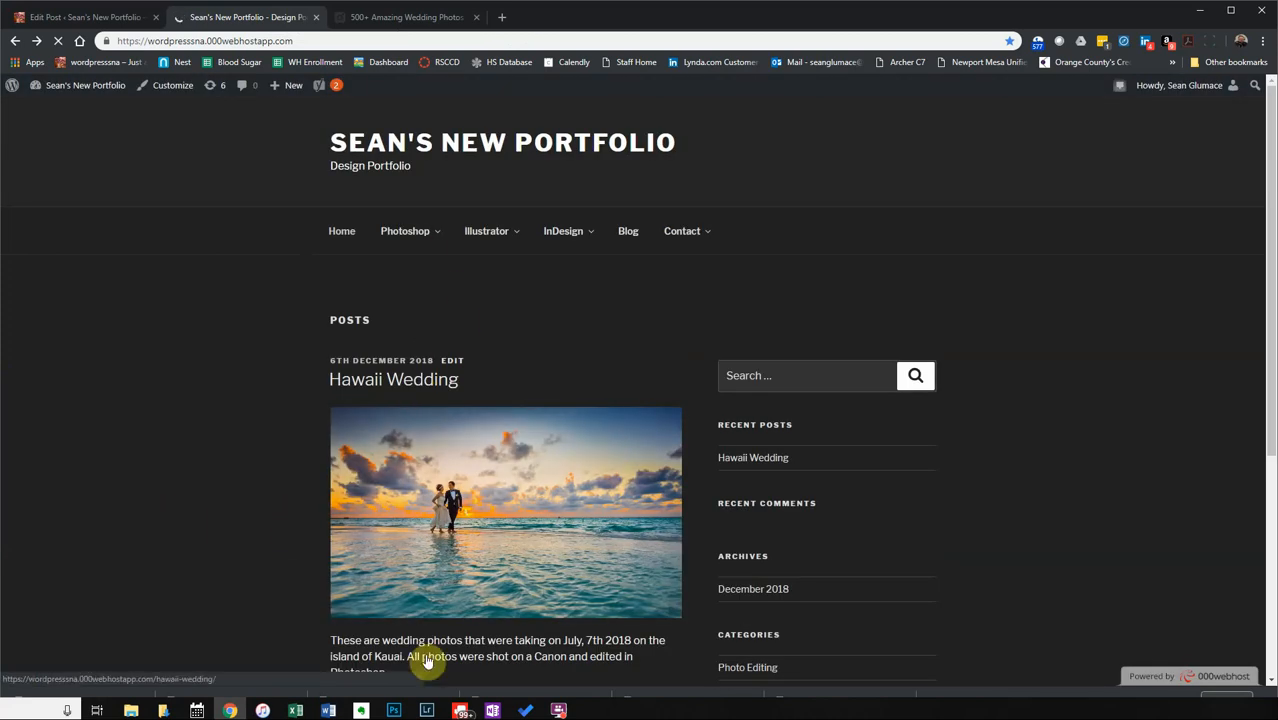
scroll(400, 391, "down", 1)
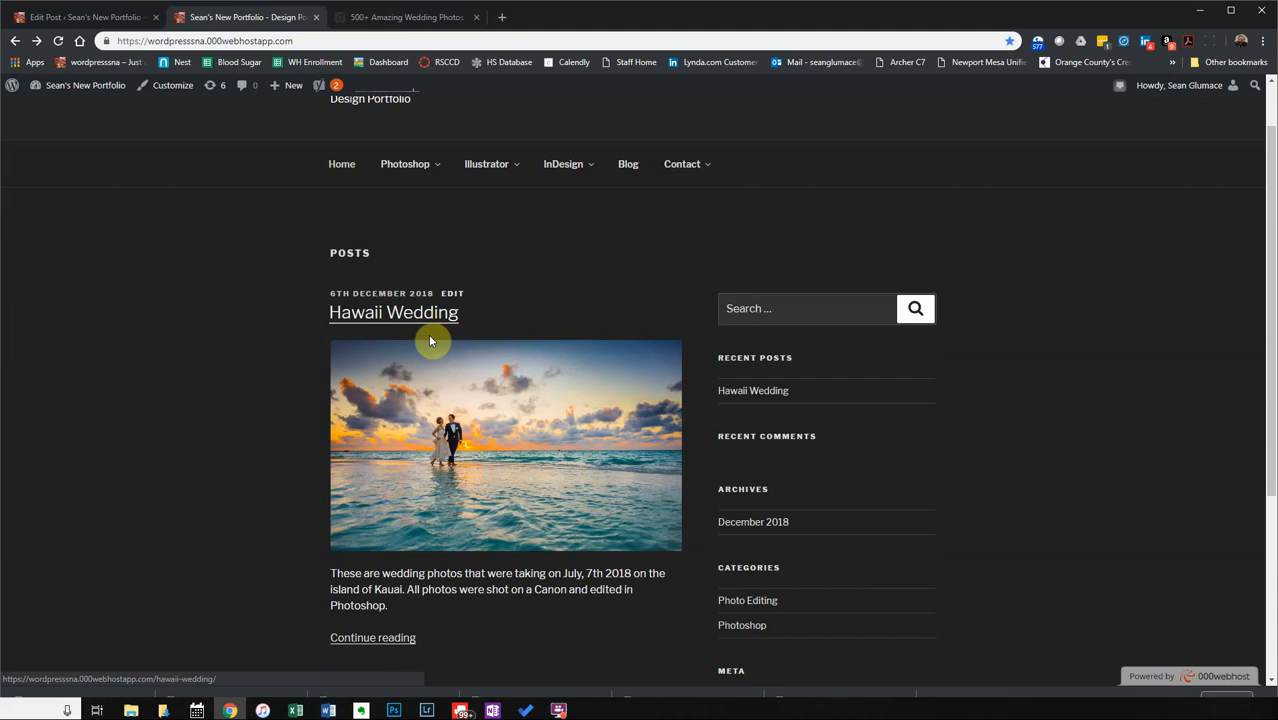
scroll(480, 572, "down", 2)
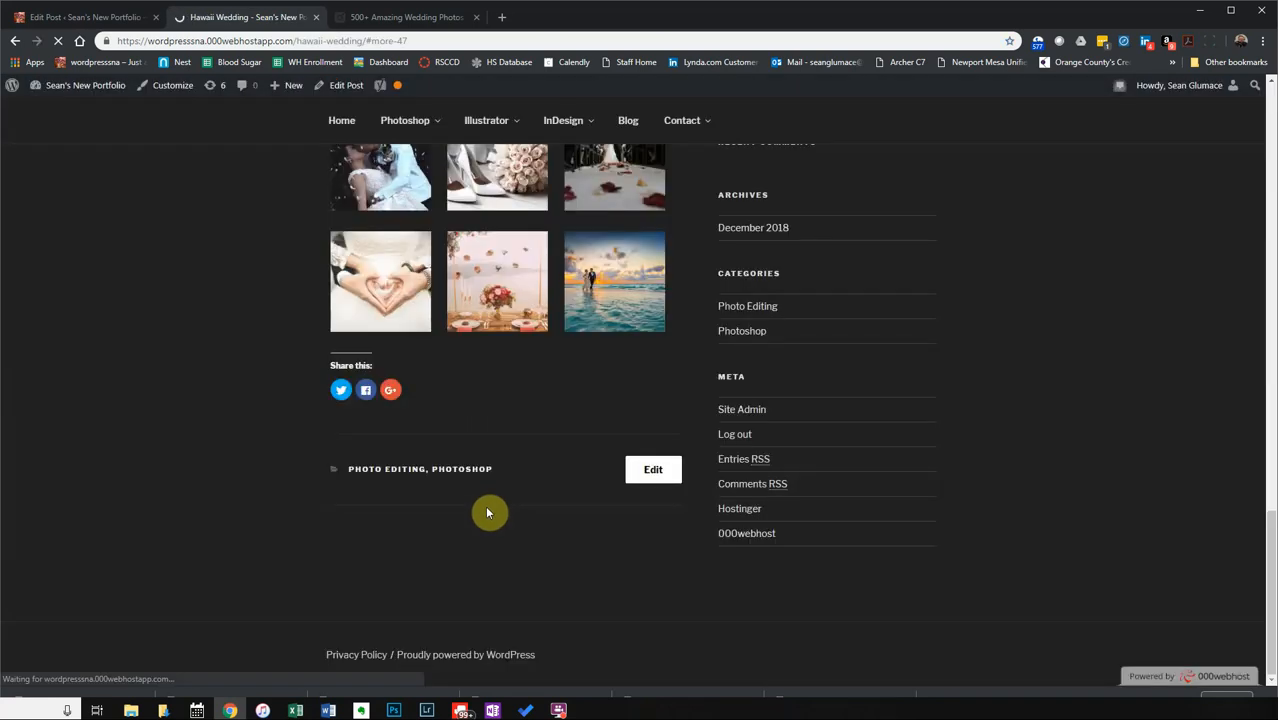
scroll(487, 513, "up", 5)
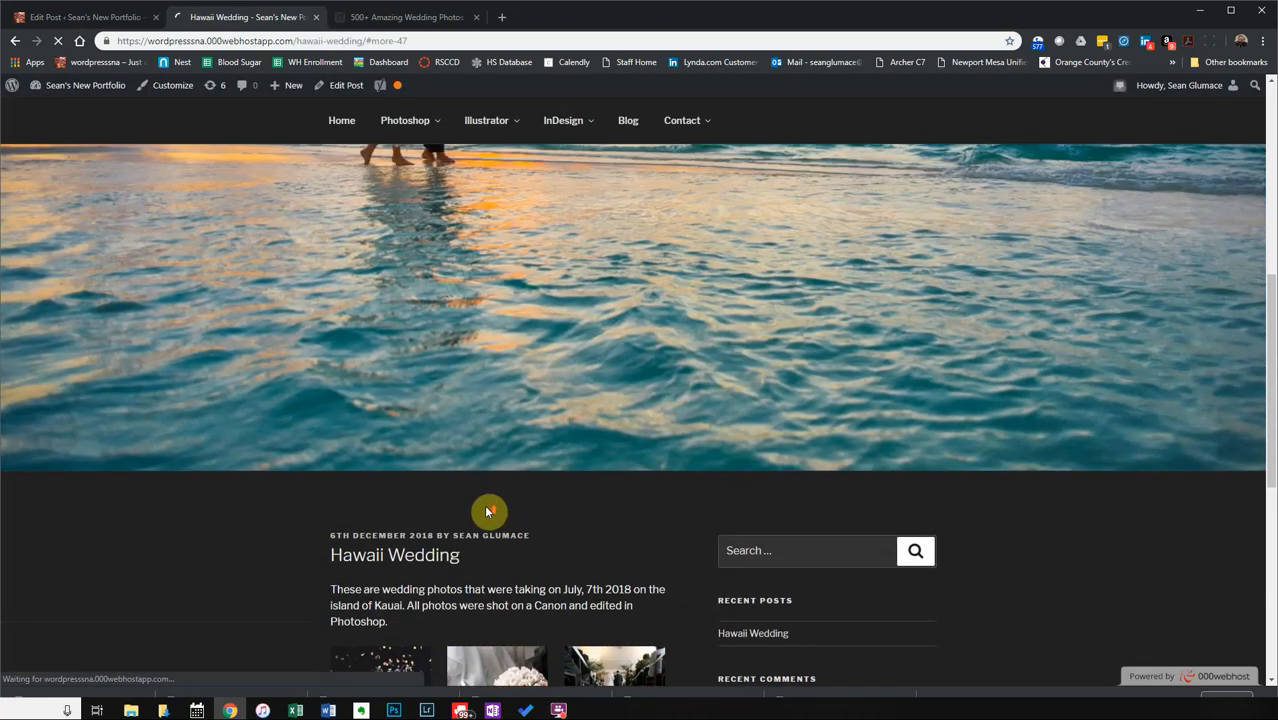
scroll(487, 512, "up", 6)
View the post on the Photoshop and Photo Editing category archives, then return to the editor.
mouse_move(404, 236)
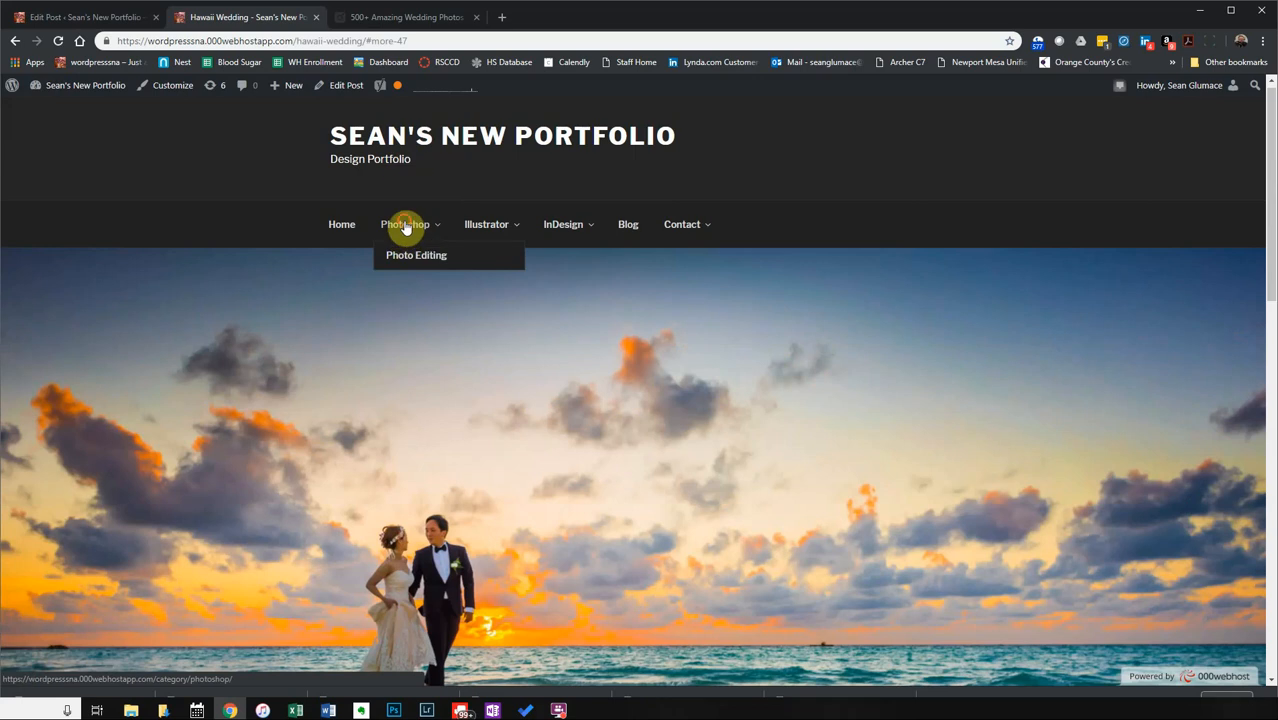
left_click(404, 226)
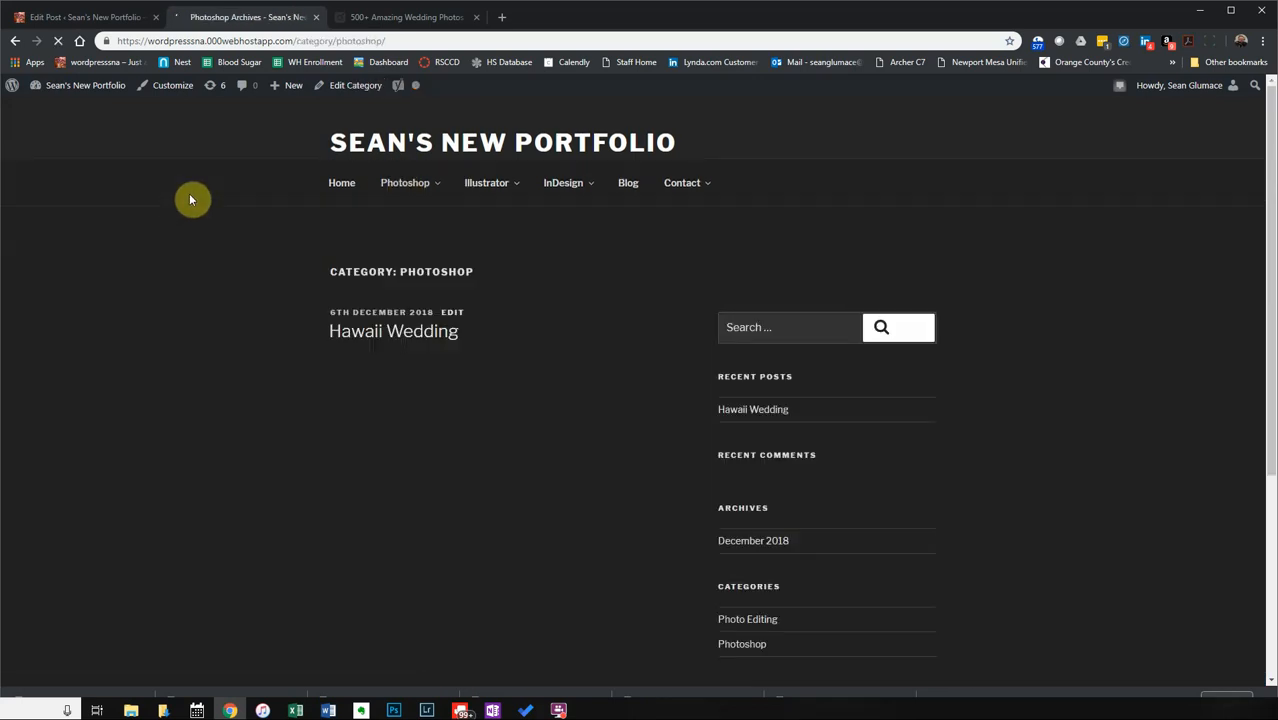
scroll(256, 537, "down", 1)
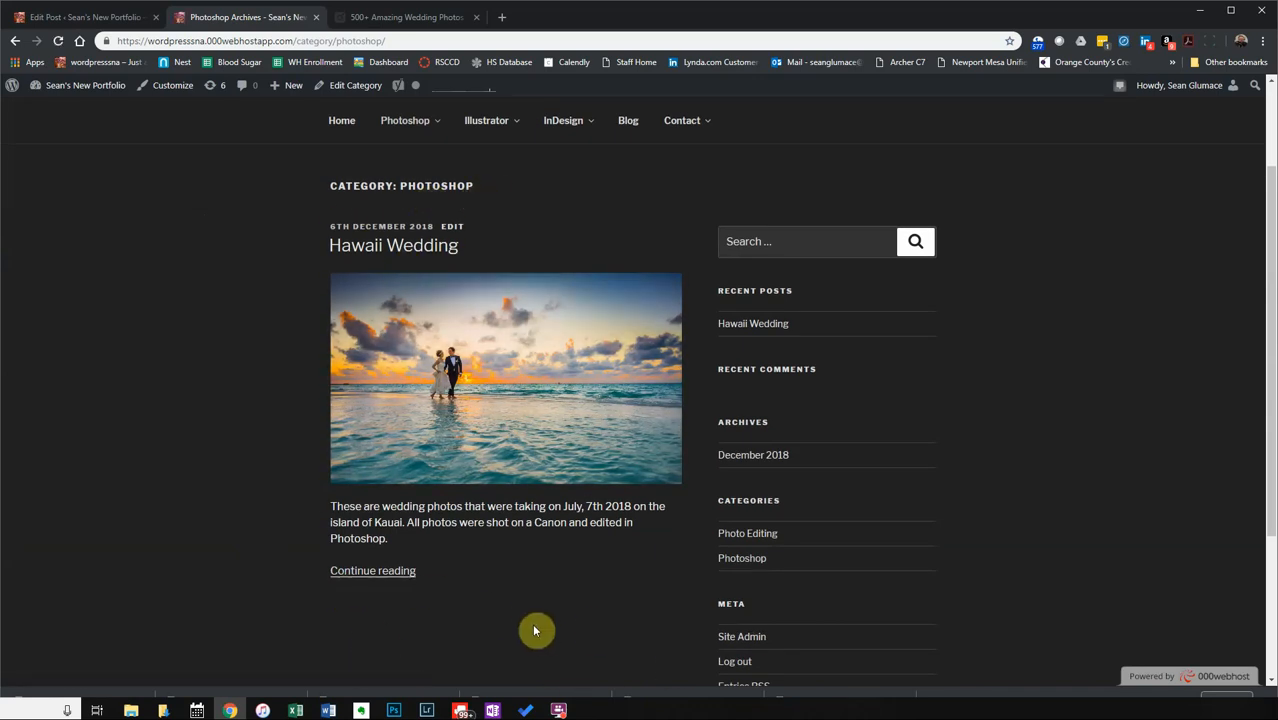
scroll(535, 597, "up", 2)
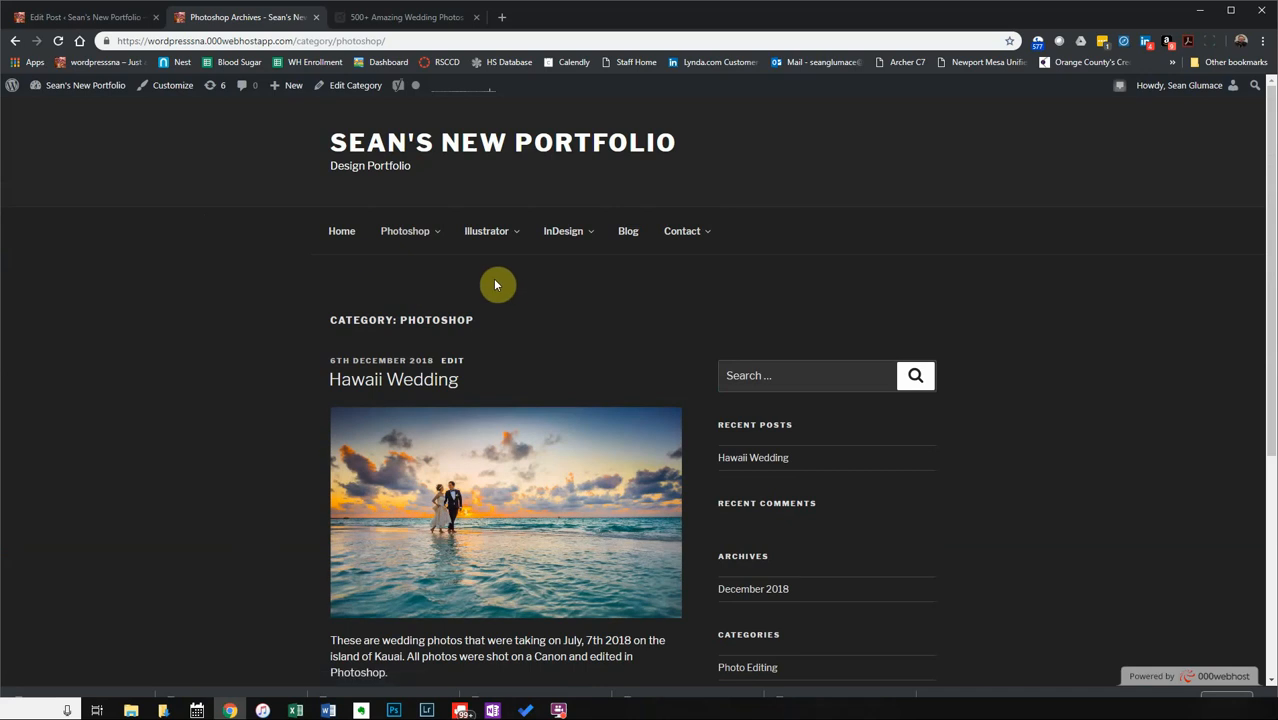
mouse_move(396, 246)
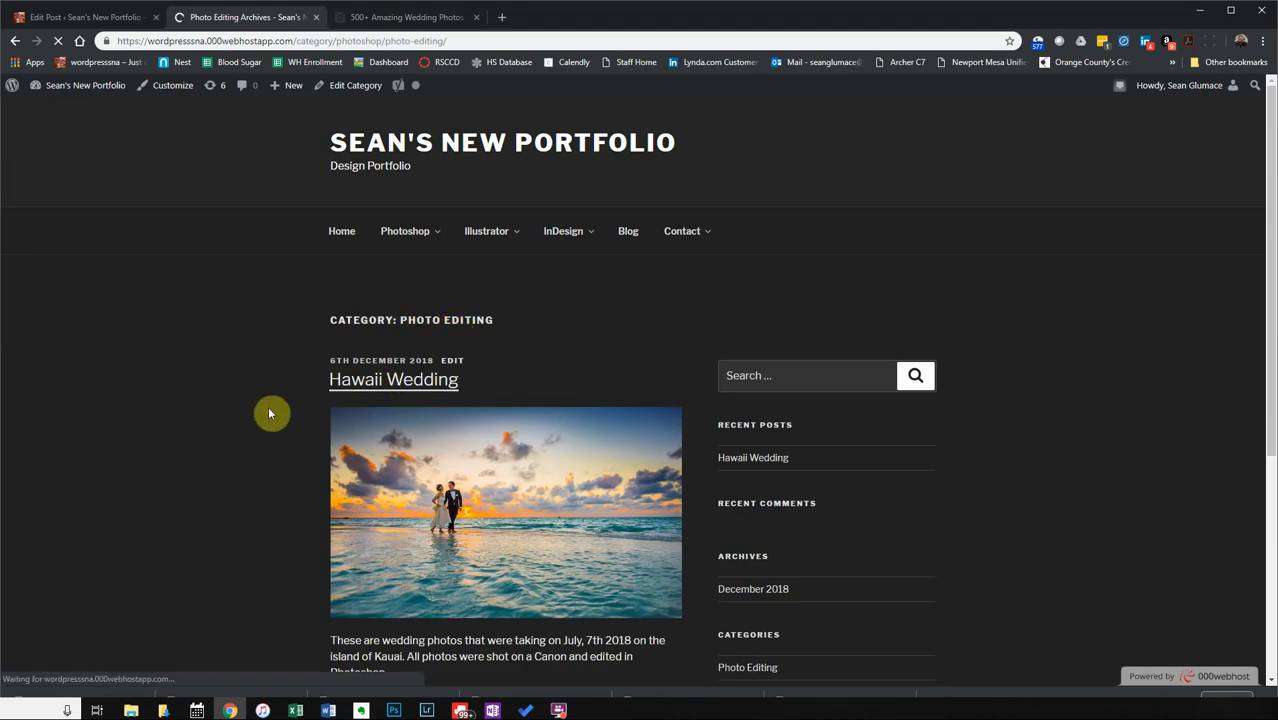
scroll(255, 453, "down", 2)
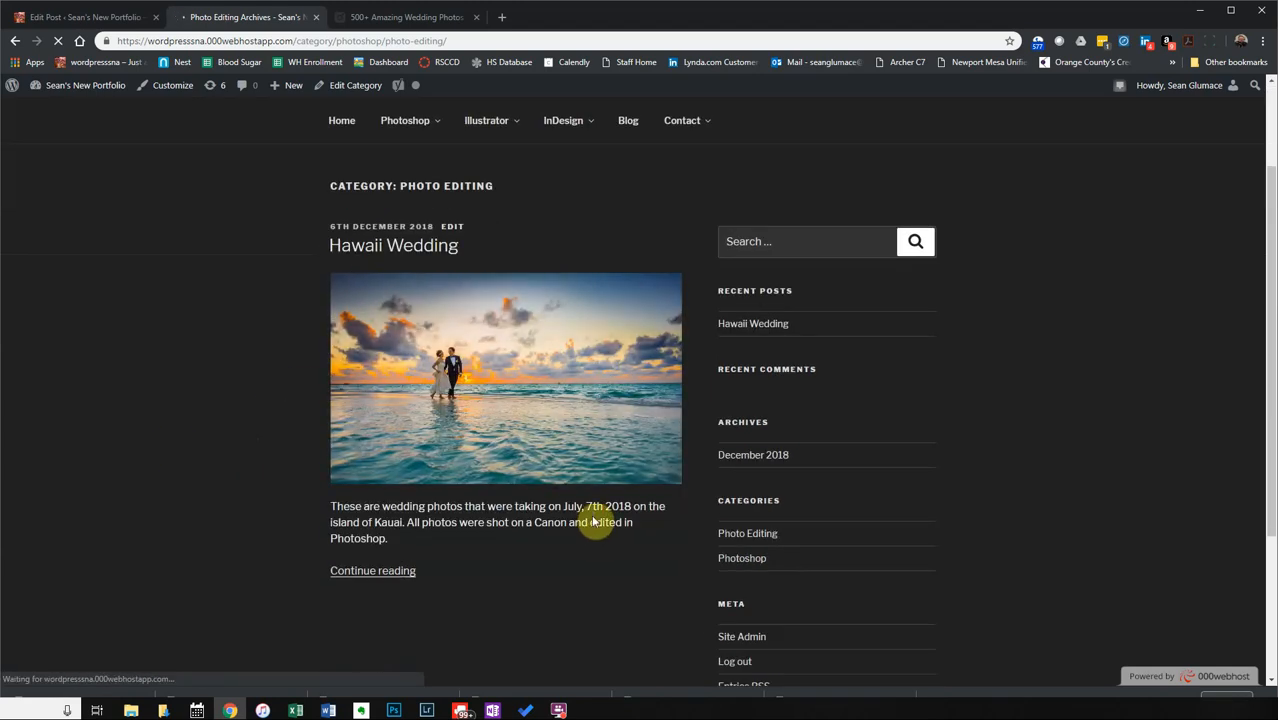
scroll(594, 520, "up", 2)
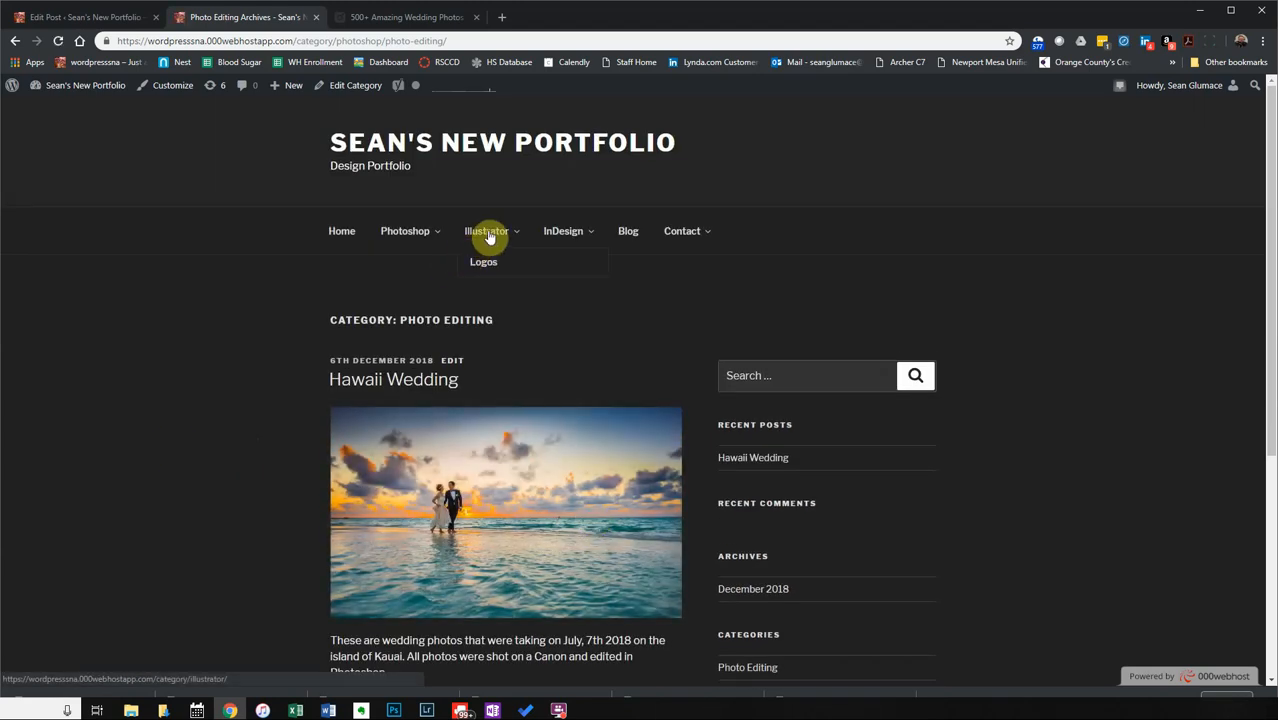
left_click(95, 17)
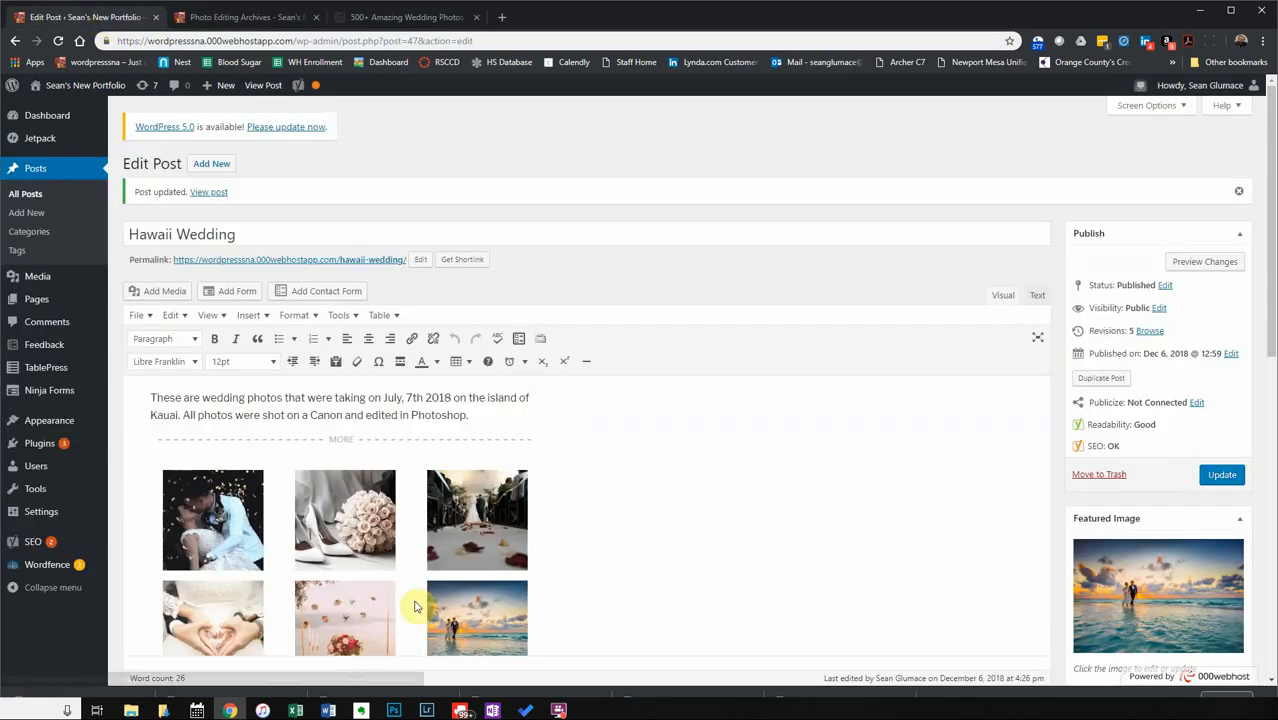
Add an empty paragraph below the post's photo gallery.
left_click(635, 558)
scroll(645, 535, "down", 3)
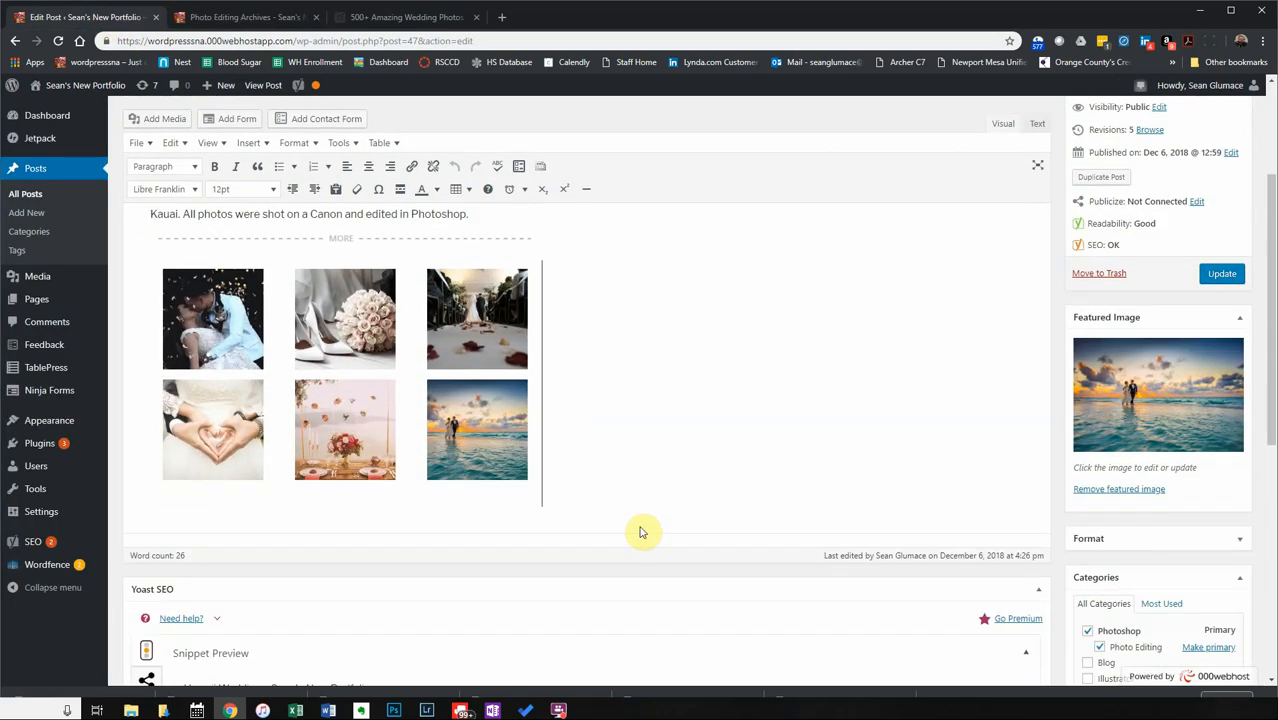
key("Return")
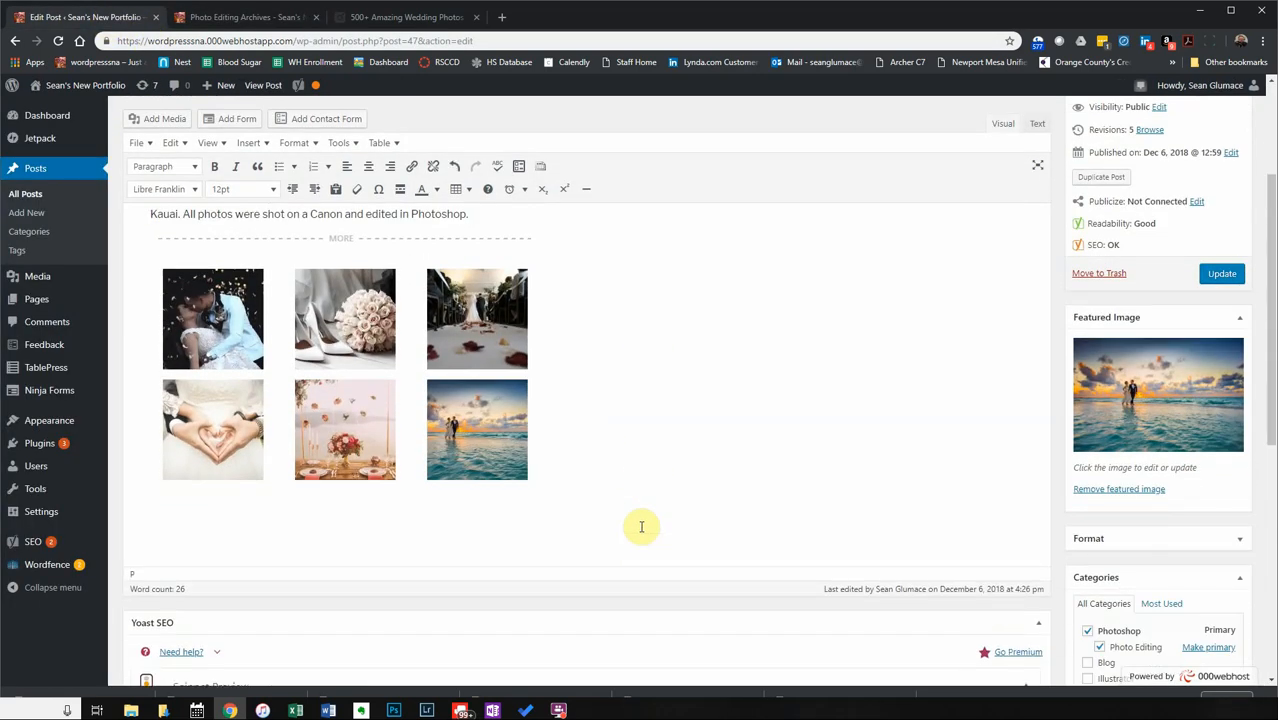
Open youtube.com in a new browser tab via the 'you' address suggestion.
left_click(501, 17)
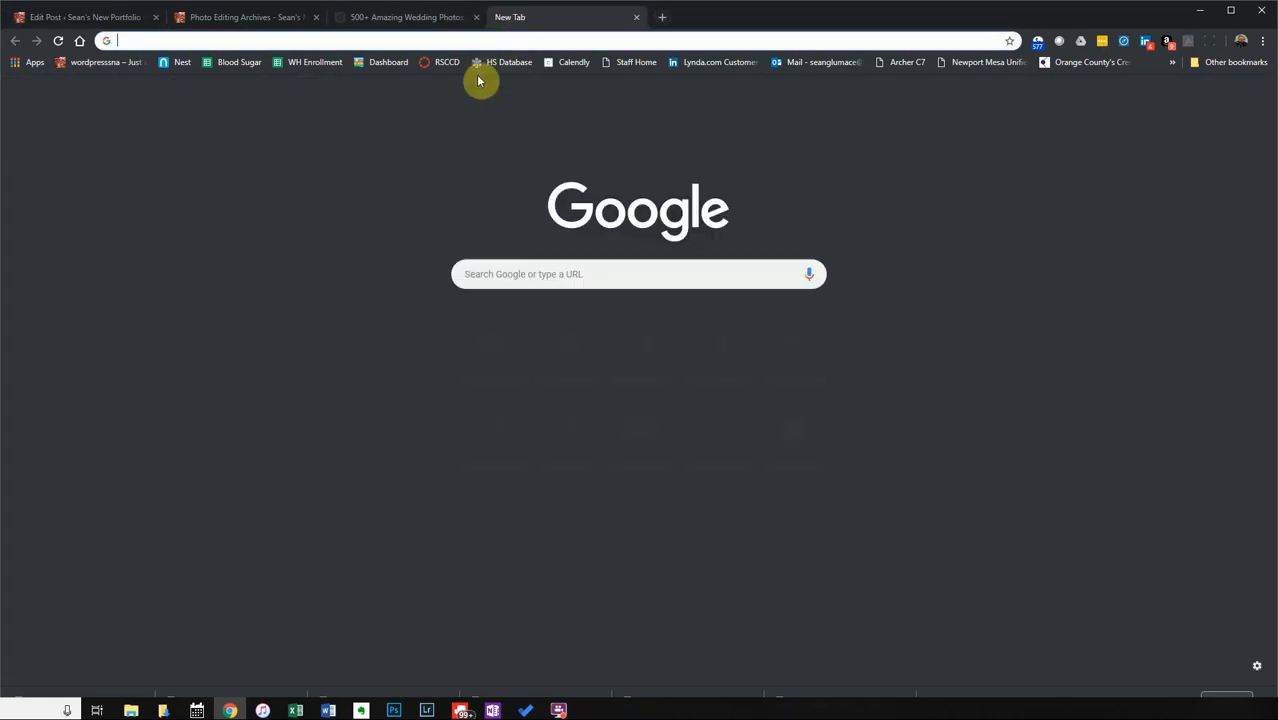
type("you")
key("Return")
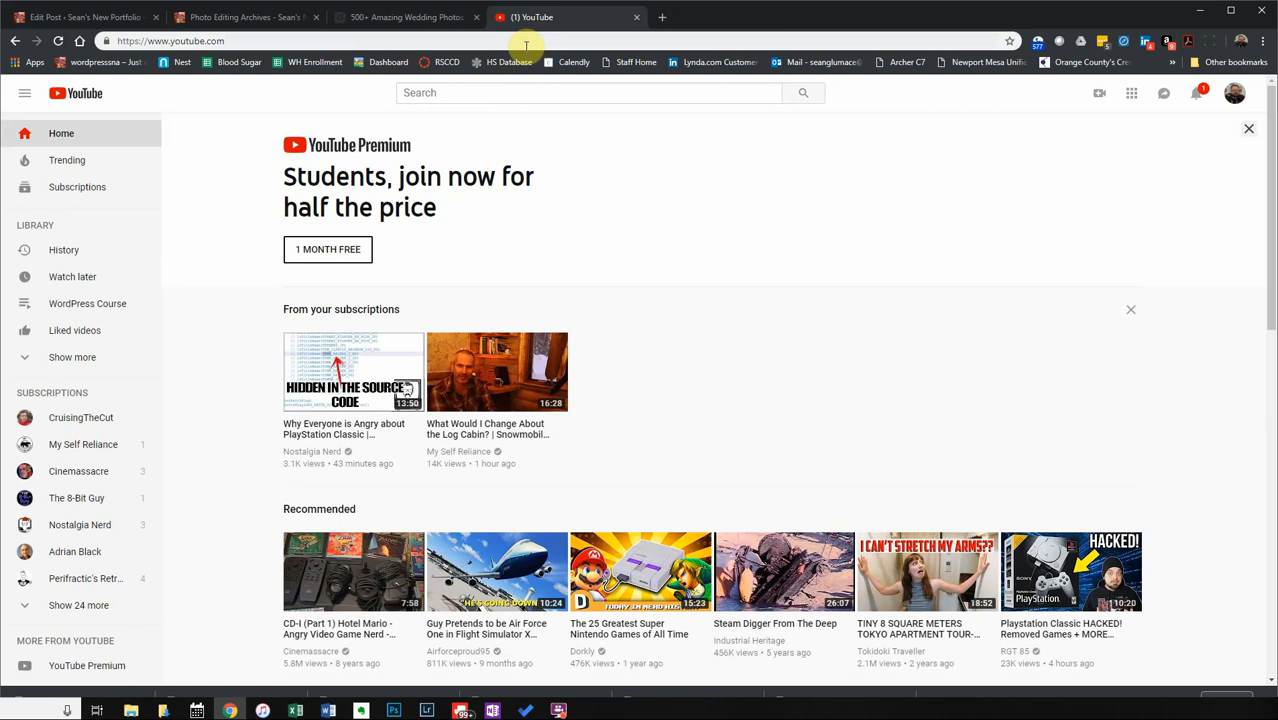
Search YouTube for 'wedding photography' and open the Full Wedding Behind The Scenes video.
left_click(449, 90)
type("w")
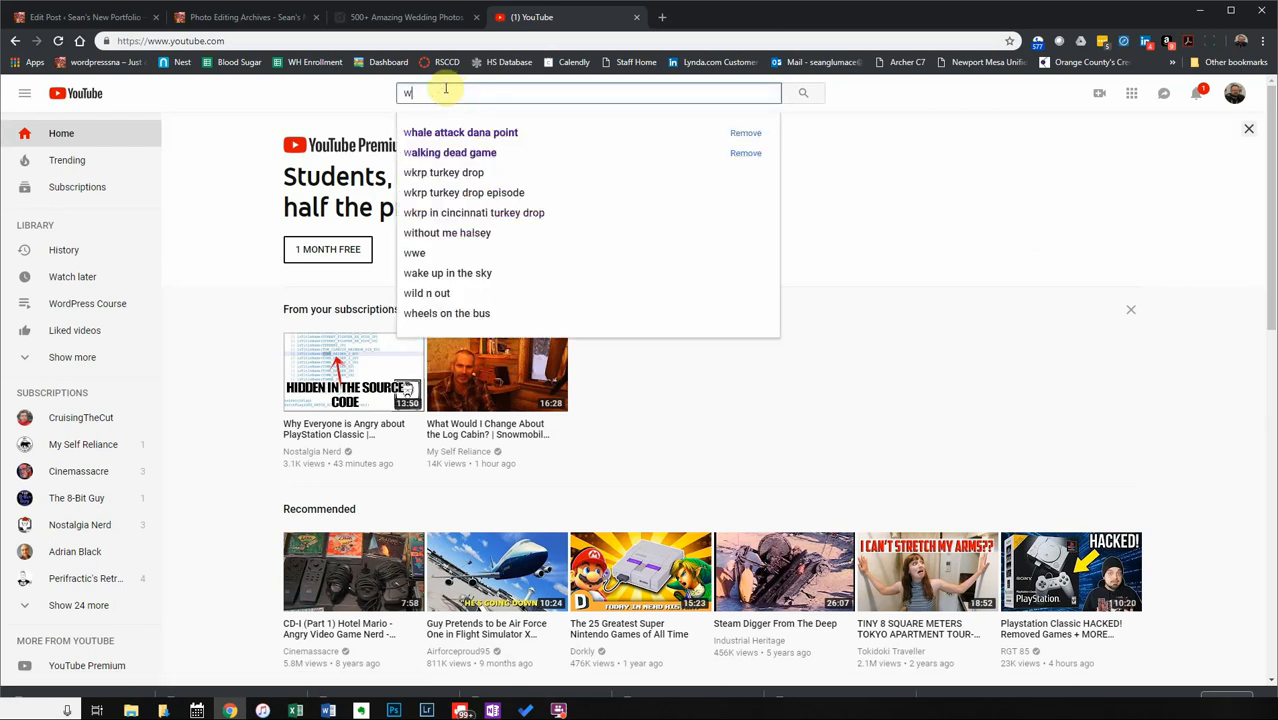
type("edding photog")
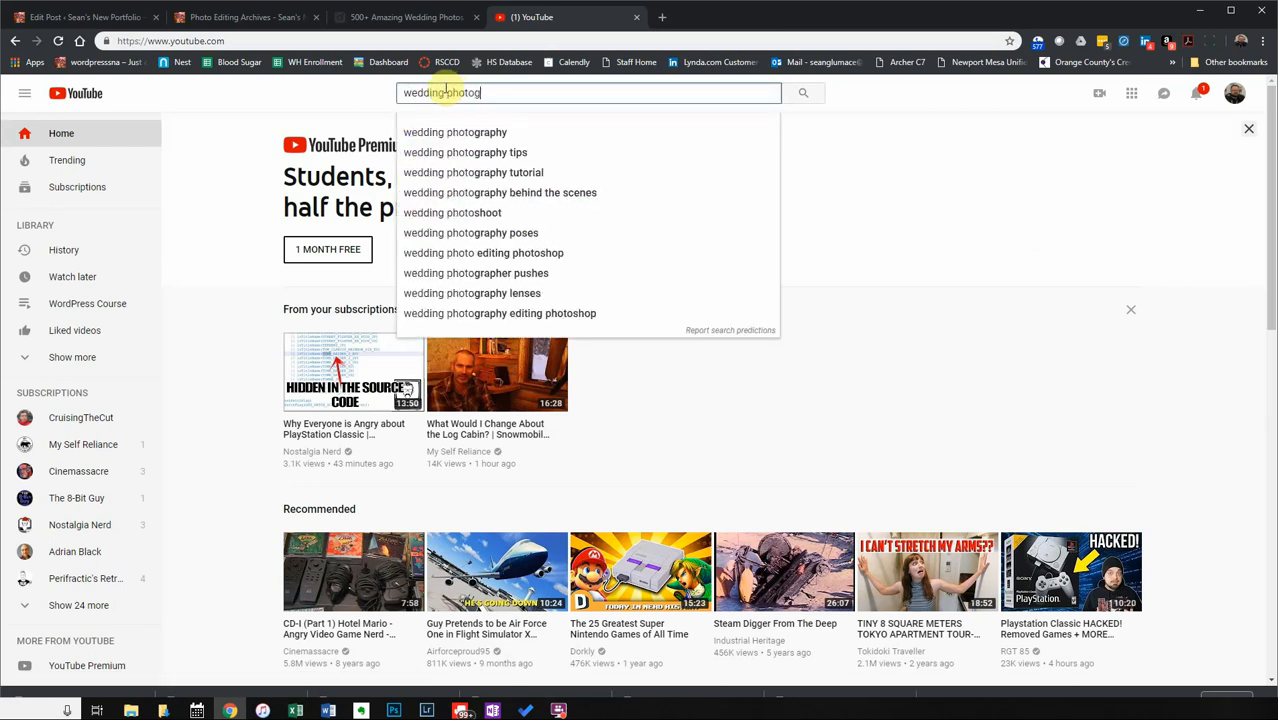
type("raphy")
key("Return")
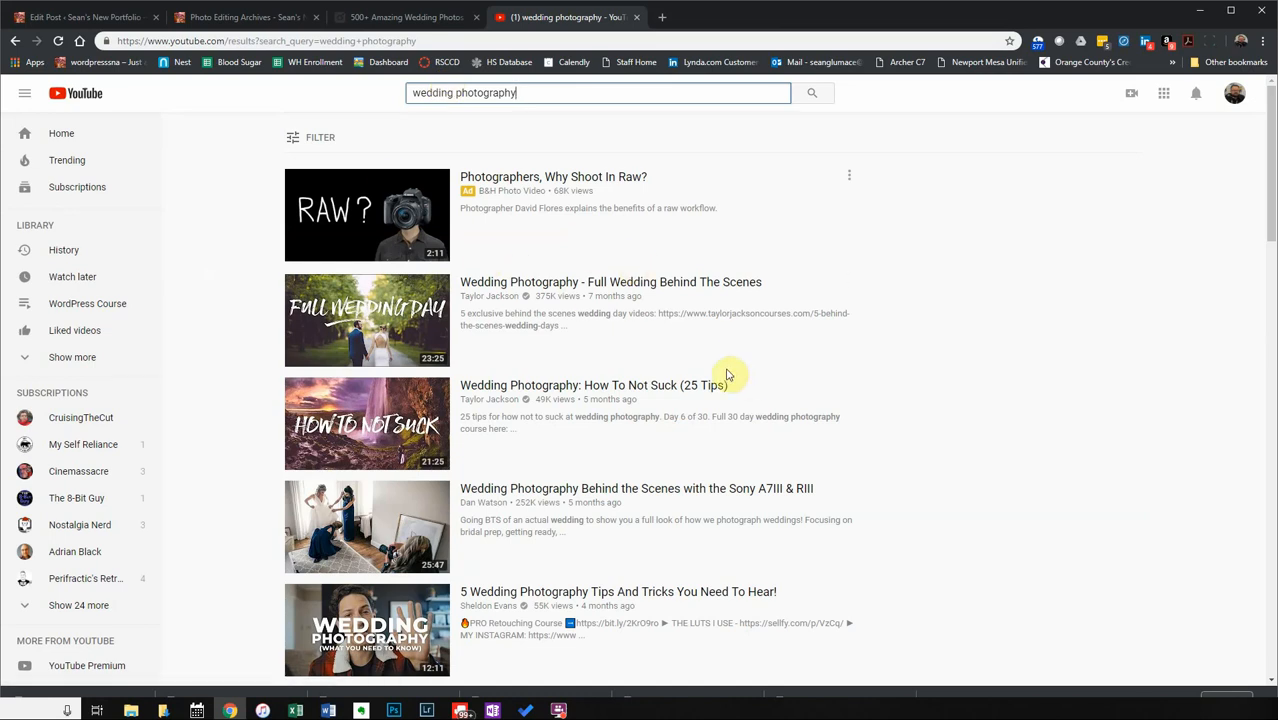
left_click(572, 283)
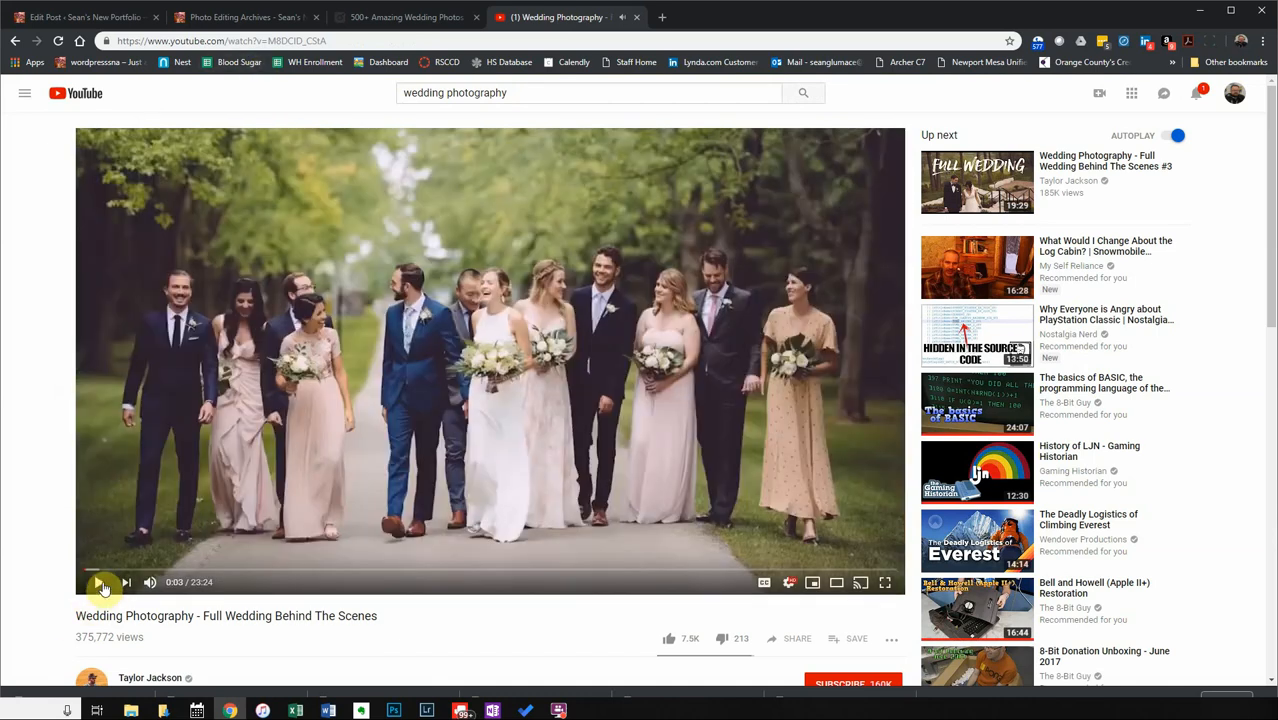
Copy the video's web address from the address bar.
left_click(271, 41)
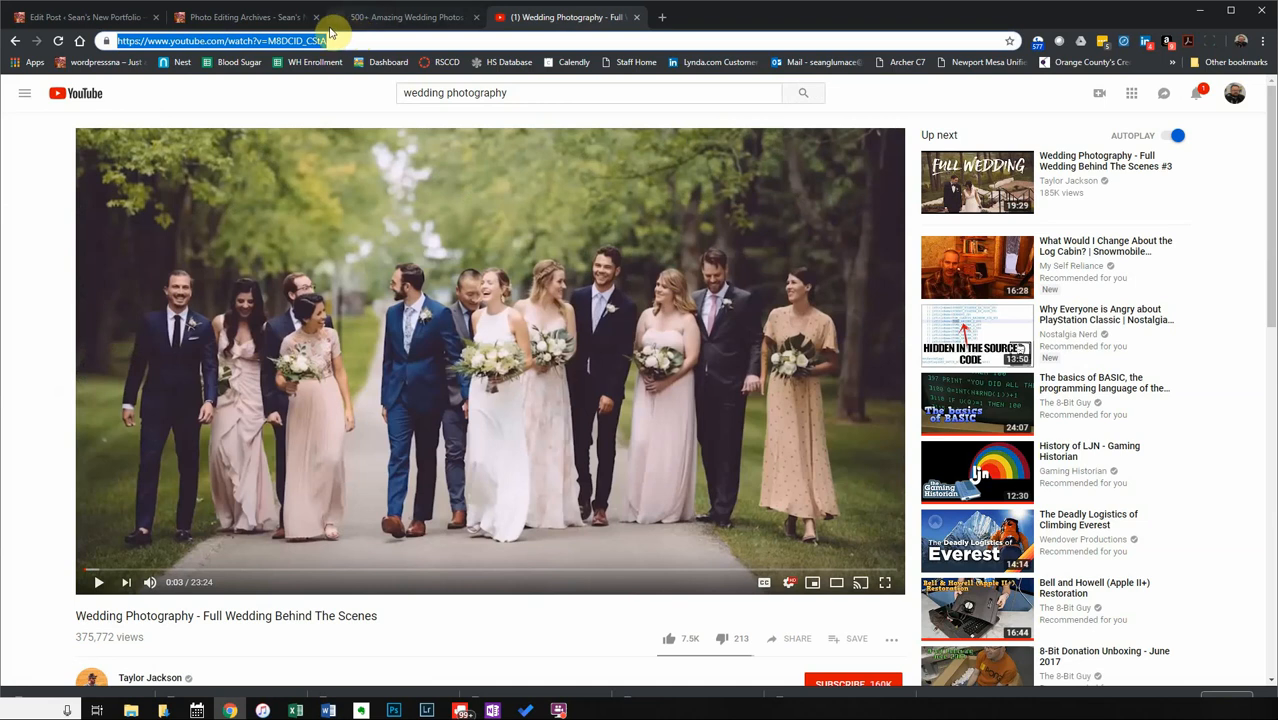
right_click(254, 40)
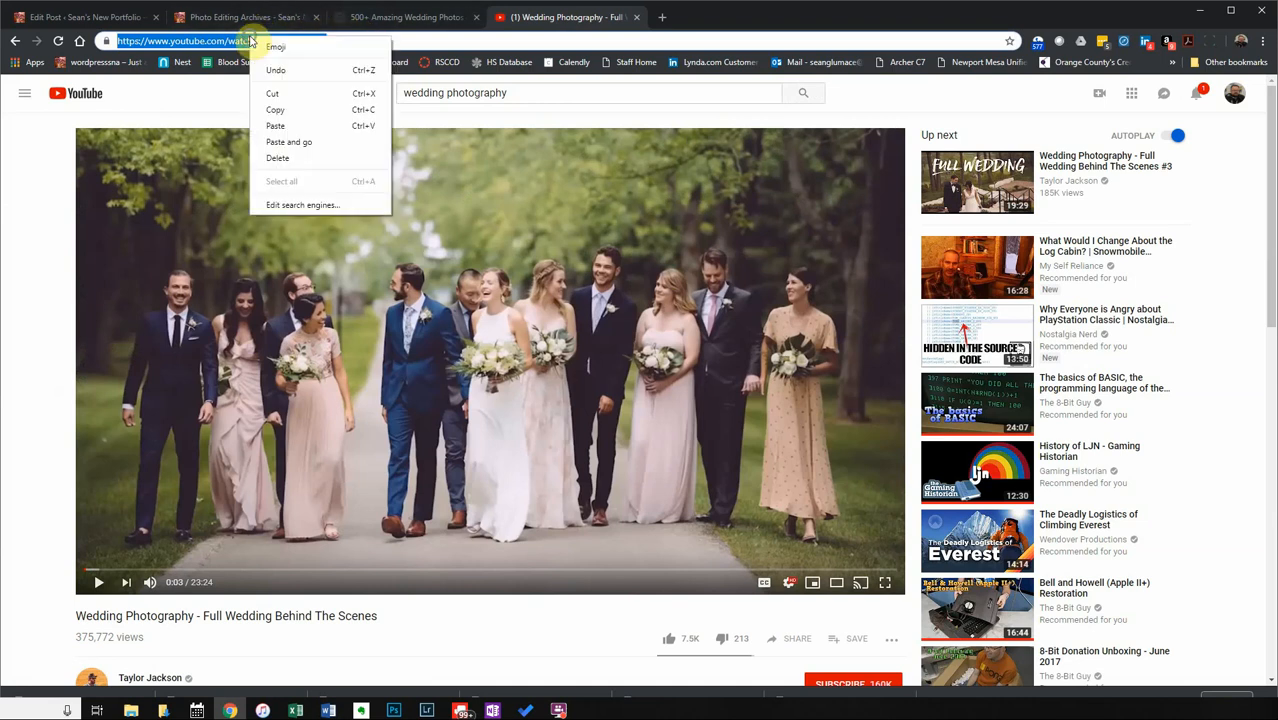
left_click(312, 110)
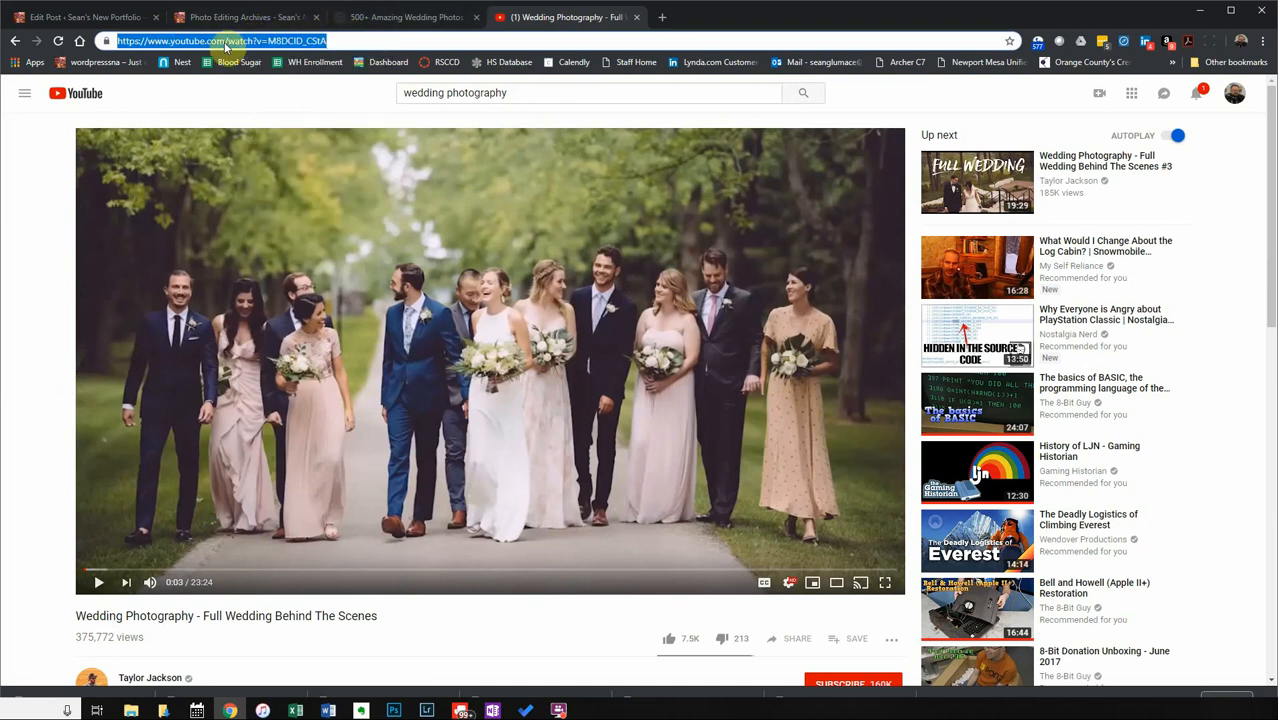
Paste the Full Wedding Behind The Scenes YouTube link below the gallery and update the post.
left_click(80, 18)
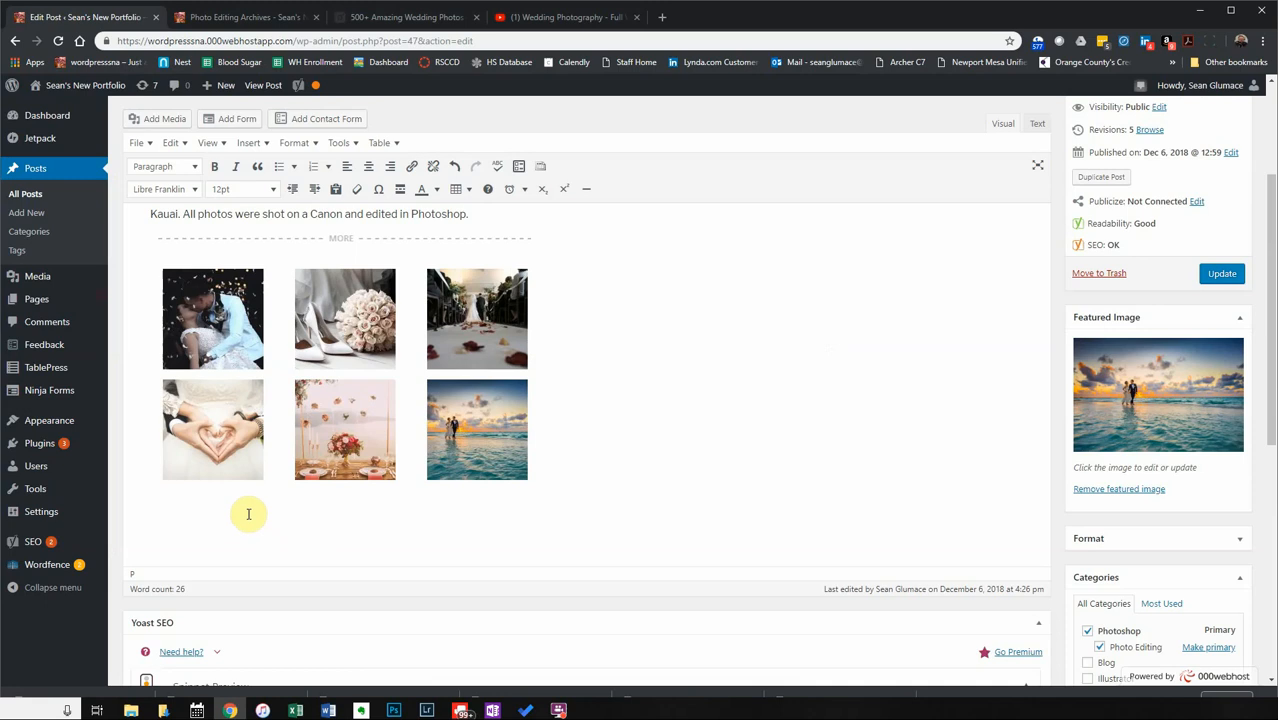
key("Return")
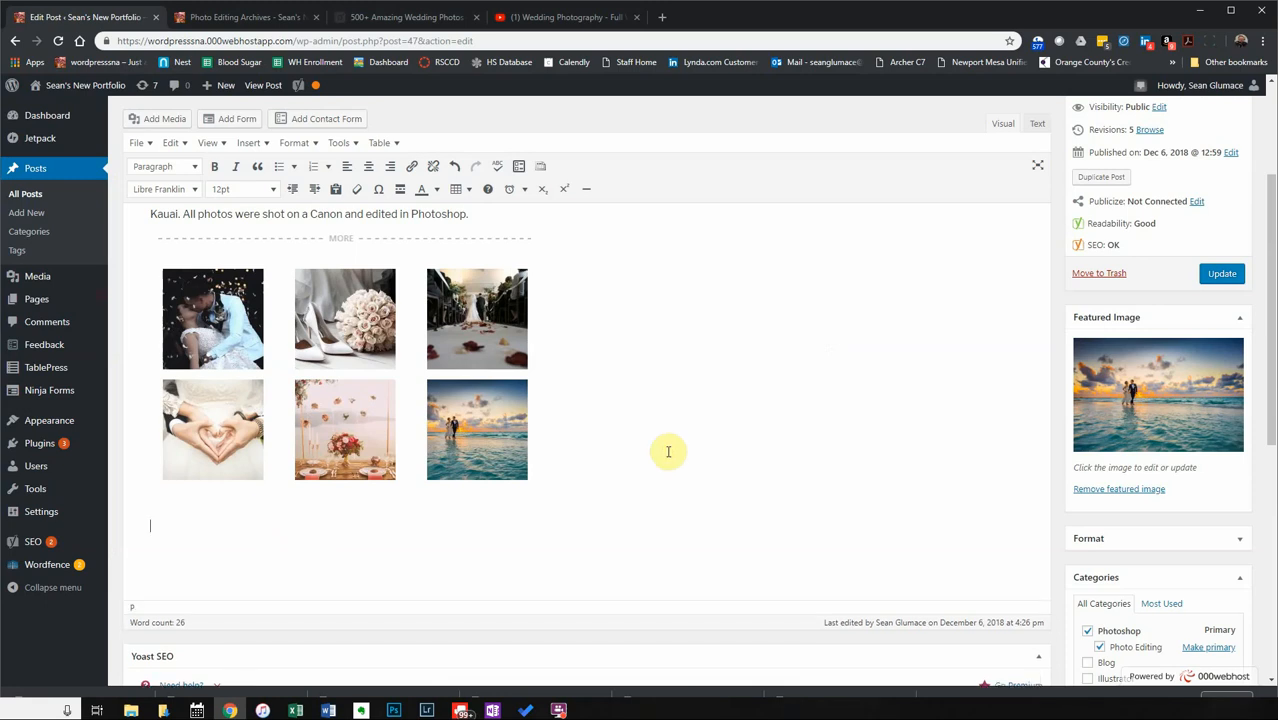
key("ctrl+v")
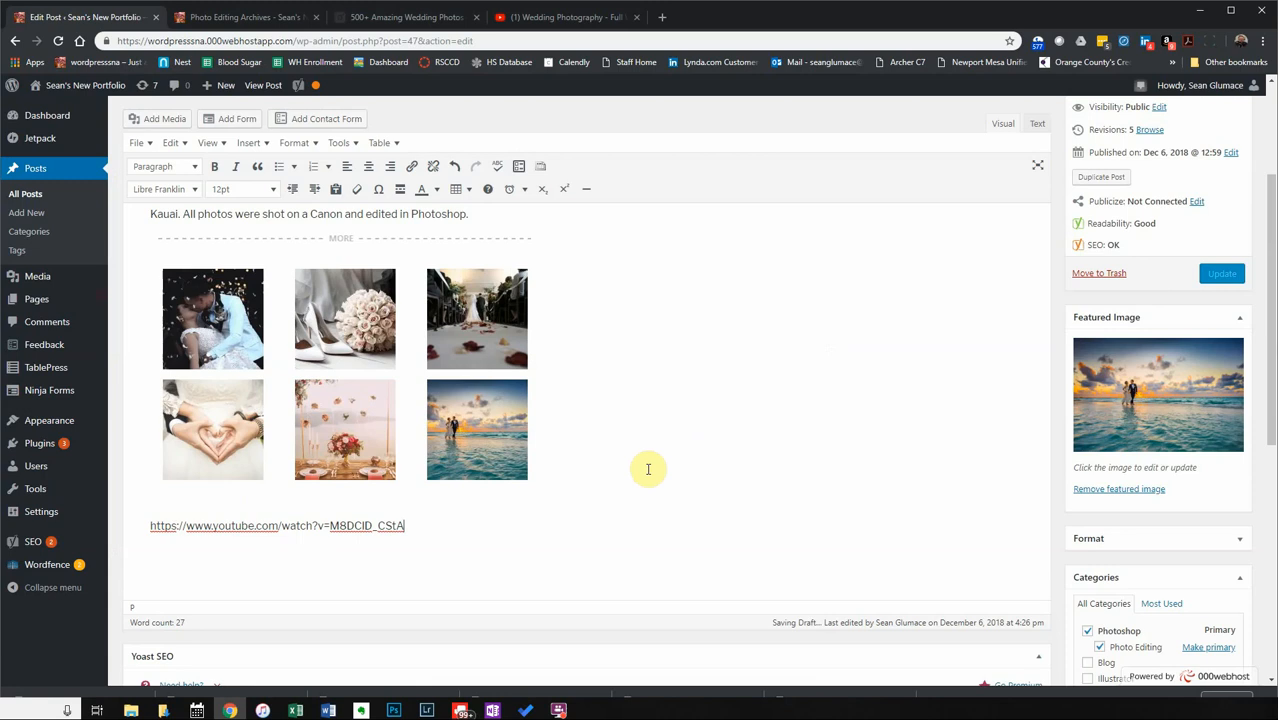
key("Return")
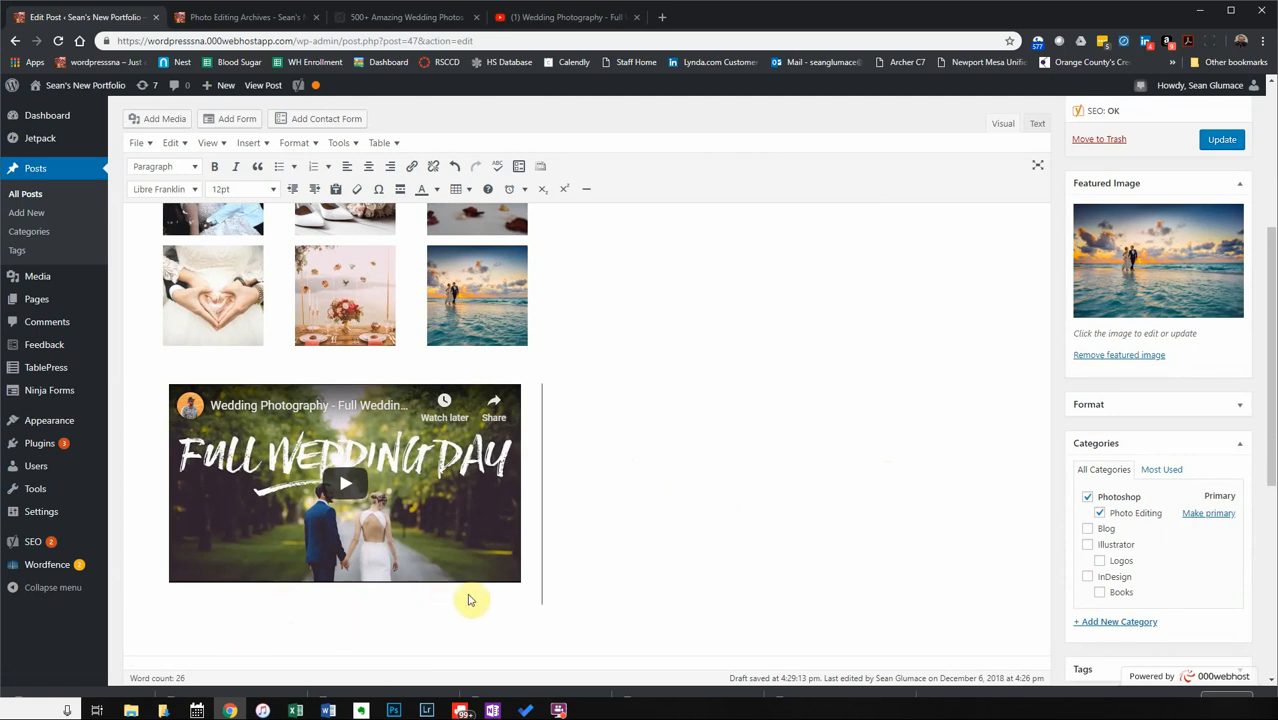
left_click(1220, 139)
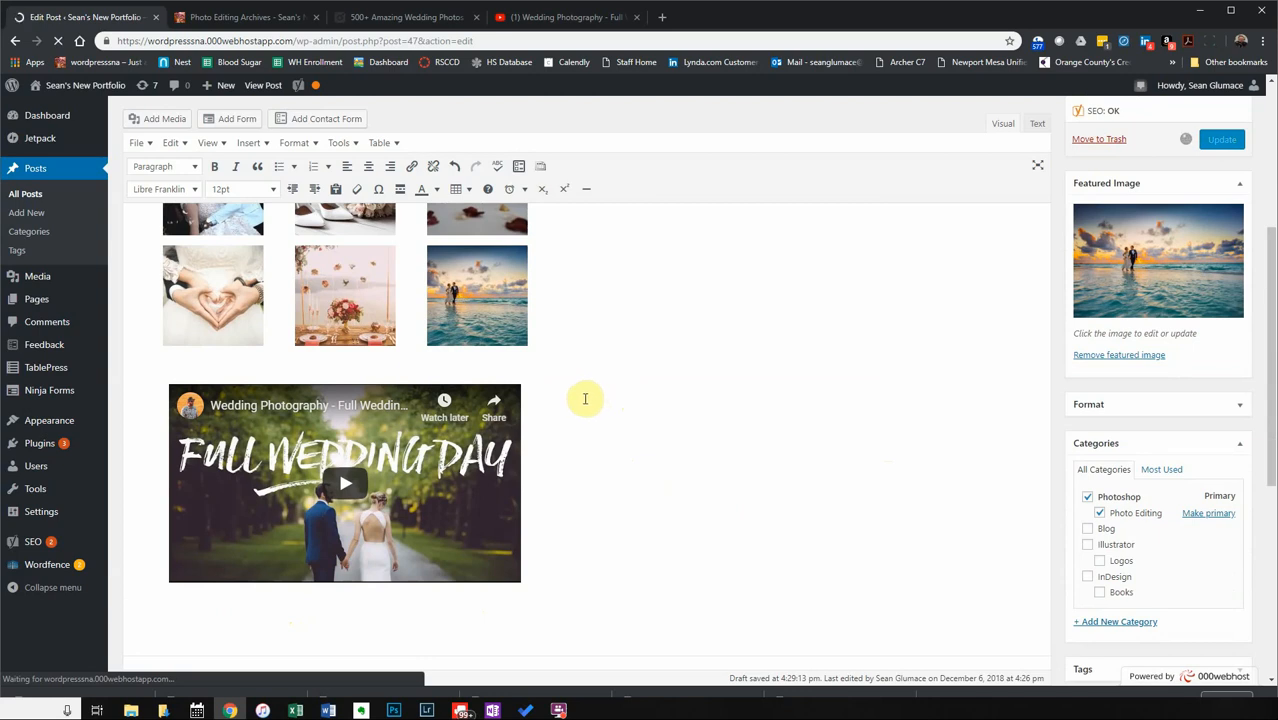
Reload the Photo Editing Archives page, play and pause the Hawaii Wedding video, and return to the editor.
left_click(240, 18)
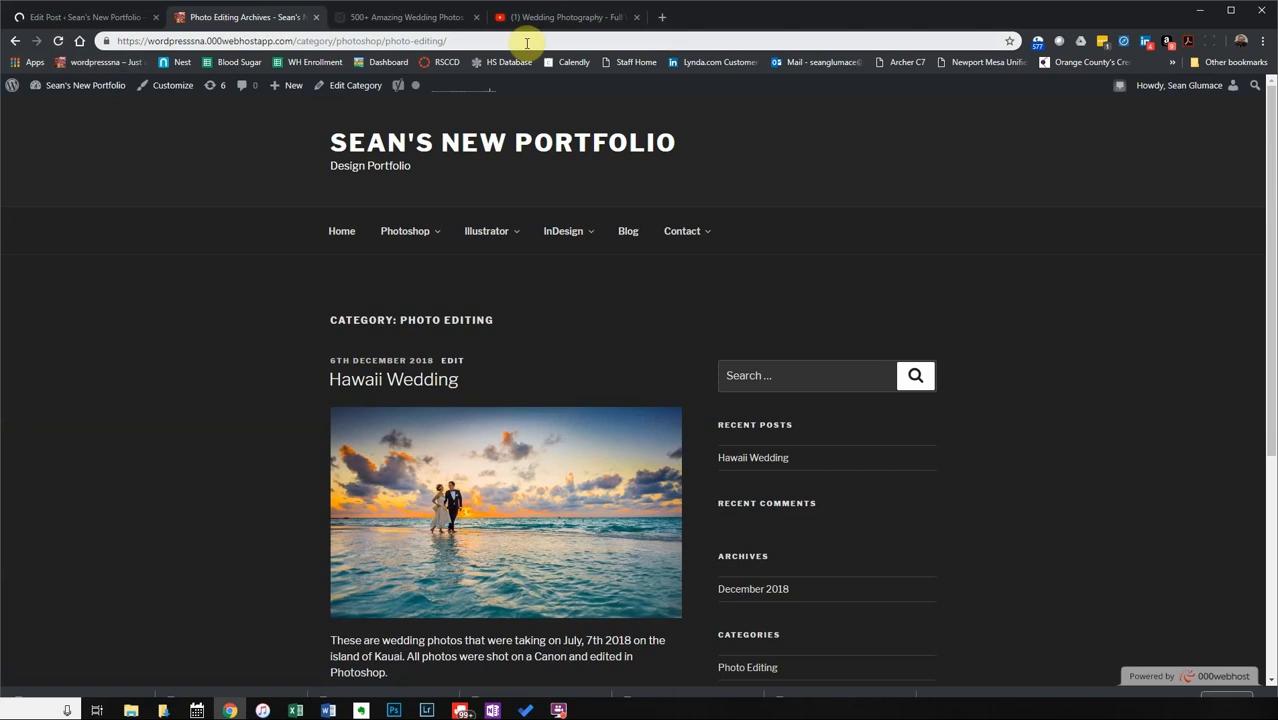
left_click(58, 42)
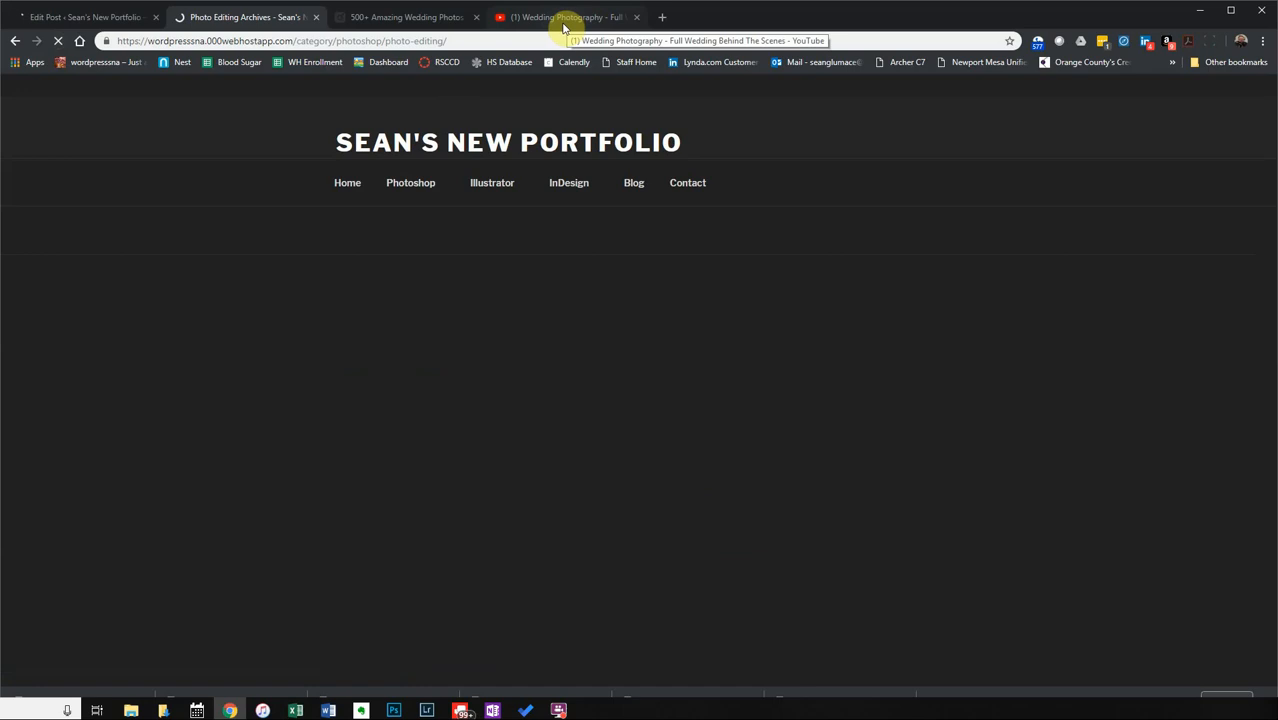
scroll(345, 516, "down", 3)
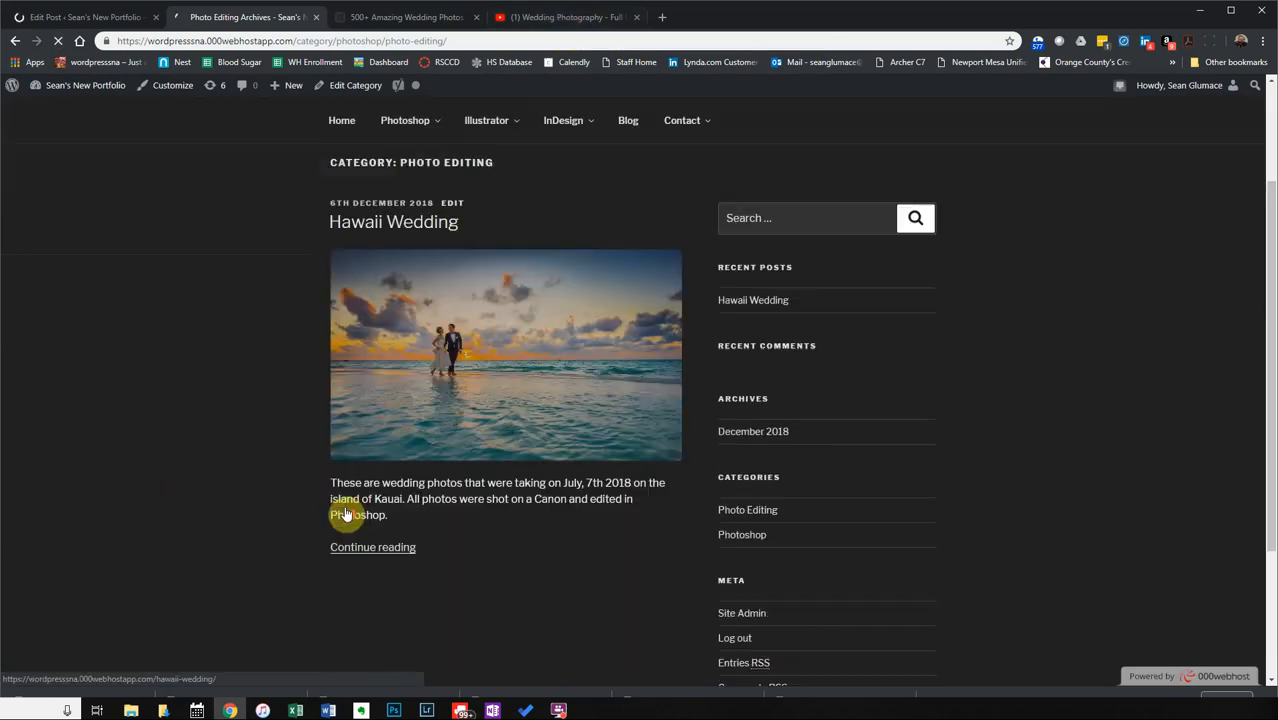
scroll(345, 508, "up", 1)
scroll(343, 503, "up", 1)
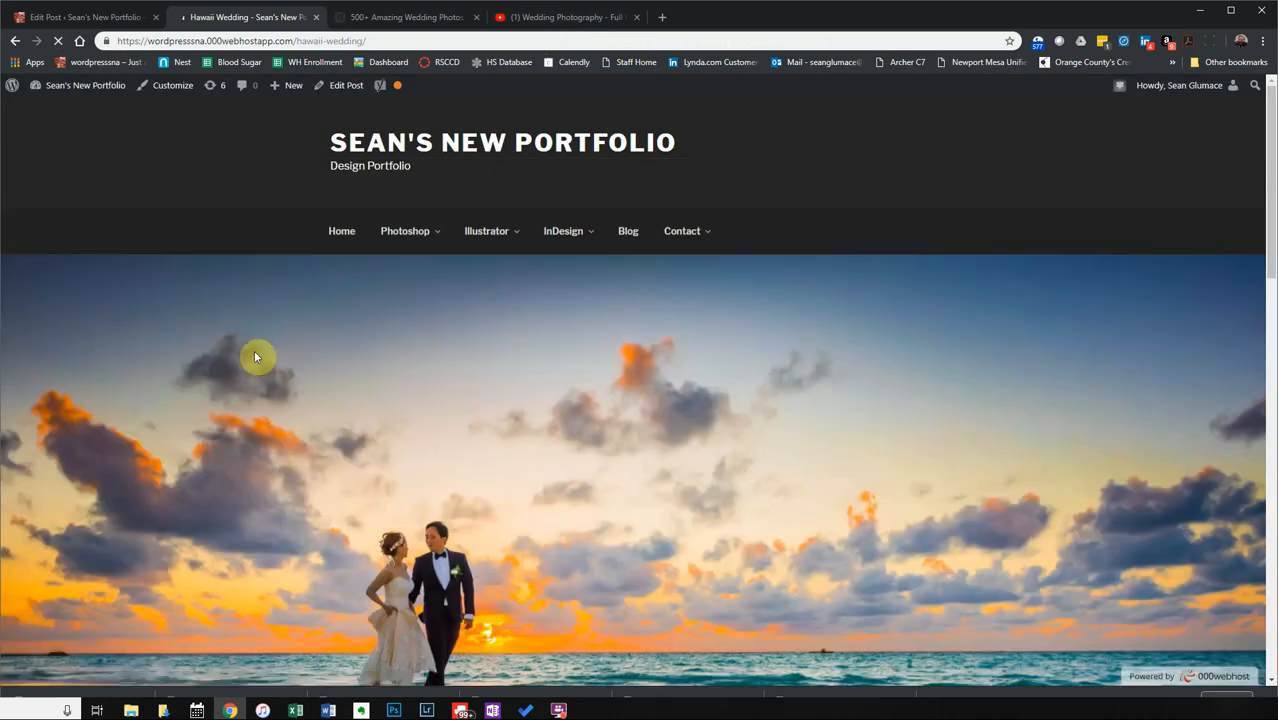
scroll(430, 385, "down", 3)
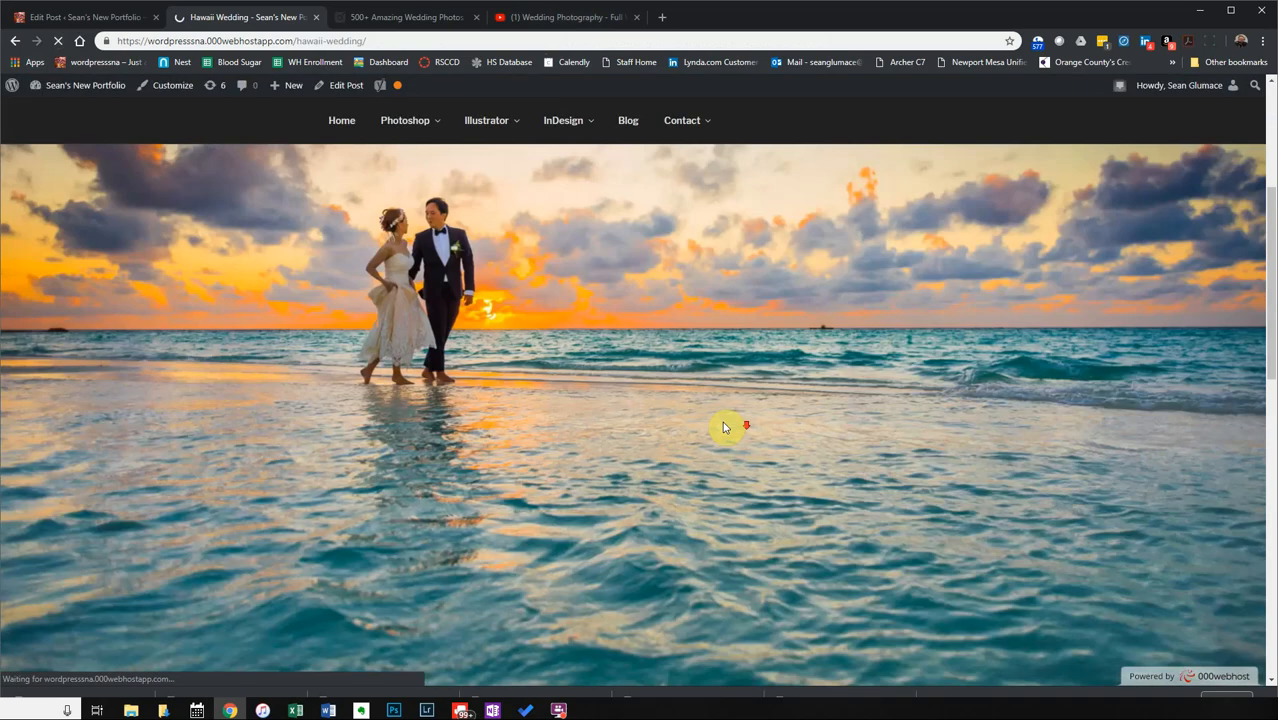
scroll(724, 427, "down", 10)
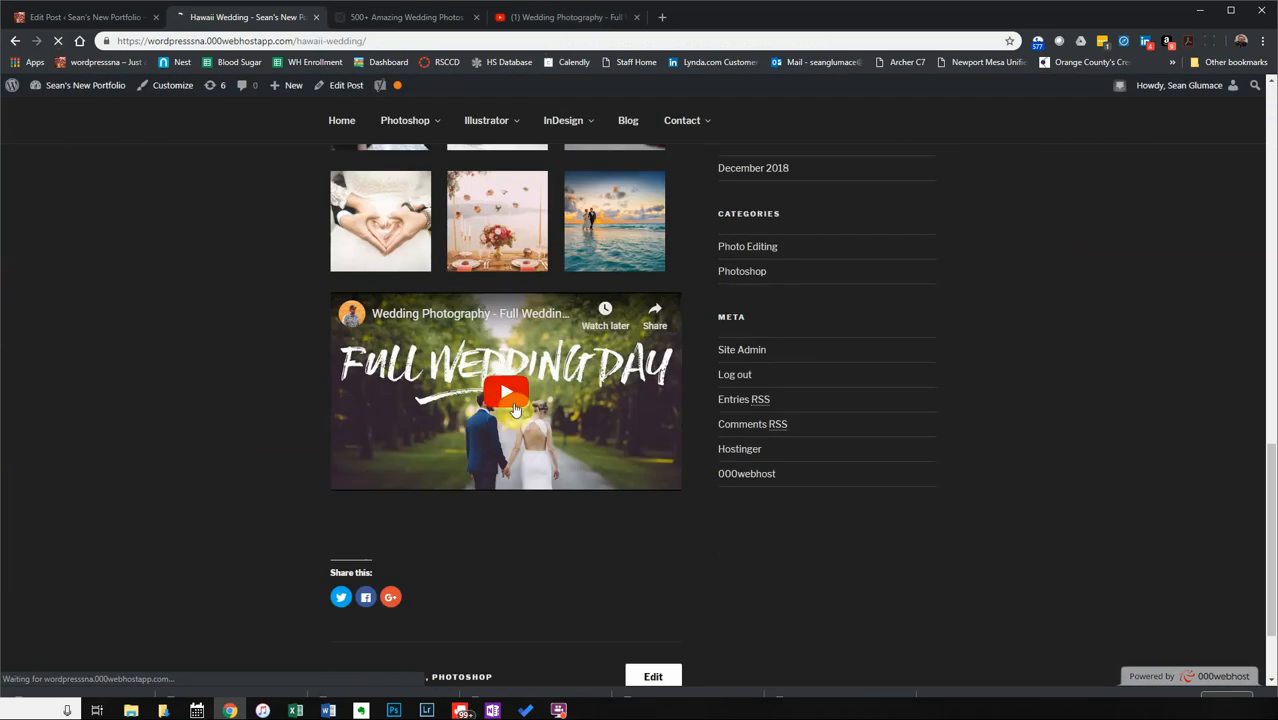
left_click(511, 397)
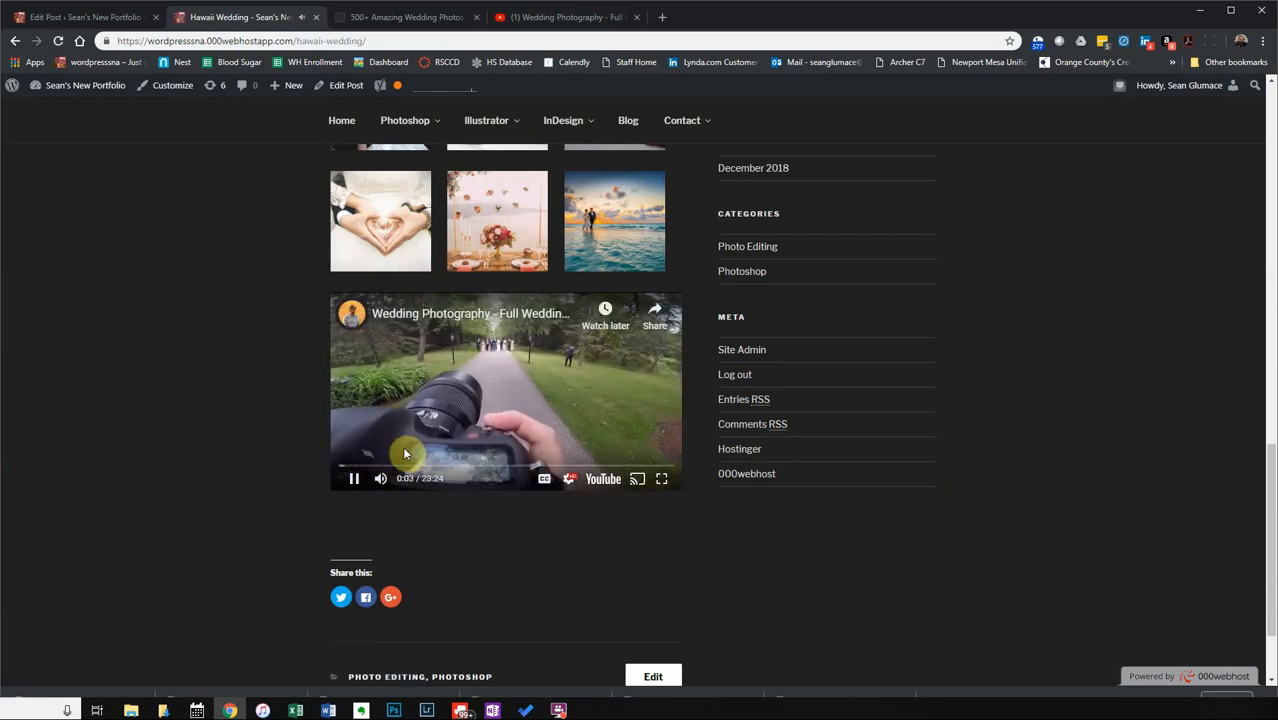
left_click(354, 480)
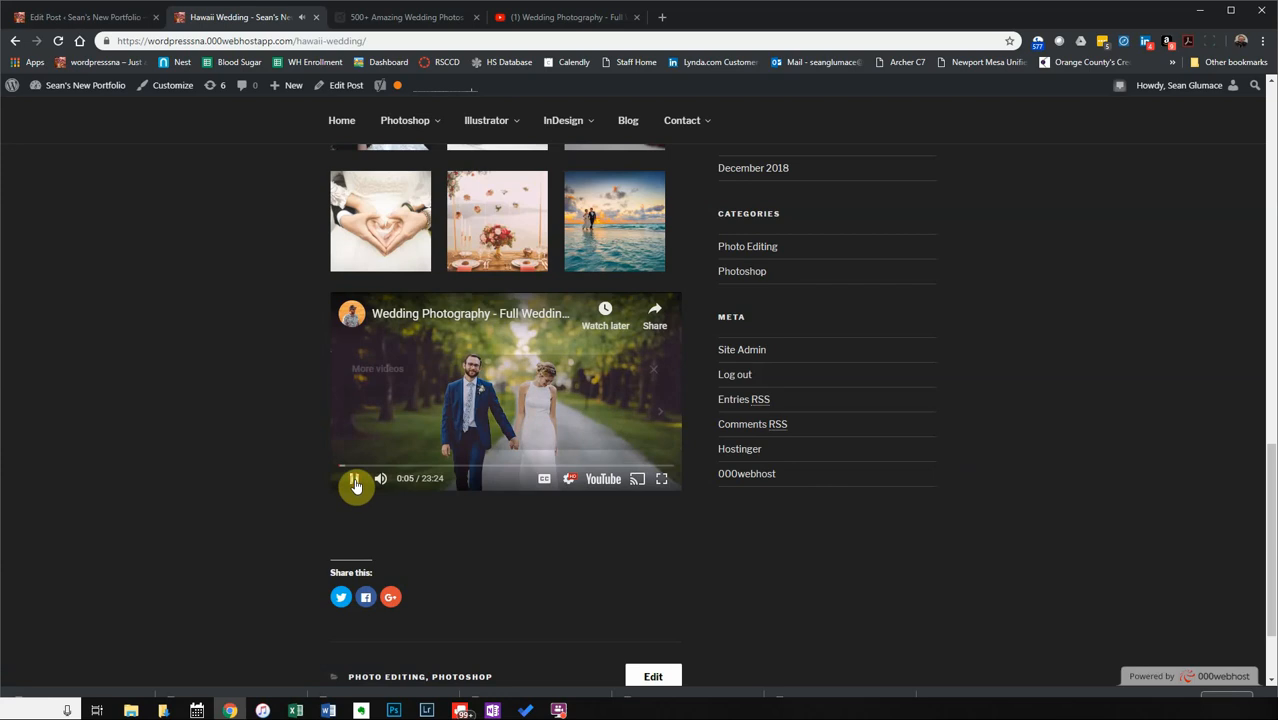
scroll(296, 405, "up", 15)
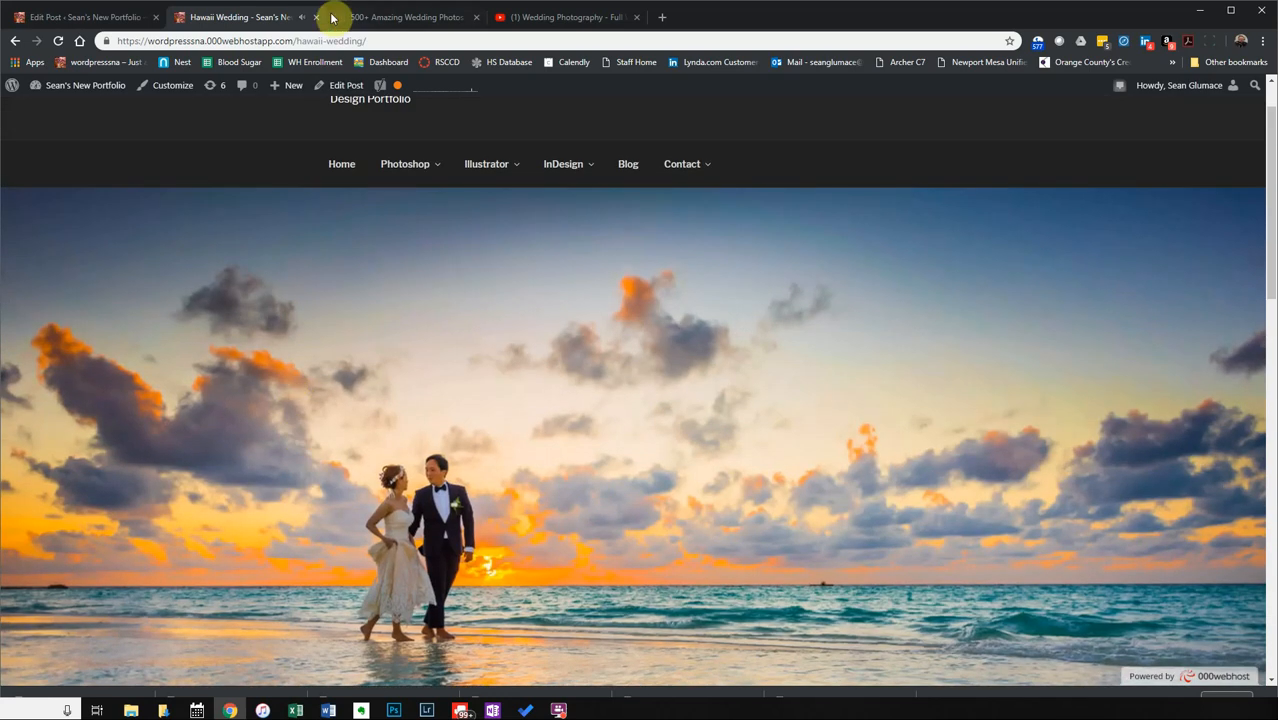
left_click(88, 17)
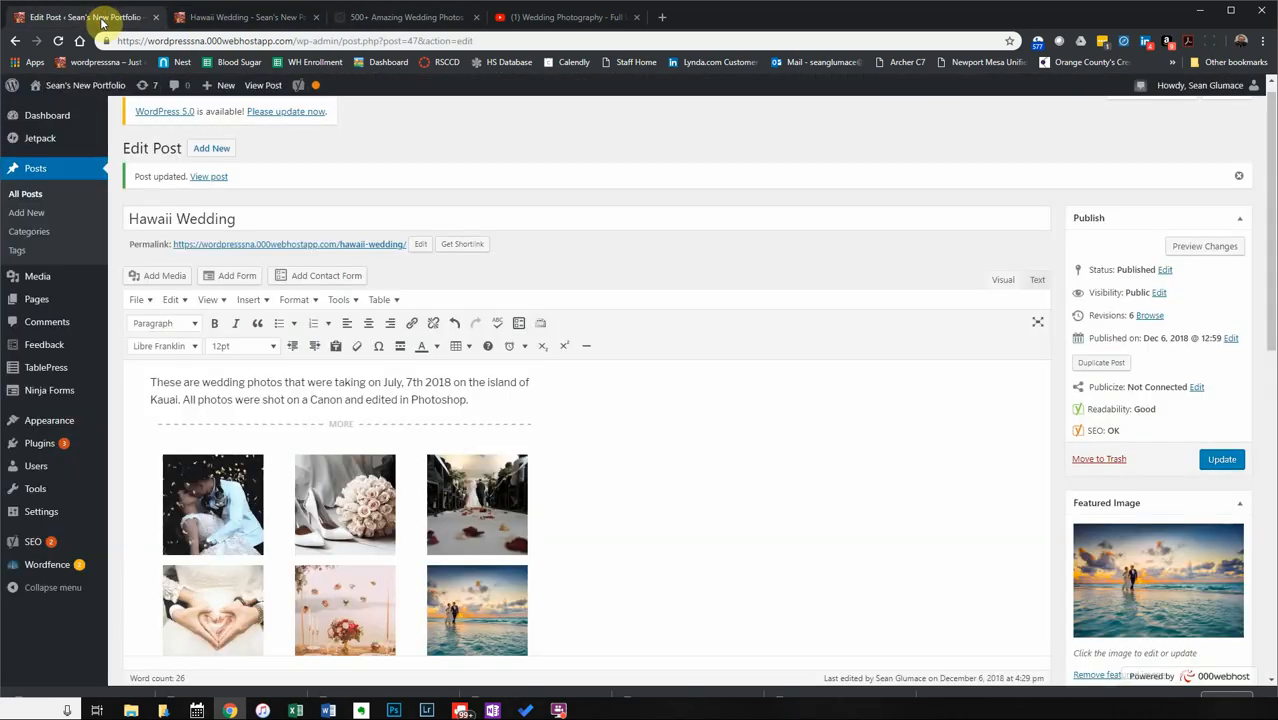
scroll(650, 434, "down", 5)
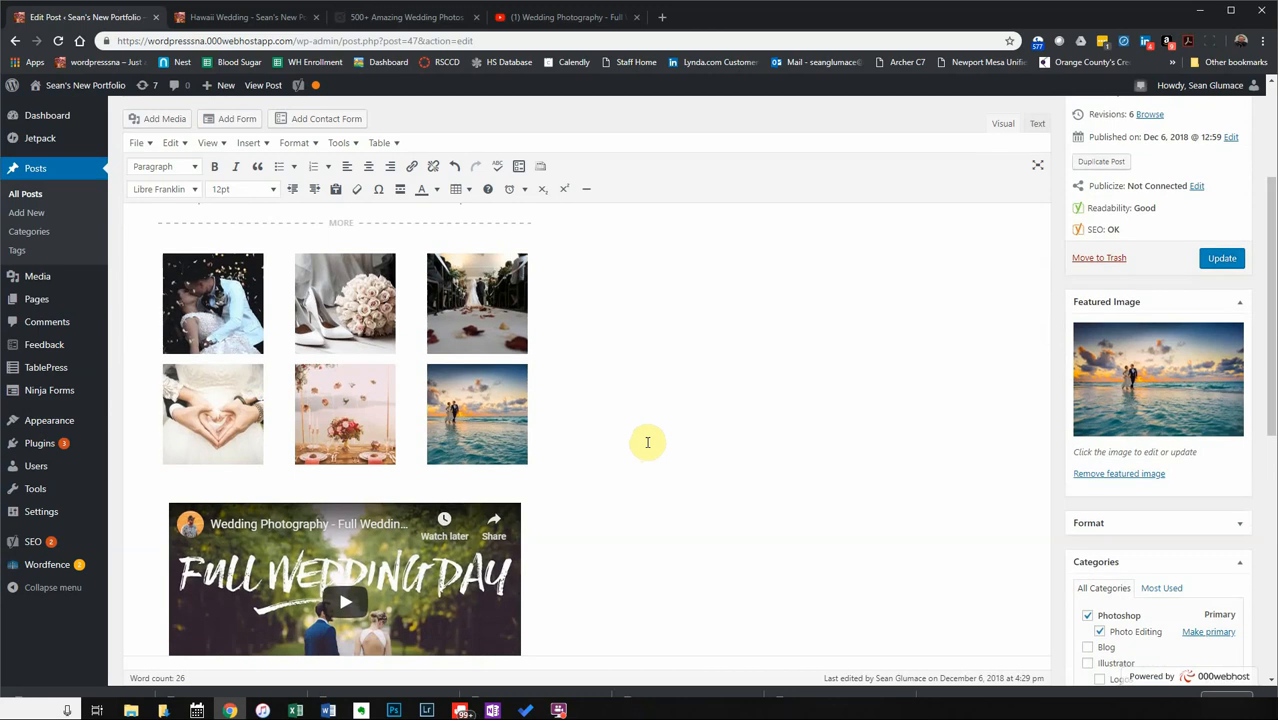
left_click(512, 524)
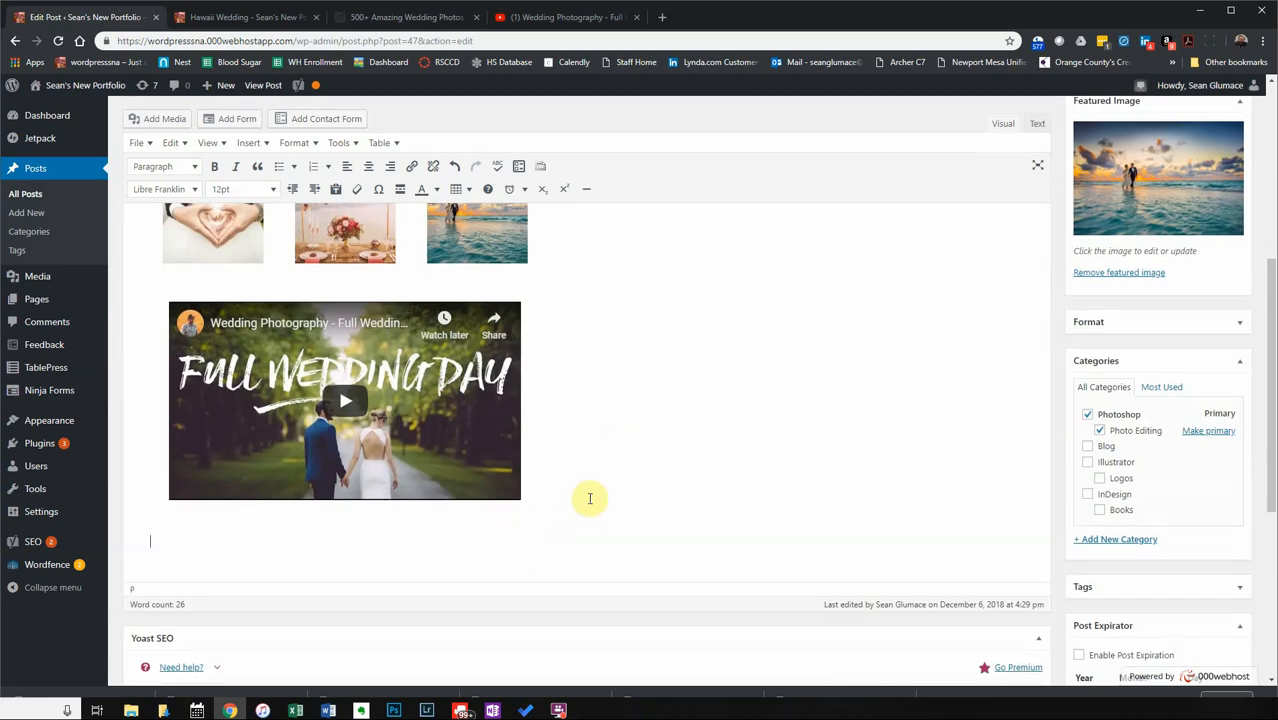
scroll(647, 462, "up", 1)
scroll(650, 462, "up", 4)
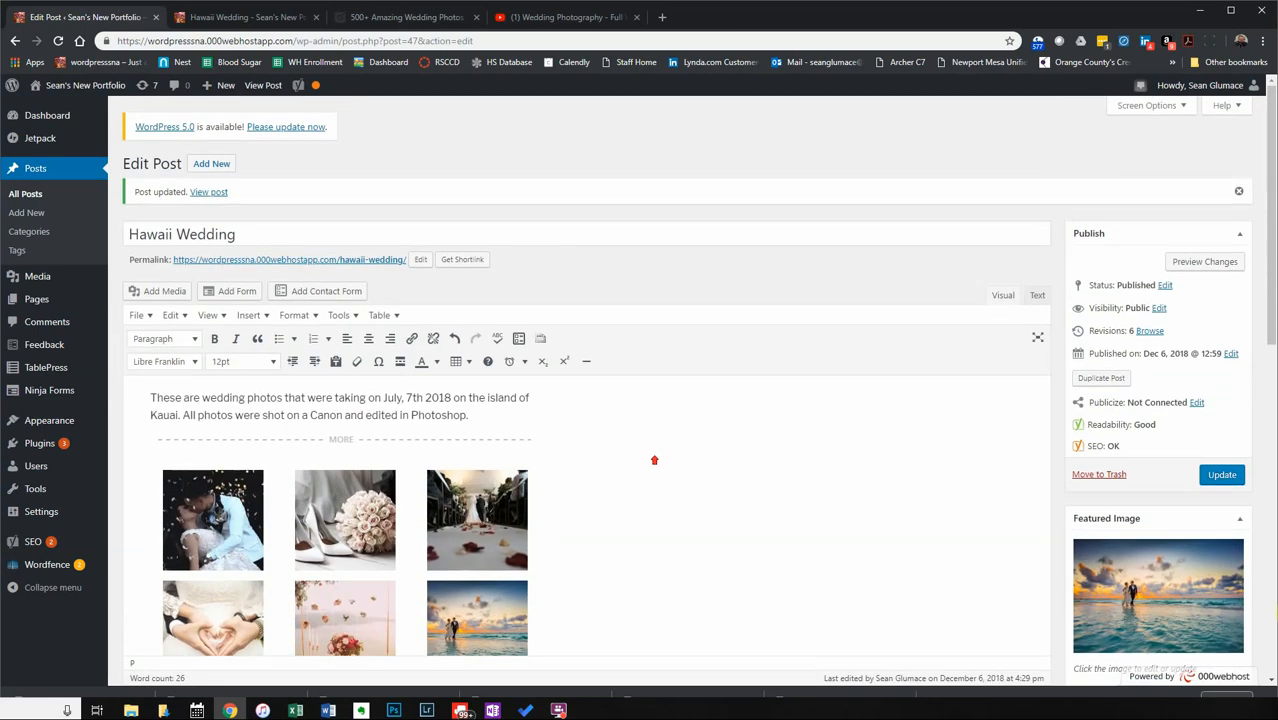
left_click(1223, 476)
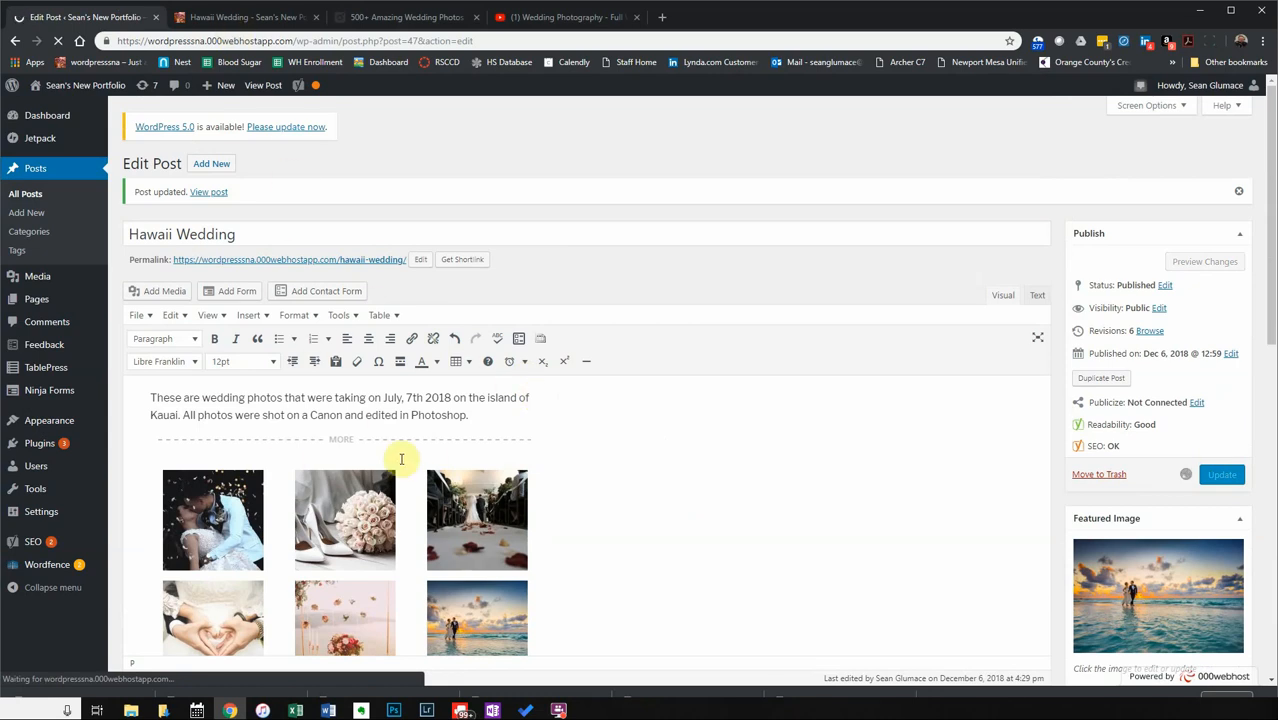
left_click(245, 22)
left_click(70, 17)
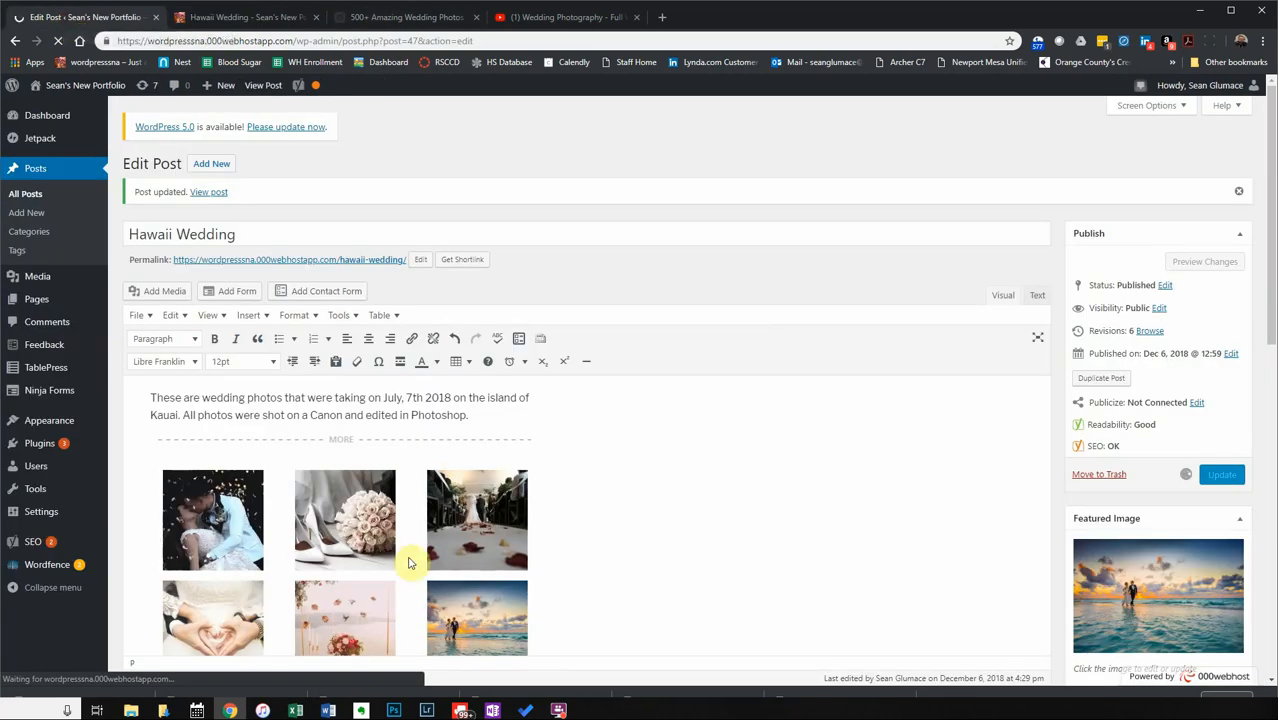
scroll(627, 522, "down", 3)
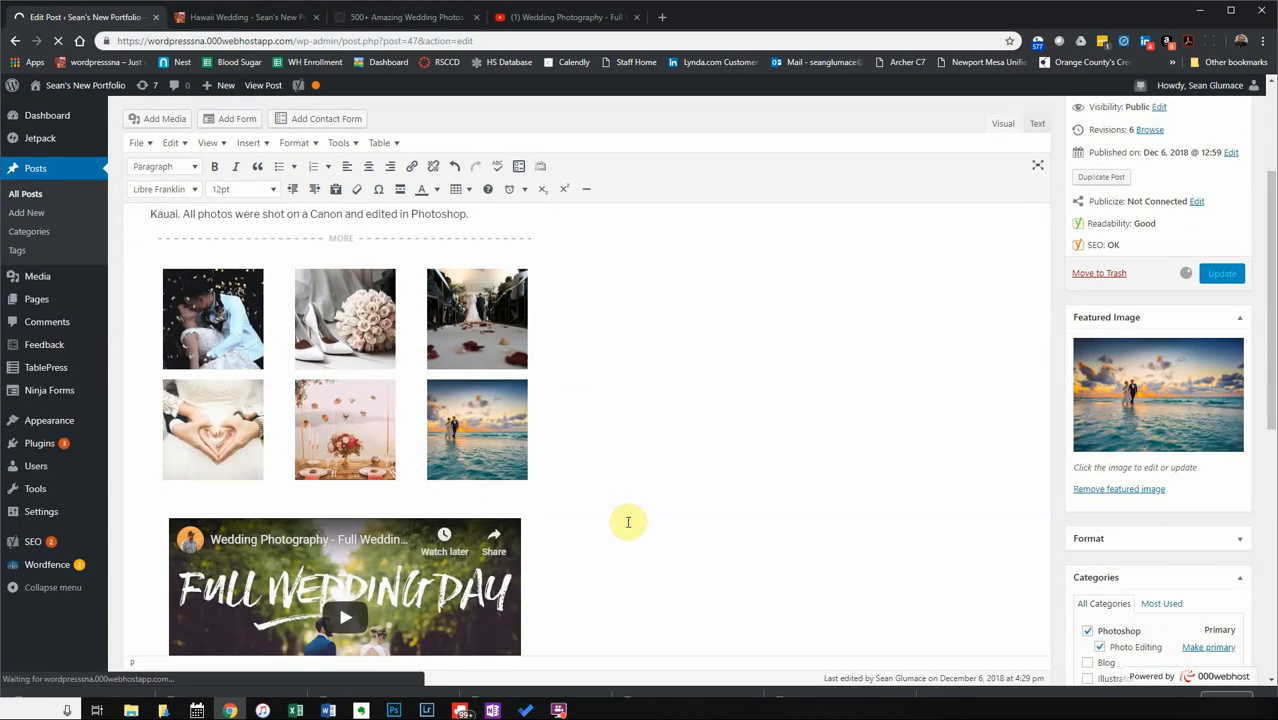
scroll(627, 520, "down", 1)
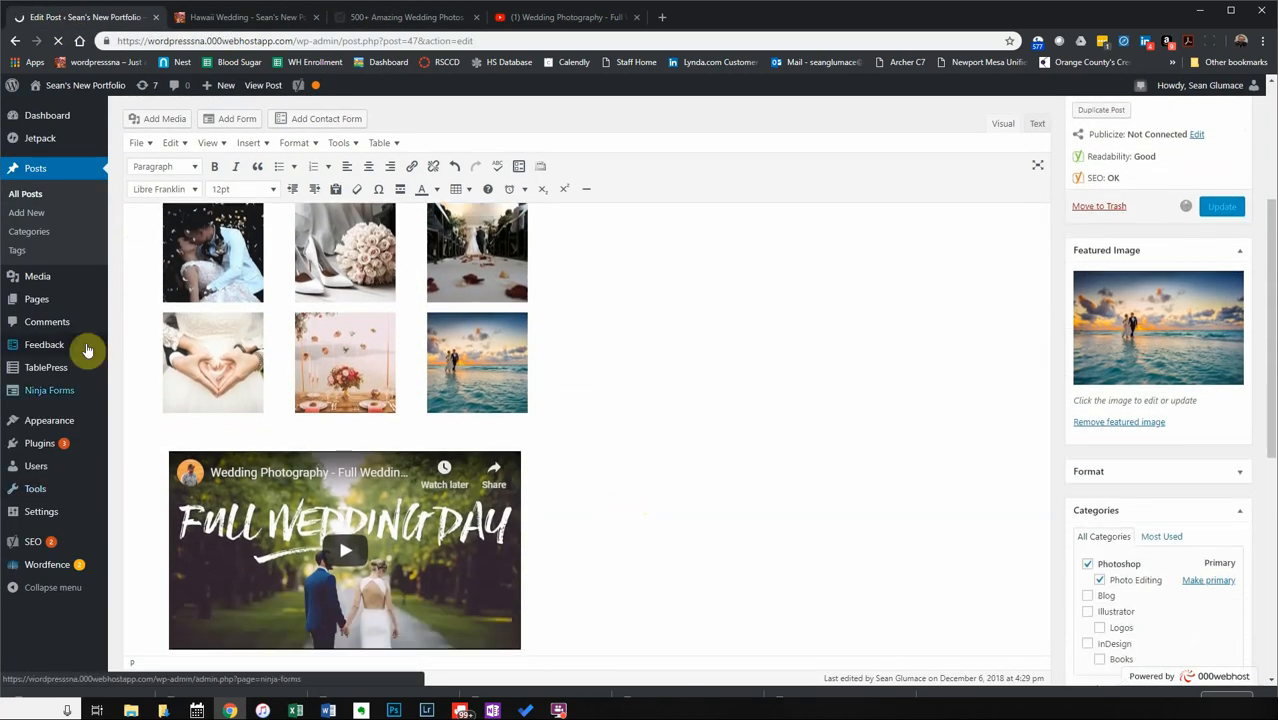
mouse_move(71, 368)
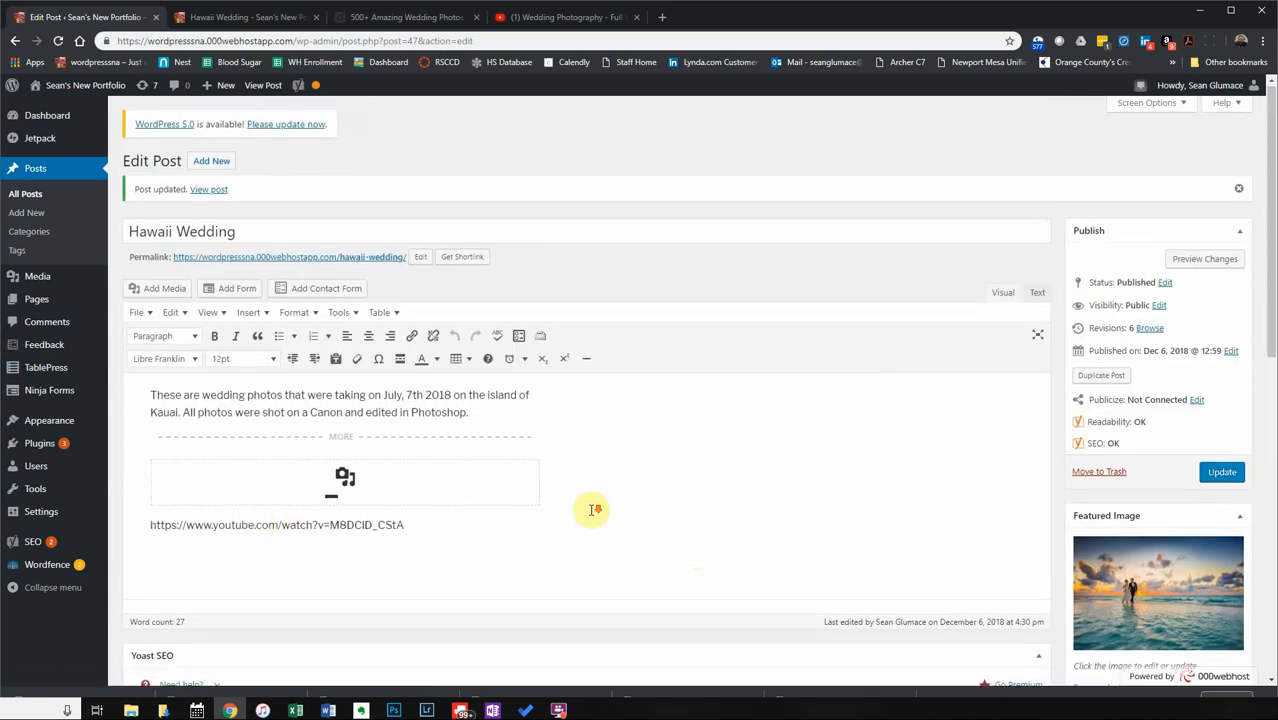
scroll(590, 512, "down", 2)
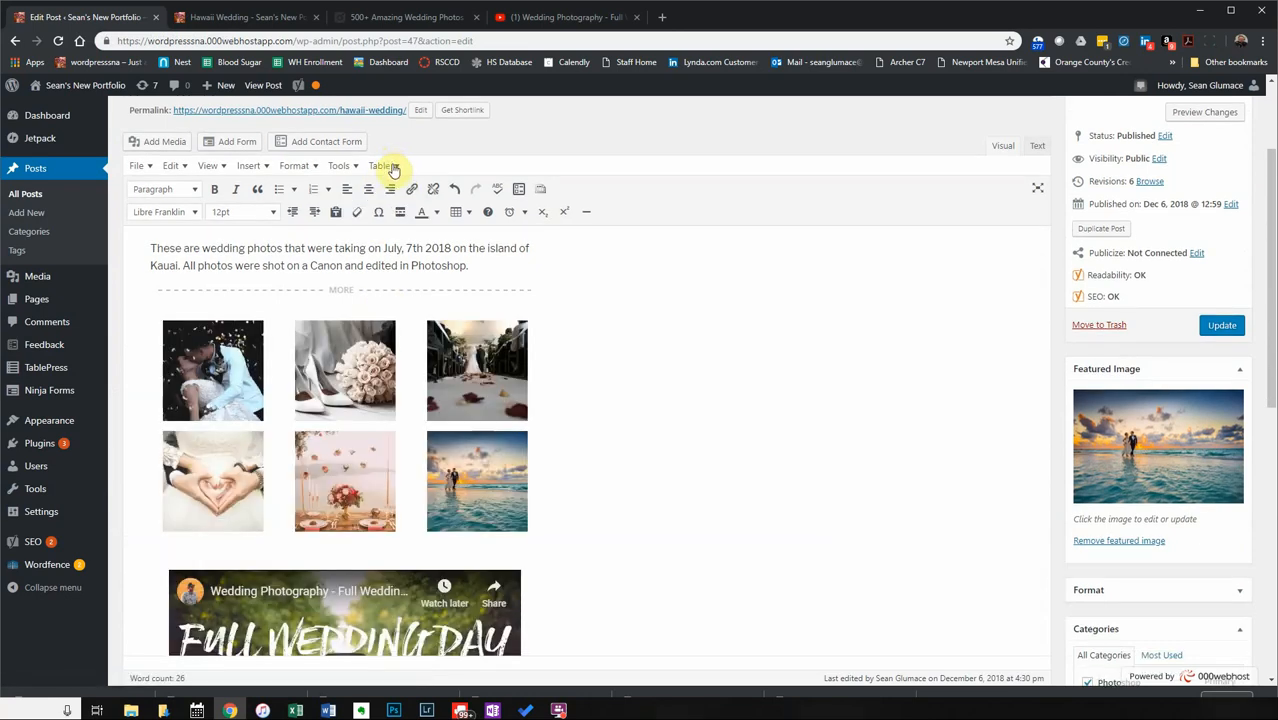
left_click(391, 167)
mouse_move(401, 190)
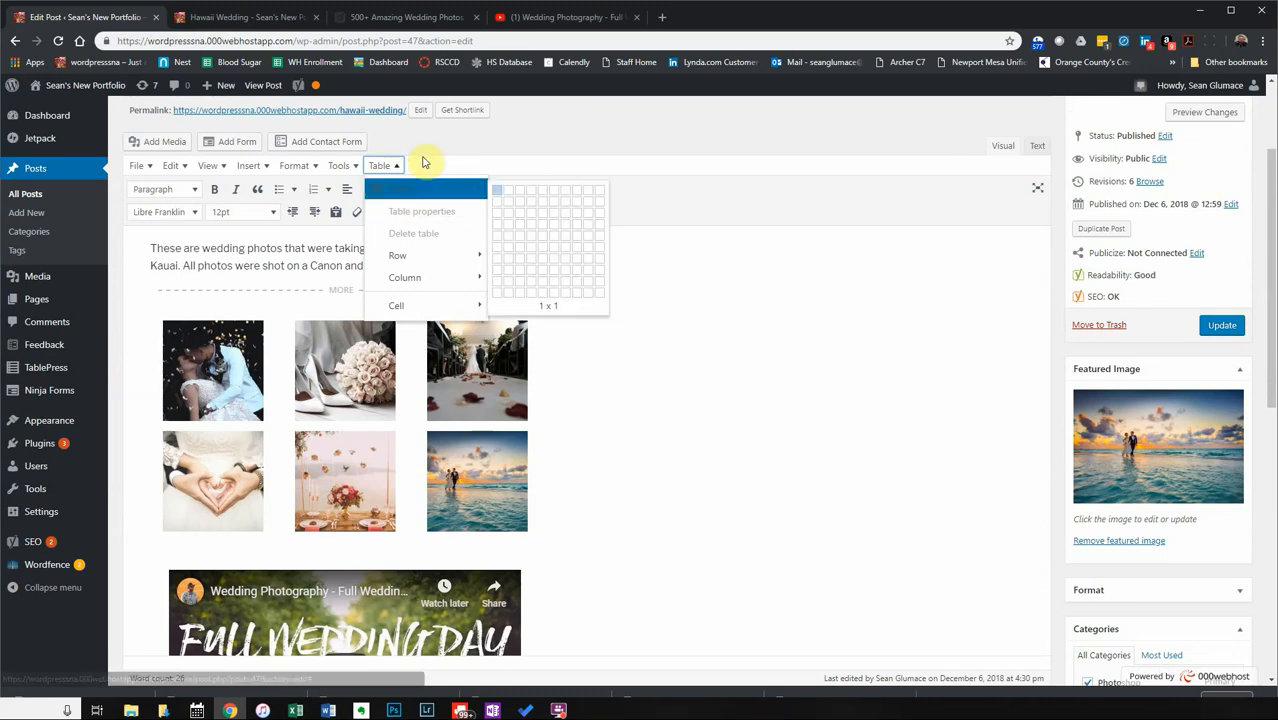
left_click(438, 135)
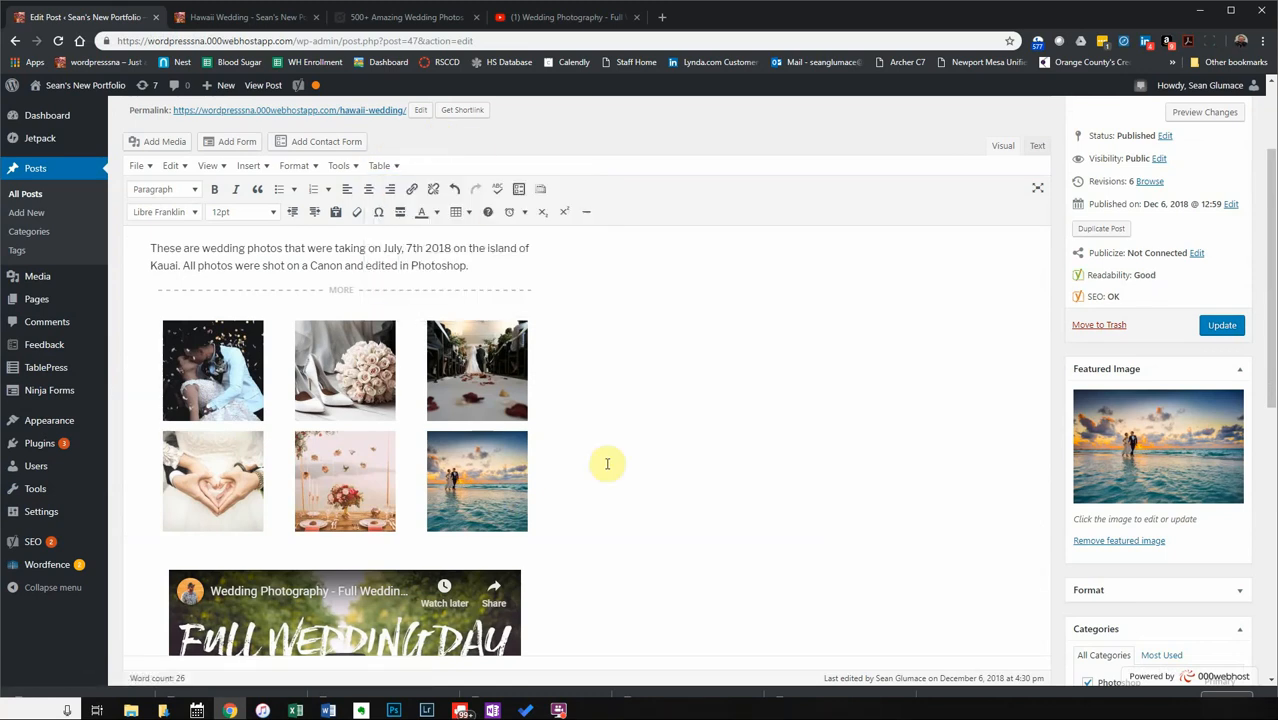
scroll(600, 462, "down", 2)
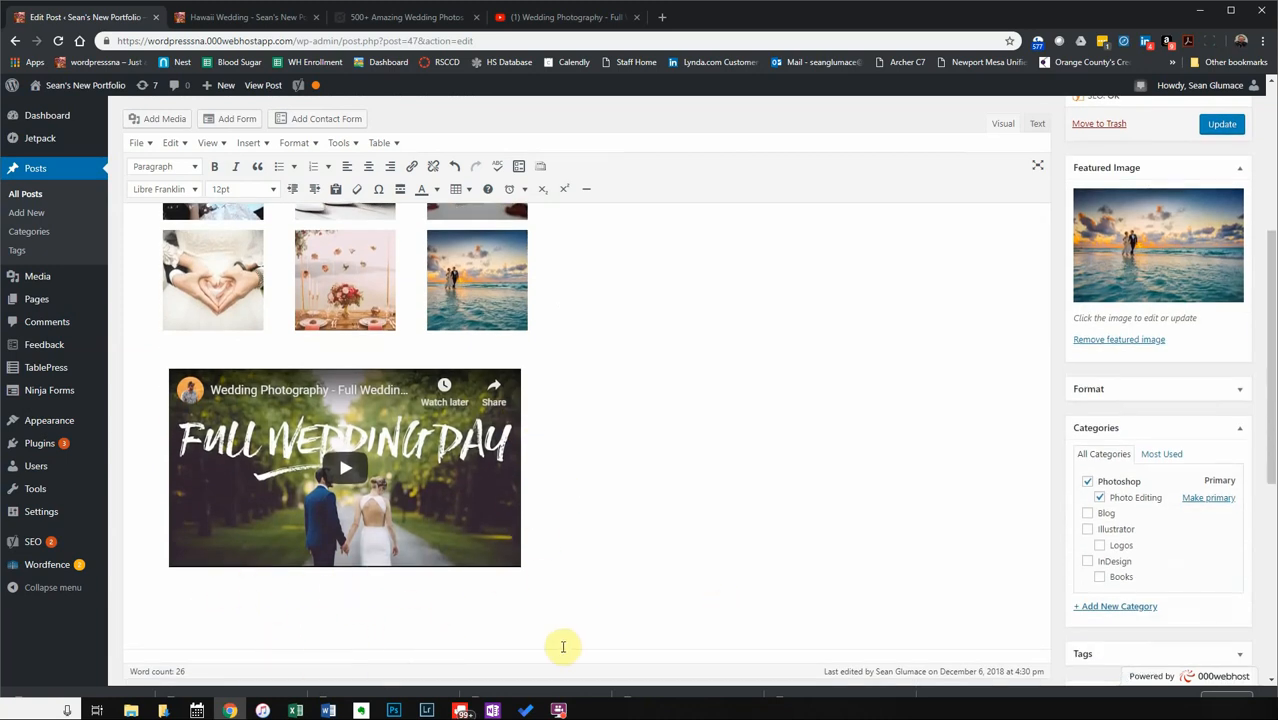
left_click(341, 600)
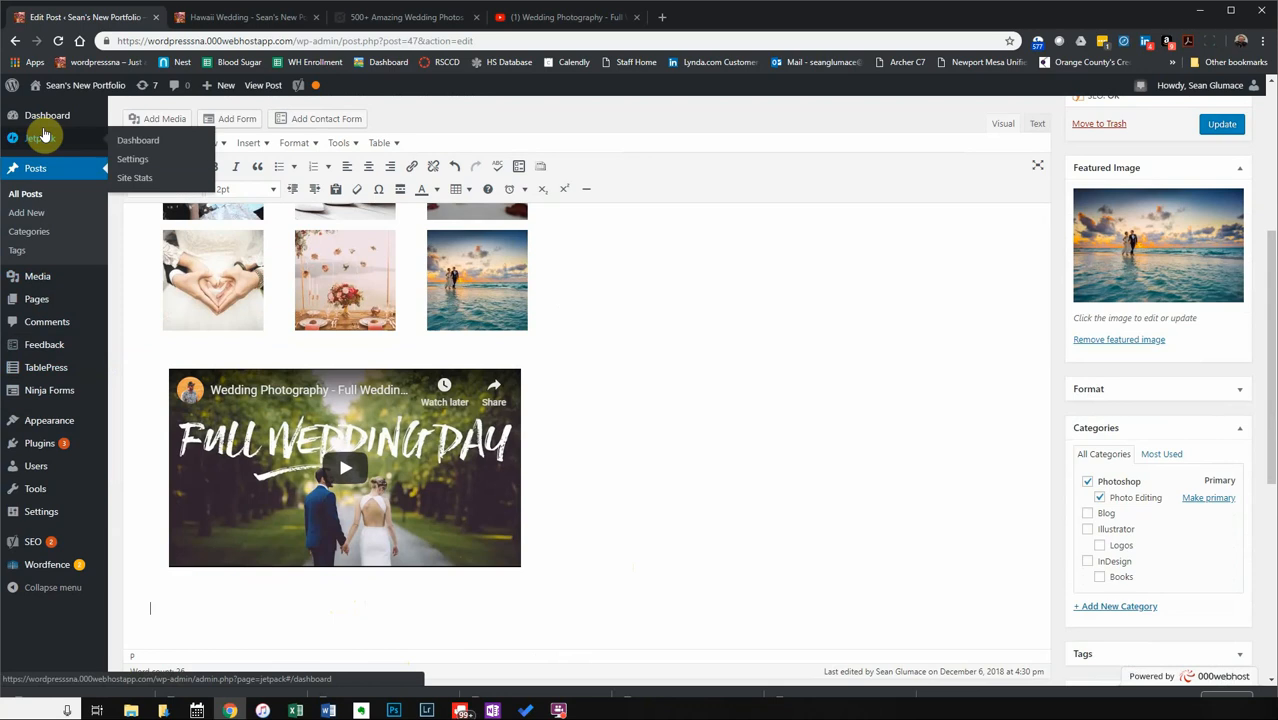
Go from the TablePress table list through Add New to the Import Tables page.
left_click(52, 374)
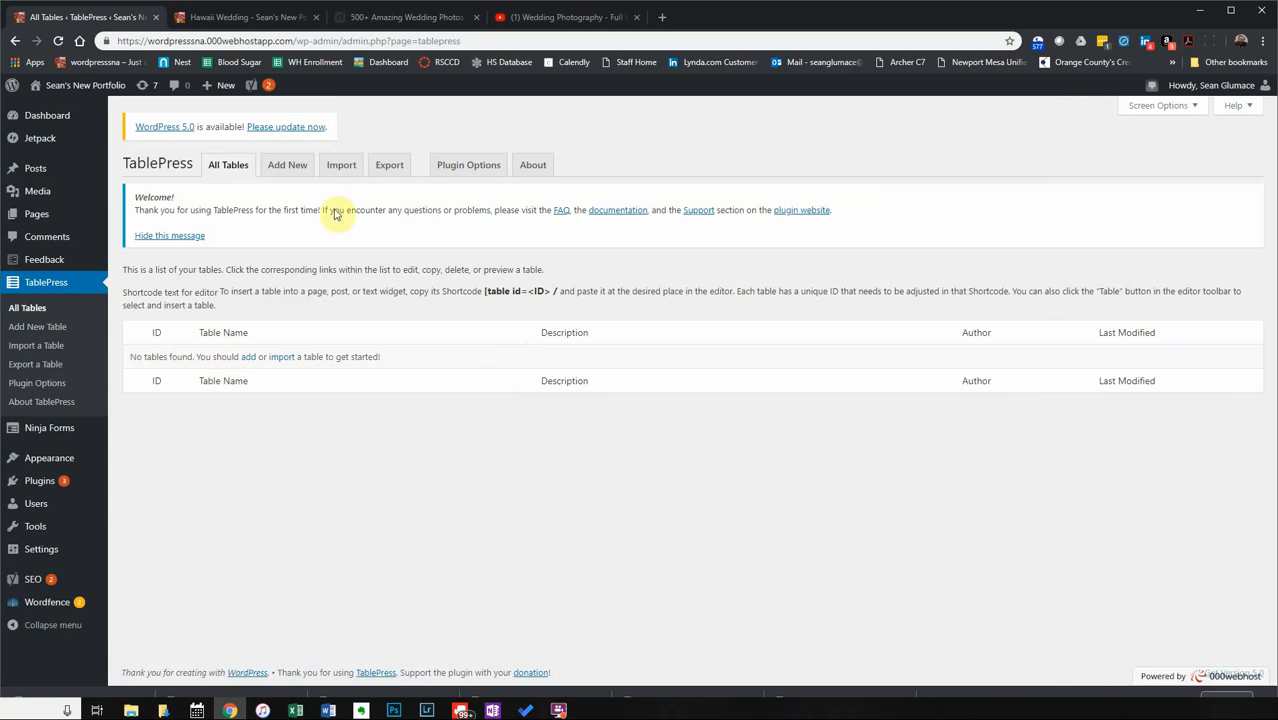
left_click(286, 172)
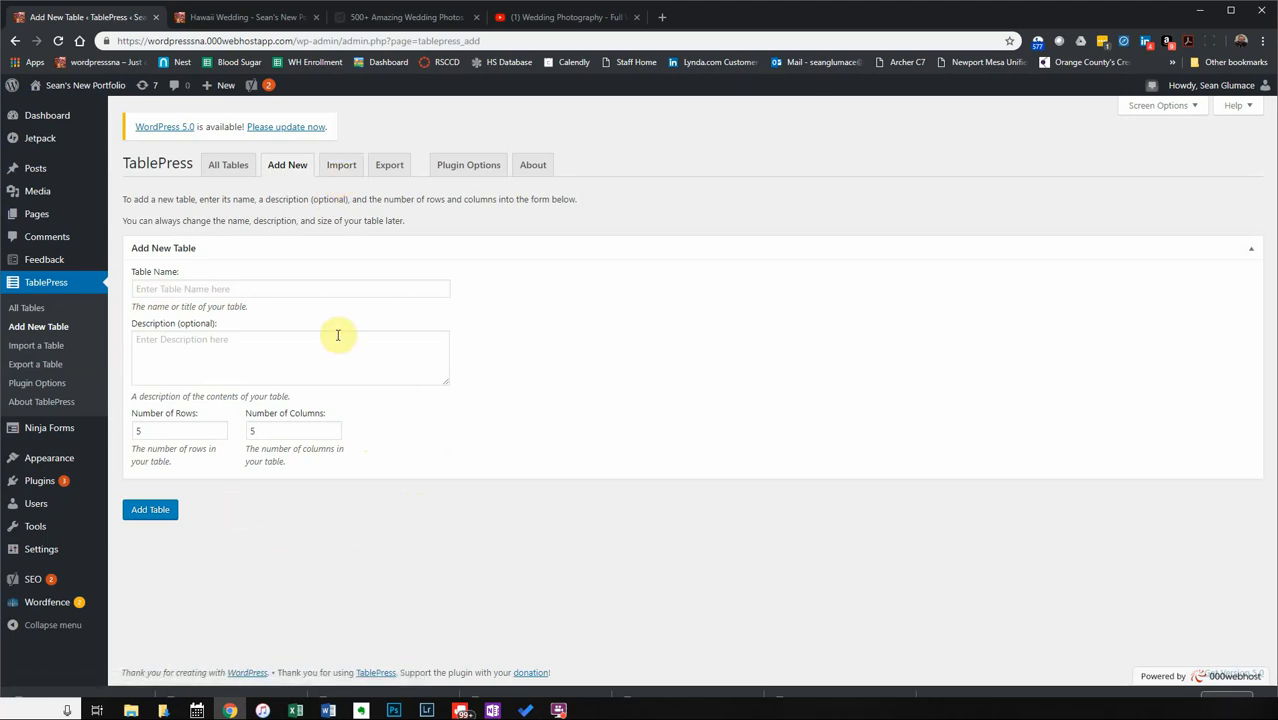
left_click(333, 172)
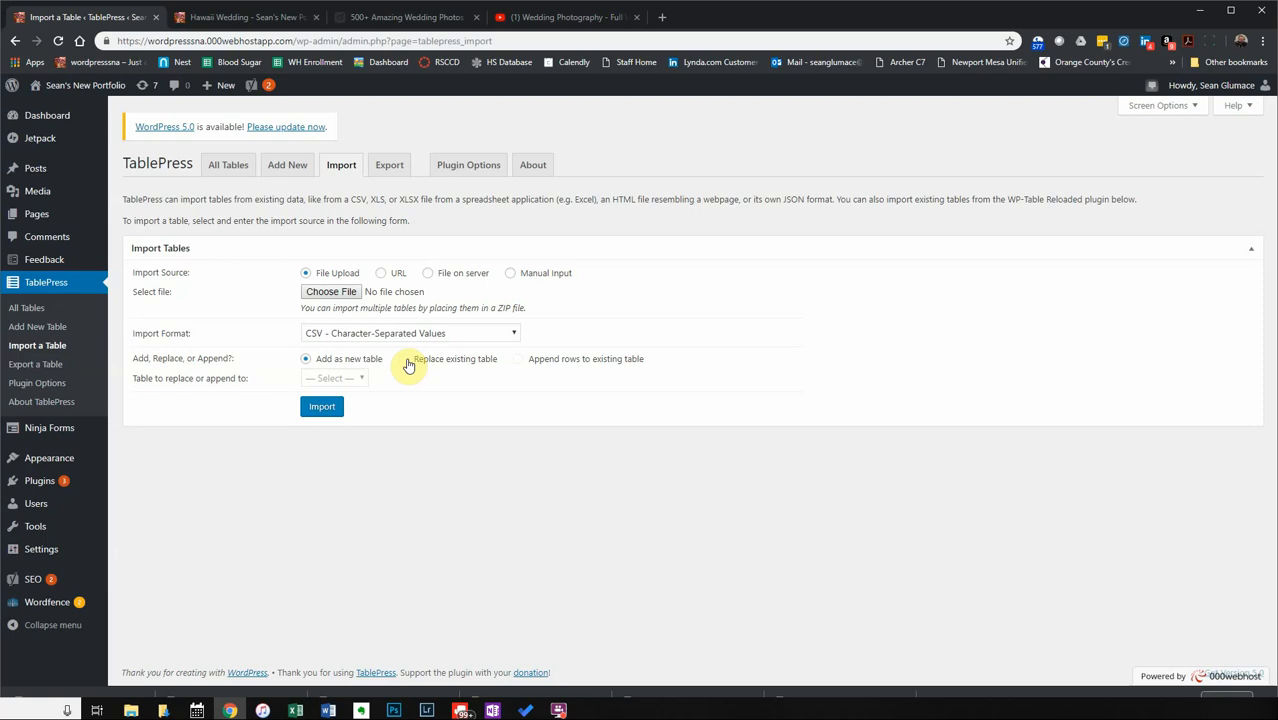
Import TotalUsageSummary_06DEC2017-06DEC2018.csv from Downloads as a new TablePress table.
left_click(330, 291)
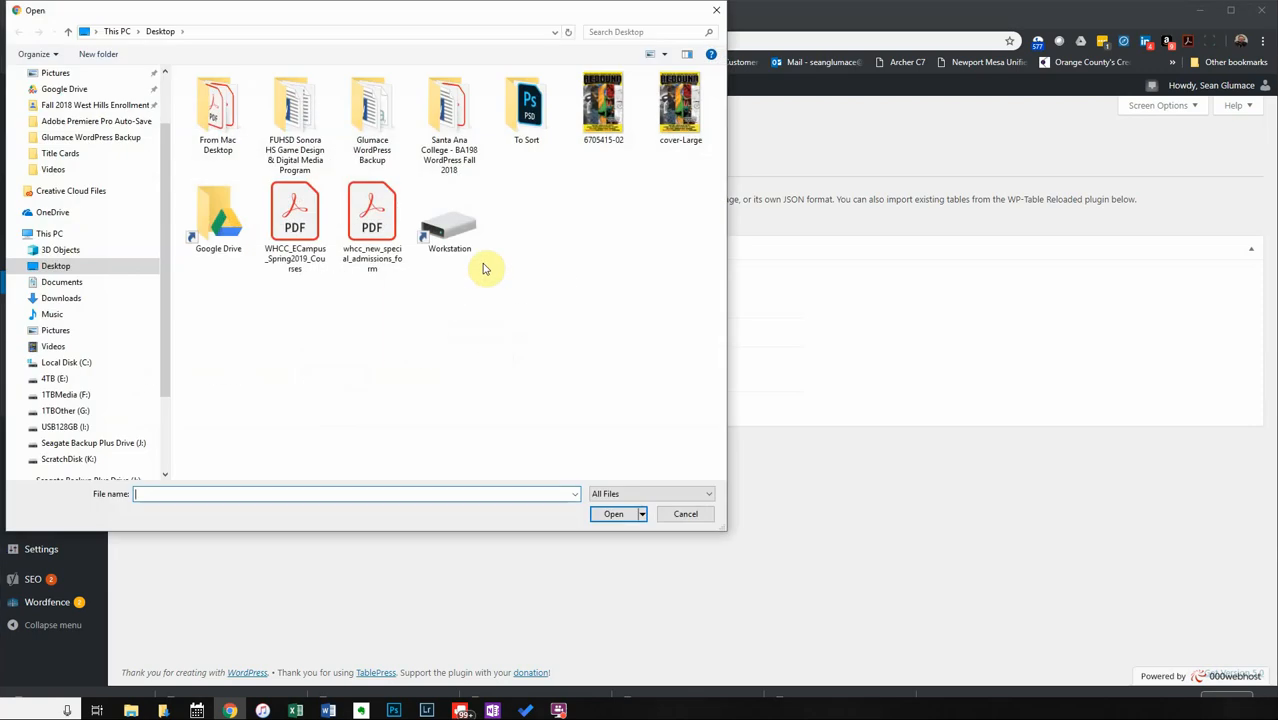
left_click(62, 298)
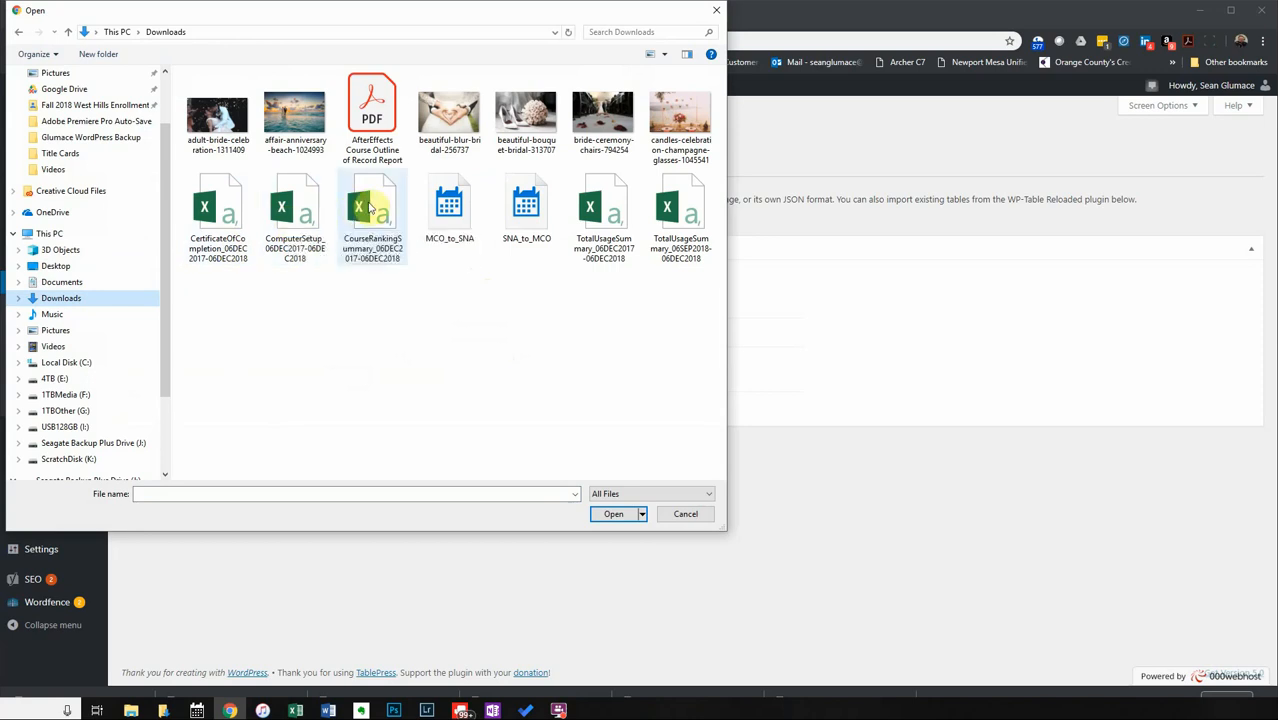
left_click(598, 248)
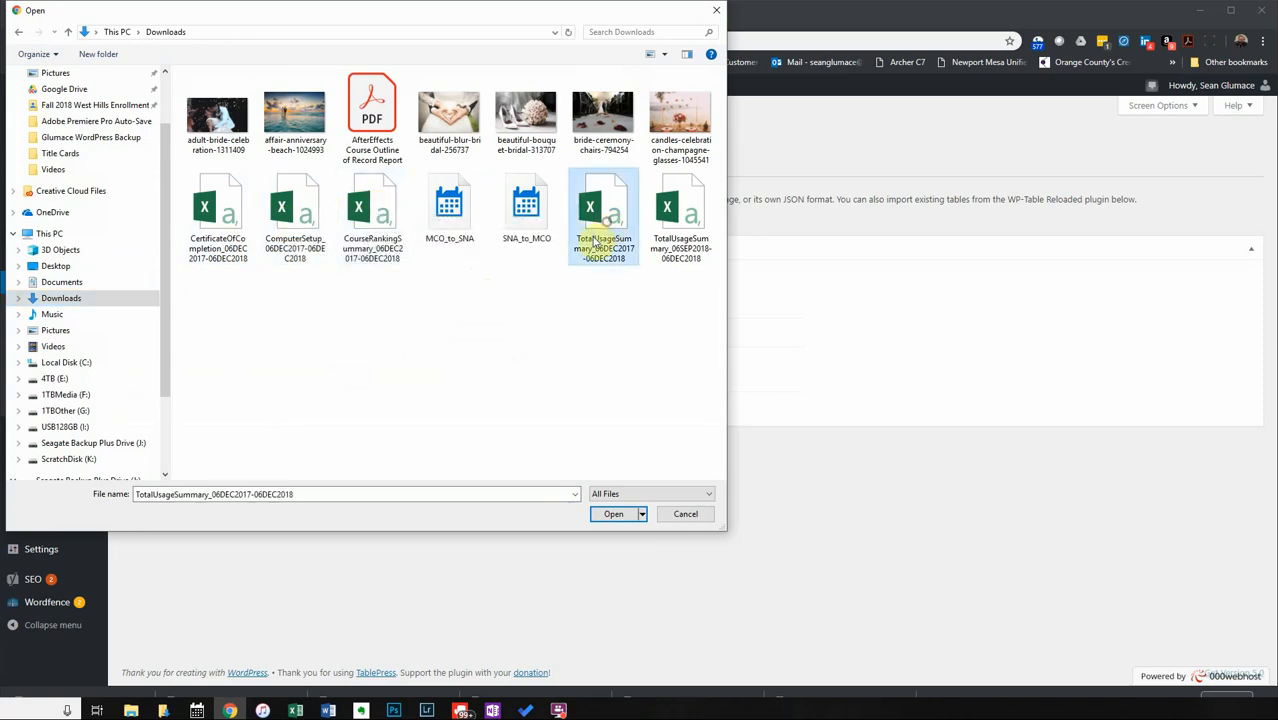
double_click(608, 210)
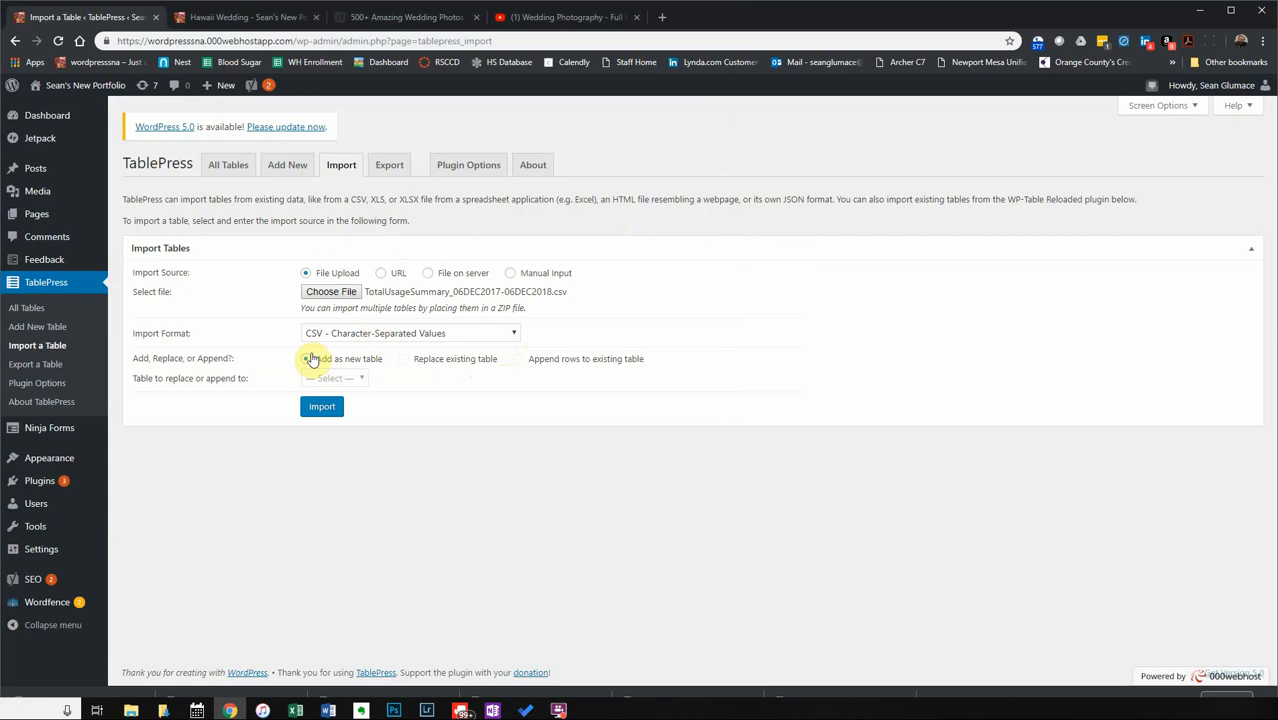
left_click(322, 408)
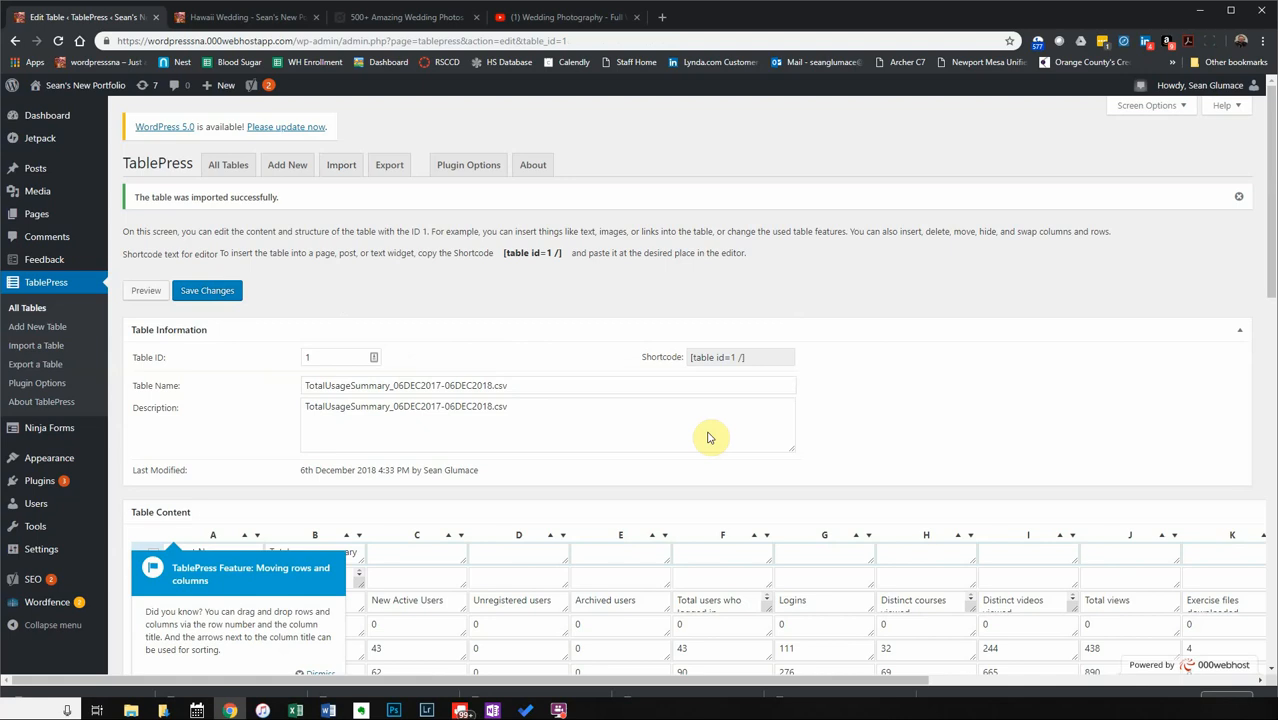
Dismiss the move-rows tip and look through the imported usage report table contents.
scroll(995, 474, "down", 3)
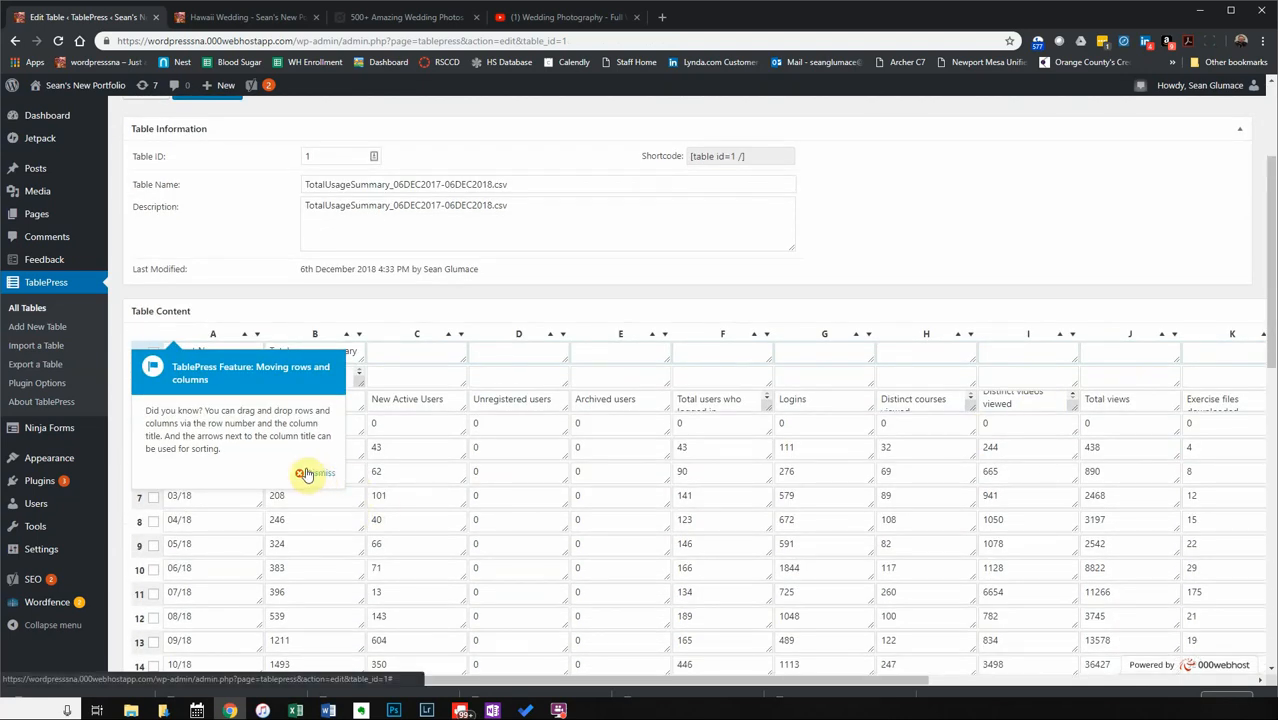
left_click(312, 473)
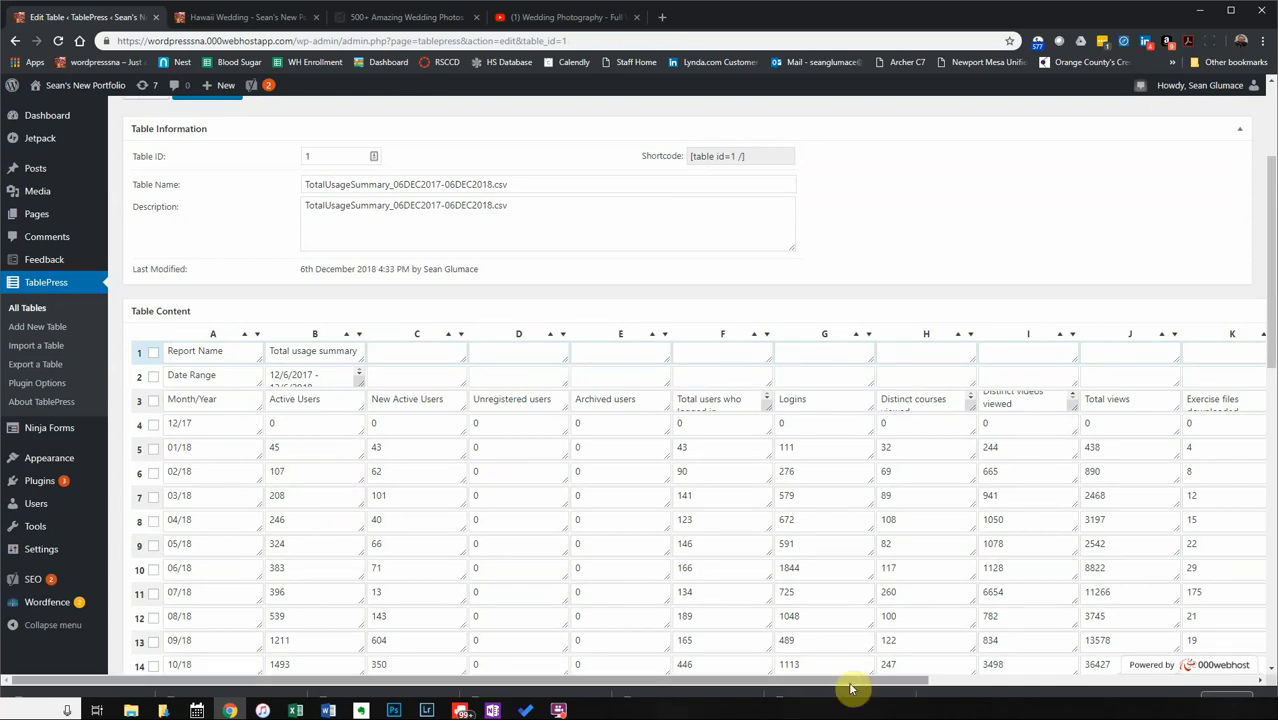
left_click_drag(850, 684, 699, 582)
scroll(718, 545, "down", 3)
scroll(719, 548, "down", 2)
scroll(733, 525, "up", 4)
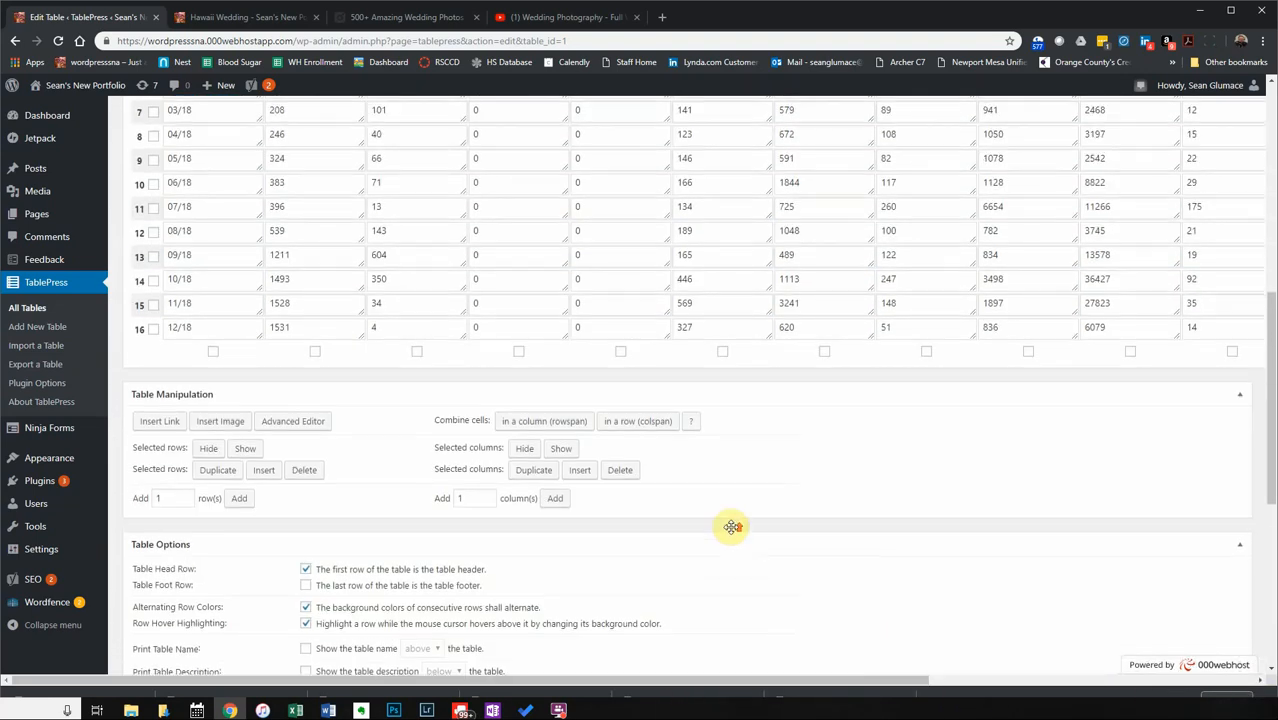
scroll(731, 510, "down", 1)
scroll(730, 489, "down", 1)
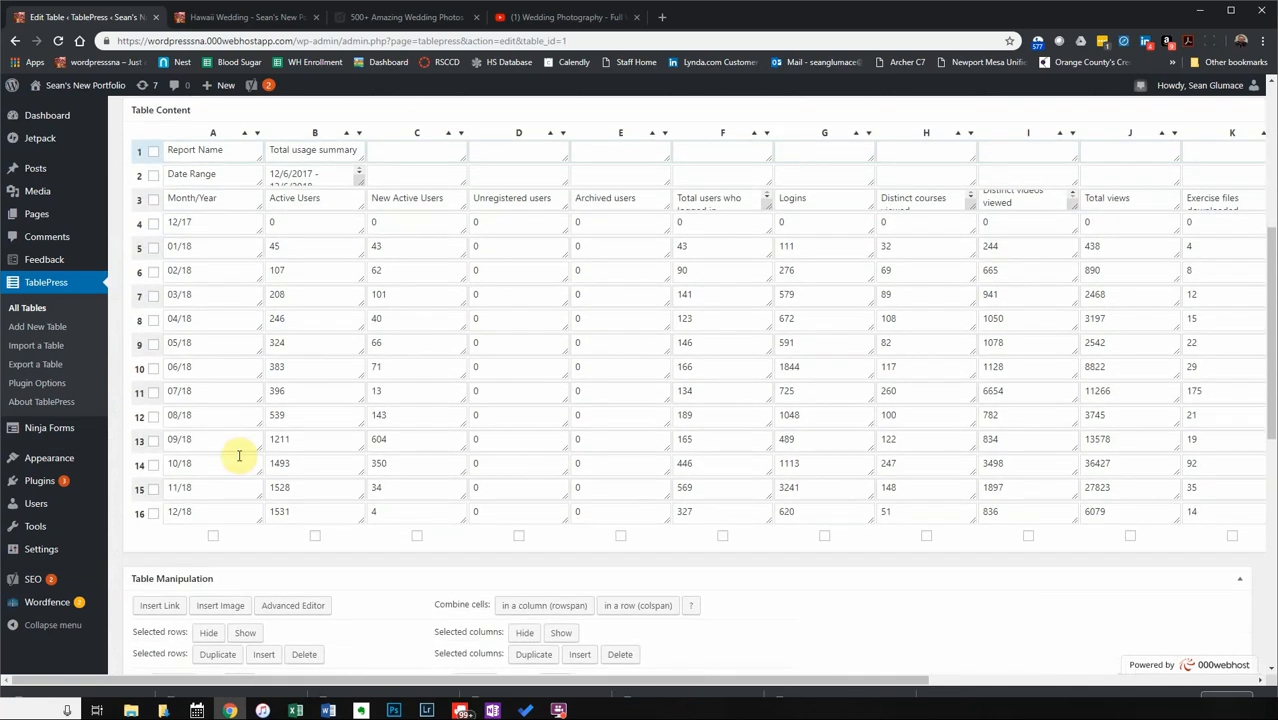
scroll(609, 446, "up", 1)
scroll(607, 446, "up", 1)
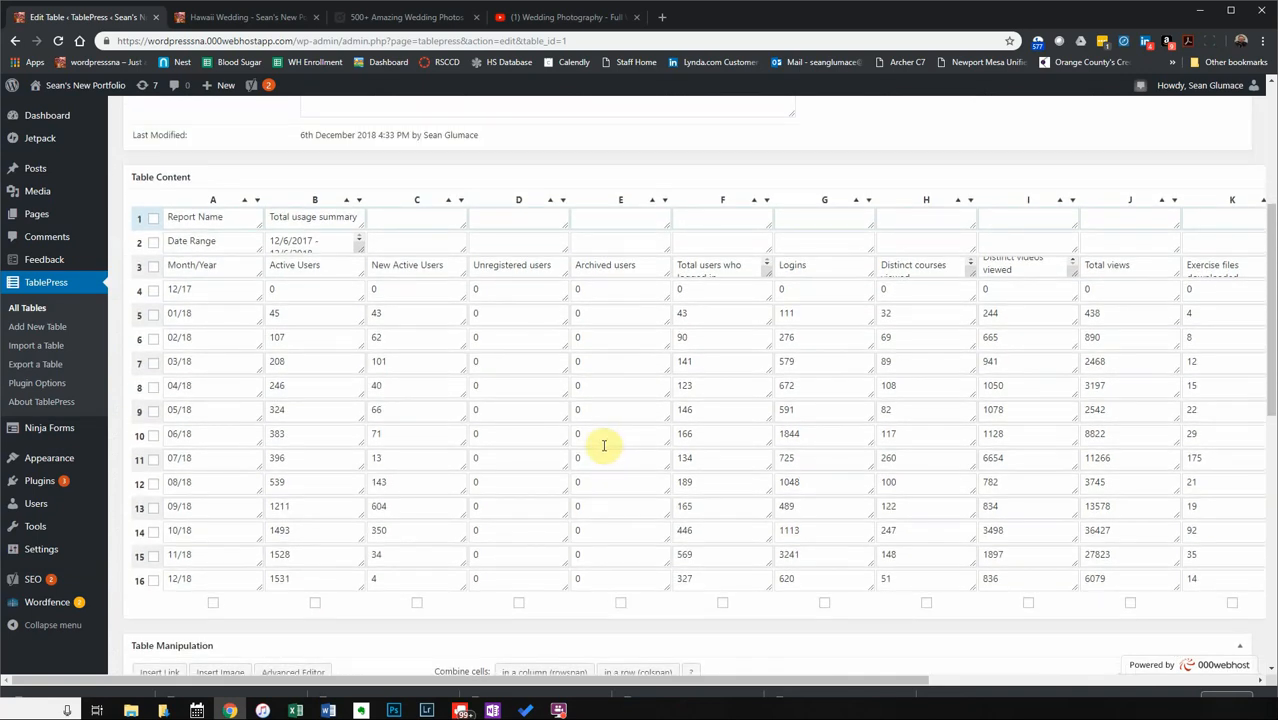
scroll(601, 444, "up", 1)
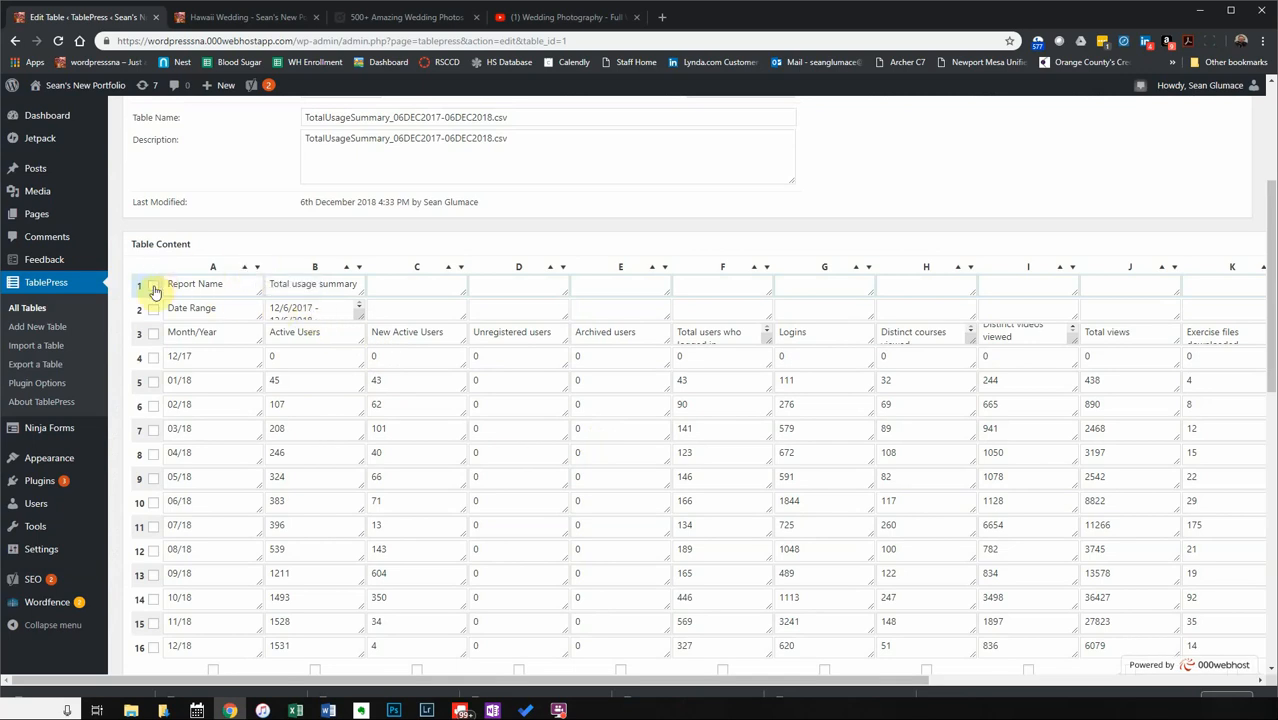
scroll(400, 510, "down", 3)
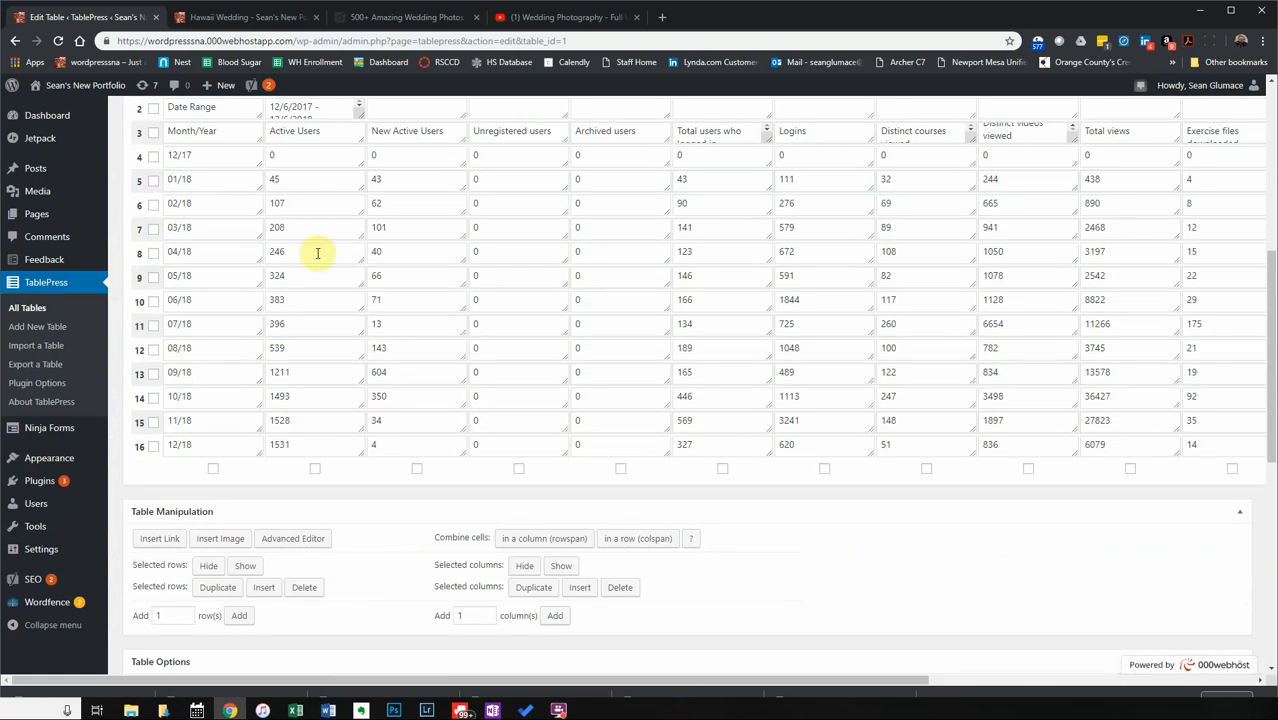
scroll(584, 421, "up", 5)
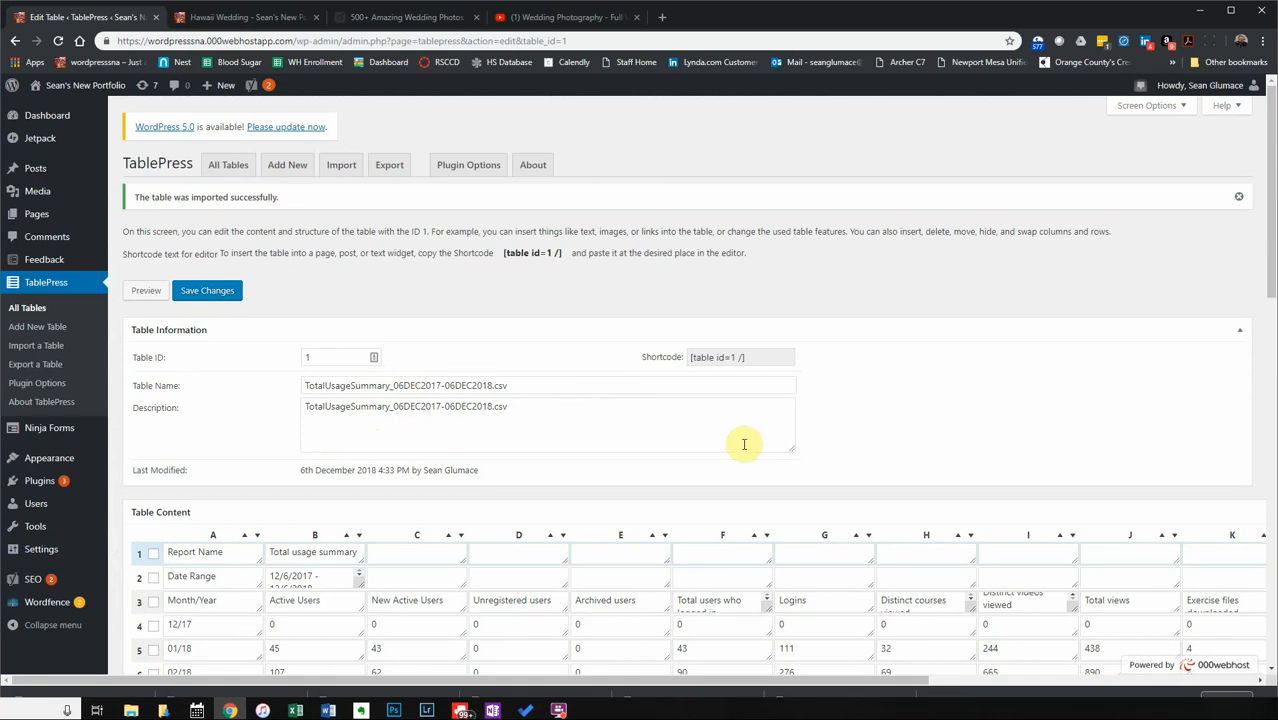
scroll(699, 442, "down", 2)
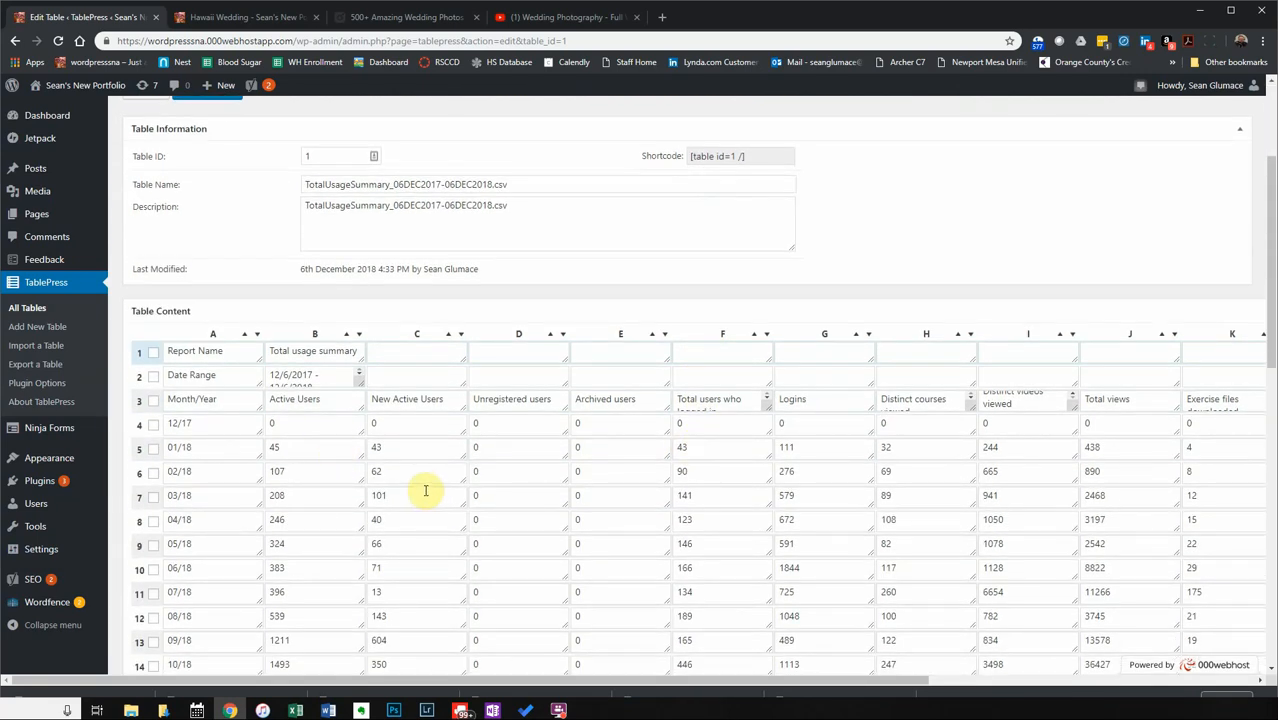
scroll(425, 491, "down", 2)
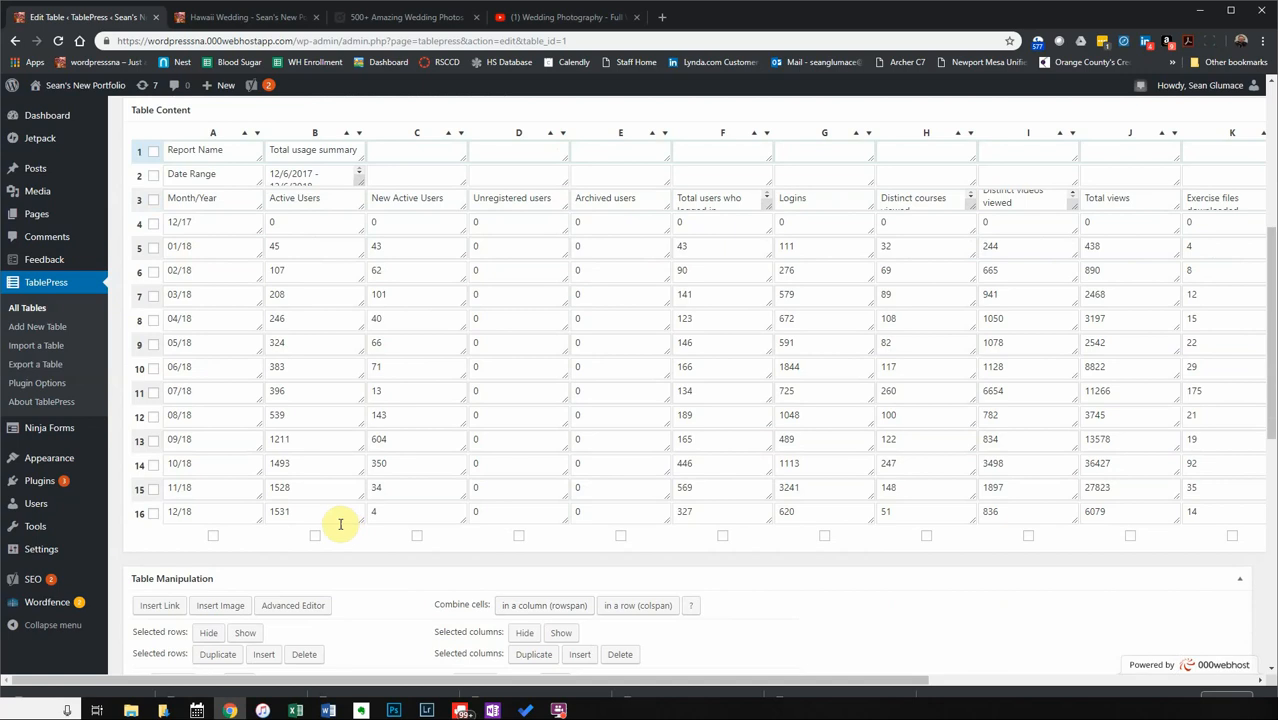
scroll(340, 533, "down", 1)
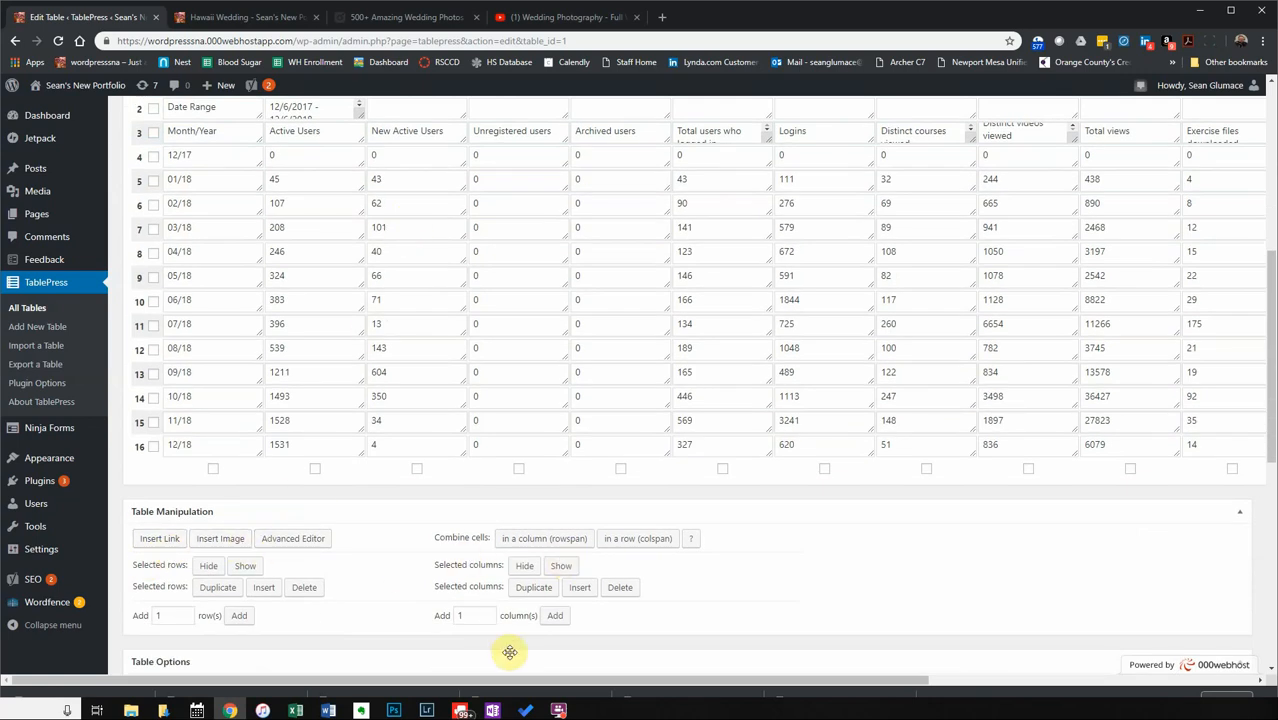
scroll(358, 268, "up", 1)
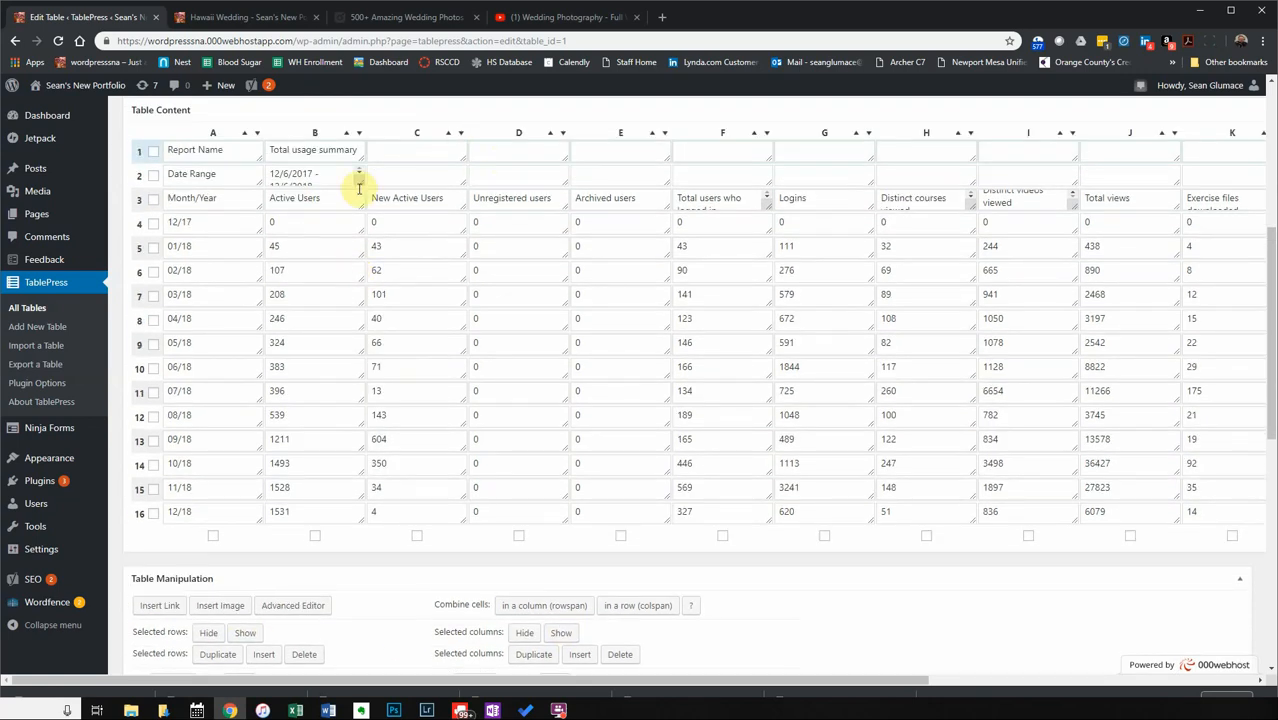
Toggle row 4's selection in Table Content and save the table changes.
left_click(424, 223)
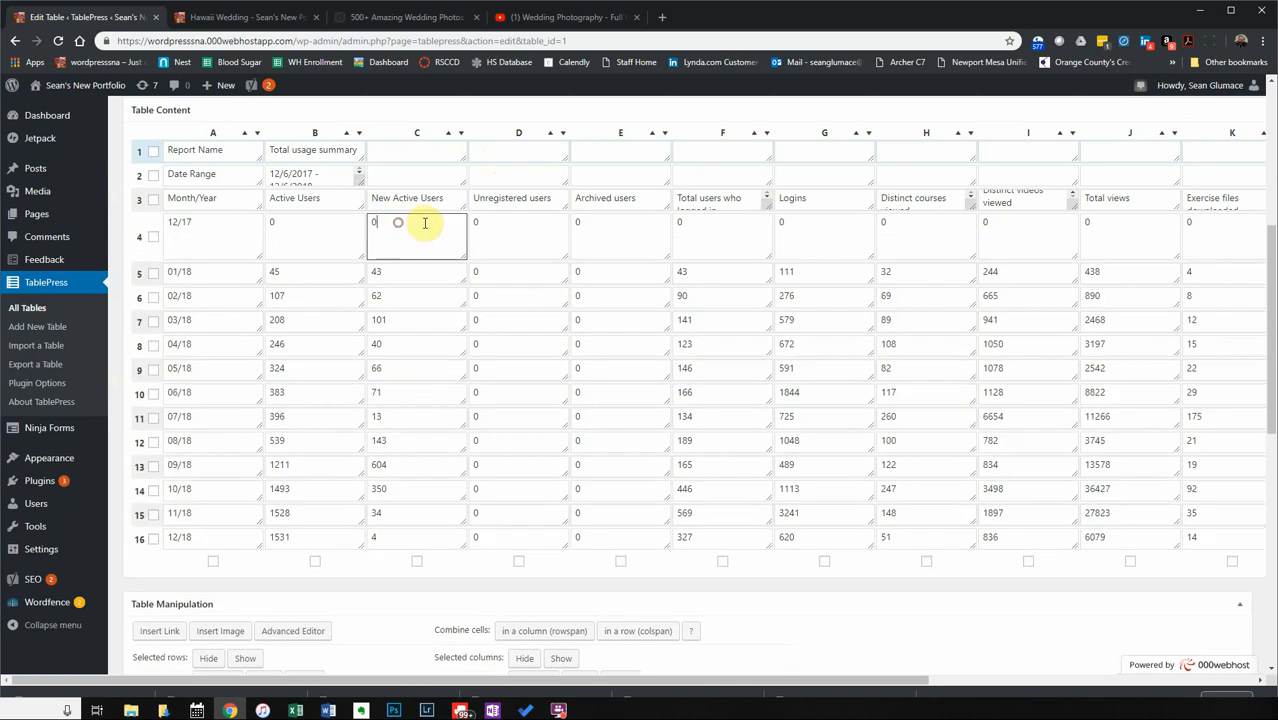
left_click(153, 237)
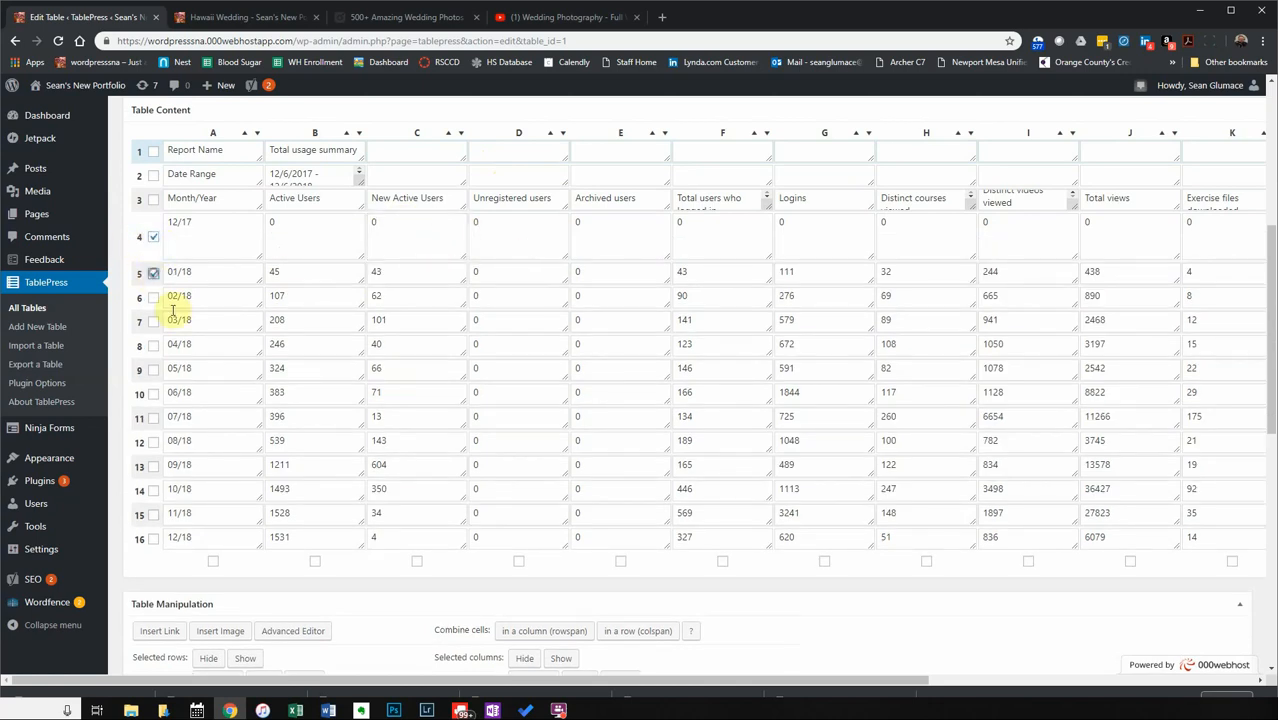
left_click(153, 237)
scroll(513, 592, "down", 4)
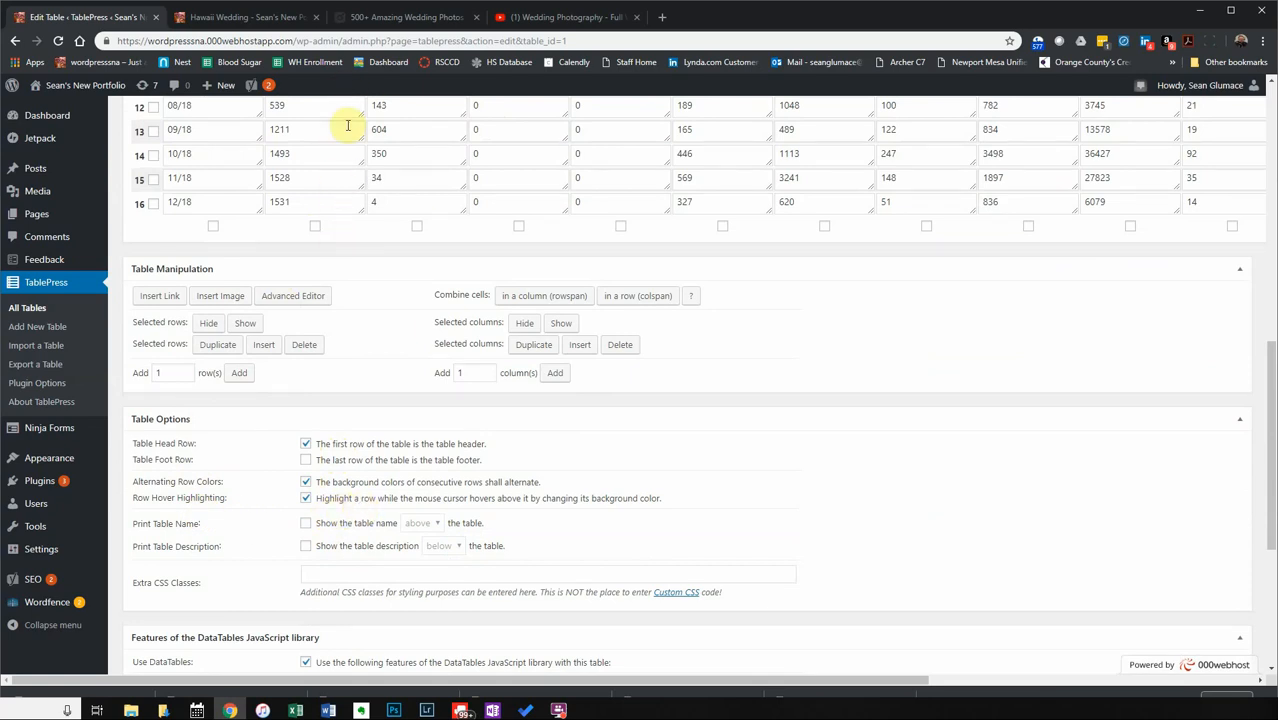
scroll(390, 510, "down", 3)
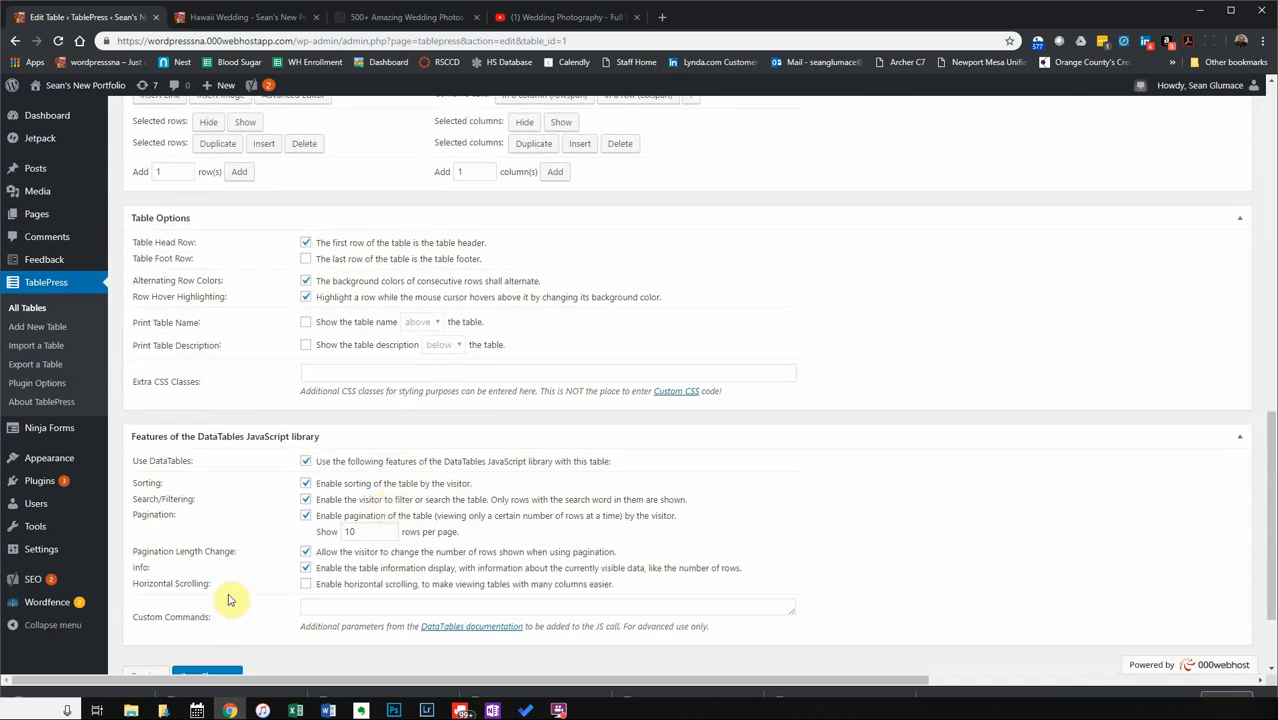
left_click(188, 553)
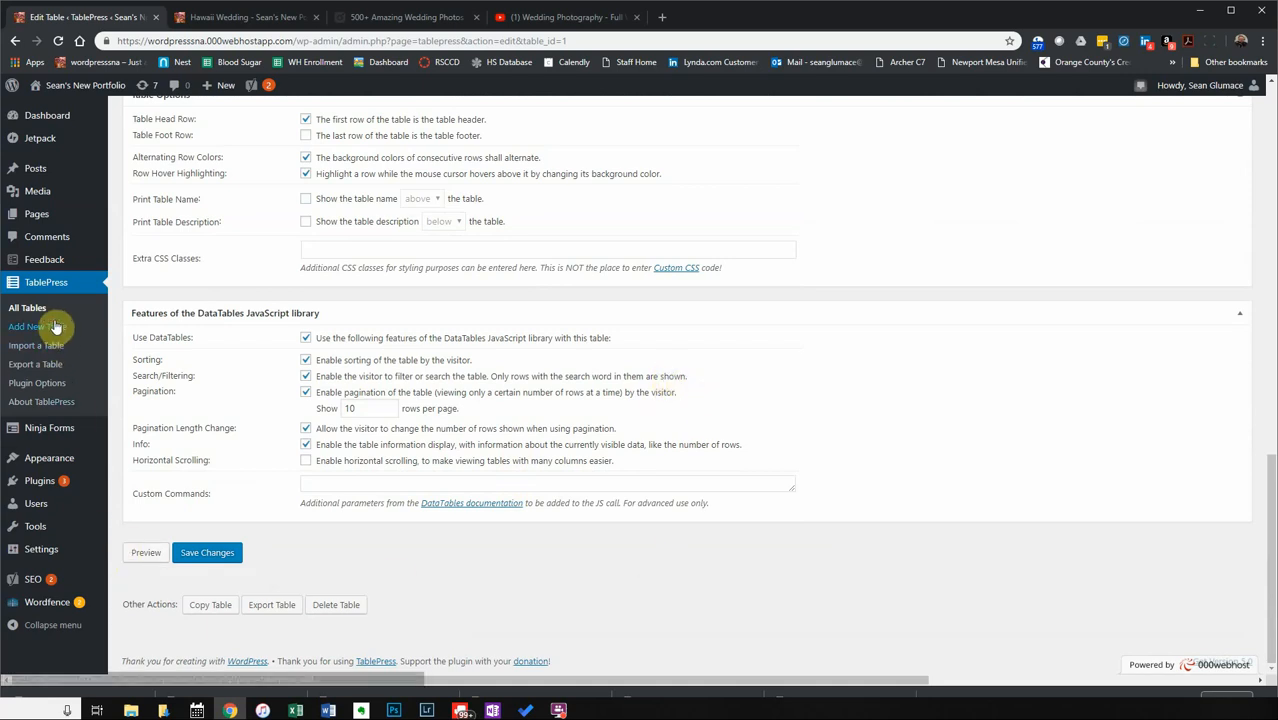
scroll(292, 375, "up", 10)
scroll(292, 375, "up", 10)
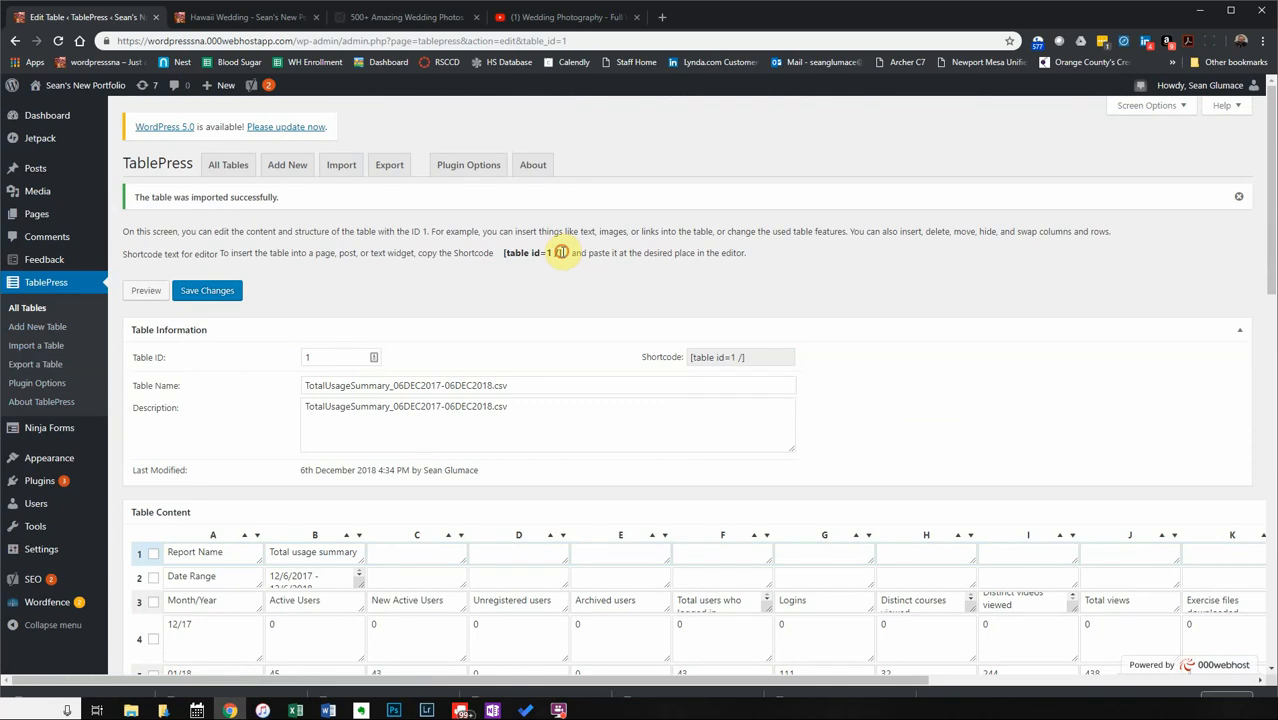
Copy the [table id=1 /] shortcode and go to the All Posts list.
left_click_drag(539, 254, 507, 257)
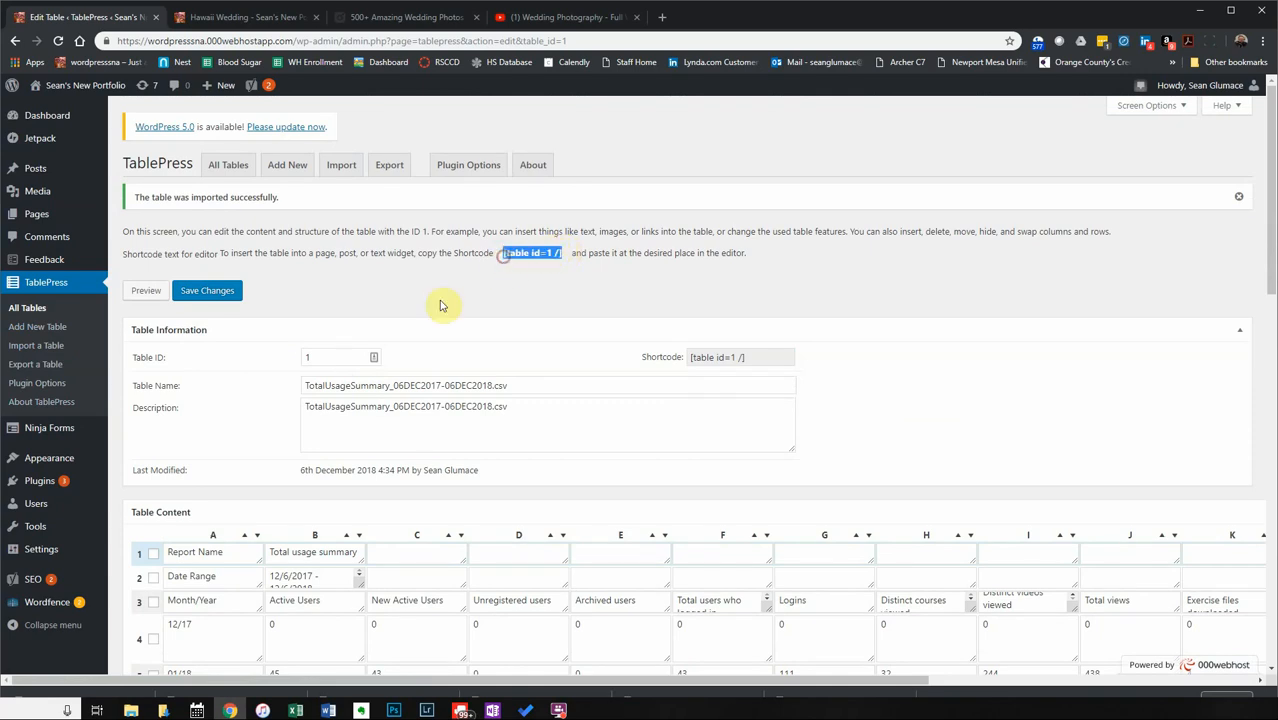
mouse_move(57, 440)
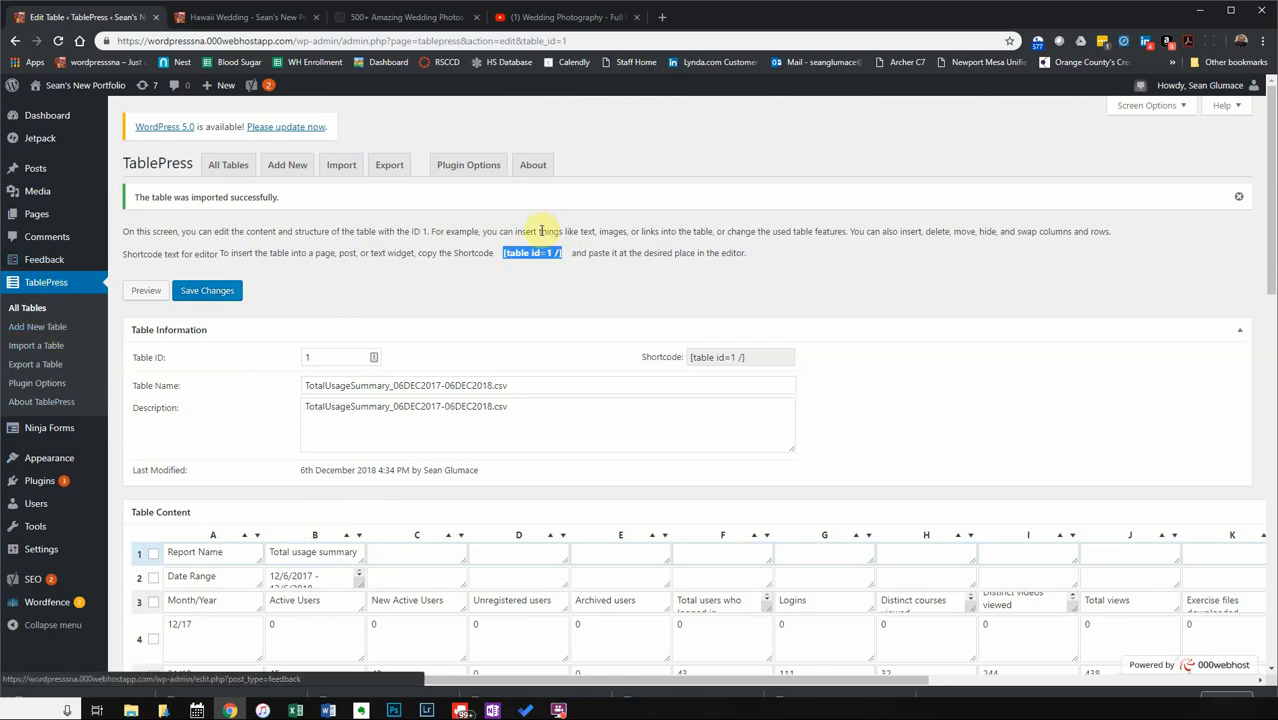
right_click(517, 254)
left_click(540, 265)
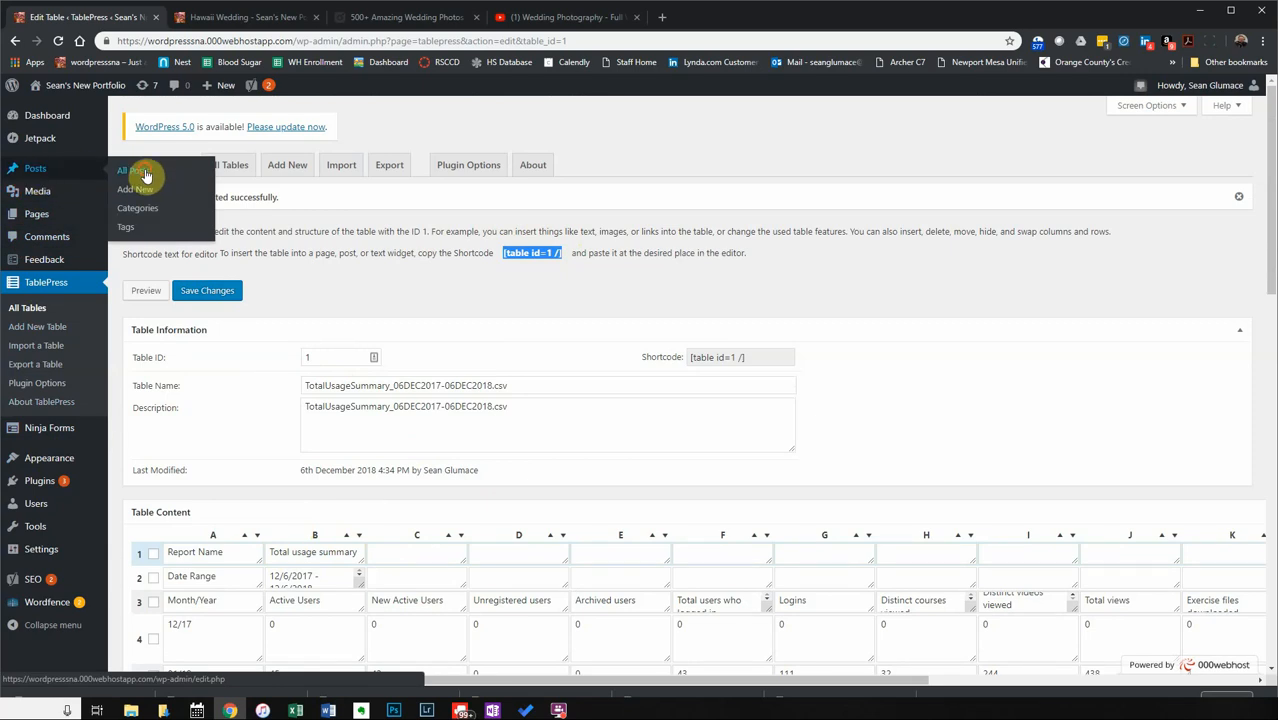
left_click(170, 172)
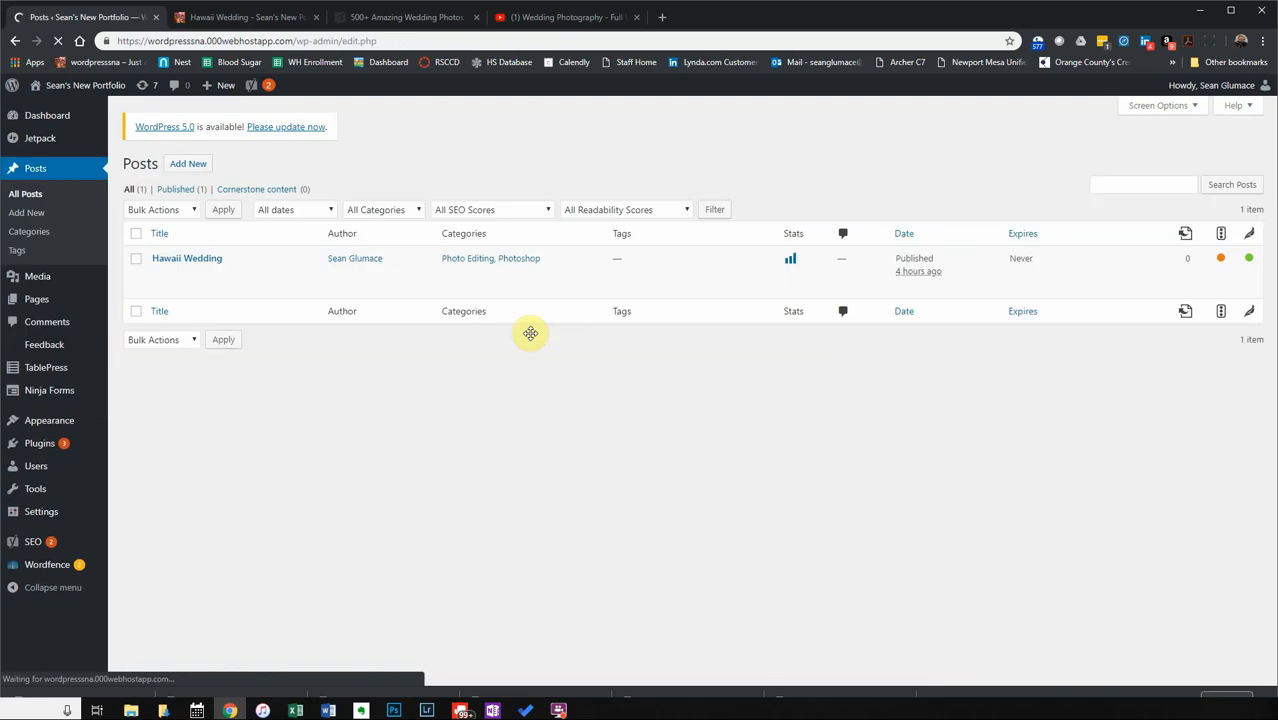
Open Hawaii Wedding and insert the usage summary table shortcode [table id=1 /] below the video.
left_click(190, 260)
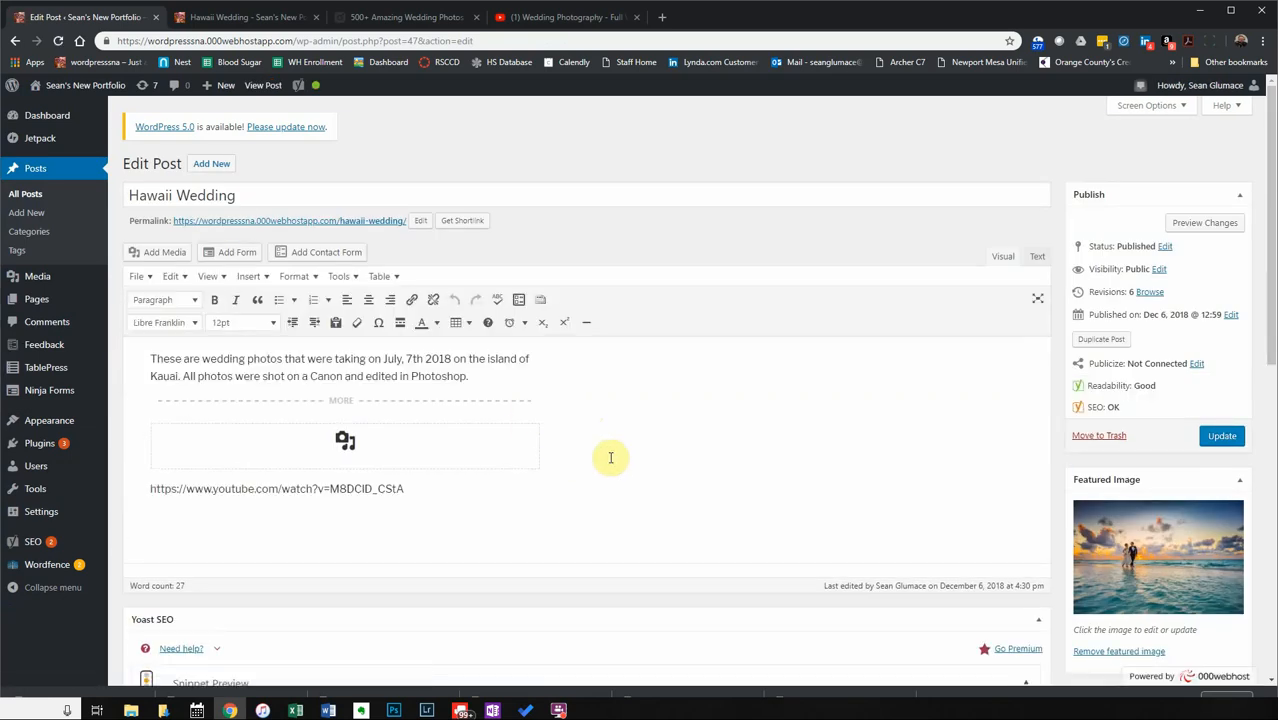
scroll(610, 457, "down", 2)
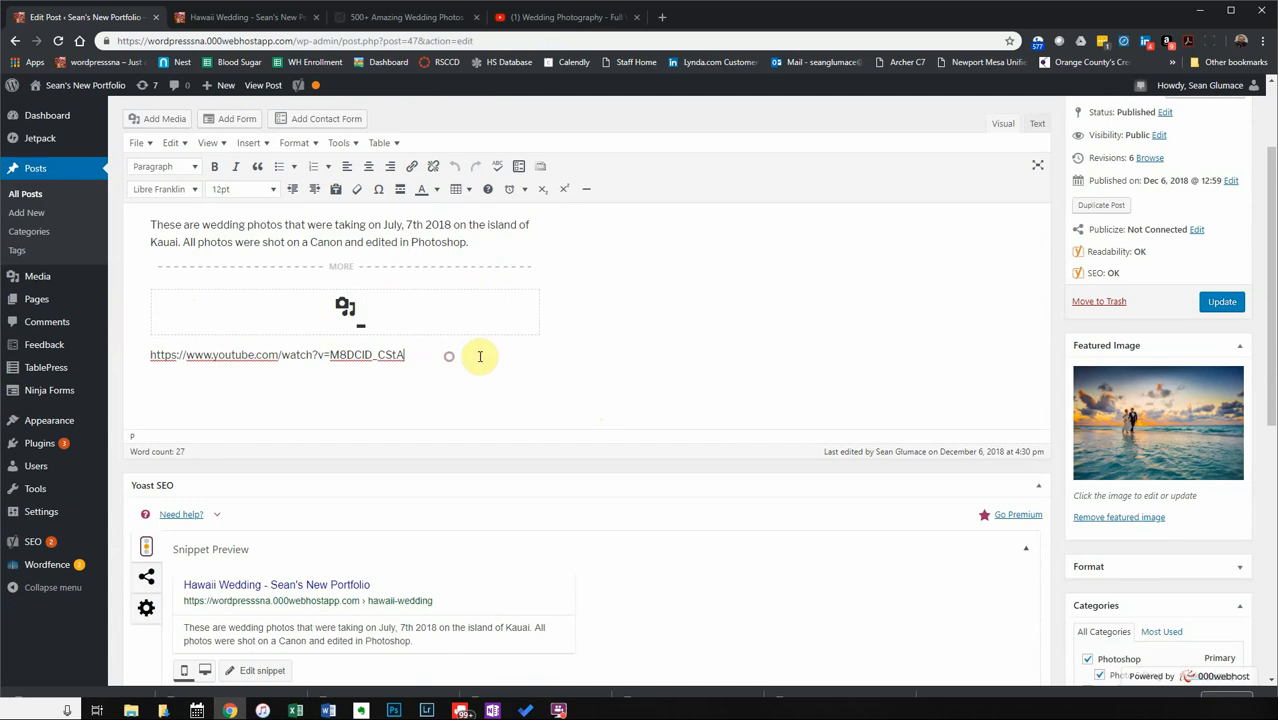
scroll(585, 500, "down", 4)
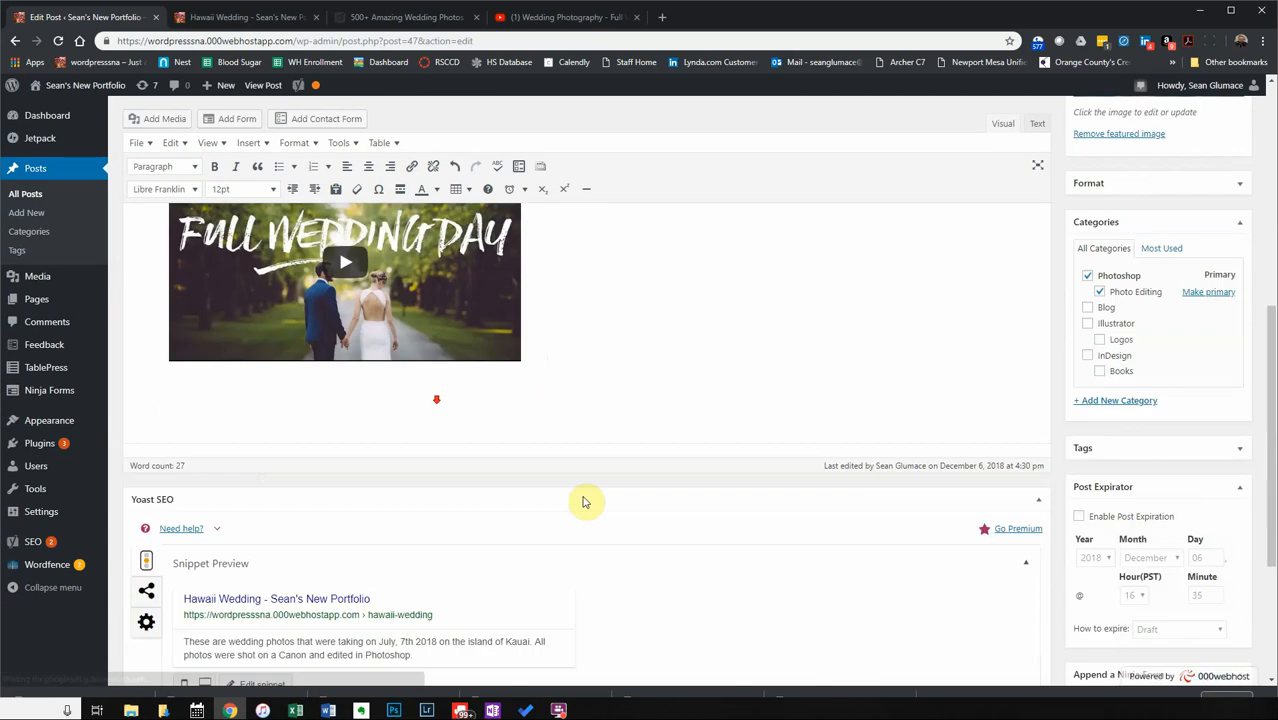
scroll(579, 445, "up", 2)
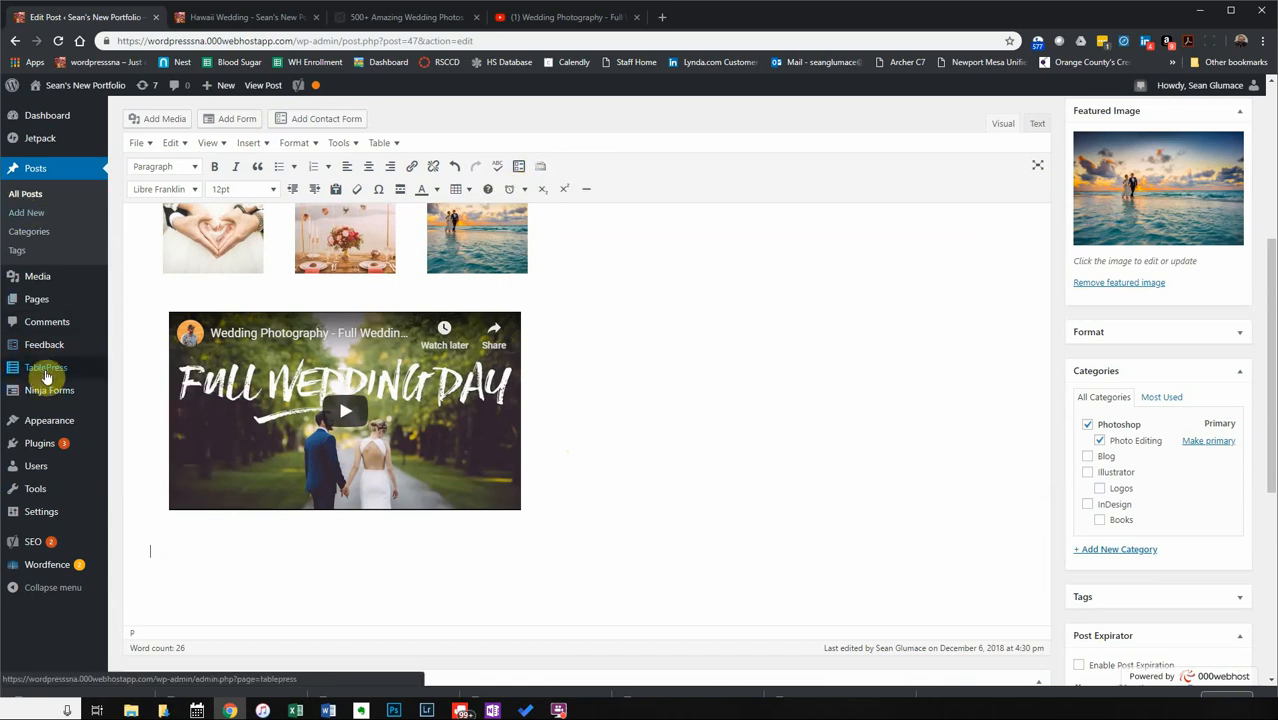
left_click(541, 166)
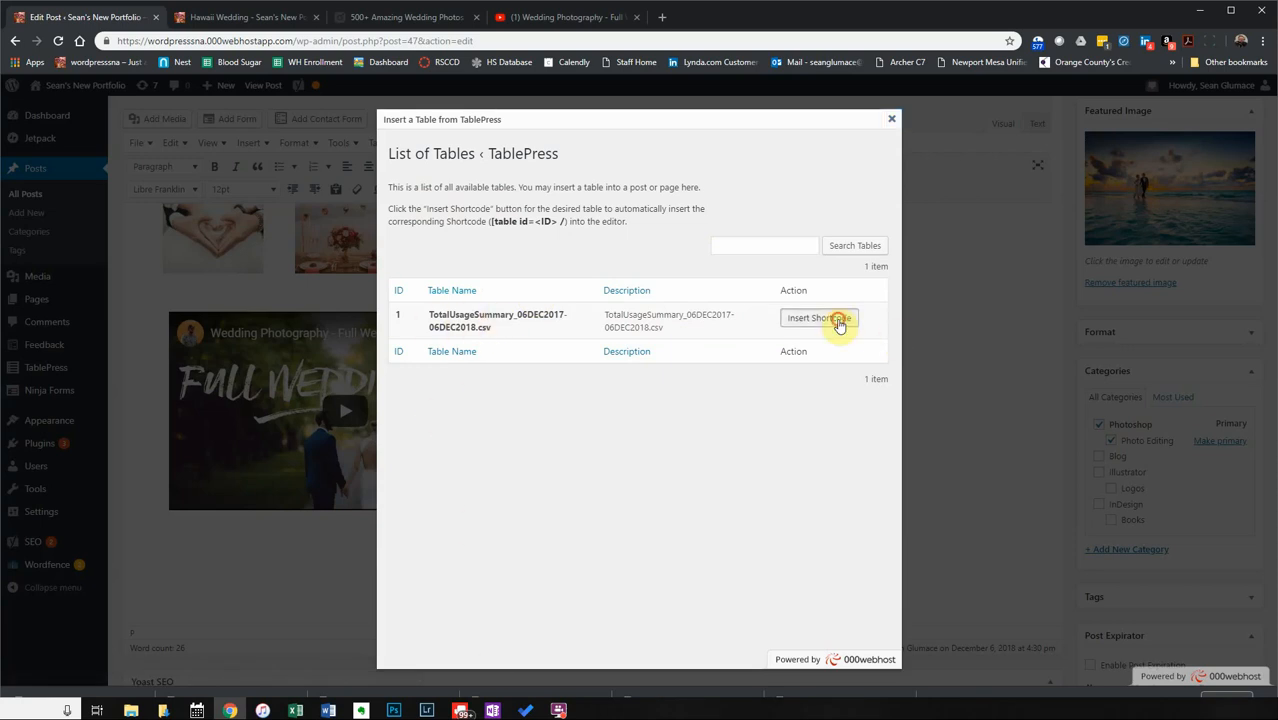
left_click(838, 320)
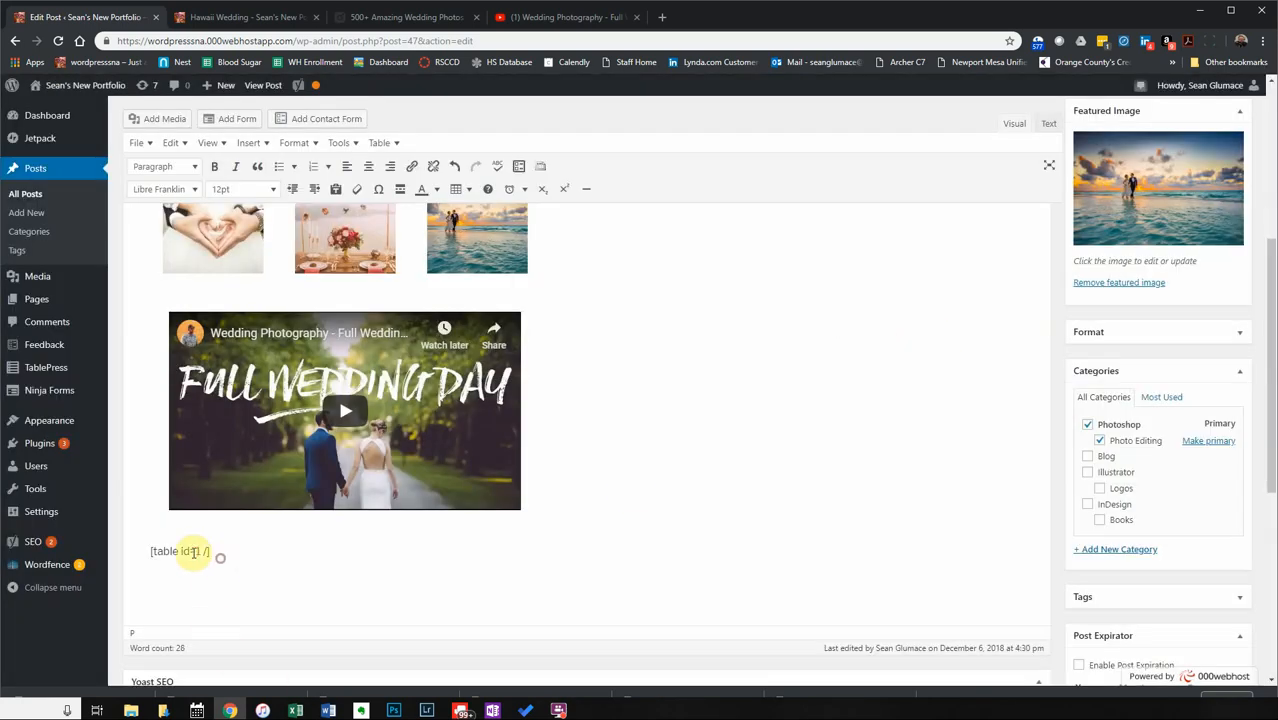
left_click_drag(220, 558, 143, 552)
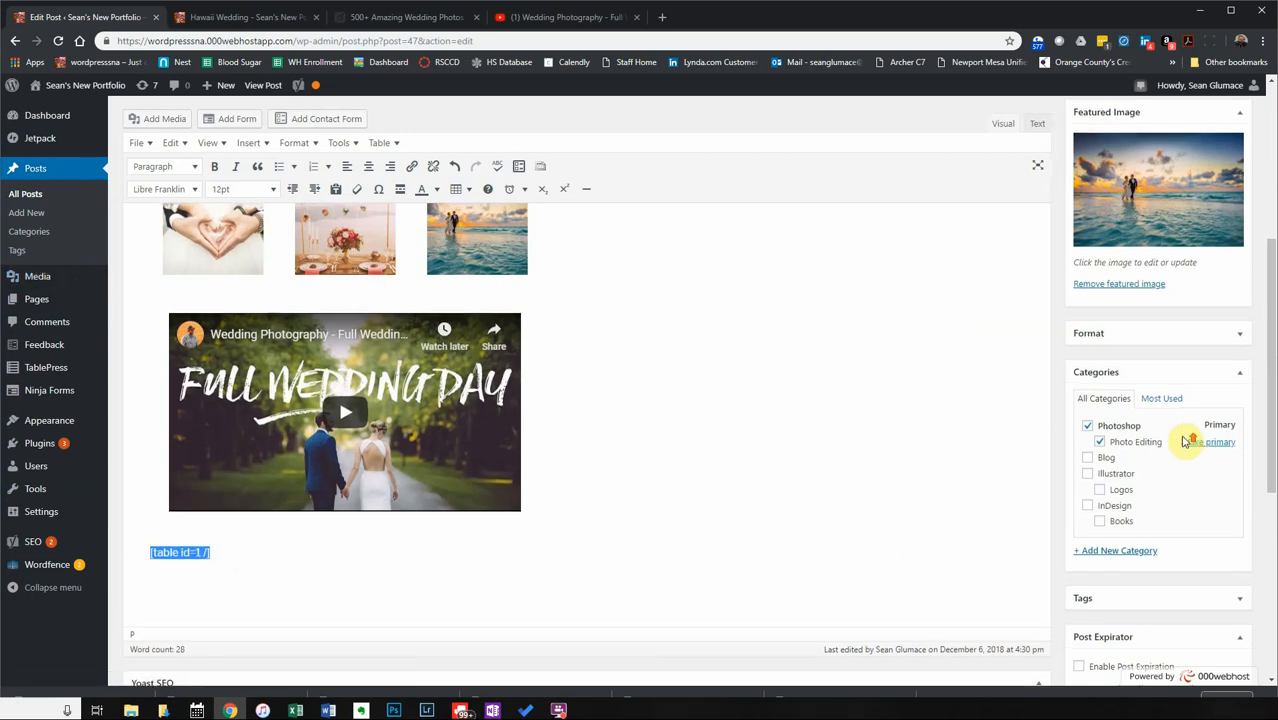
scroll(1232, 418, "up", 4)
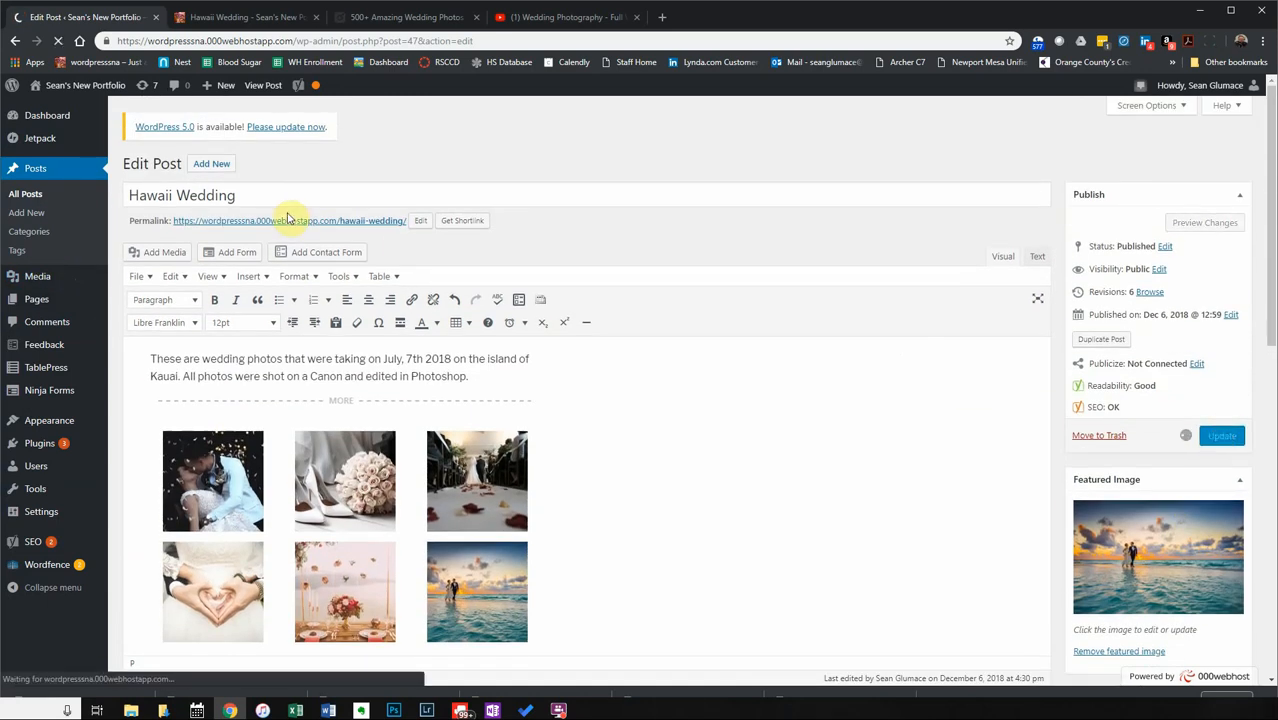
Reload the live Hawaii Wedding post and scroll down to the usage table.
left_click(236, 20)
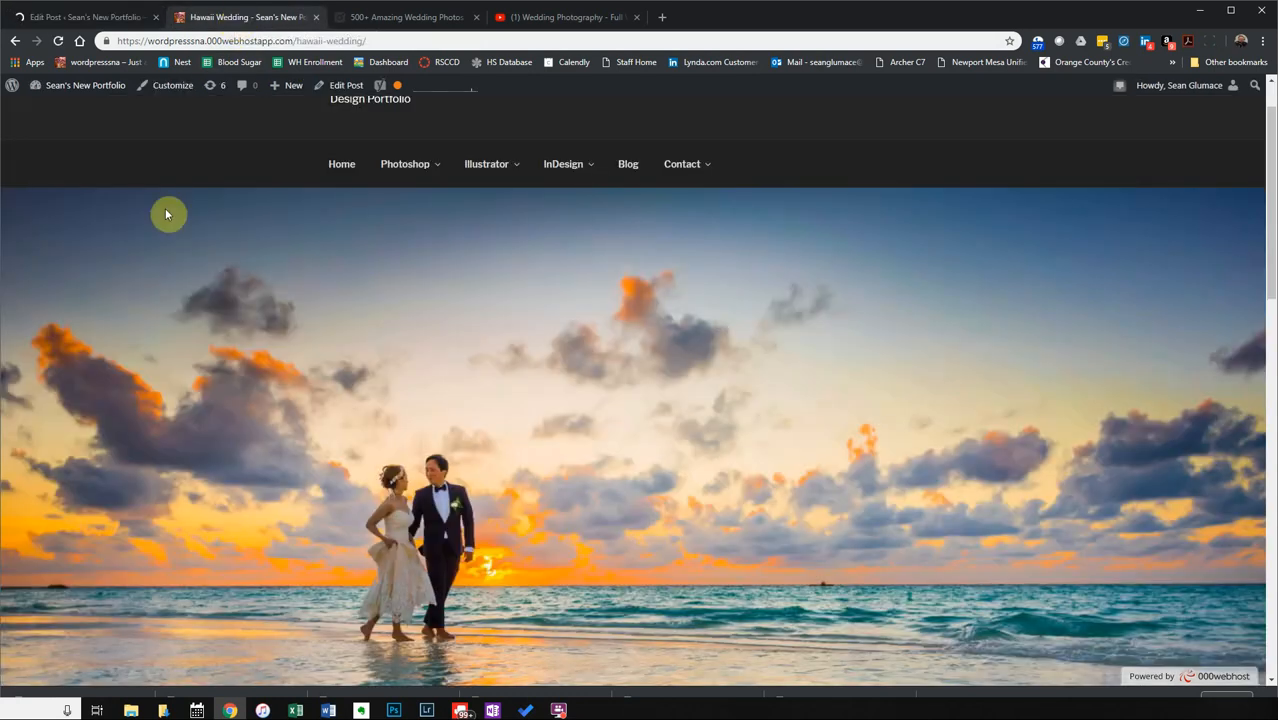
left_click(77, 19)
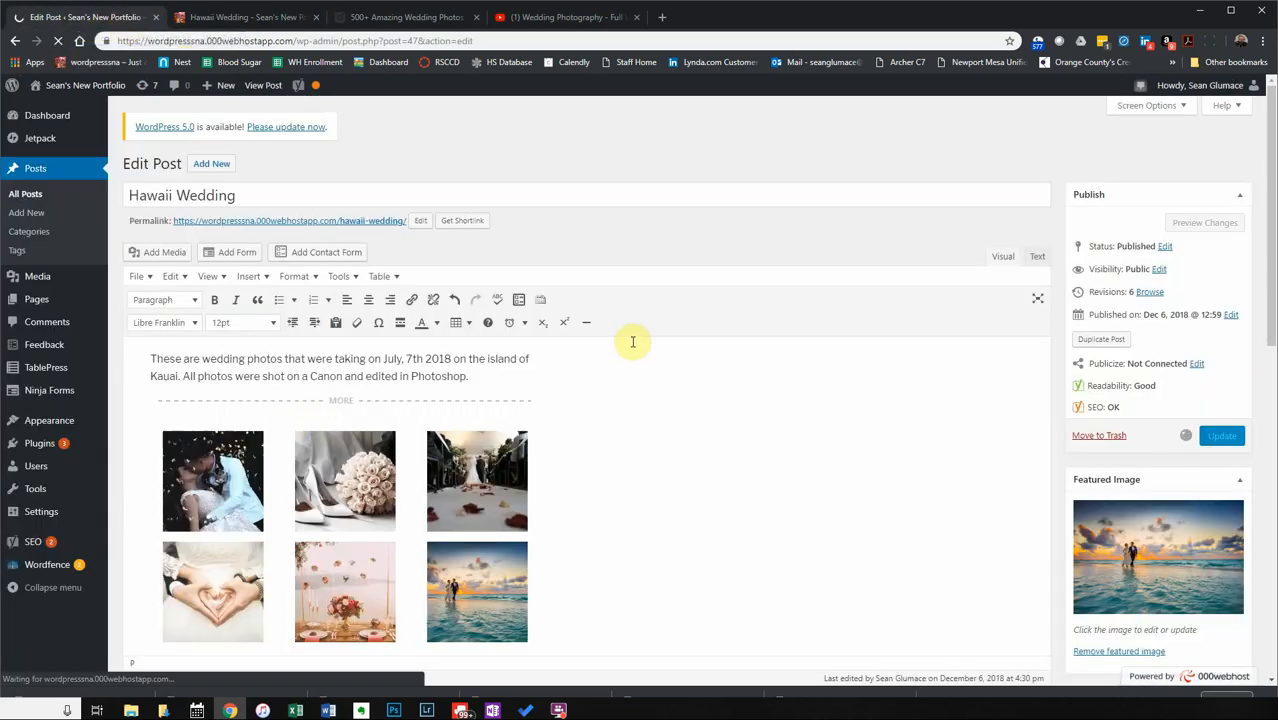
left_click(251, 16)
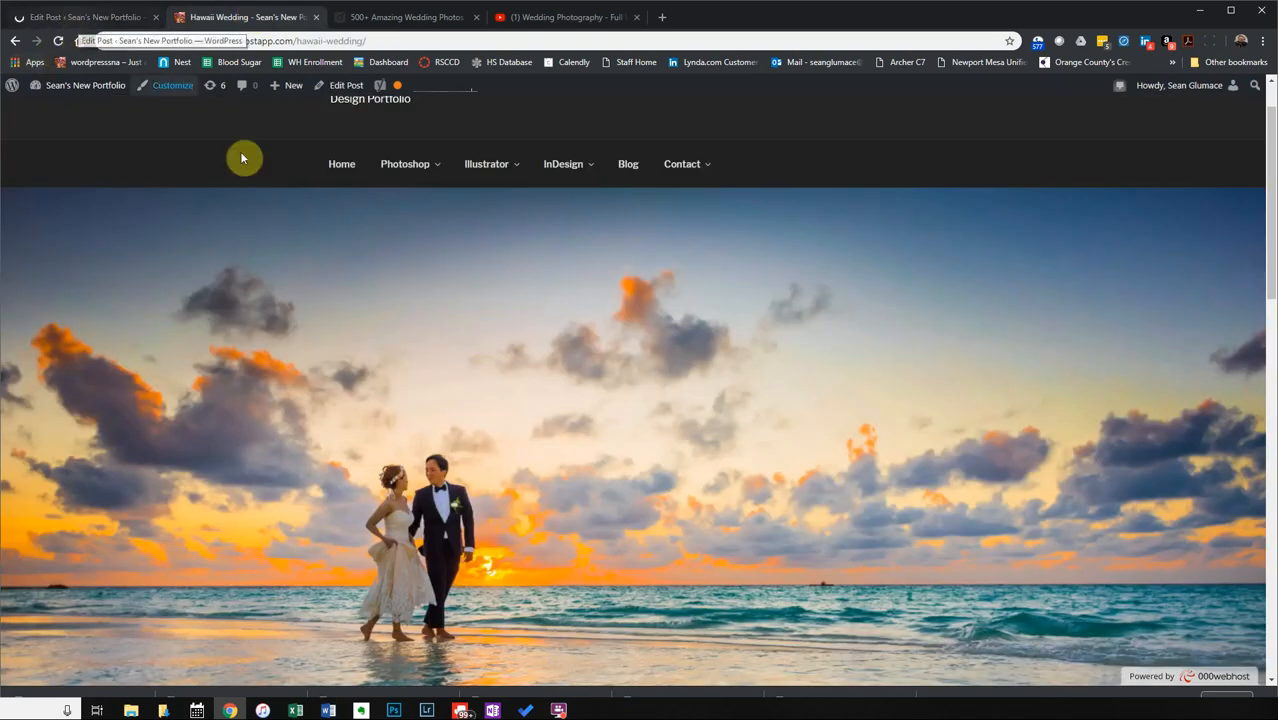
scroll(457, 268, "up", 1)
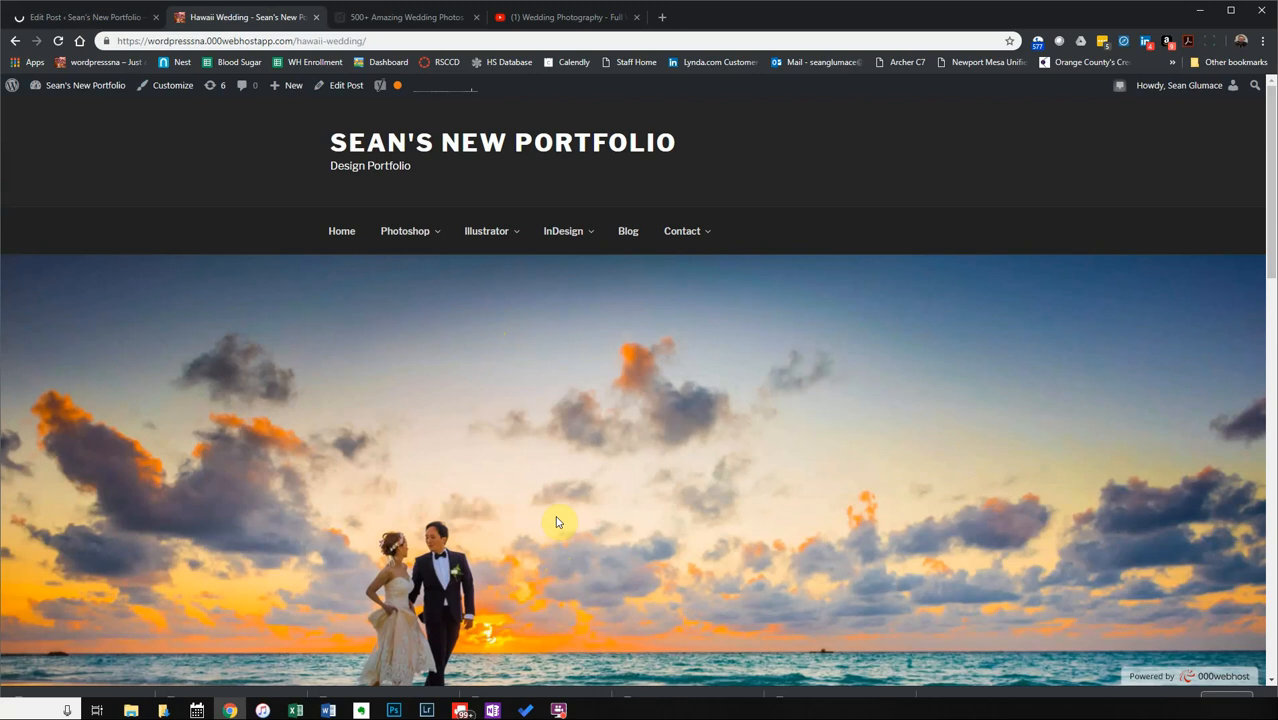
left_click(59, 42)
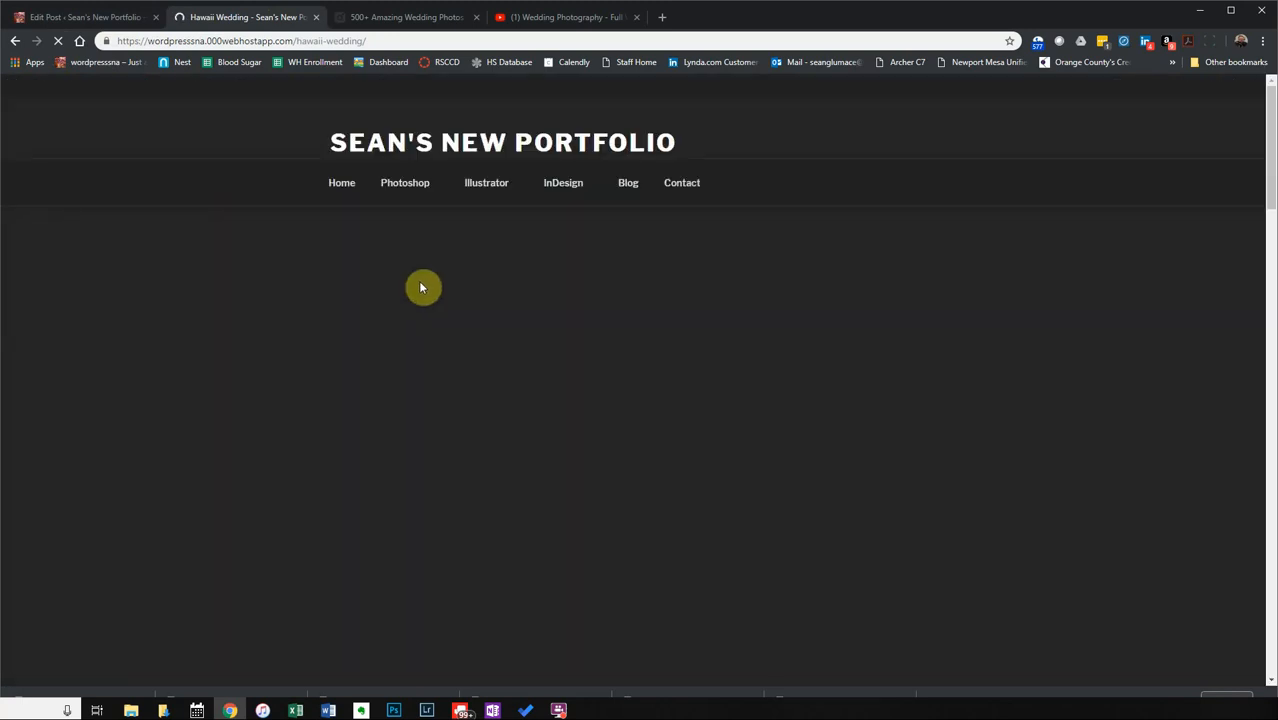
scroll(459, 325, "down", 10)
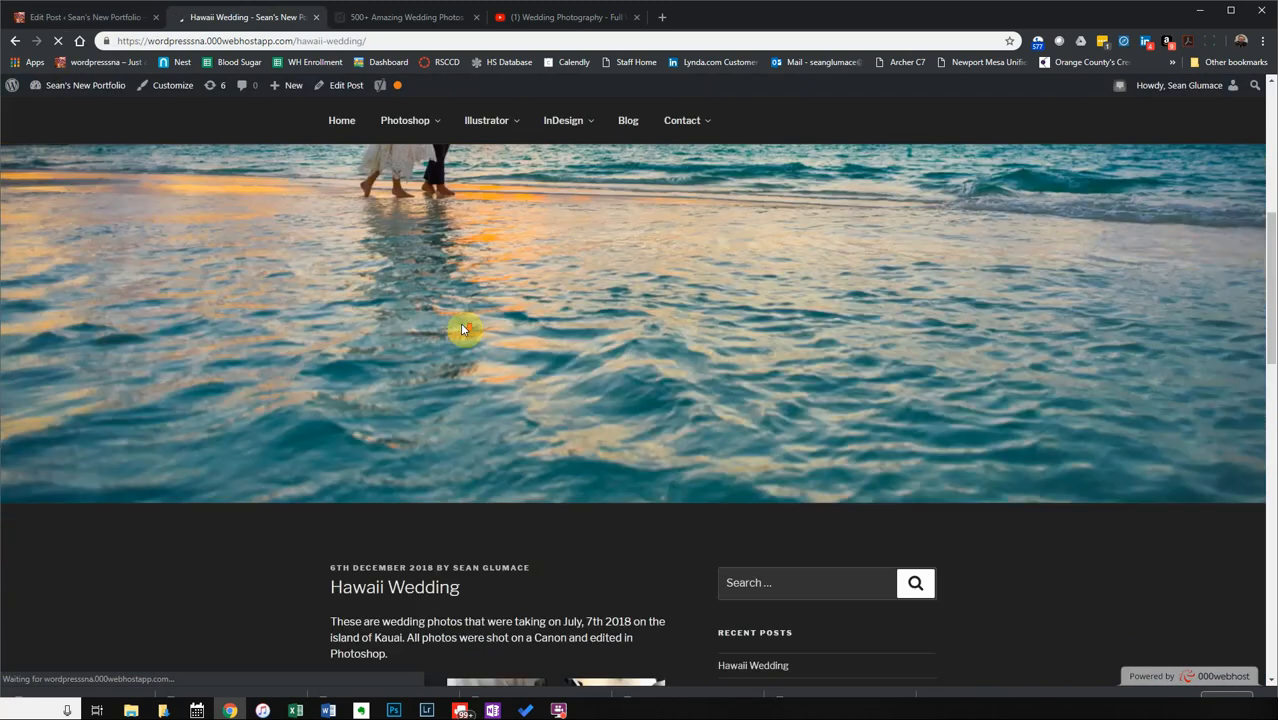
scroll(462, 327, "down", 7)
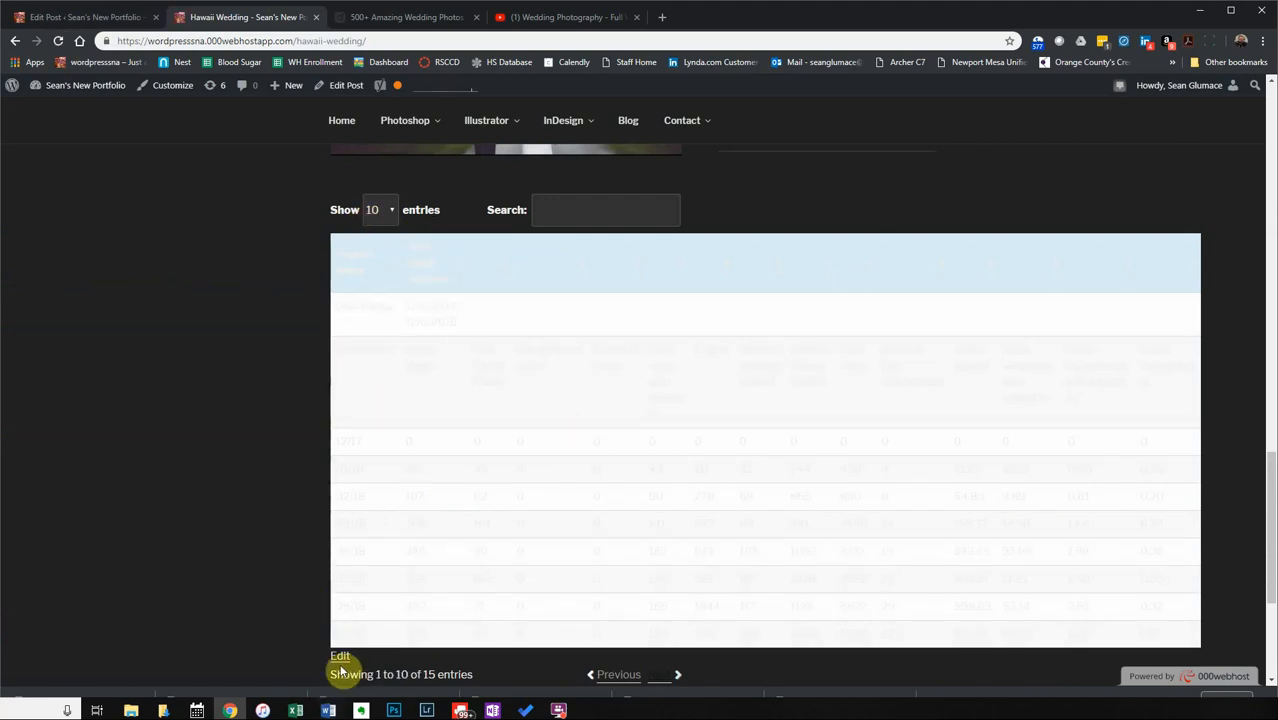
scroll(412, 590, "down", 2)
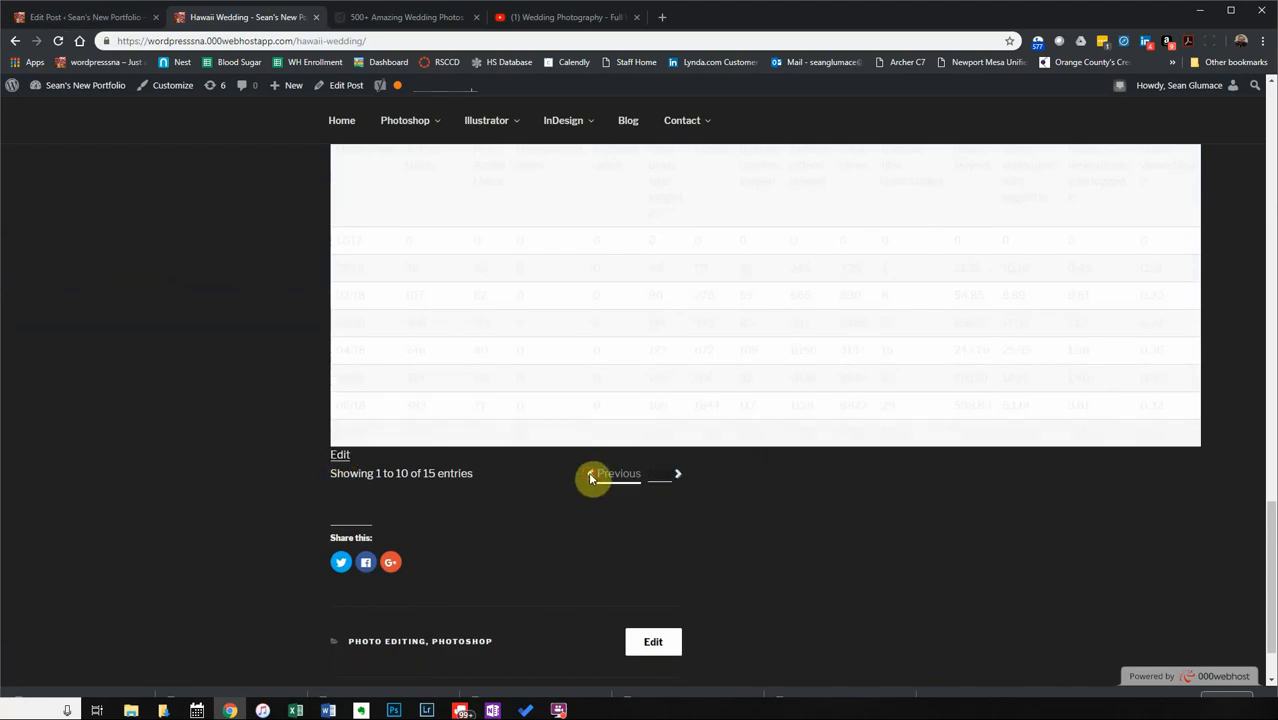
Page to the table's next entries and back to the first page.
left_click(676, 476)
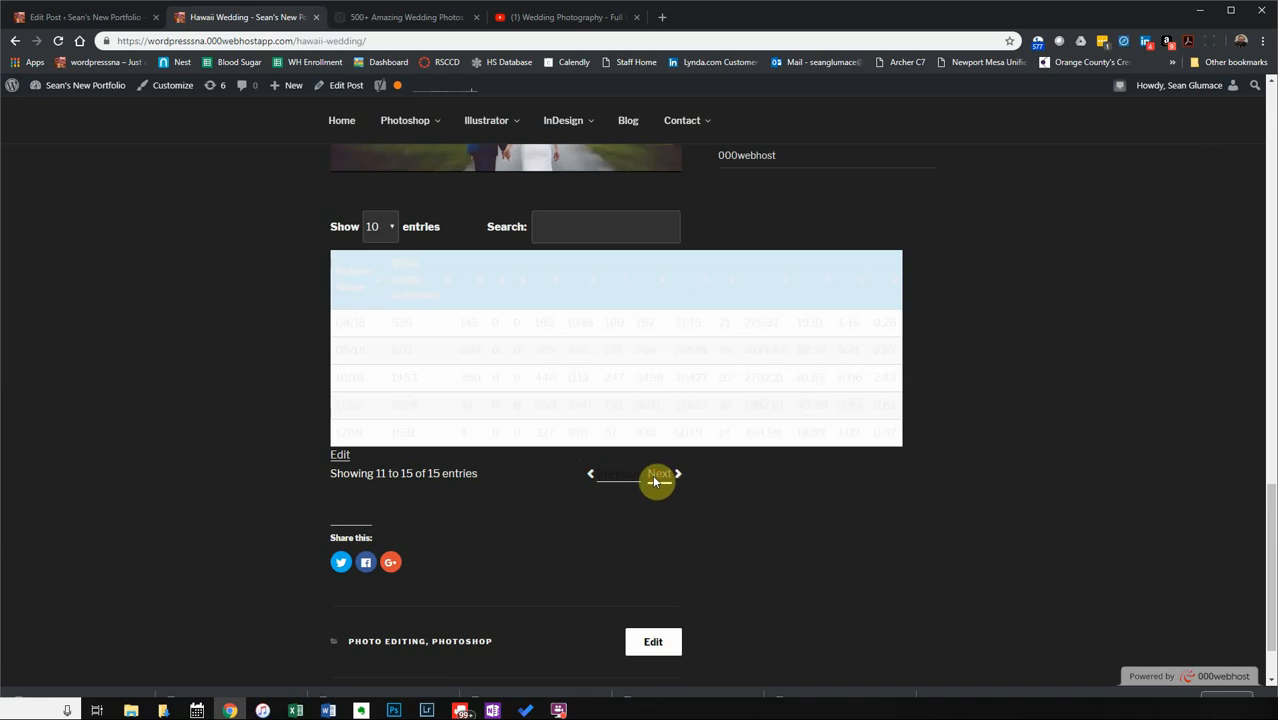
left_click(618, 476)
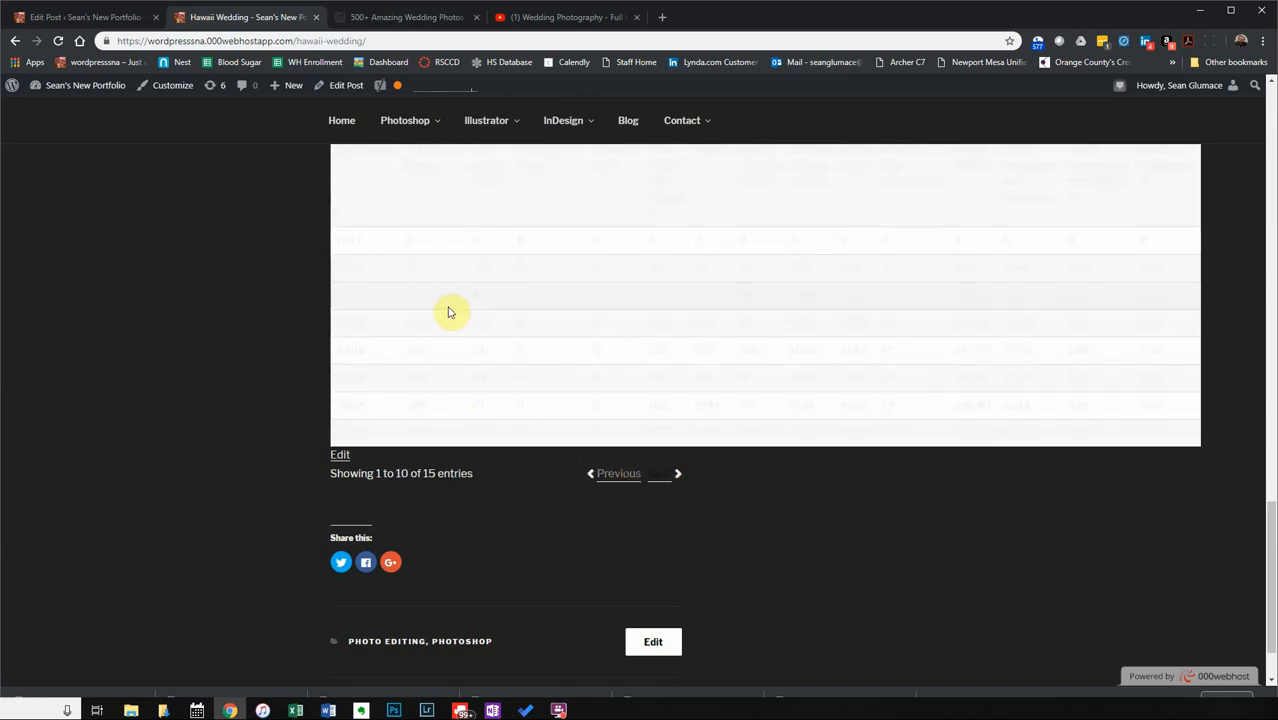
scroll(448, 312, "up", 2)
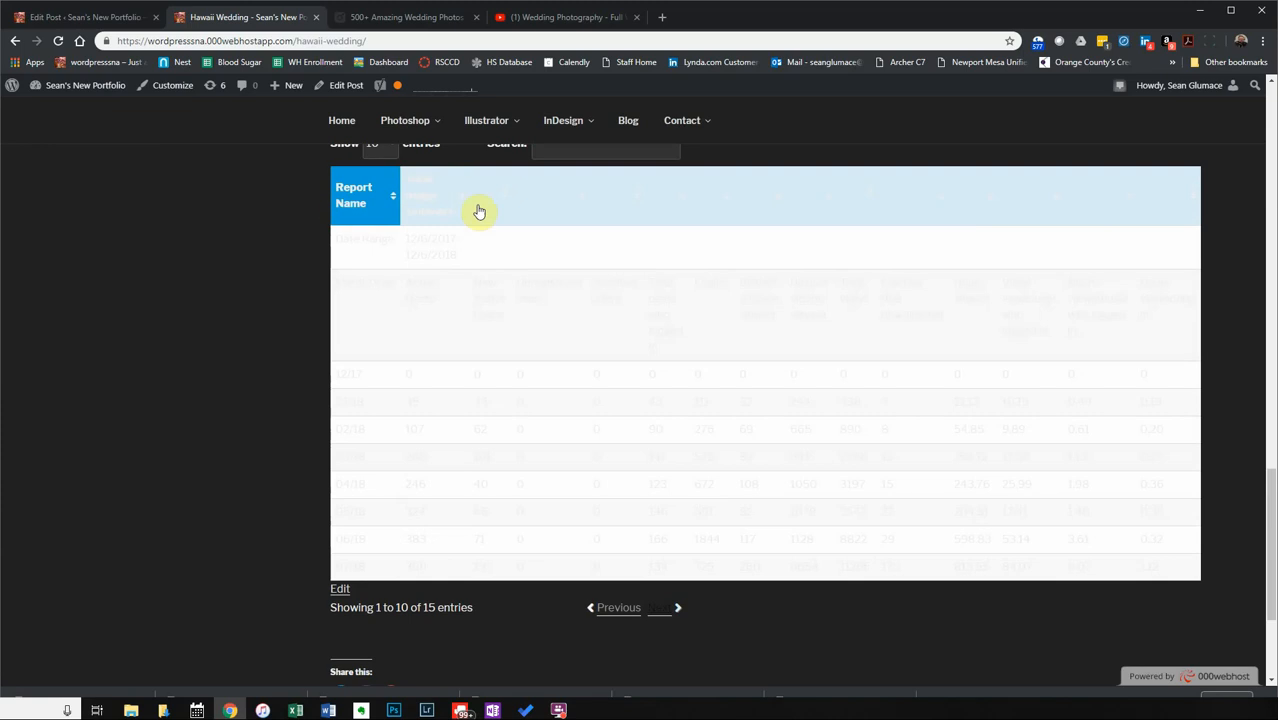
scroll(567, 337, "up", 10)
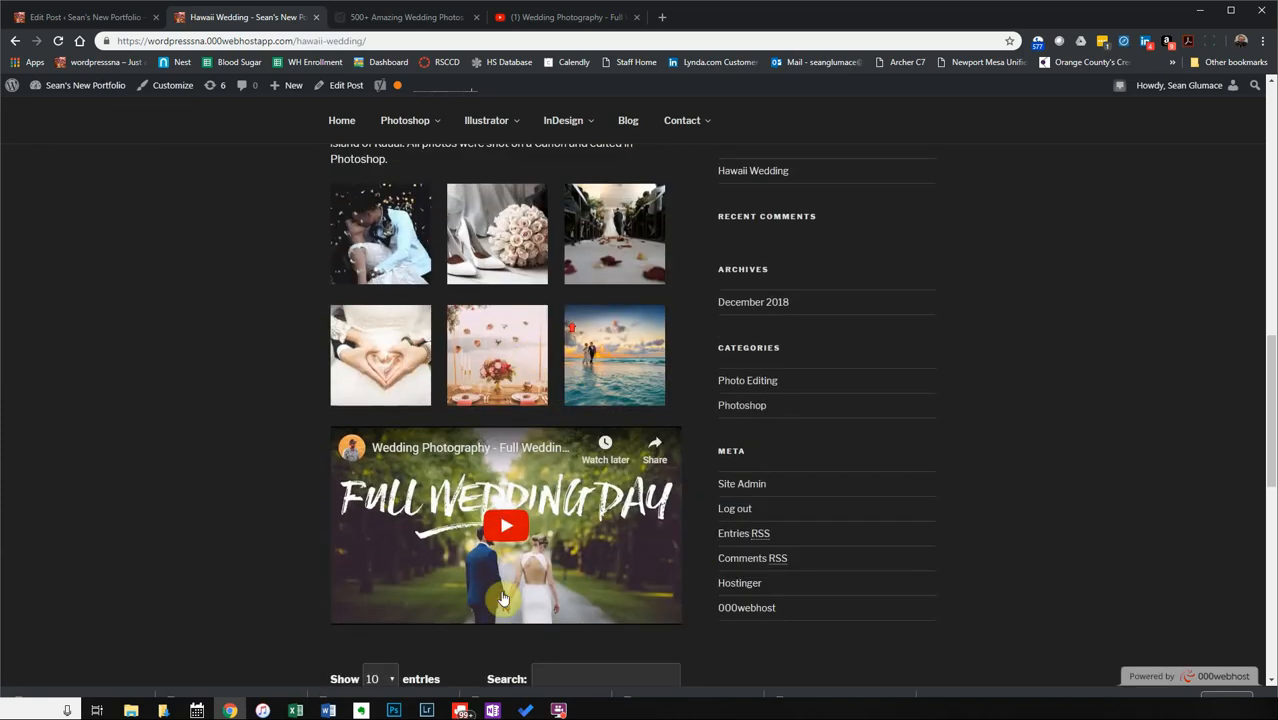
scroll(538, 423, "down", 3)
scroll(540, 421, "down", 10)
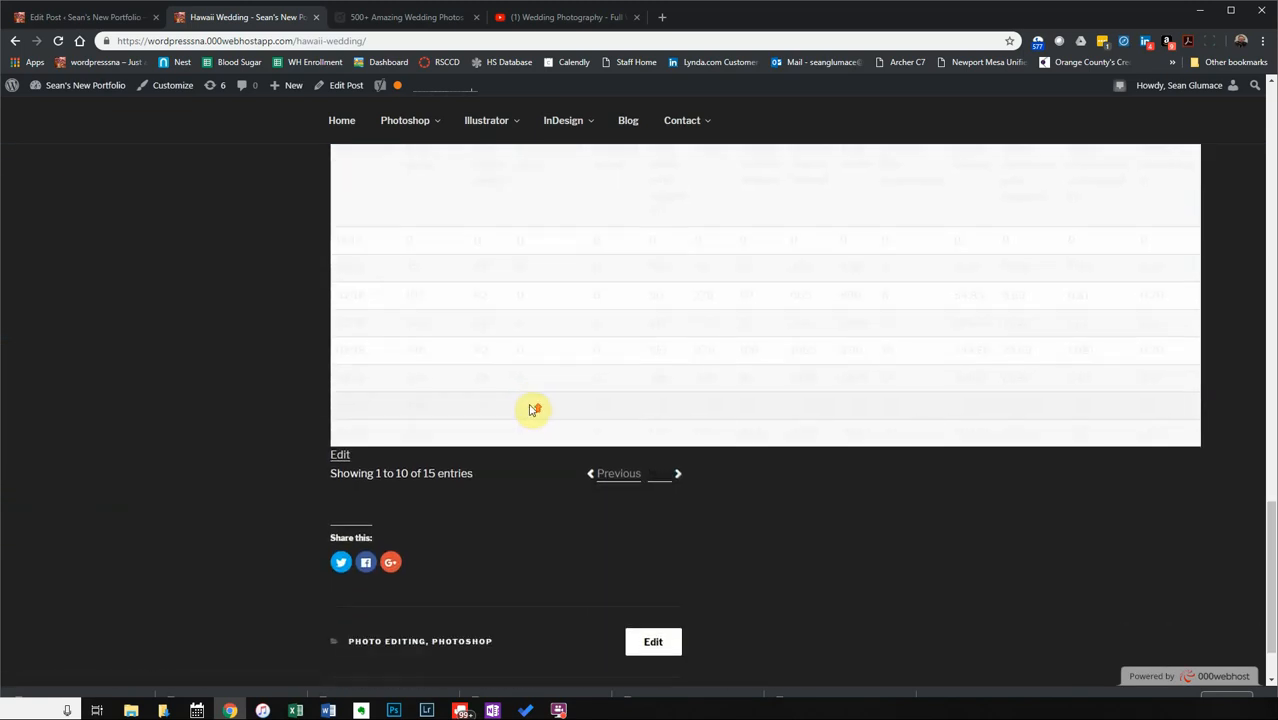
scroll(531, 409, "up", 15)
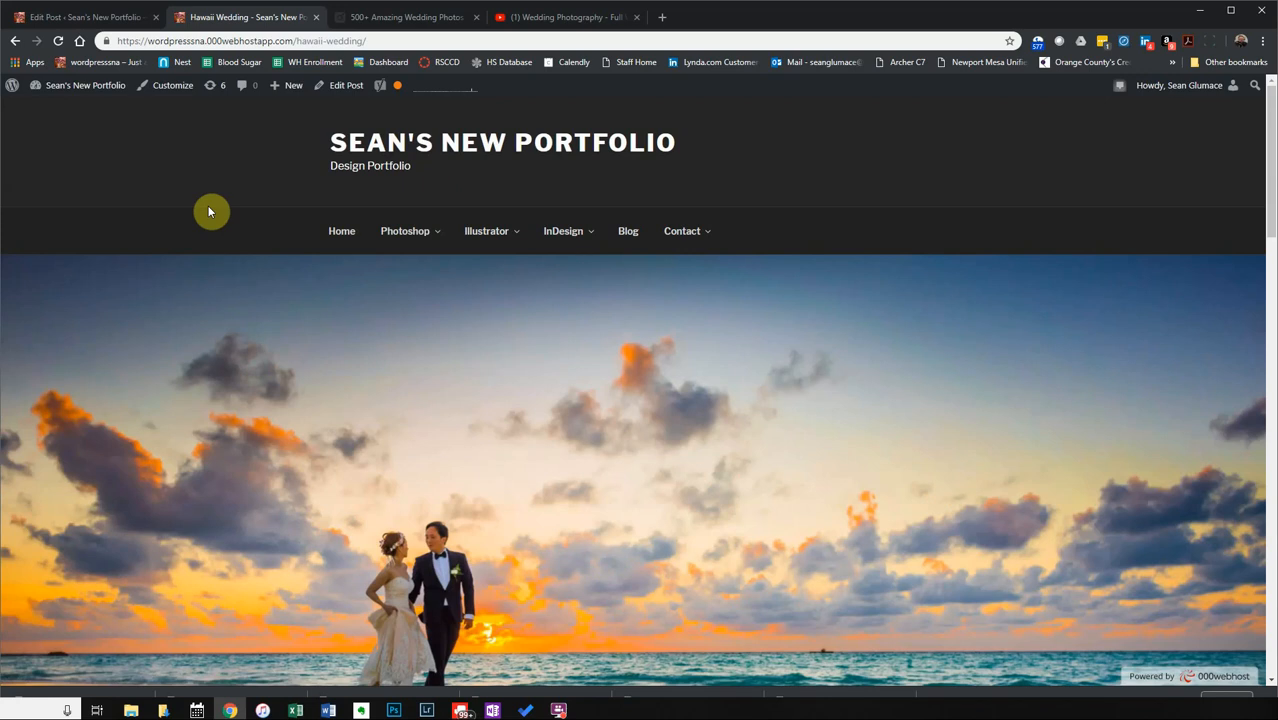
scroll(213, 211, "down", 15)
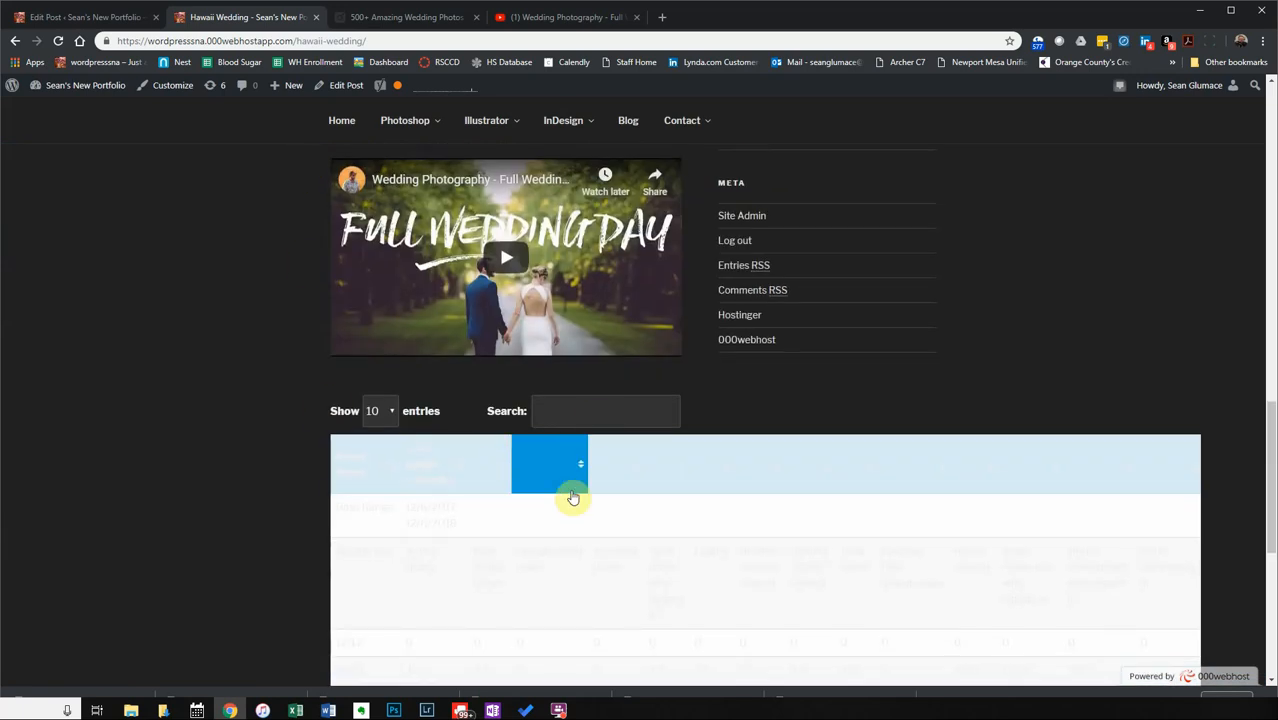
Sort the live report table by several column headers.
left_click(578, 411)
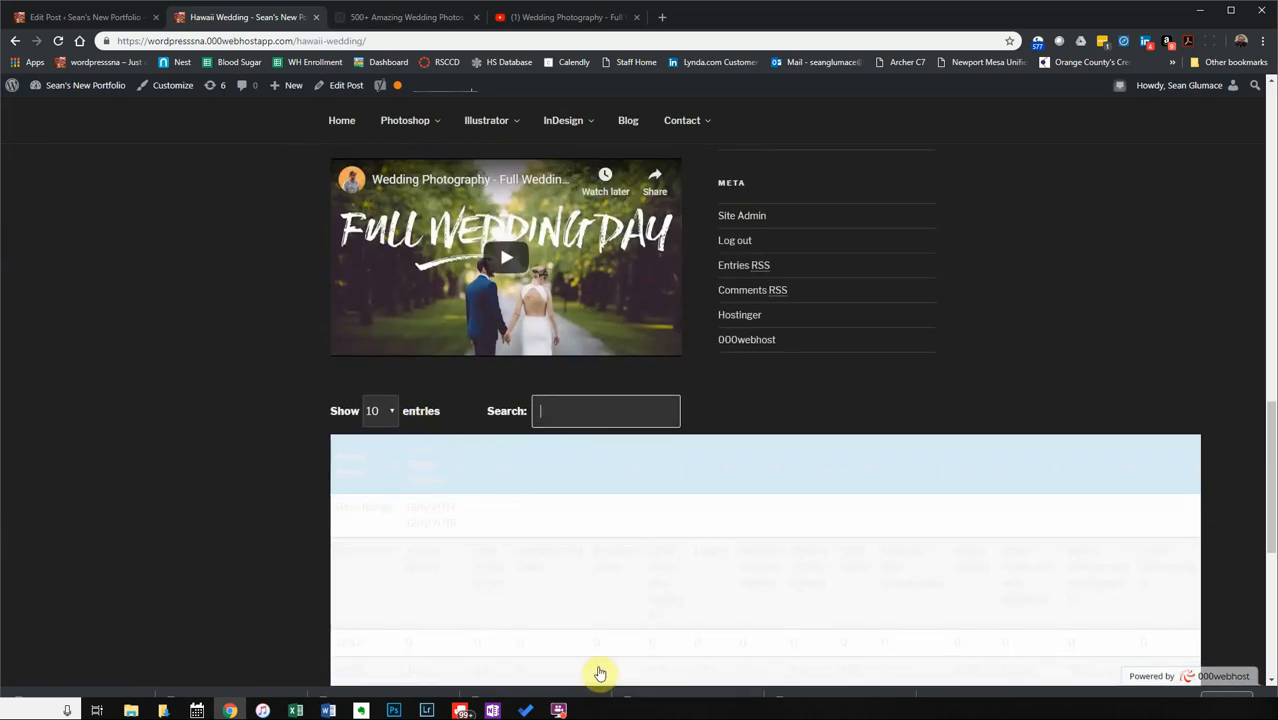
scroll(471, 497, "down", 2)
left_click(397, 335)
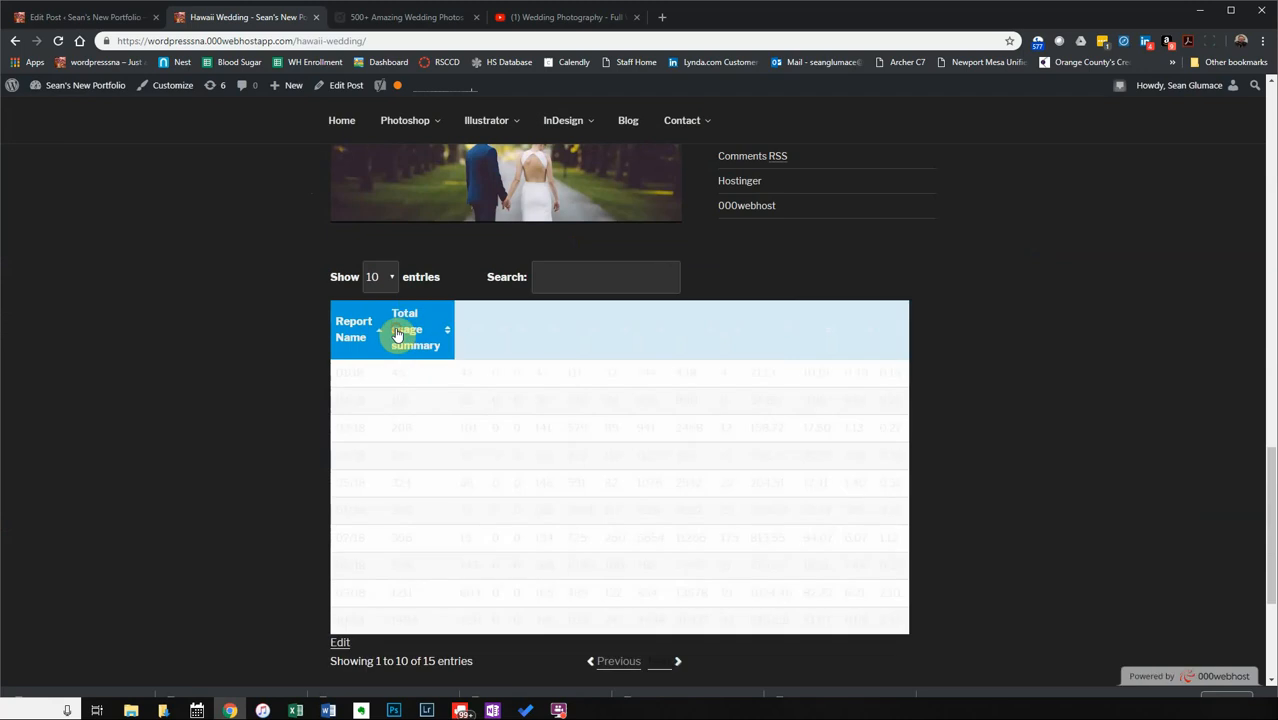
left_click(677, 326)
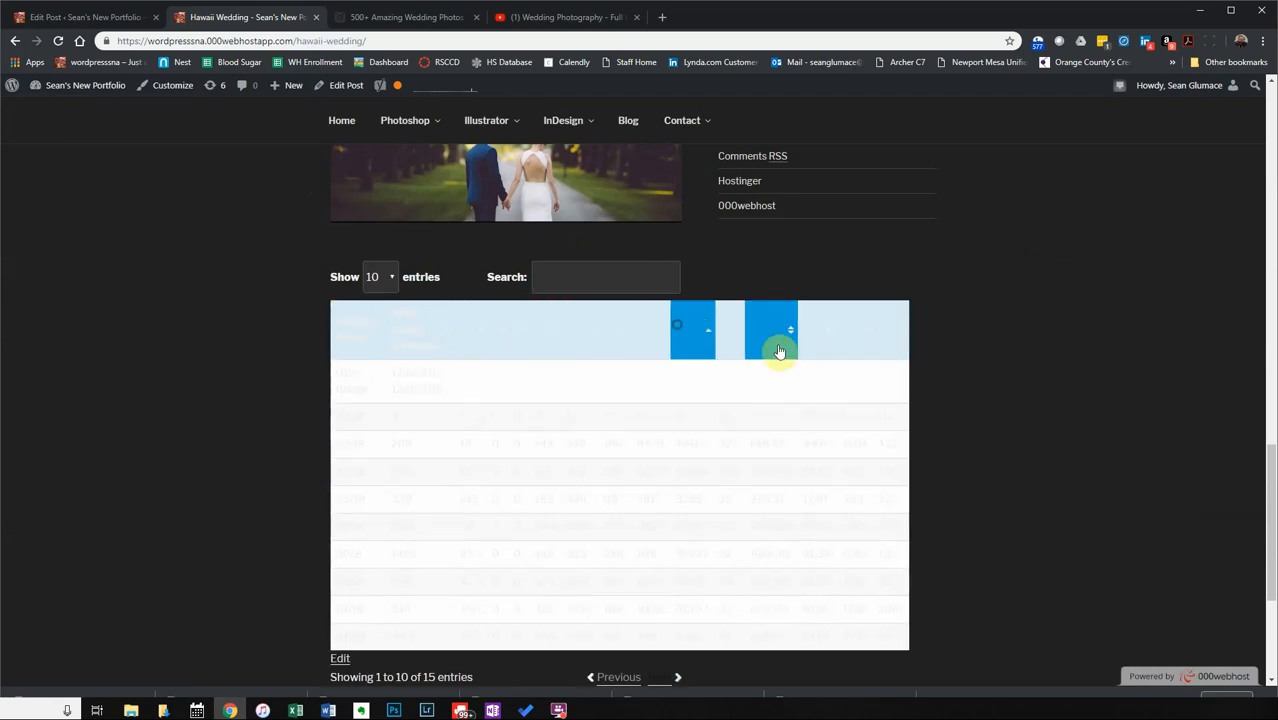
left_click(813, 350)
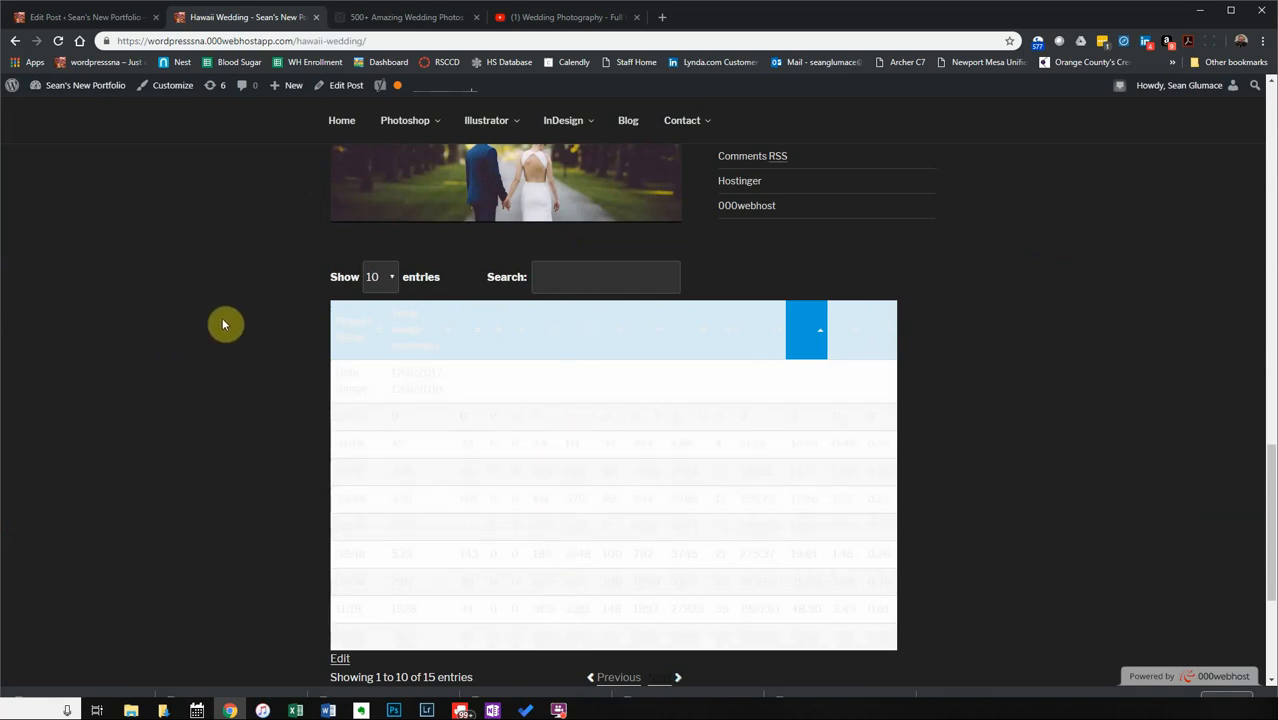
scroll(222, 320, "up", 10)
scroll(257, 320, "up", 6)
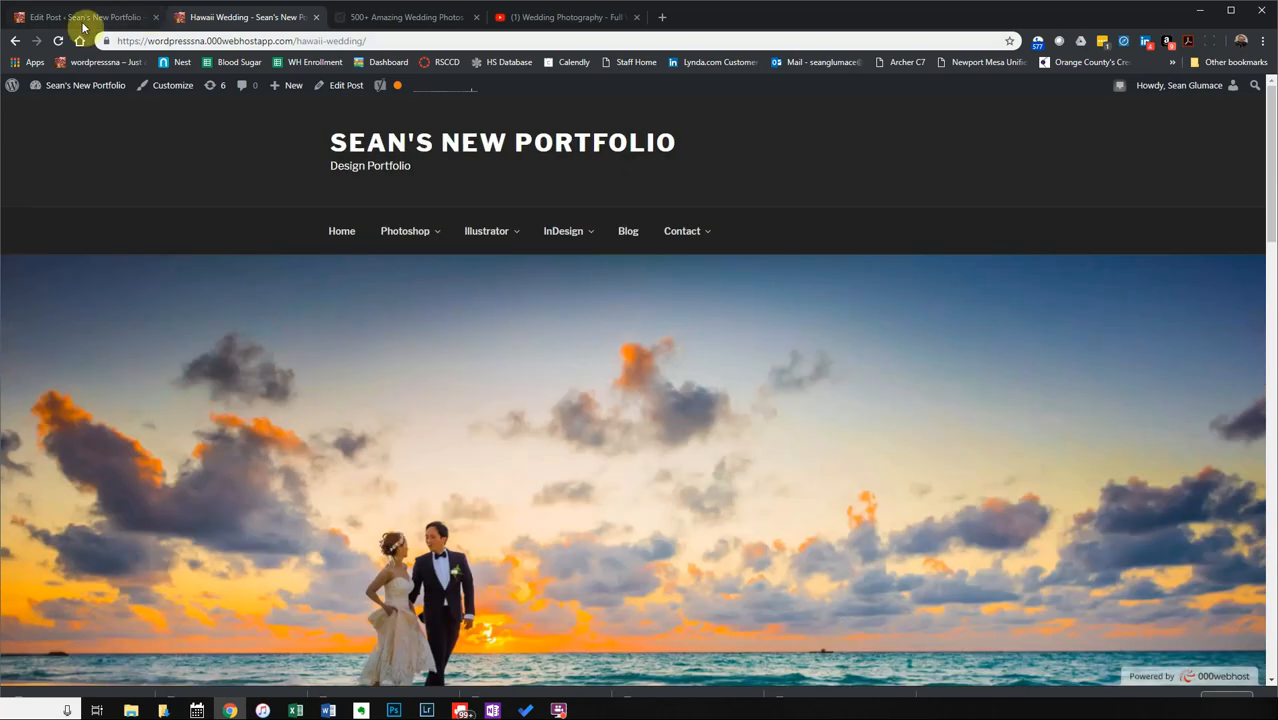
mouse_move(406, 231)
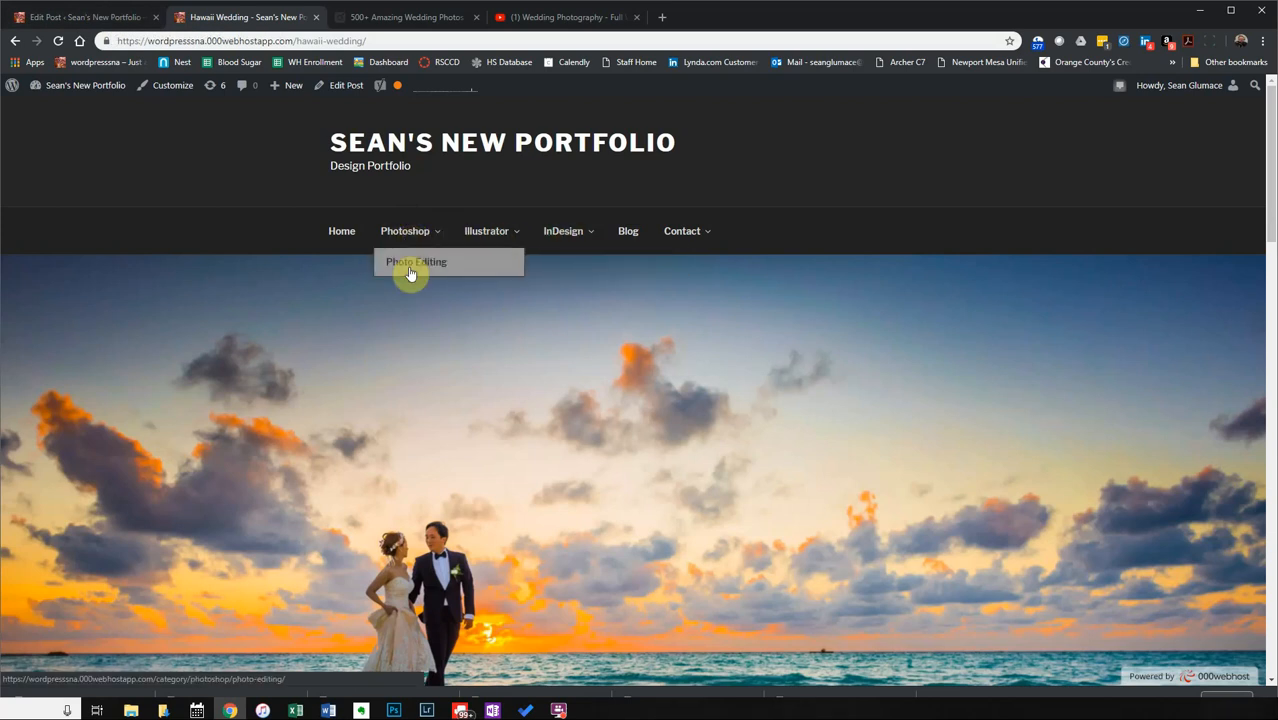
left_click(100, 18)
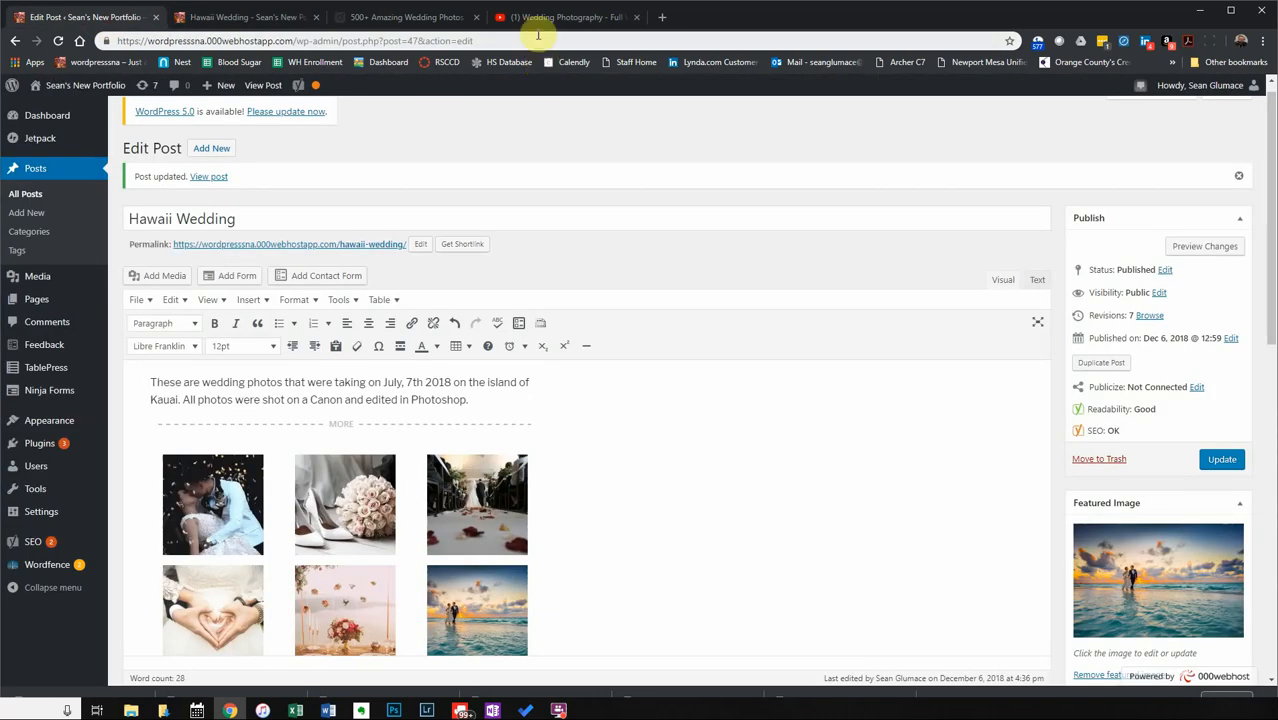
left_click(441, 14)
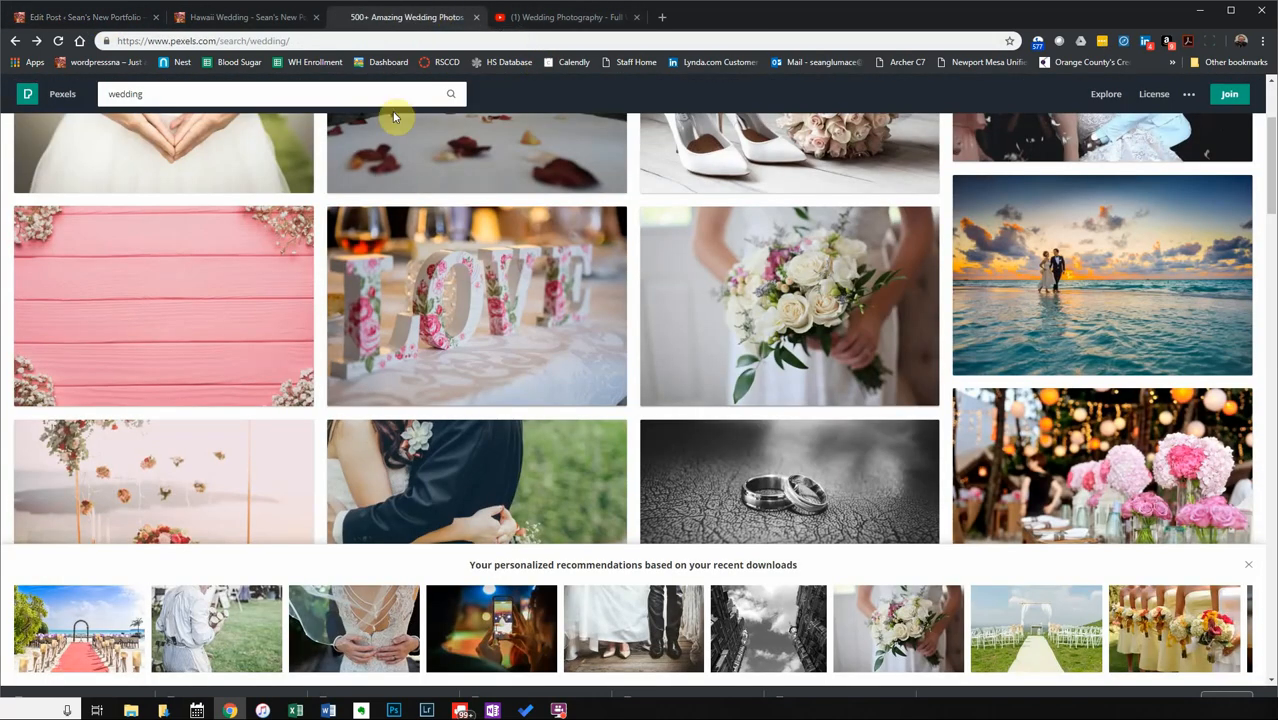
Download the couple-in-the-square and cake-topper couple wedding photos from Pexels.
scroll(585, 411, "down", 4)
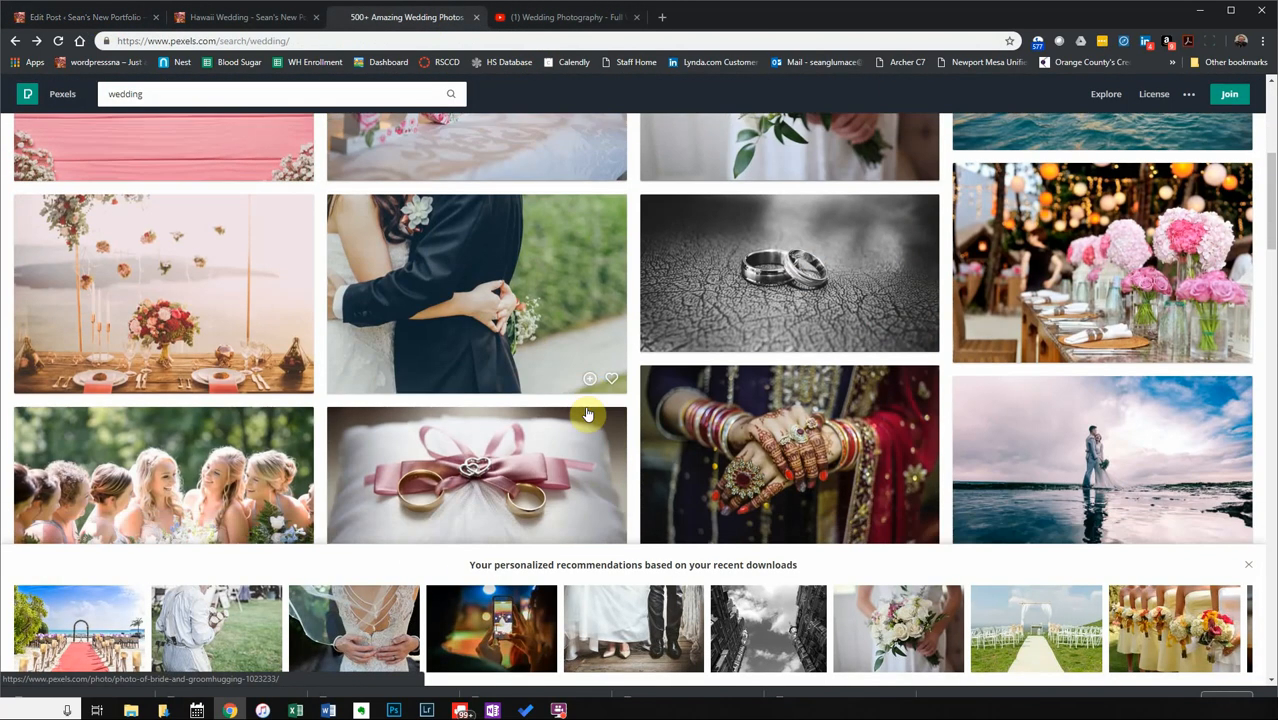
scroll(588, 413, "down", 5)
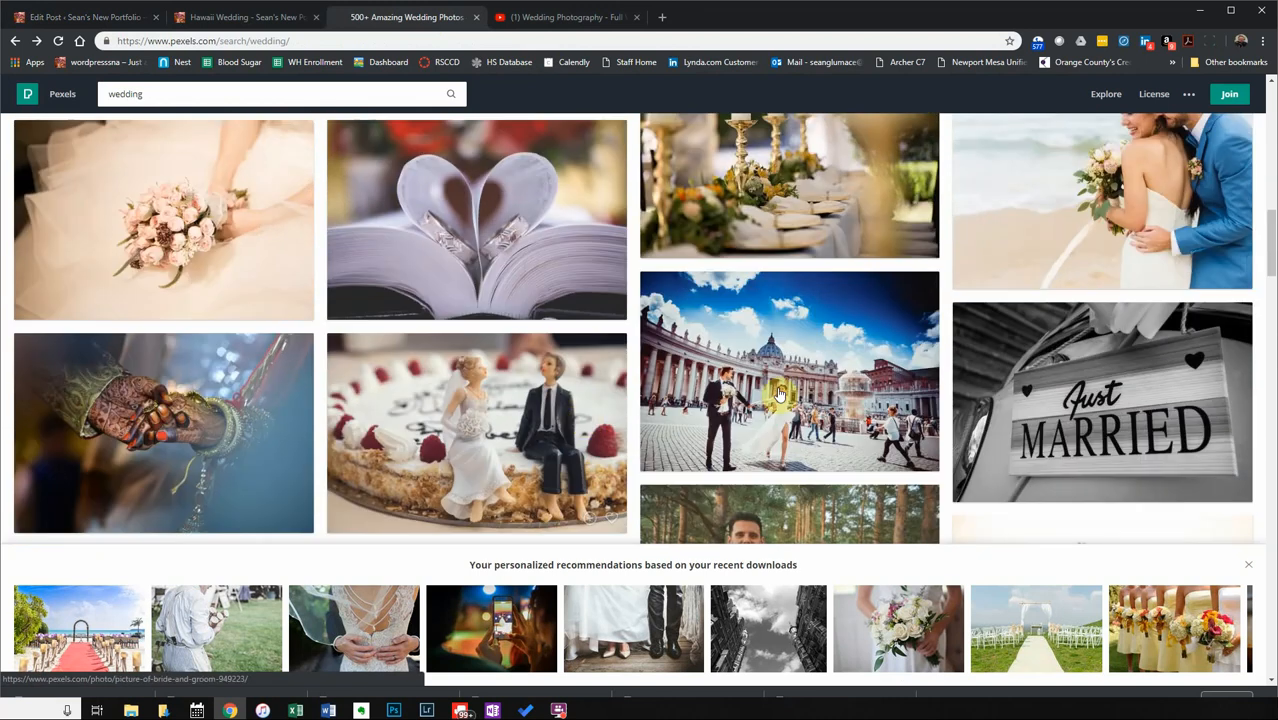
left_click(778, 389)
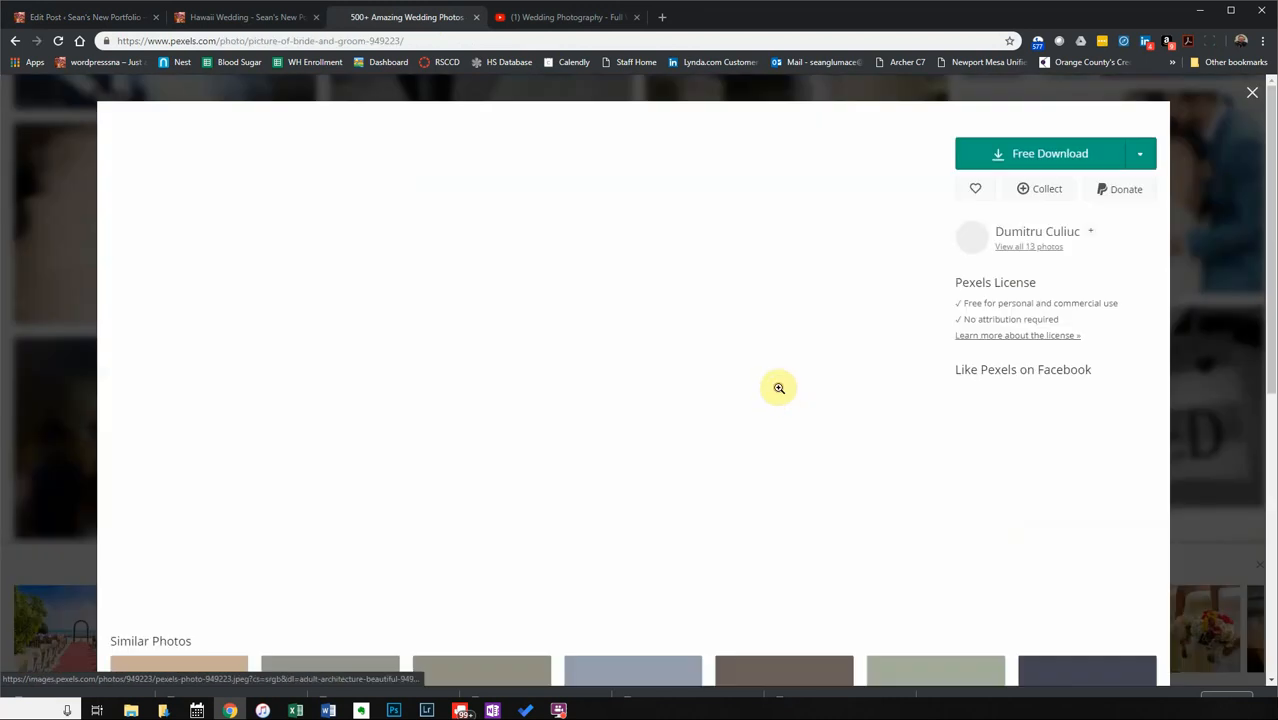
left_click(1064, 222)
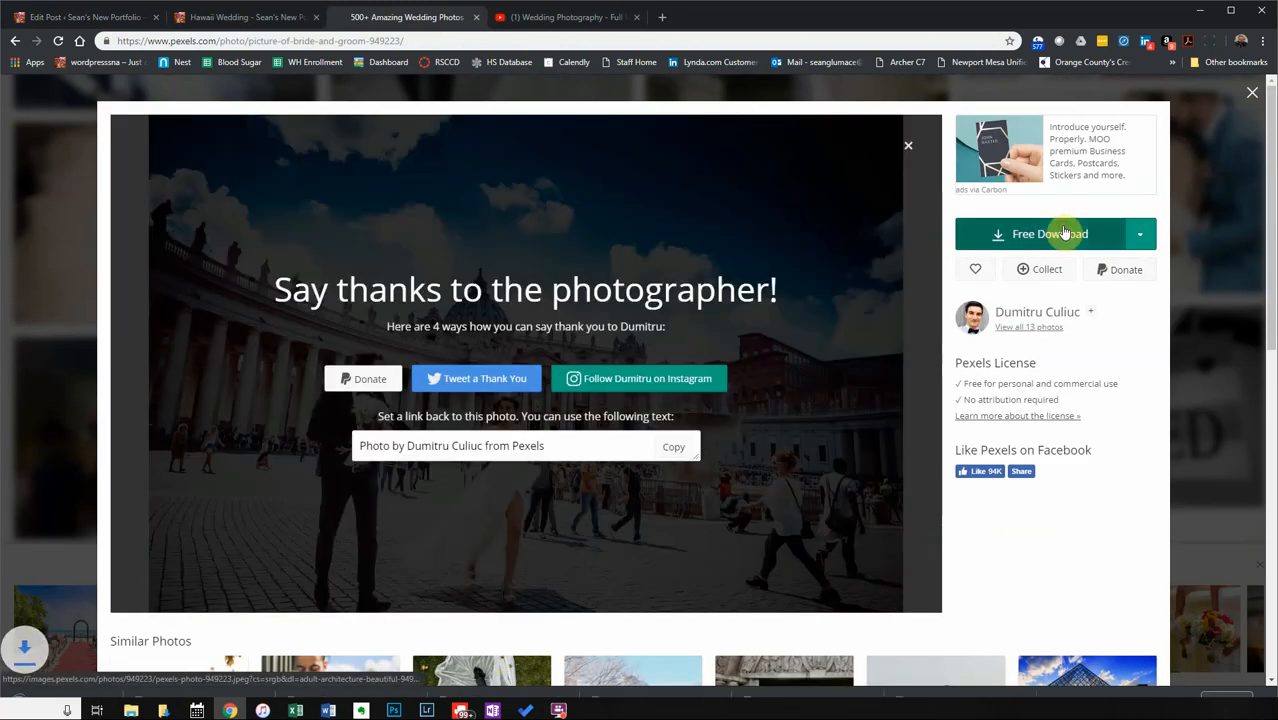
left_click(36, 224)
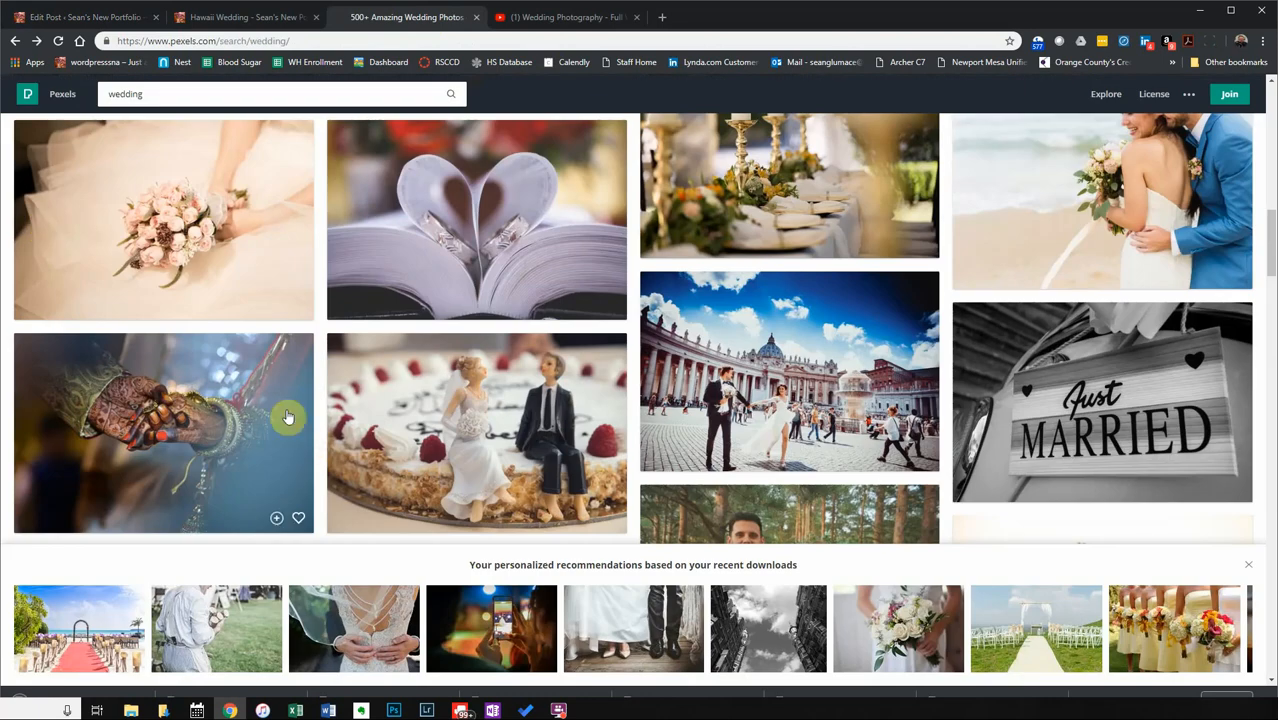
left_click(462, 434)
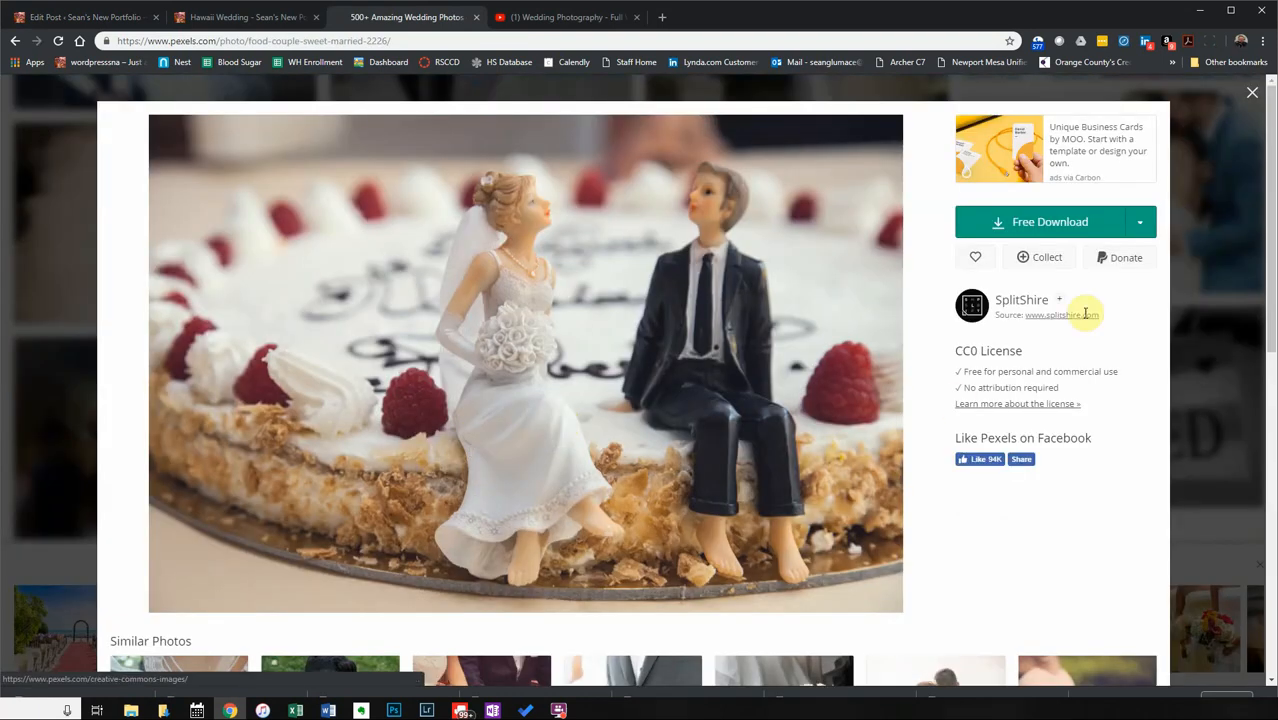
left_click(1048, 222)
left_click(60, 258)
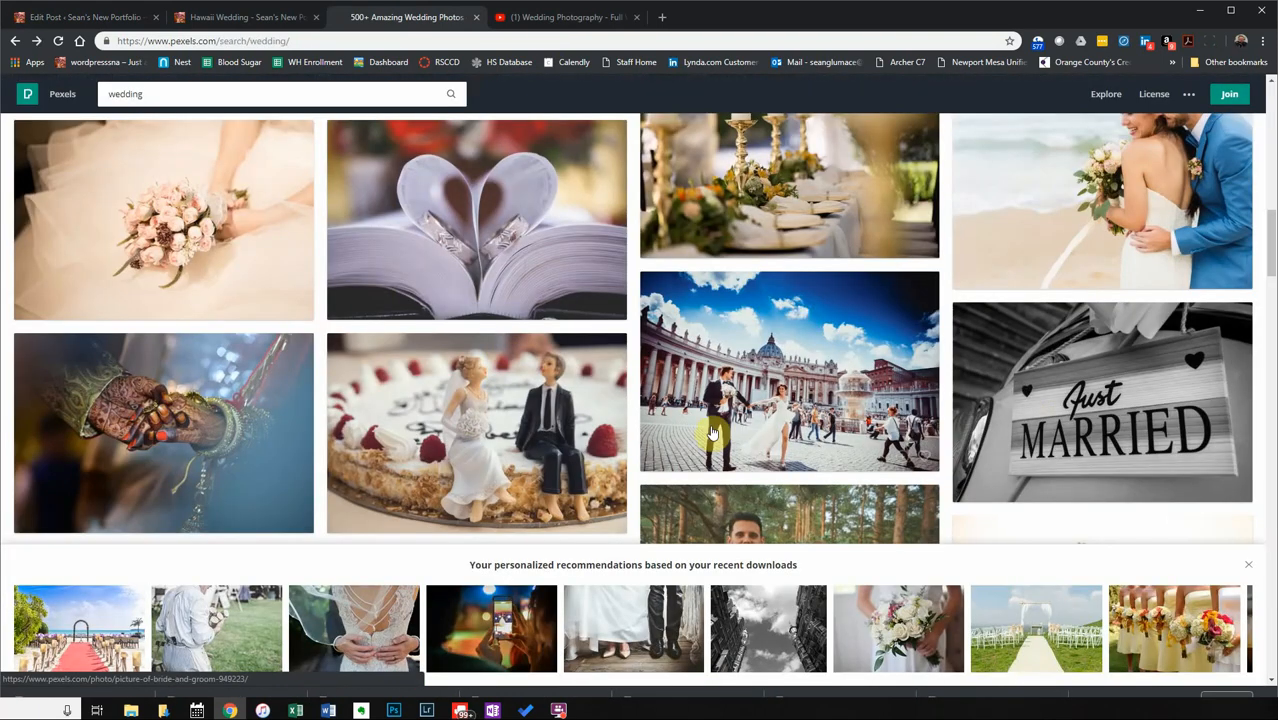
Download the couple-among-pine-trees photo and return to the WordPress editor.
scroll(1218, 416, "down", 4)
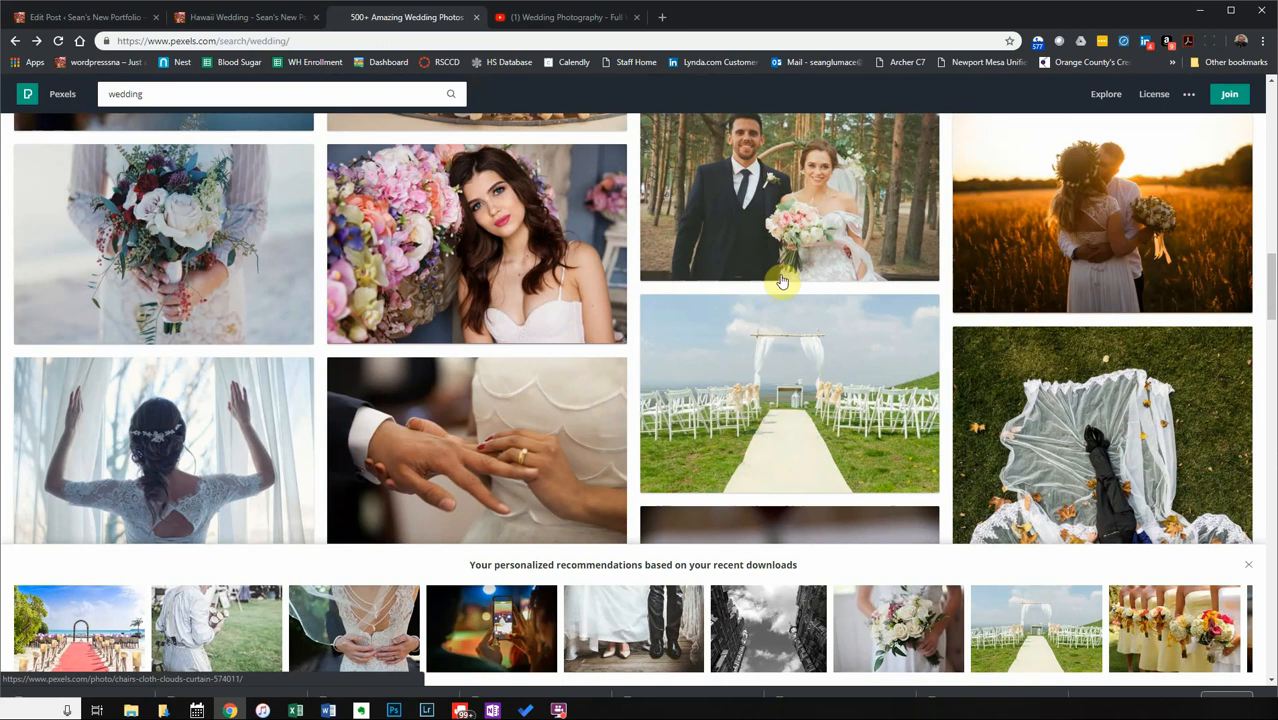
left_click(722, 204)
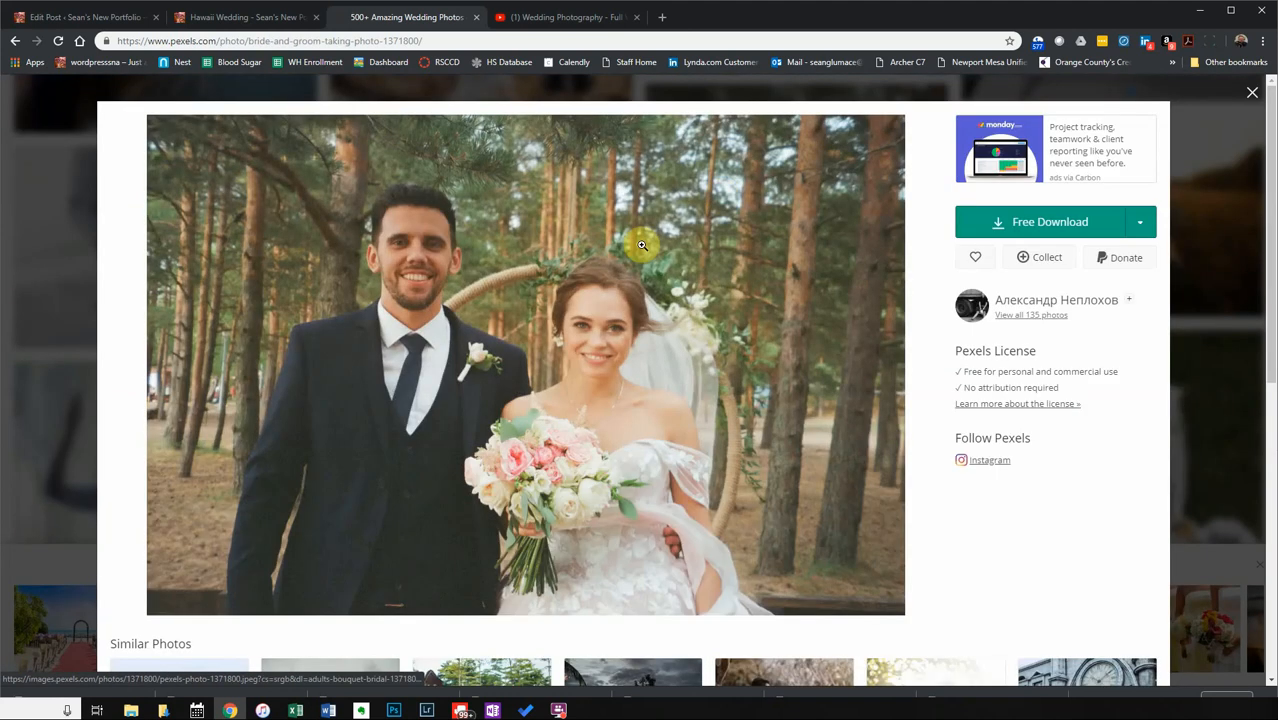
left_click(1037, 224)
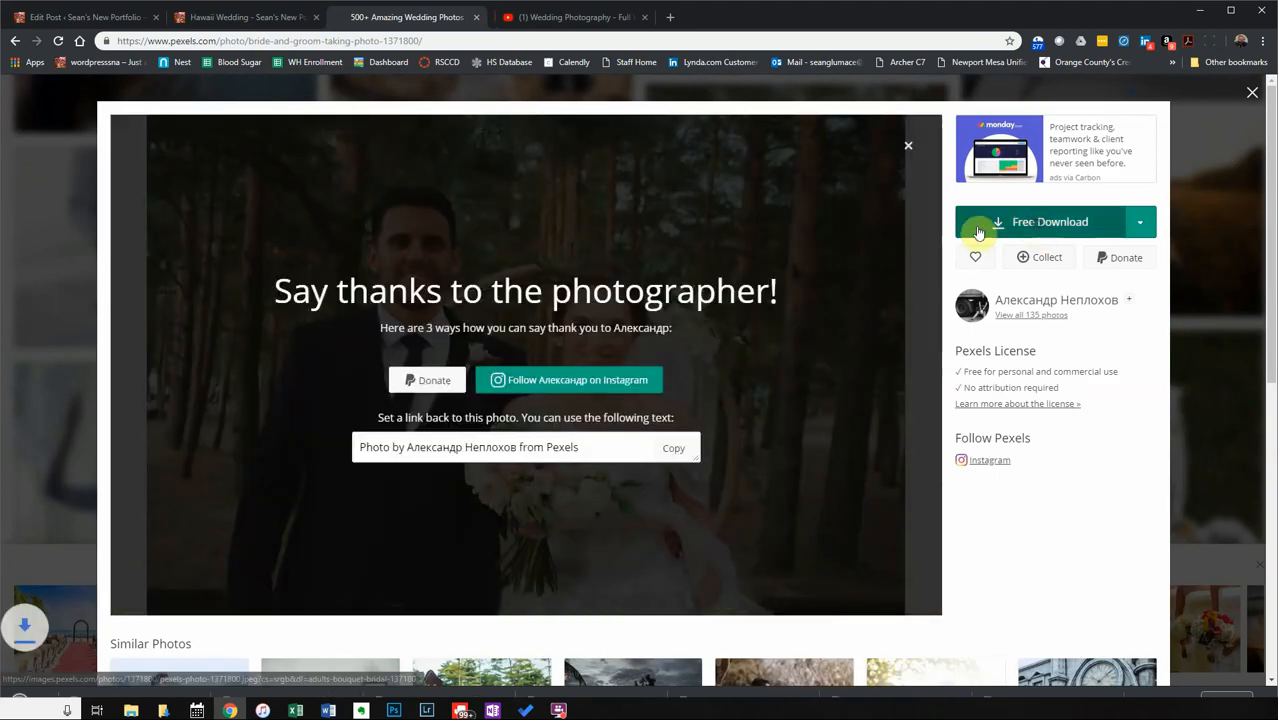
left_click(63, 322)
left_click(240, 17)
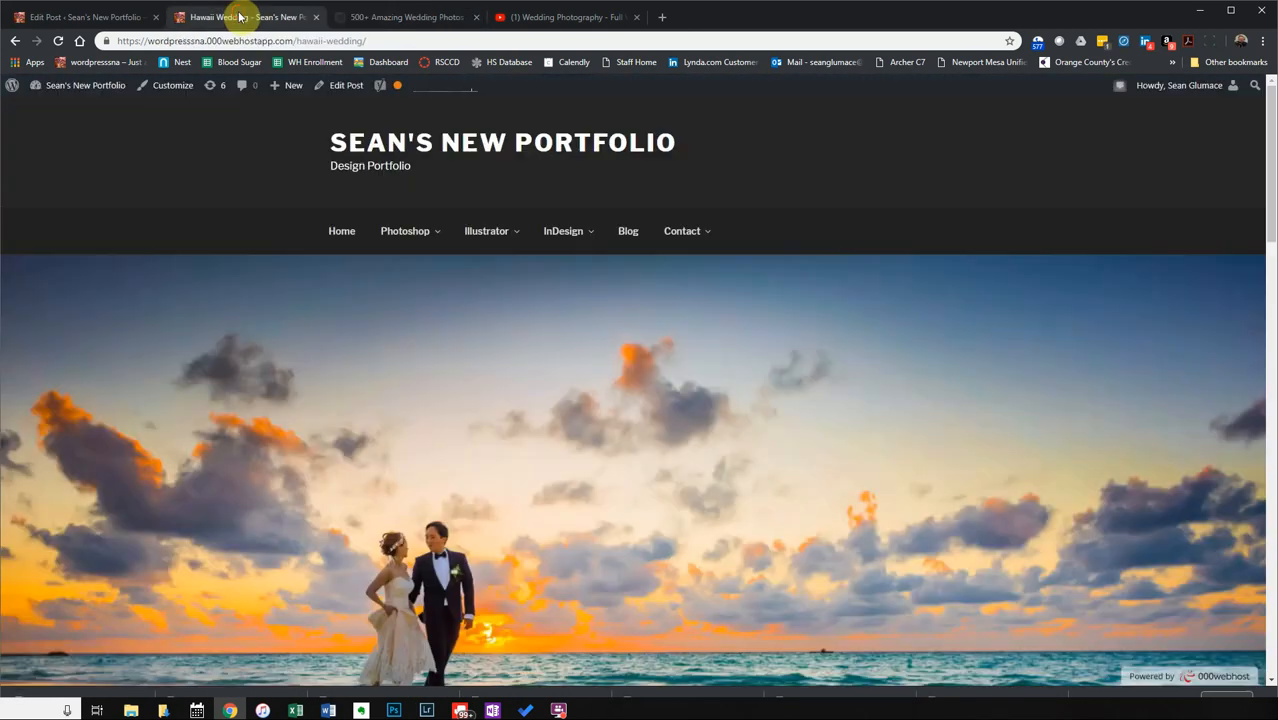
left_click(66, 18)
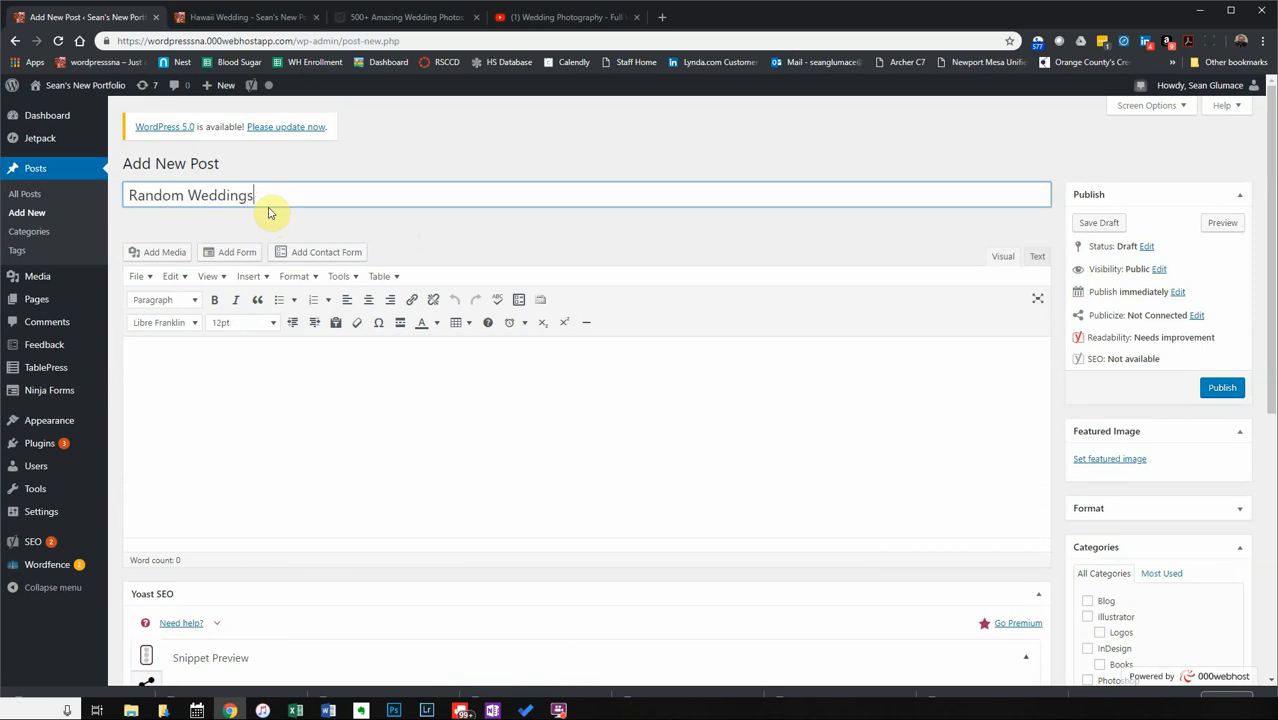
Write the intro 'This is a gallery of random wedding photos I have taken.' and add a read-more break.
left_click(266, 359)
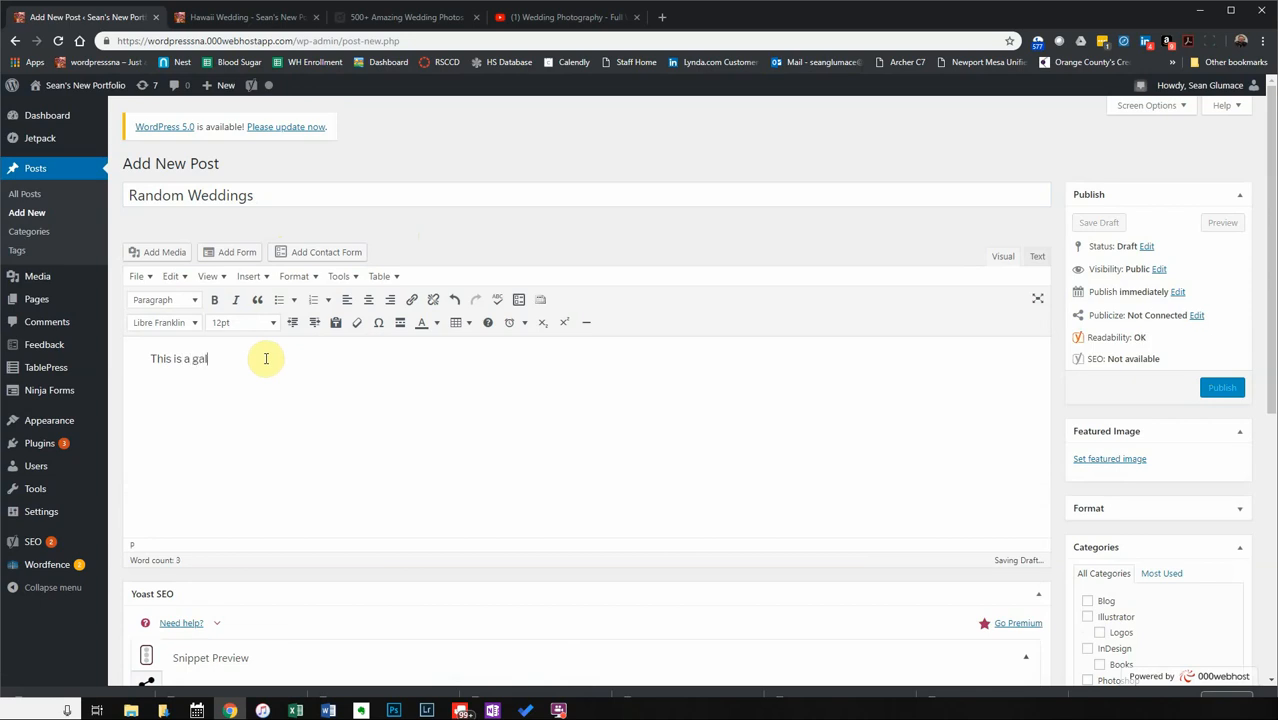
type("om")
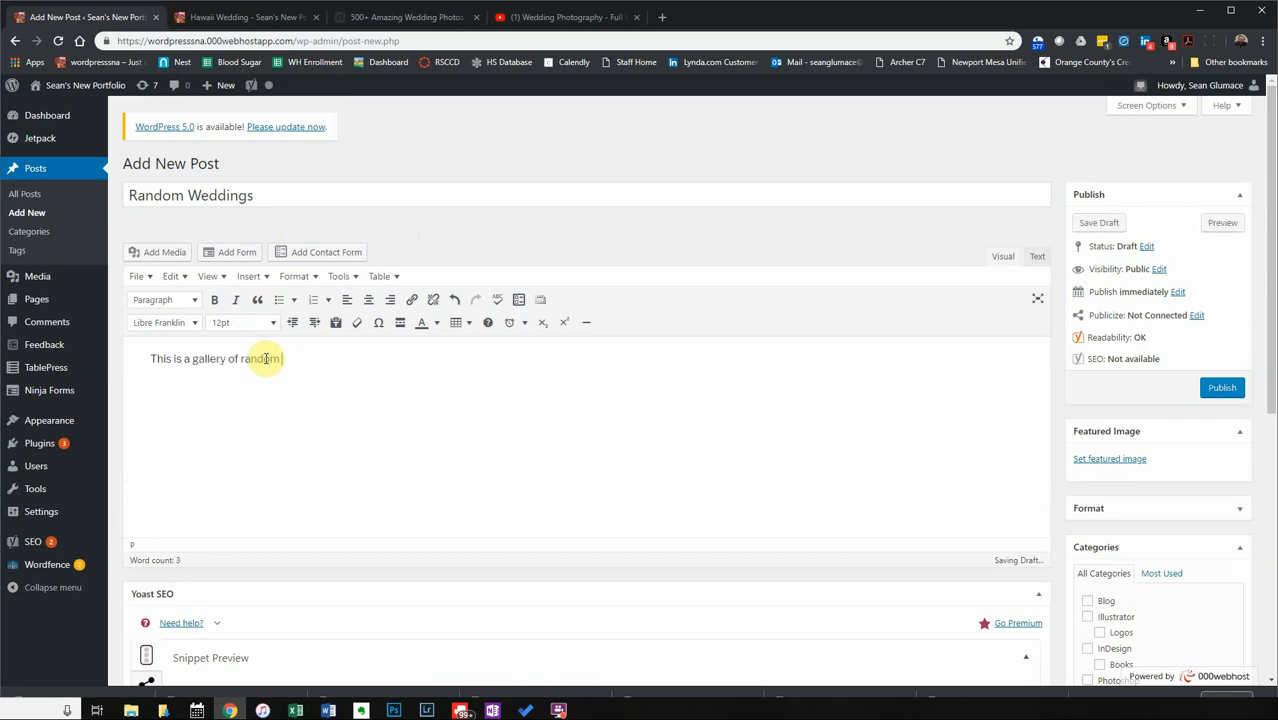
type(" wedding photos I have taken.")
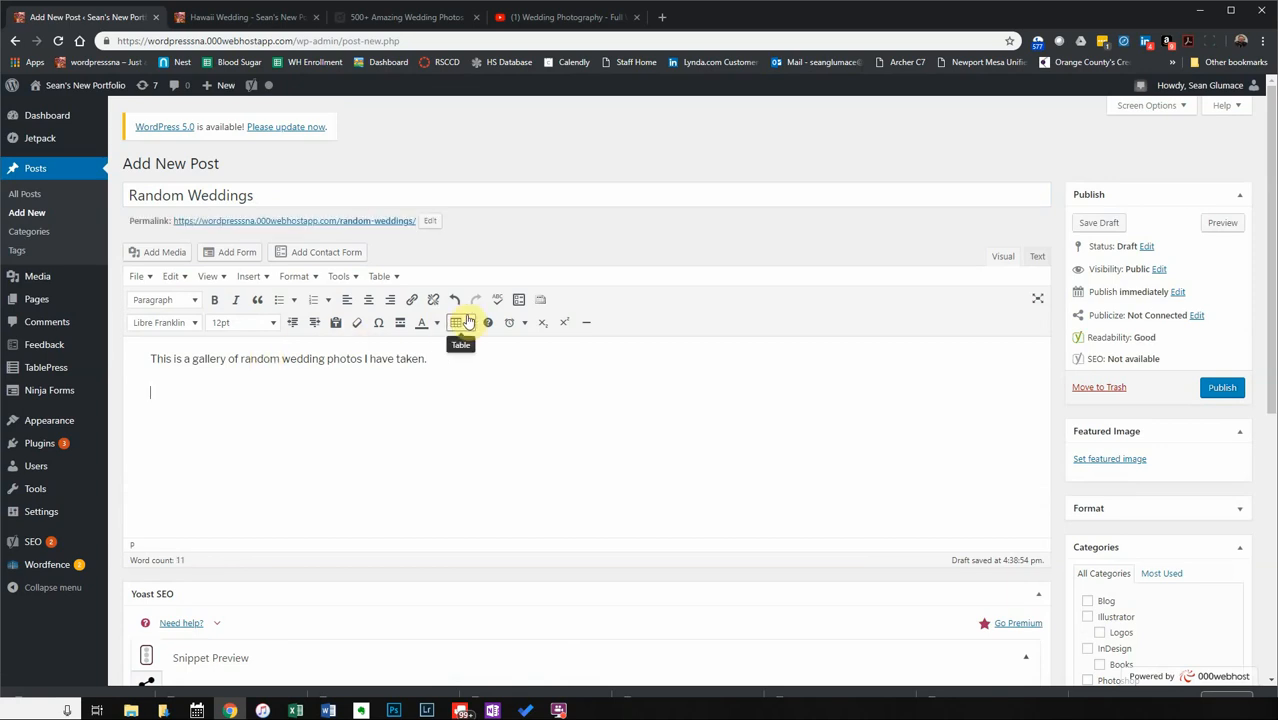
left_click(399, 327)
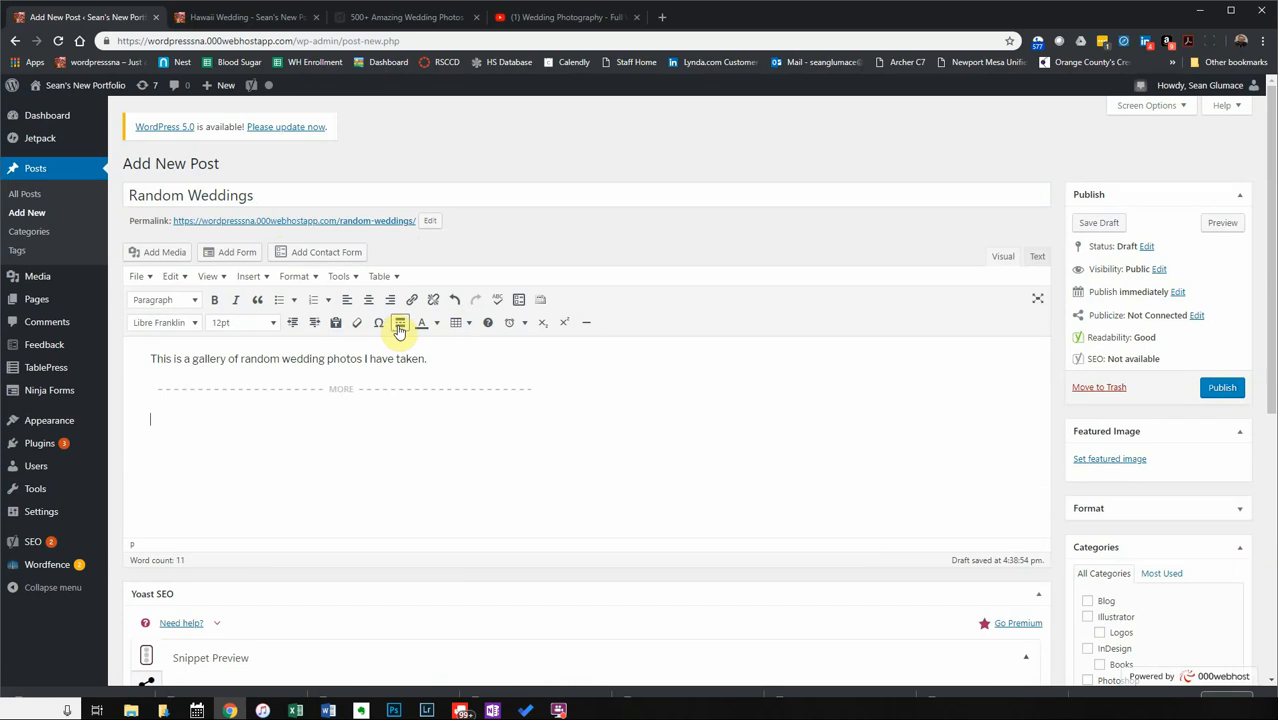
Upload the adult-architecture-beautiful-949223, adults-bouquet-bridal and bride-cake-ceremony photos from Downloads into a new gallery.
left_click(153, 257)
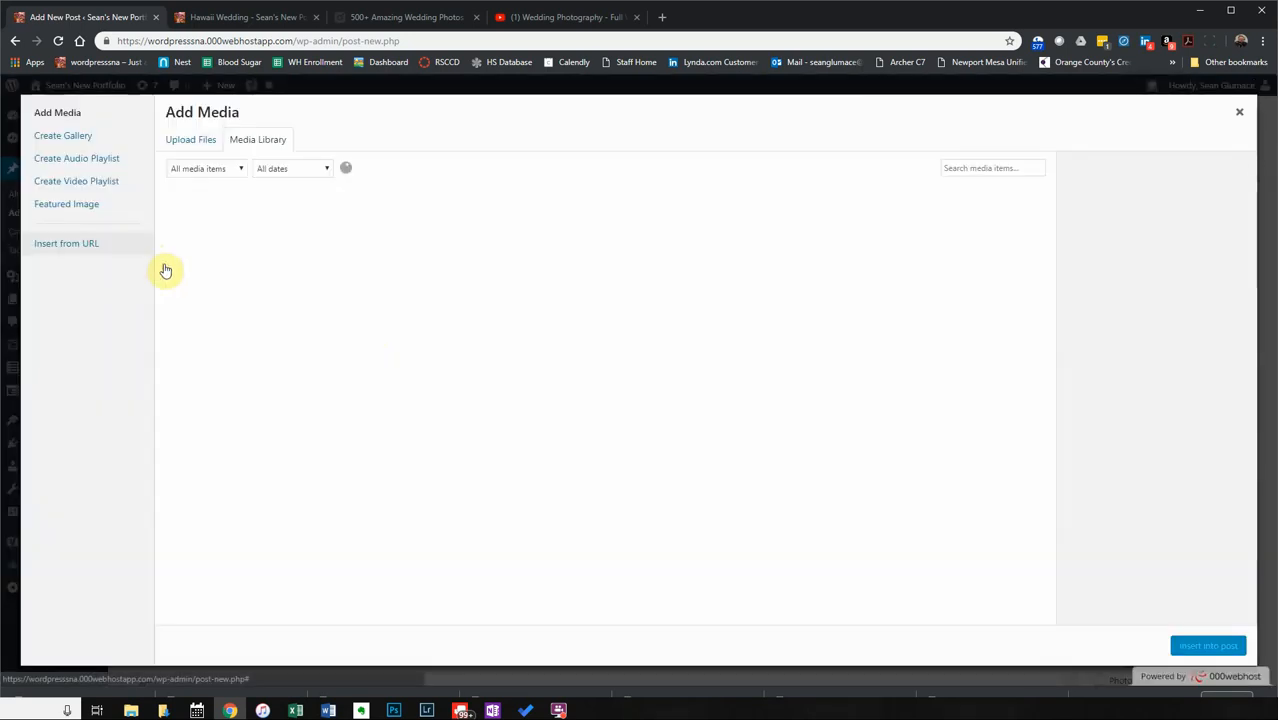
left_click(178, 139)
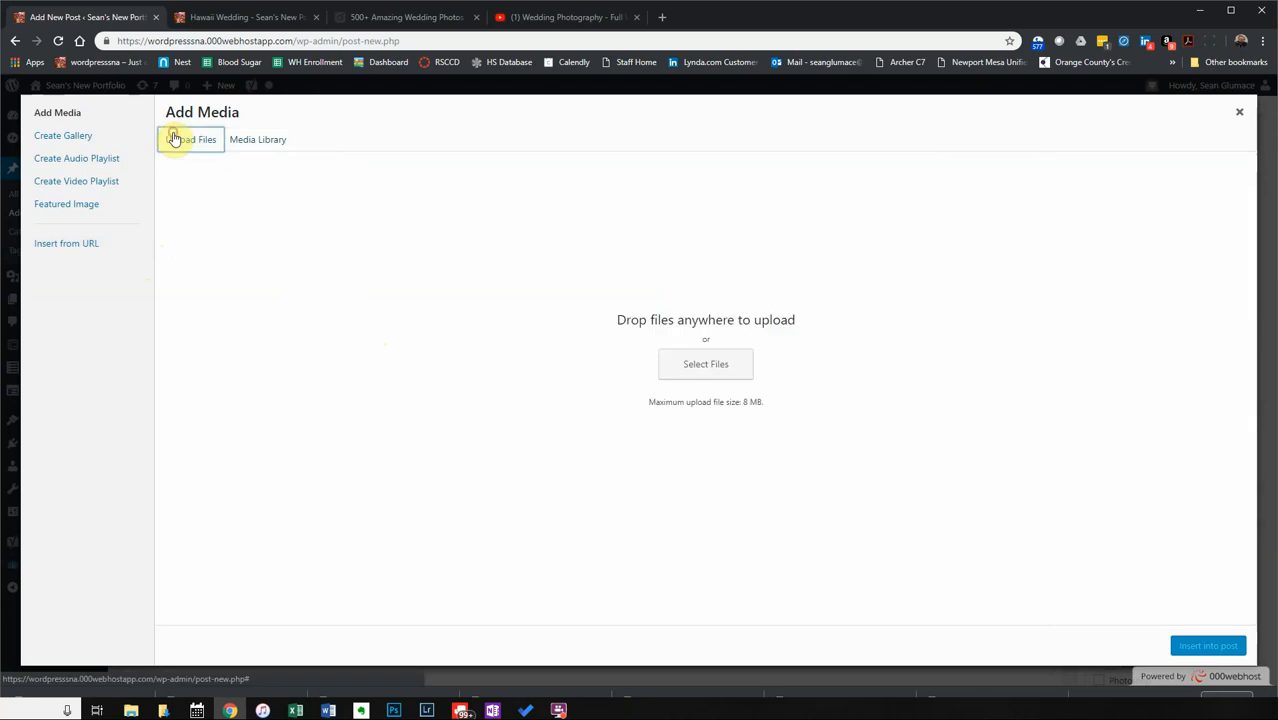
left_click(75, 137)
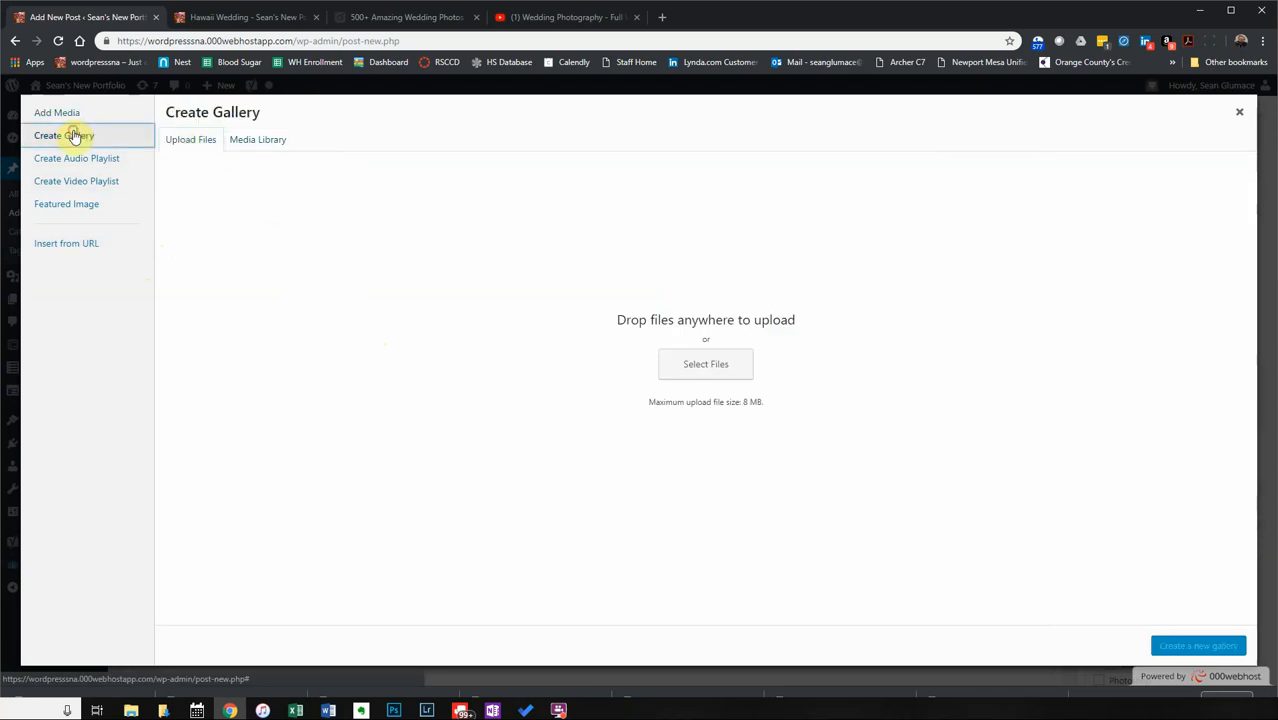
left_click(729, 362)
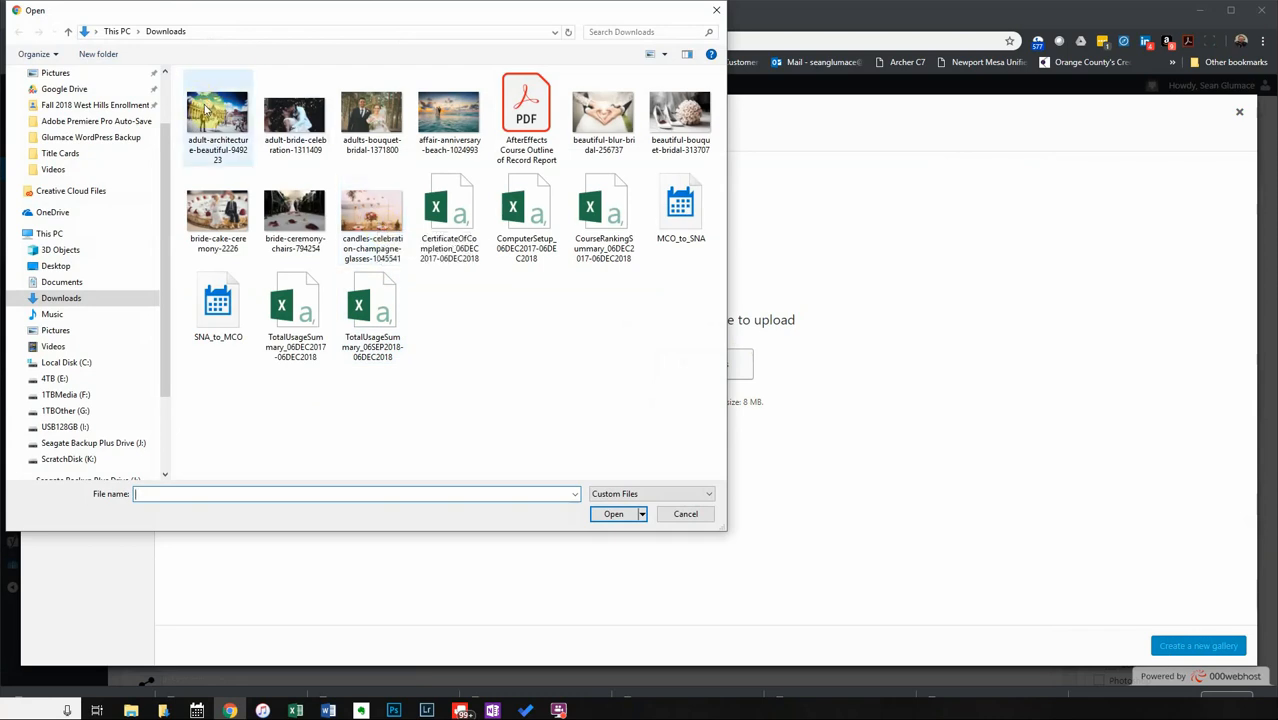
left_click(238, 128)
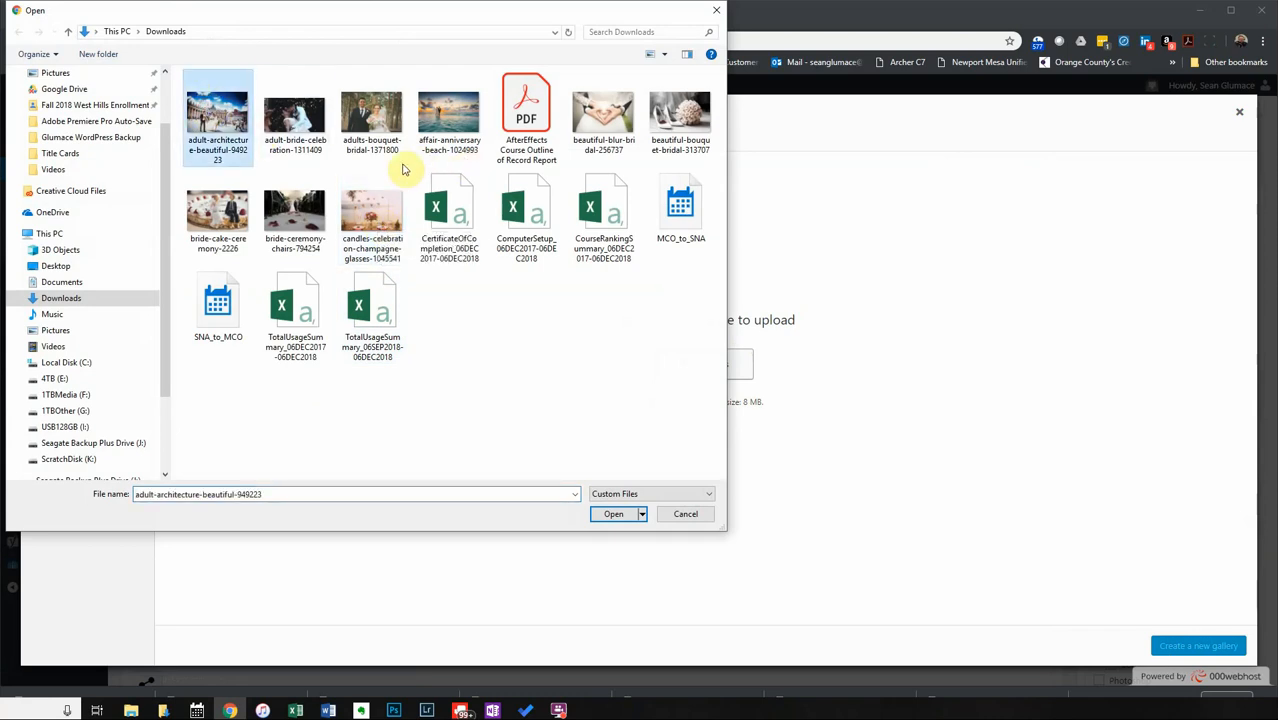
left_click(372, 125, "ctrl")
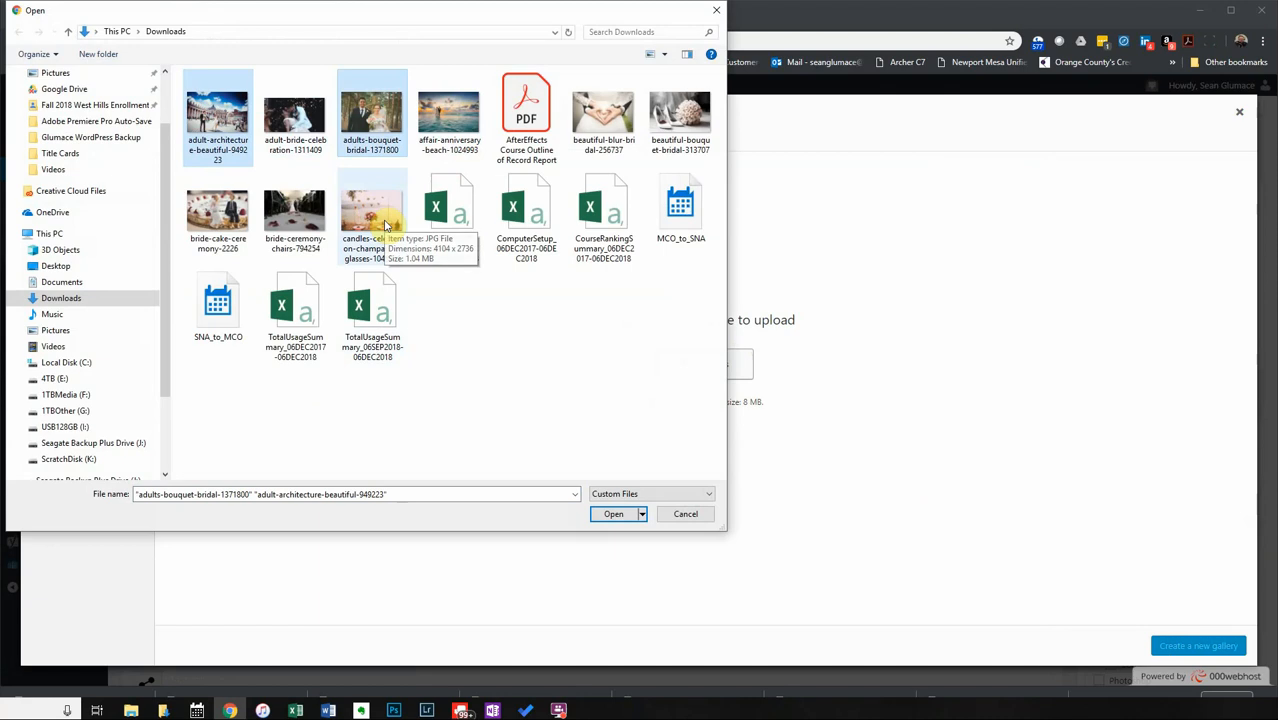
left_click(222, 212, "ctrl")
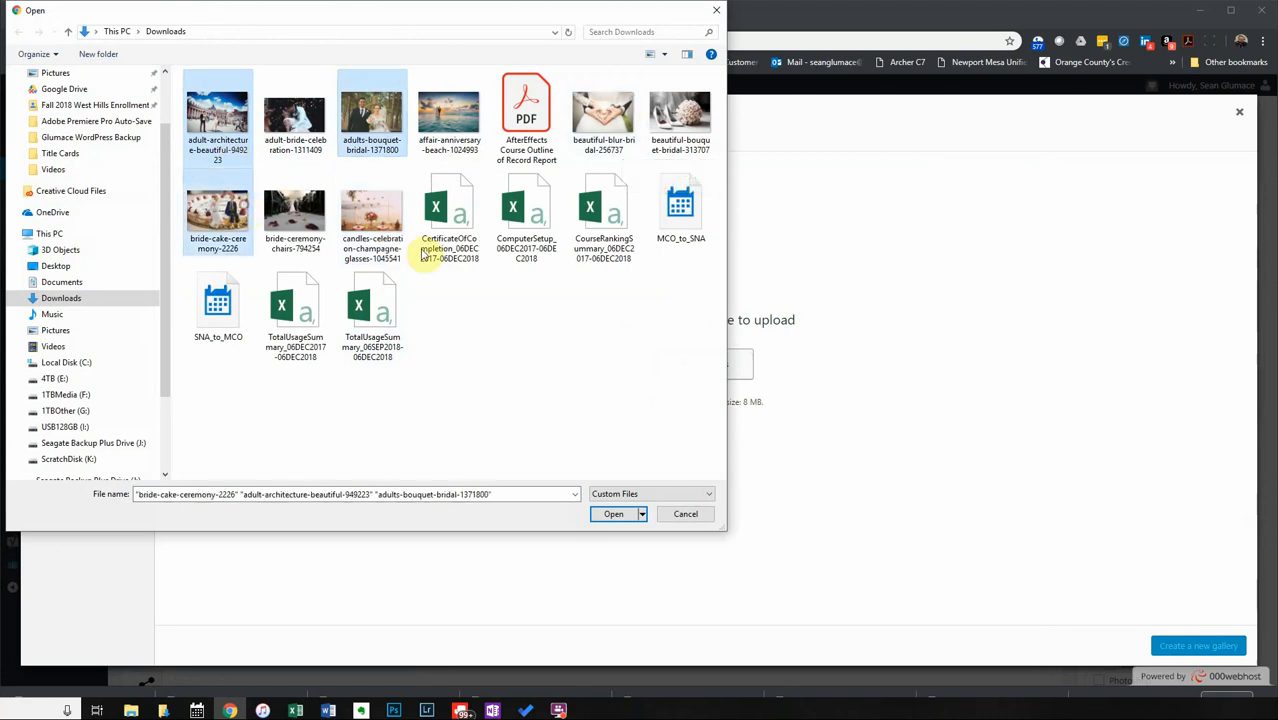
left_click(613, 515)
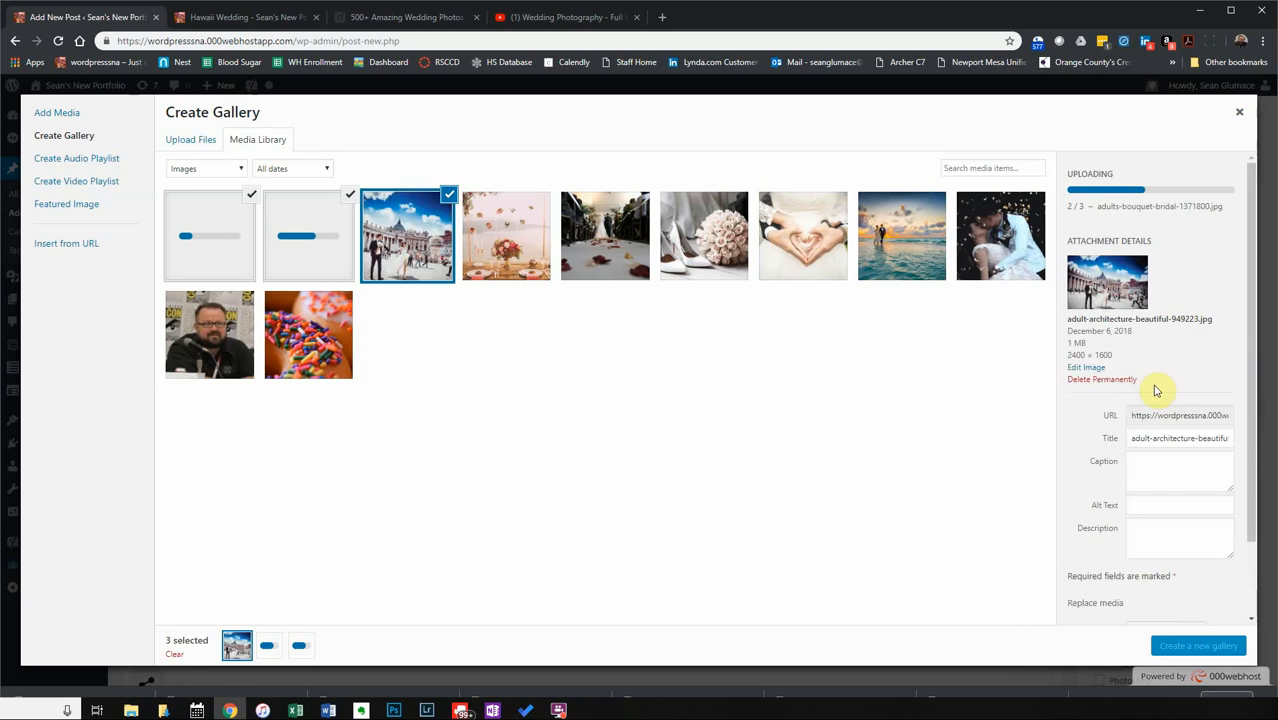
Review the uploaded photos' titles, alt text and attachment details.
triple_click(1150, 441)
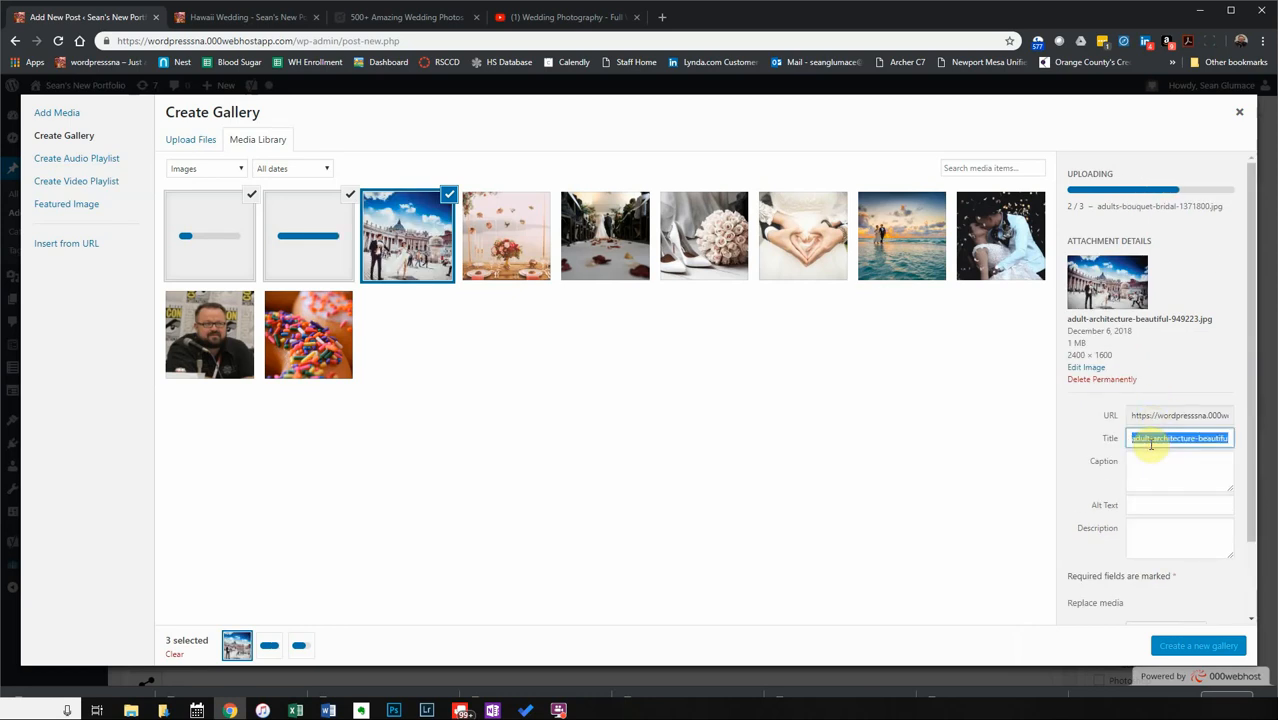
left_click(1152, 506)
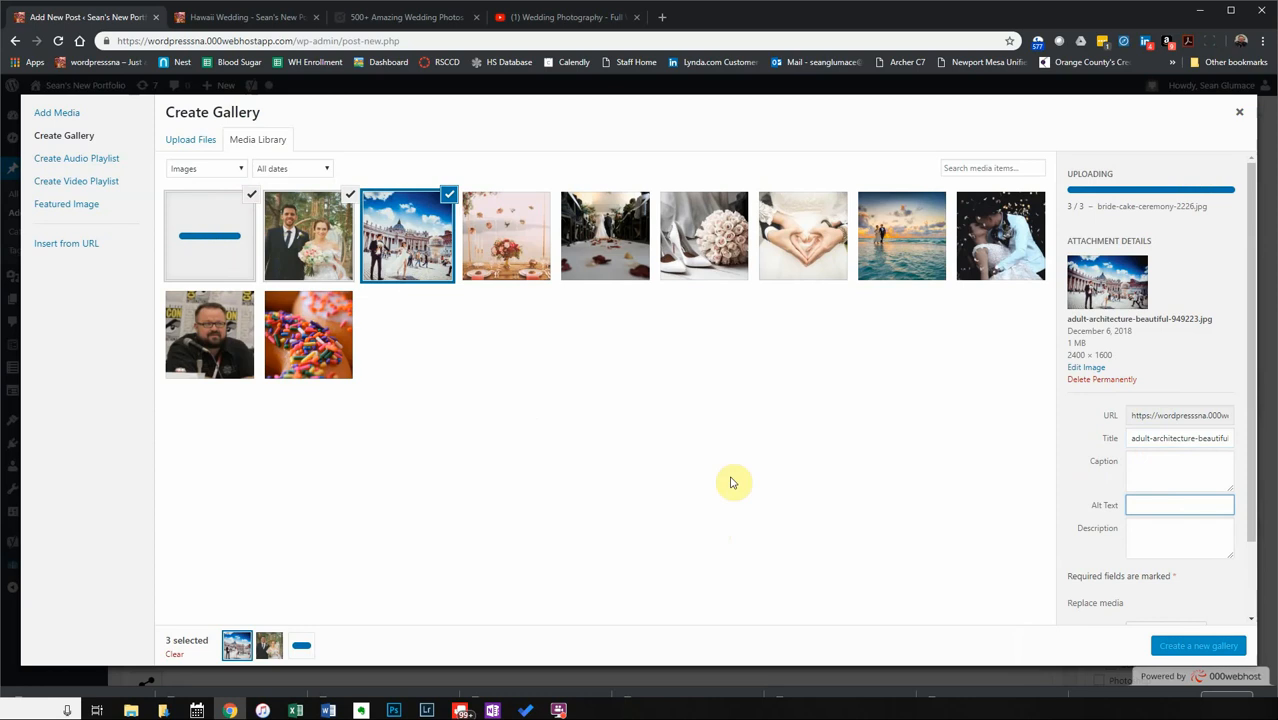
left_click(280, 252)
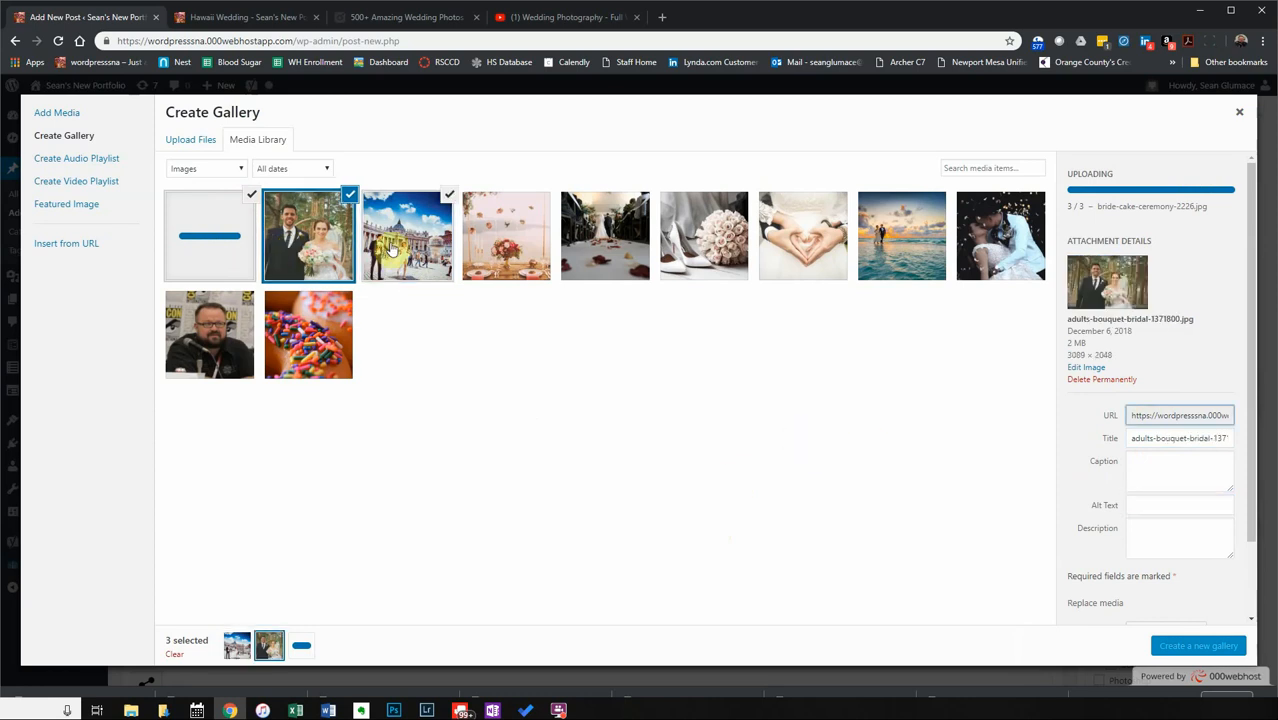
left_click(392, 250)
left_click(312, 252)
left_click(395, 255)
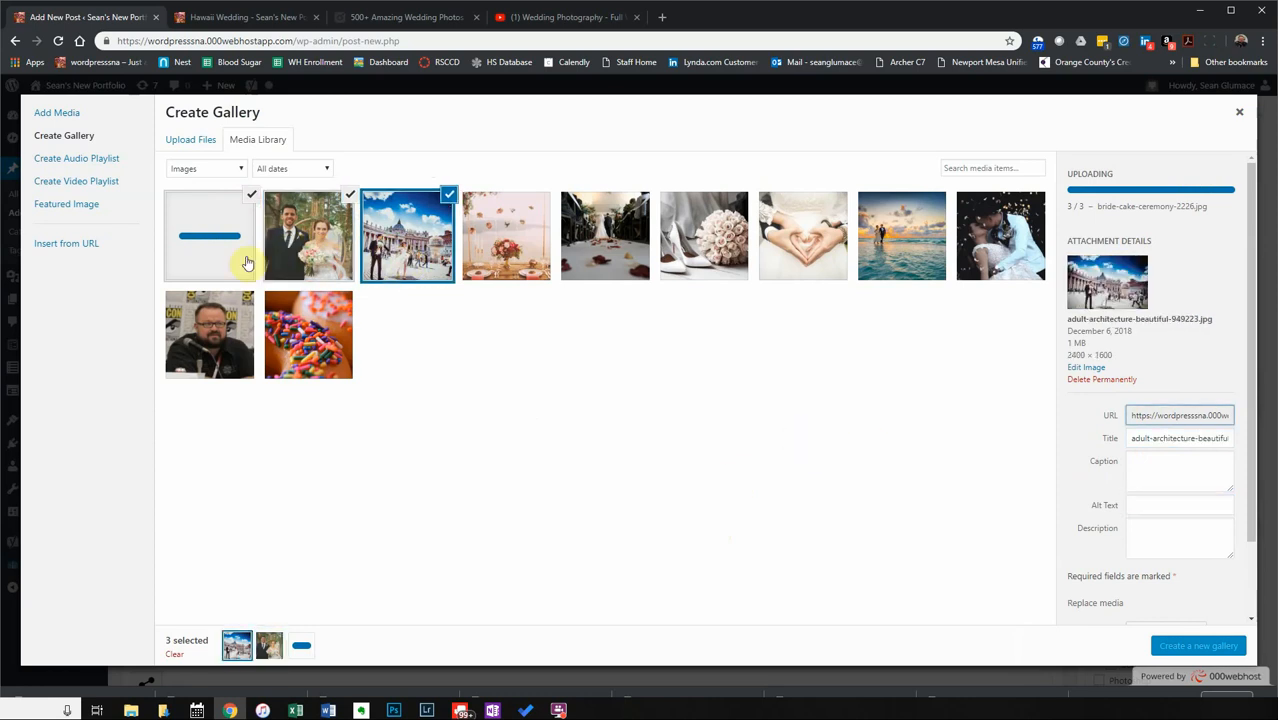
left_click(307, 262)
left_click(390, 255)
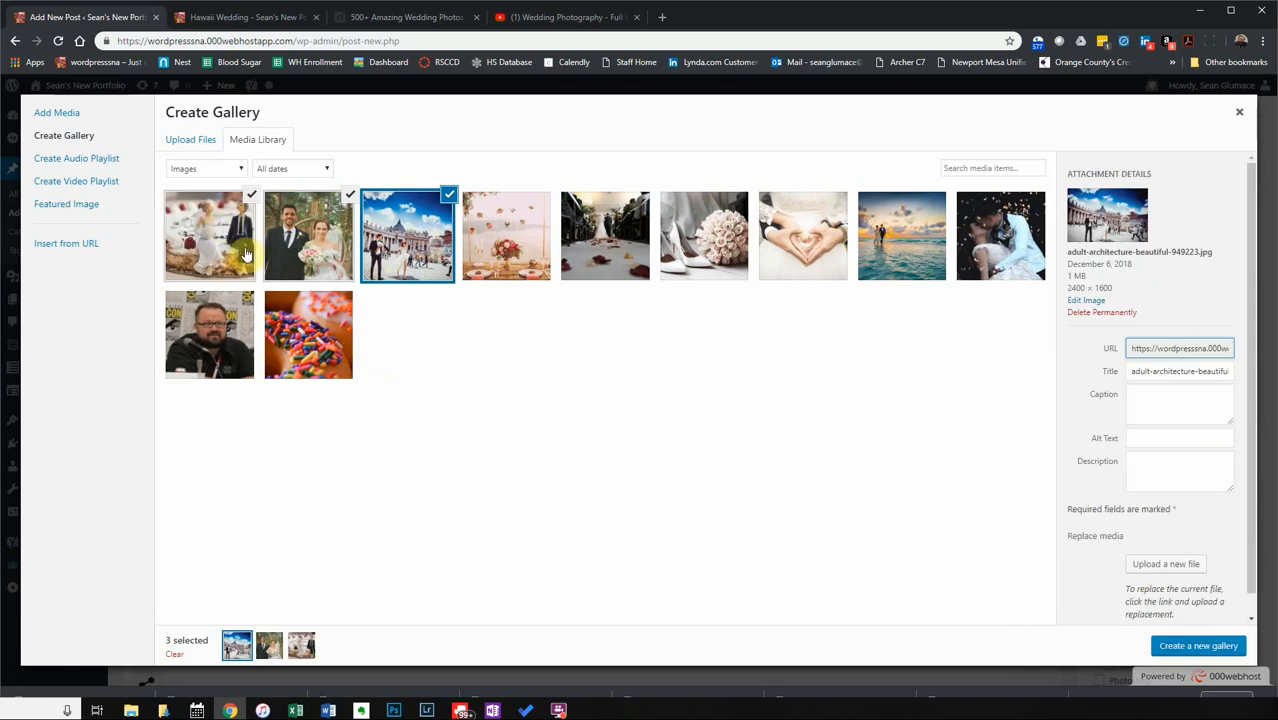
Insert a gallery with Media File links, Random Order, Thumbnail size and Tiled Mosaic layout.
left_click(1224, 650)
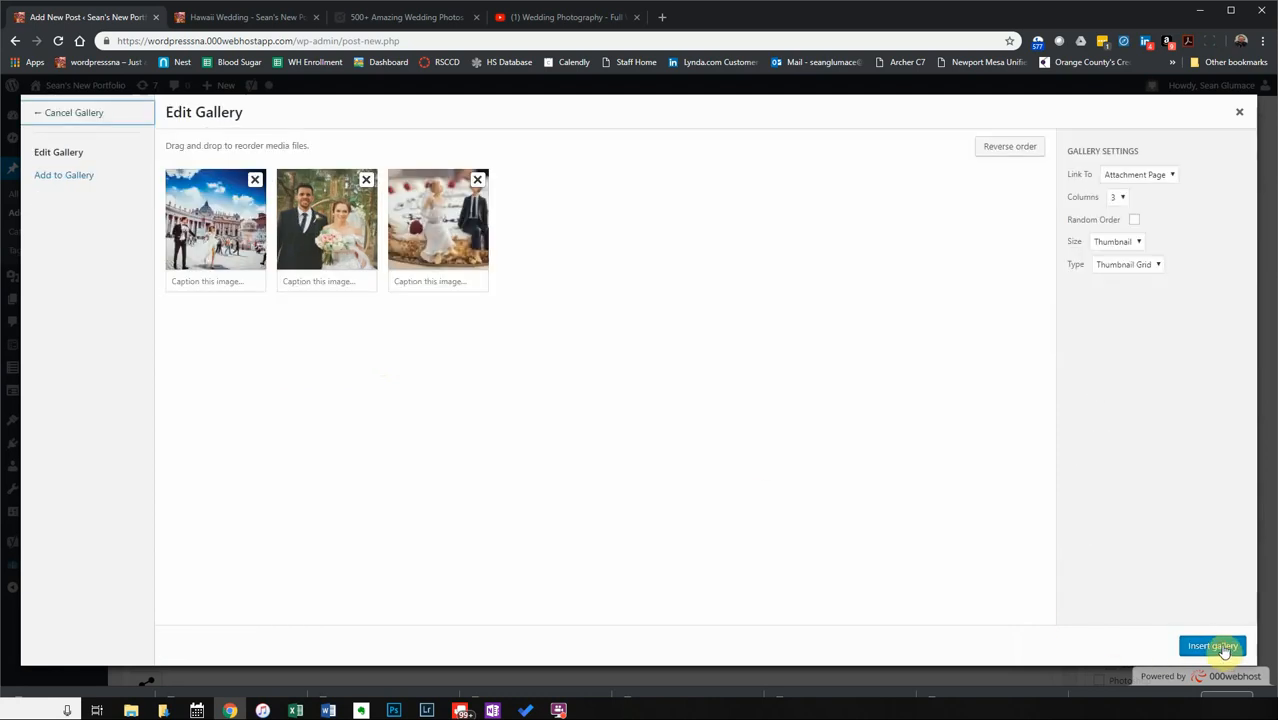
left_click(1160, 178)
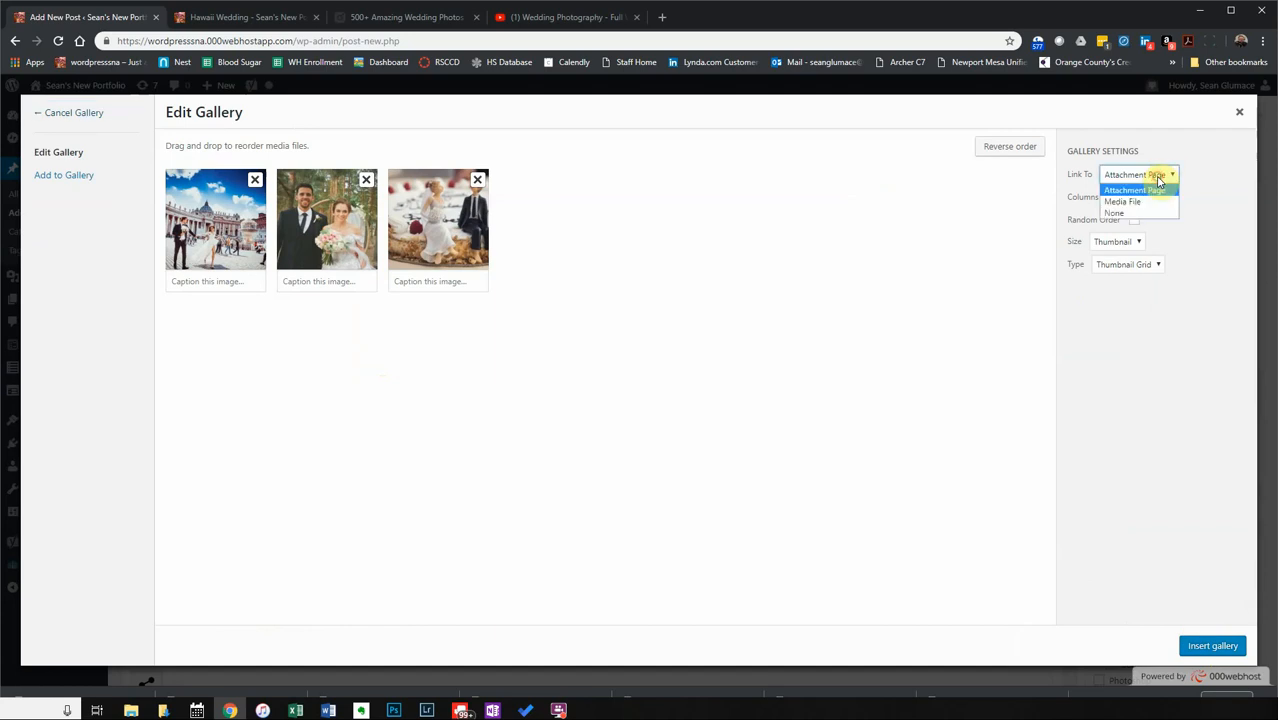
left_click(1146, 200)
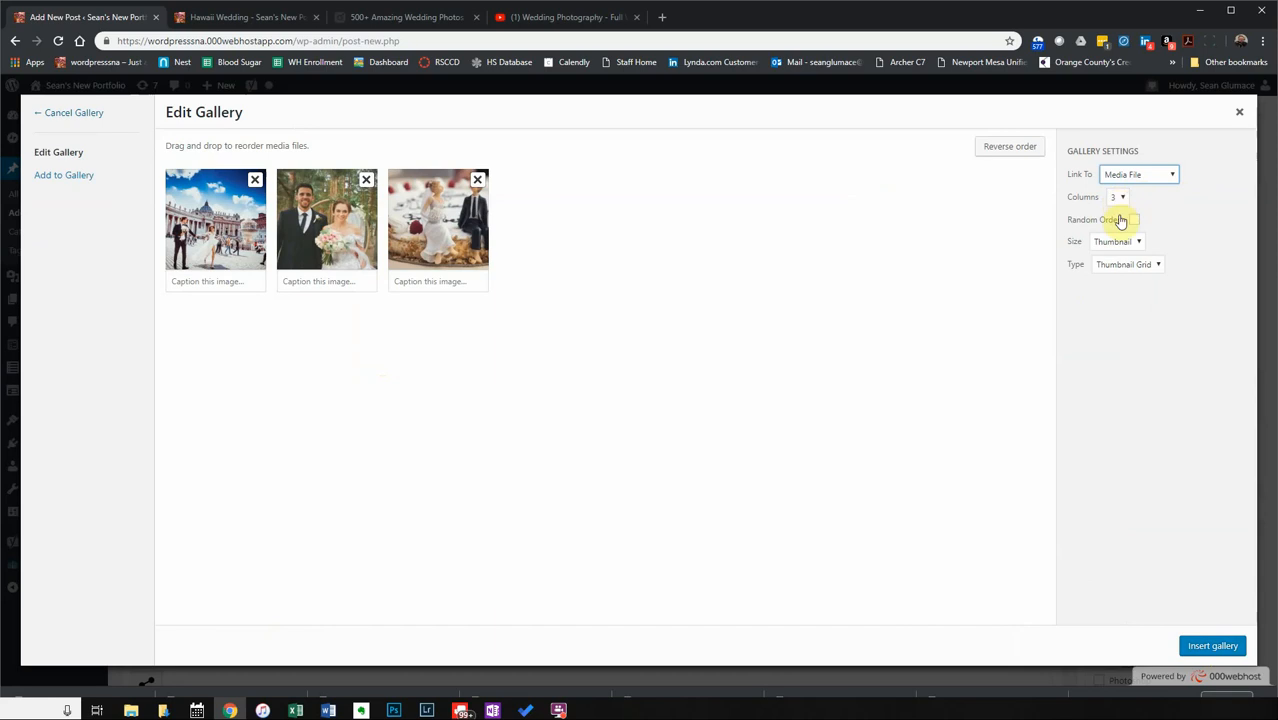
left_click(1134, 220)
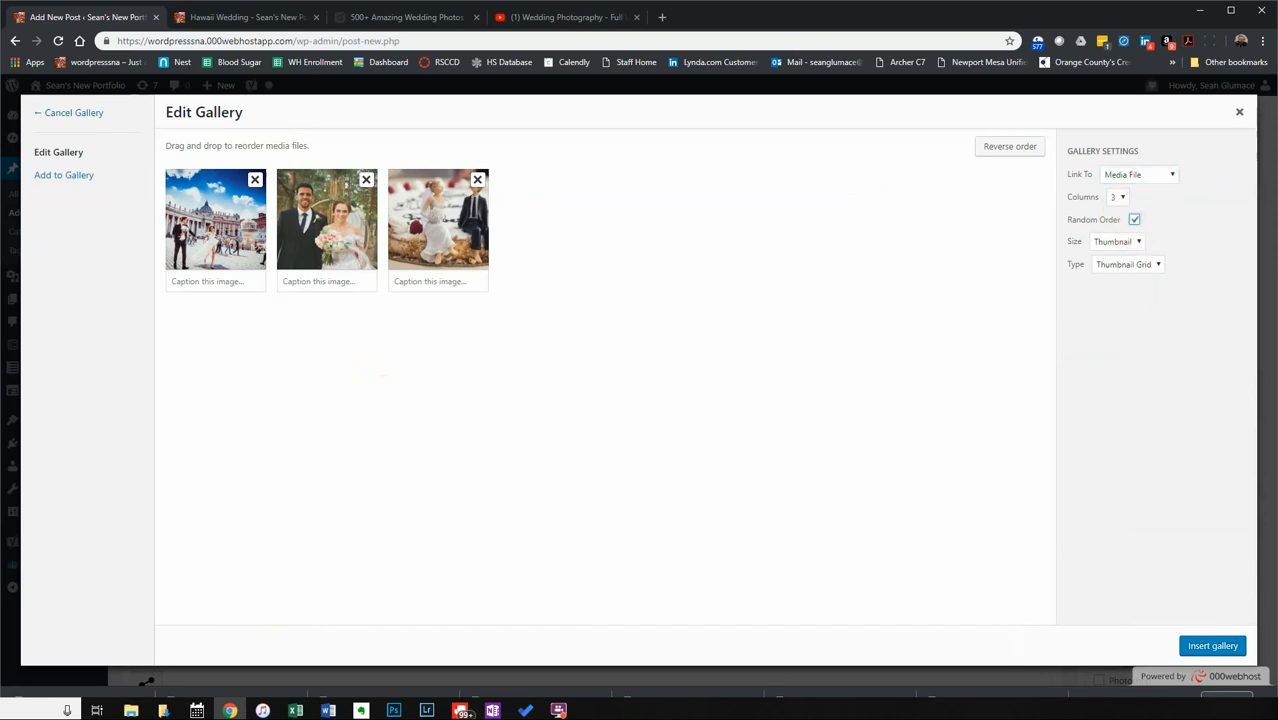
left_click(1117, 245)
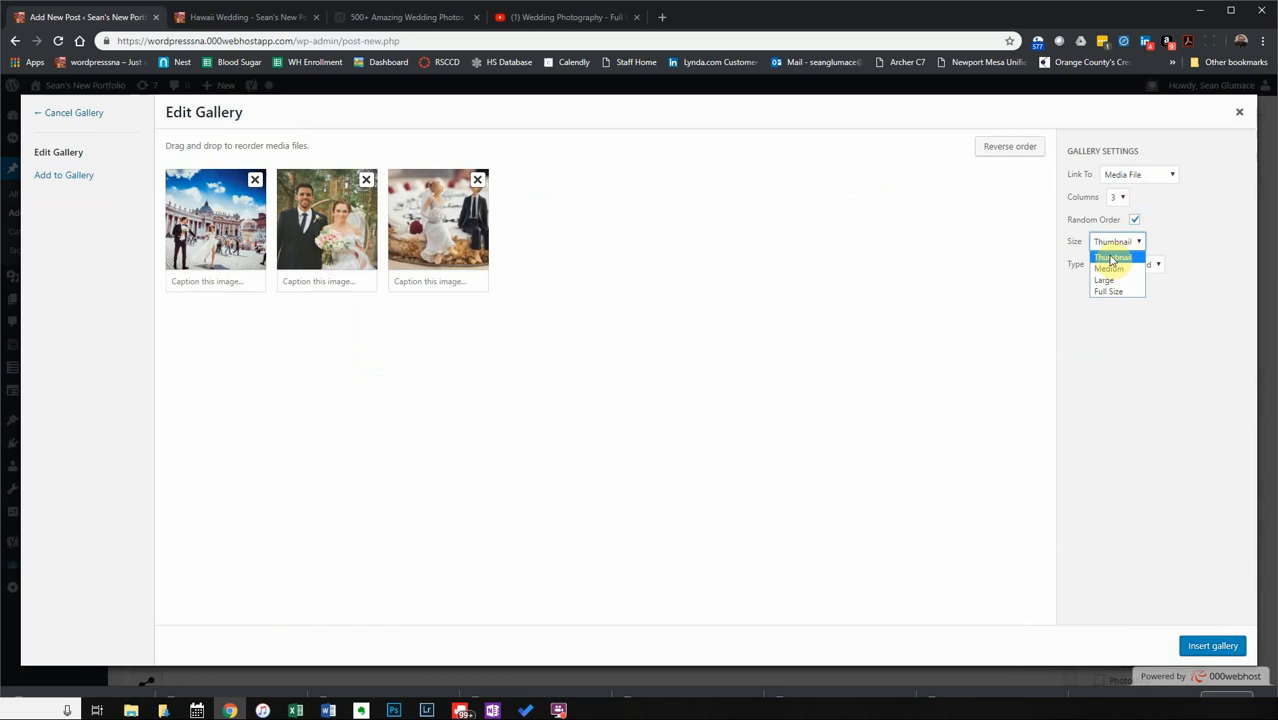
left_click(1110, 256)
left_click(1113, 268)
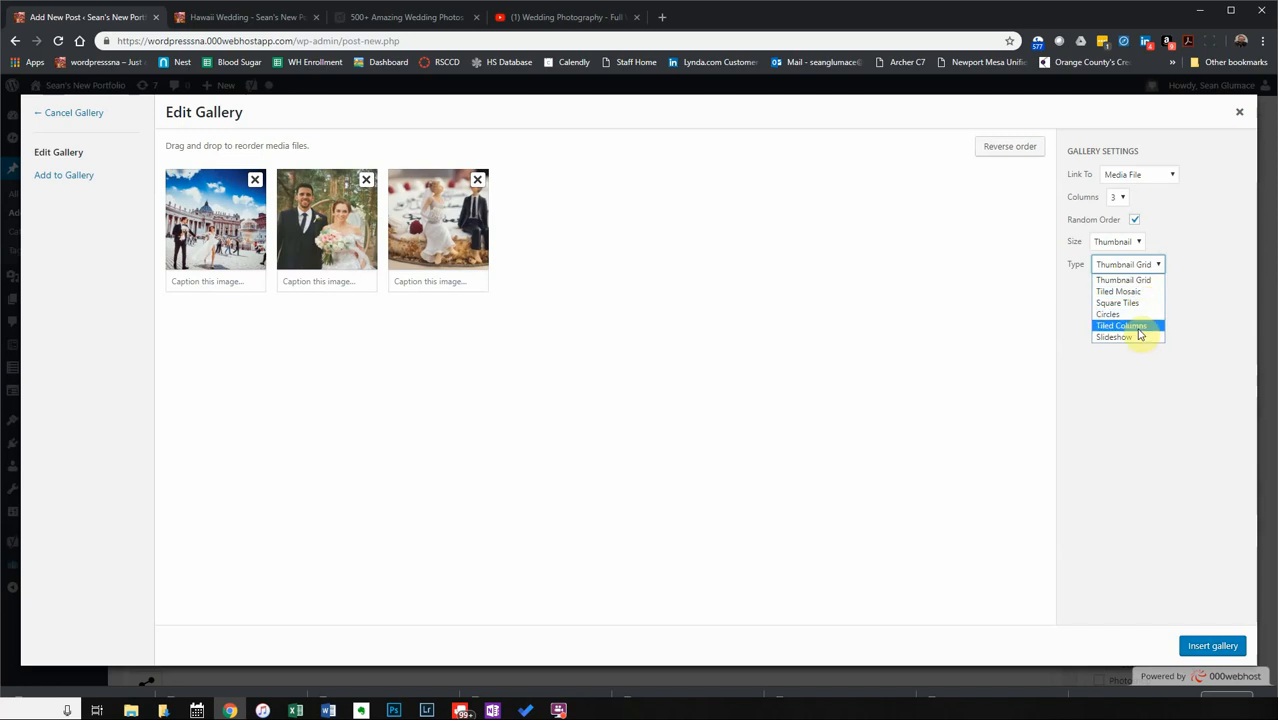
left_click(1143, 292)
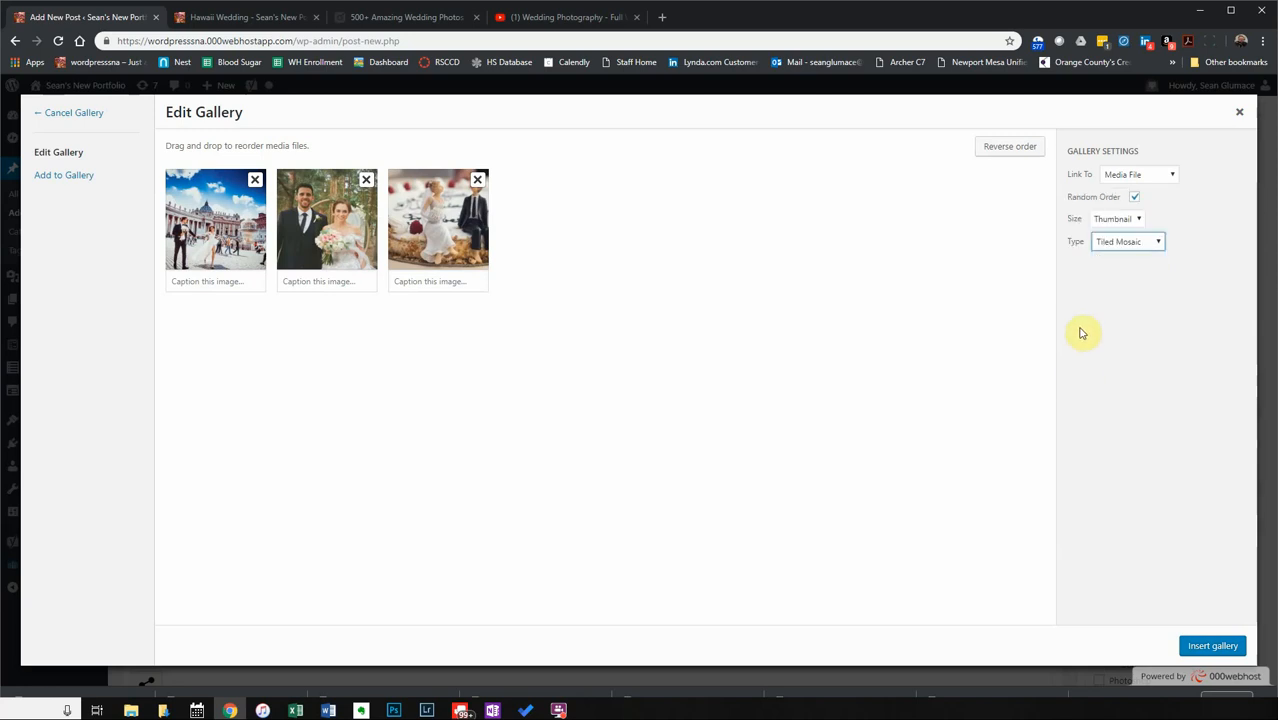
left_click(1212, 645)
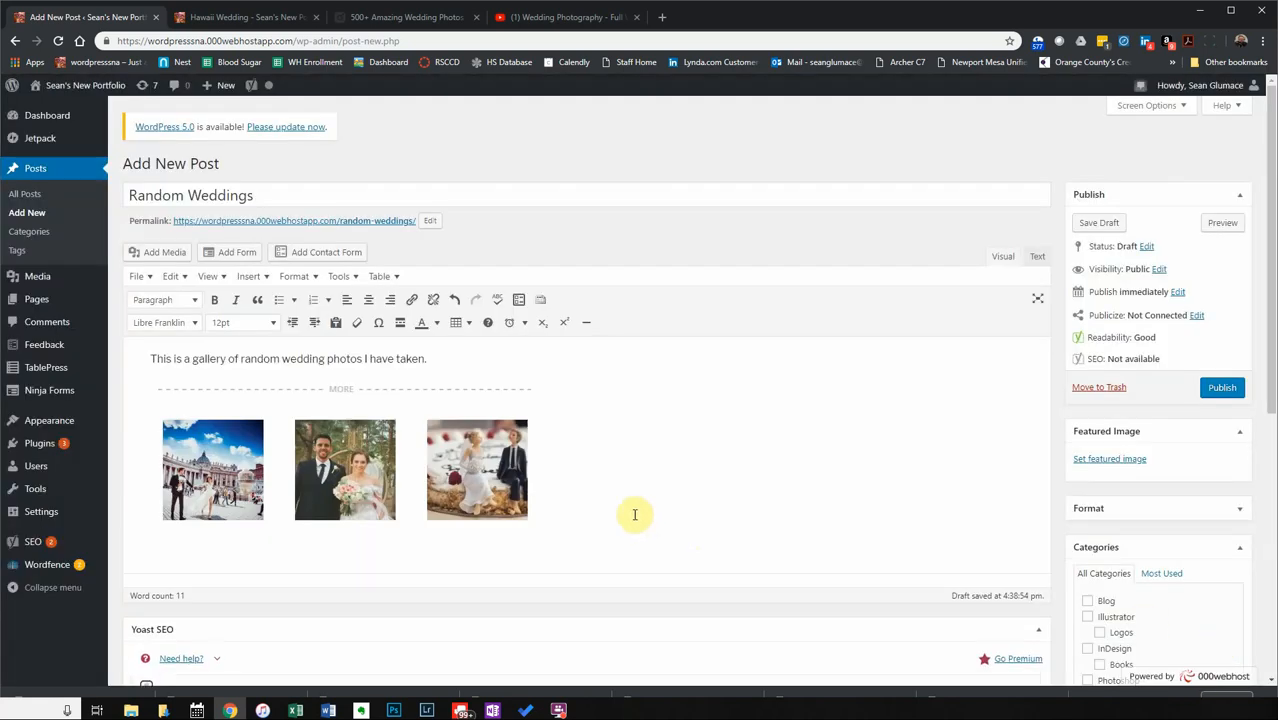
Fill the Yoast meta description with the post's intro sentence.
scroll(605, 542, "down", 3)
scroll(605, 545, "up", 3)
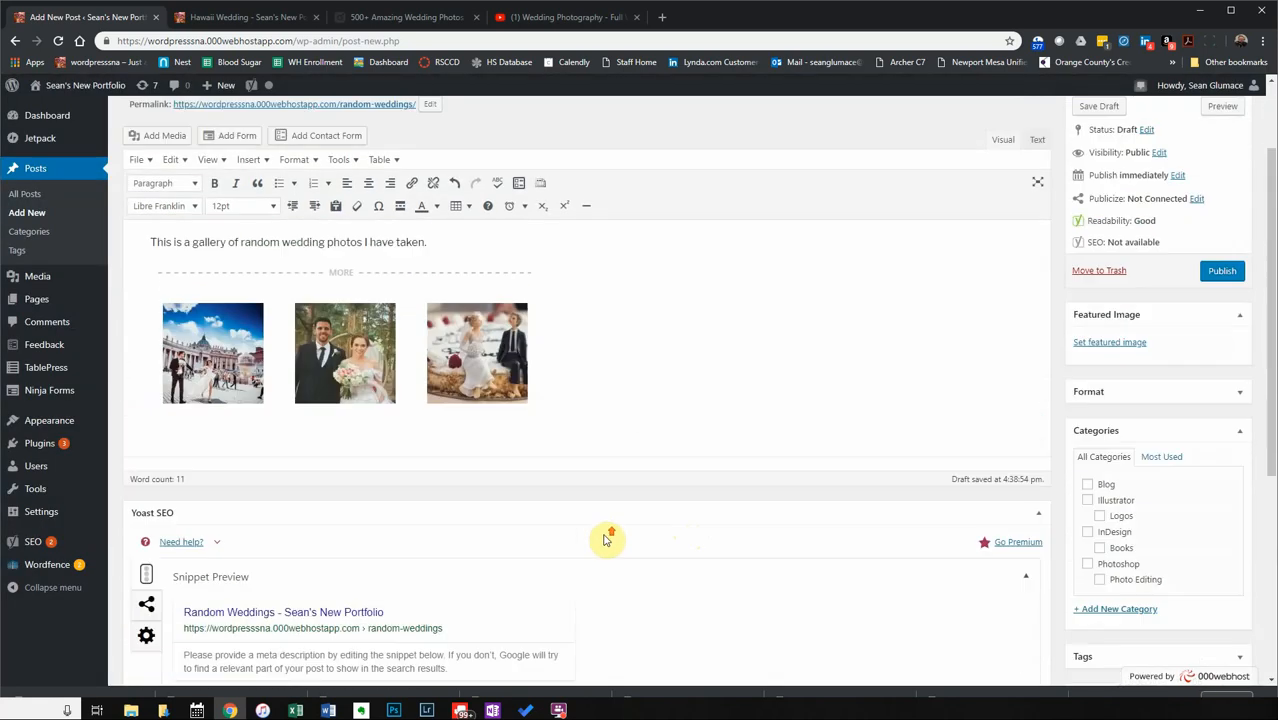
left_click_drag(432, 359, 87, 362)
key("ctrl+c")
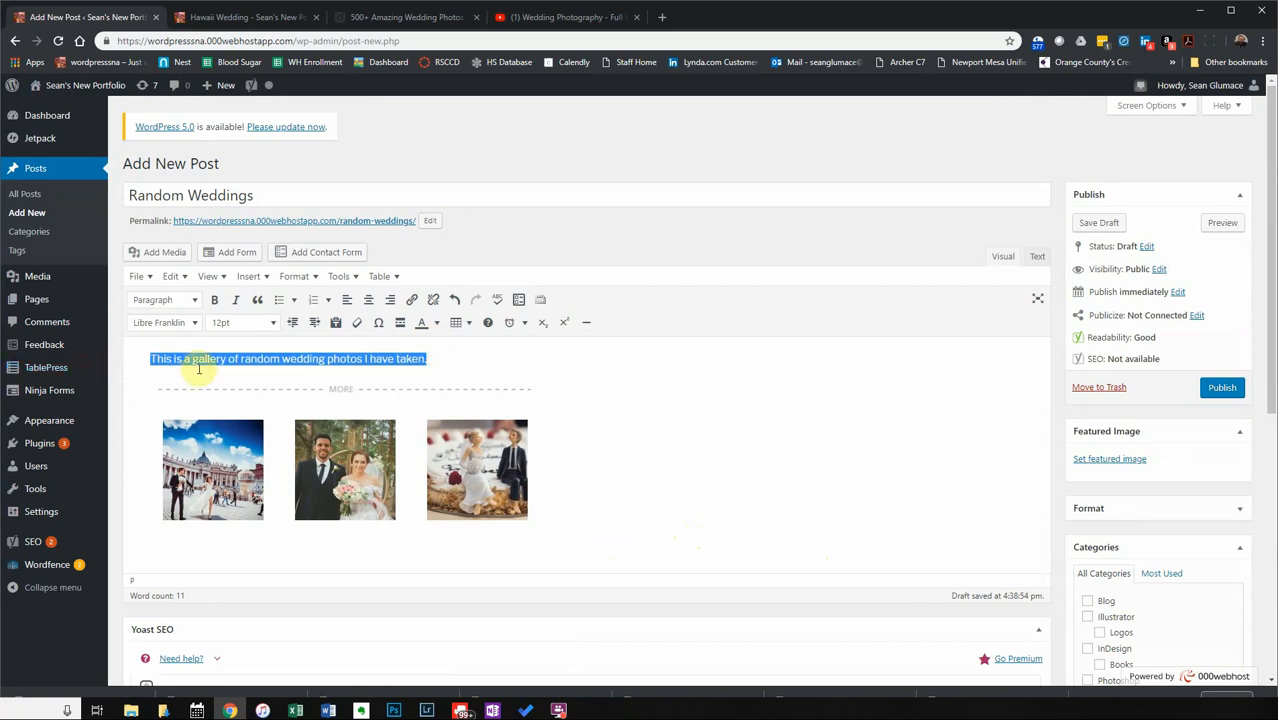
scroll(380, 458, "down", 3)
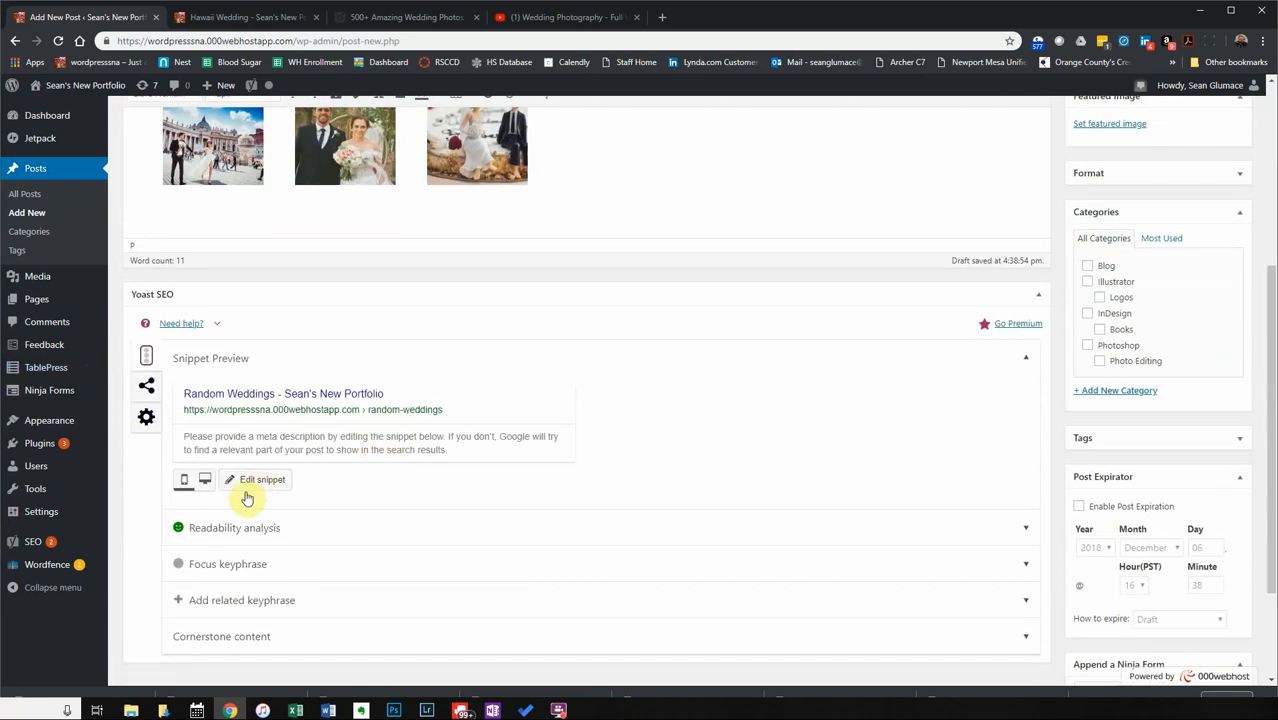
left_click(322, 442)
scroll(481, 459, "down", 2)
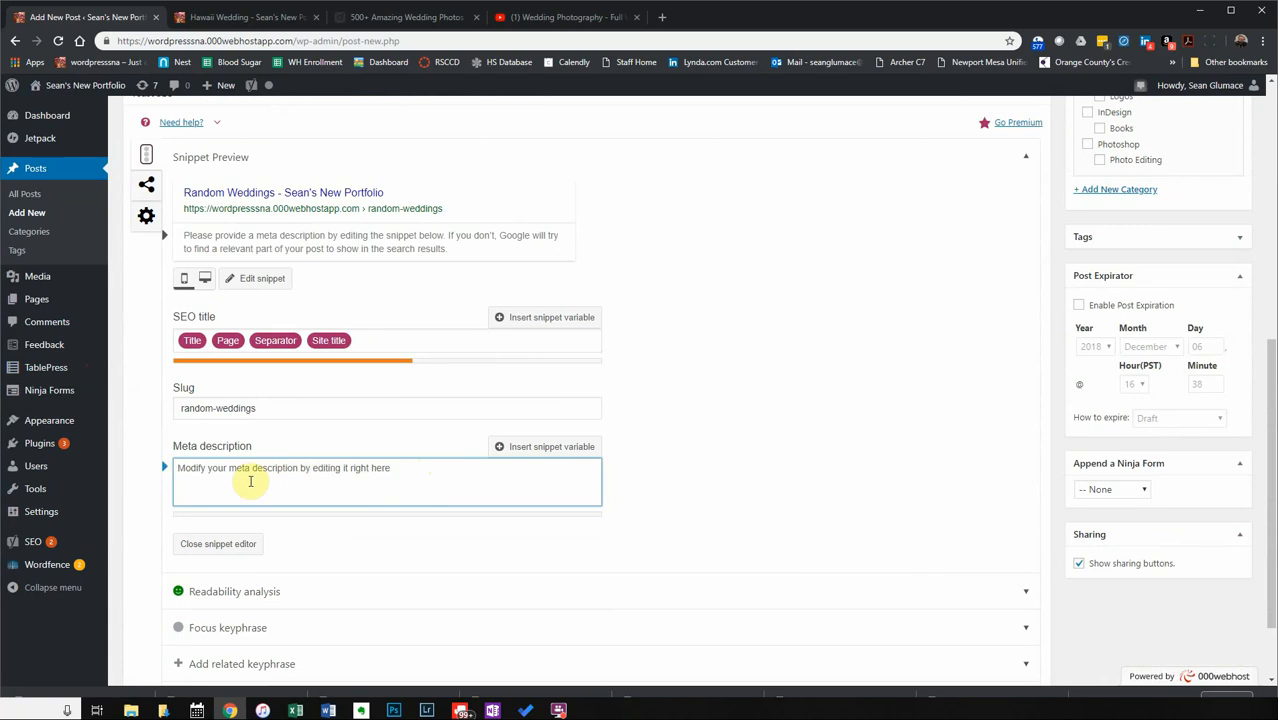
key("ctrl+v")
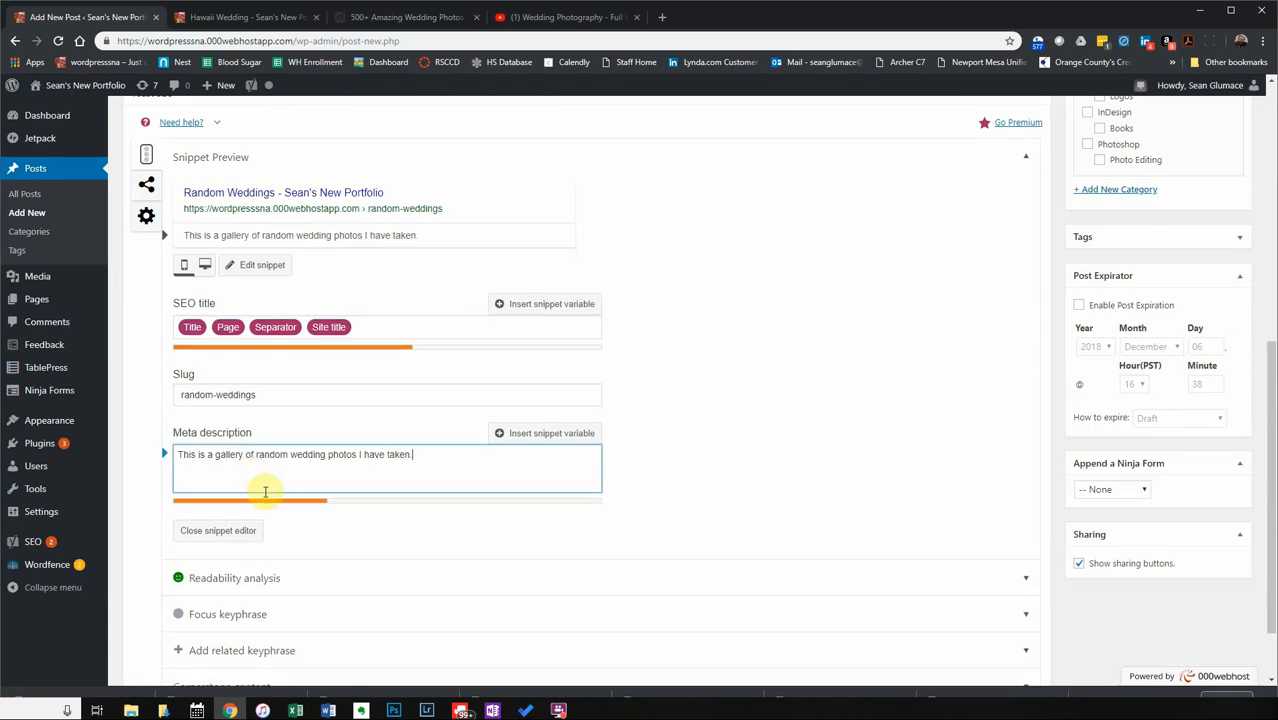
scroll(314, 614, "down", 1)
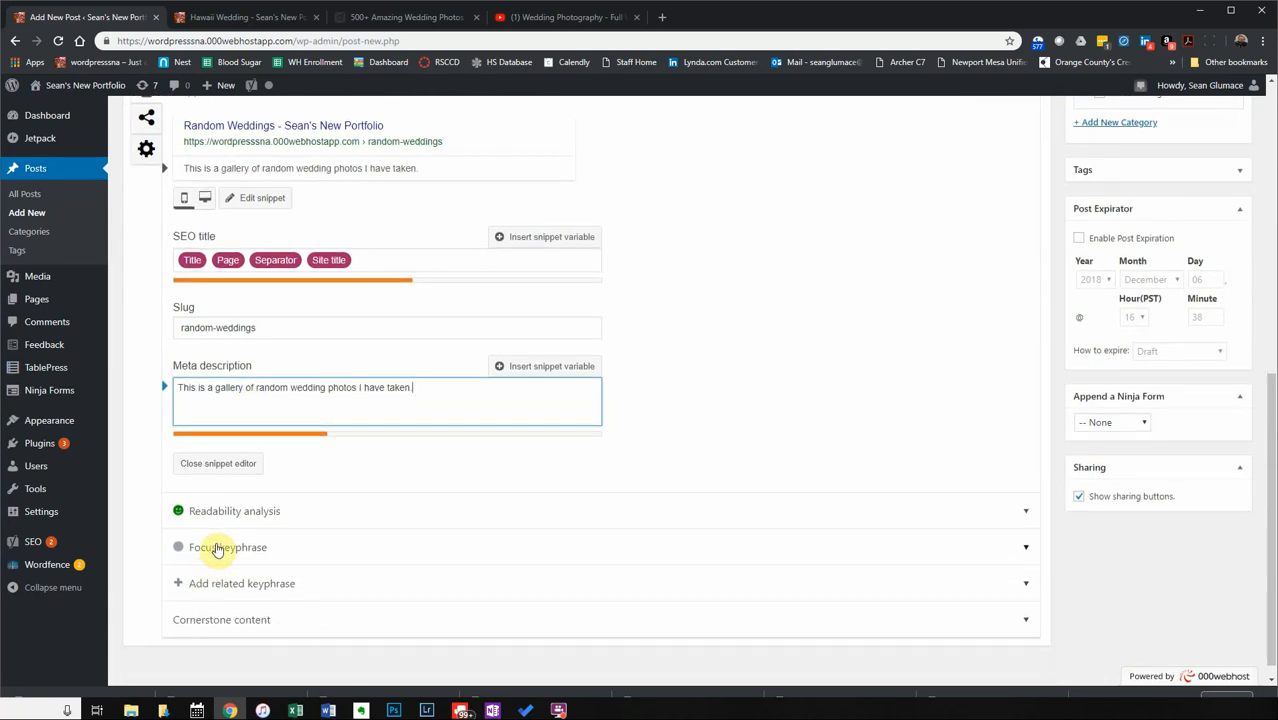
Set the Yoast focus keyphrase to 'random wedding photos'.
left_click(230, 546)
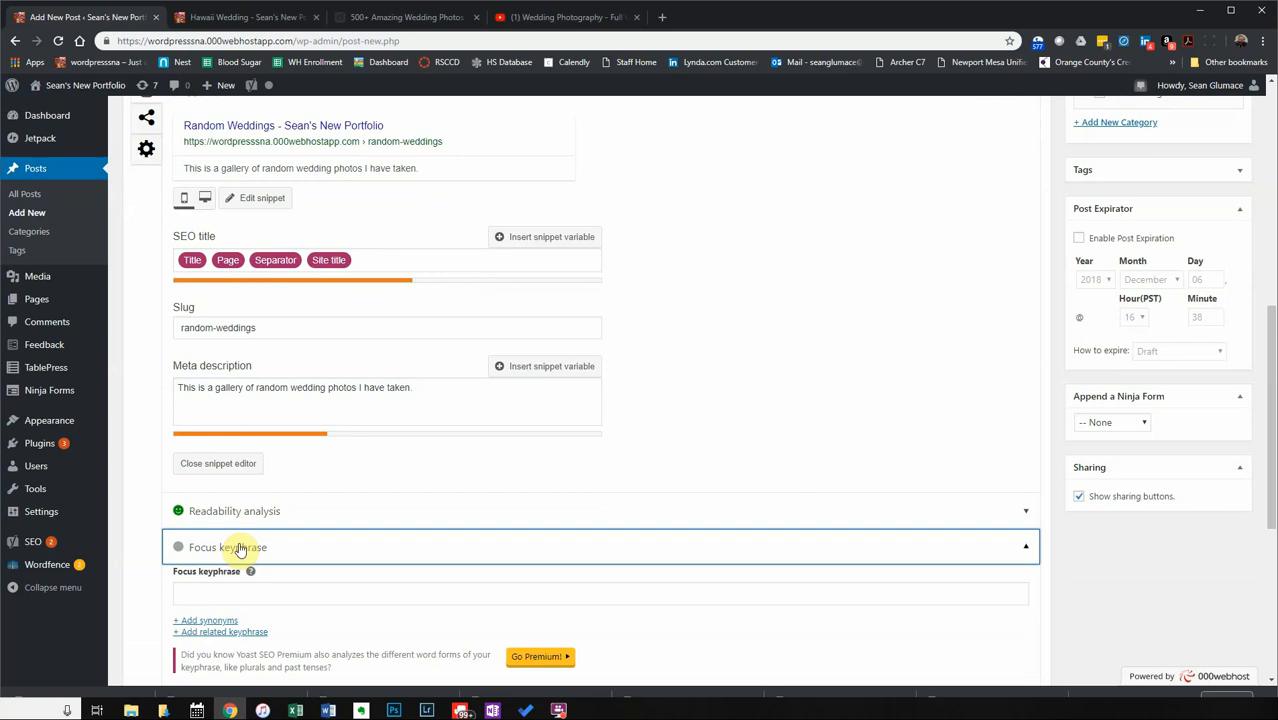
left_click(300, 591)
type("rand")
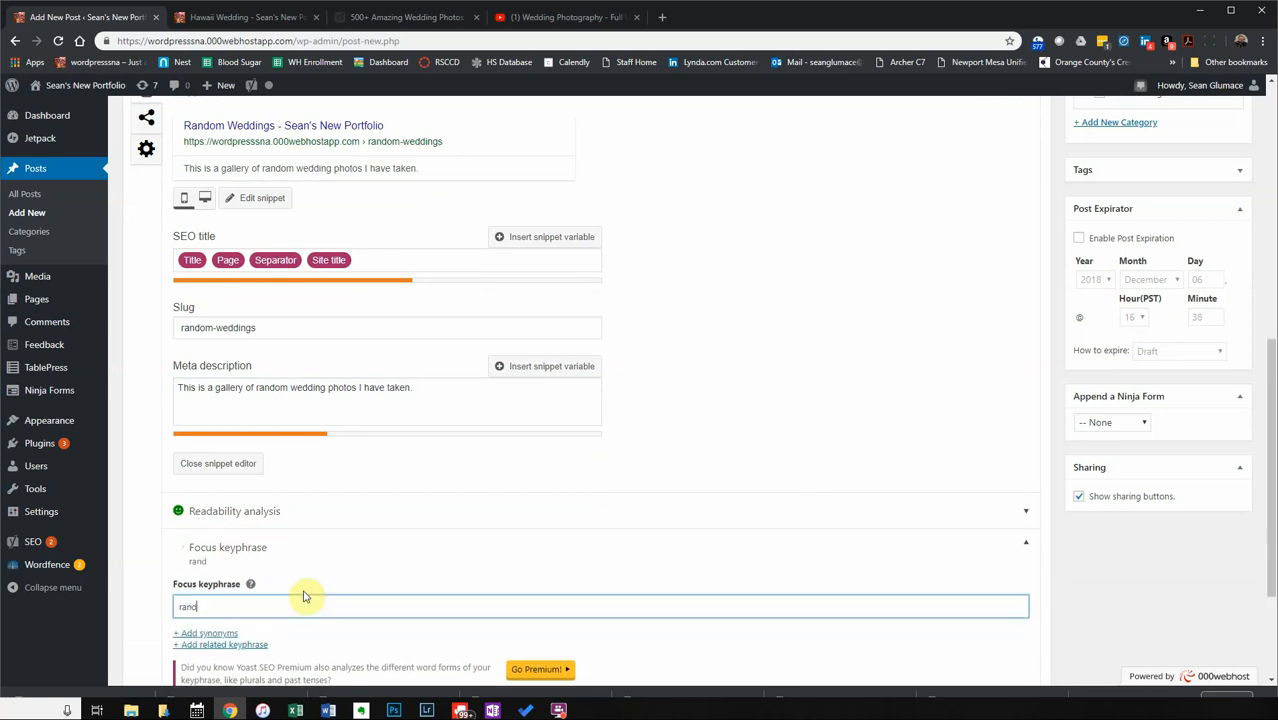
type("om wedding photos")
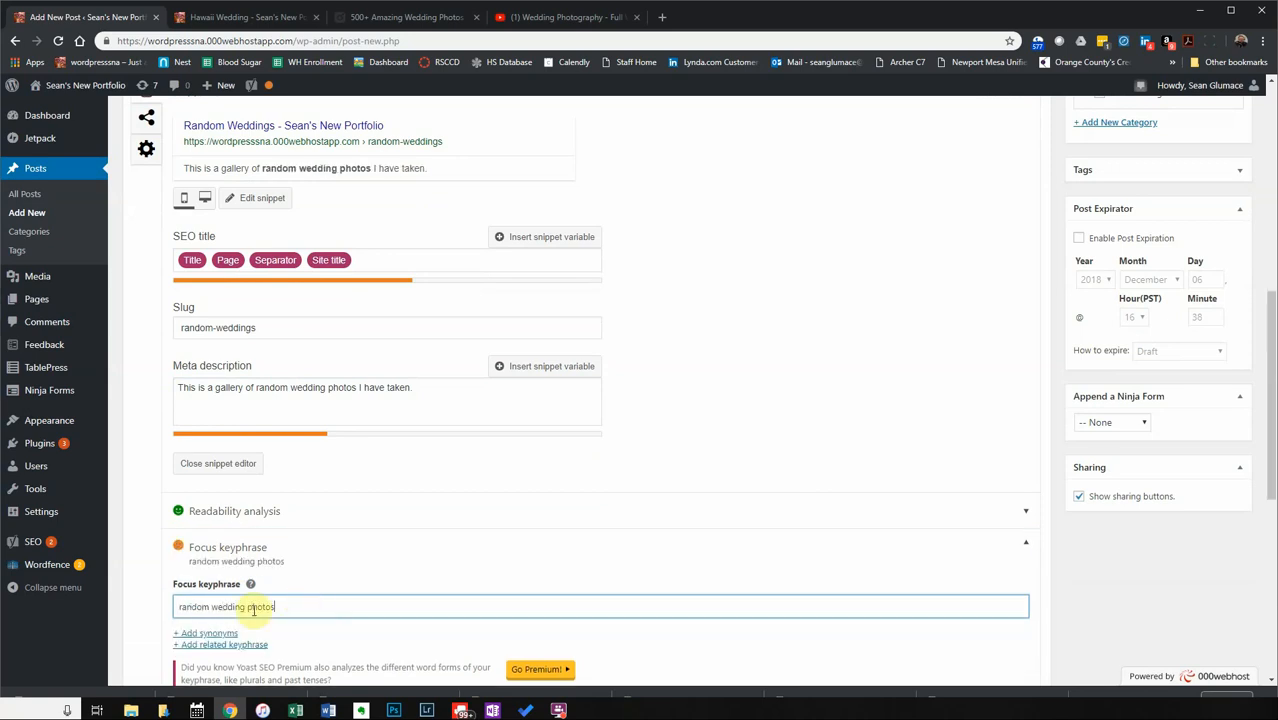
scroll(342, 625, "down", 5)
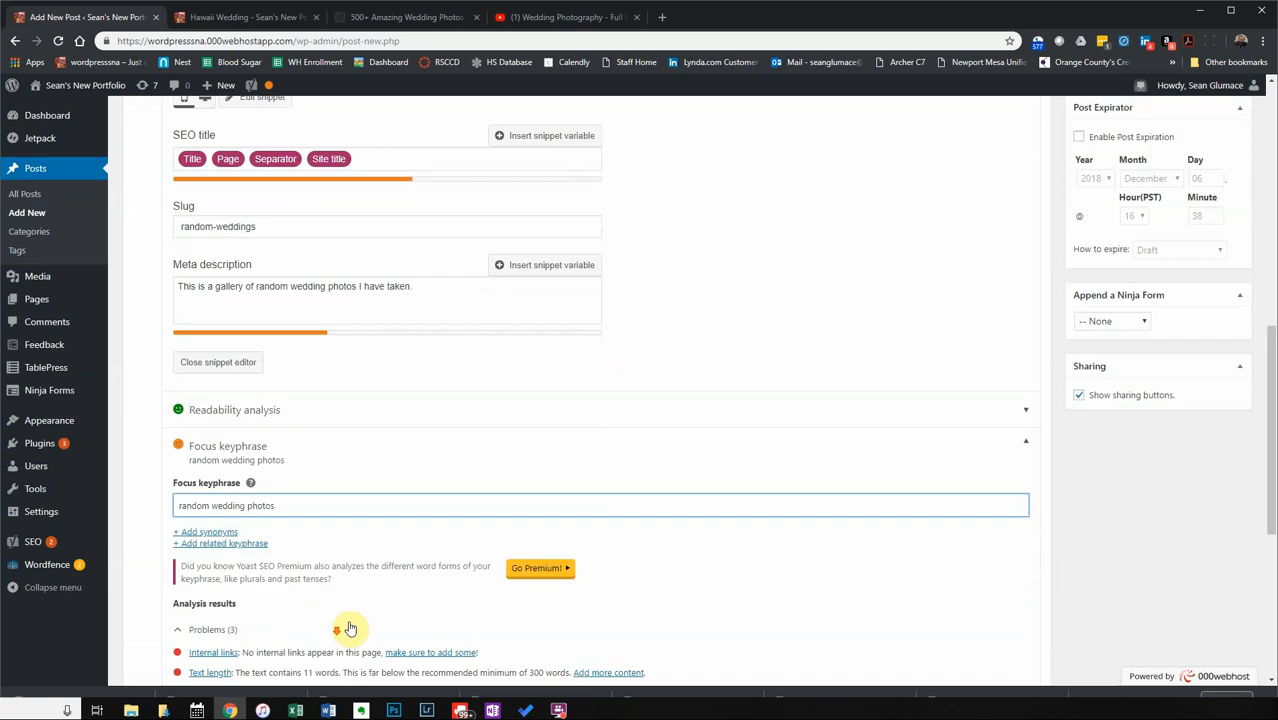
scroll(588, 535, "up", 7)
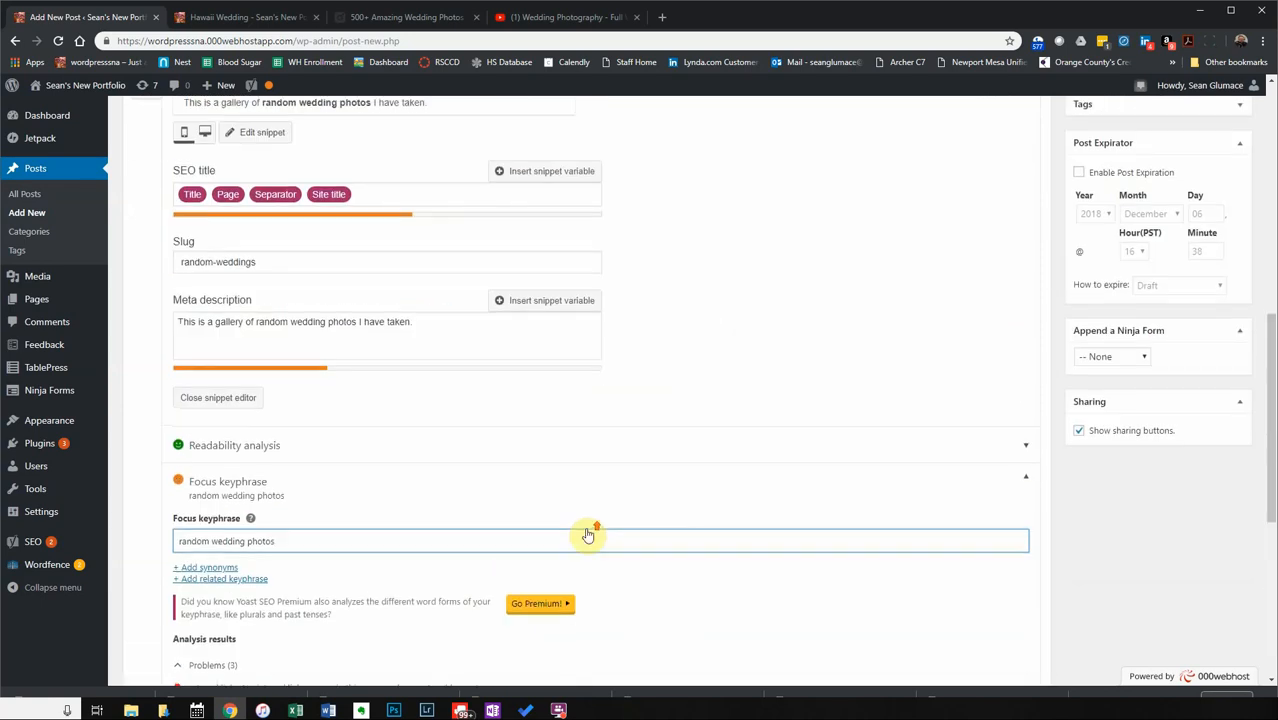
scroll(582, 537, "down", 8)
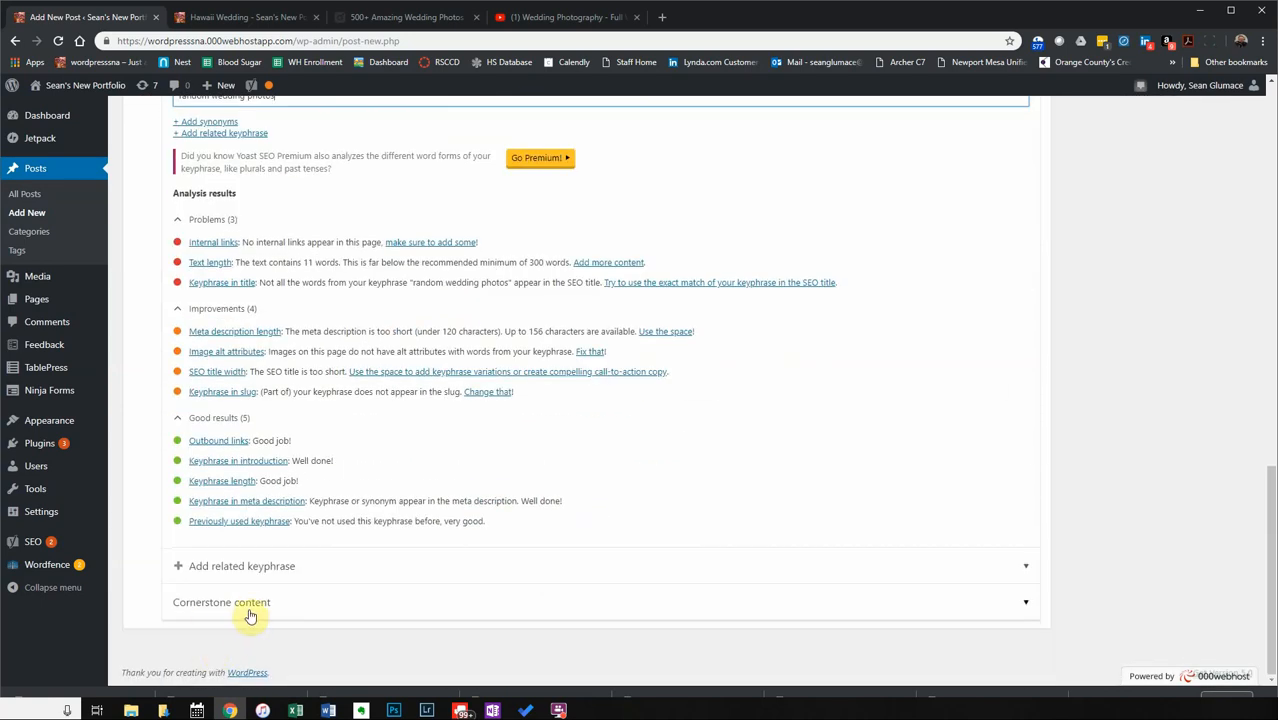
scroll(625, 522, "up", 3)
scroll(612, 527, "down", 3)
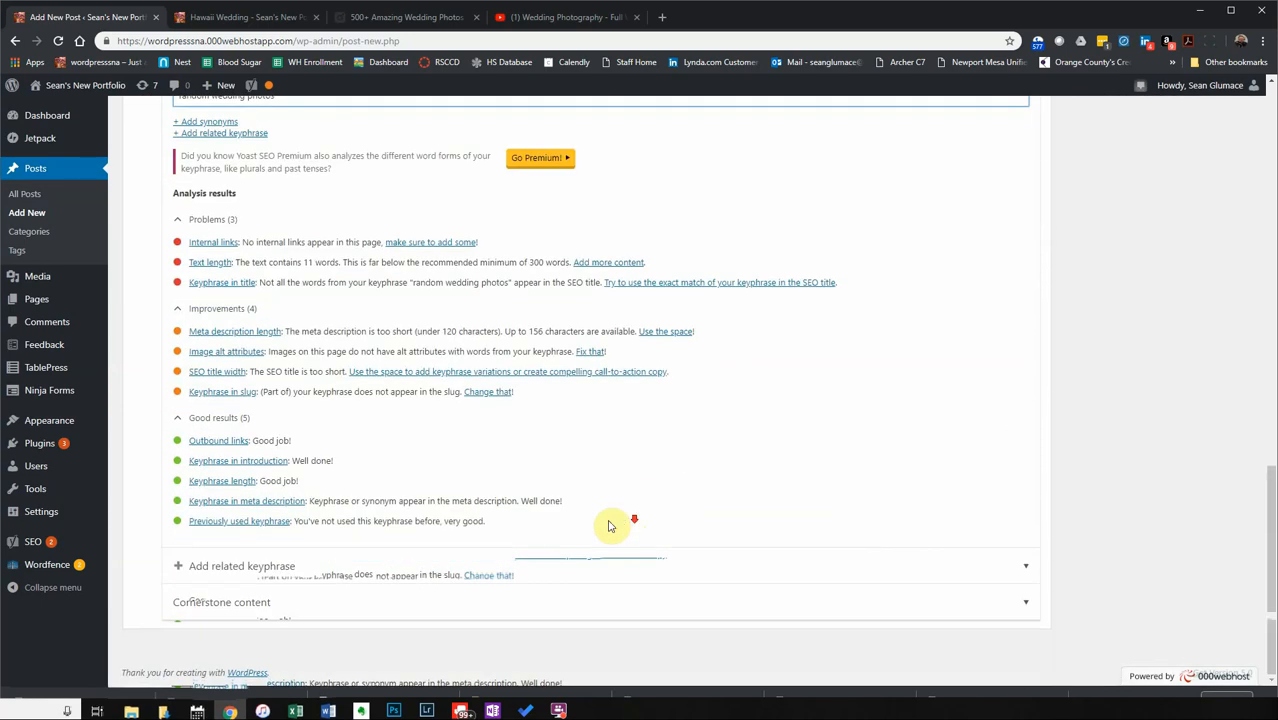
Expand Cornerstone content and review the SEO analysis results.
left_click(386, 601)
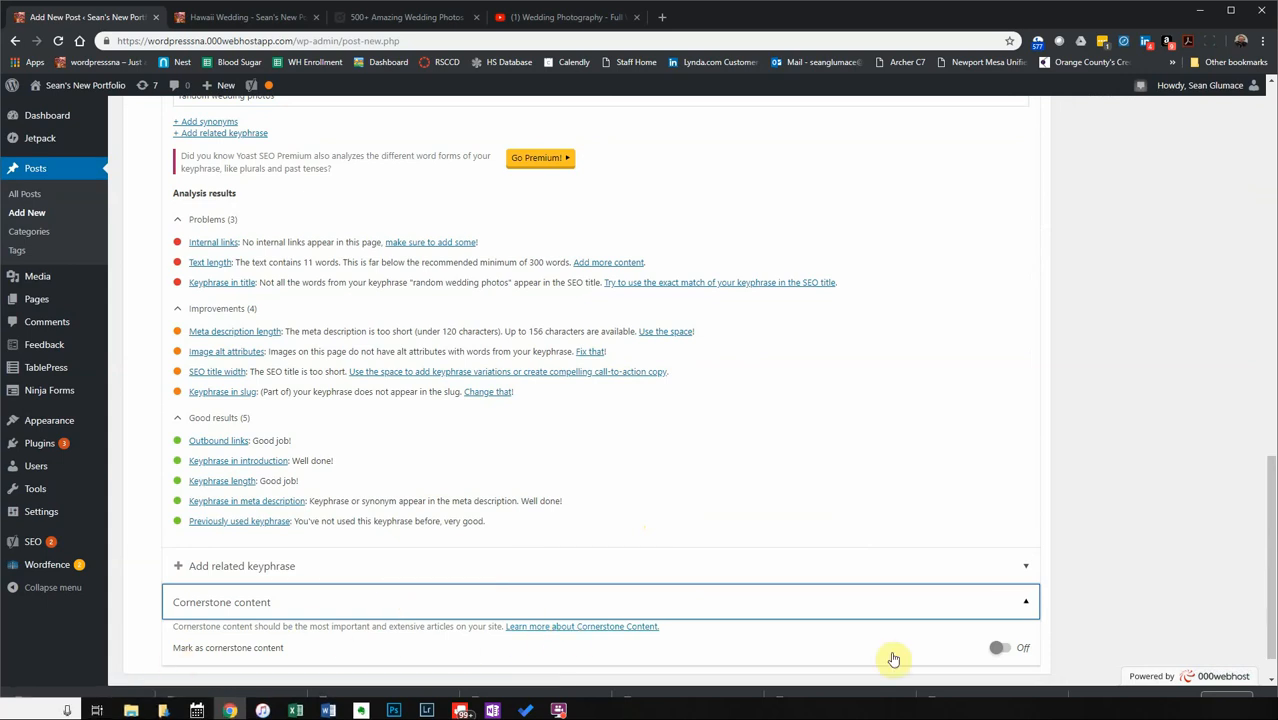
scroll(612, 551, "up", 15)
scroll(613, 580, "down", 4)
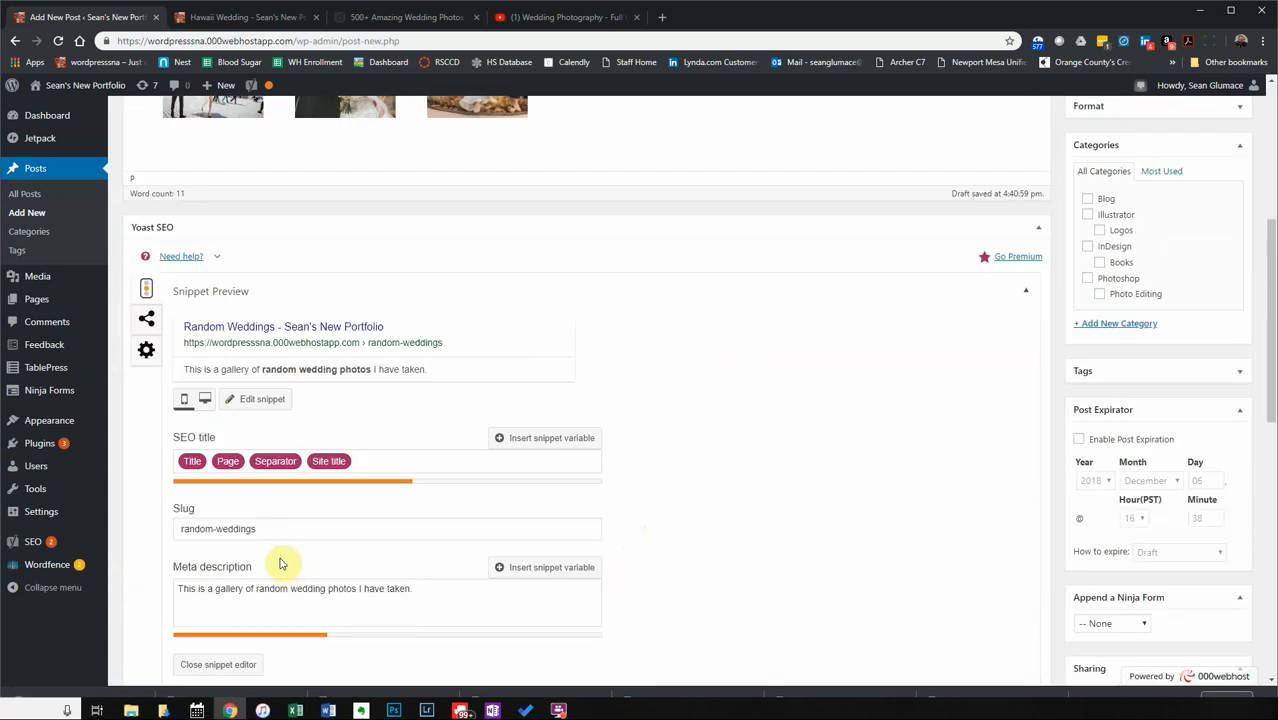
scroll(280, 568, "down", 2)
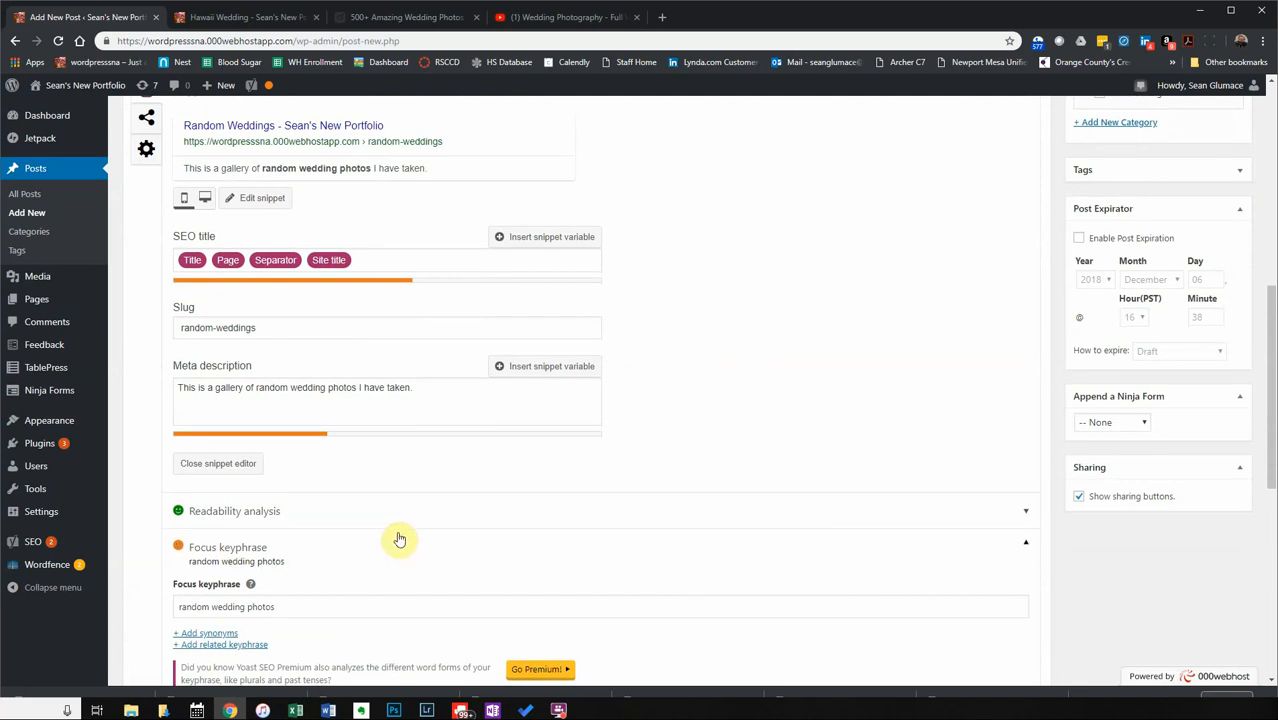
scroll(907, 457, "up", 6)
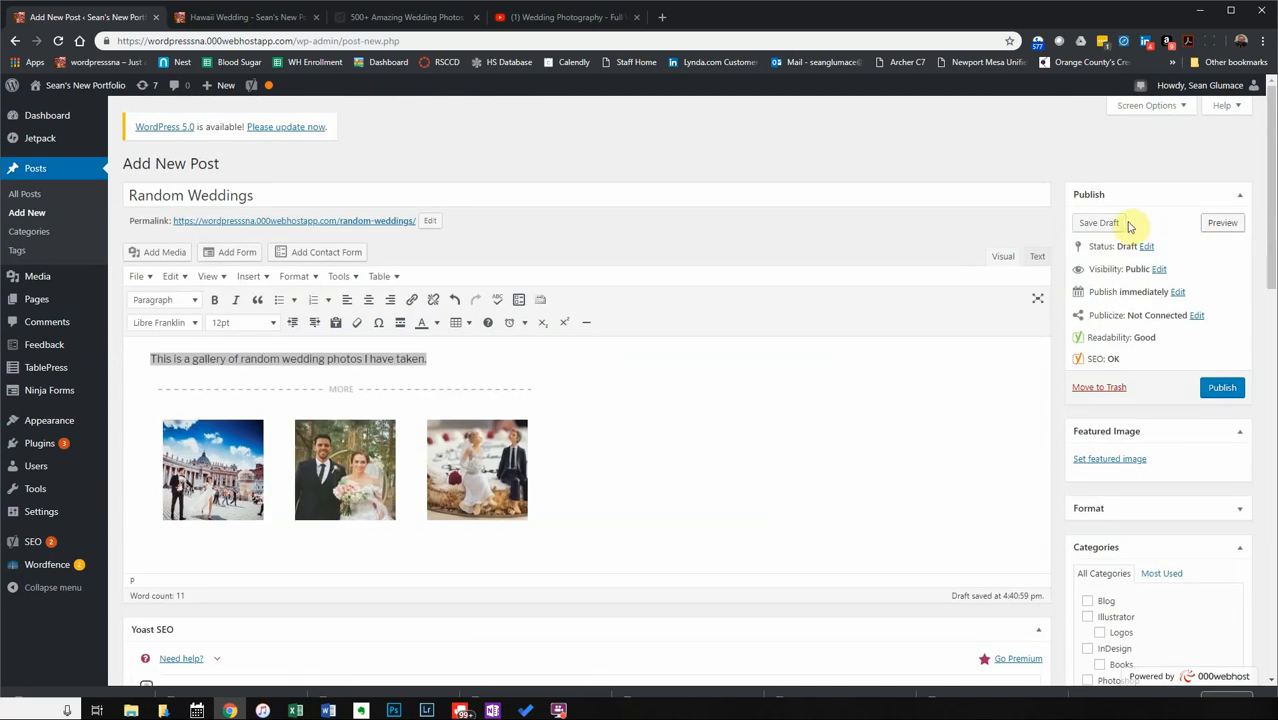
Choose the cake-topper bride and groom photo from the Media Library as the featured image.
left_click(1112, 462)
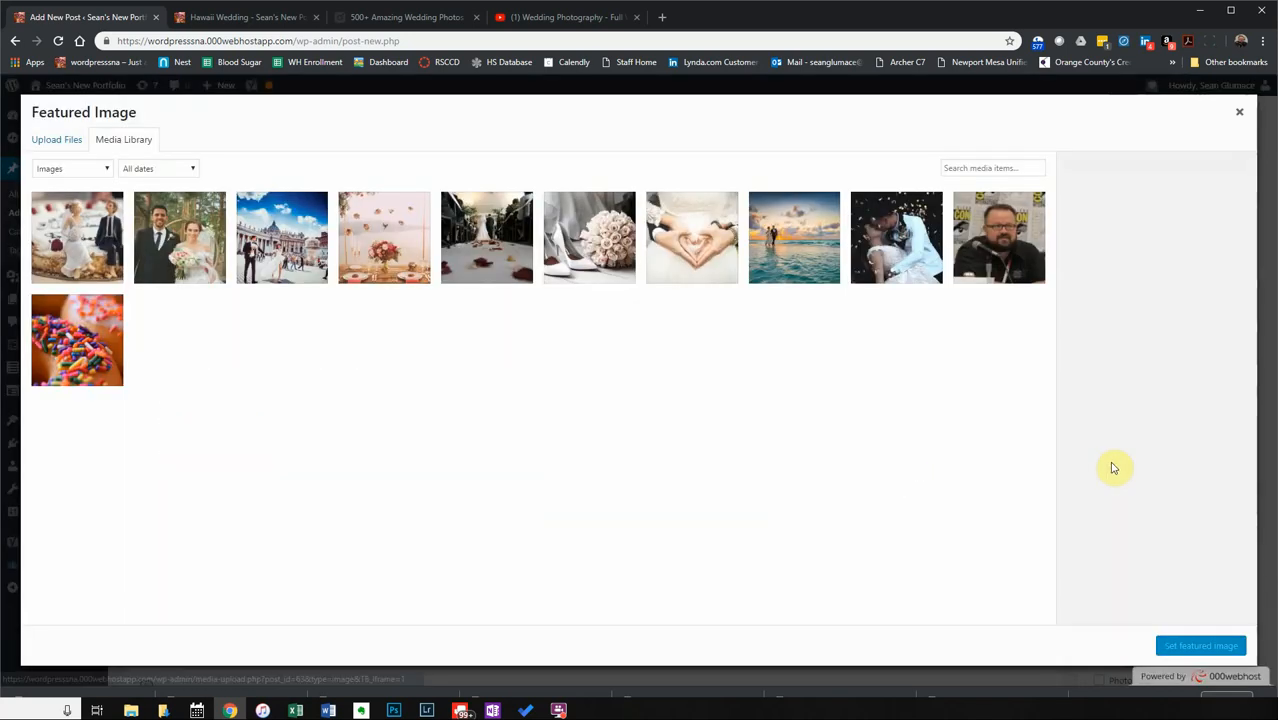
left_click(62, 254)
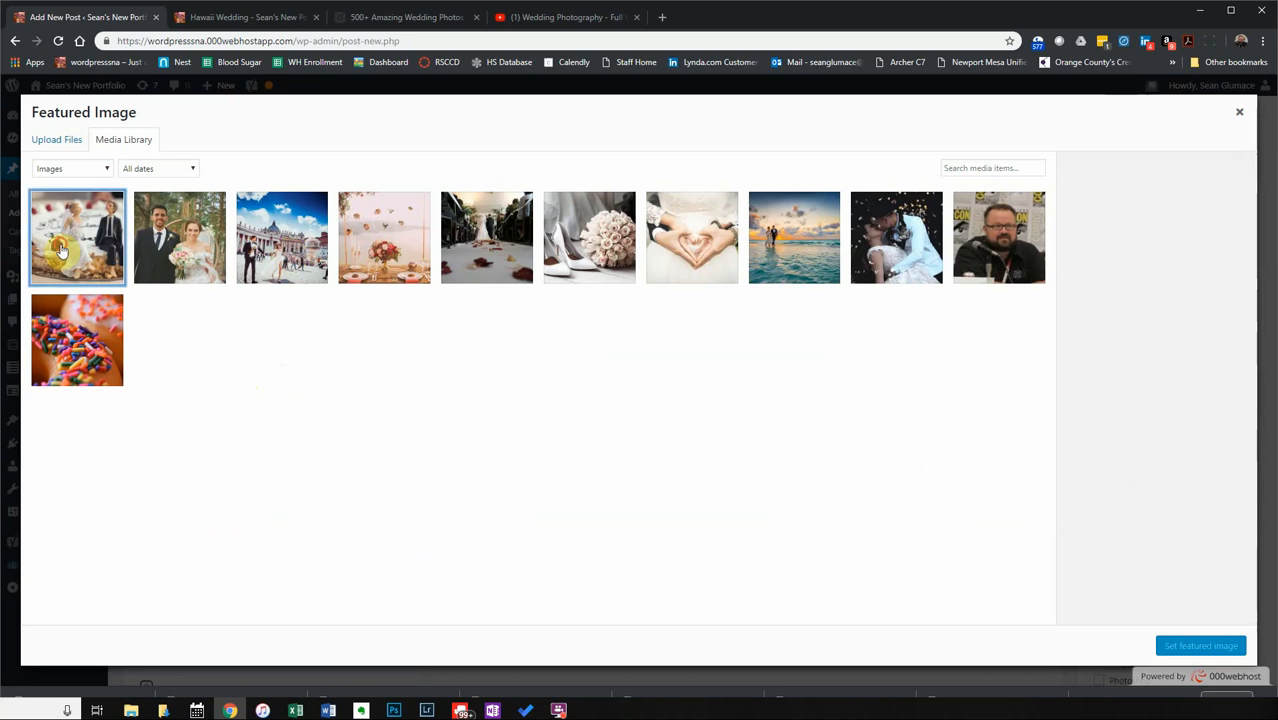
left_click(1218, 652)
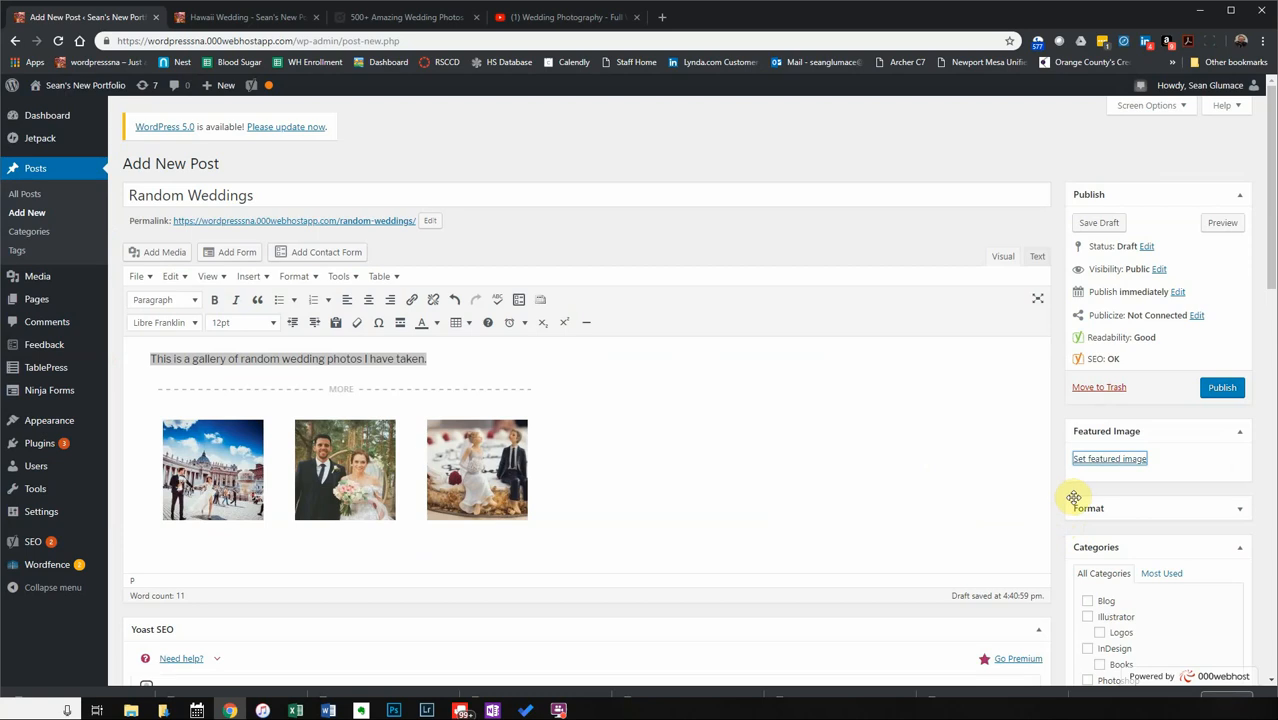
scroll(1070, 505, "down", 2)
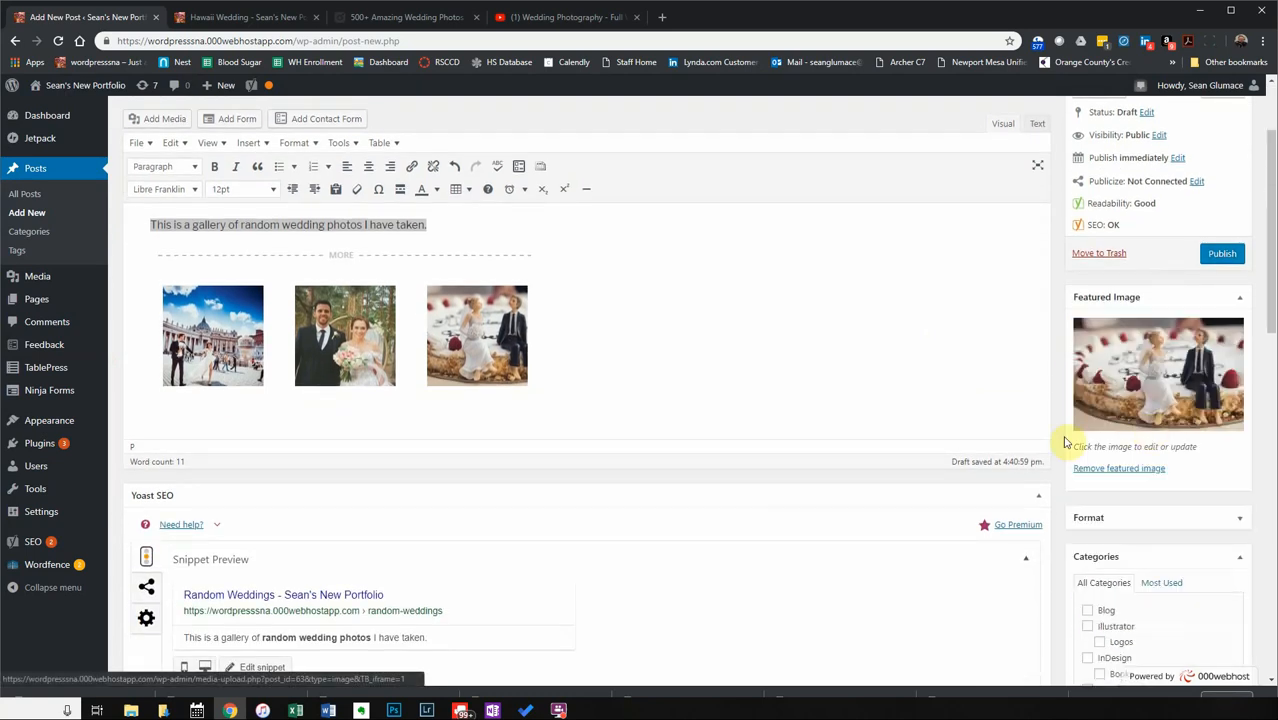
Tick the Photoshop and Photo Editing categories for the post.
scroll(1247, 494, "down", 3)
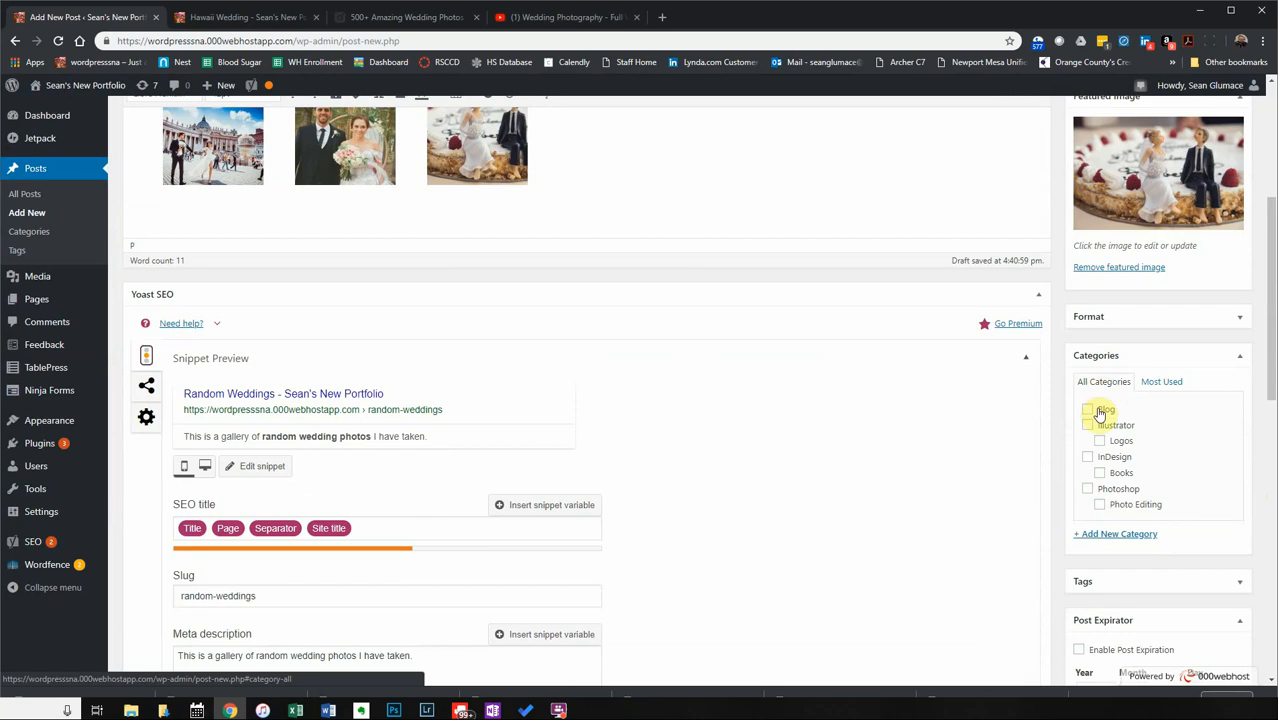
left_click(1089, 491)
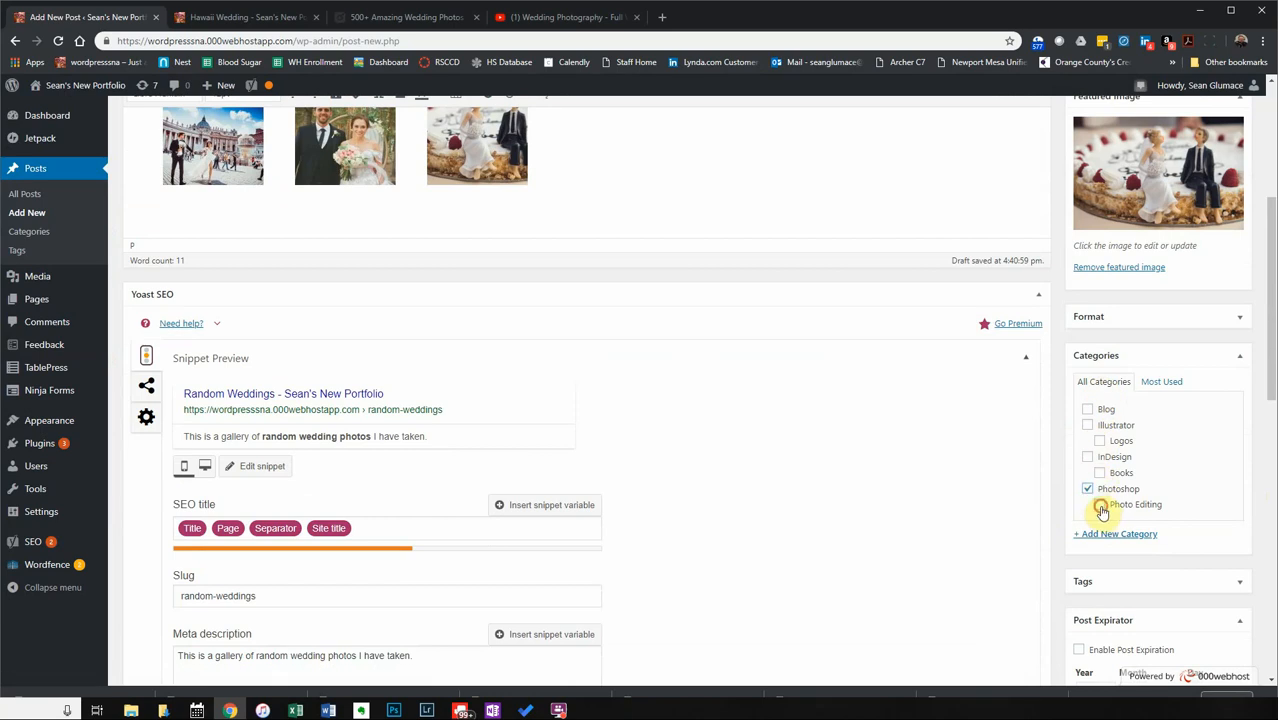
left_click(1100, 507)
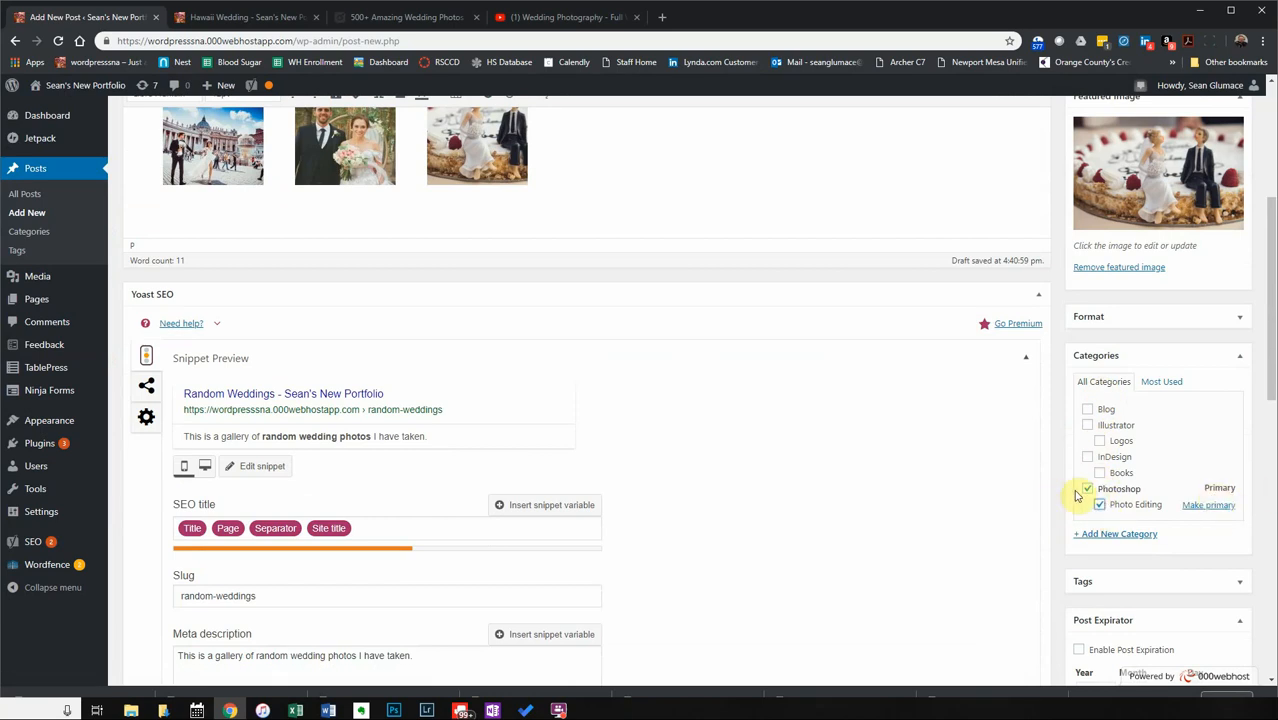
scroll(1066, 512, "down", 1)
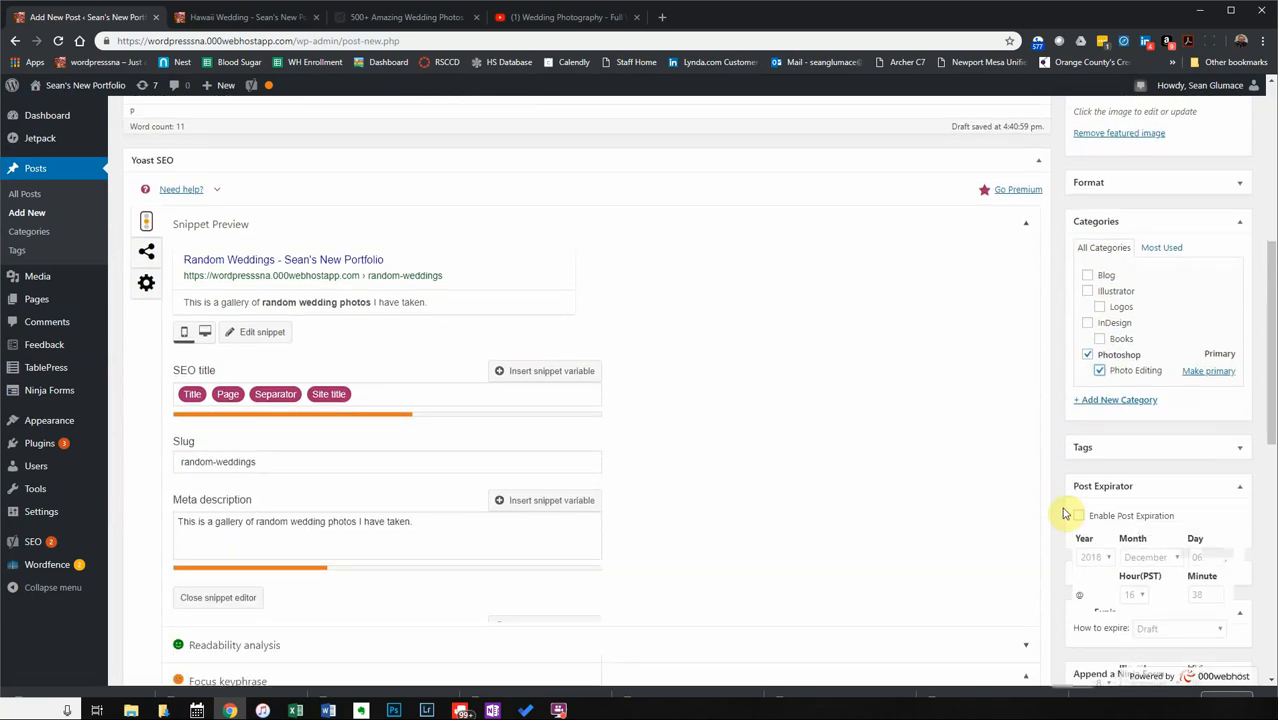
scroll(1068, 510, "up", 2)
scroll(1064, 508, "up", 3)
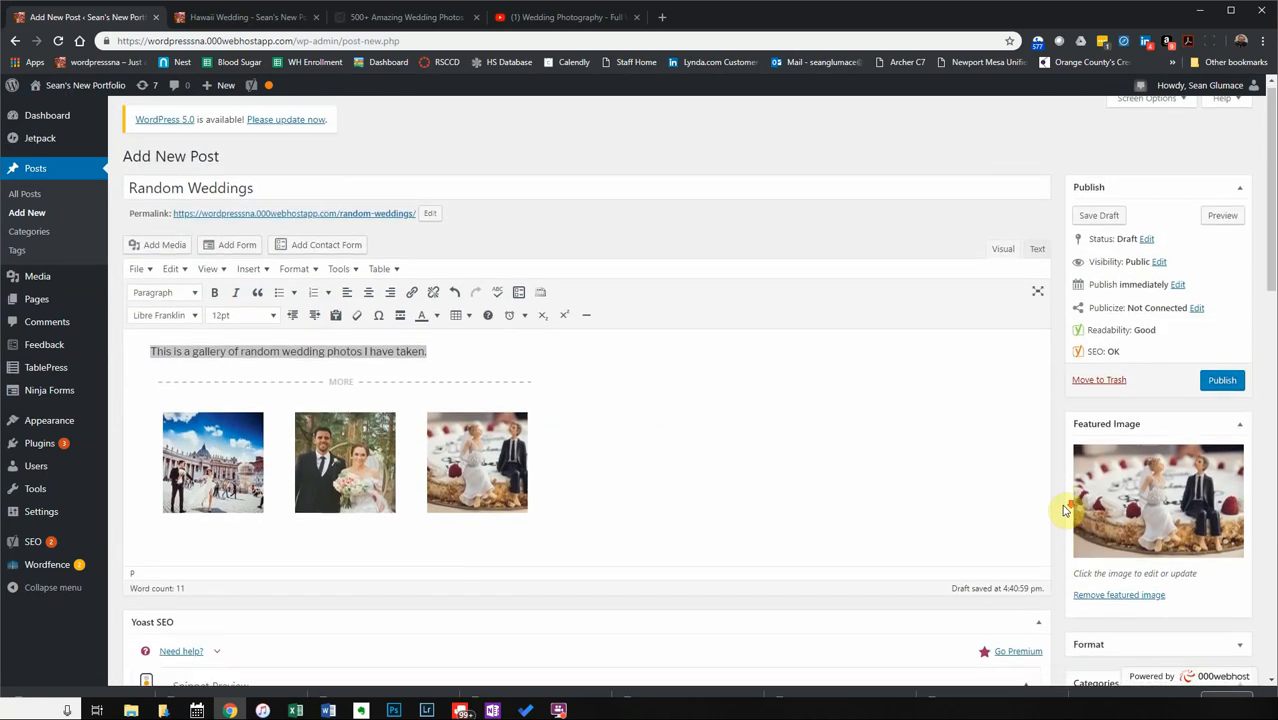
scroll(1070, 520, "down", 3)
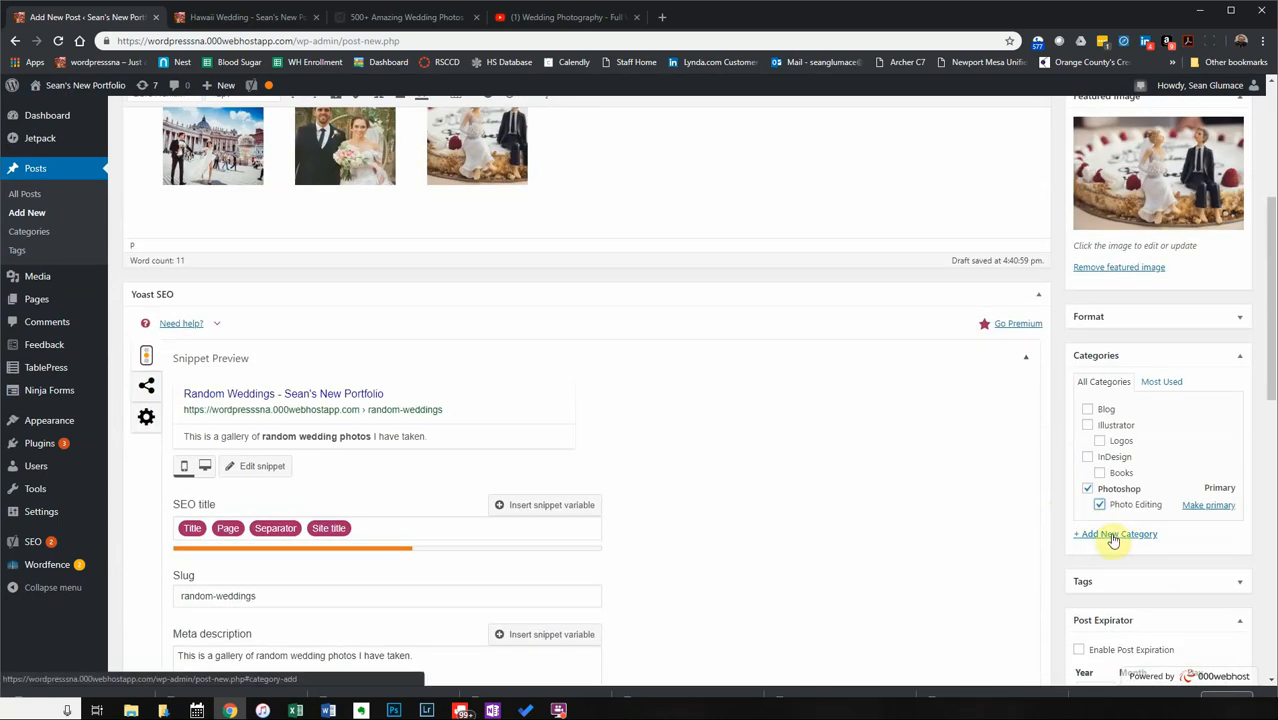
Add a new 'Wedding Photos' category with Photoshop as its parent.
left_click(1113, 537)
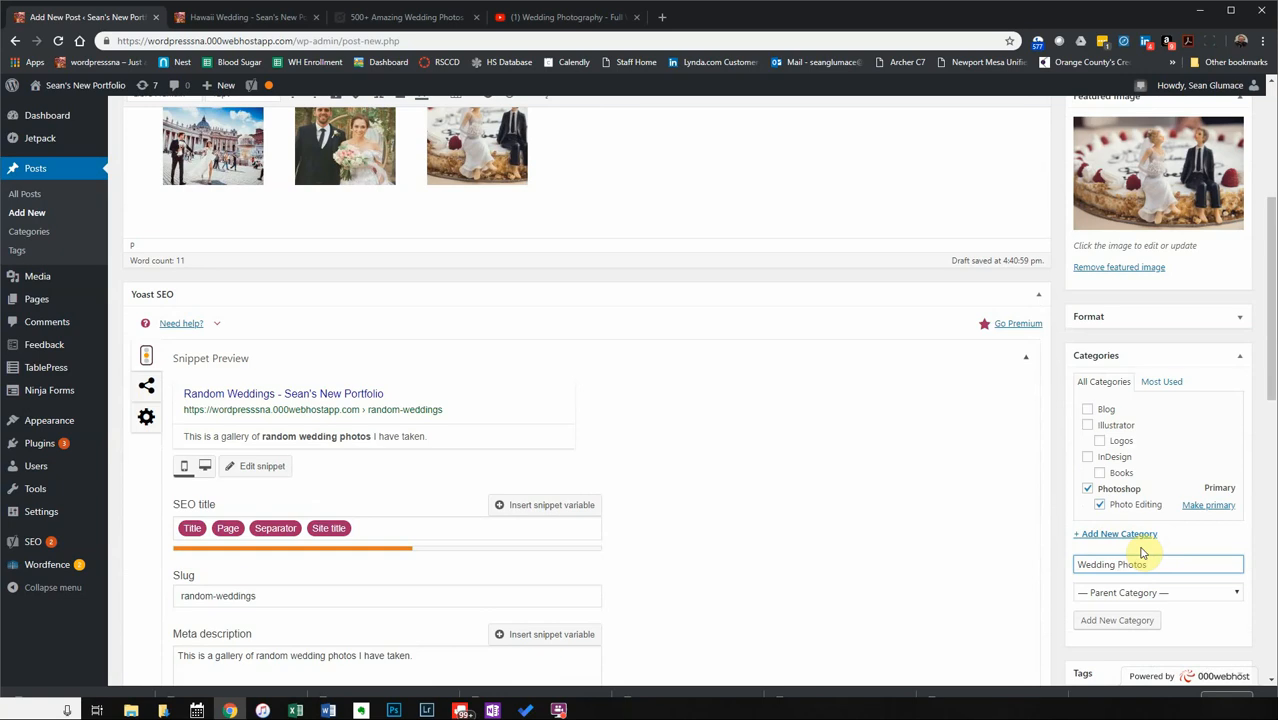
left_click(1141, 592)
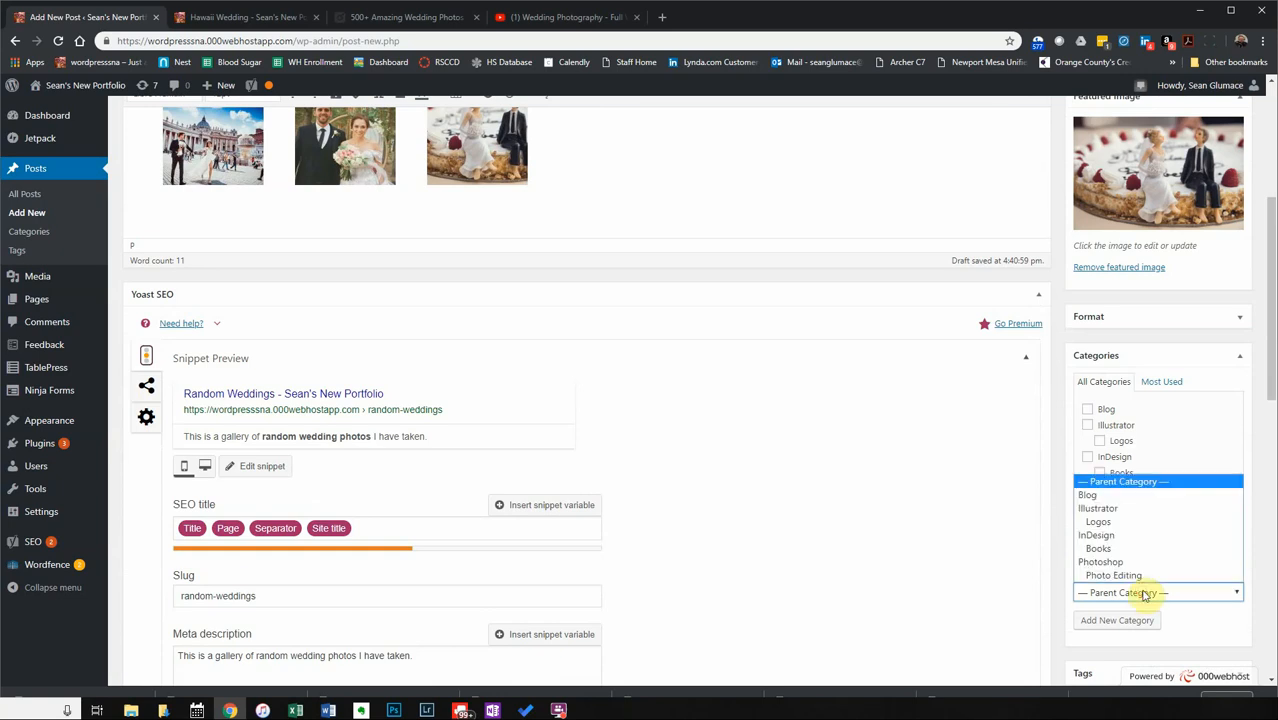
left_click(1142, 562)
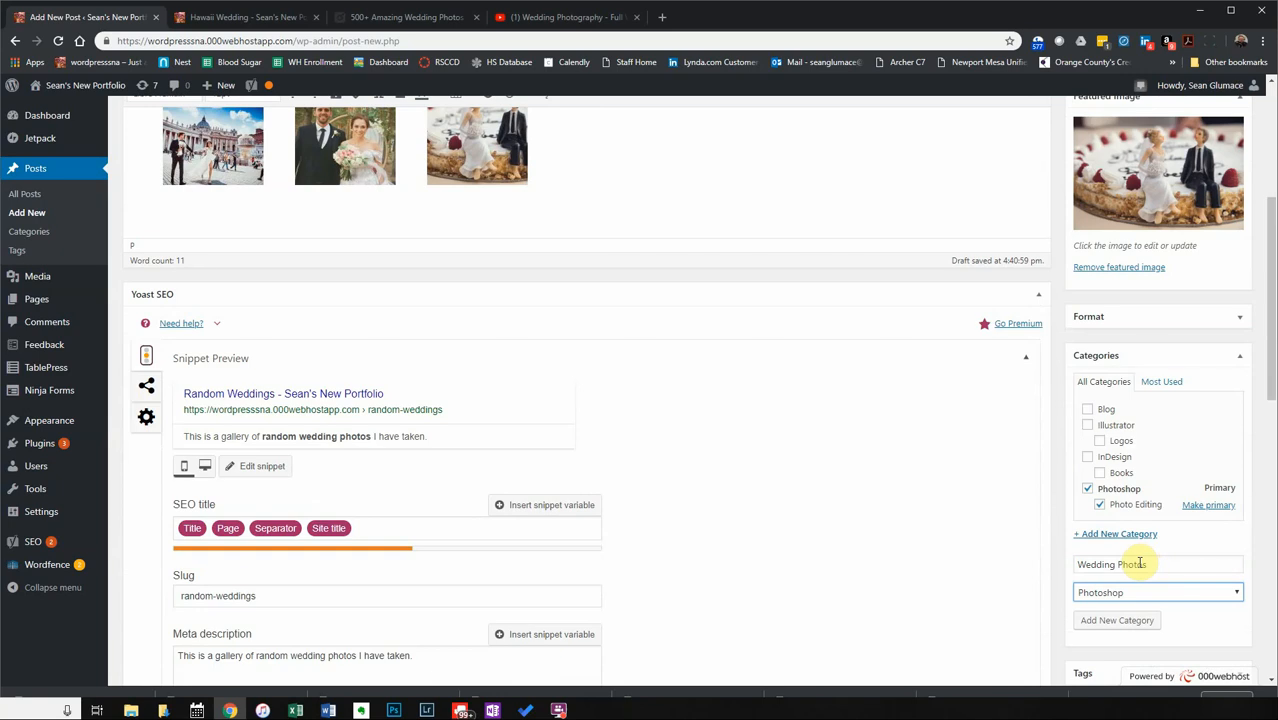
left_click(1127, 626)
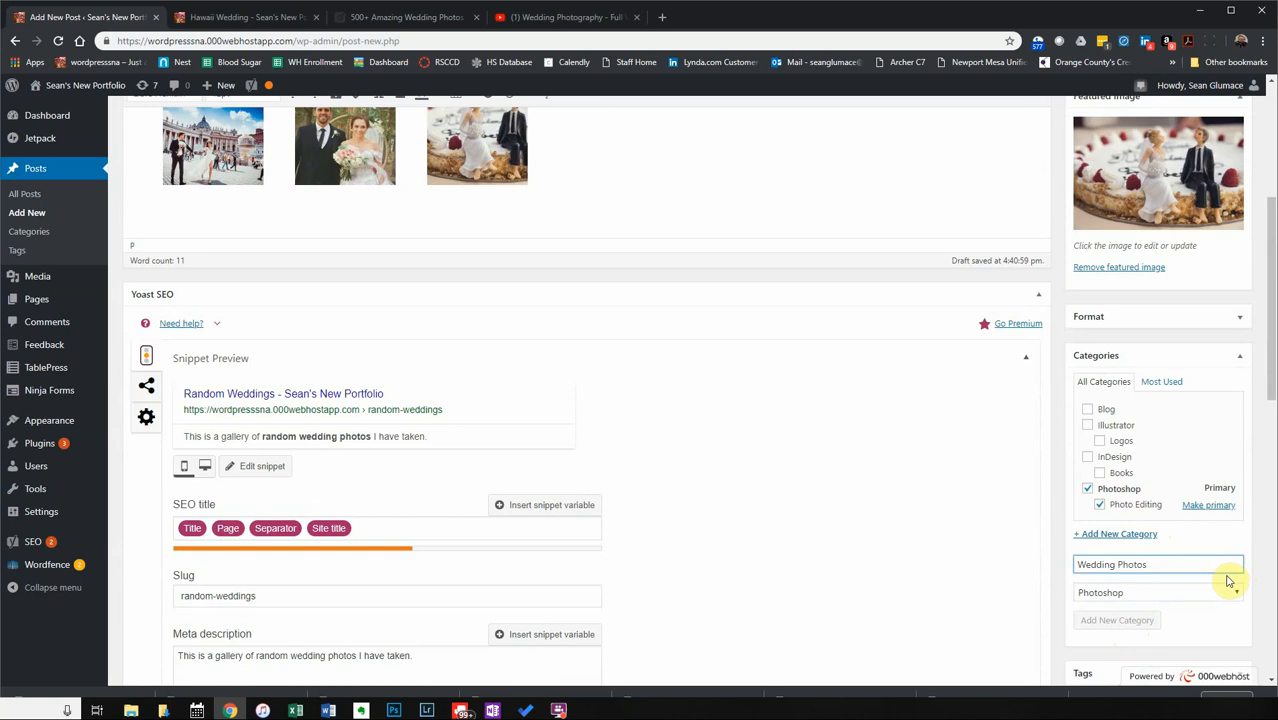
left_click(1161, 381)
left_click(1102, 382)
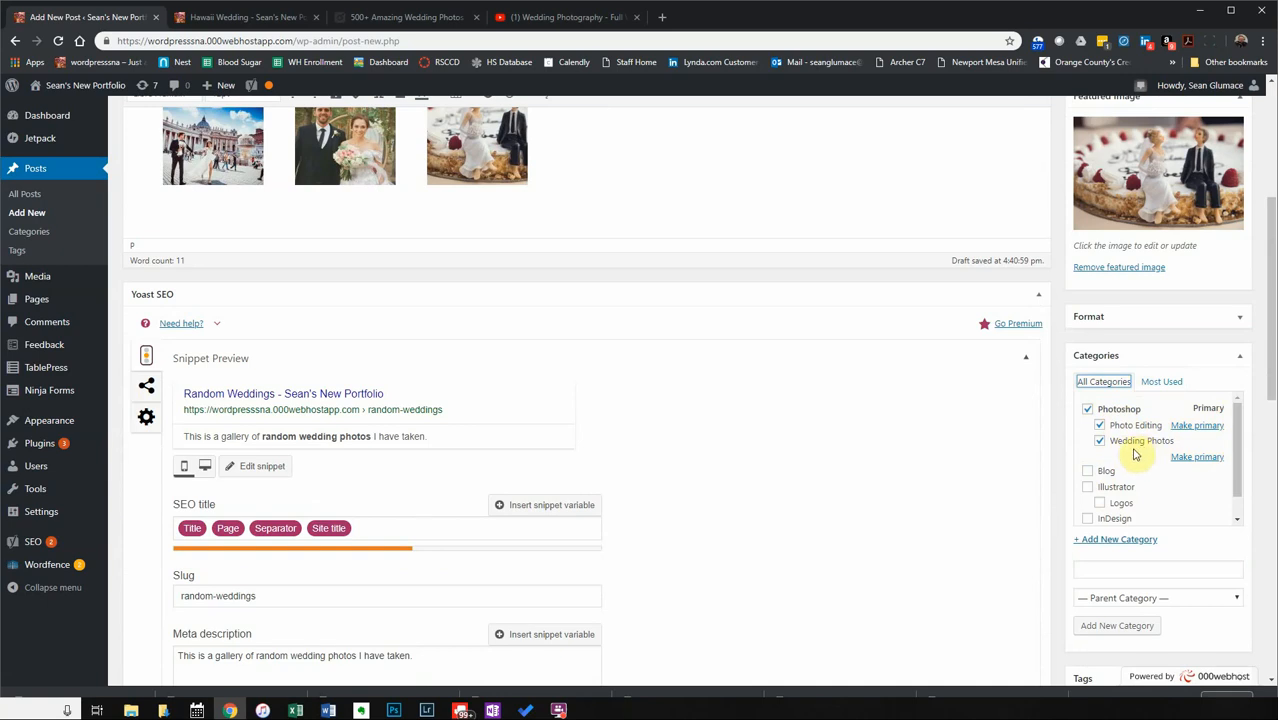
scroll(1117, 474, "up", 3)
scroll(1117, 474, "down", 1)
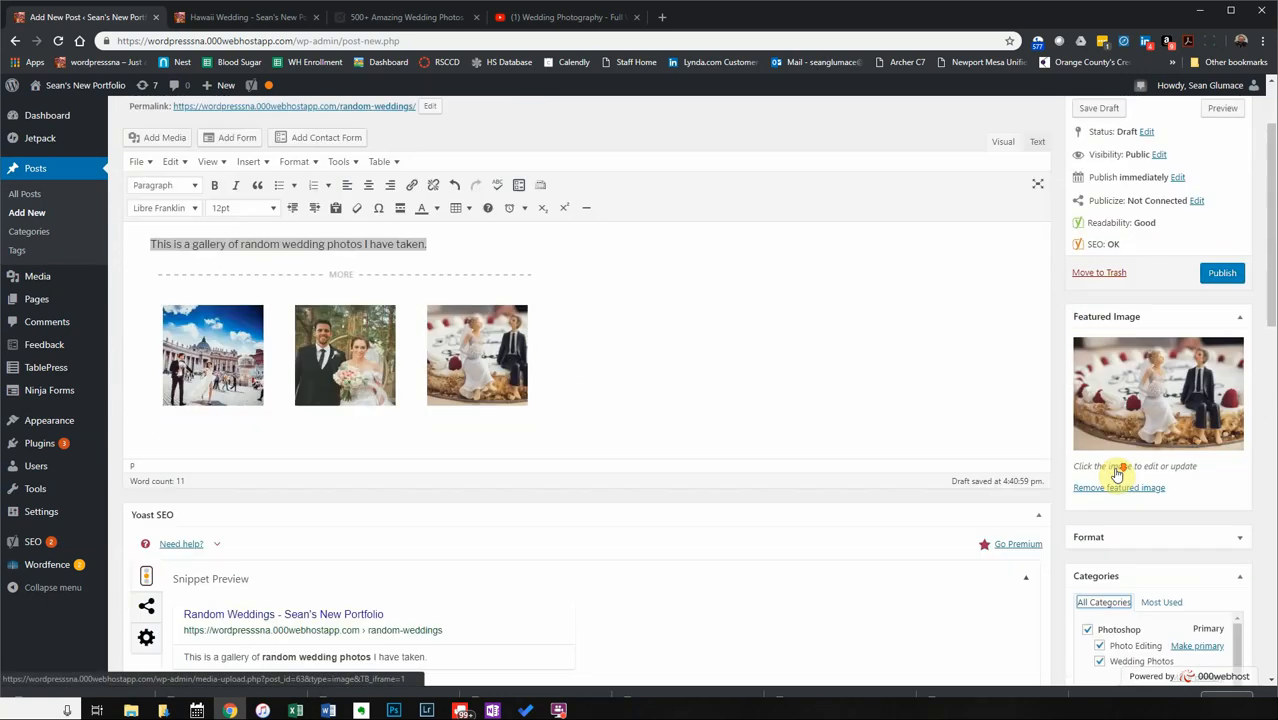
scroll(1117, 474, "down", 5)
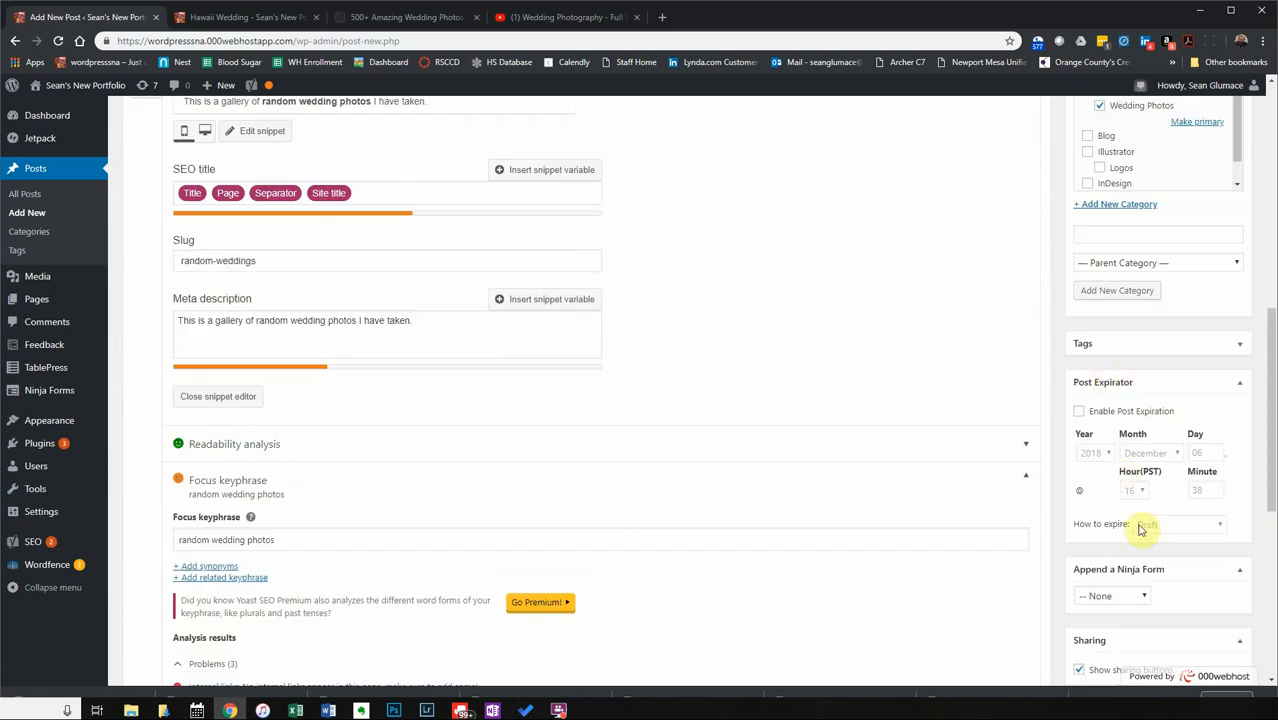
scroll(1148, 531, "down", 1)
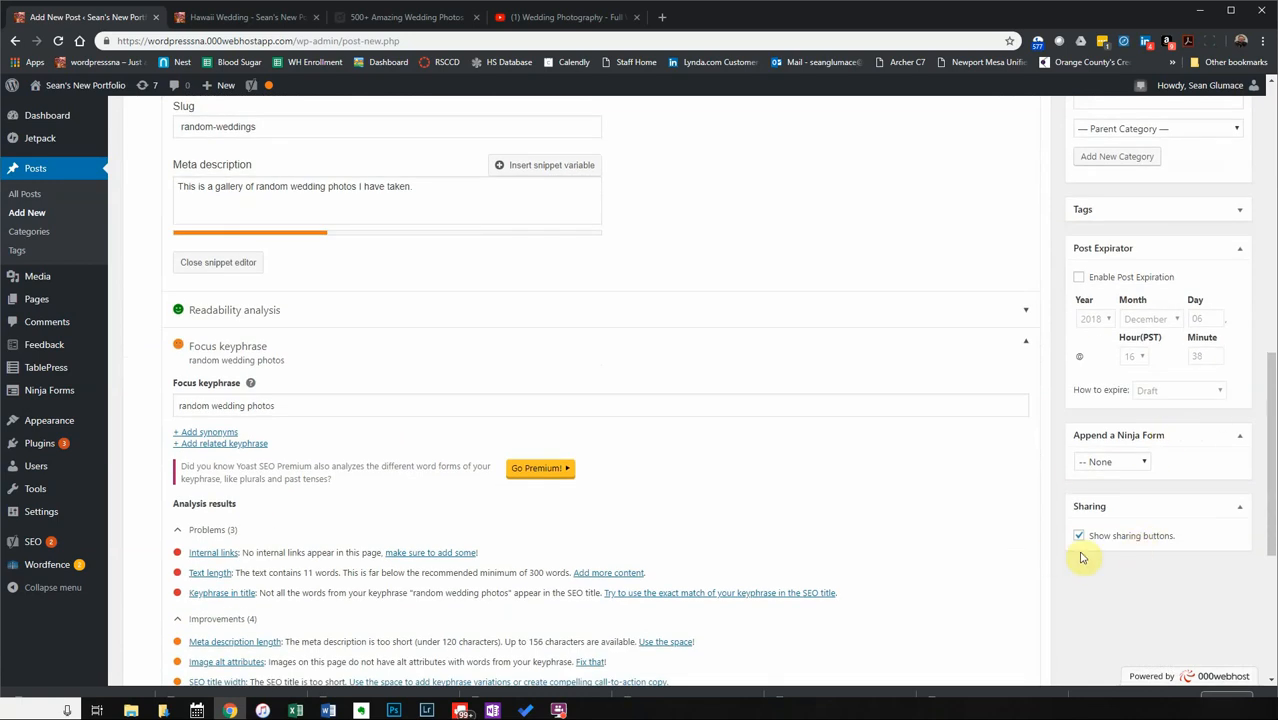
scroll(1150, 548, "up", 3)
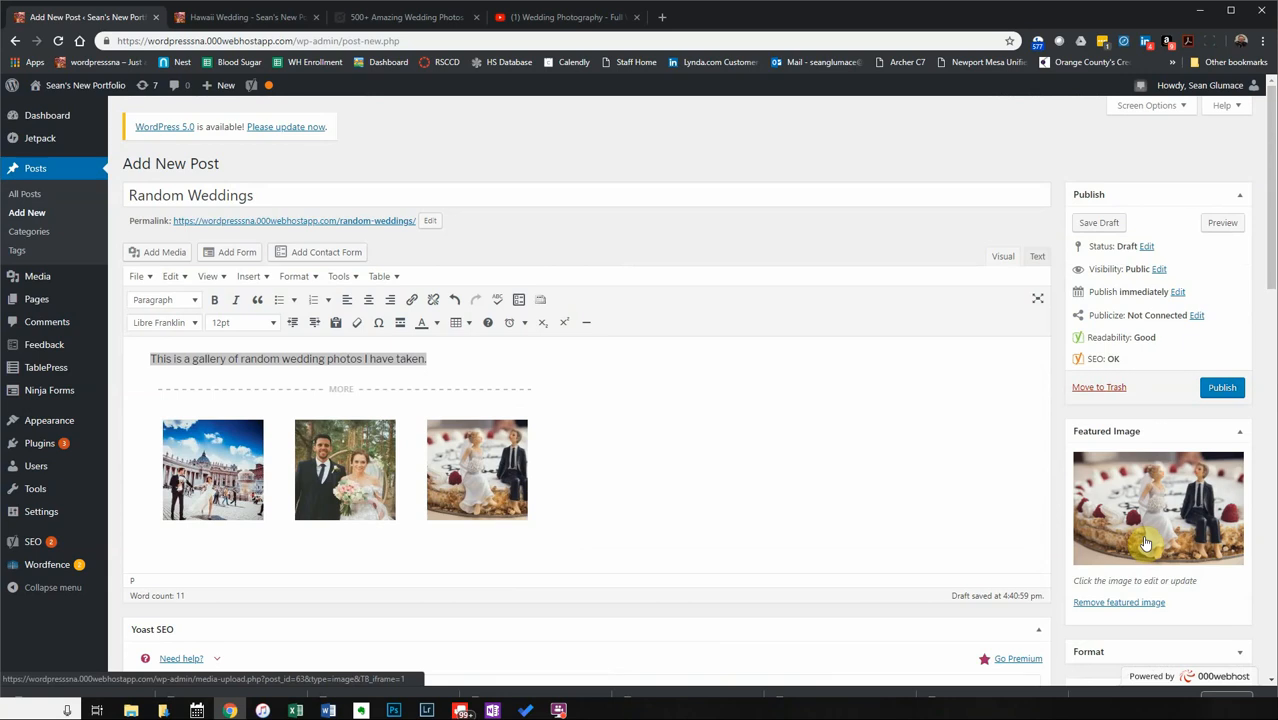
Publish the Random Weddings post and switch to the live Hawaii Wedding page.
left_click(1213, 390)
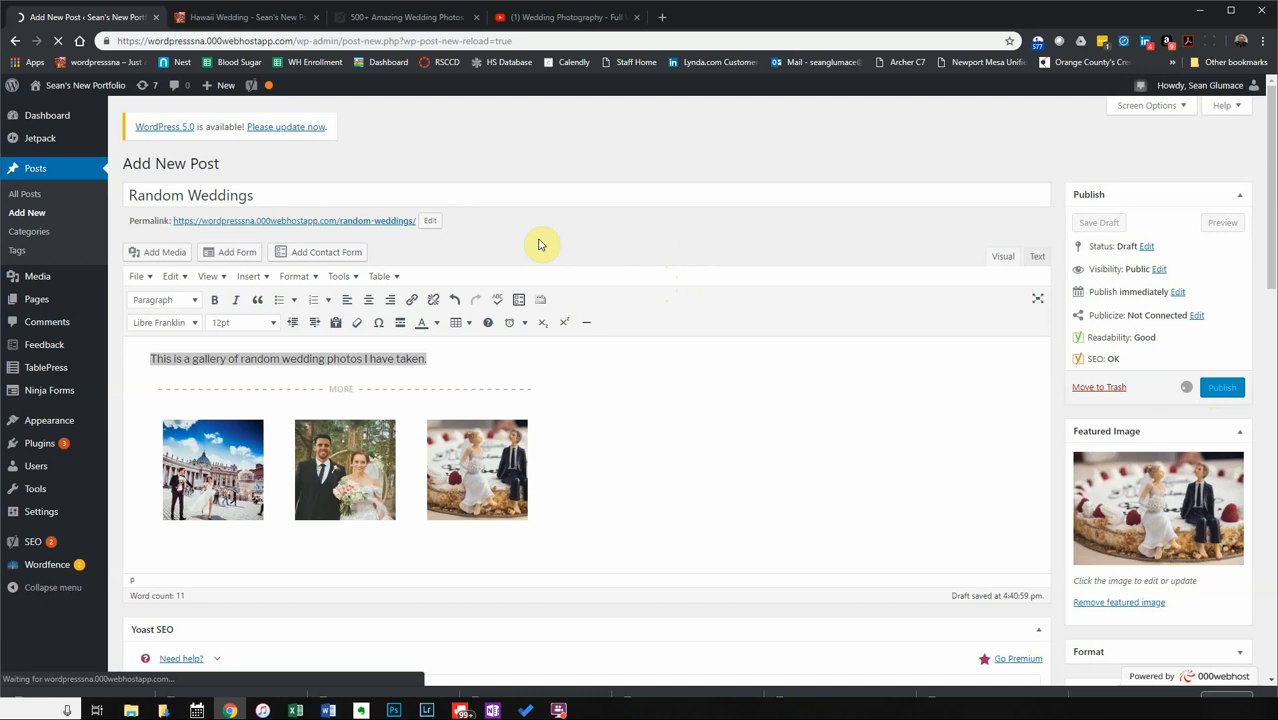
scroll(1133, 620, "down", 2)
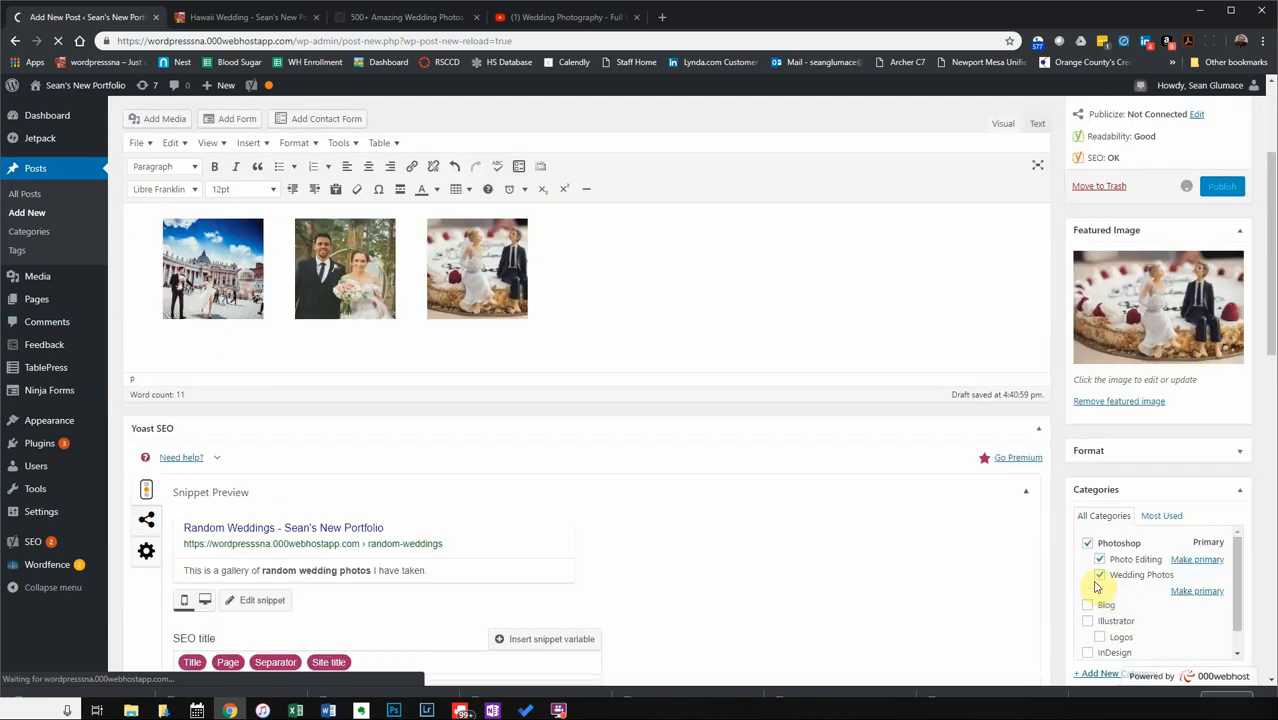
left_click(231, 18)
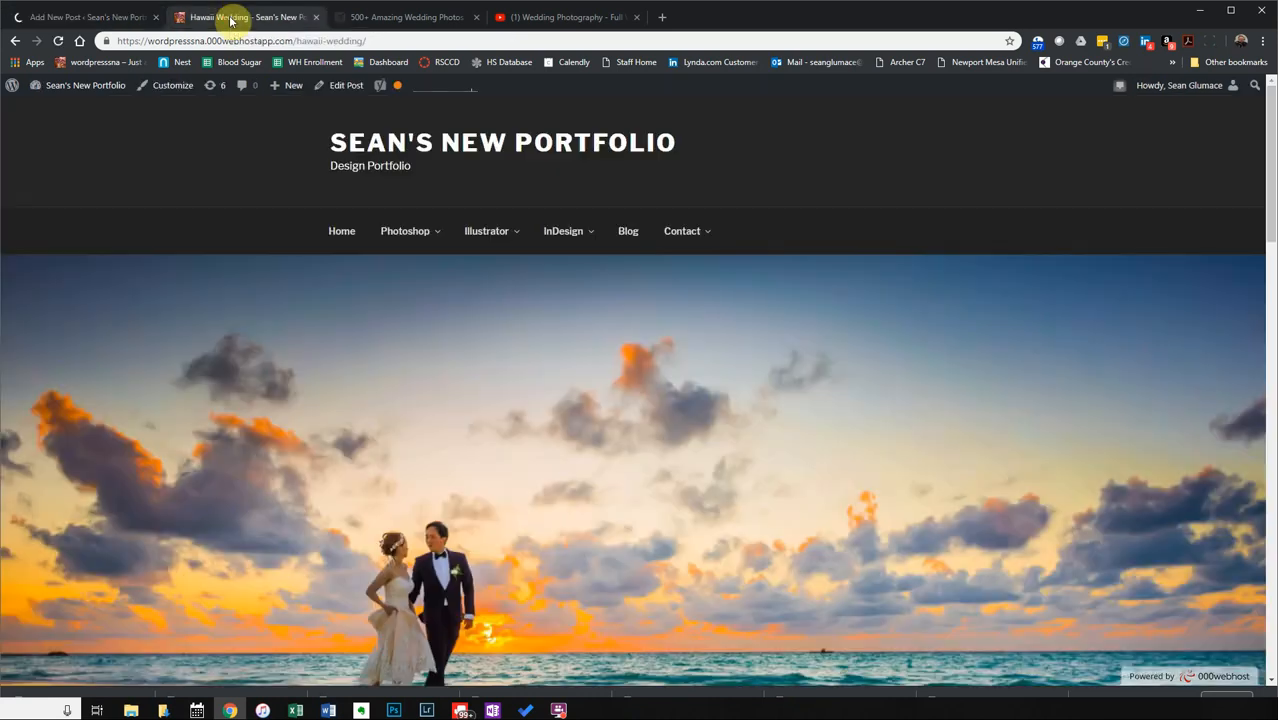
Reload the live site and check the Random Weddings post in the editor.
mouse_move(420, 243)
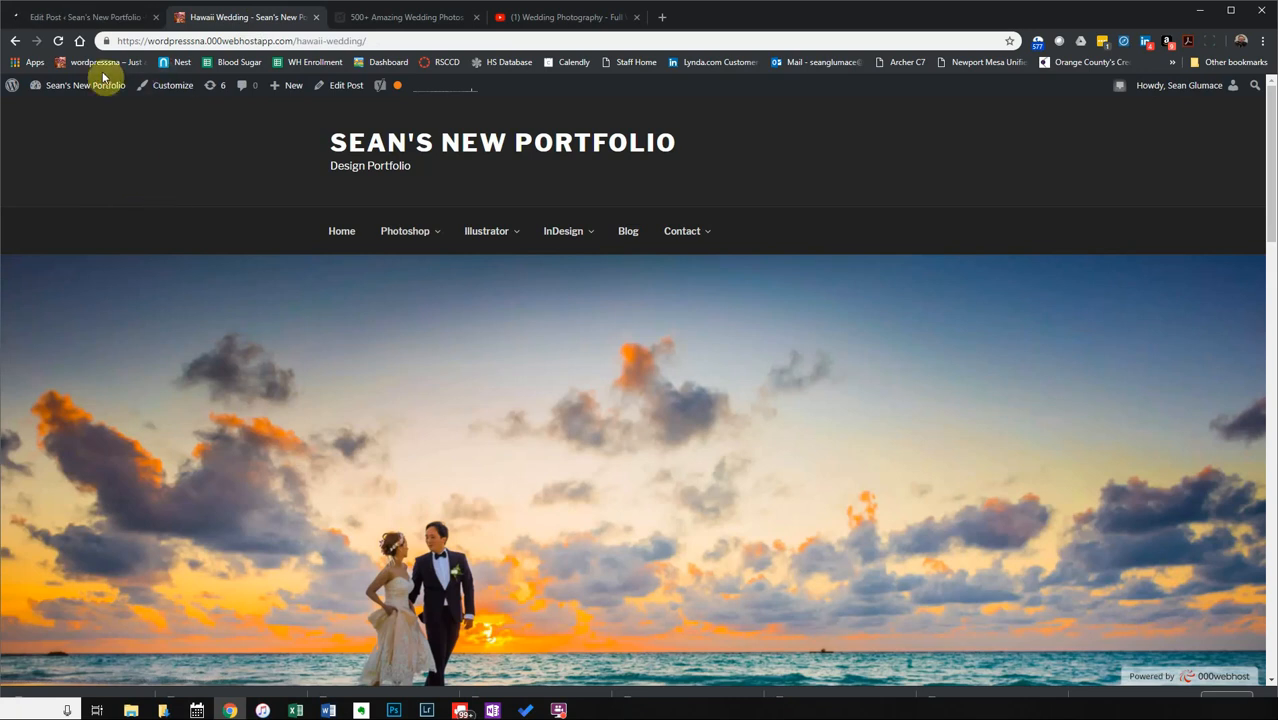
left_click(56, 42)
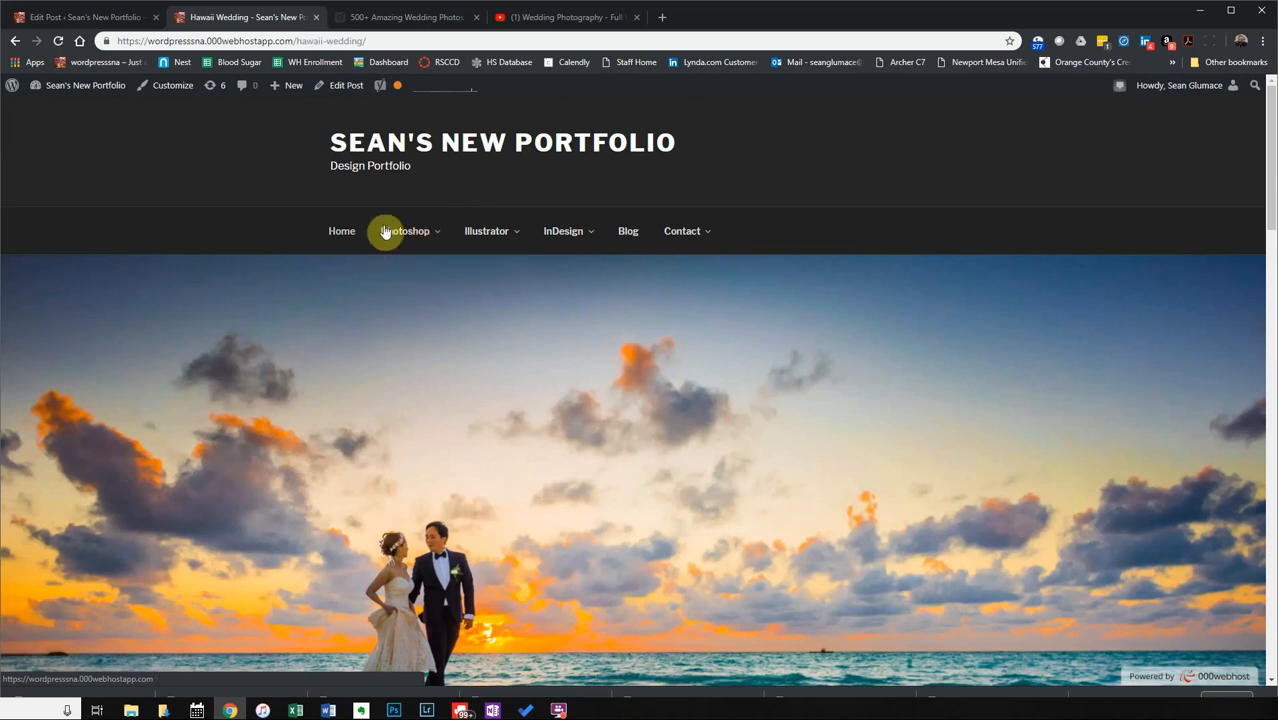
left_click(42, 18)
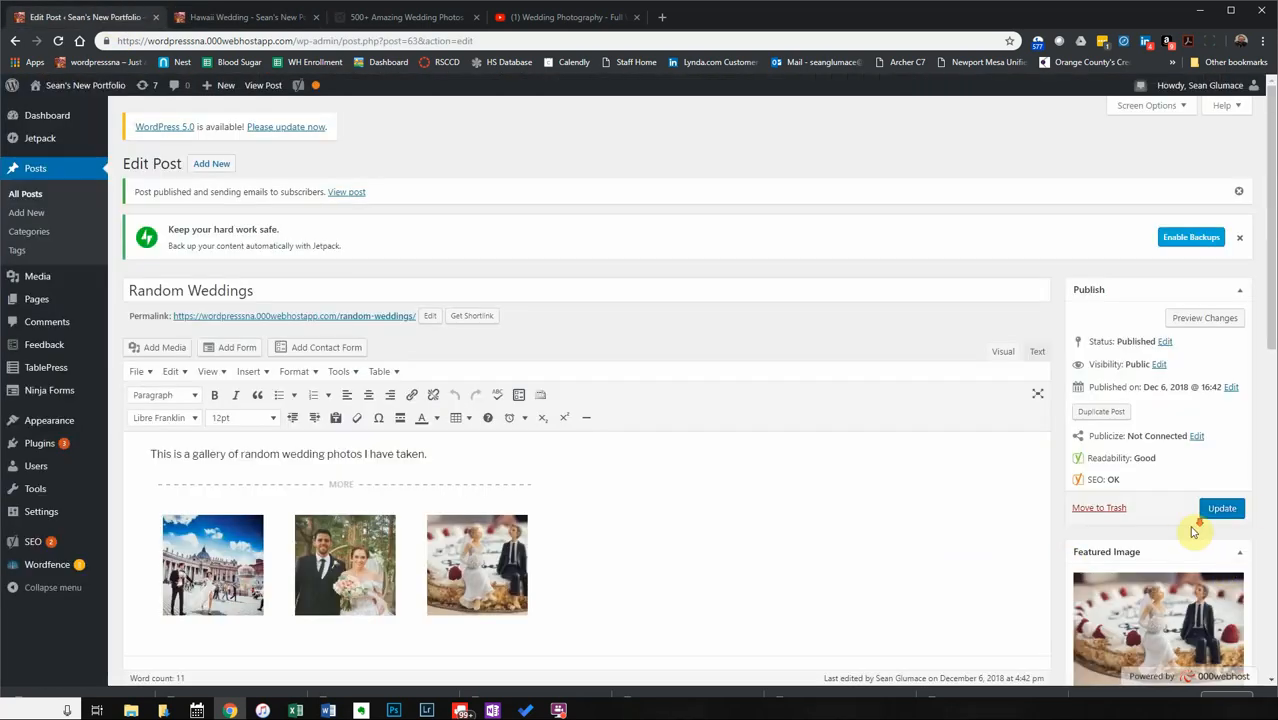
scroll(1193, 533, "down", 4)
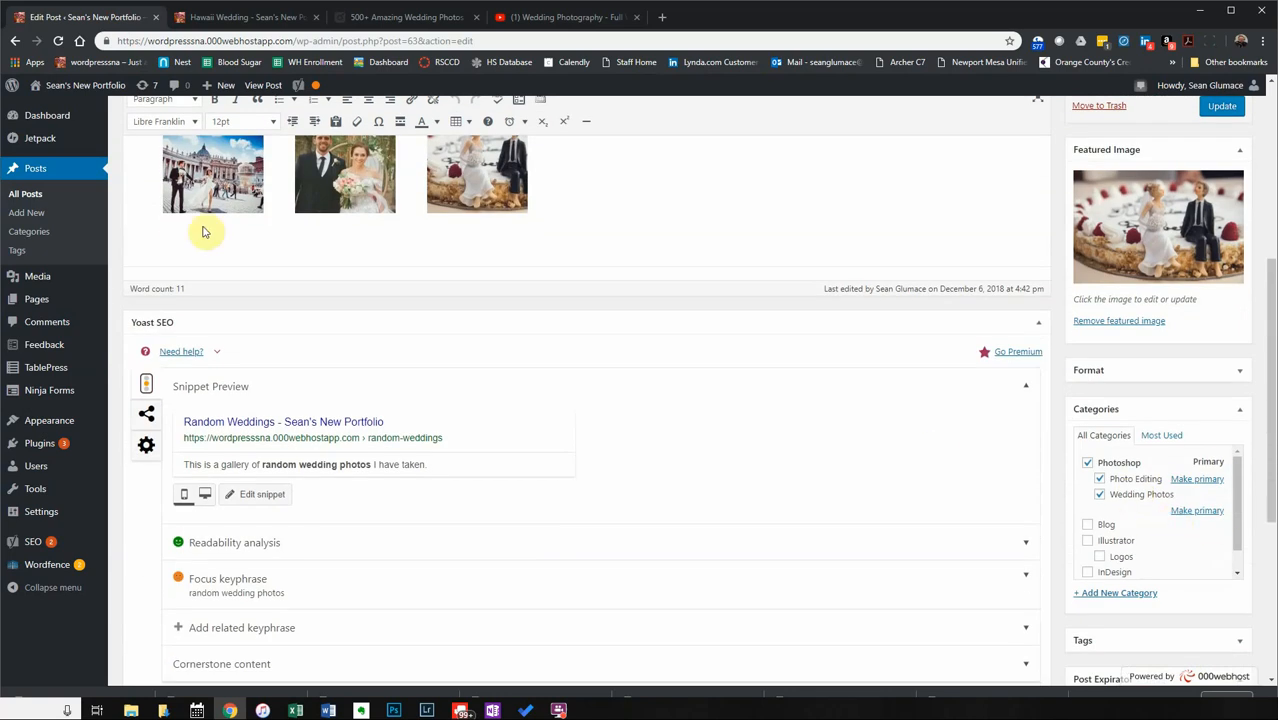
Find Random Weddings on the portfolio home page and Photo Editing category, then return to the editor.
left_click(220, 18)
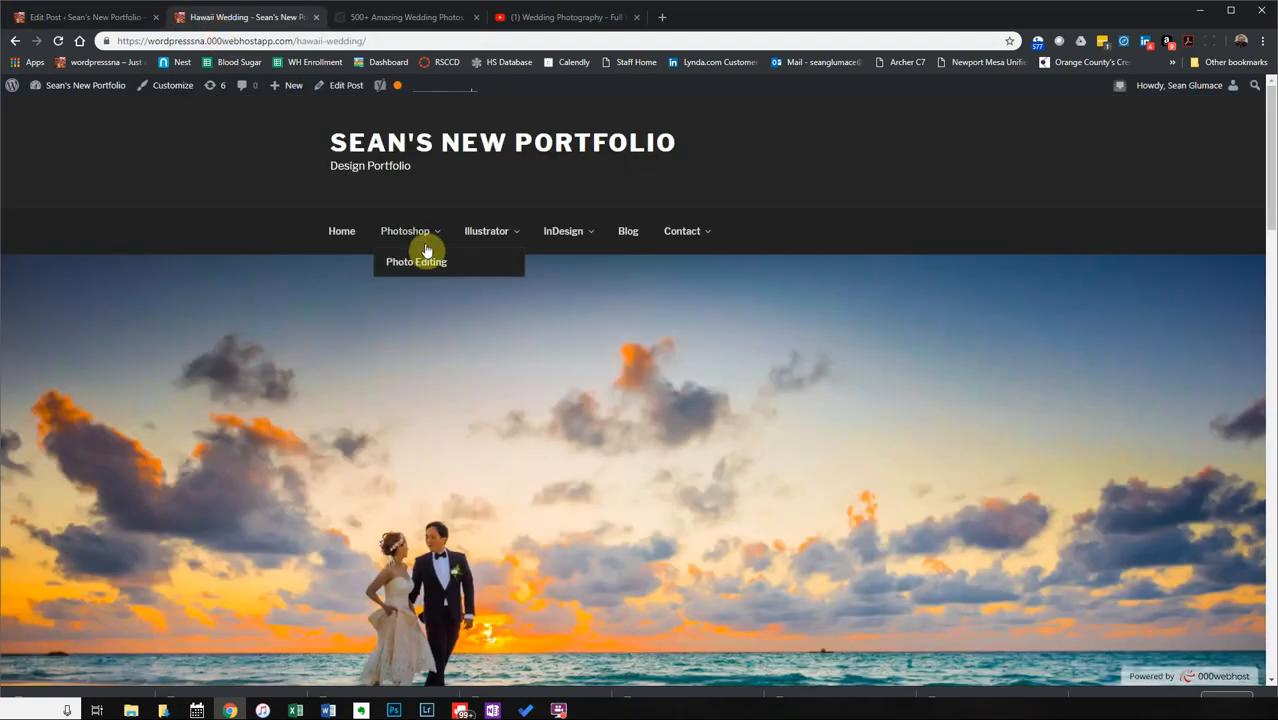
left_click(336, 241)
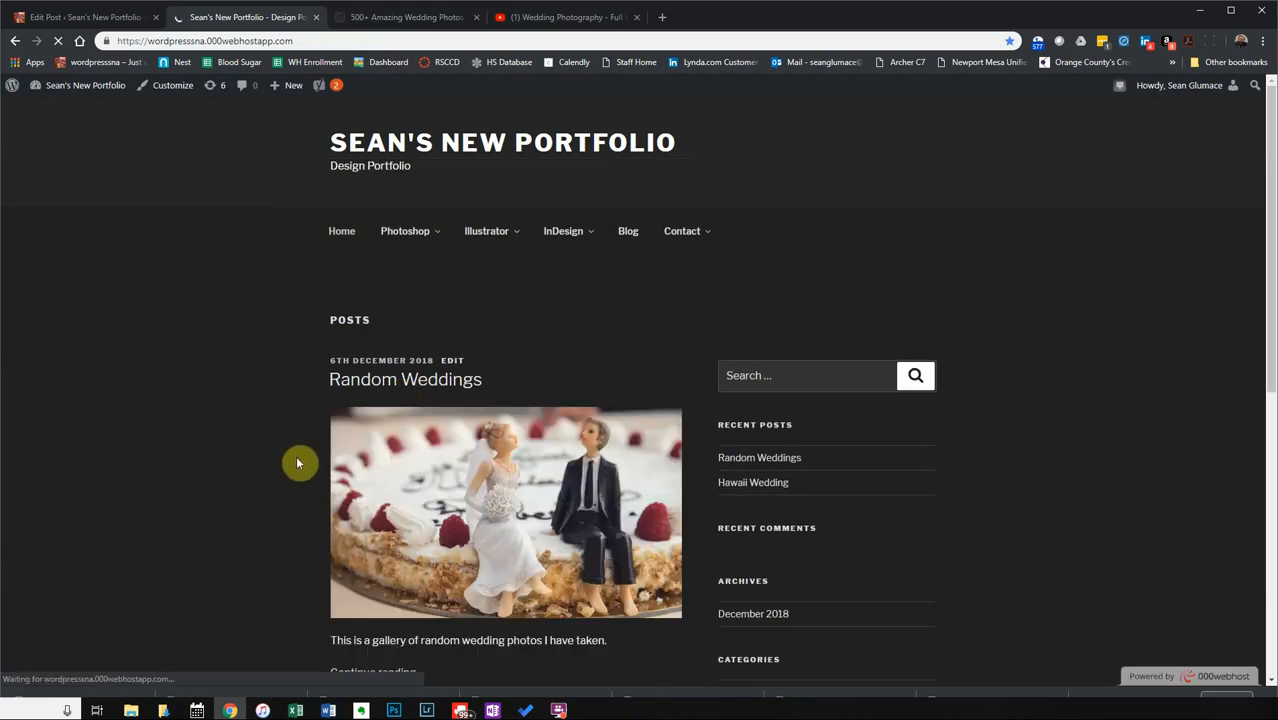
scroll(525, 248, "down", 2)
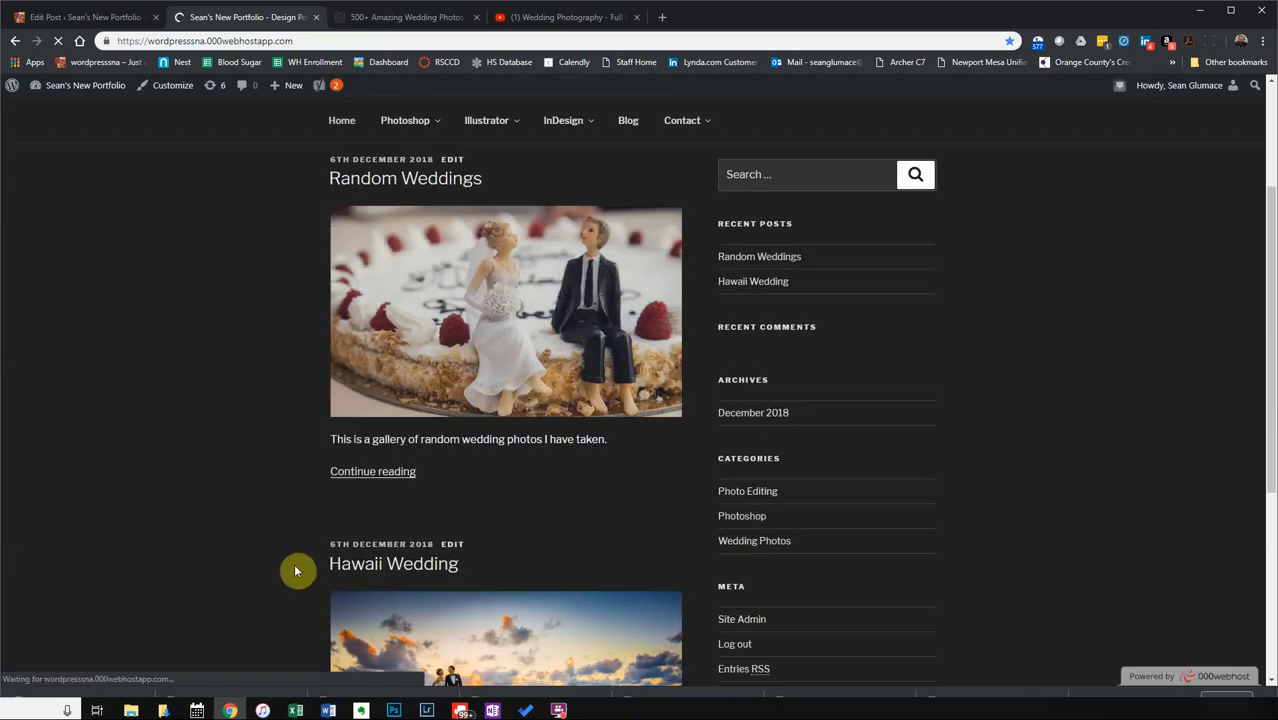
scroll(297, 570, "down", 3)
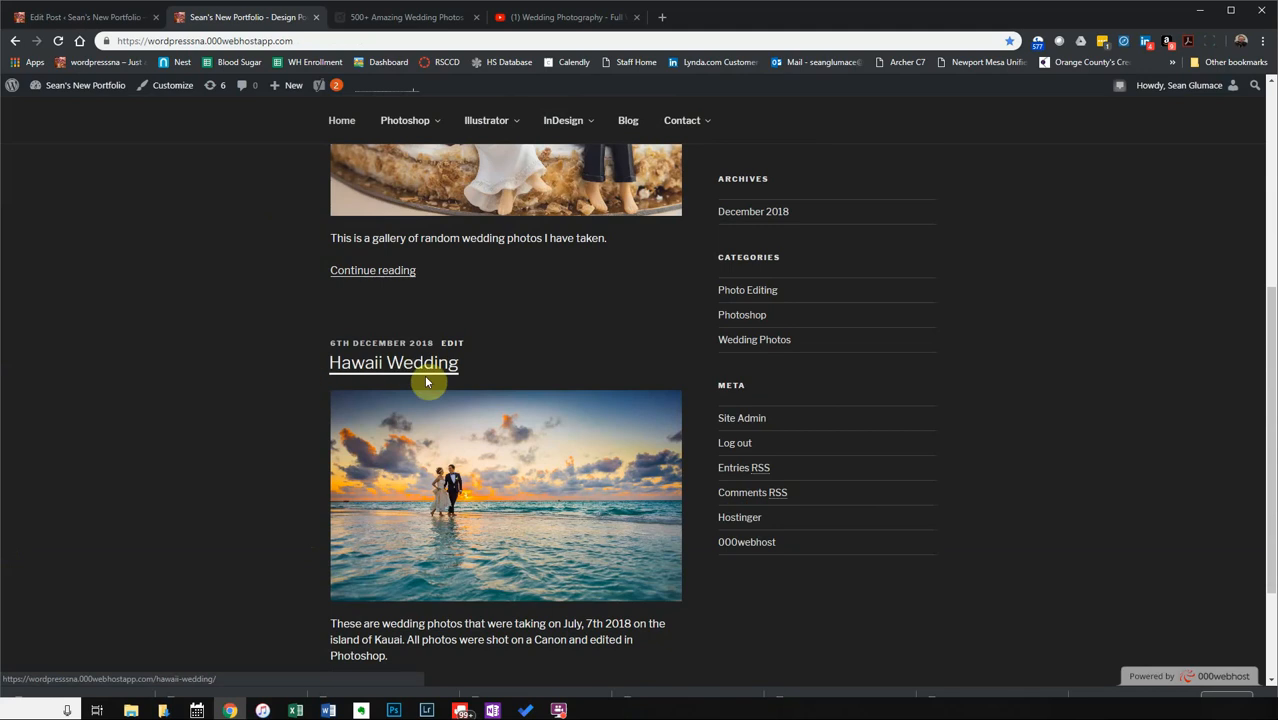
scroll(308, 524, "down", 2)
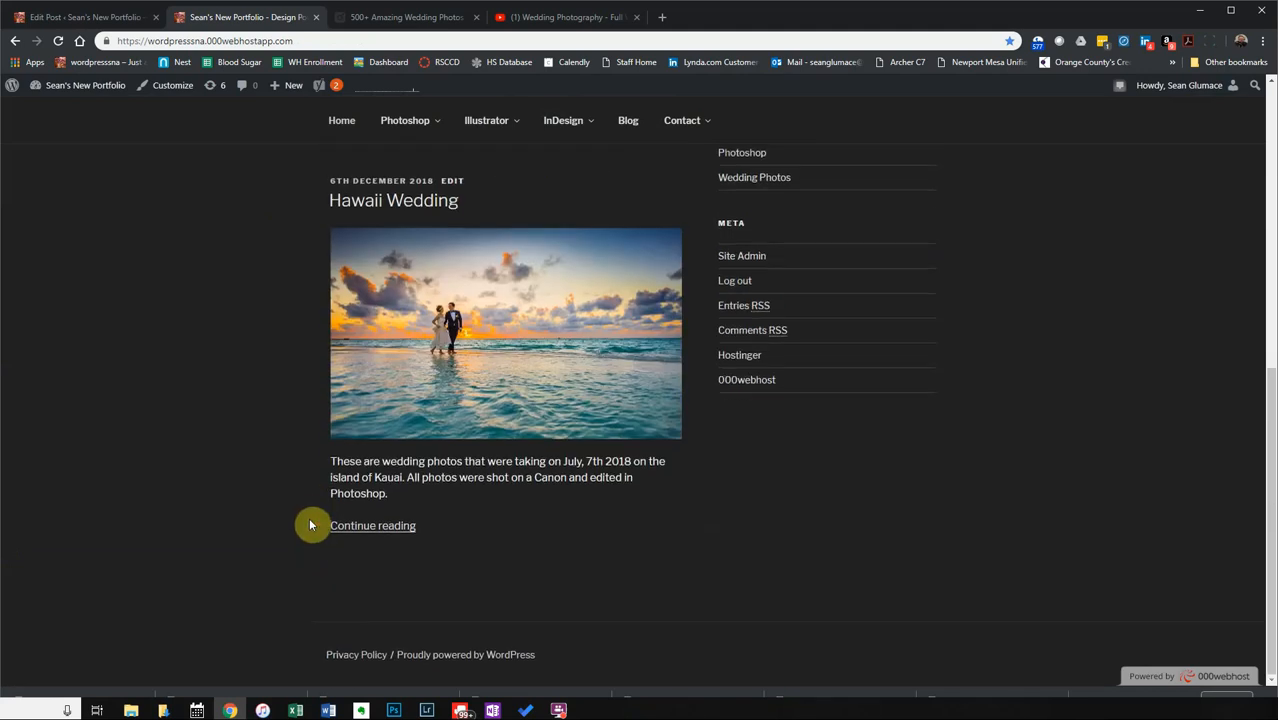
scroll(300, 475, "up", 6)
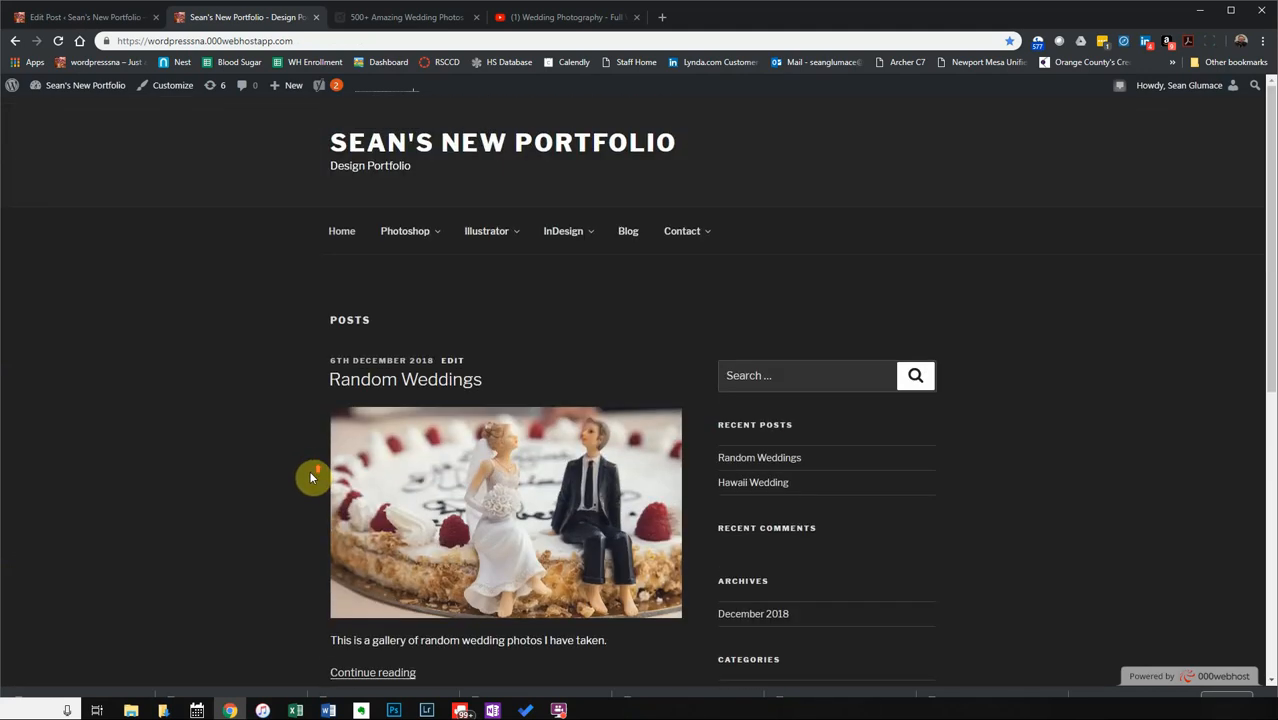
left_click(417, 262)
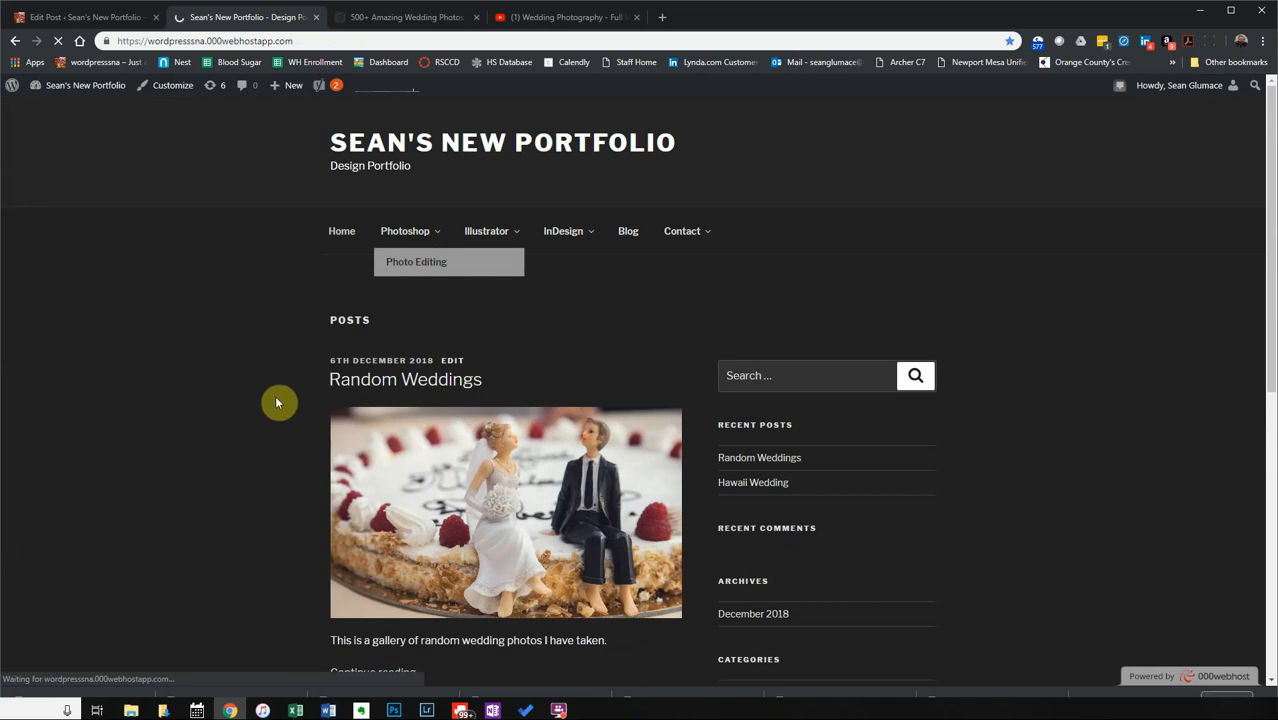
left_click(55, 19)
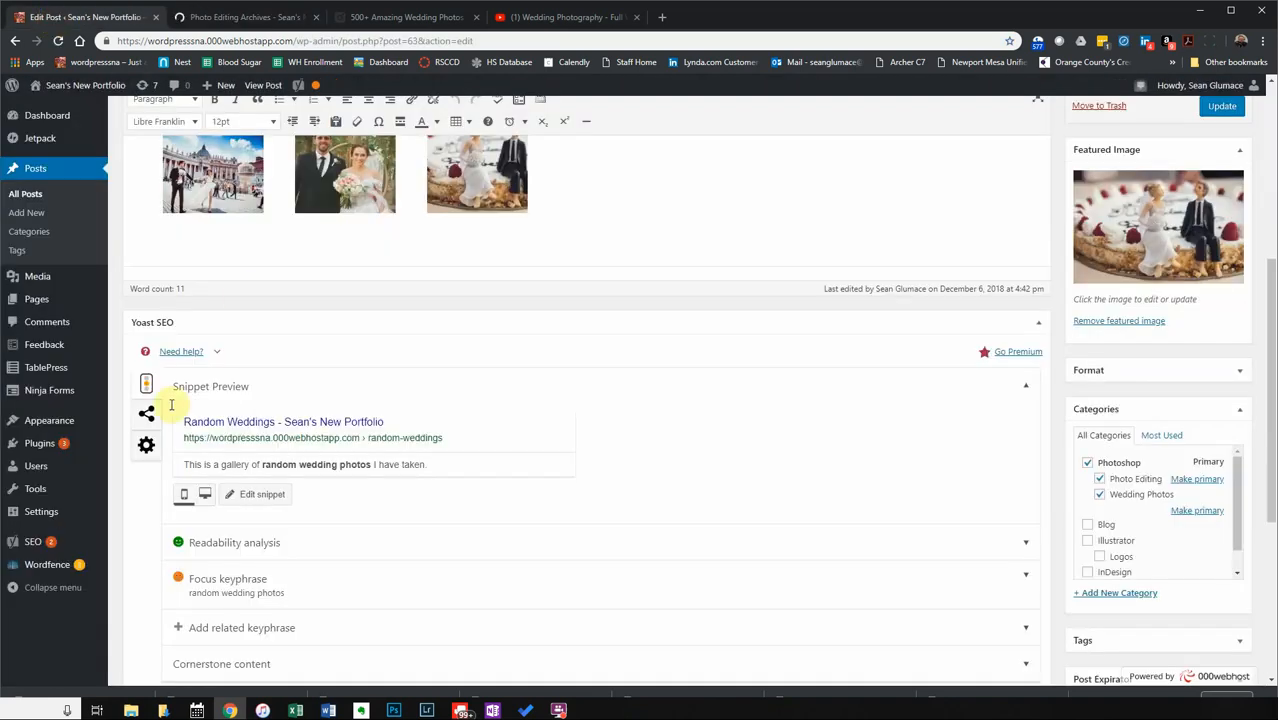
Add the Wedding Photos category to the Main menu under Photoshop, after Photo Editing, and save.
mouse_move(55, 425)
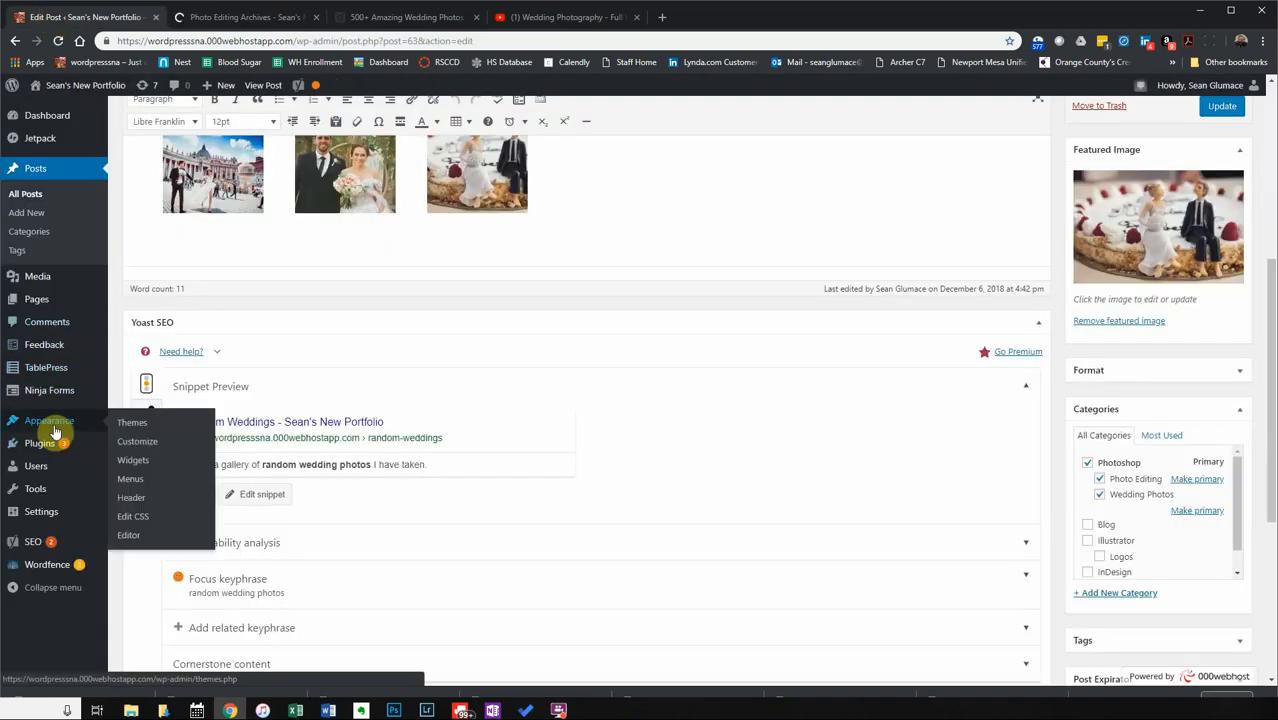
left_click(154, 484)
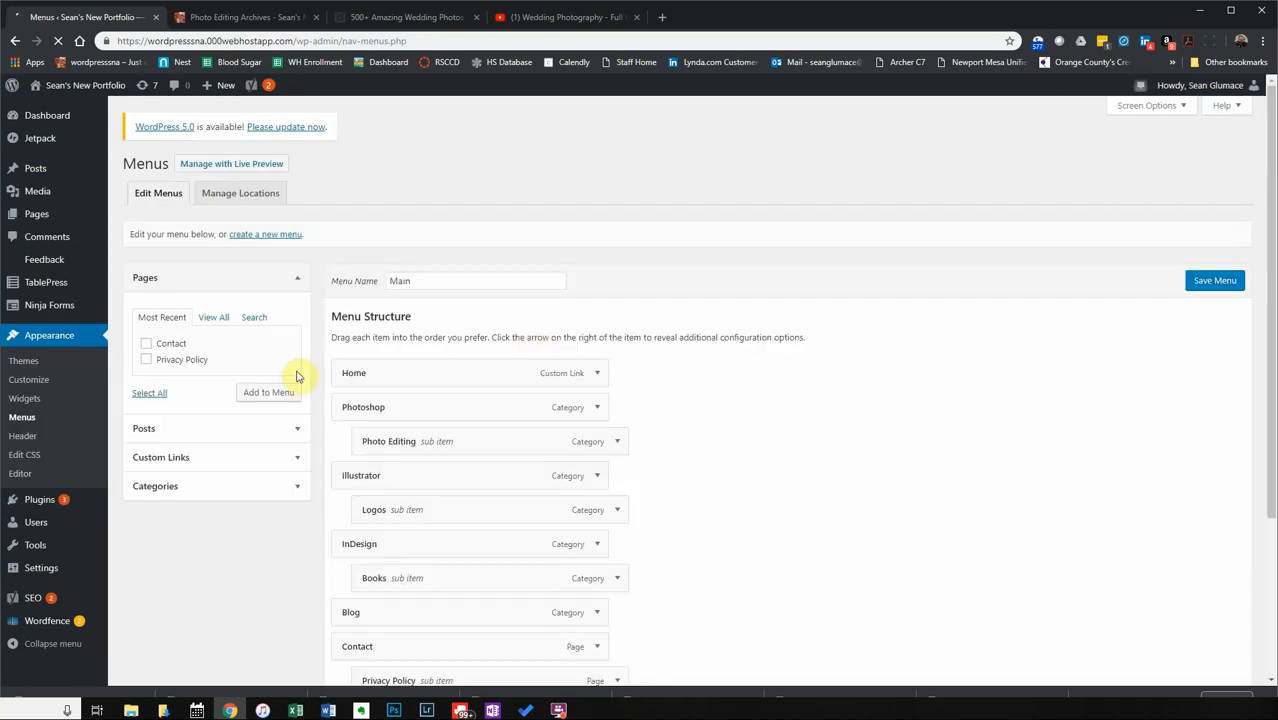
scroll(790, 425, "down", 2)
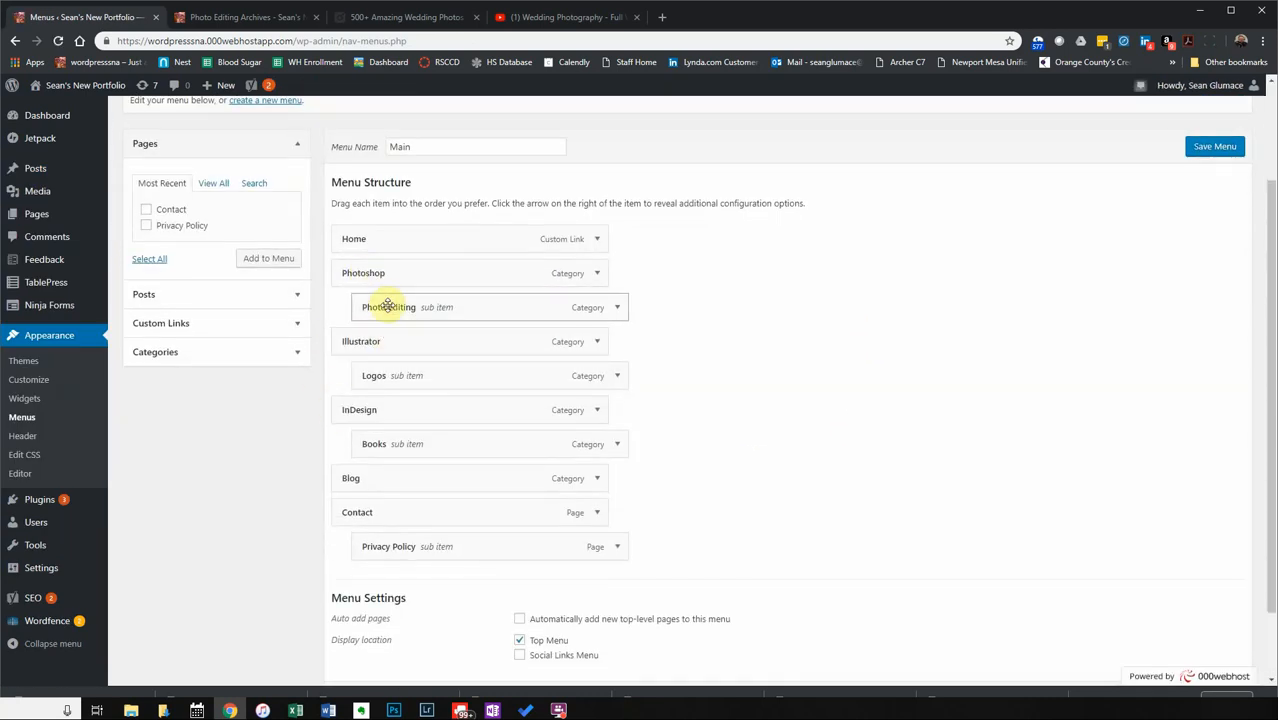
left_click(214, 185)
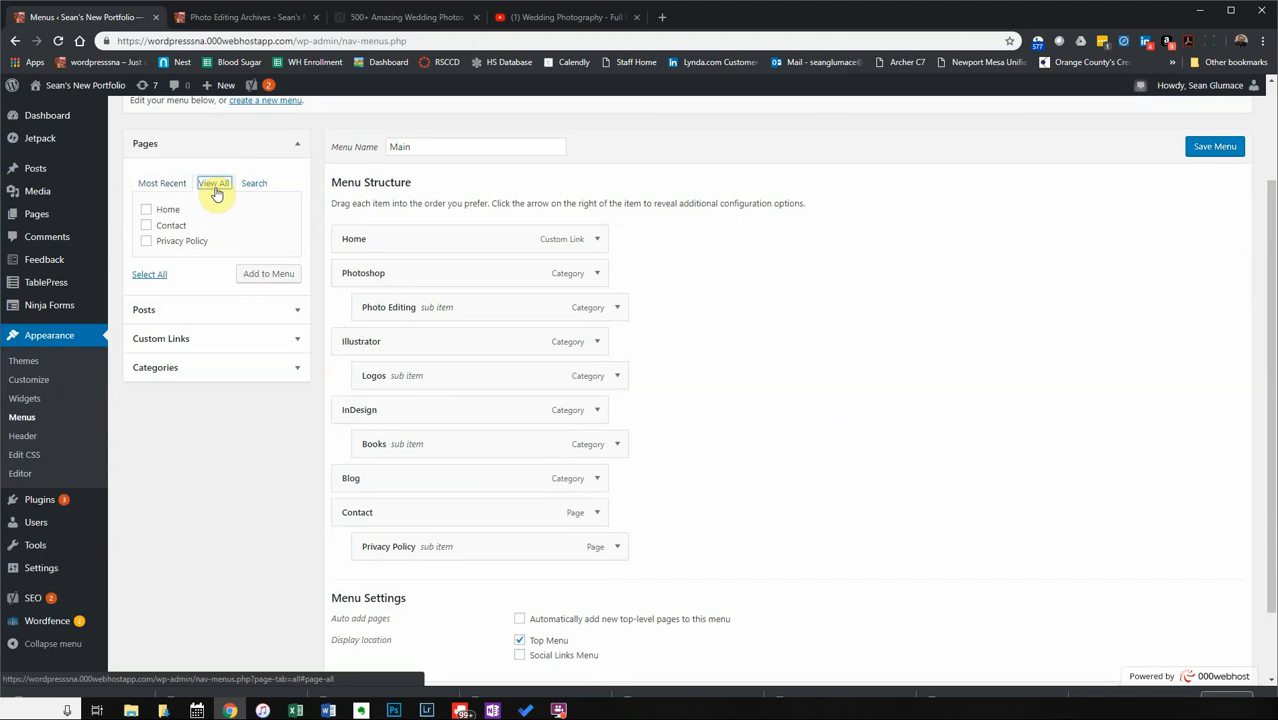
left_click(160, 367)
left_click(203, 278)
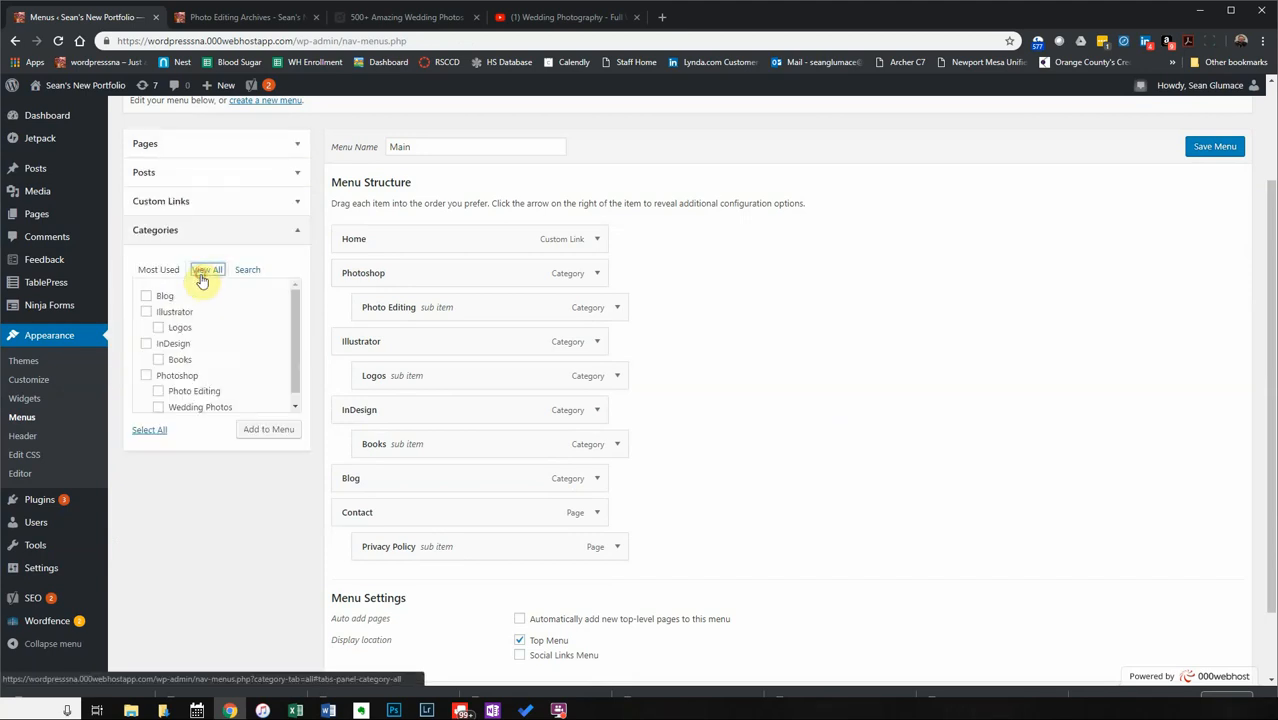
scroll(205, 385, "down", 1)
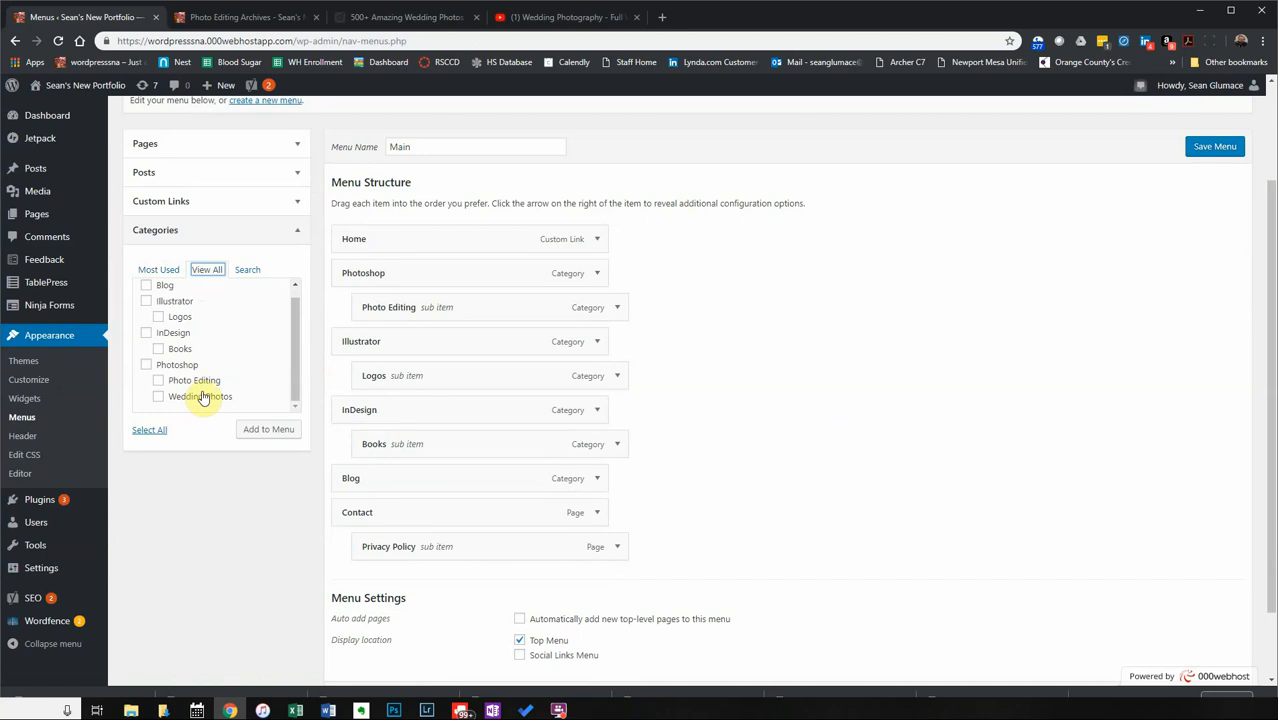
left_click(159, 397)
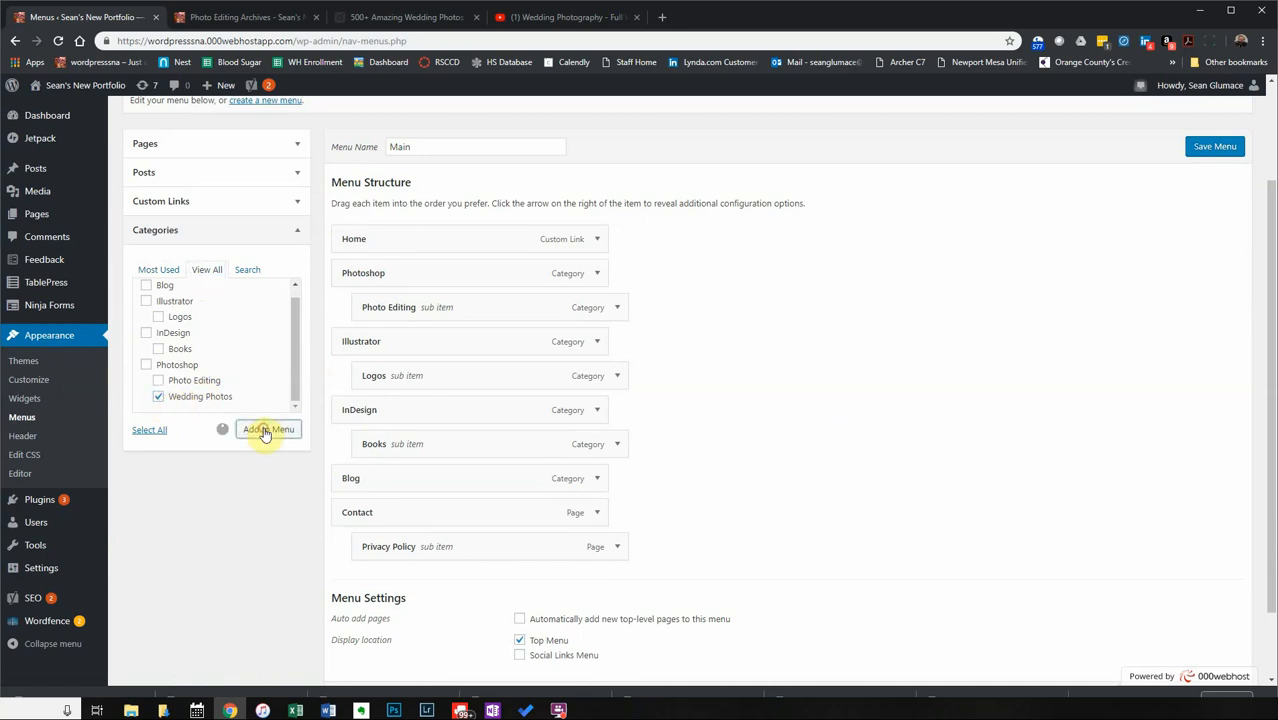
left_click(264, 432)
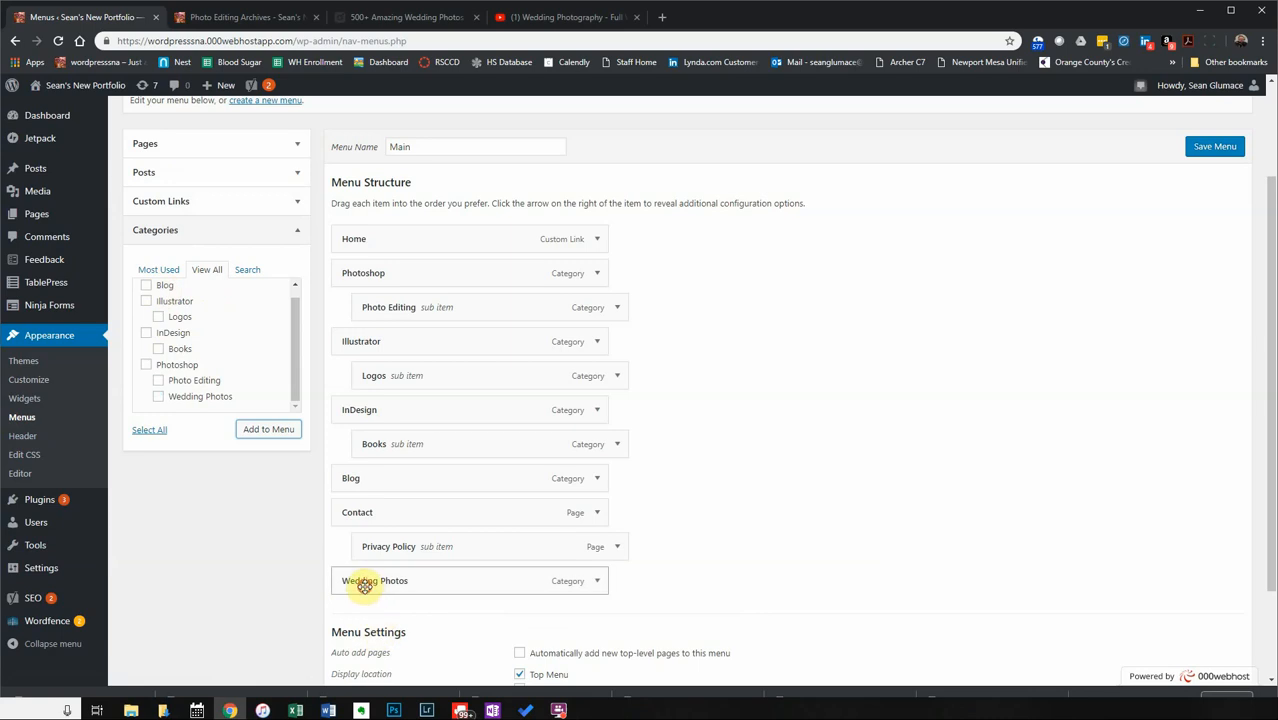
left_click_drag(364, 586, 430, 338)
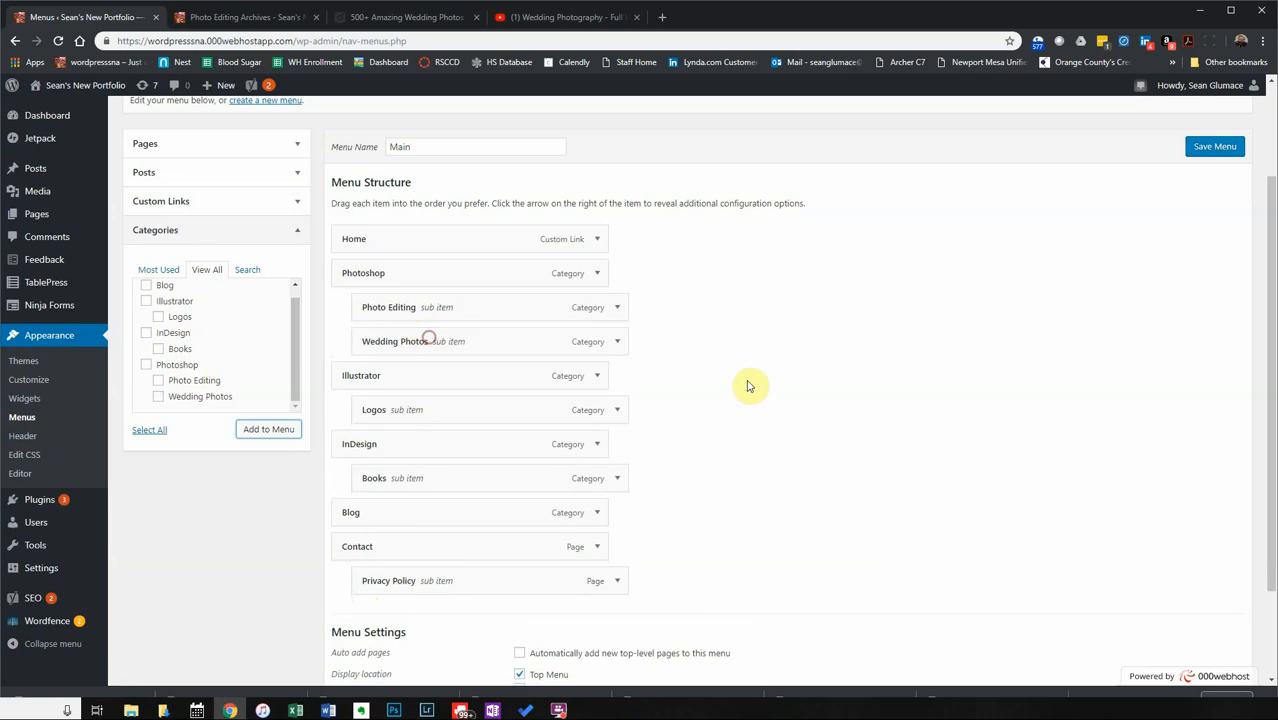
left_click(1214, 155)
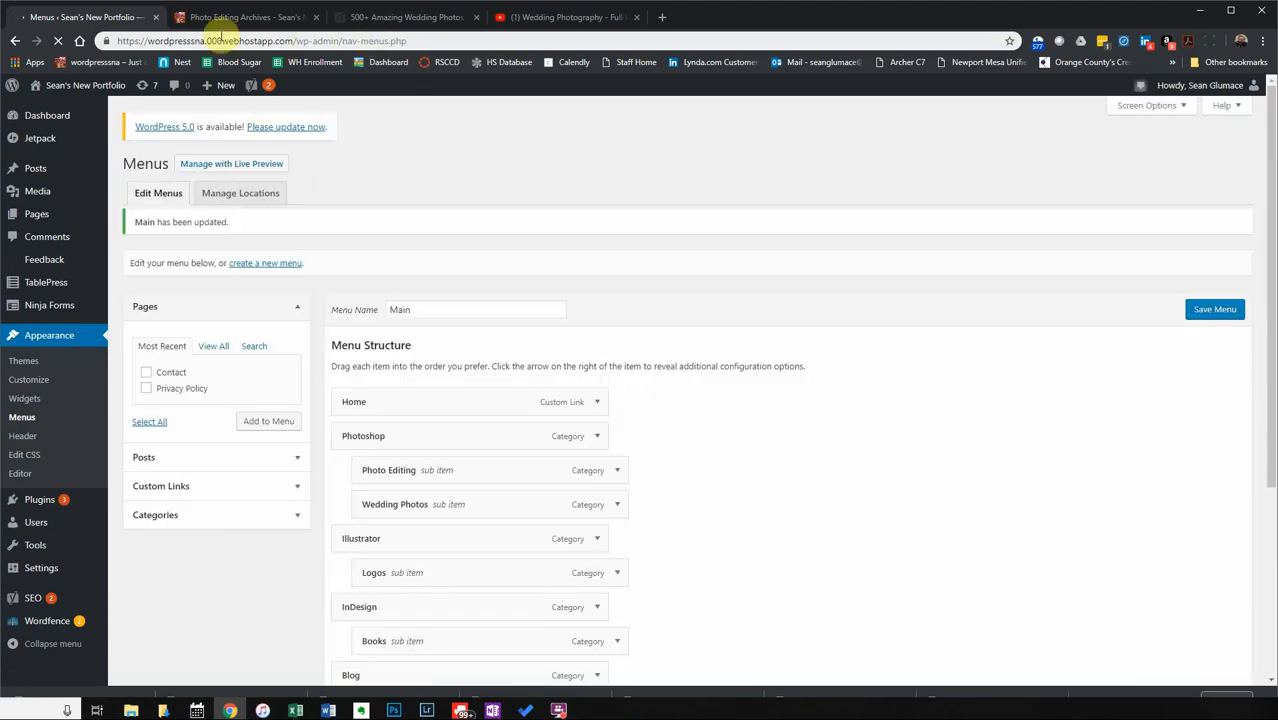
Reload the live site and open the Wedding Photos archive from the Photoshop menu.
left_click(215, 18)
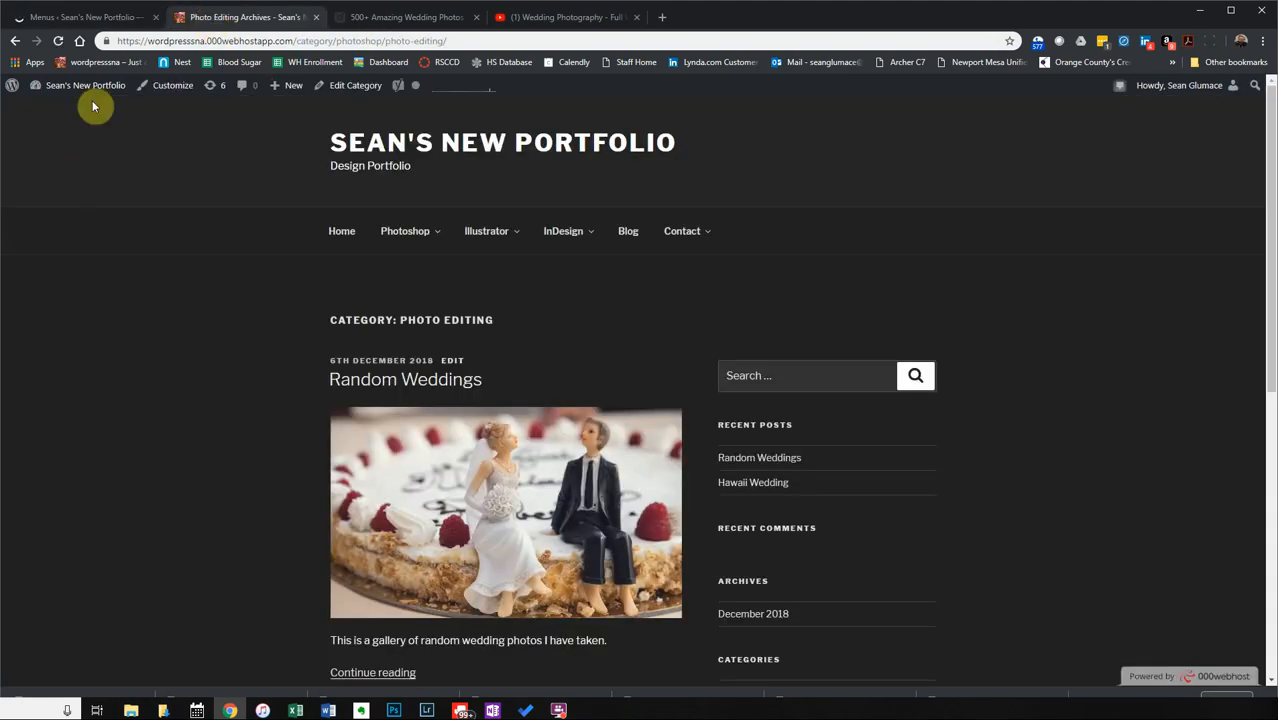
left_click(58, 41)
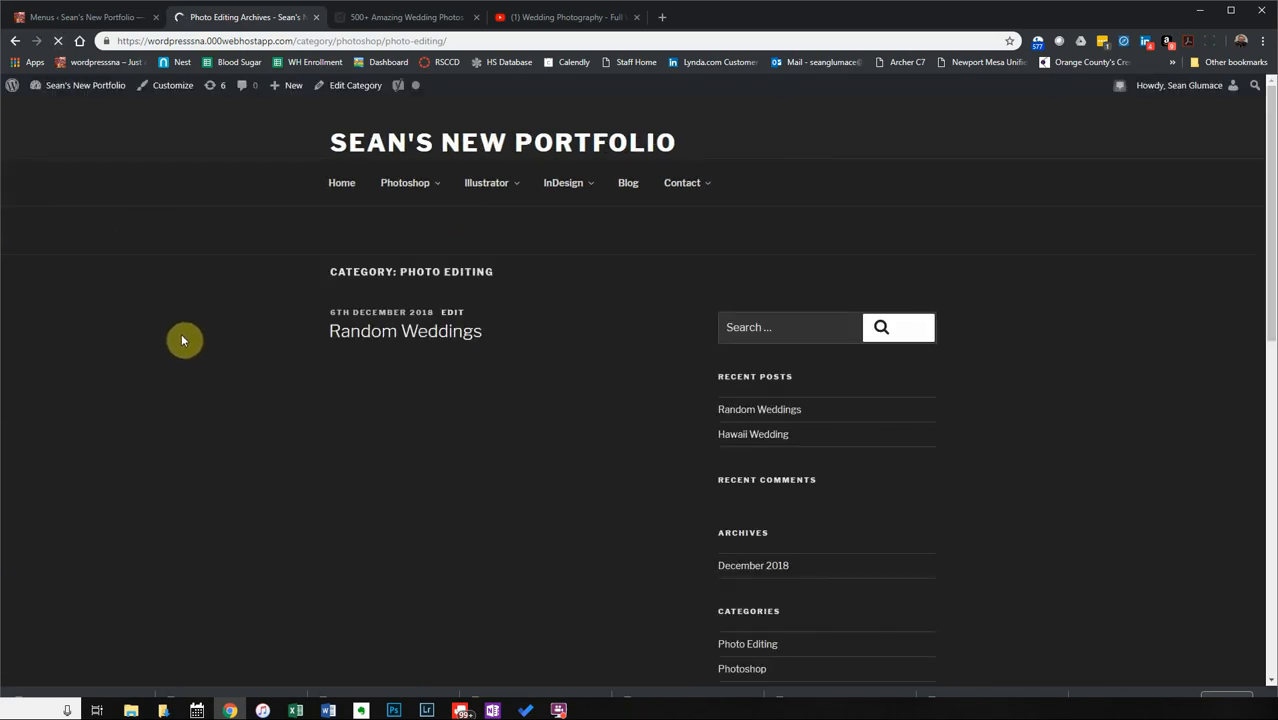
mouse_move(428, 240)
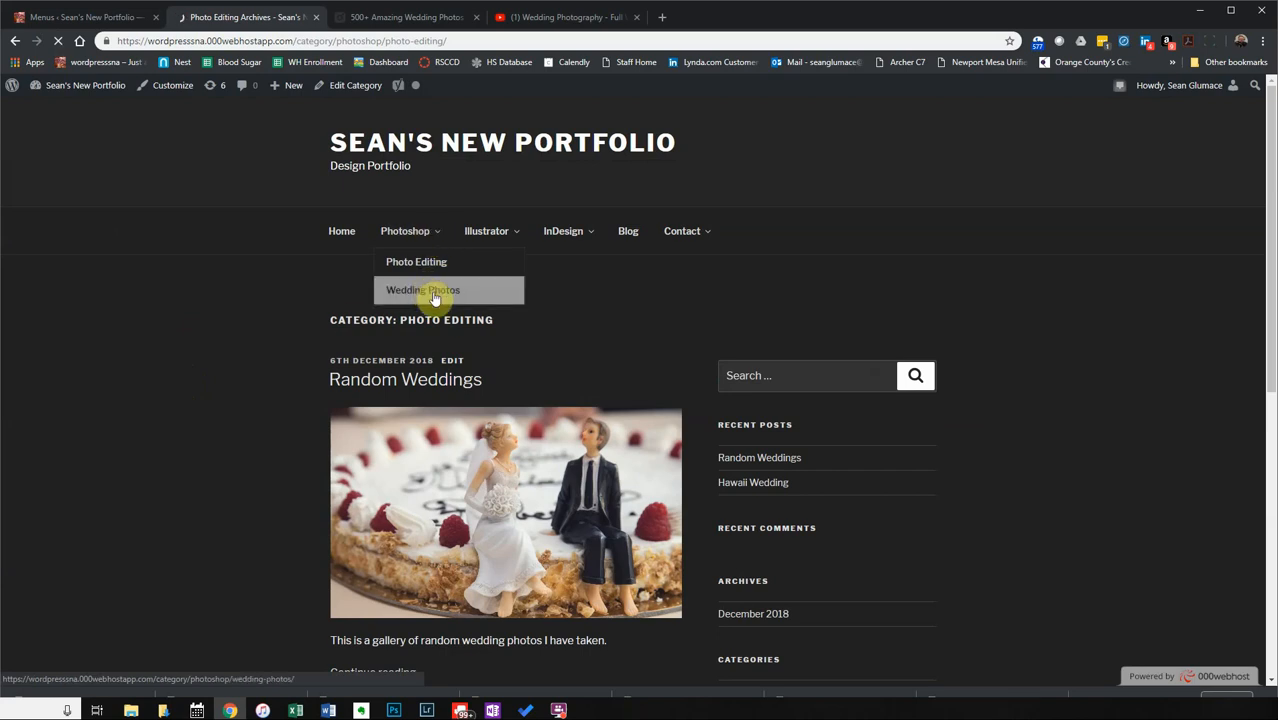
left_click(399, 302)
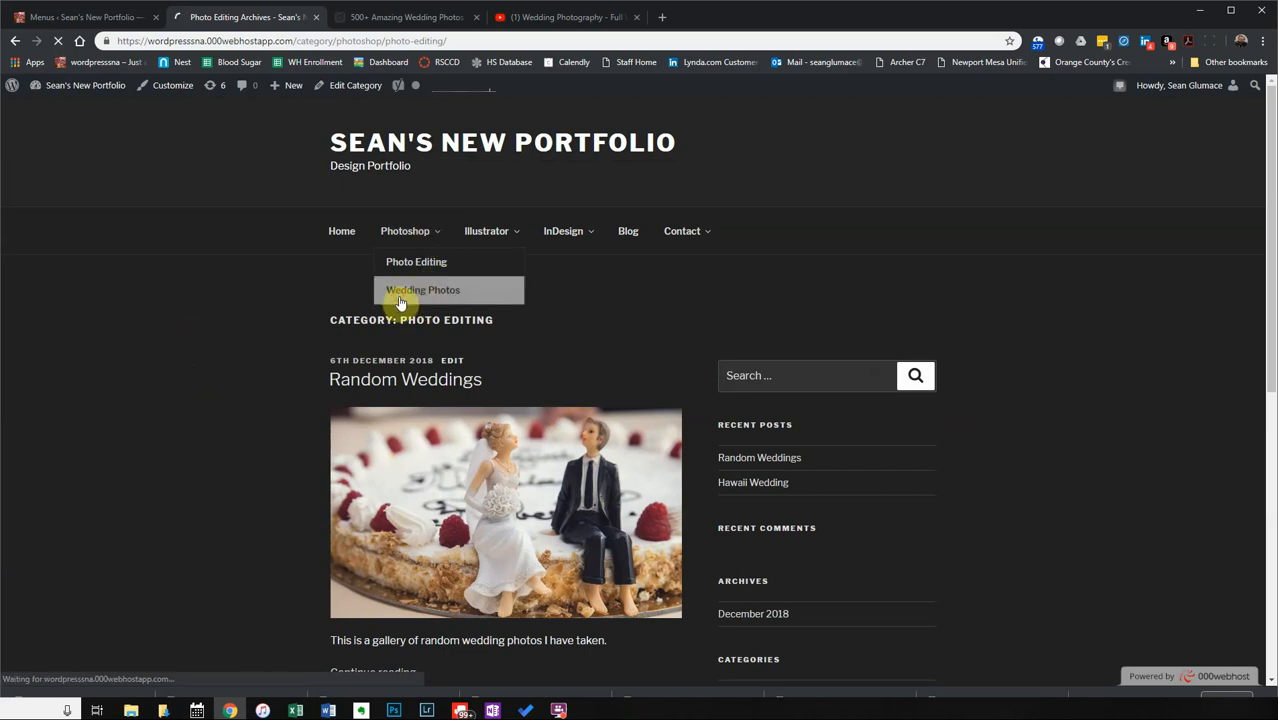
scroll(270, 515, "down", 3)
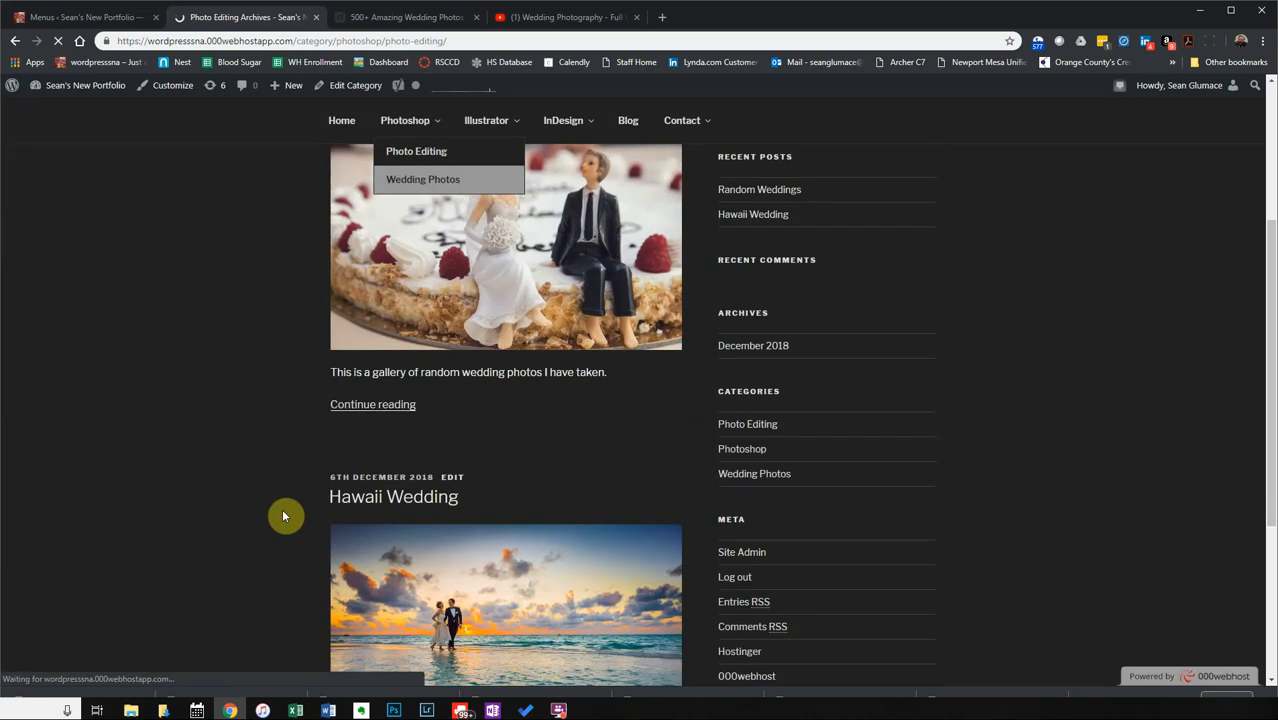
scroll(300, 434, "up", 3)
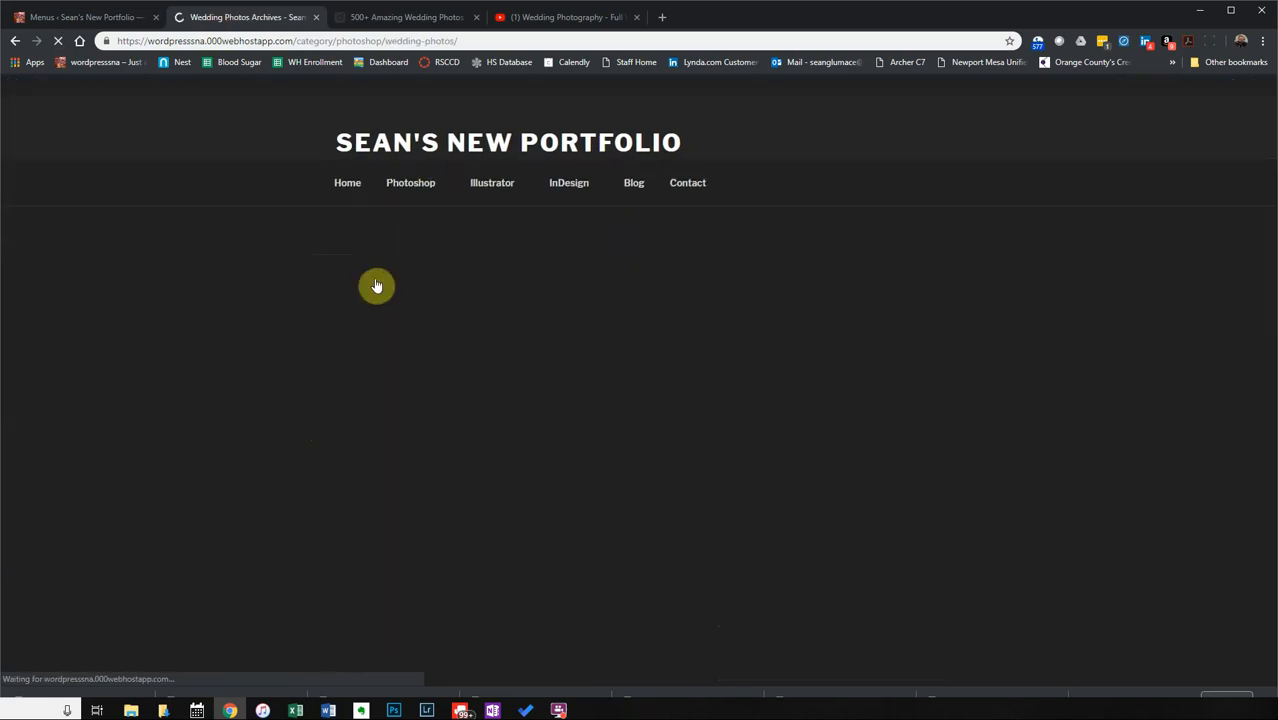
scroll(342, 431, "down", 3)
scroll(342, 431, "up", 3)
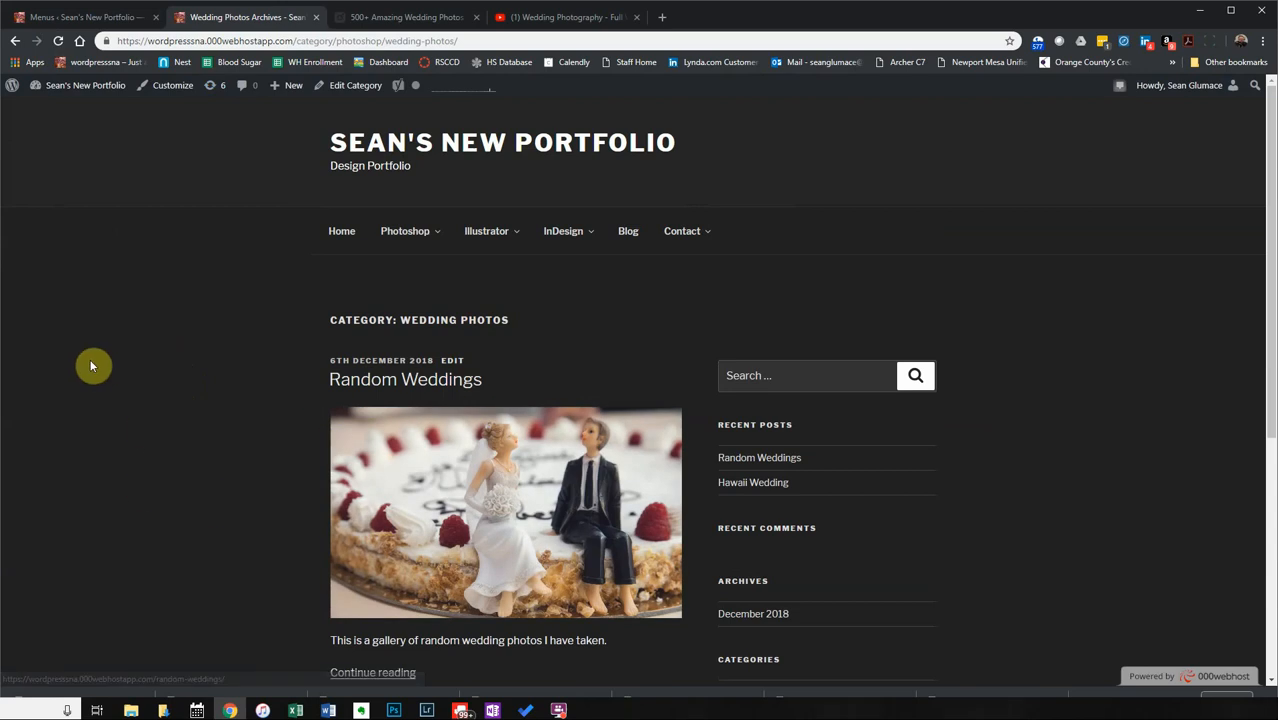
Check the menu editor, confirm Books sits under InDesign, then move to the wedding photography video.
left_click(90, 20)
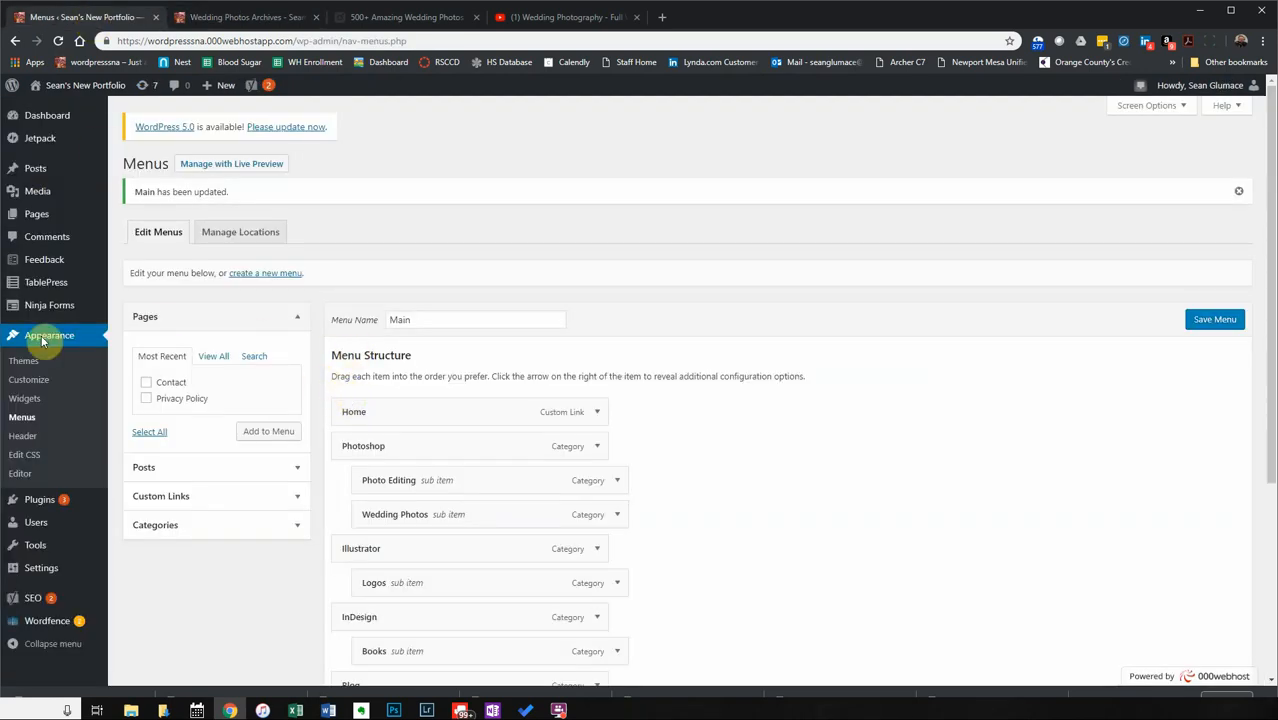
mouse_move(104, 172)
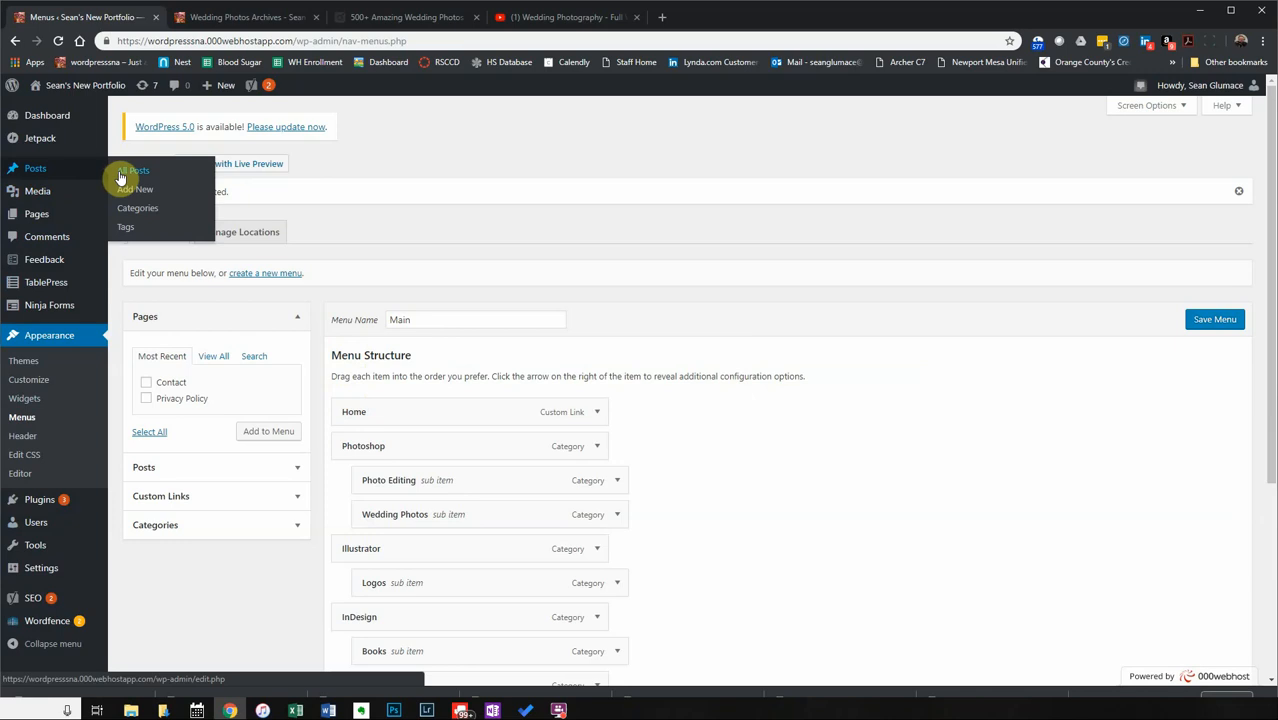
left_click(228, 19)
mouse_move(573, 245)
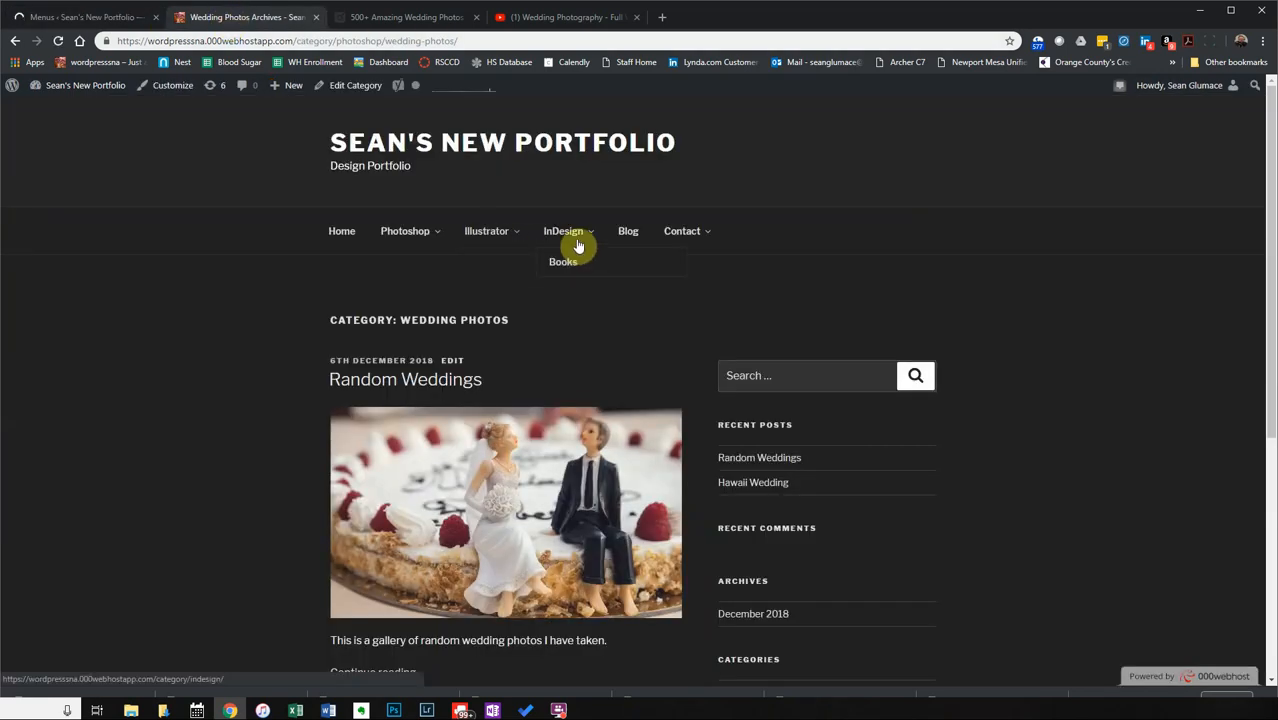
left_click(530, 17)
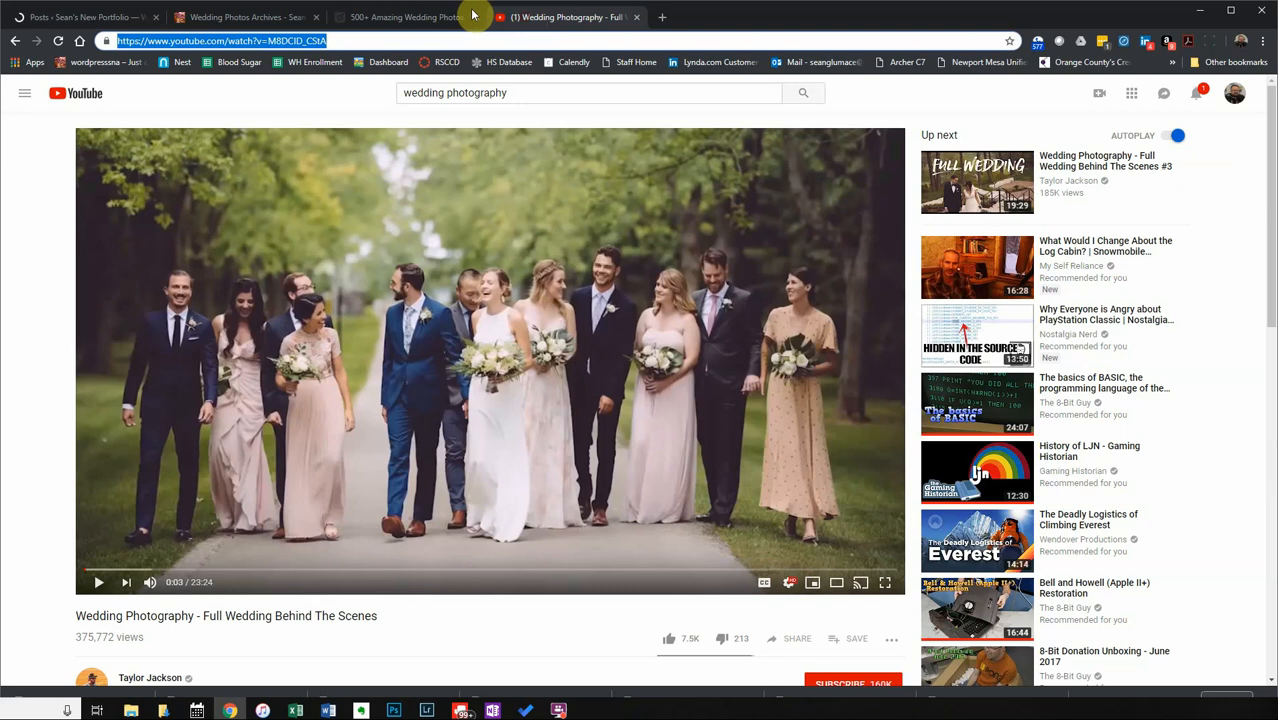
Search Pexels for 'donuts' photos.
left_click(405, 18)
double_click(205, 93)
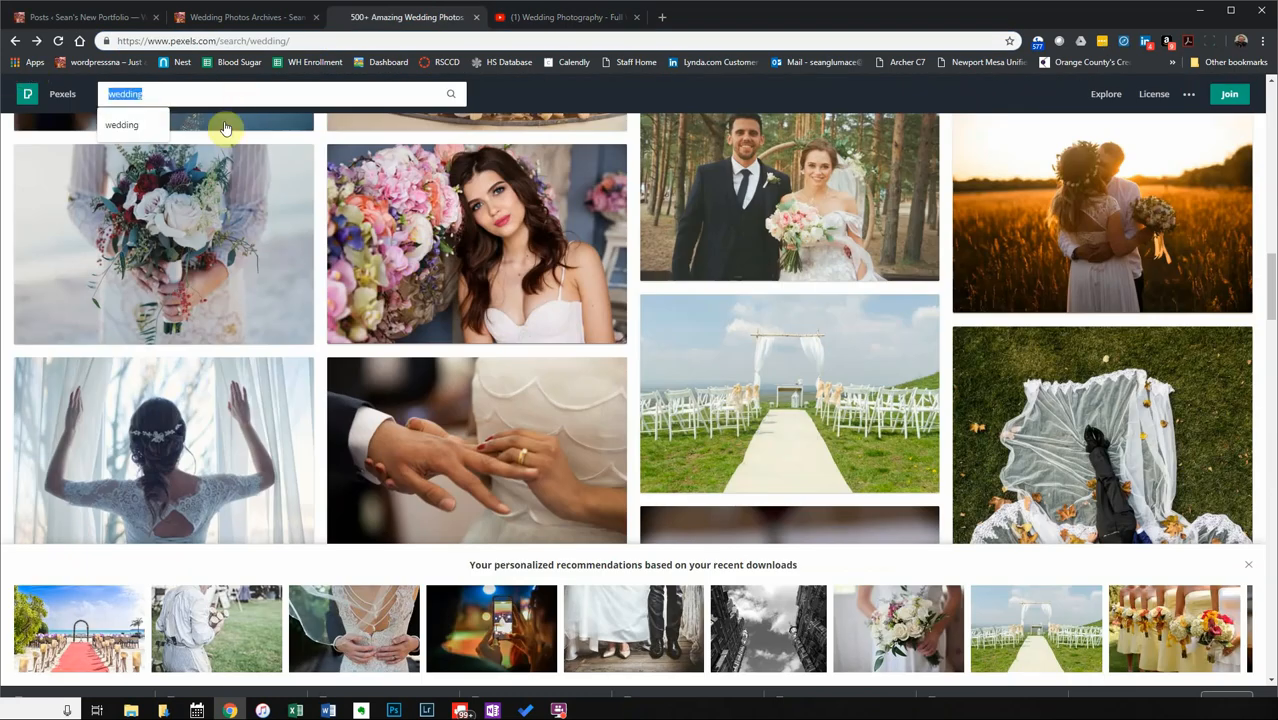
type("donu")
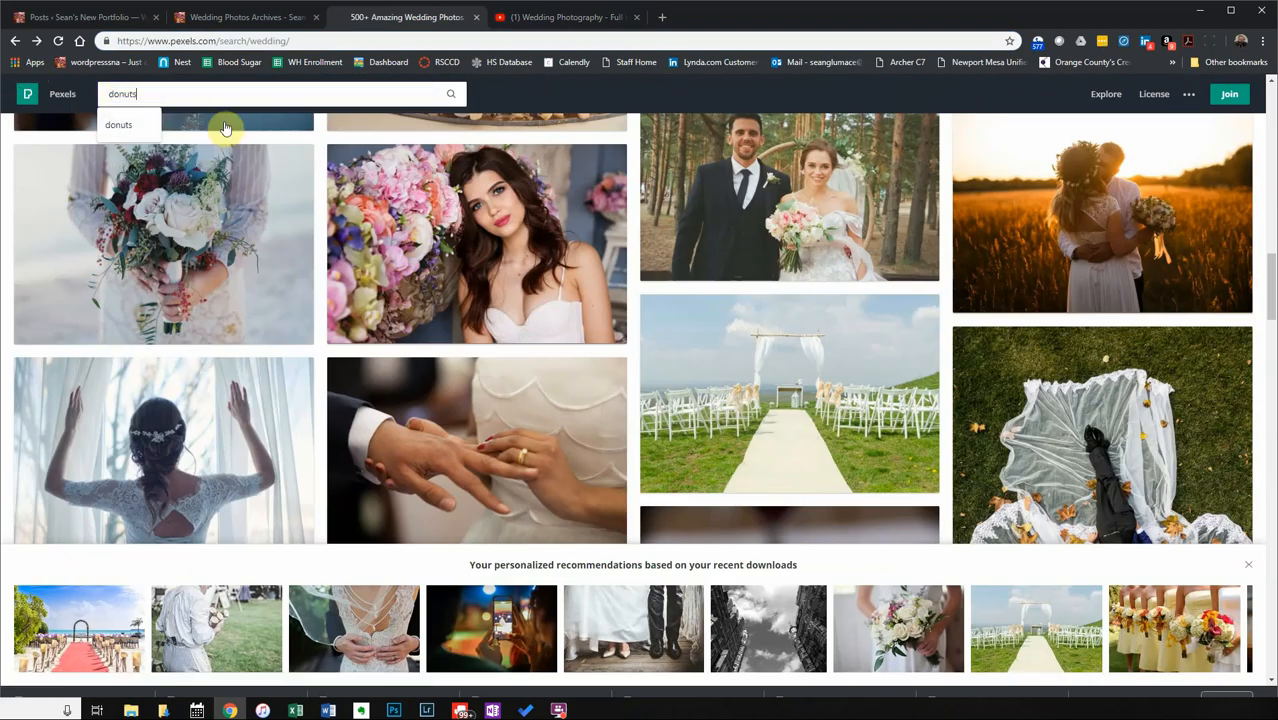
type("ts")
key("Return")
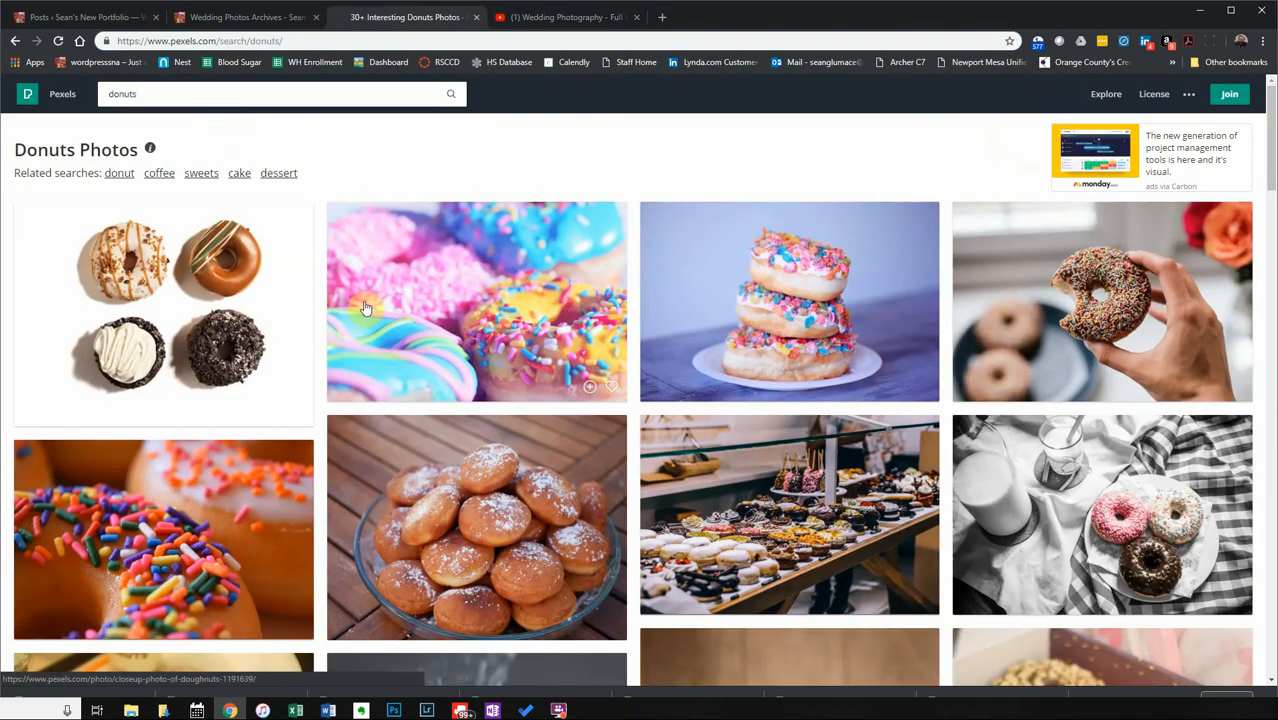
Download the stacked donuts and pink-and-blue sprinkled donut photos.
left_click(843, 285)
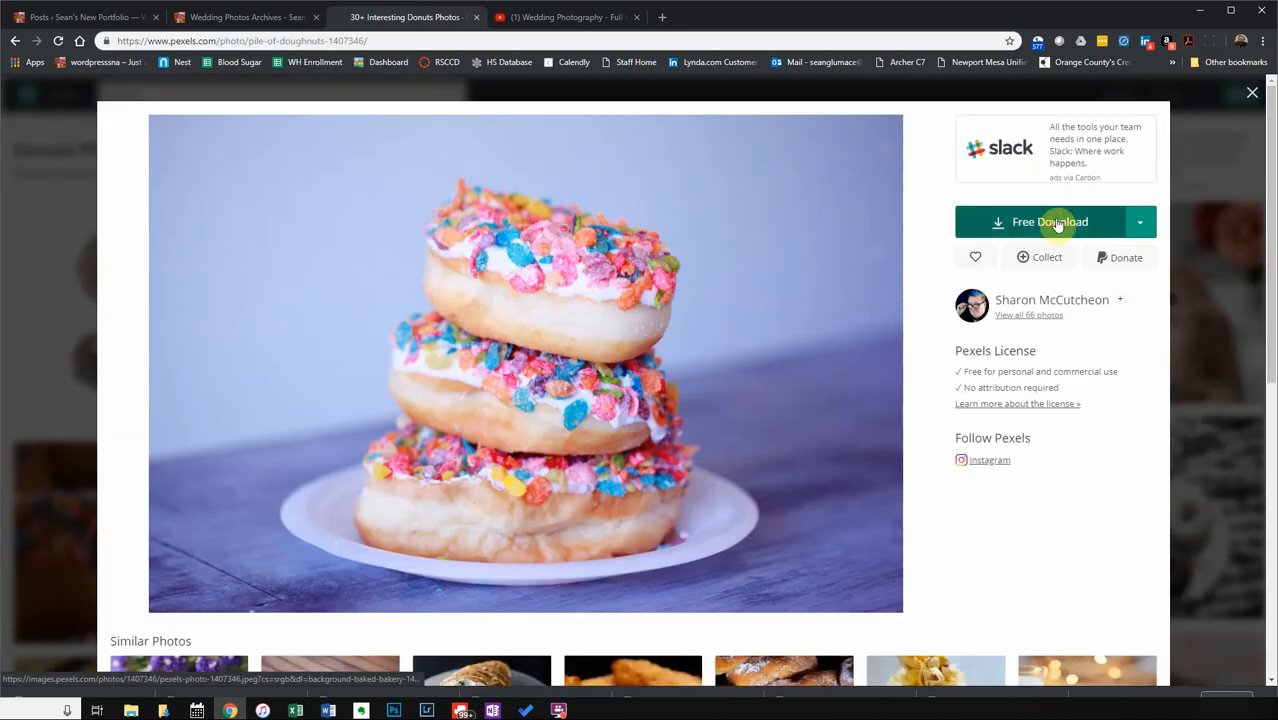
left_click(1058, 224)
left_click(1252, 92)
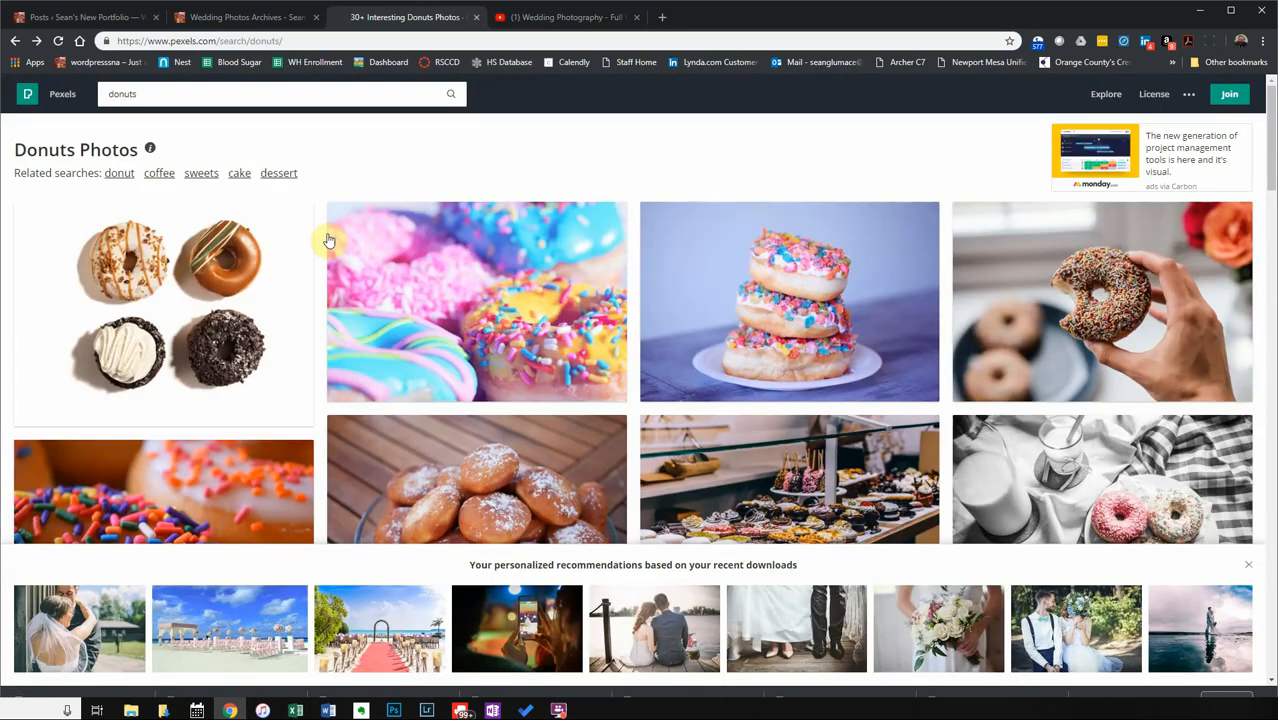
left_click(470, 322)
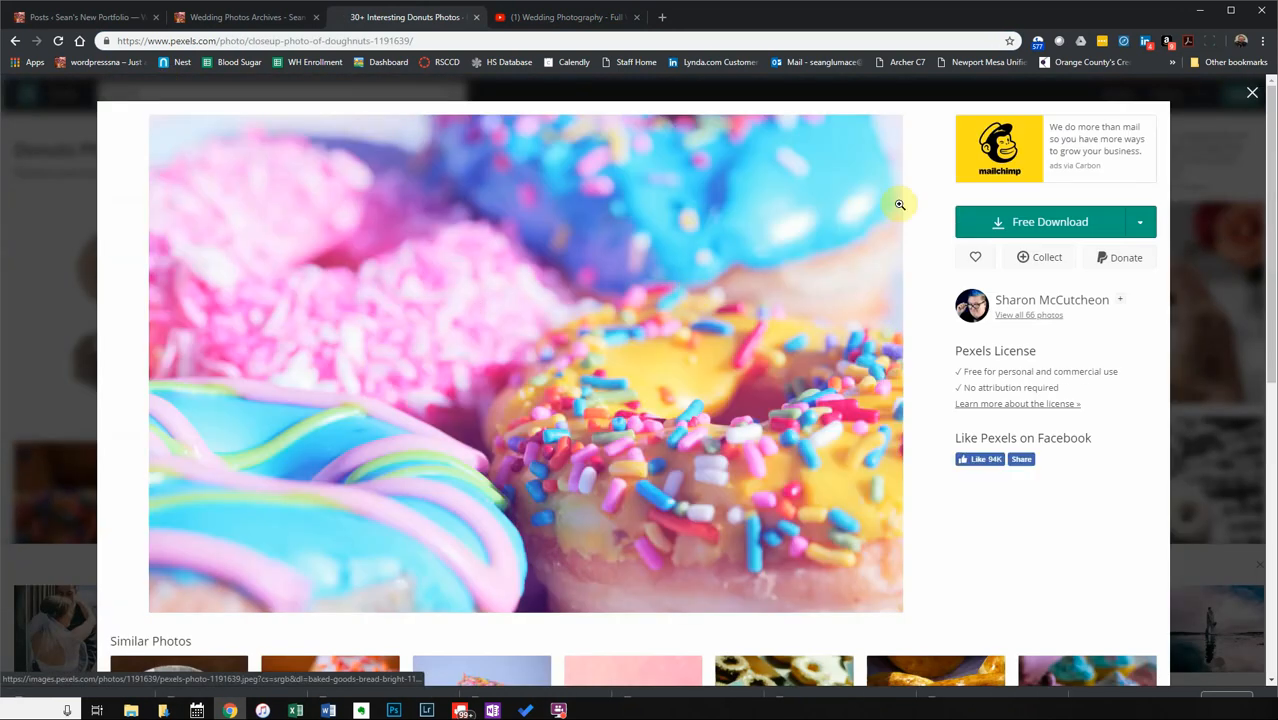
left_click(1062, 221)
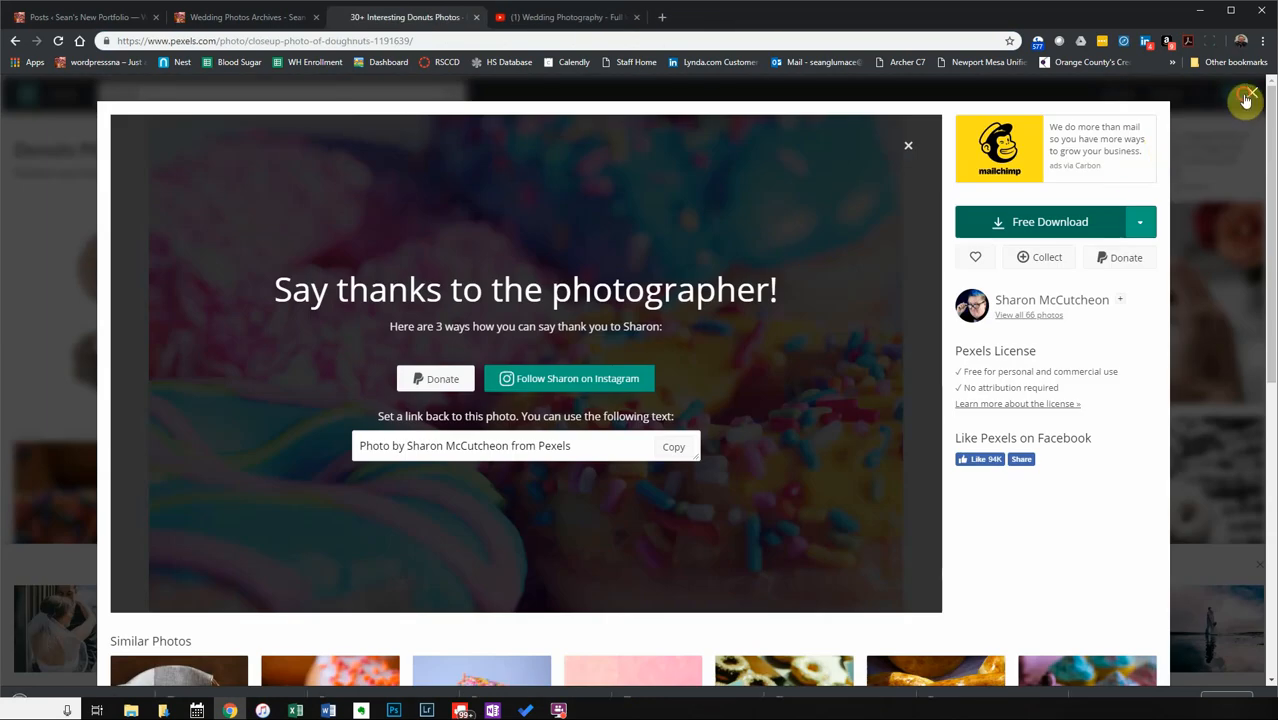
left_click(1251, 93)
left_click(1100, 300)
left_click(1113, 220)
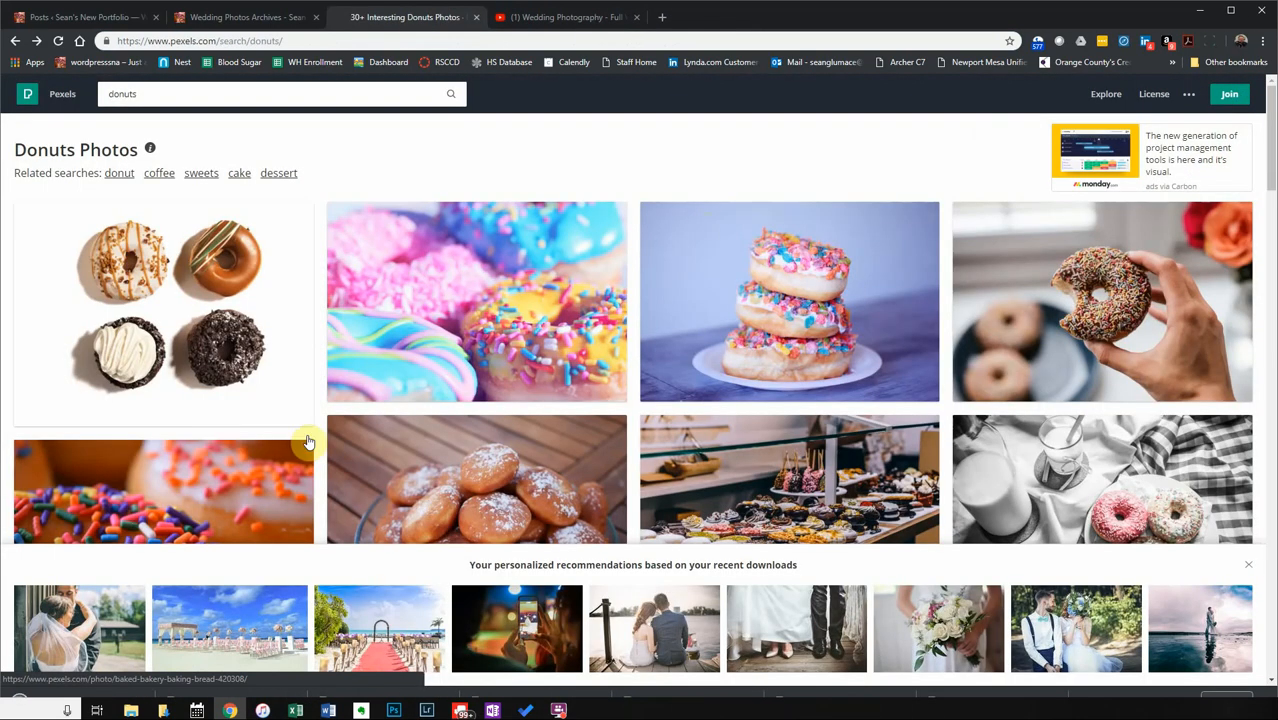
Preview the close-up sprinkled donut, then download the powdered-sugar and black-and-white donut photos.
left_click(176, 480)
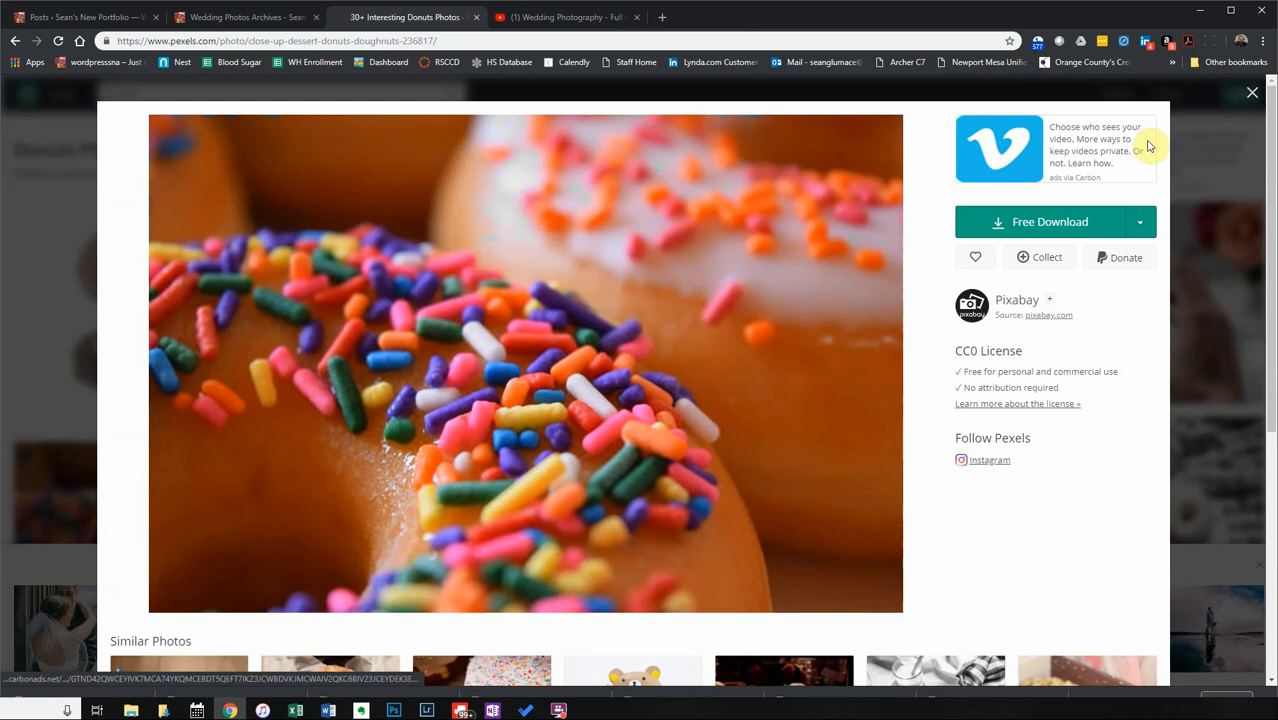
left_click(1252, 92)
scroll(603, 420, "down", 3)
left_click(521, 247)
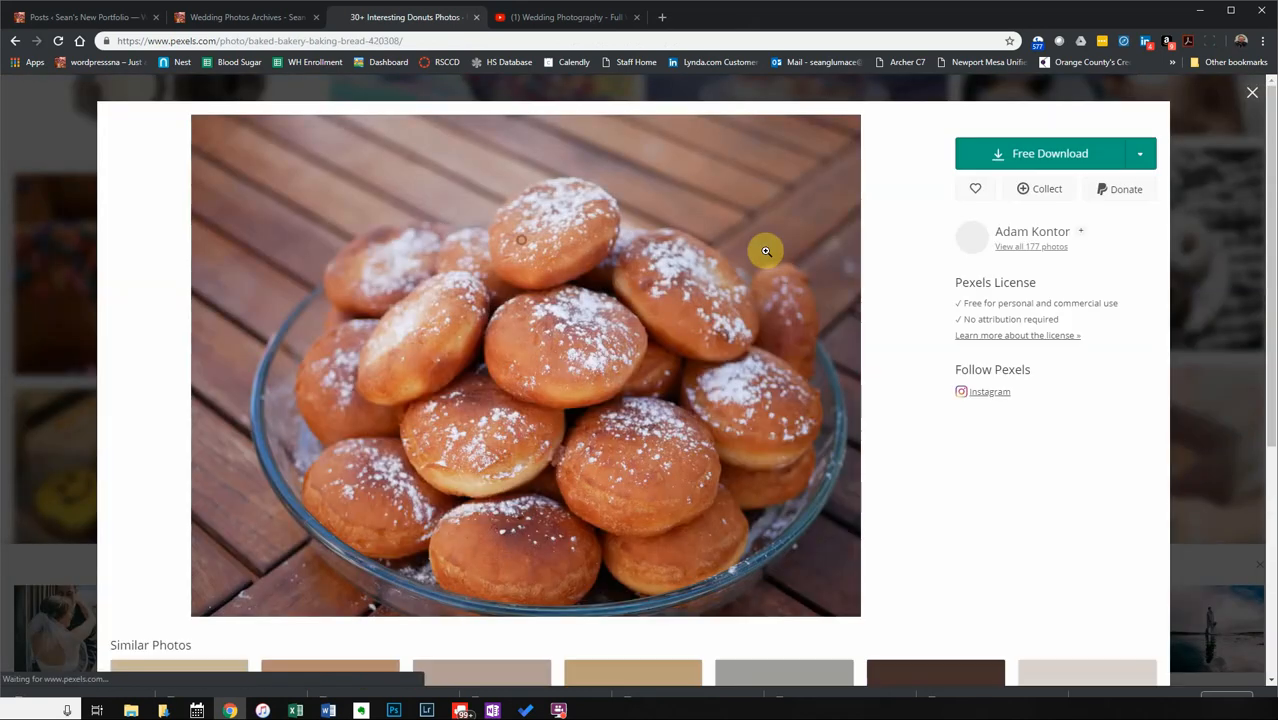
left_click(1020, 228)
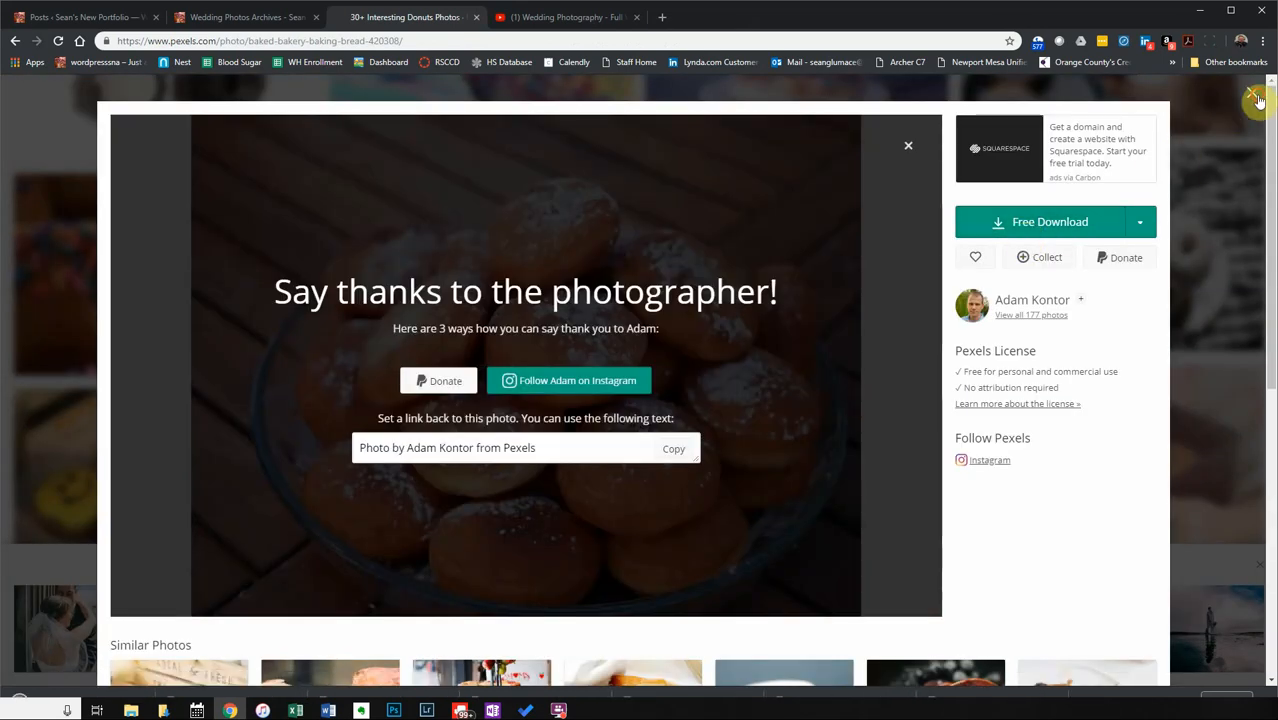
left_click(1252, 92)
left_click(1110, 295)
left_click(1066, 221)
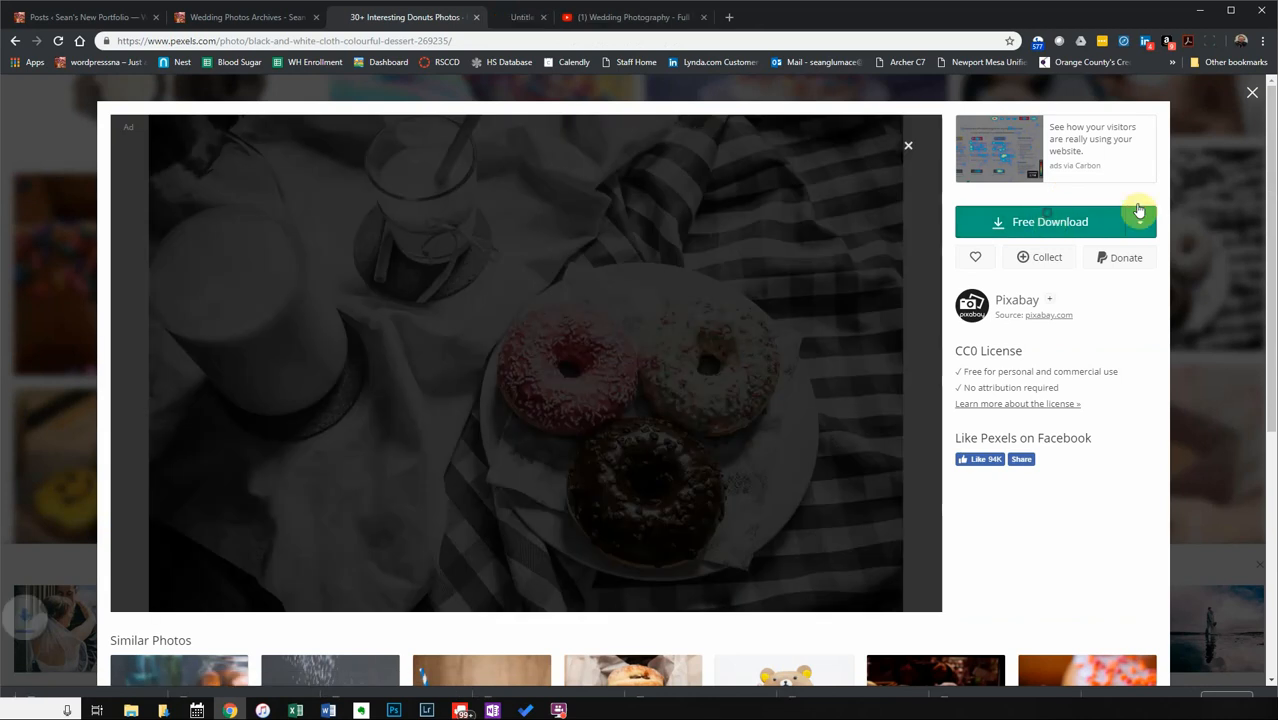
left_click(1249, 96)
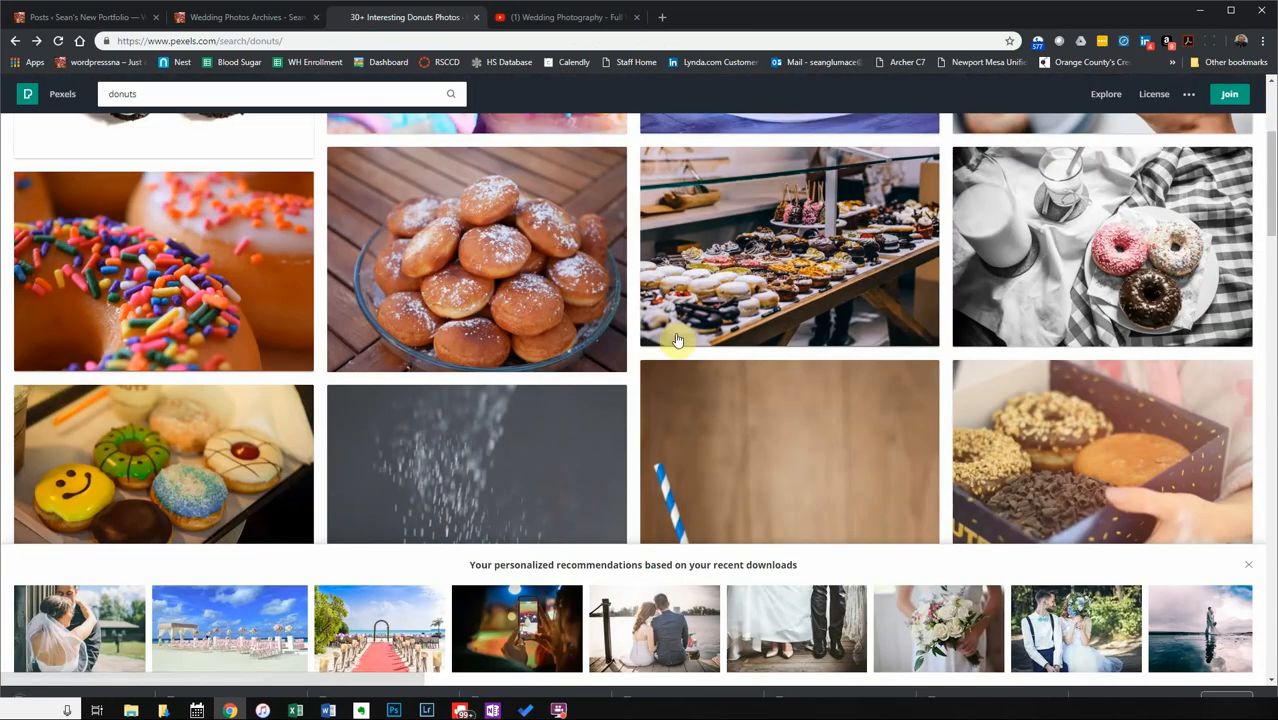
scroll(620, 310, "up", 3)
Search Pexels for books and download the open-book and library bookshelf photos.
left_click(185, 94)
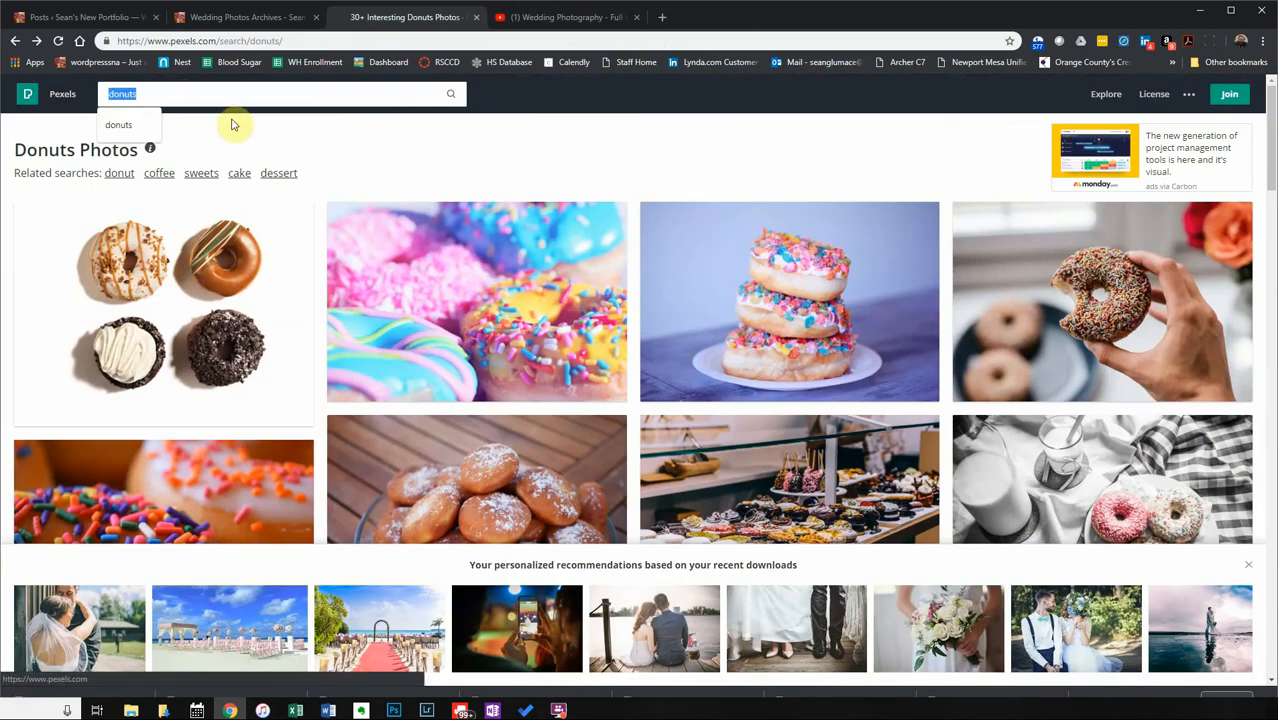
type("books")
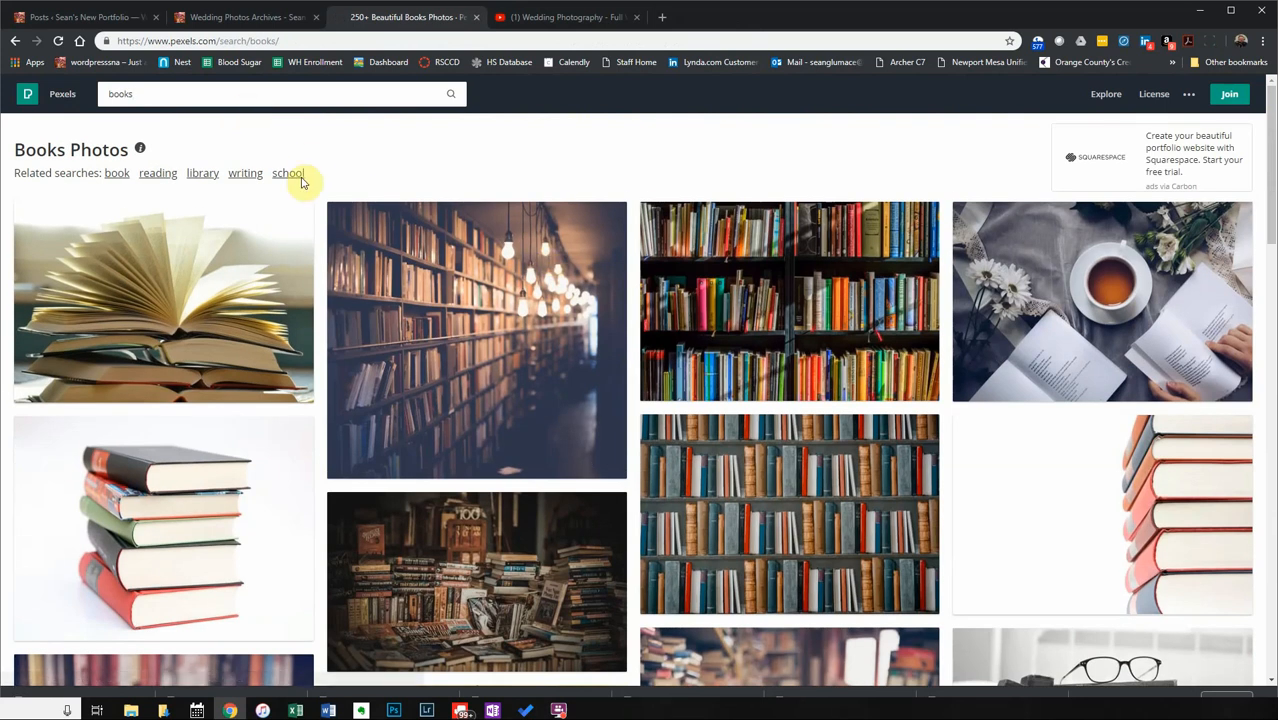
left_click(270, 229)
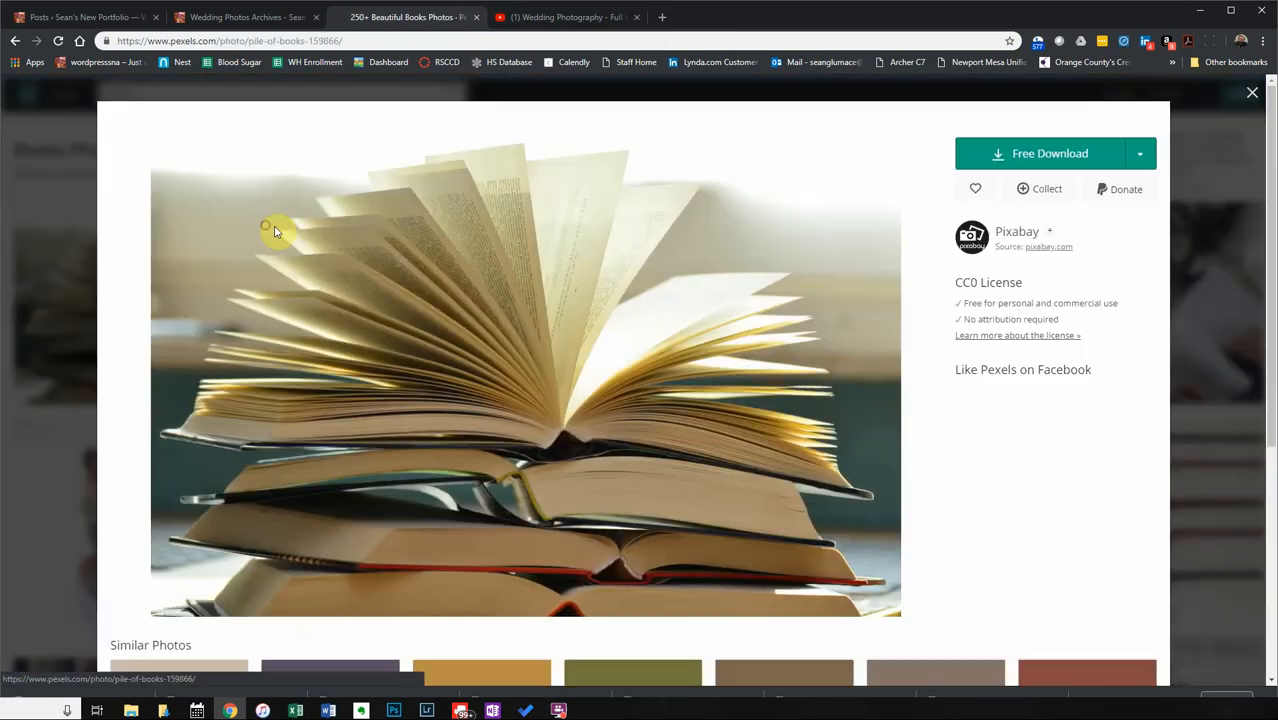
left_click(1093, 222)
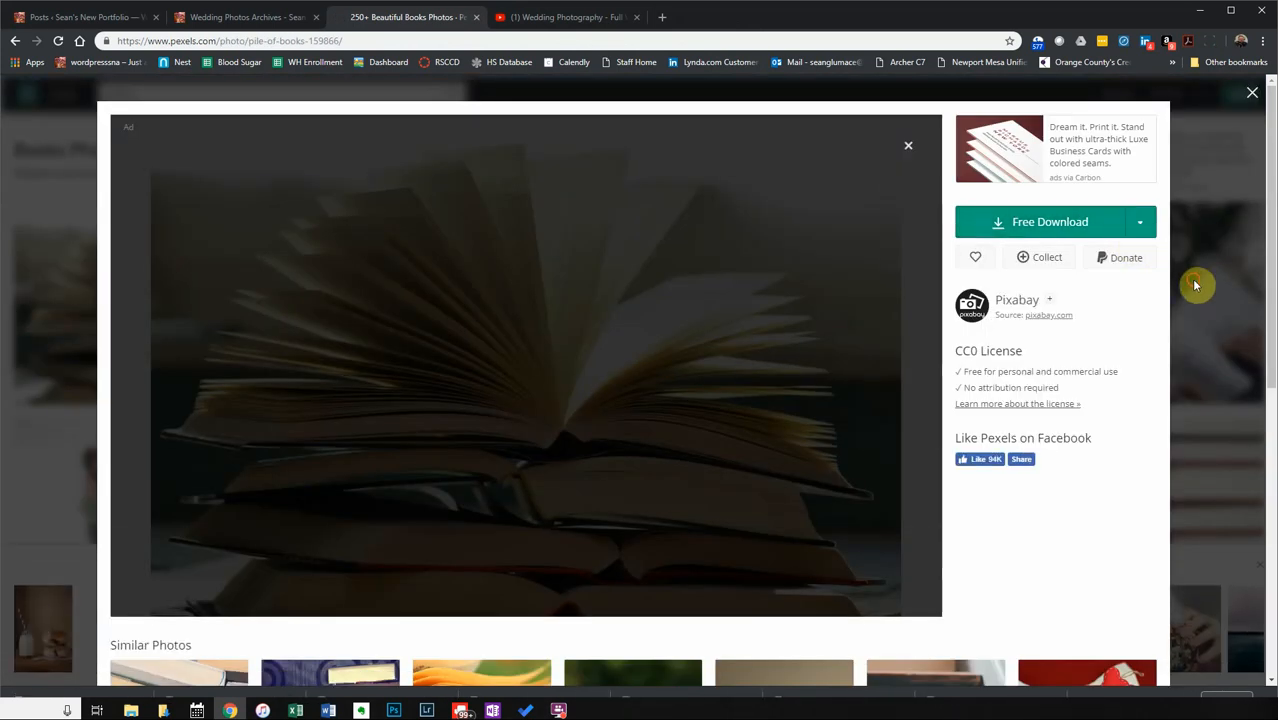
left_click(1194, 285)
left_click(508, 290)
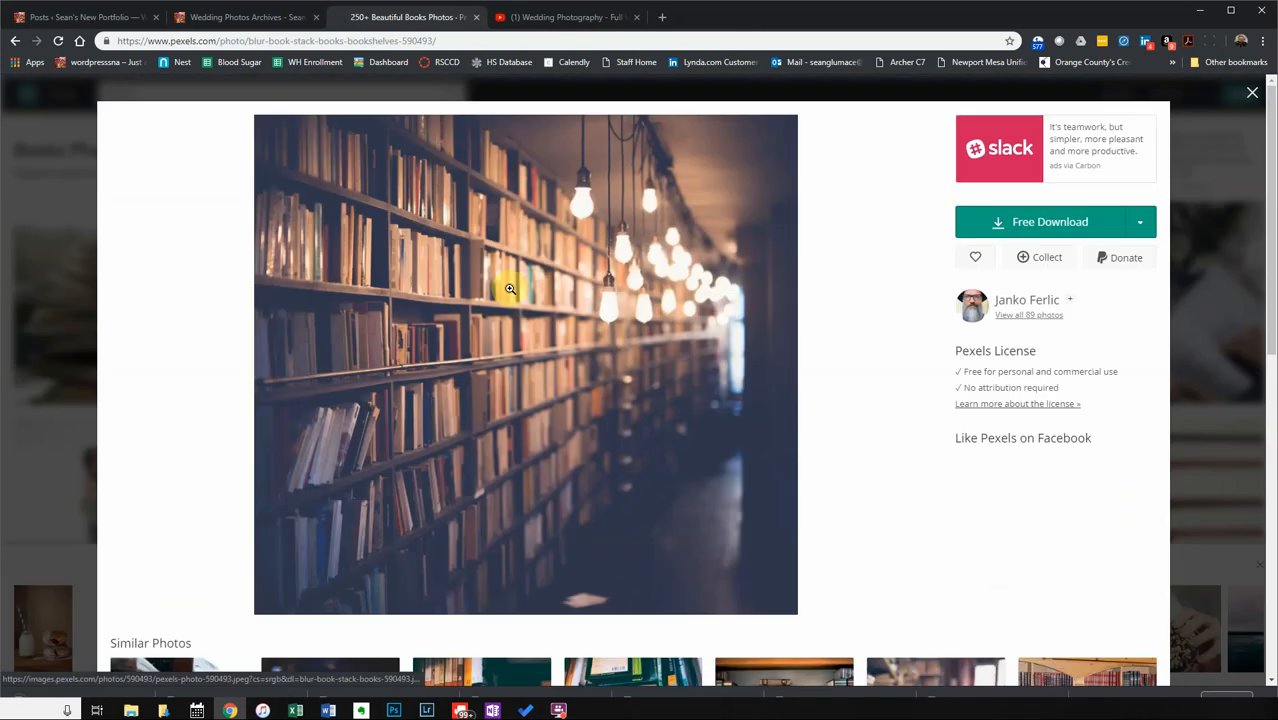
left_click(1040, 224)
left_click(1252, 305)
Download the colourful bookshelf and teacup-and-books photos.
left_click(803, 317)
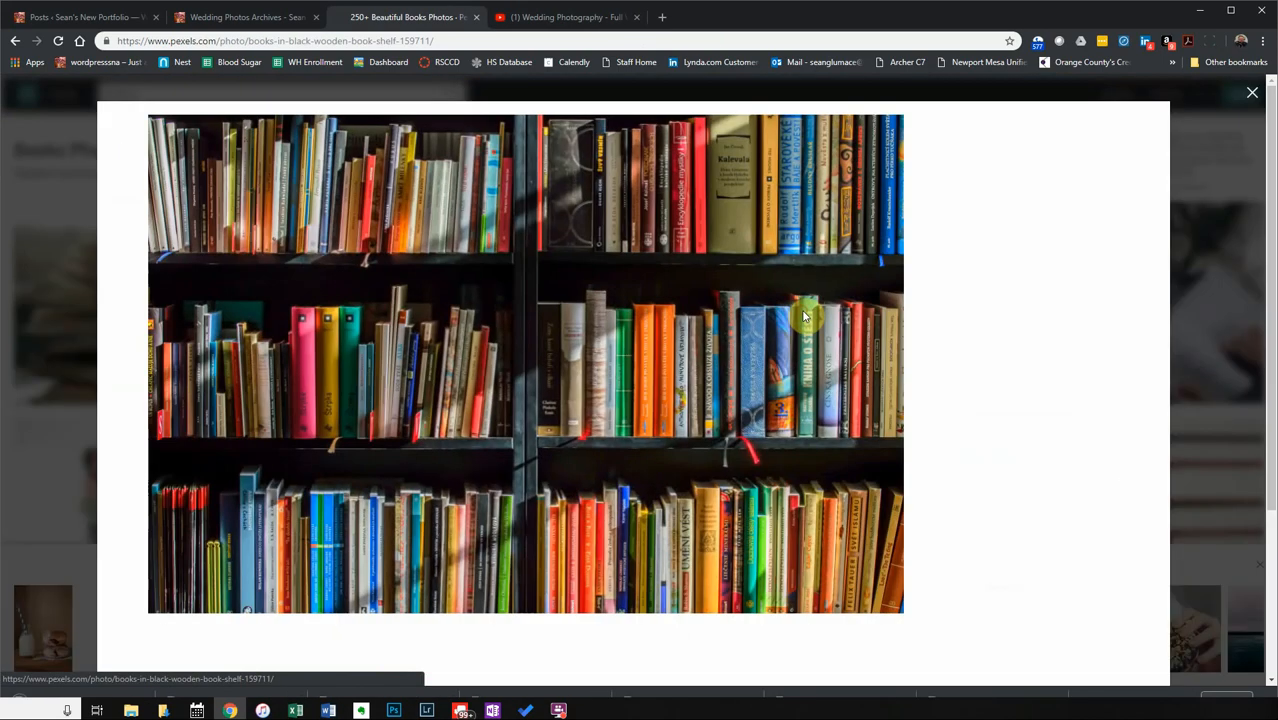
left_click(1044, 224)
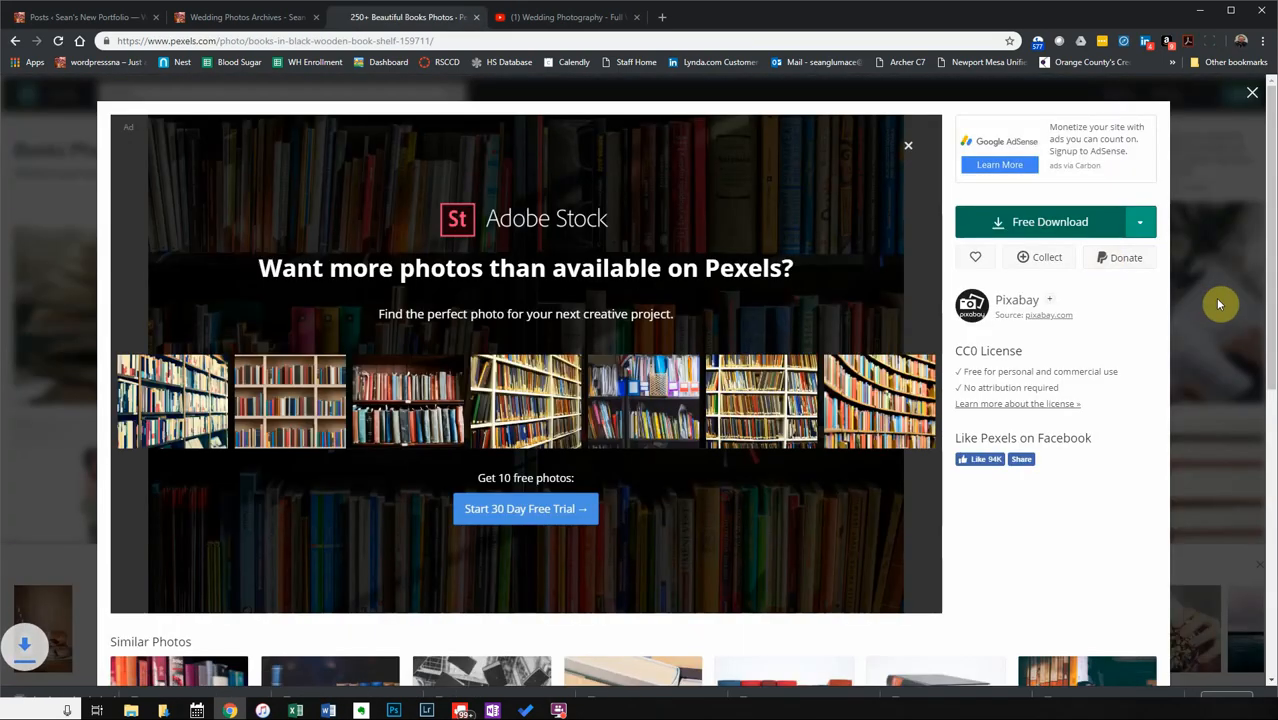
left_click(1219, 305)
left_click(1100, 290)
left_click(1040, 222)
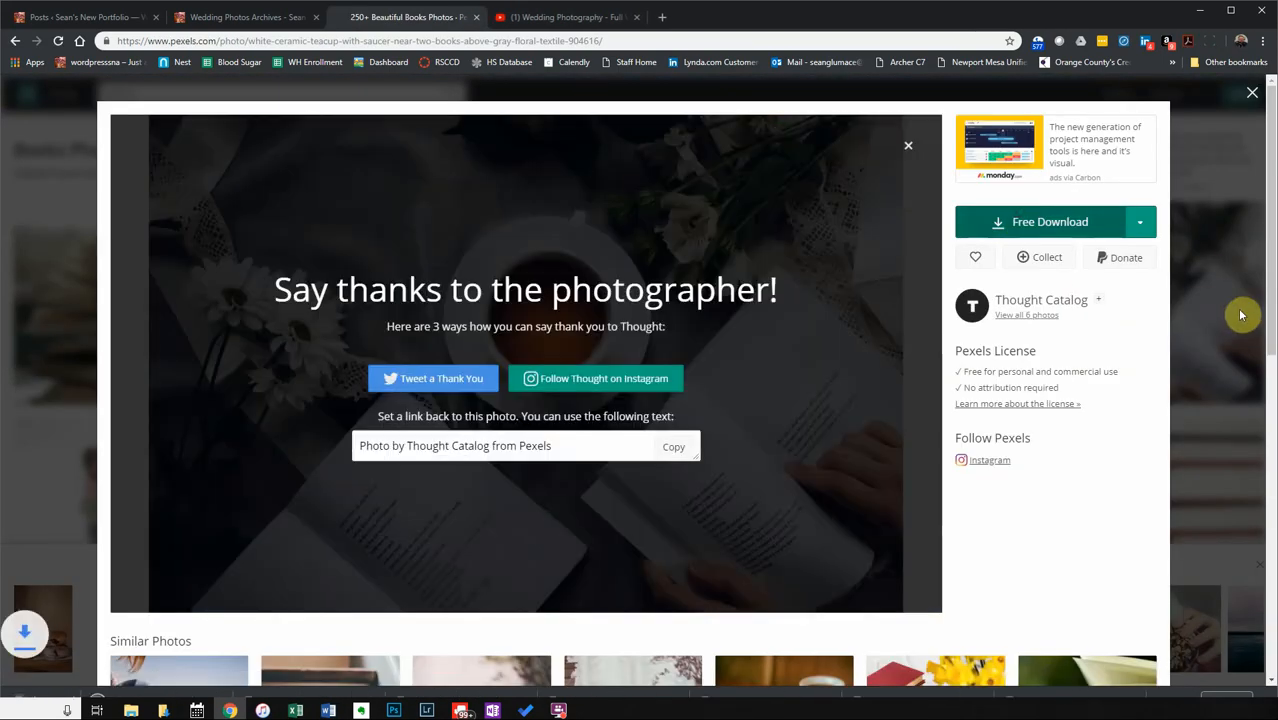
left_click(1227, 318)
Download the books-on-bookshelves and stacked books photos, then return to the WordPress tab.
left_click(756, 451)
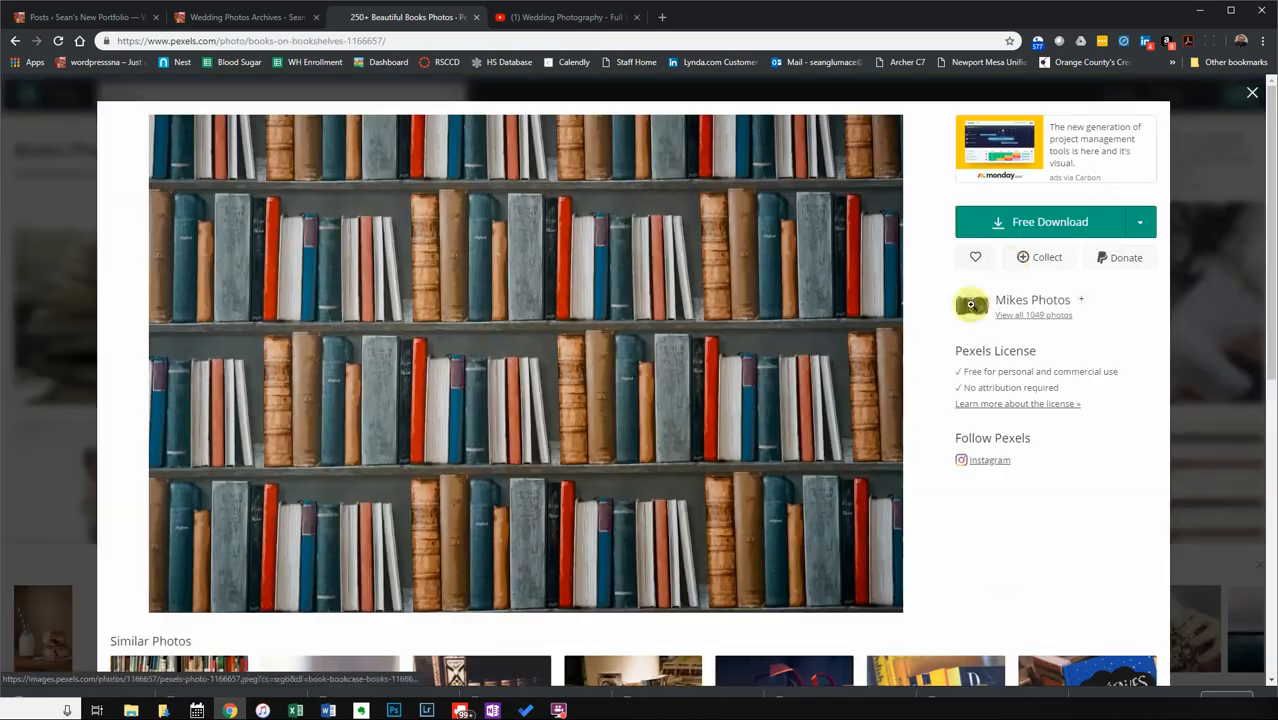
left_click(1018, 222)
left_click(1210, 430)
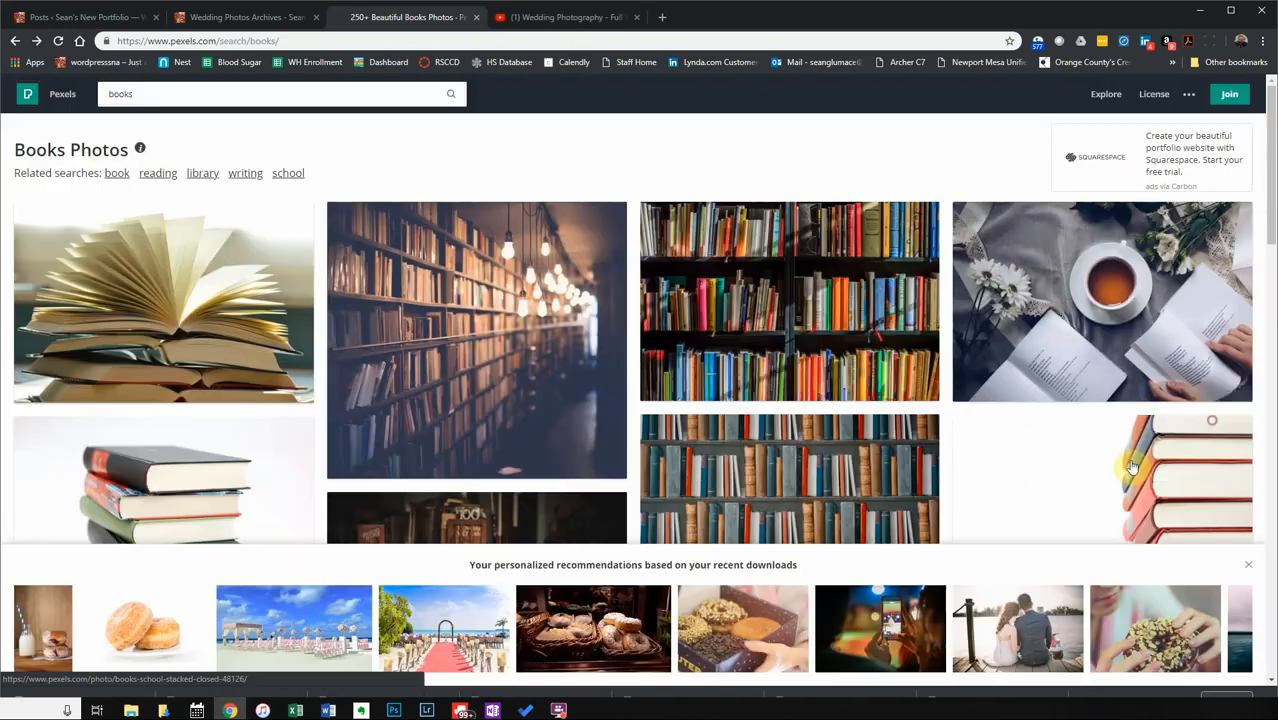
left_click(1131, 467)
left_click(1000, 221)
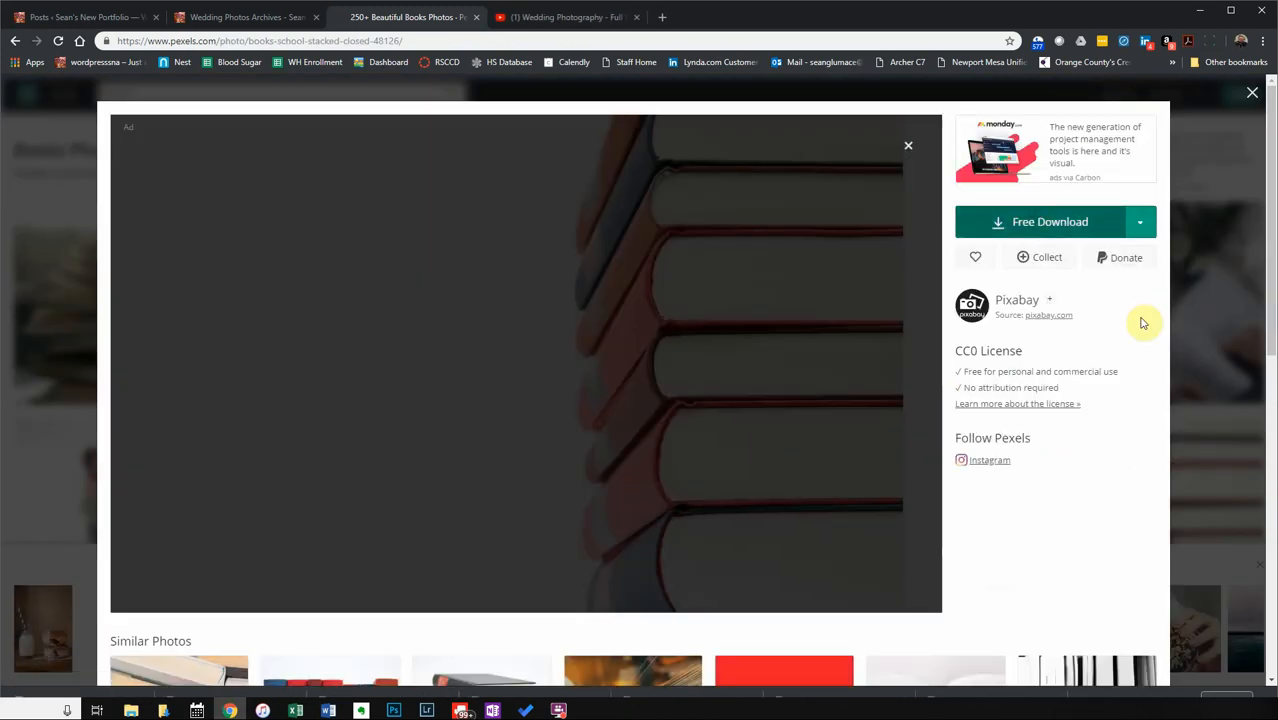
left_click(1251, 93)
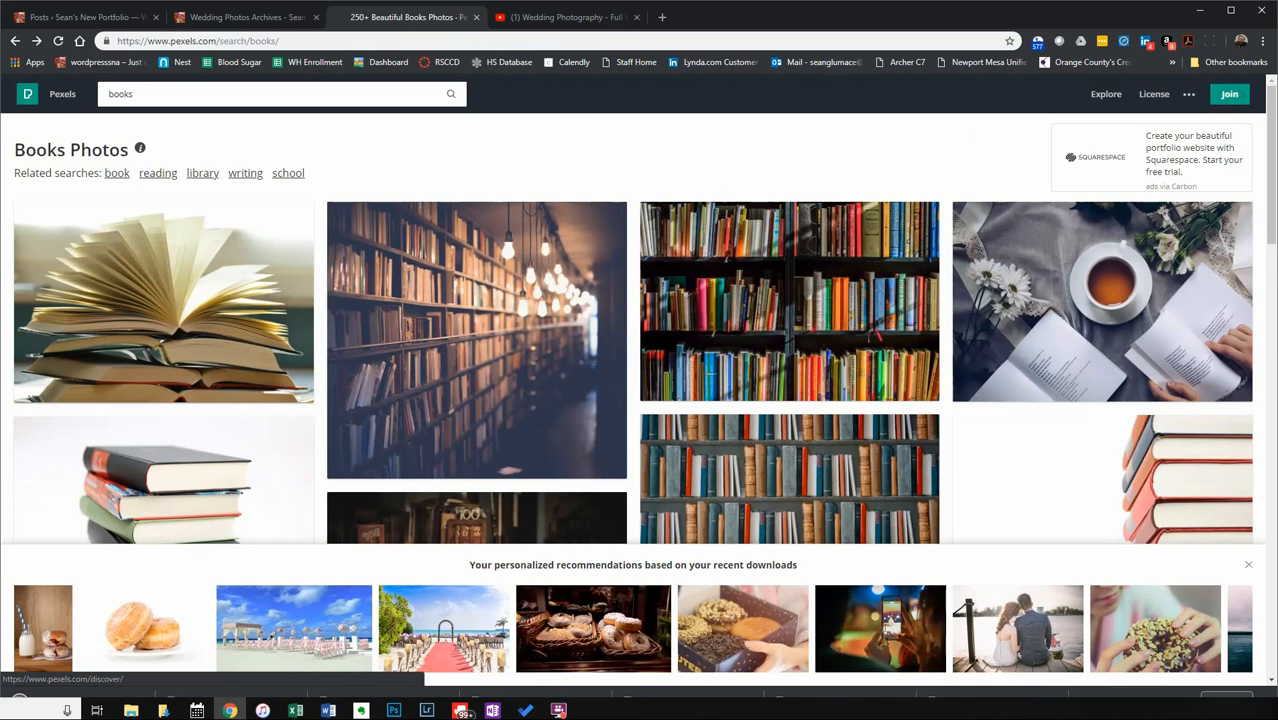
left_click(253, 22)
Start a new post with a Donut Logos title and a short description of the logos.
left_click(92, 18)
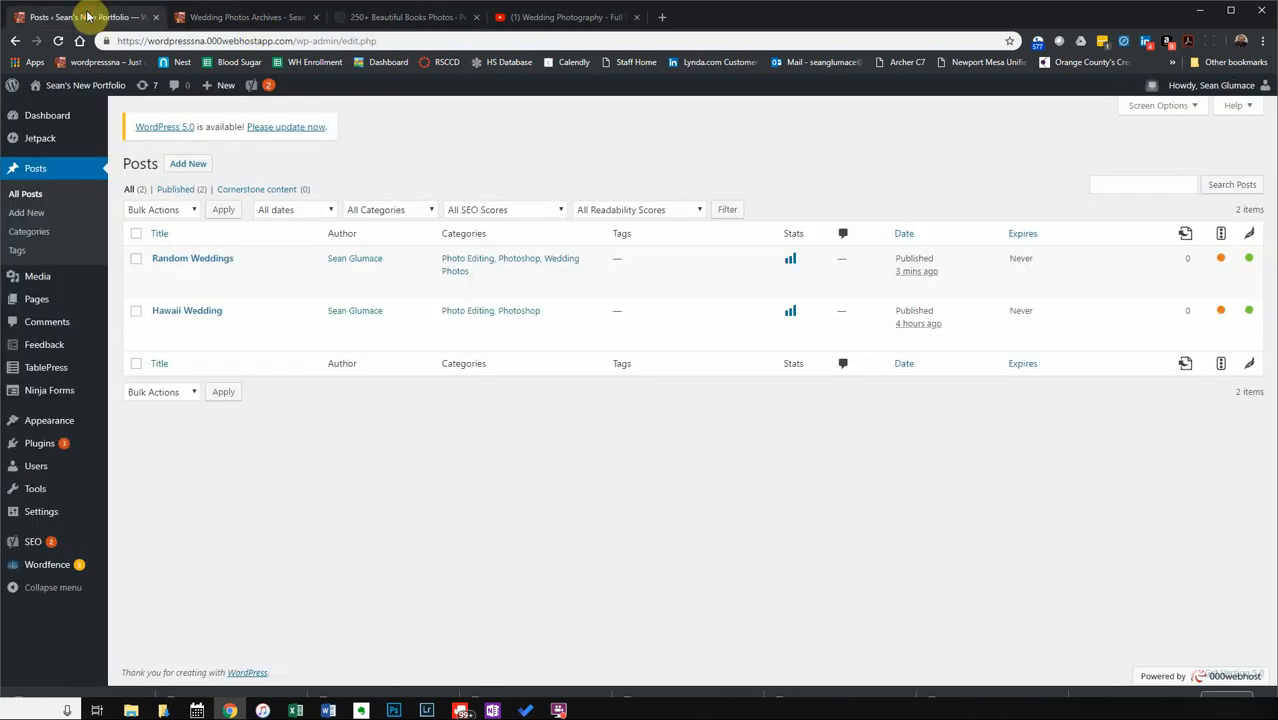
left_click(190, 164)
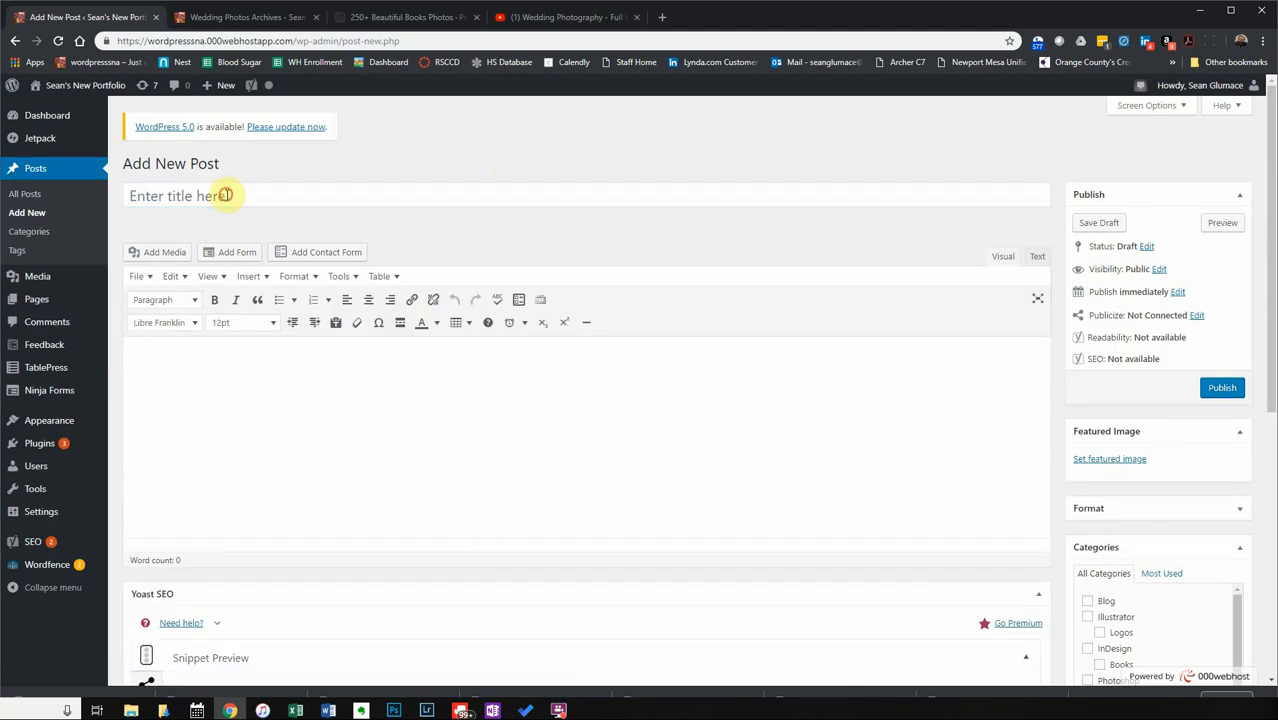
left_click(226, 195)
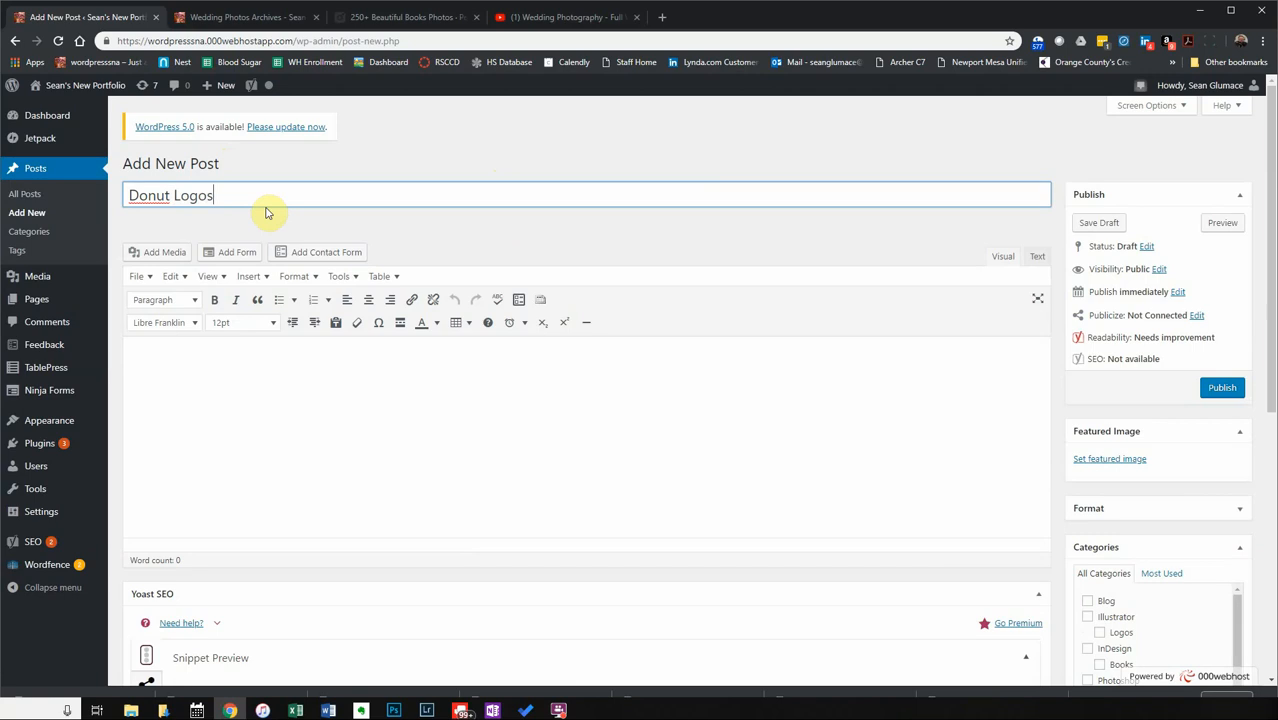
key("Tab")
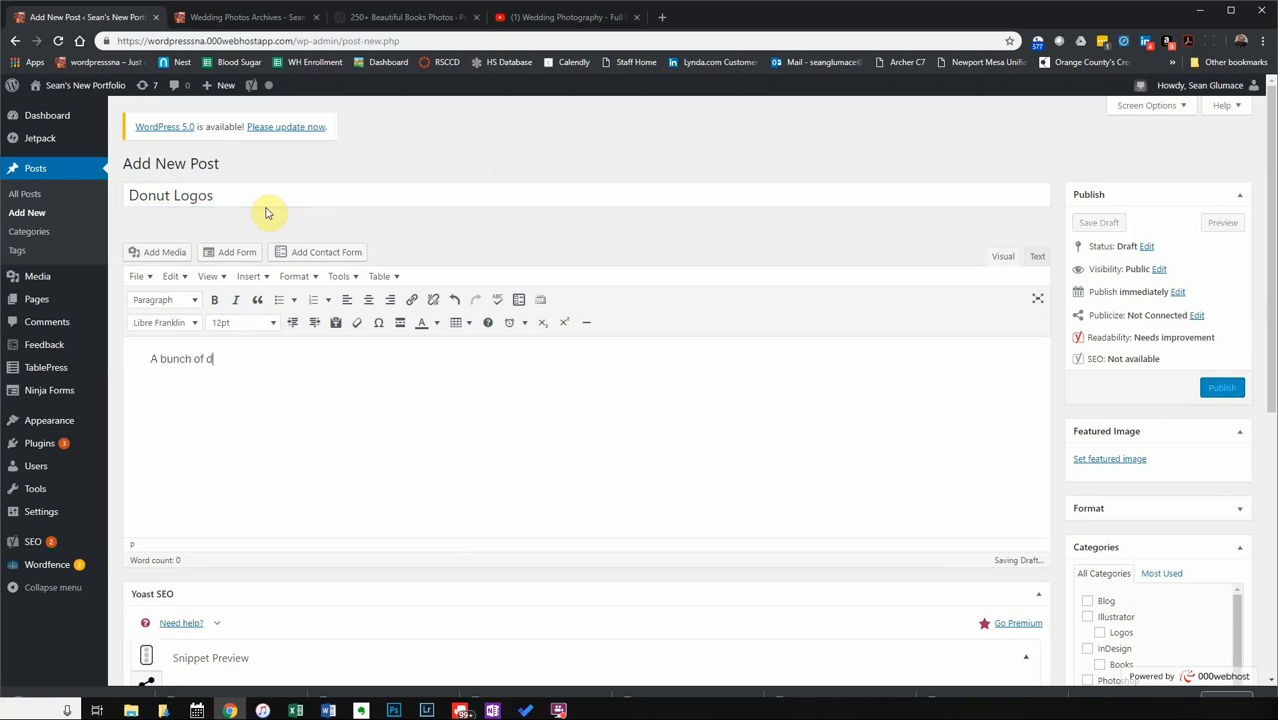
type("created.")
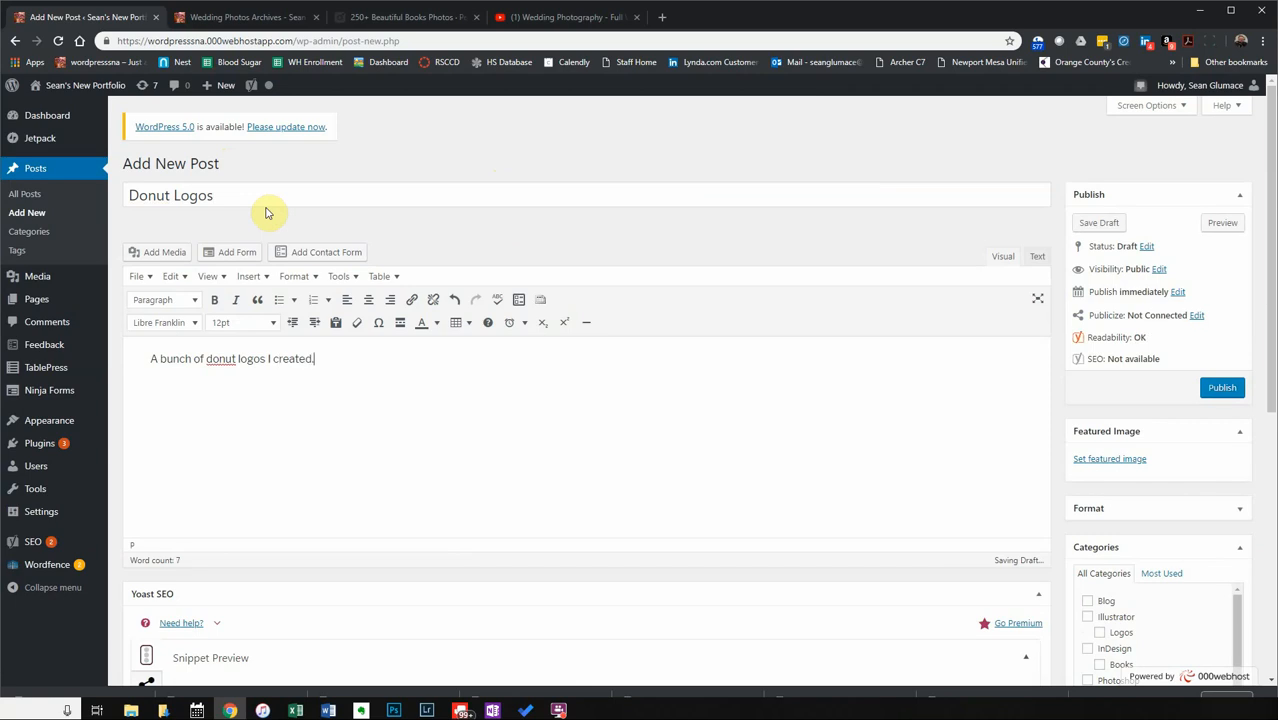
Correct 'donut' to 'donuts' in body and title, then add a Read More break.
right_click(227, 350)
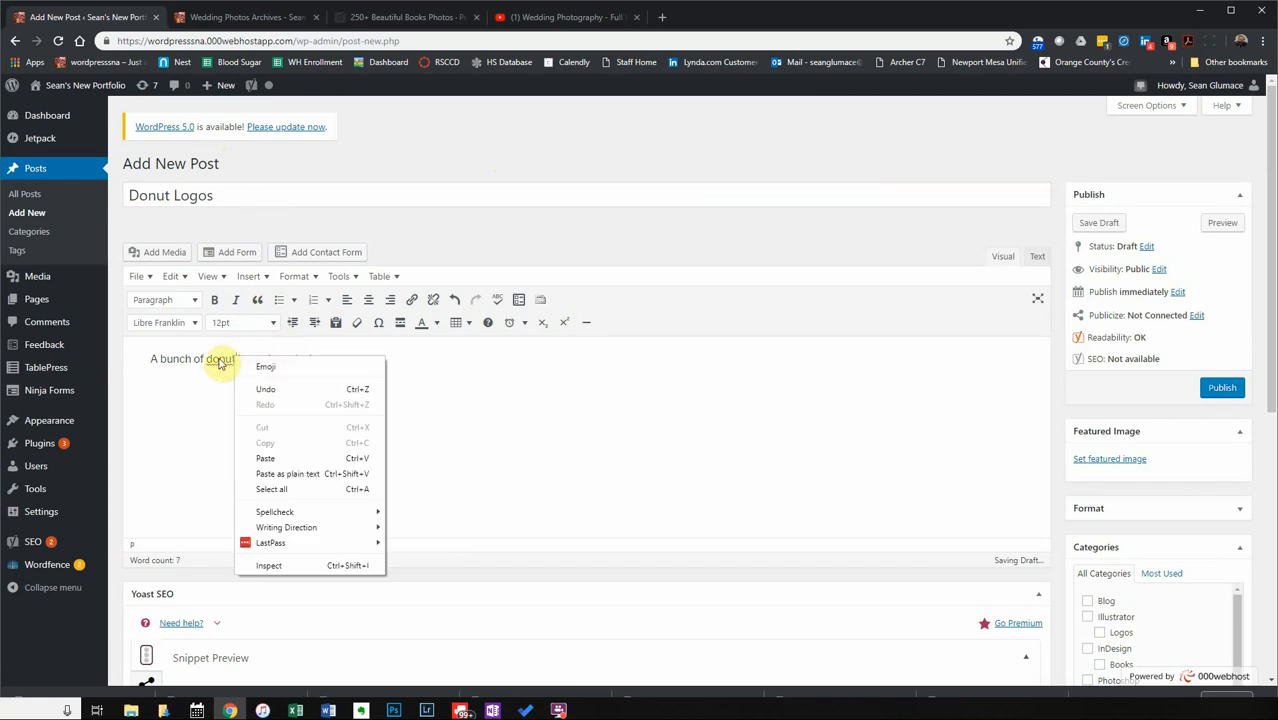
right_click(205, 366)
right_click(211, 362)
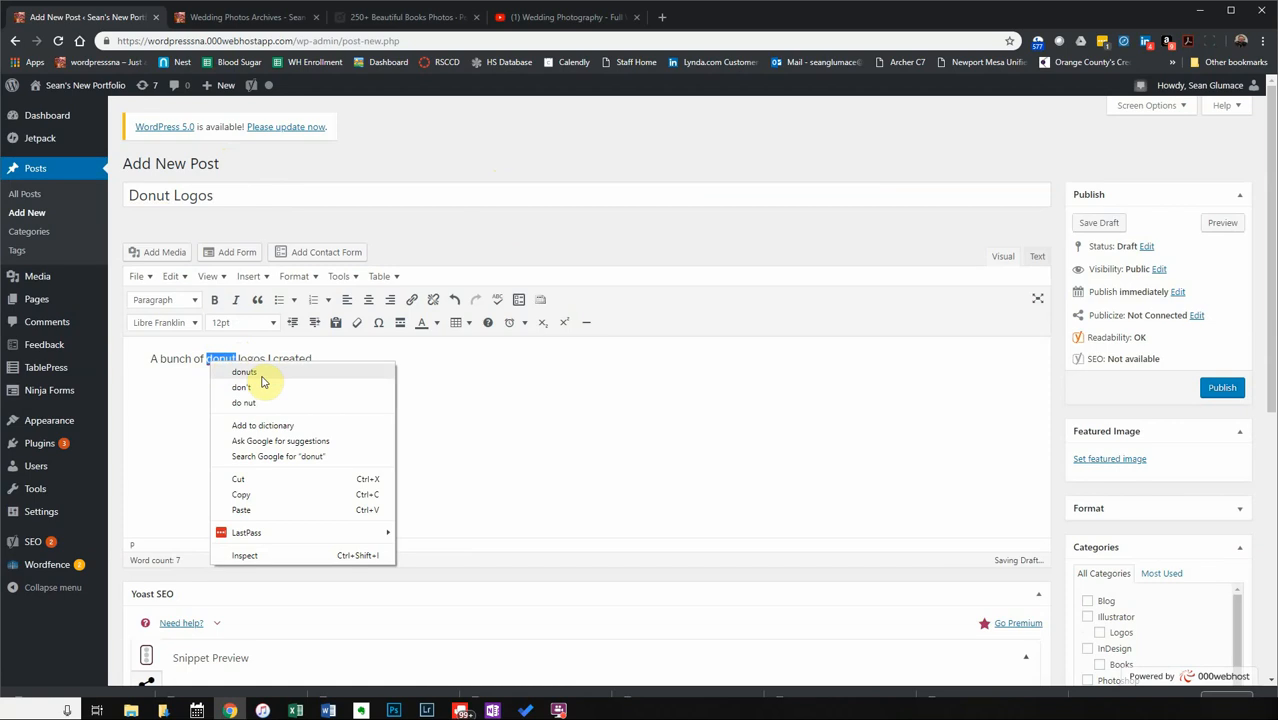
left_click(260, 375)
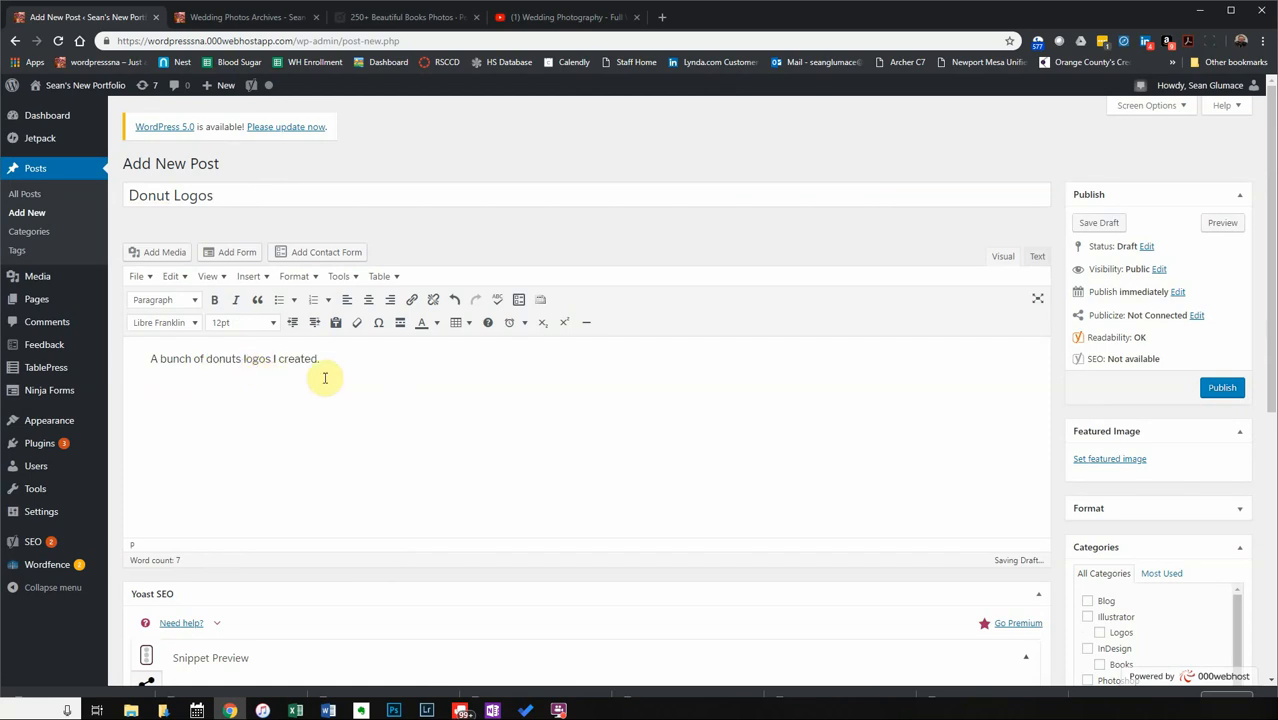
type("s")
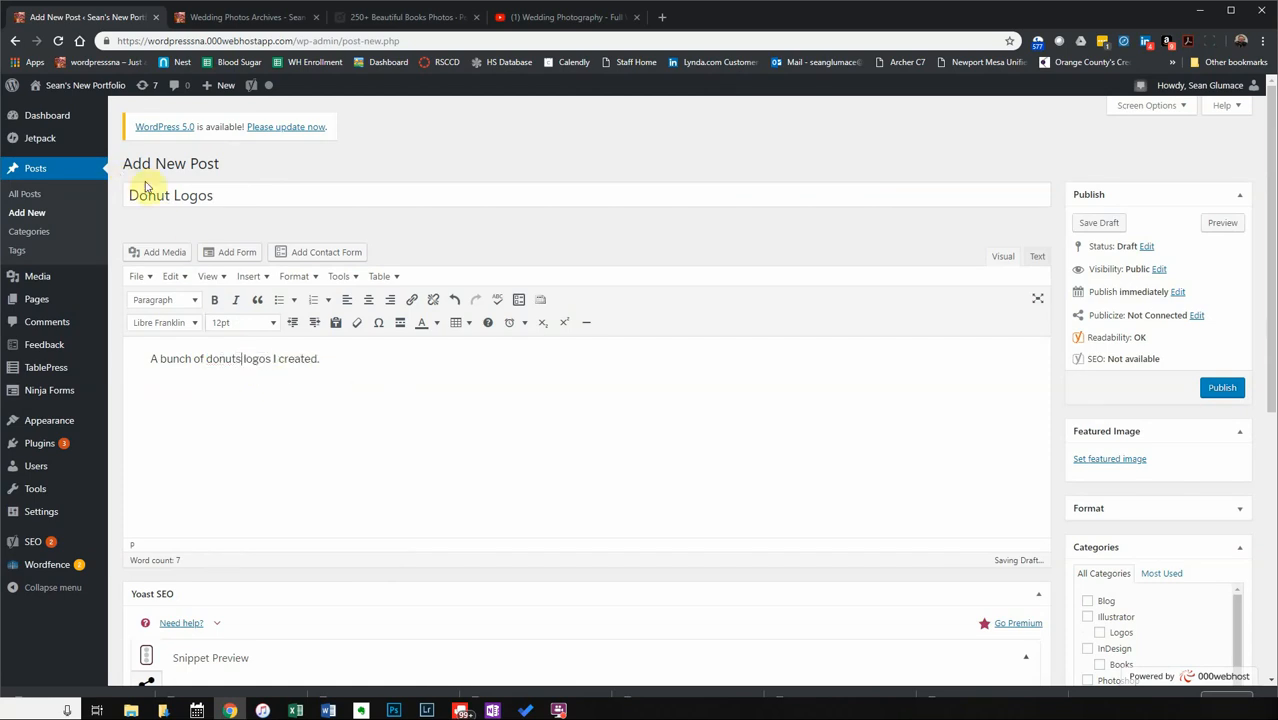
left_click(170, 196)
type("s")
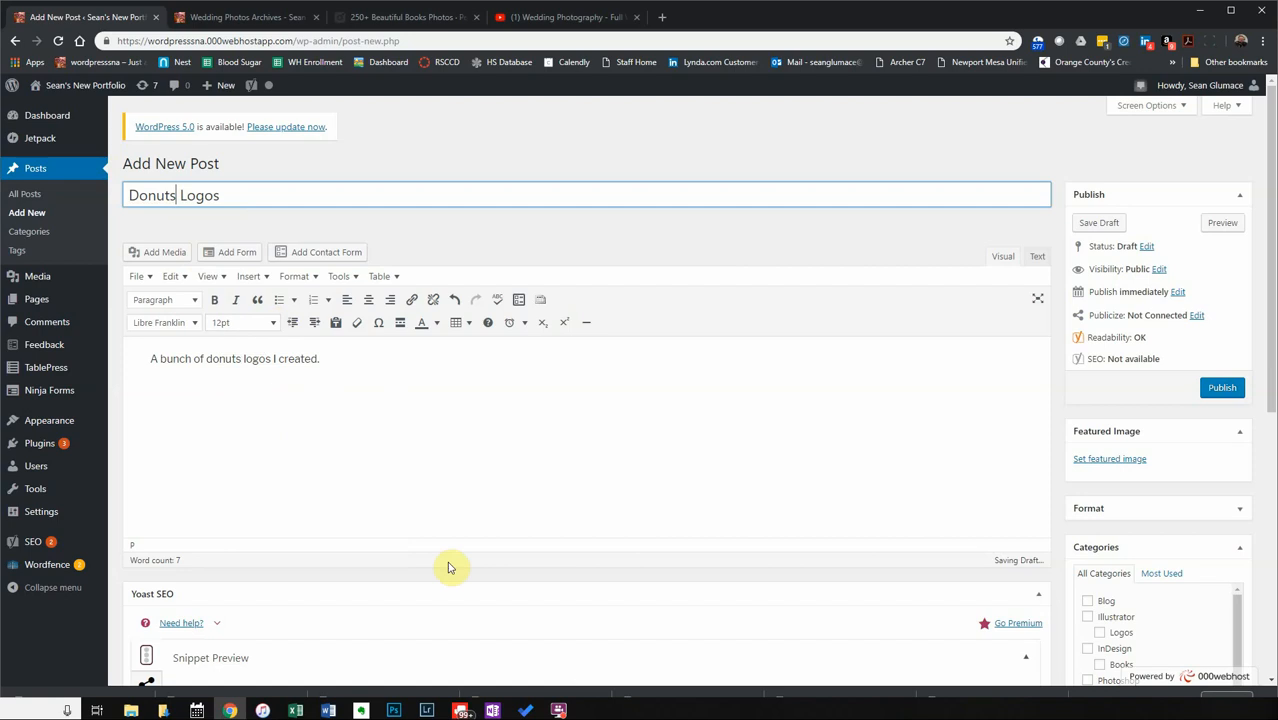
left_click(389, 362)
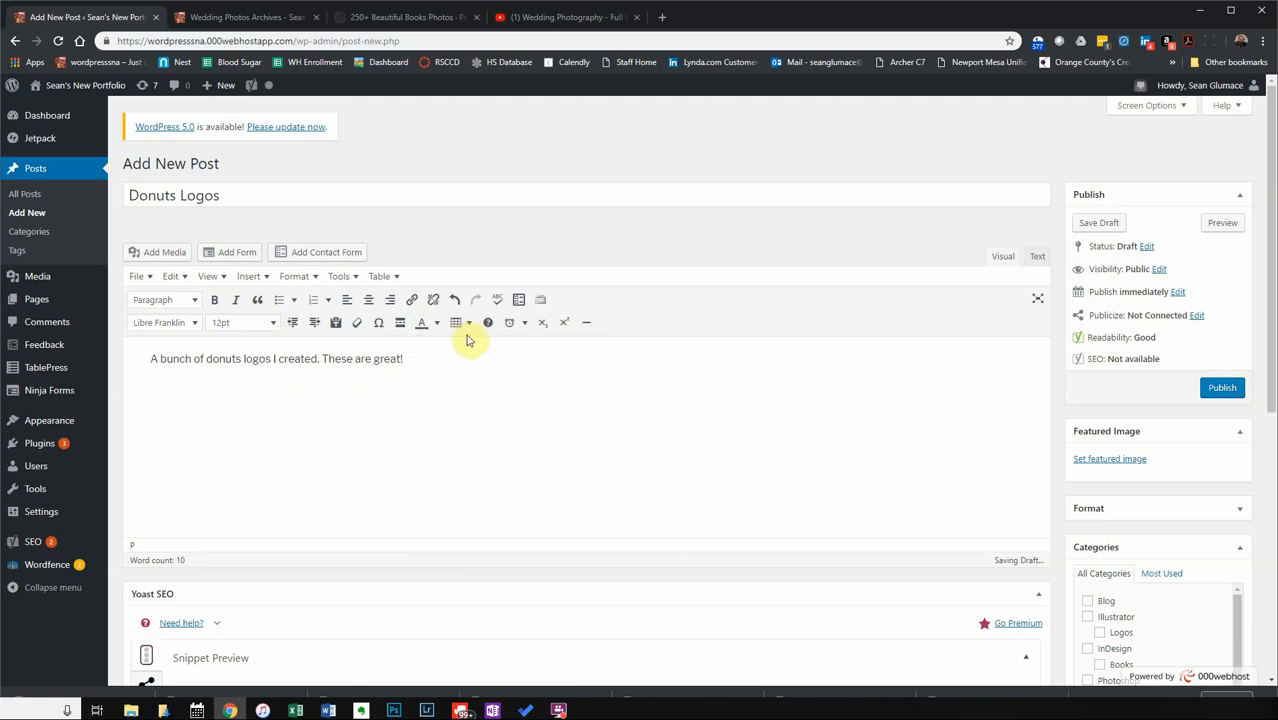
key("Return")
left_click(400, 328)
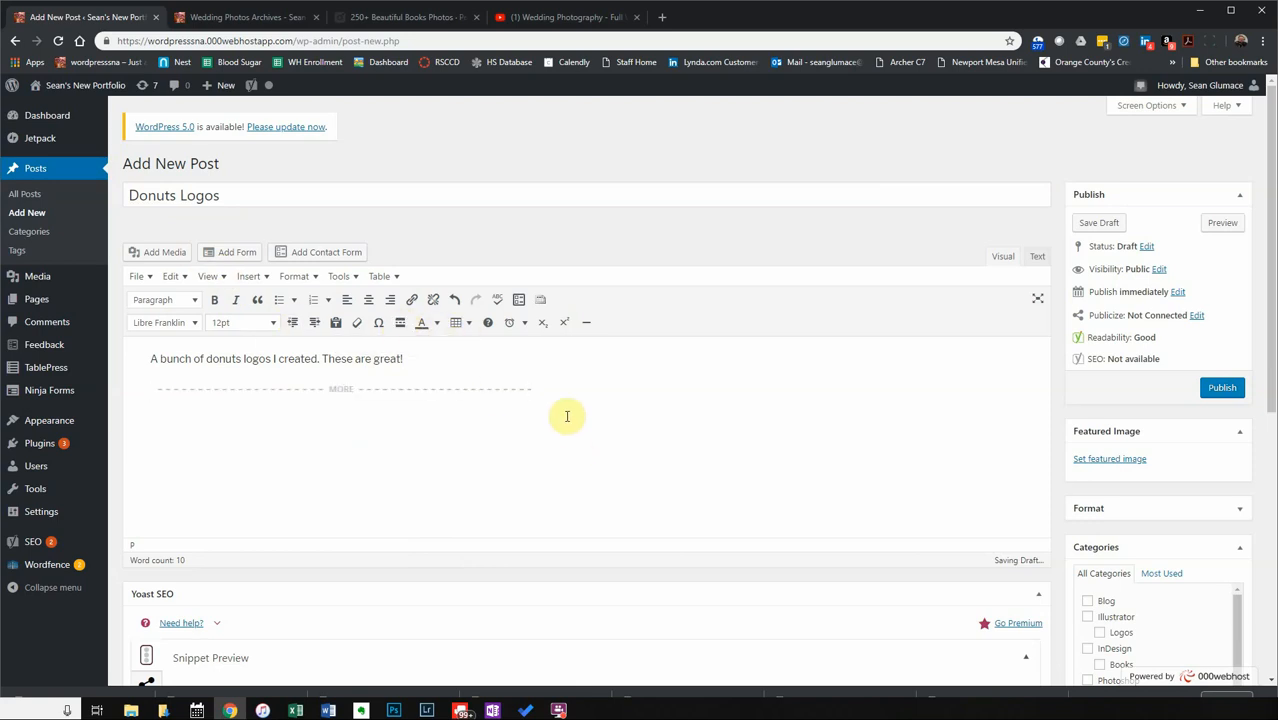
Upload six Downloads images: bakery, baking, cloth, cake, books-caffeine and bread shots.
left_click(164, 252)
left_click(197, 141)
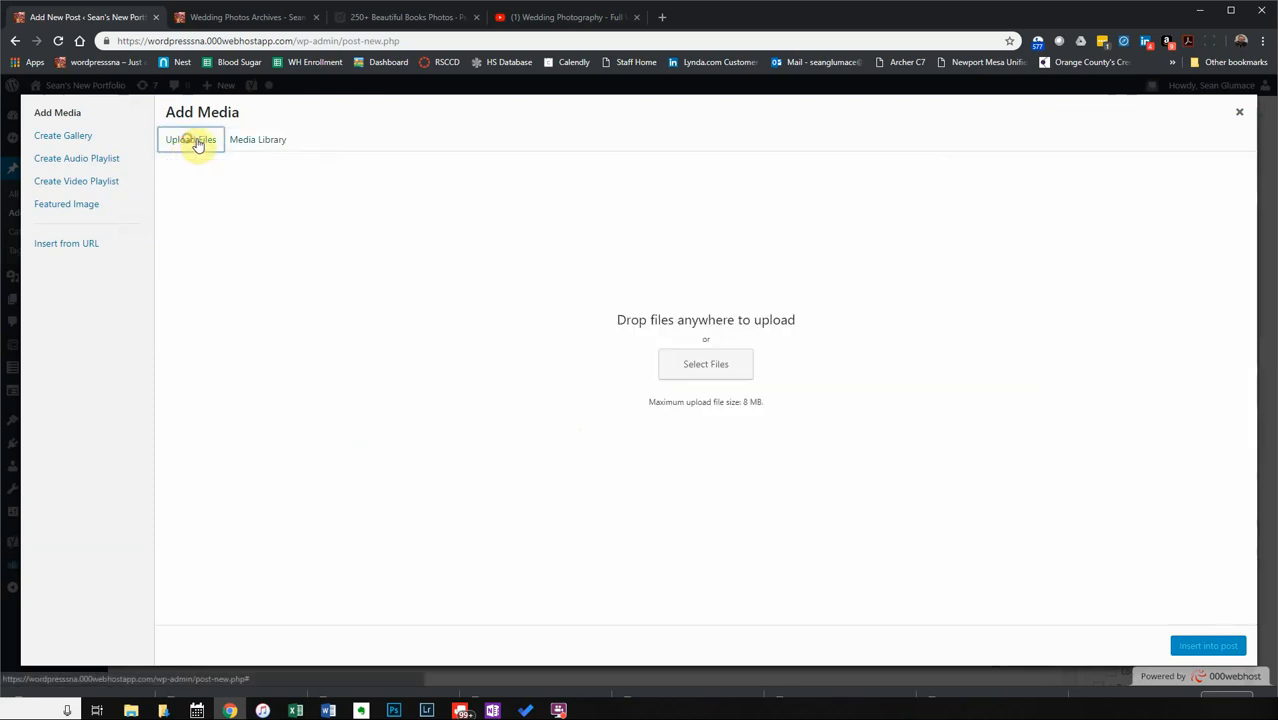
left_click(701, 370)
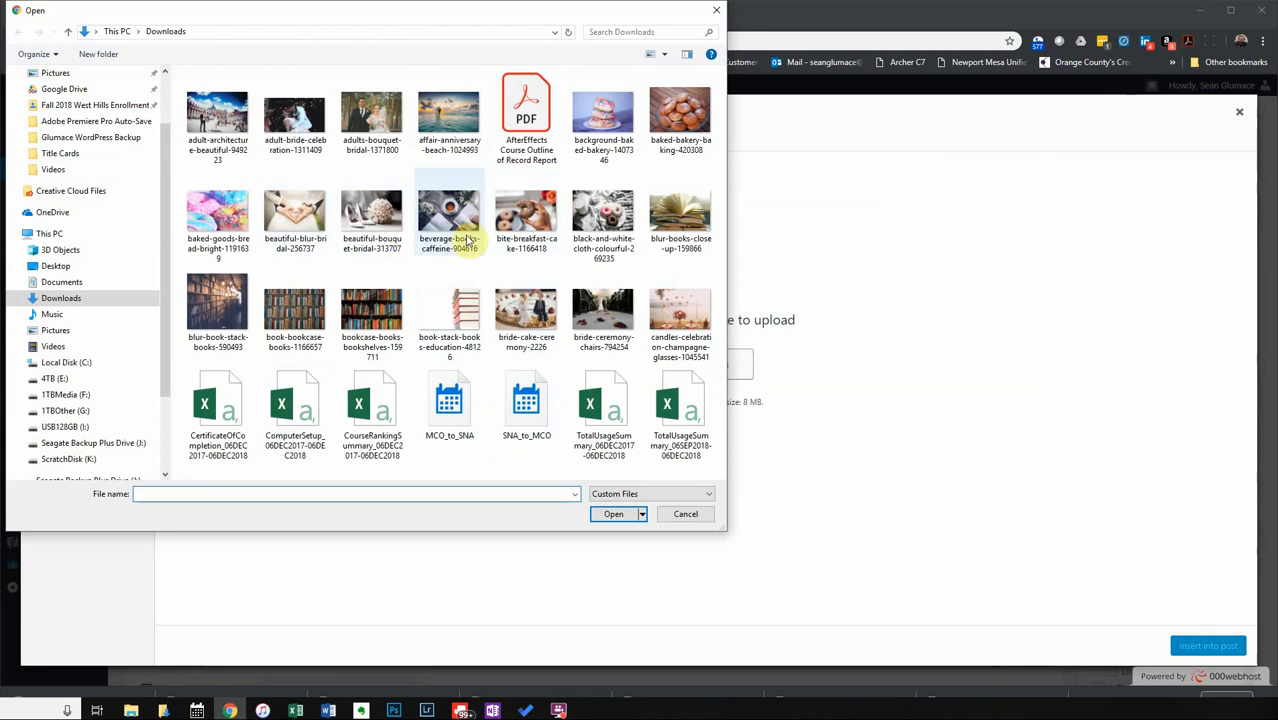
left_click(603, 118)
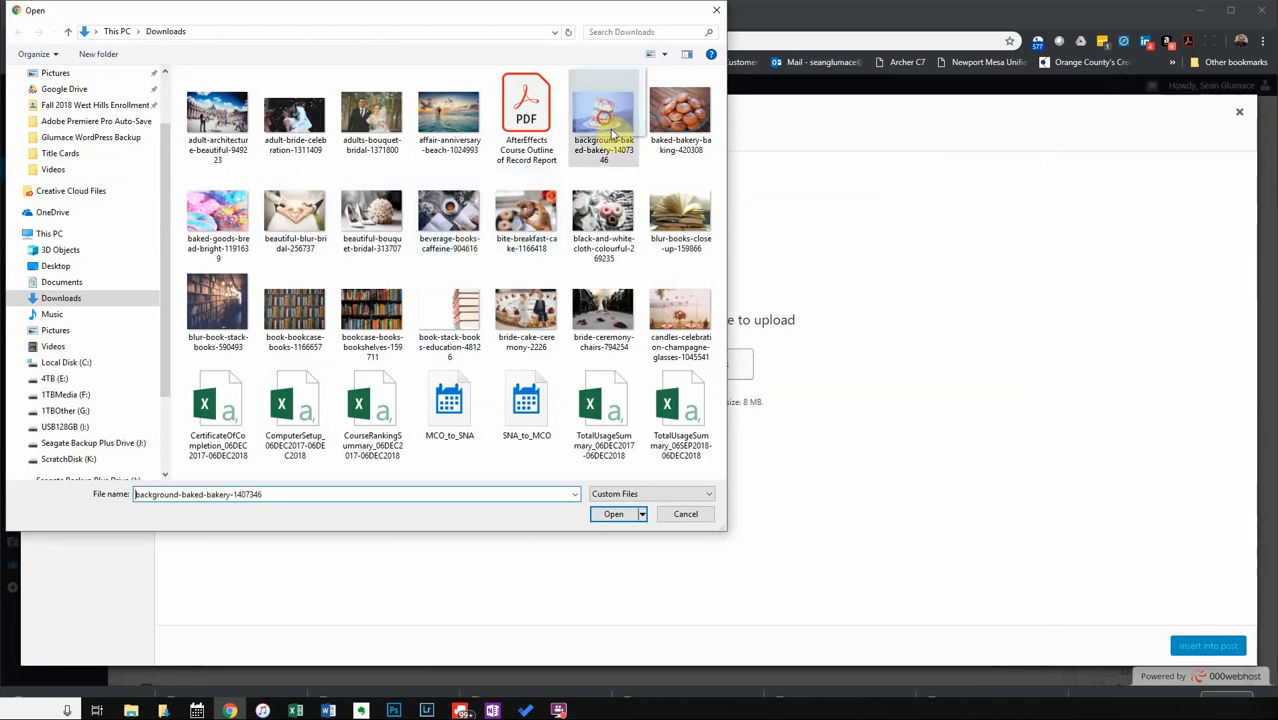
left_click(680, 120, "ctrl")
left_click(603, 212, "ctrl")
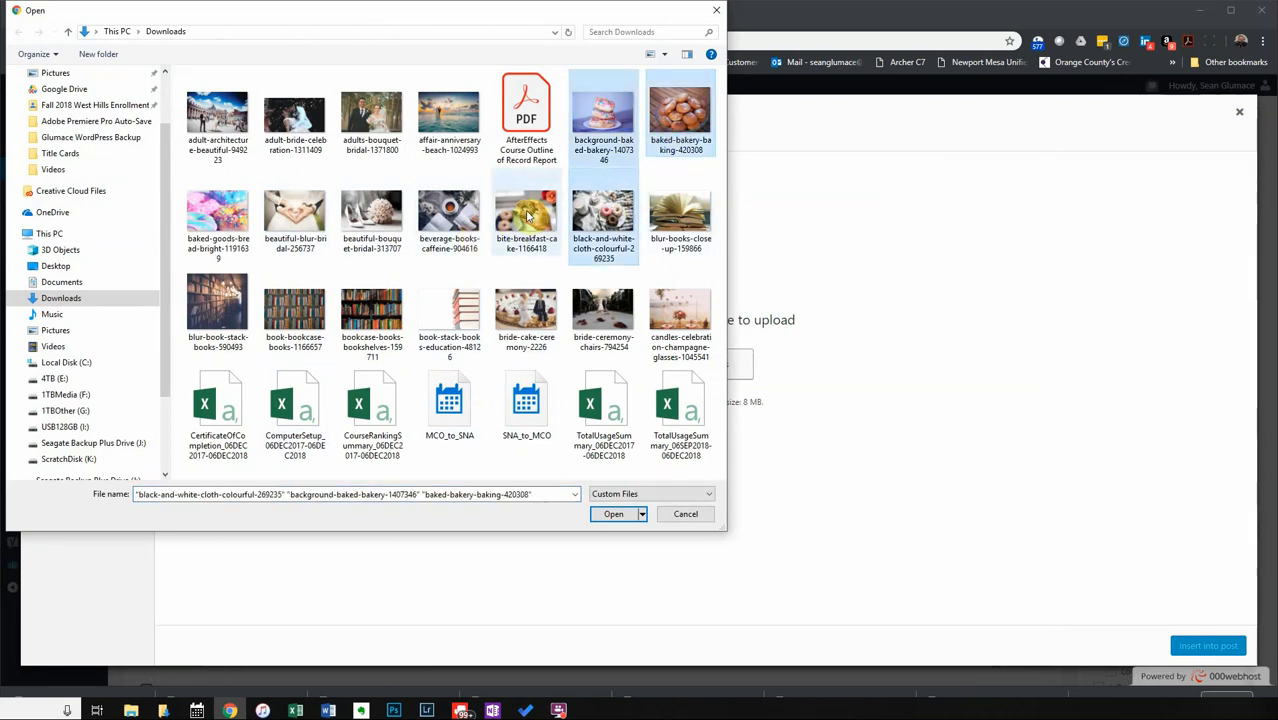
left_click(530, 218, "ctrl")
left_click(449, 214, "ctrl")
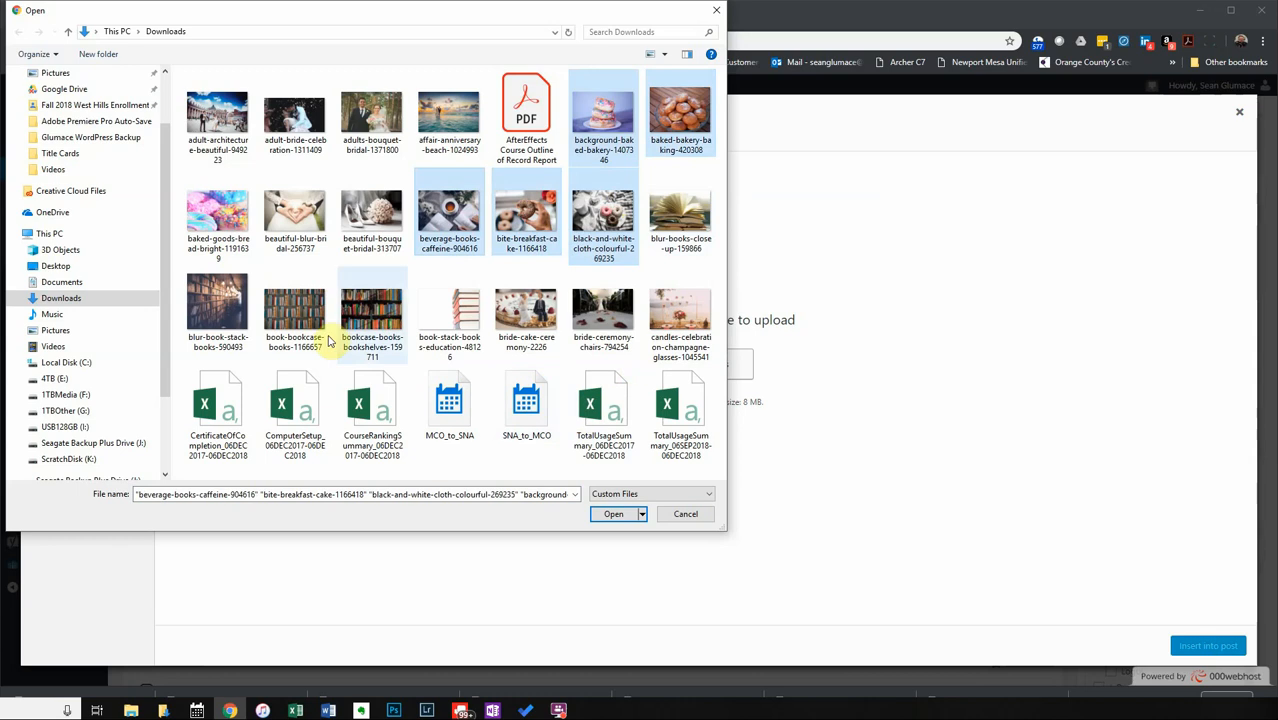
left_click(218, 215, "ctrl")
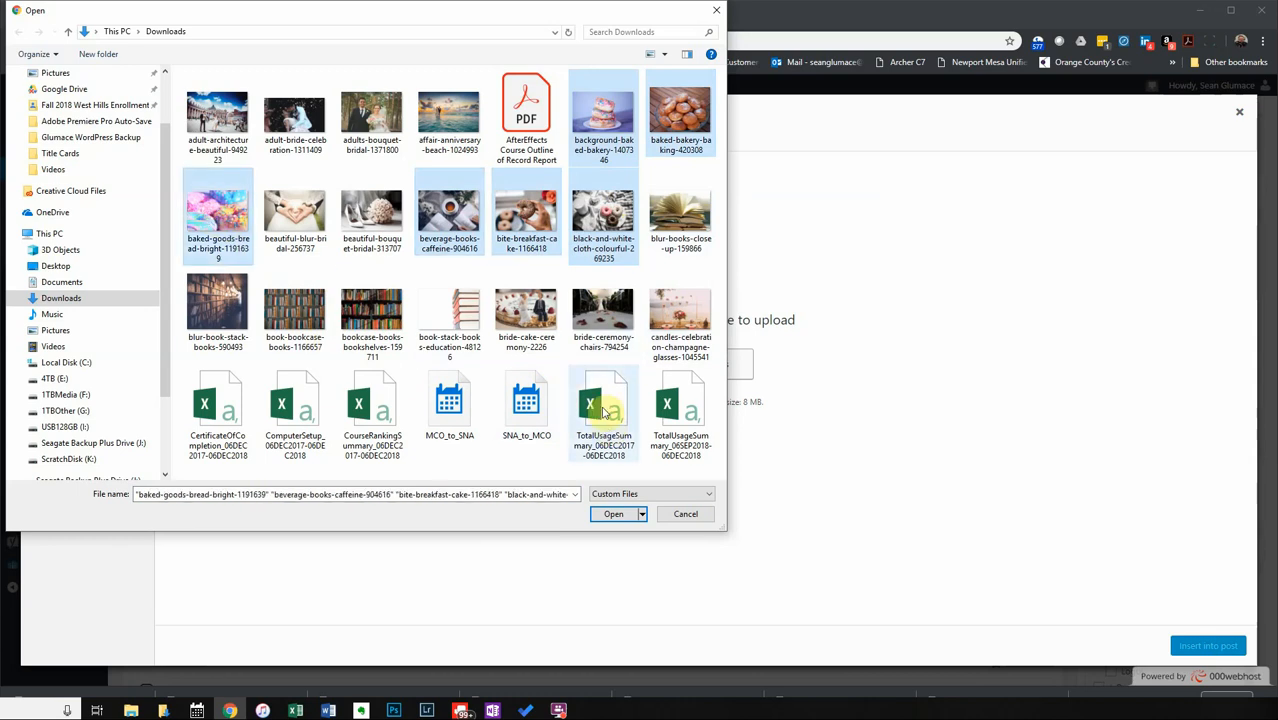
left_click(618, 519)
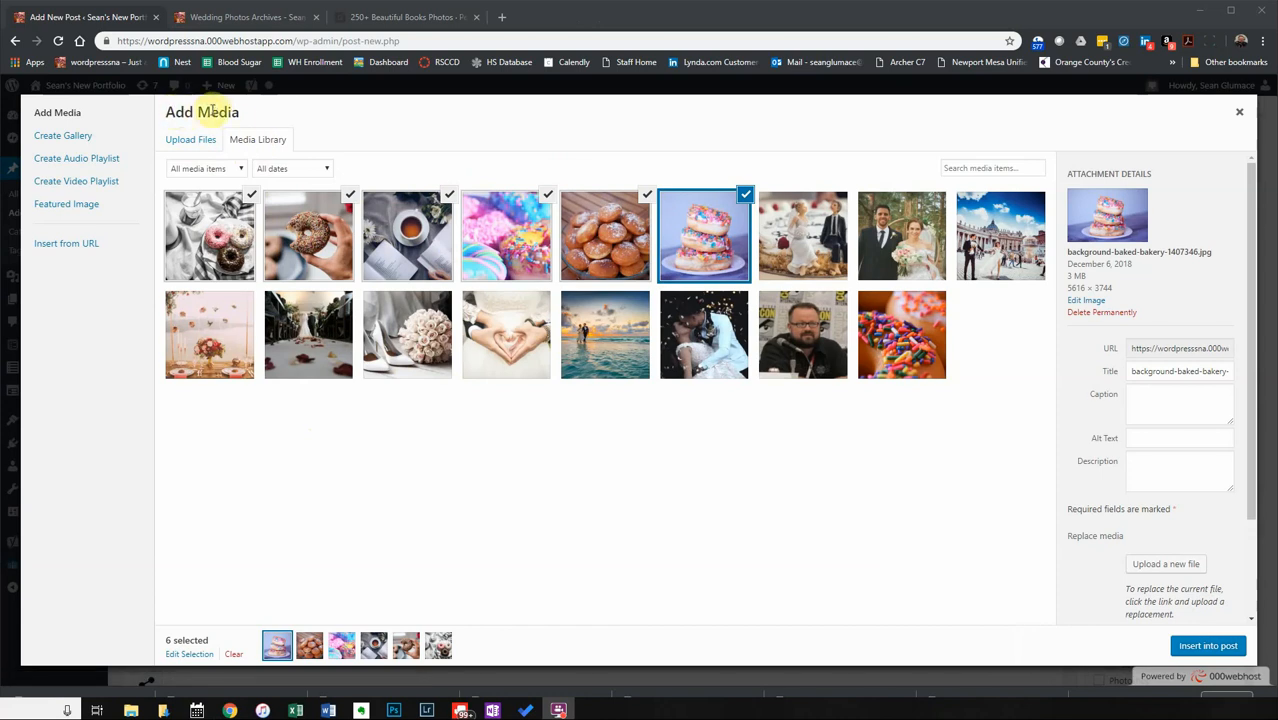
Insert a six-image gallery linked to media files: 2 columns, Thumbnail size, Circles type.
left_click(77, 137)
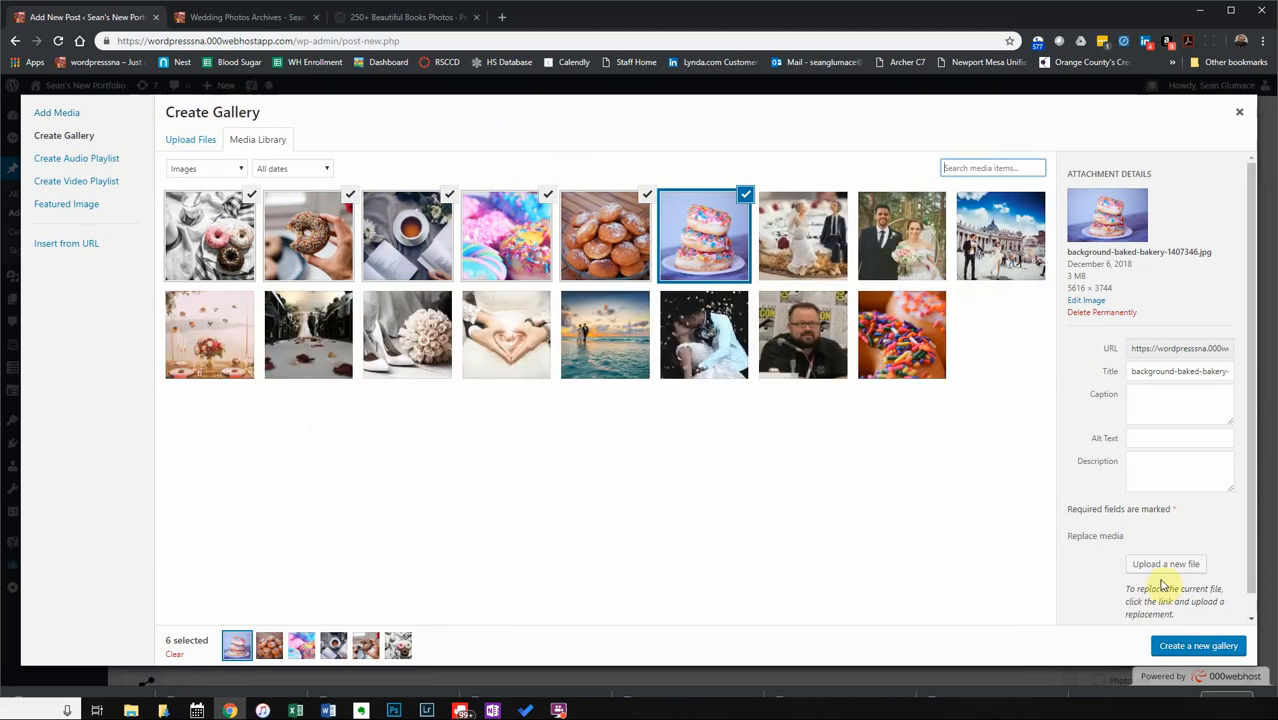
left_click(1187, 647)
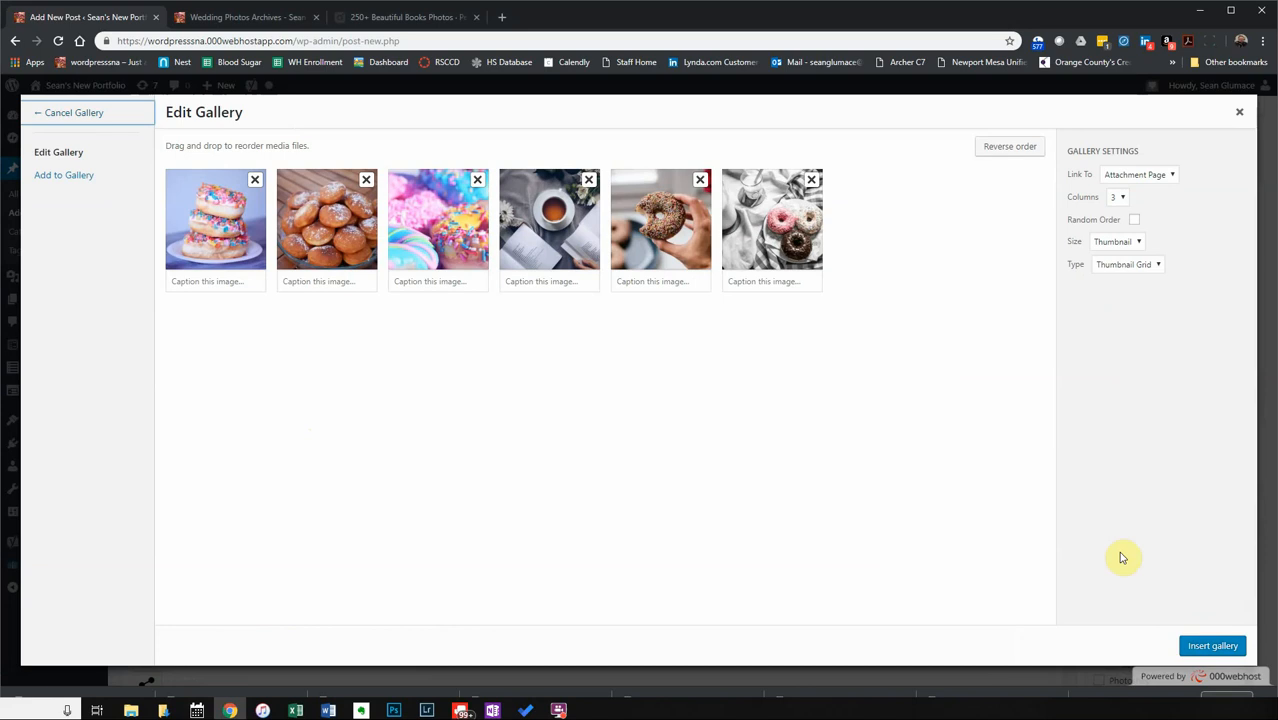
left_click(1135, 175)
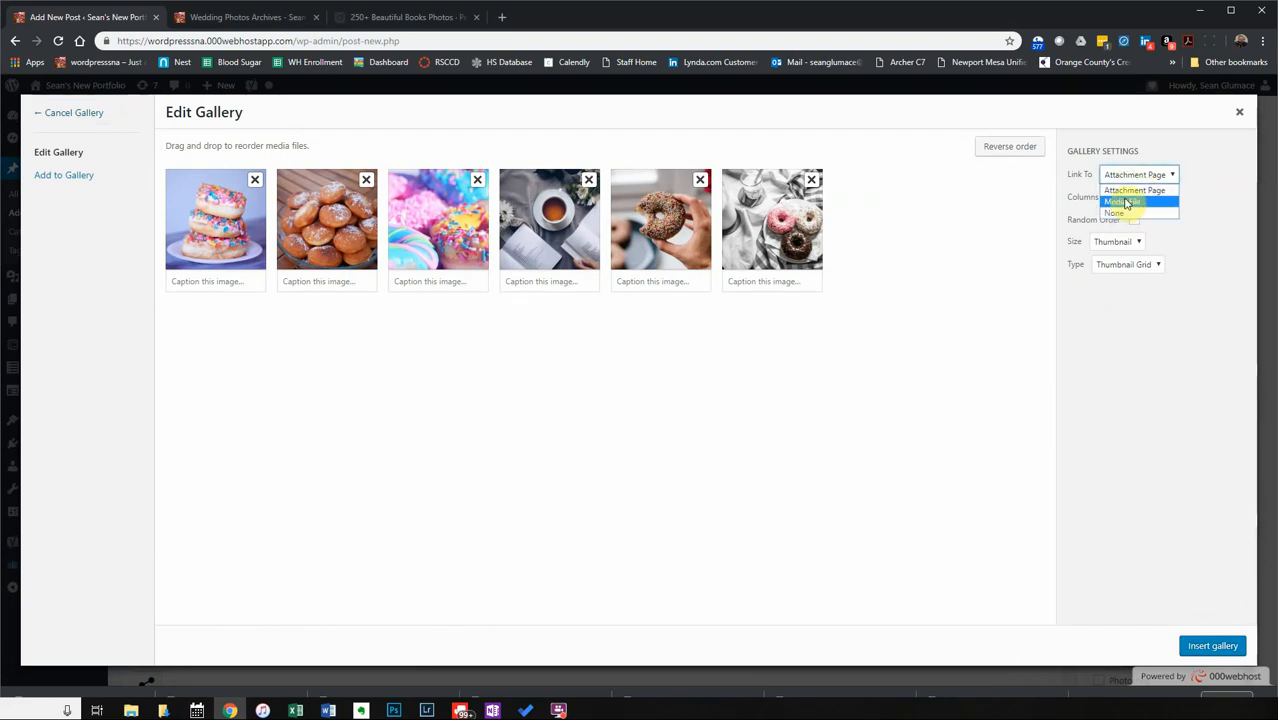
left_click(1125, 200)
left_click(1121, 198)
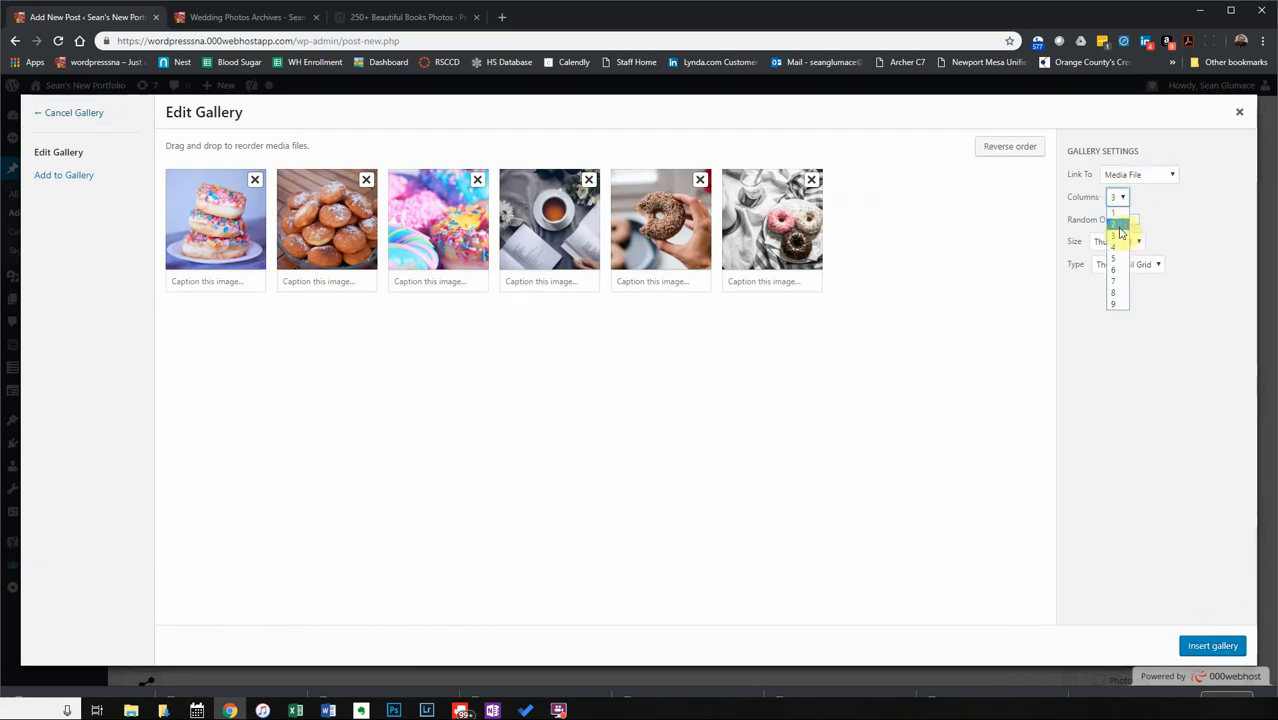
left_click(1121, 223)
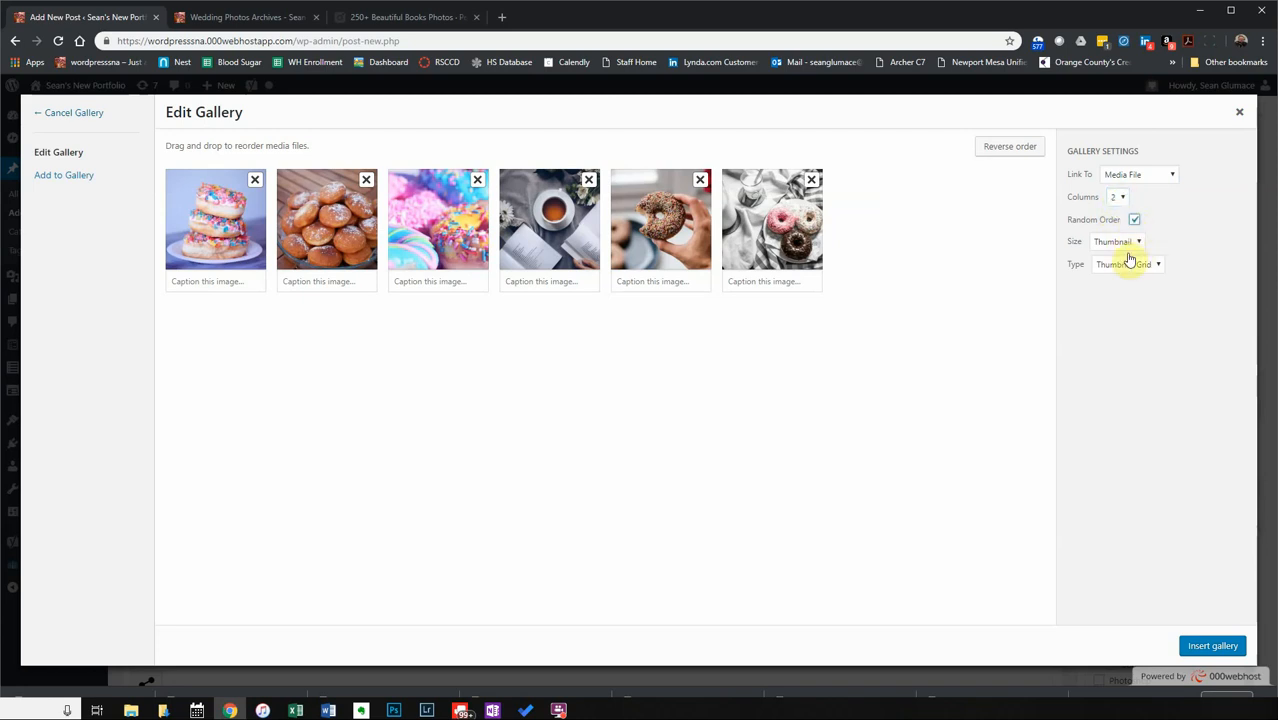
left_click(1128, 245)
left_click(1232, 250)
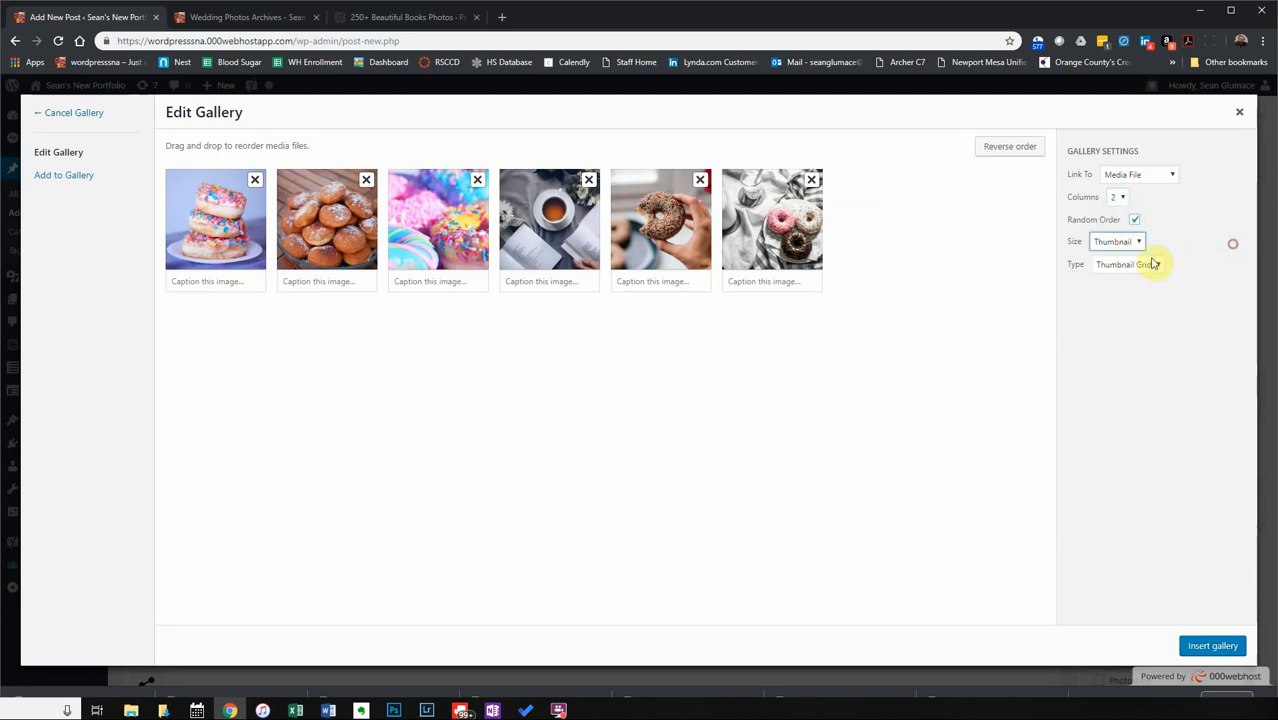
left_click(1150, 263)
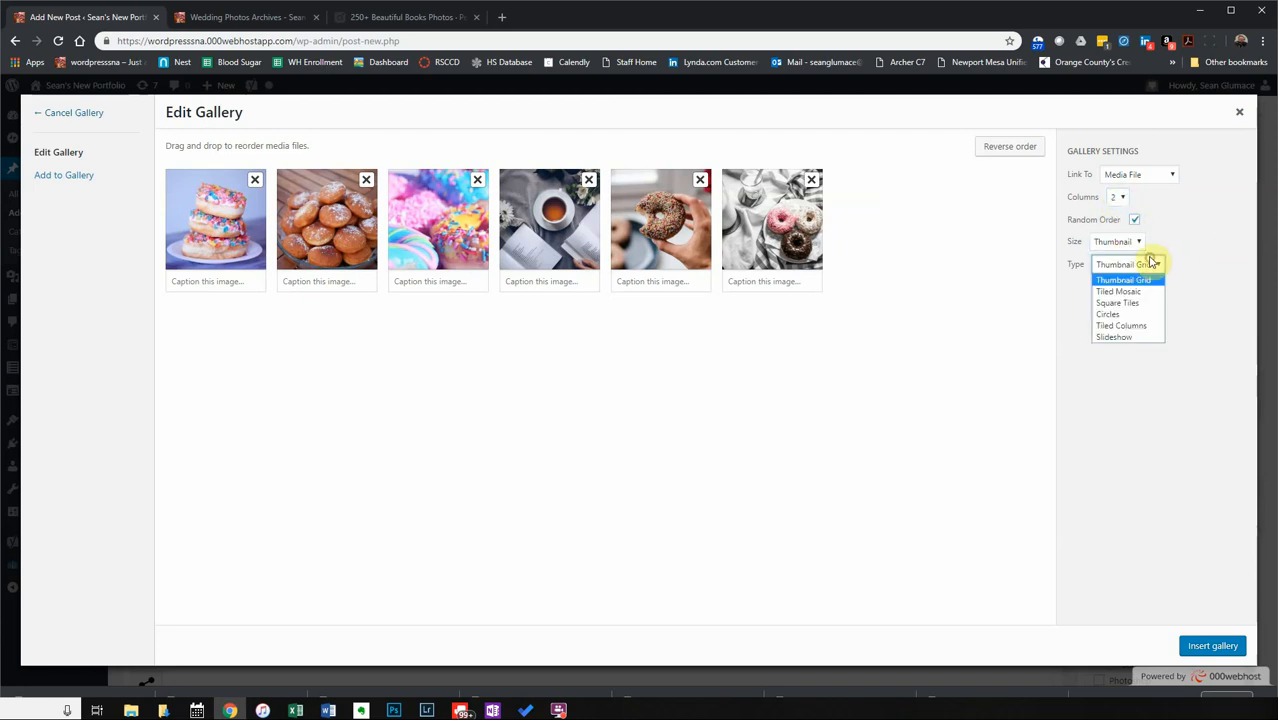
left_click(1118, 315)
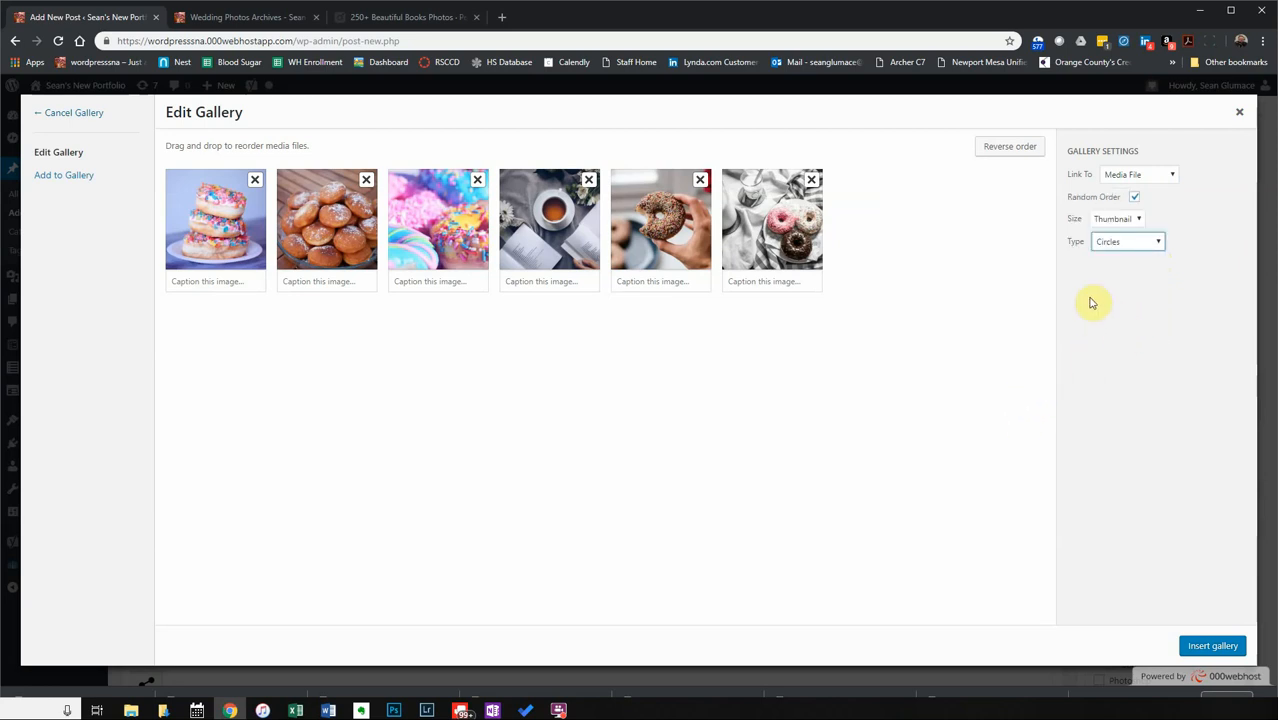
left_click(1214, 646)
Copy the post's intro sentence and paste it as the Yoast meta description.
scroll(565, 514, "down", 3)
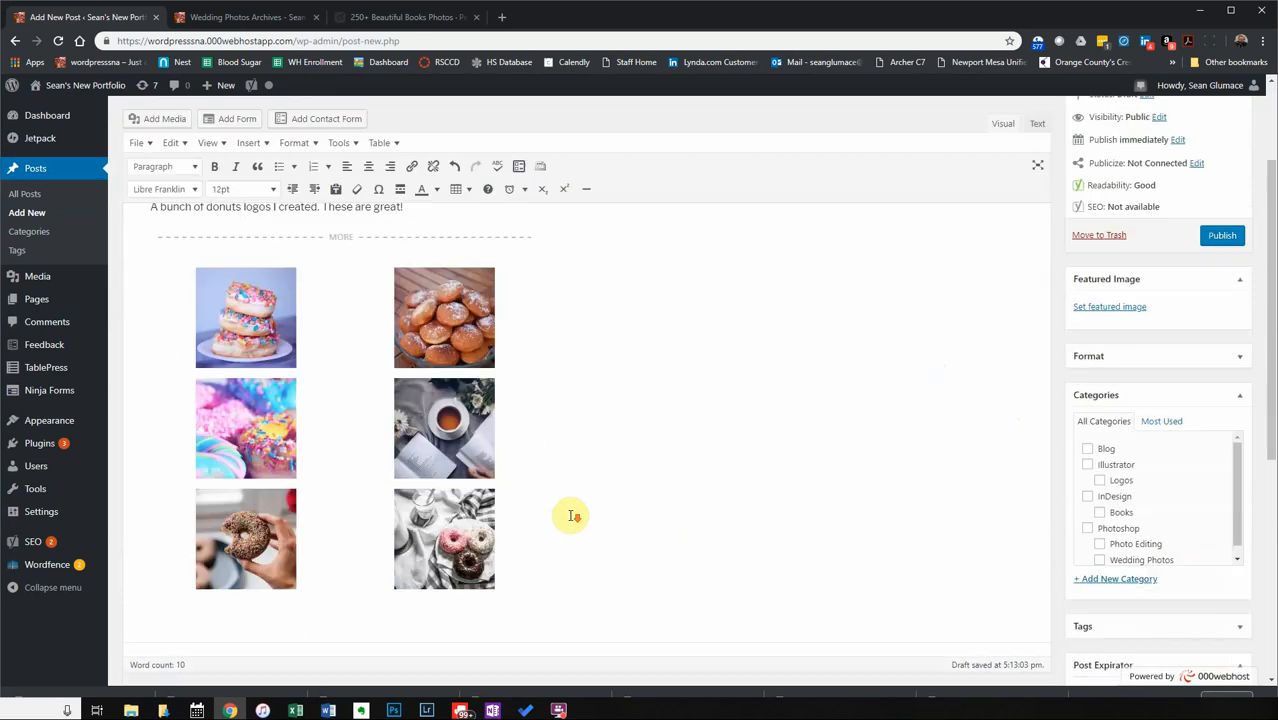
scroll(571, 514, "down", 3)
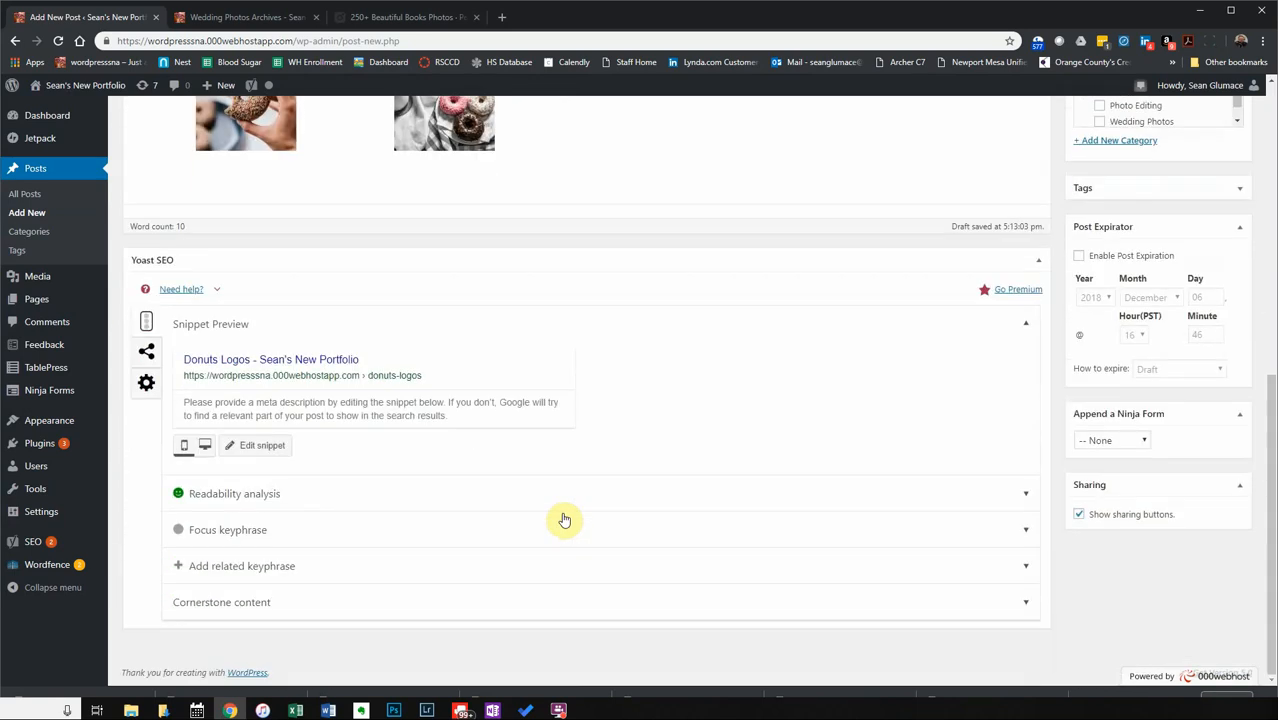
scroll(566, 513, "up", 3)
scroll(565, 514, "up", 5)
left_click_drag(405, 358, 147, 360)
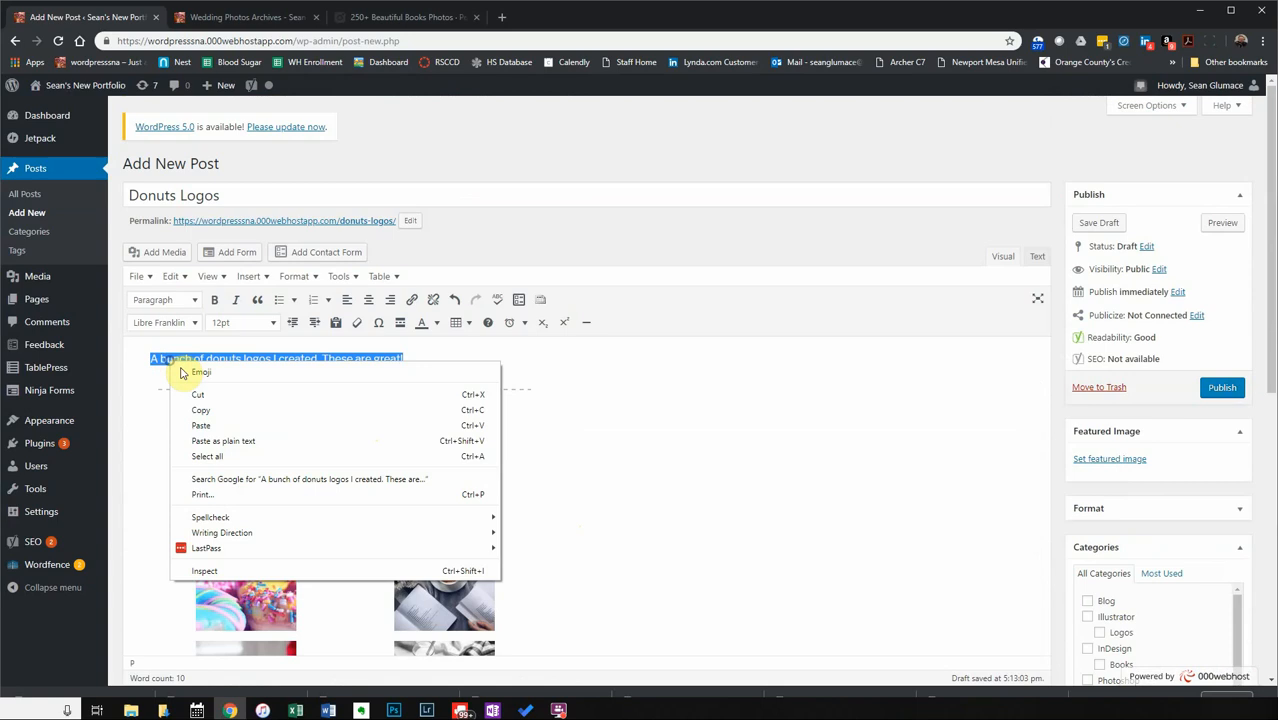
left_click(219, 409)
scroll(408, 442, "down", 5)
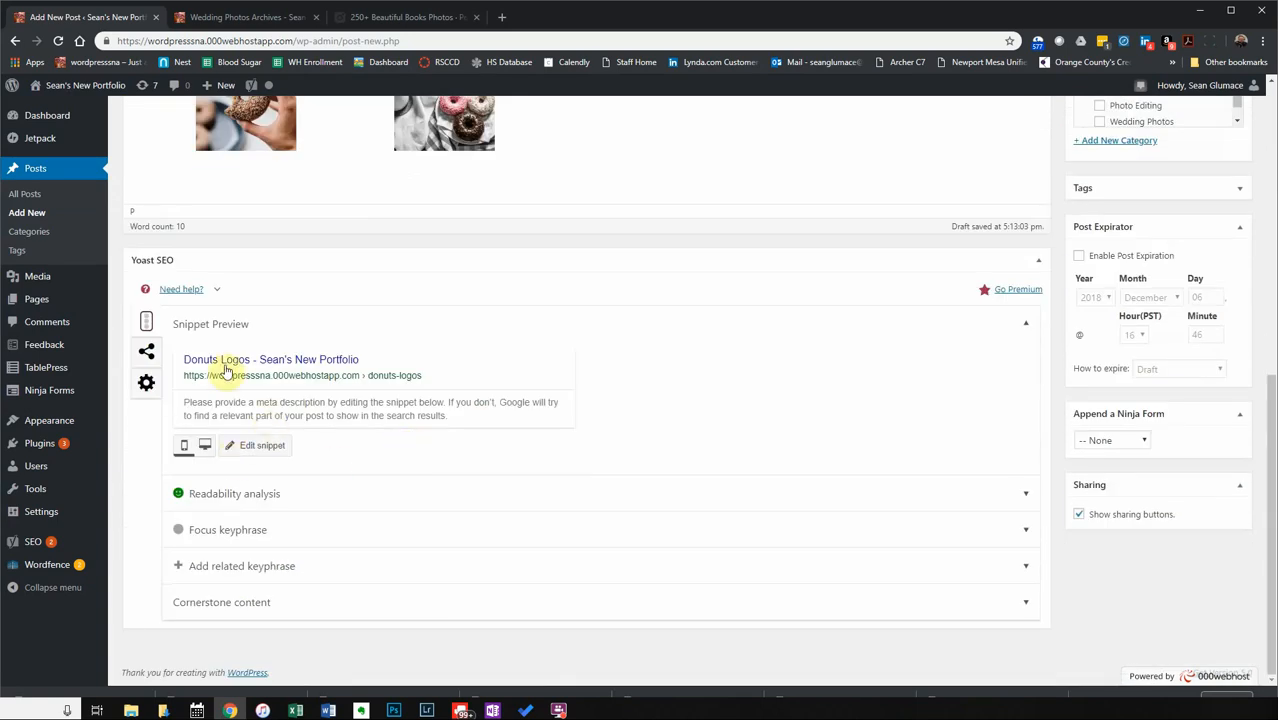
left_click(298, 418)
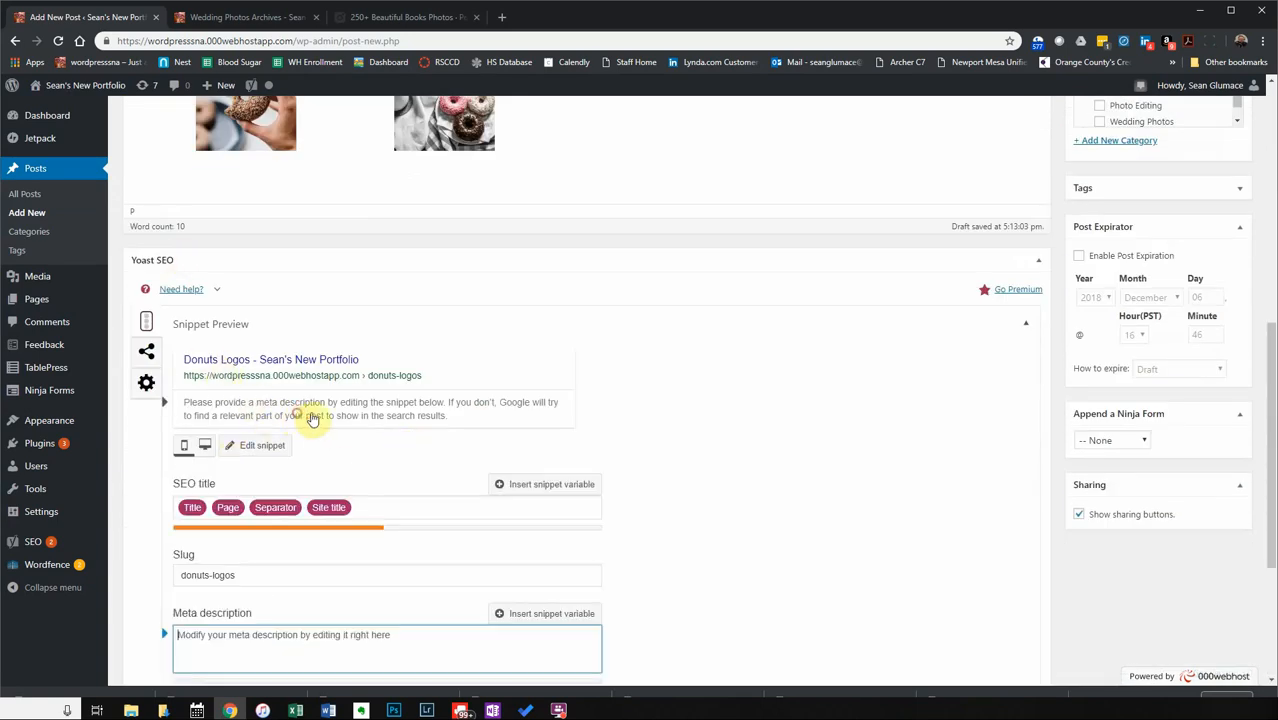
key("ctrl+v")
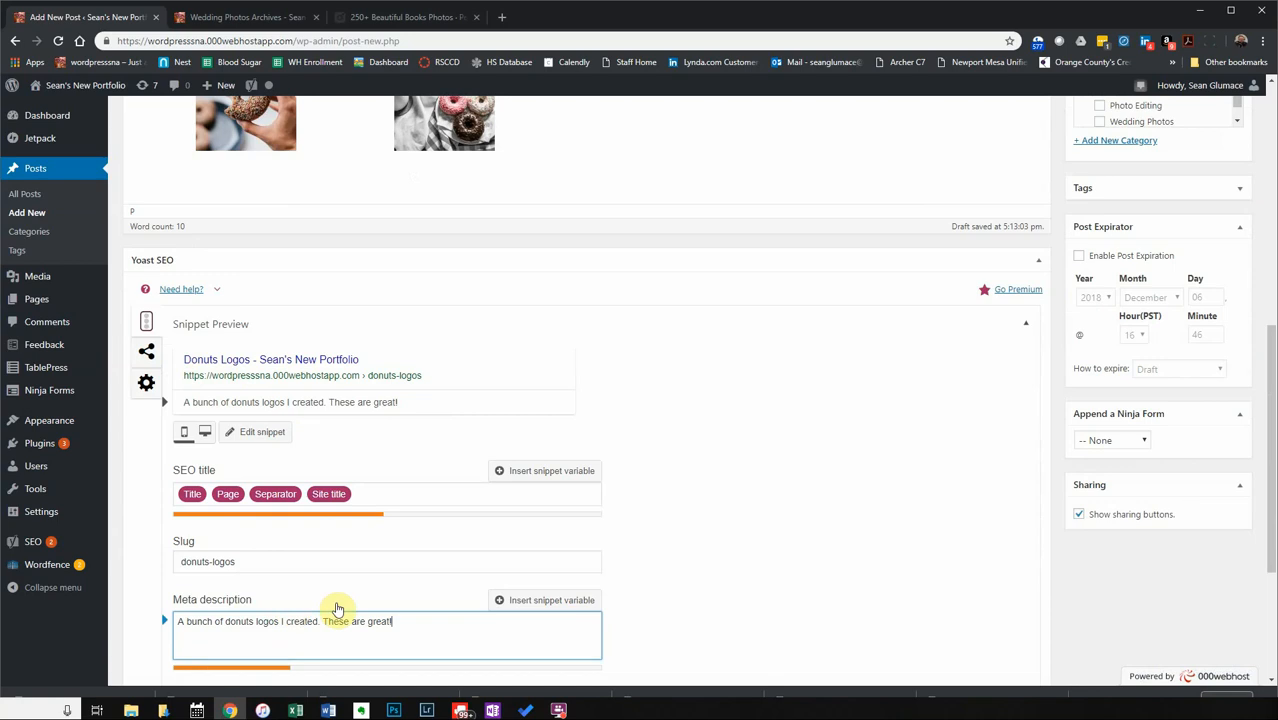
Set the Yoast focus keyphrase to 'donut logos'.
scroll(429, 597, "down", 3)
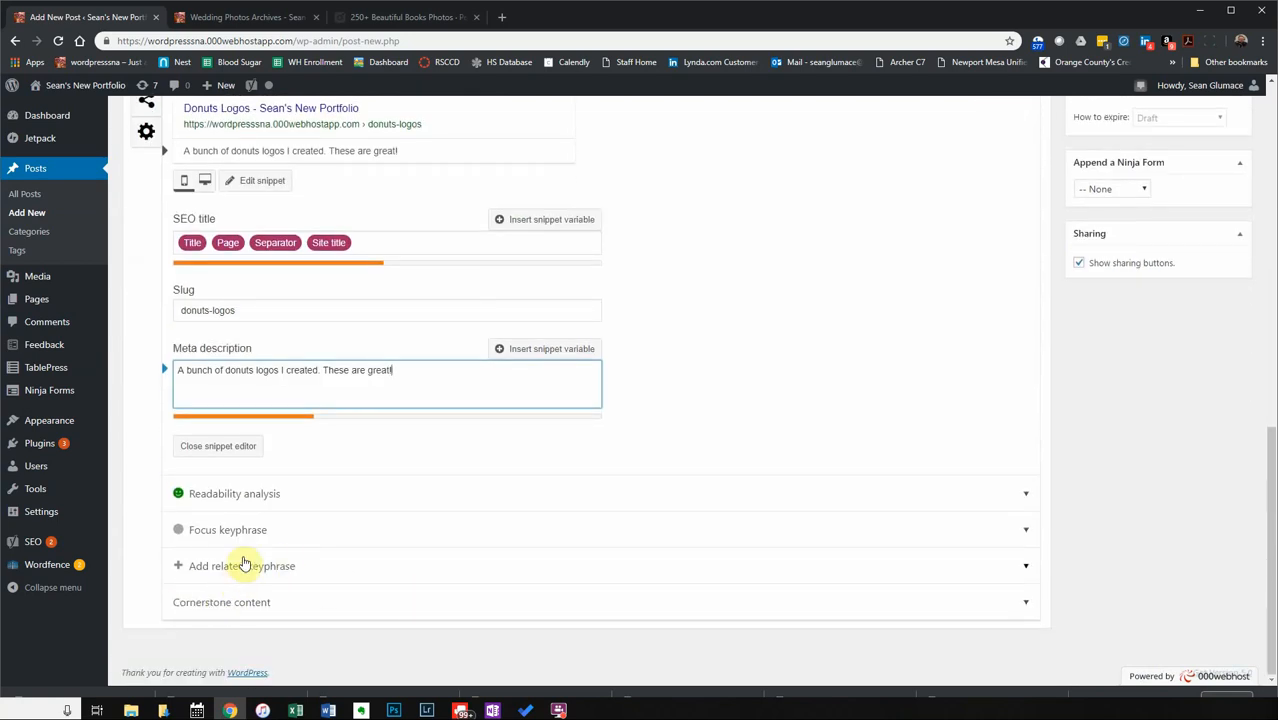
left_click(245, 540)
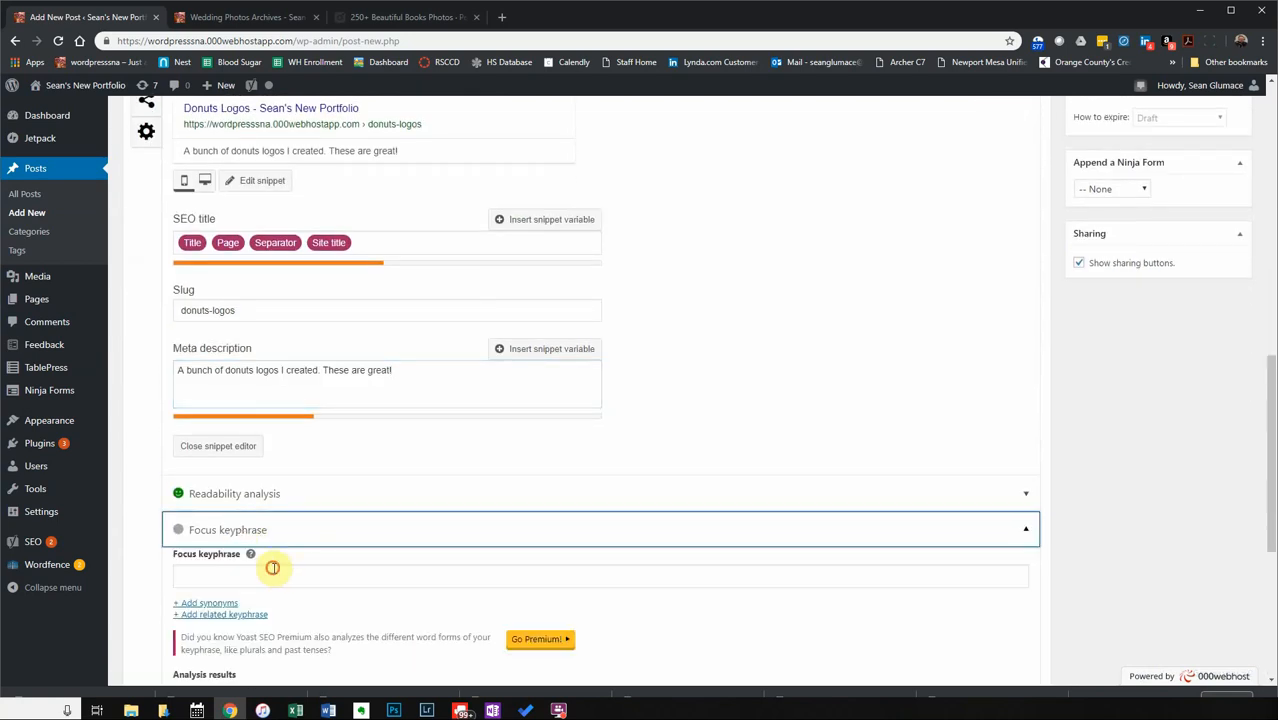
left_click(271, 573)
type("donut logos")
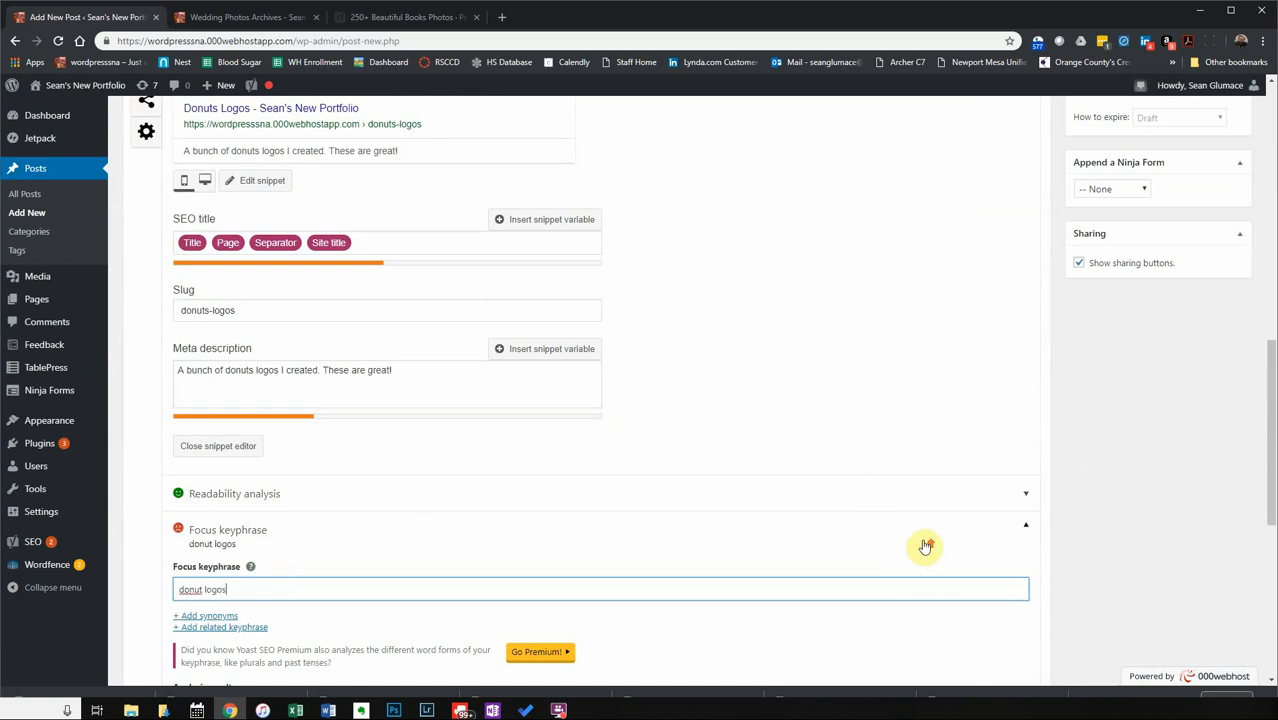
scroll(924, 535, "up", 10)
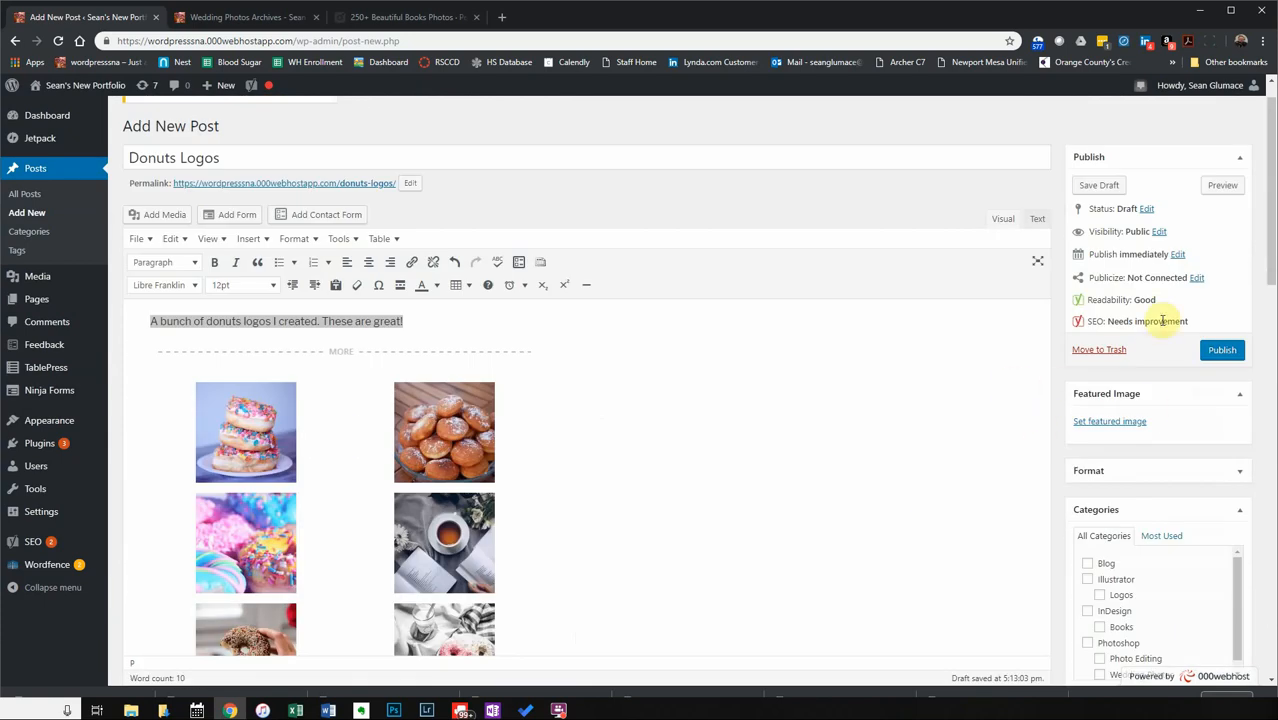
Choose the stacked-donuts photo from the Media Library as the Donuts Logos post's featured image.
left_click(1121, 430)
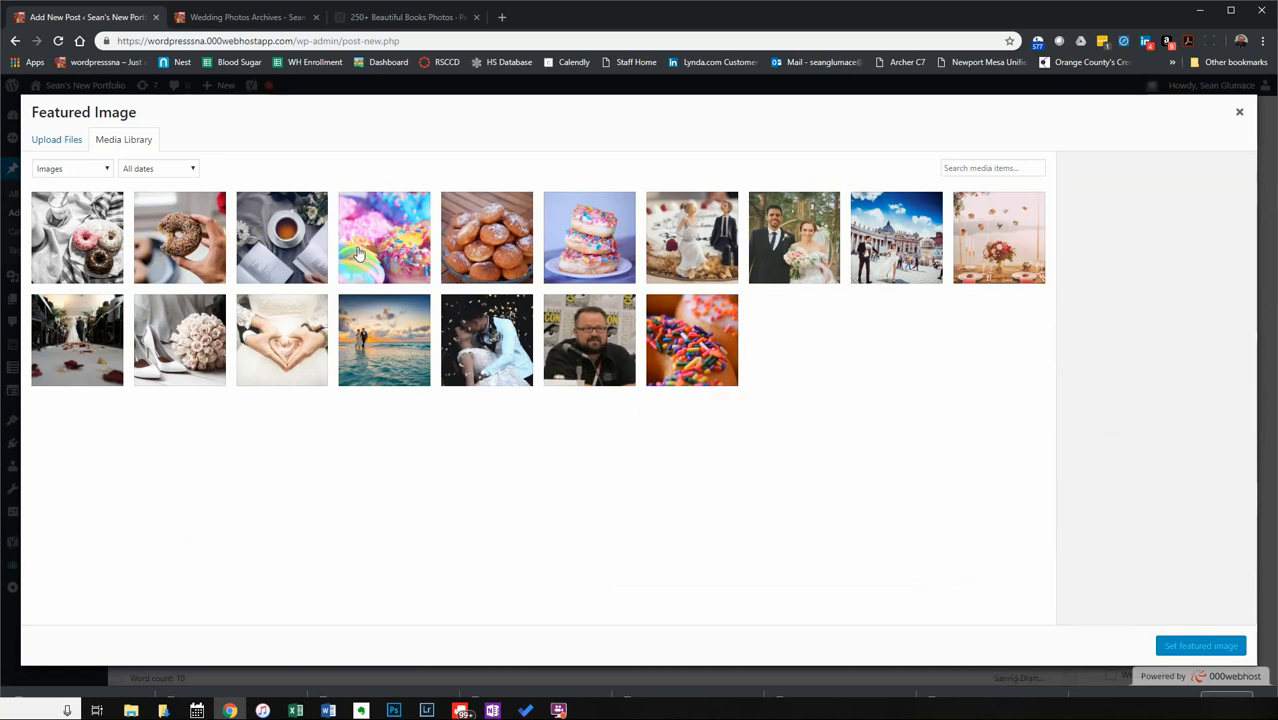
left_click(575, 250)
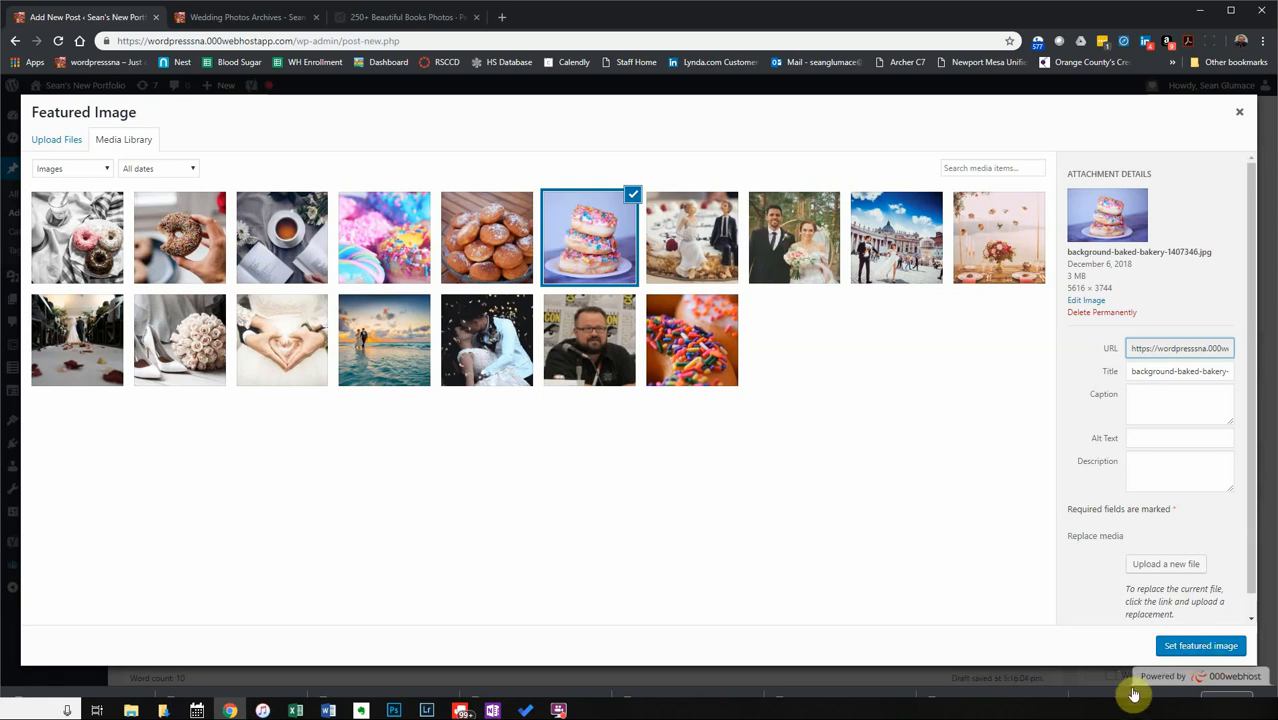
left_click(1195, 645)
scroll(1180, 565, "down", 2)
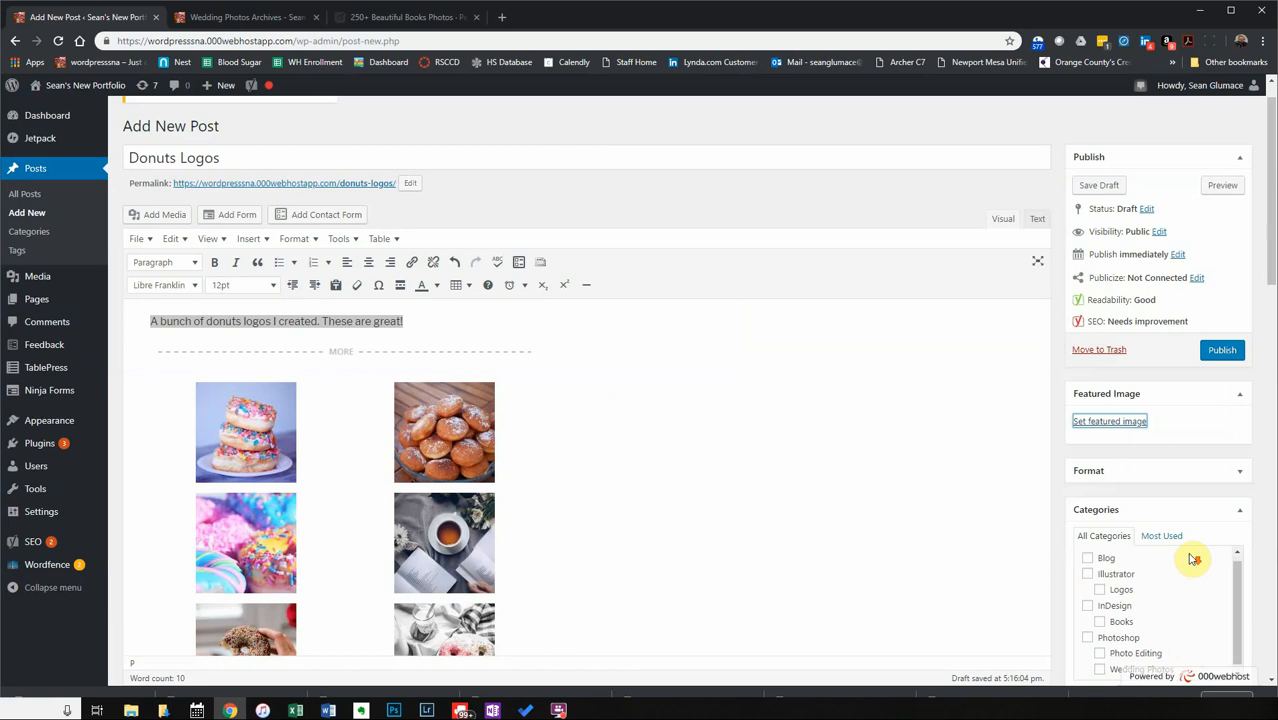
Tick the Illustrator and Logos categories for the Donuts Logos post.
scroll(1250, 590, "down", 2)
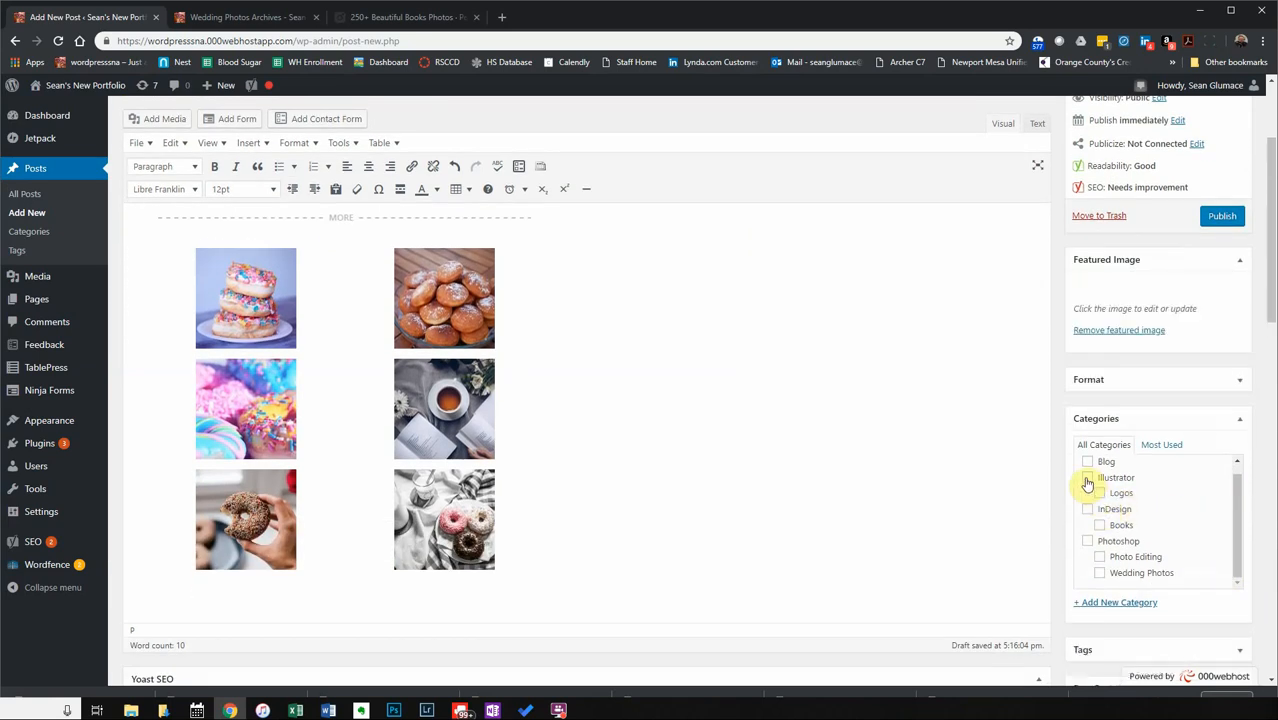
left_click(1086, 479)
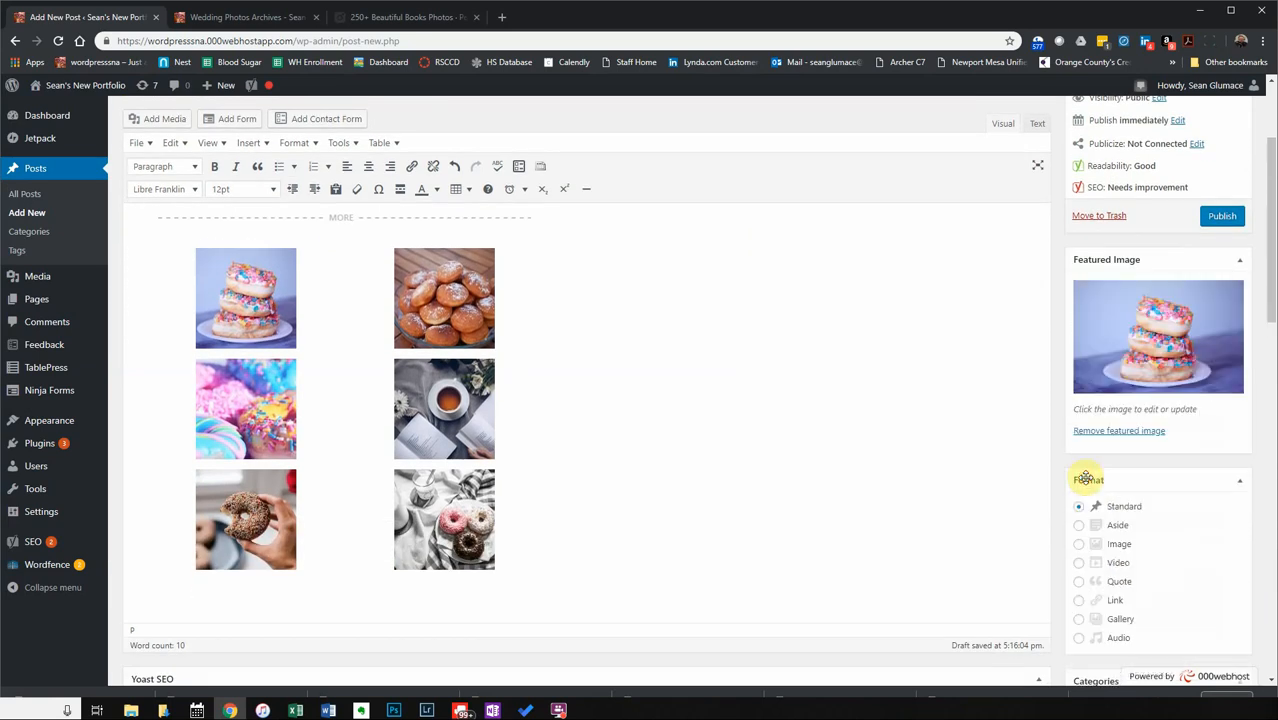
left_click(1141, 480)
left_click(1087, 578)
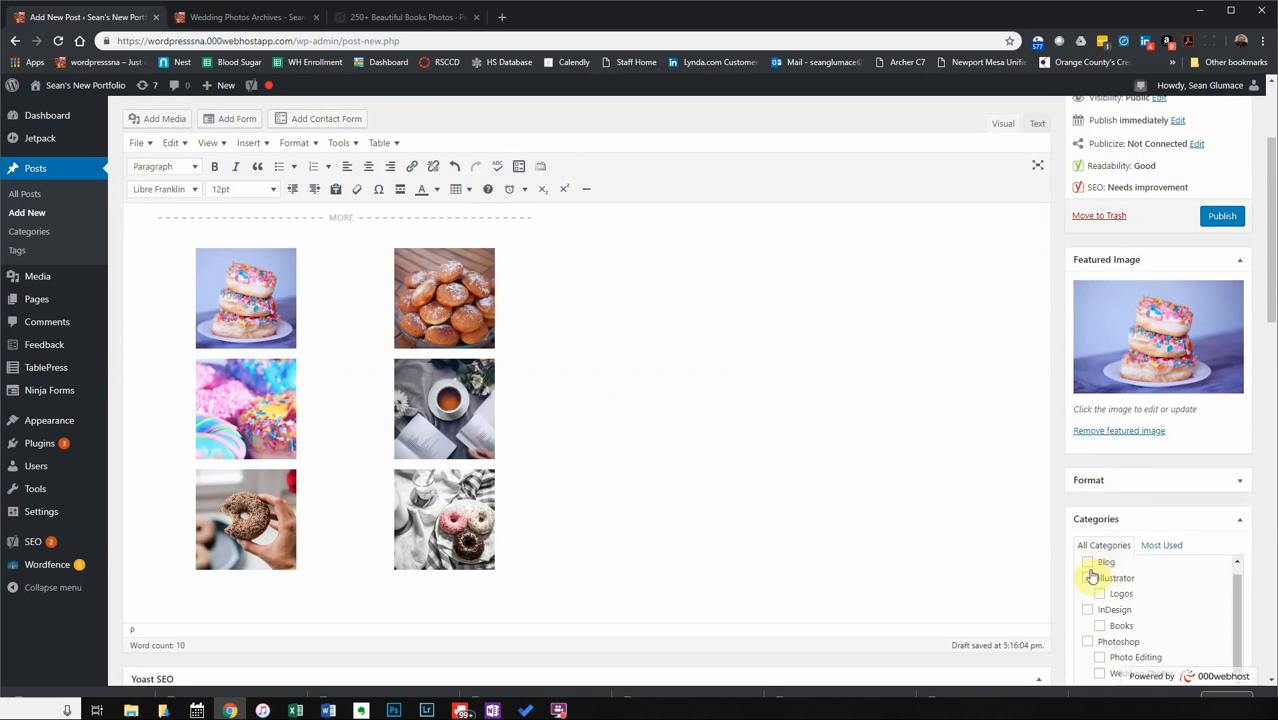
left_click(1099, 594)
Publish the Donuts Logos post and switch to the live portfolio site.
scroll(1040, 560, "down", 5)
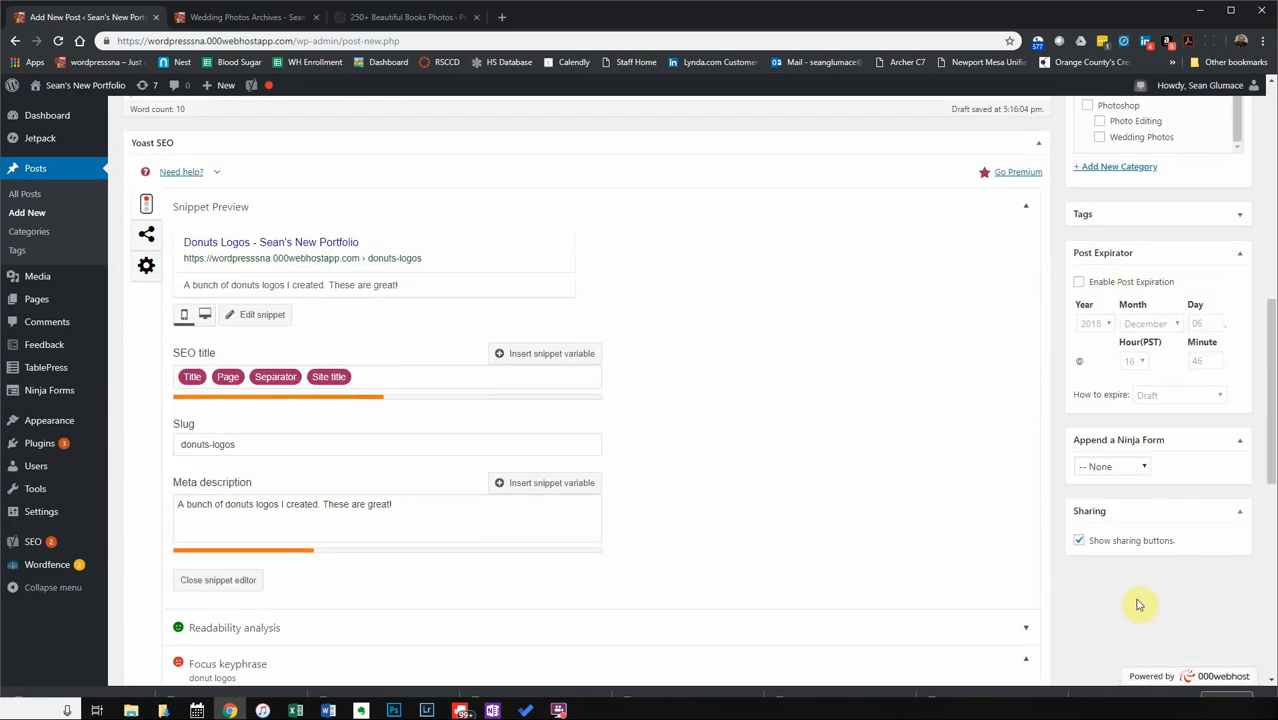
scroll(1135, 598, "up", 10)
left_click(1214, 392)
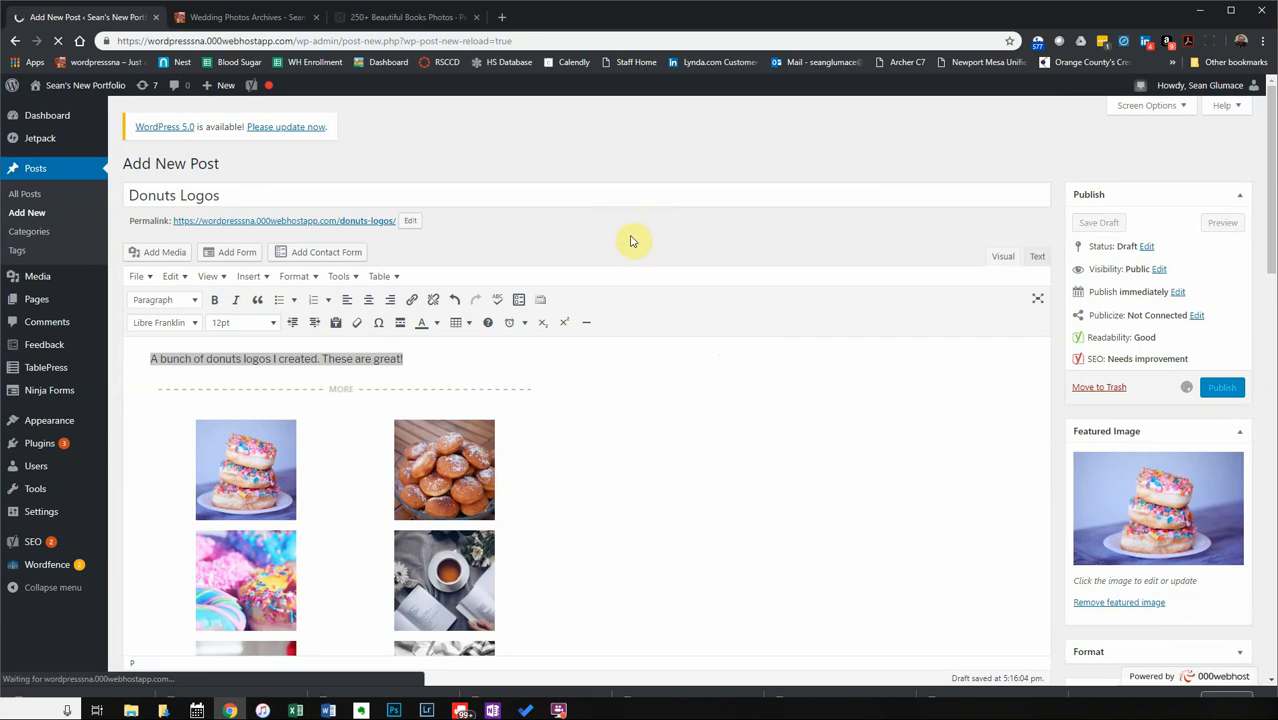
left_click(250, 17)
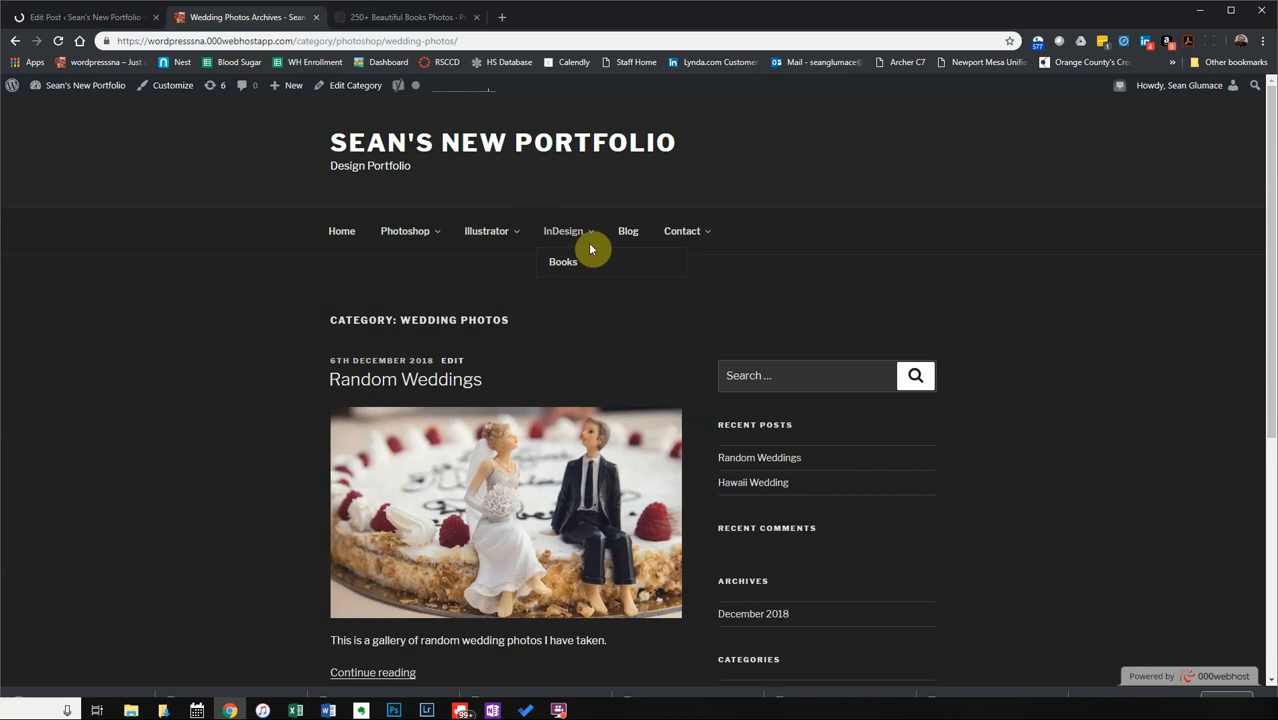
mouse_move(512, 240)
mouse_move(556, 242)
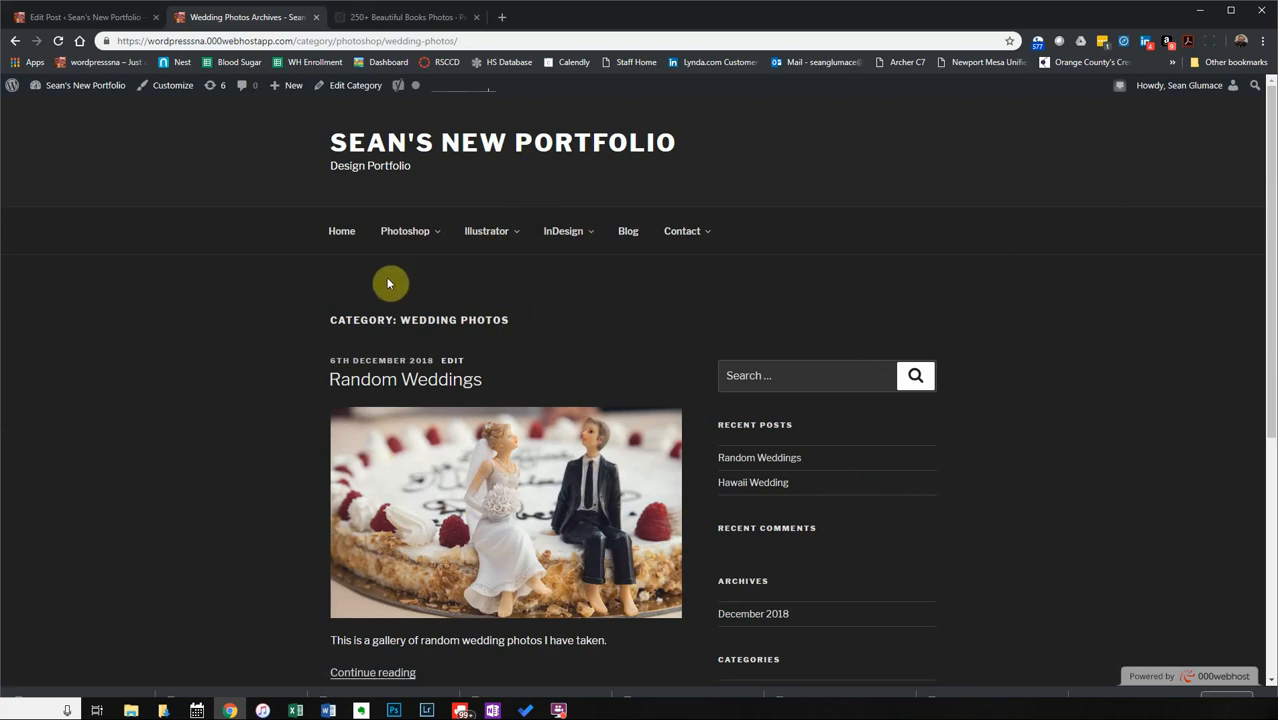
left_click(117, 12)
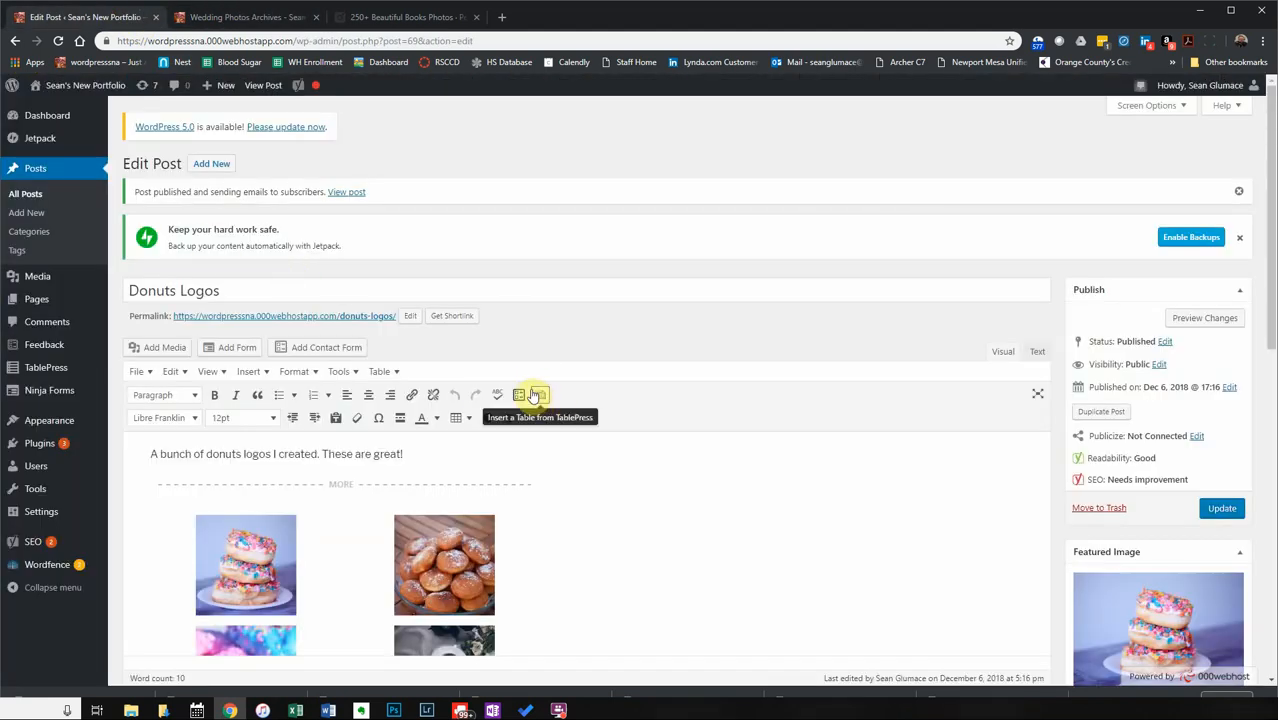
Start a new post titled 'Published Books'.
left_click(26, 212)
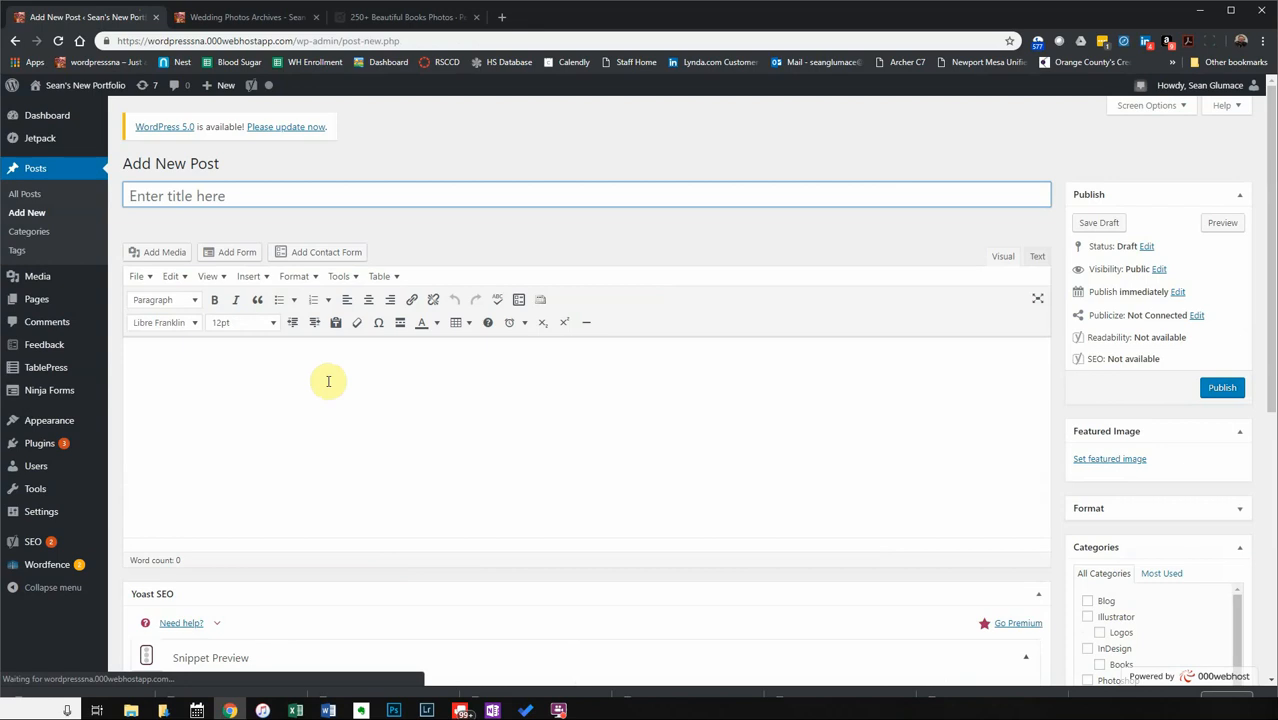
left_click(199, 197)
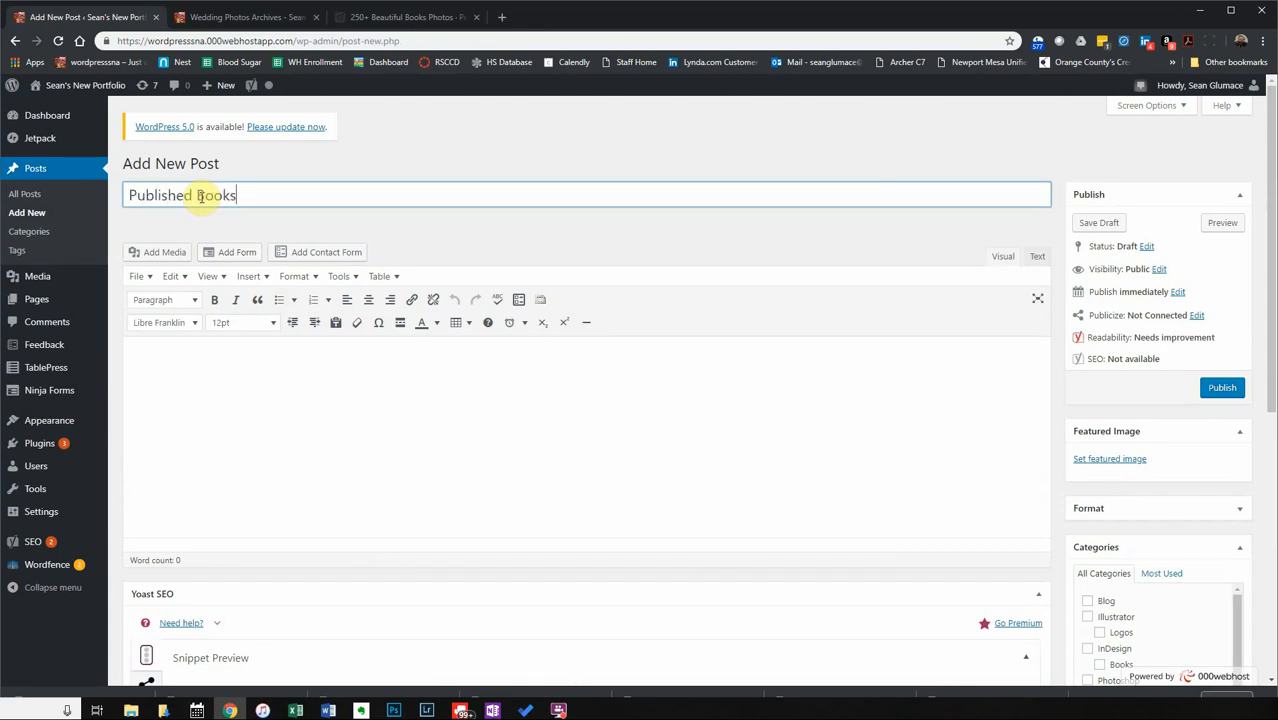
left_click(218, 356)
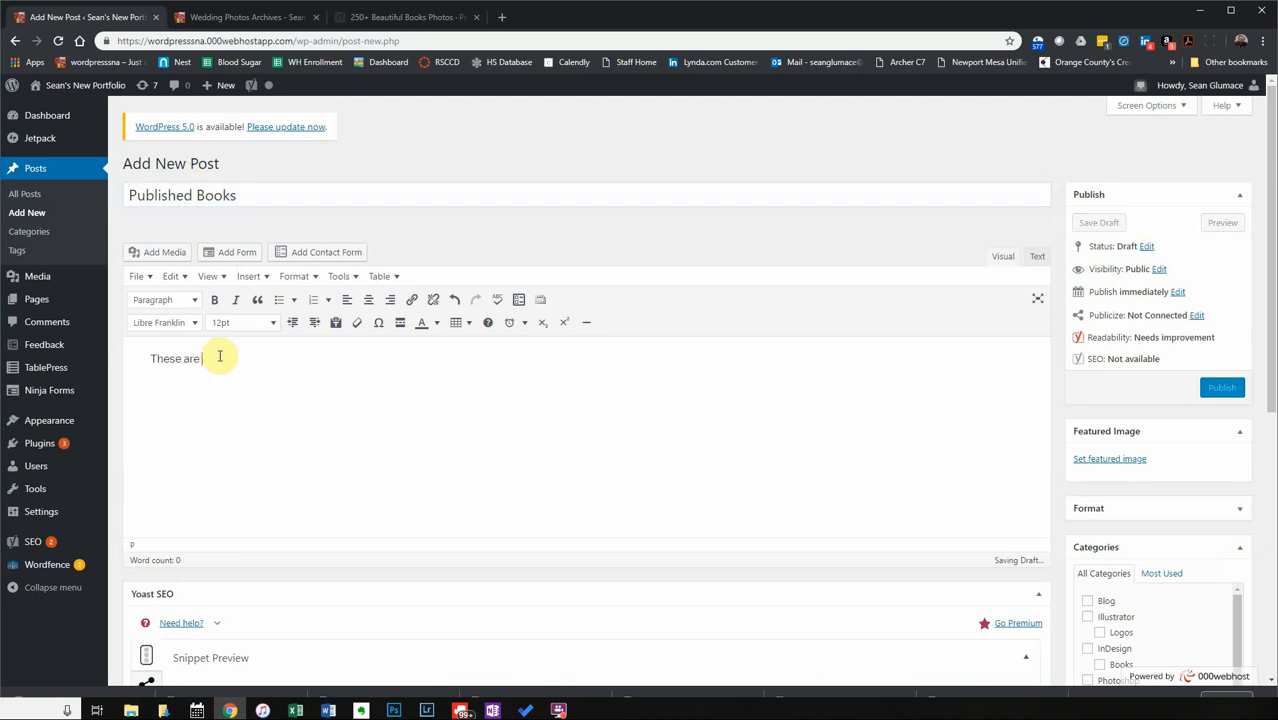
Type the intro line about the paper book series, fix the typo, and add a Read More break.
type("This a b")
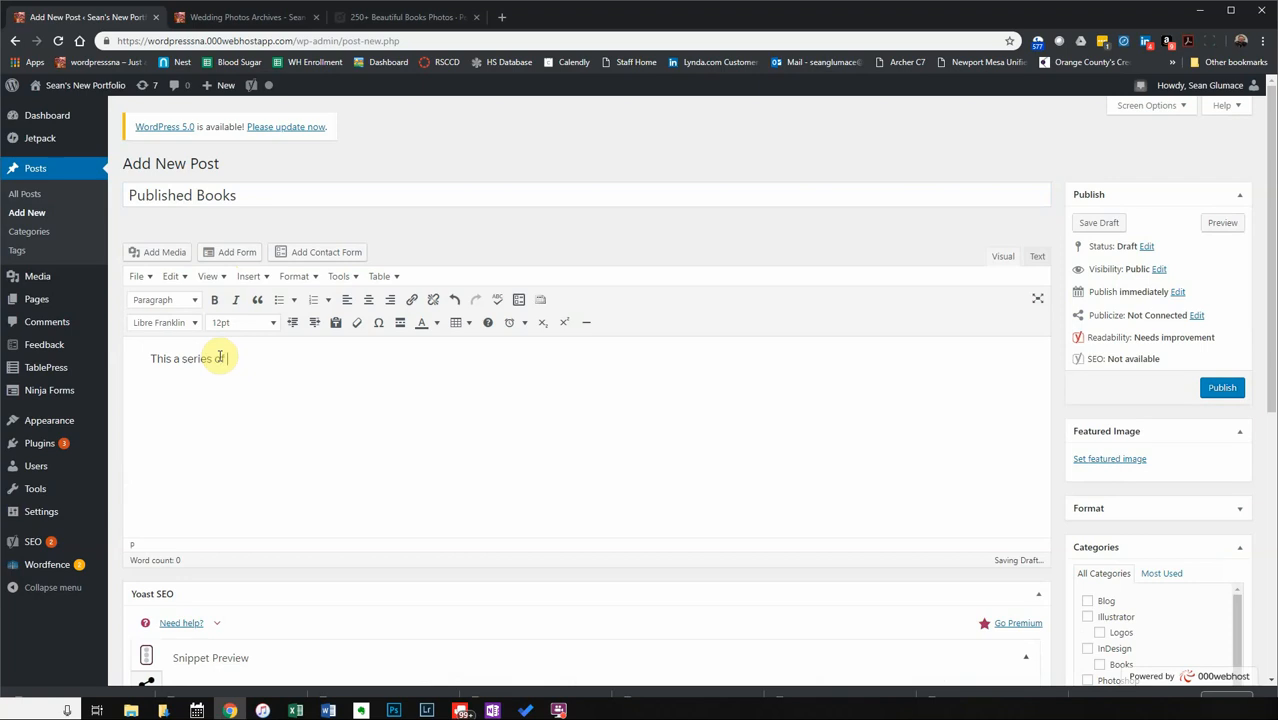
type("t I po")
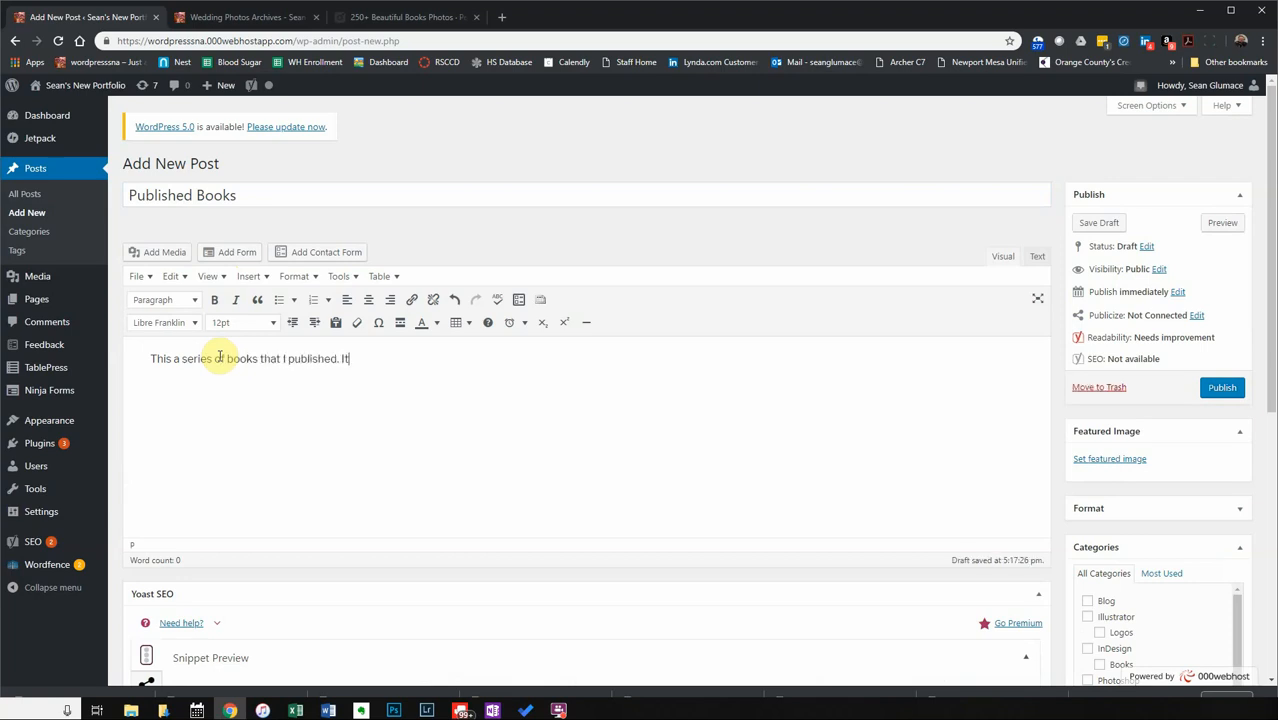
key("BackSpace")
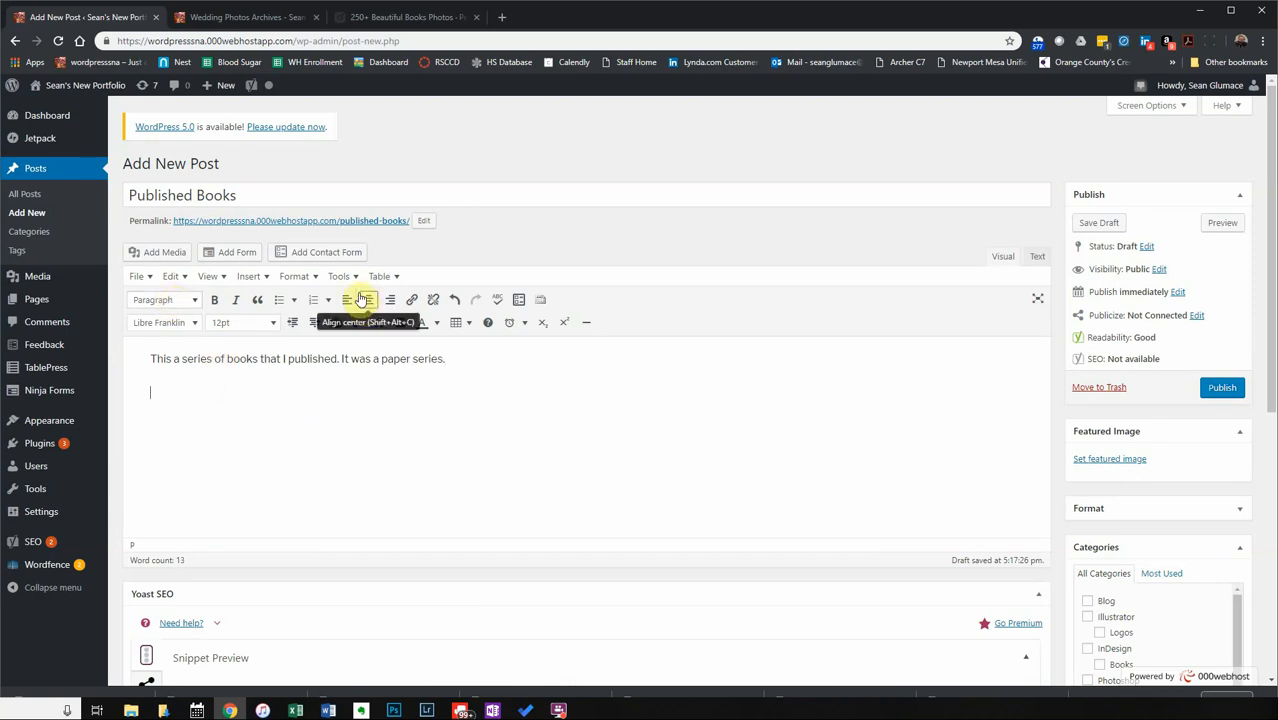
left_click(397, 322)
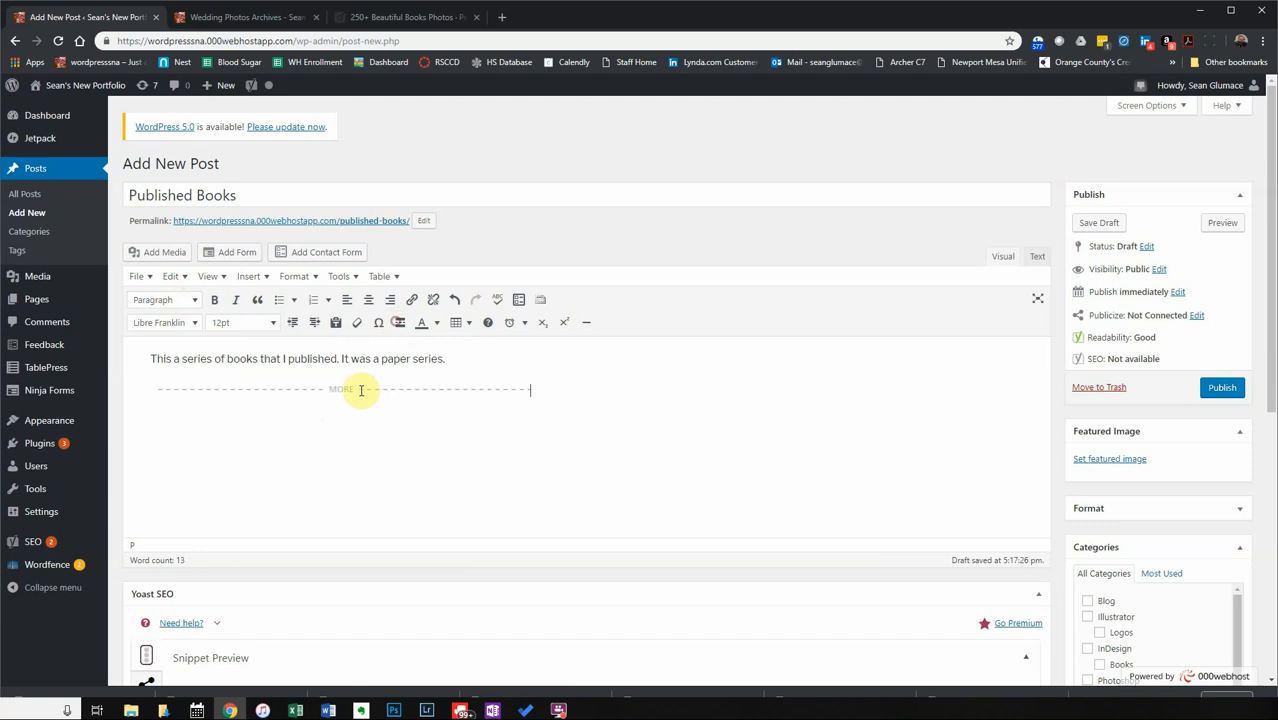
left_click(147, 258)
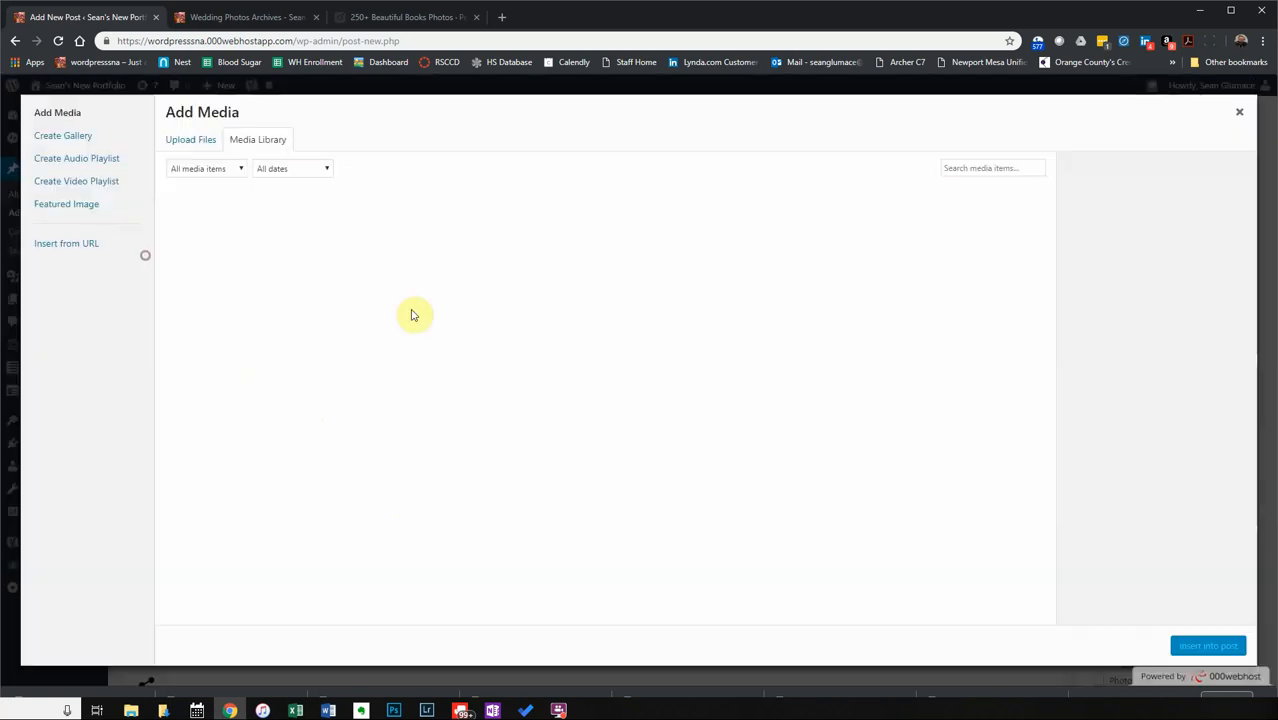
Upload five book photos from Downloads, including blur-book-stack-books-590493, to the media library.
left_click(193, 143)
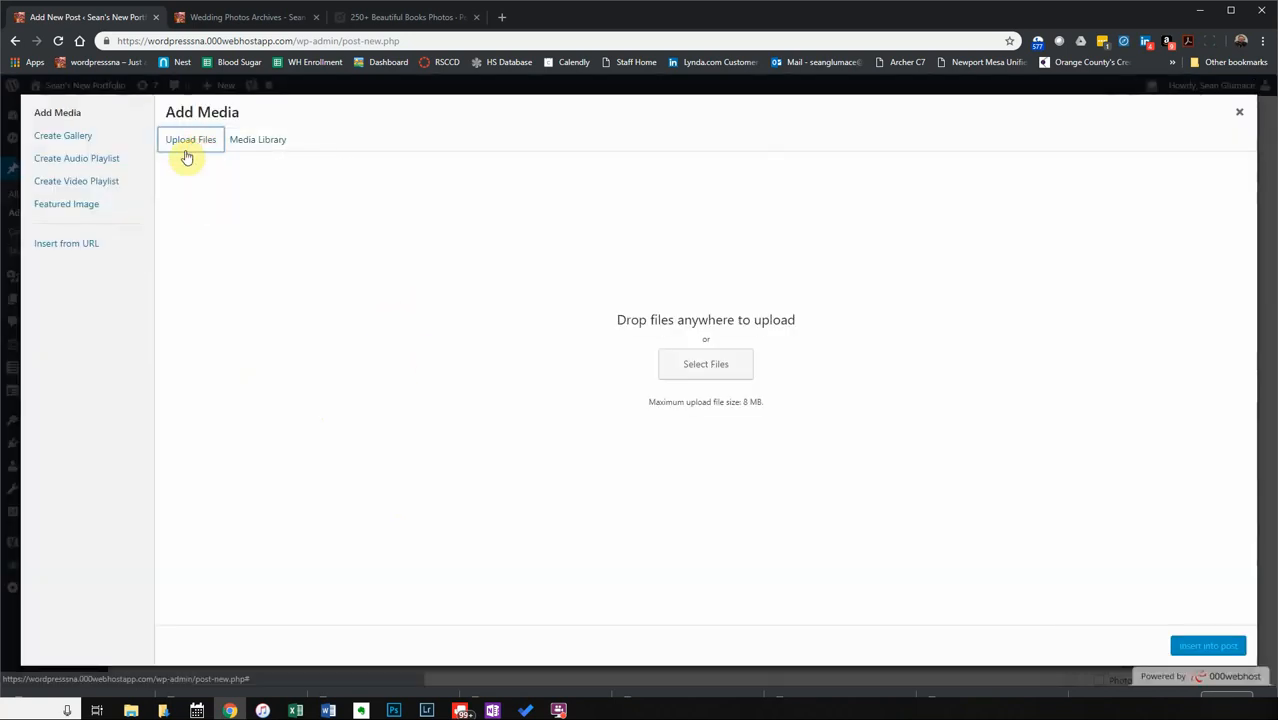
left_click(706, 378)
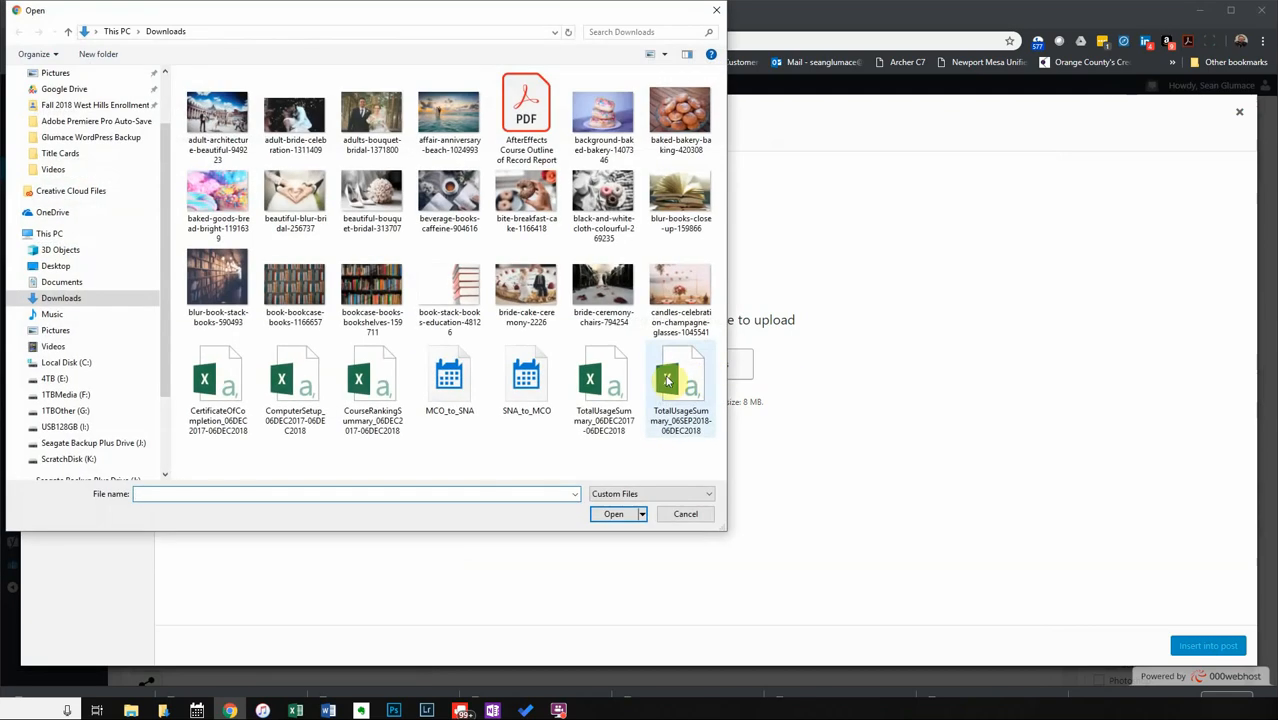
left_click(222, 295)
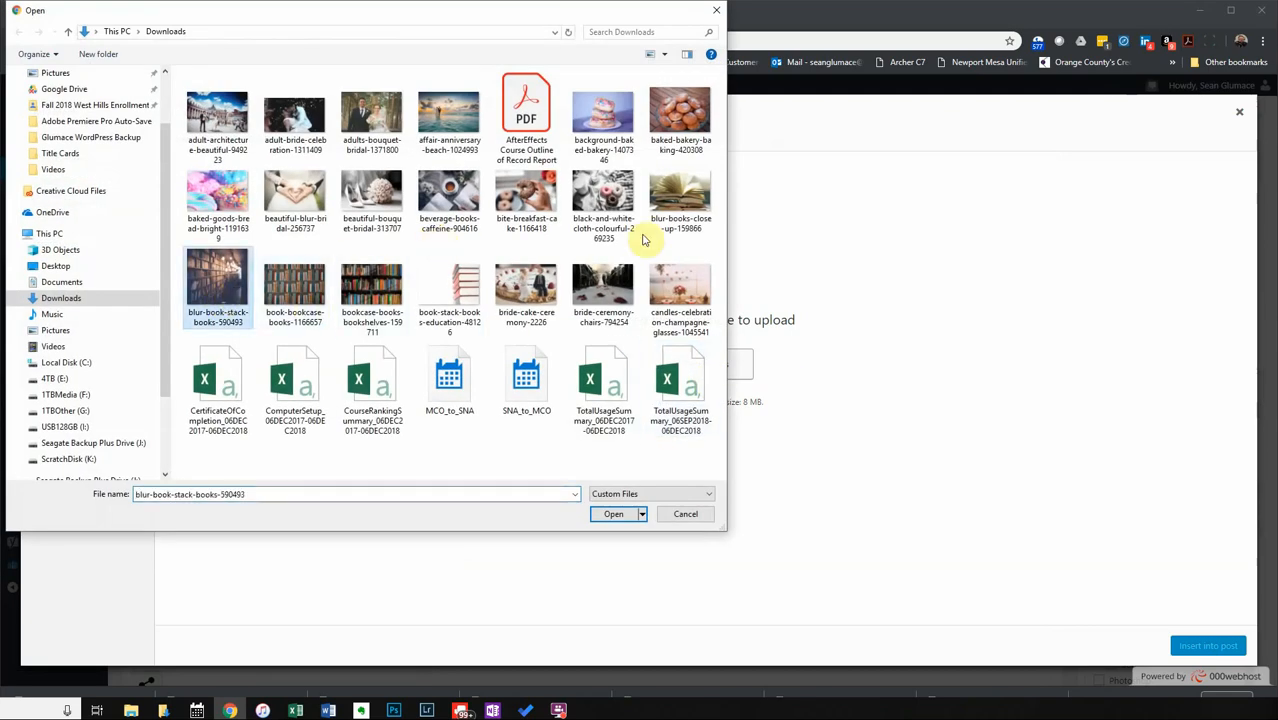
left_click(684, 200, "ctrl")
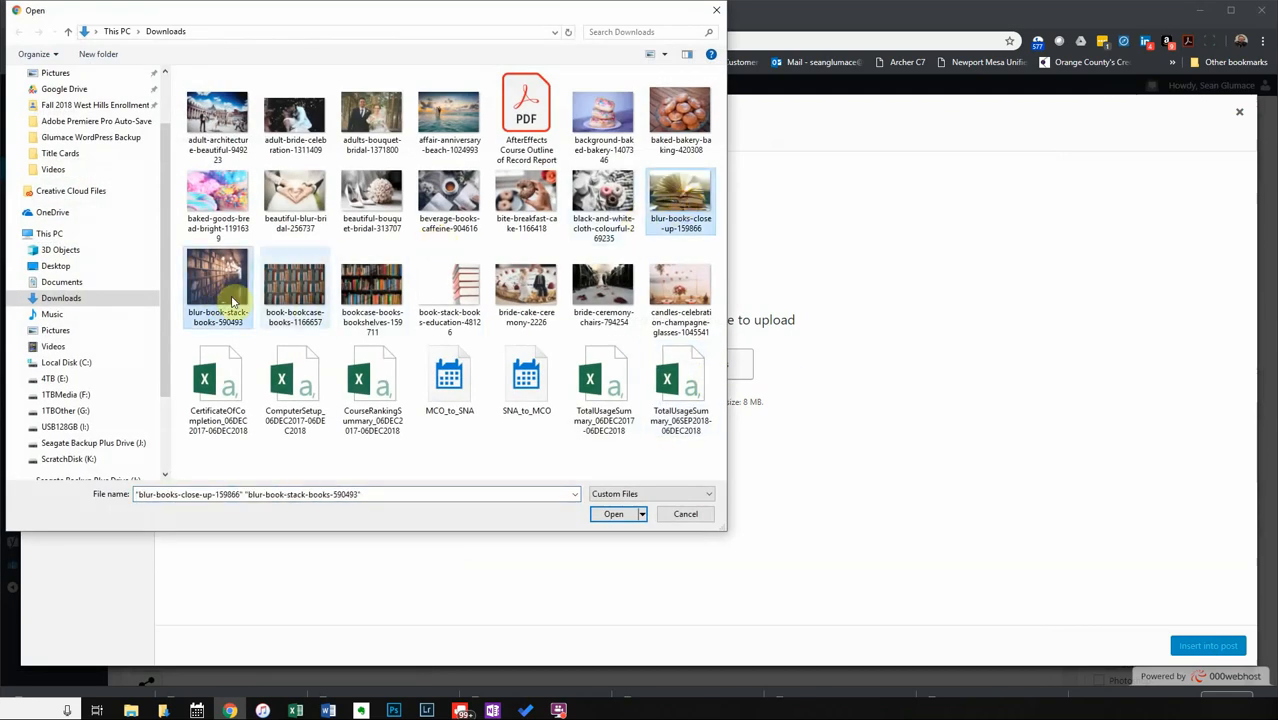
left_click(298, 292, "ctrl")
left_click(370, 292, "ctrl")
left_click(443, 298, "ctrl")
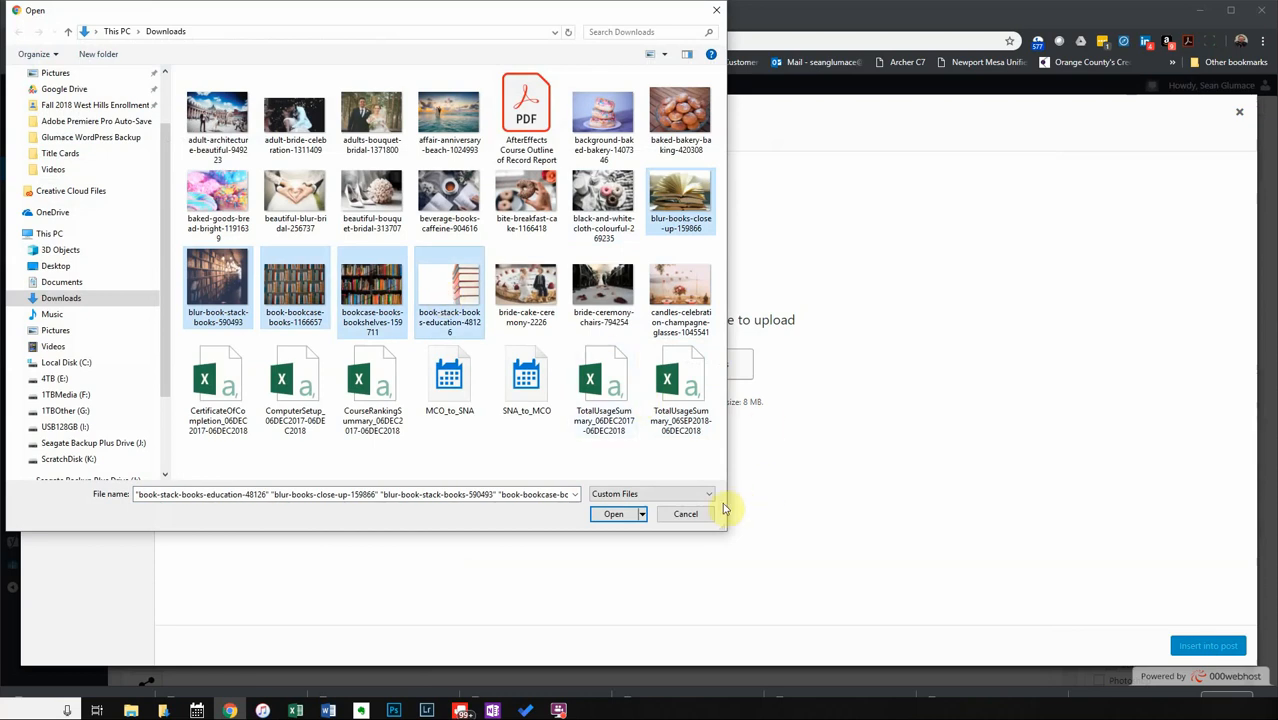
left_click(596, 516)
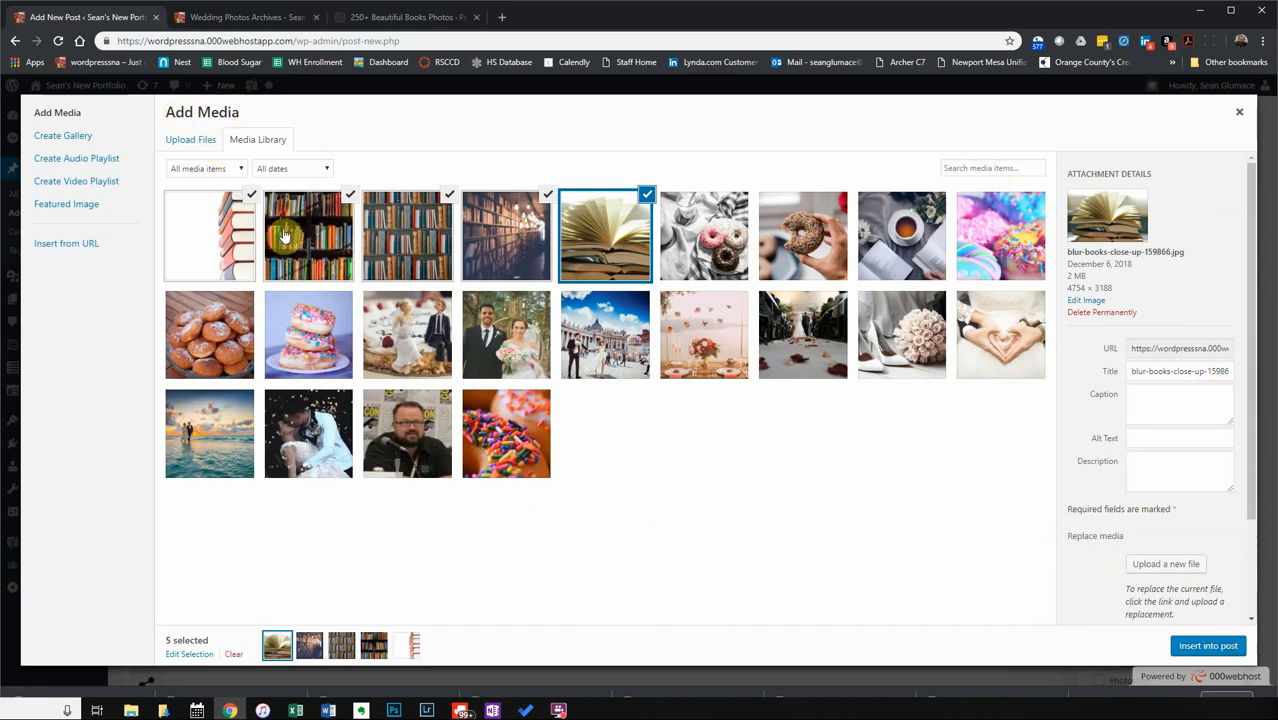
left_click(66, 137)
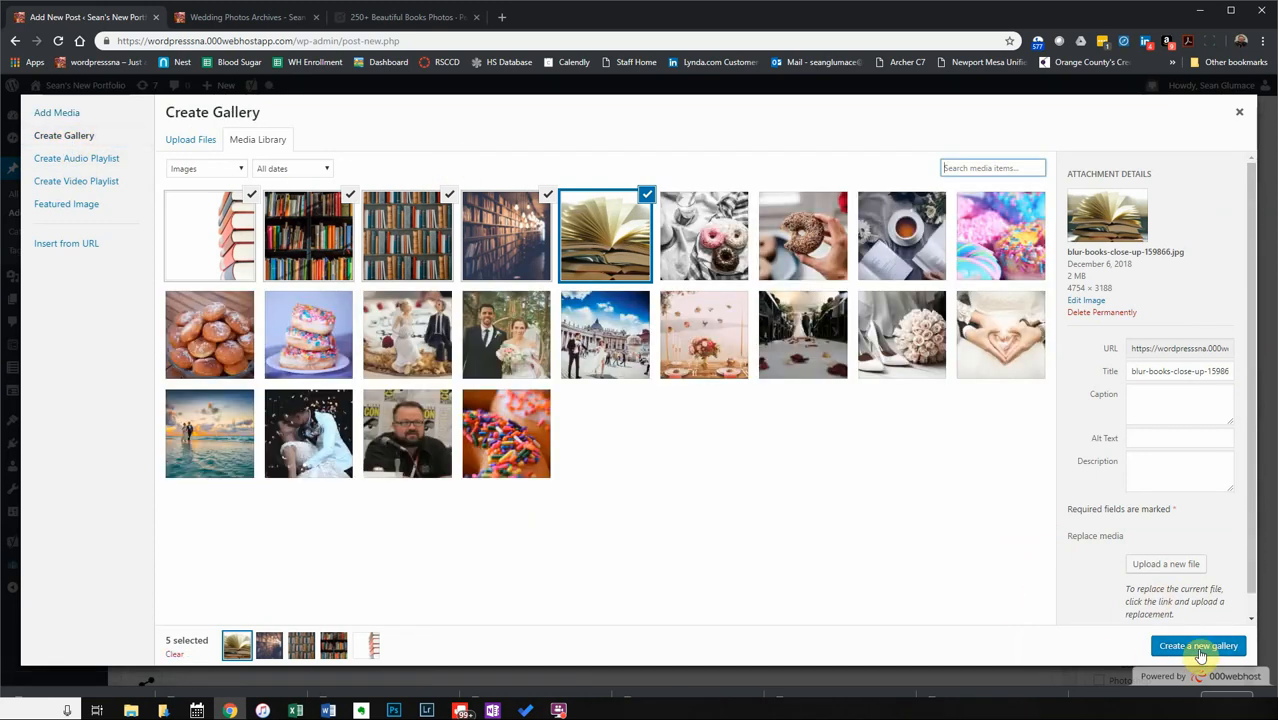
Insert a five-photo book gallery: thumbnail size, random order, linked to Media File, Square Tiles layout.
left_click(1200, 647)
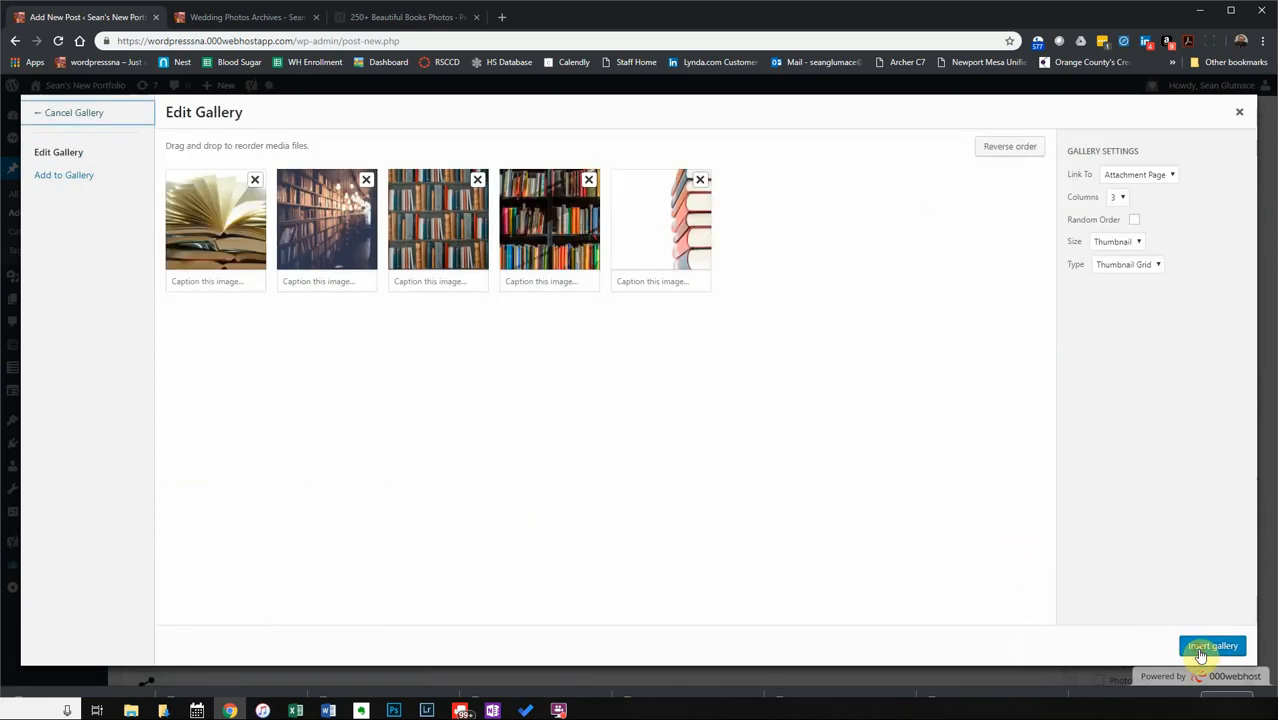
left_click(1136, 242)
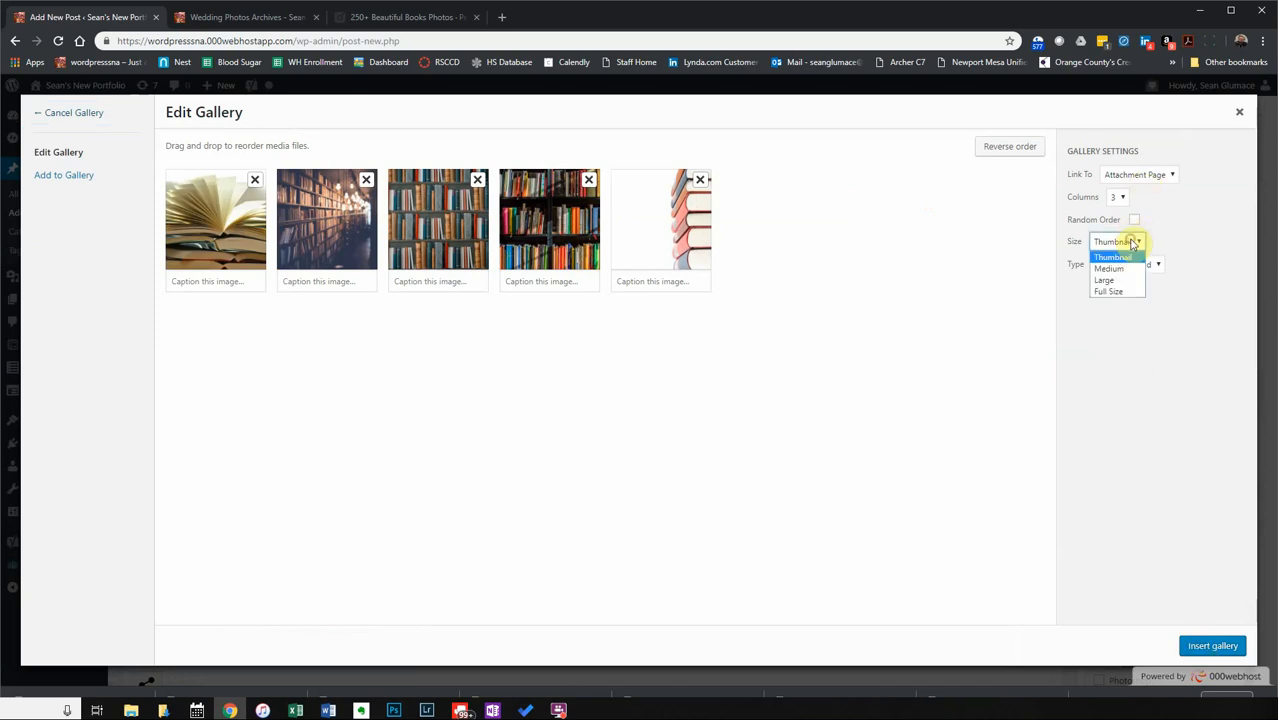
left_click(1183, 221)
left_click(1134, 220)
left_click(1150, 174)
left_click(1143, 196)
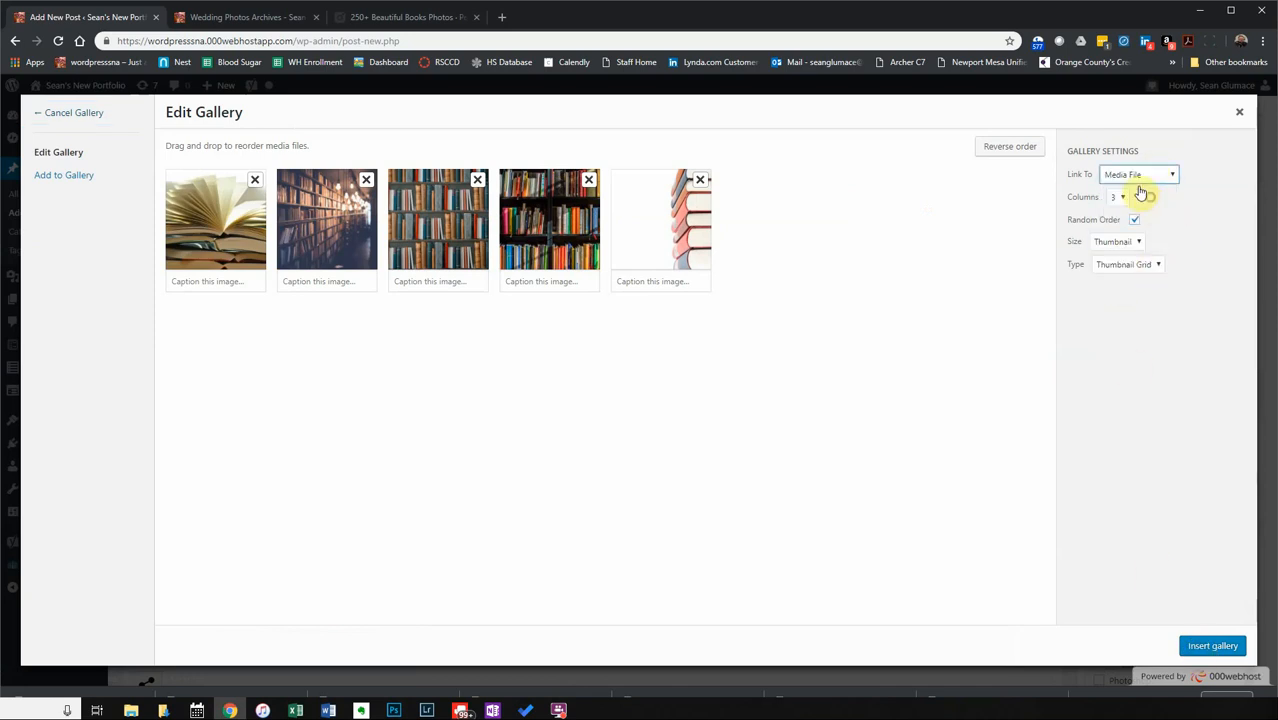
left_click(1119, 268)
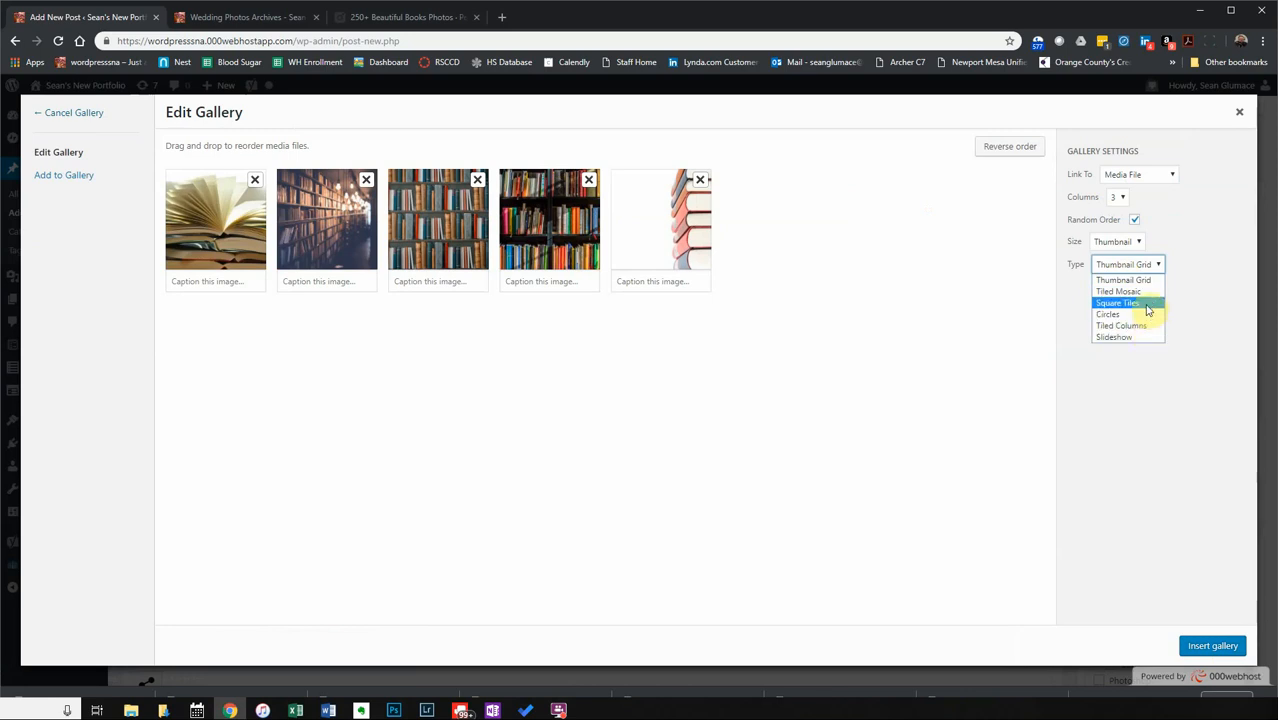
left_click(1146, 304)
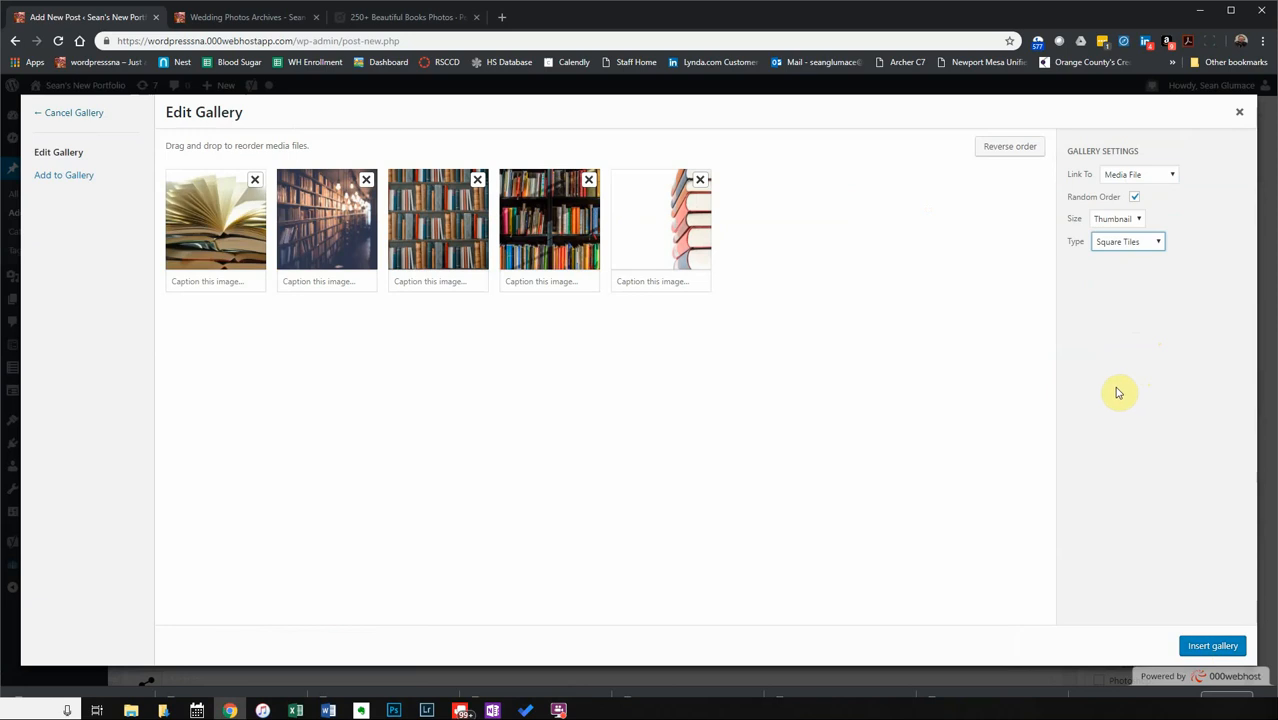
left_click(1220, 646)
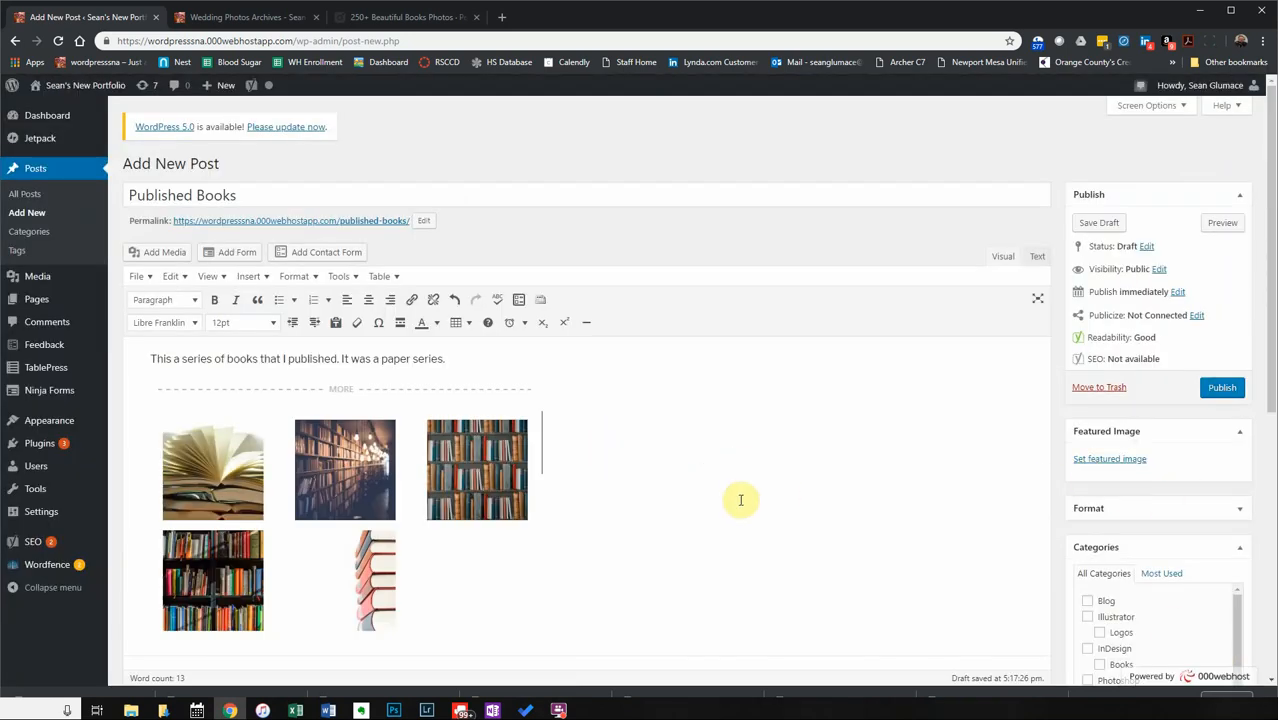
Copy the intro sentence and paste it as the Yoast meta description.
scroll(739, 499, "down", 3)
scroll(748, 476, "up", 3)
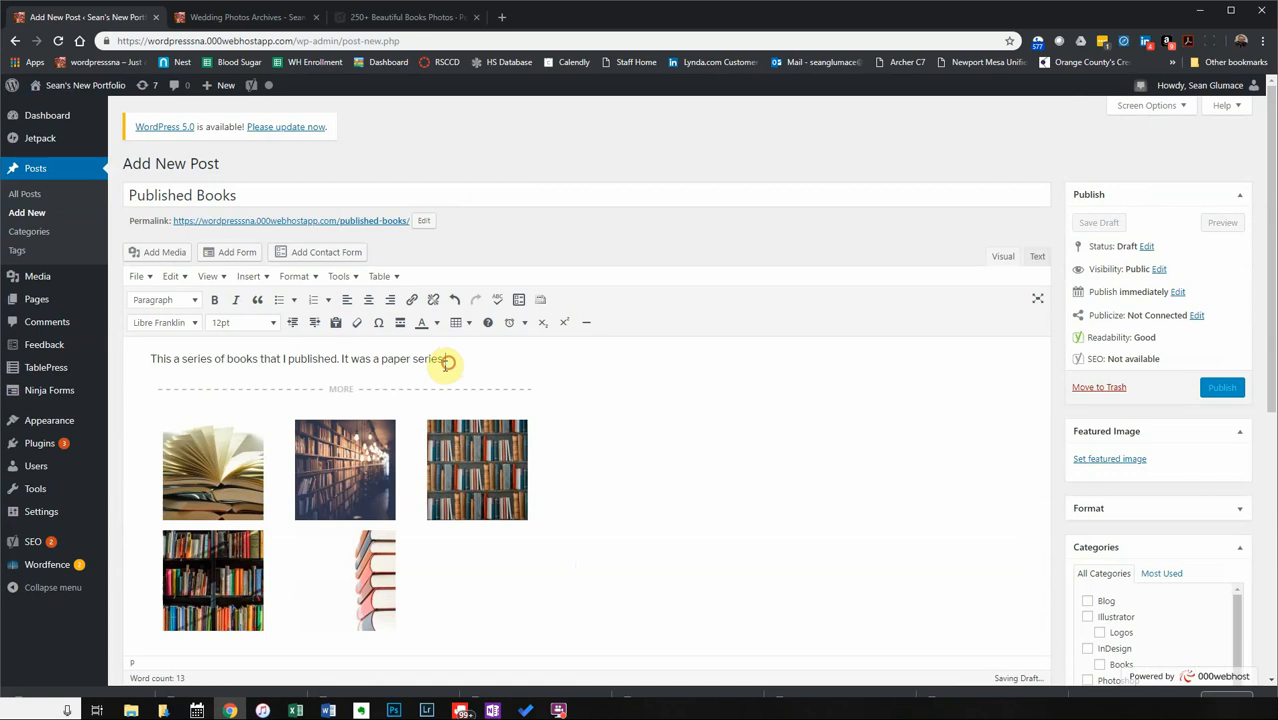
left_click_drag(446, 362, 171, 363)
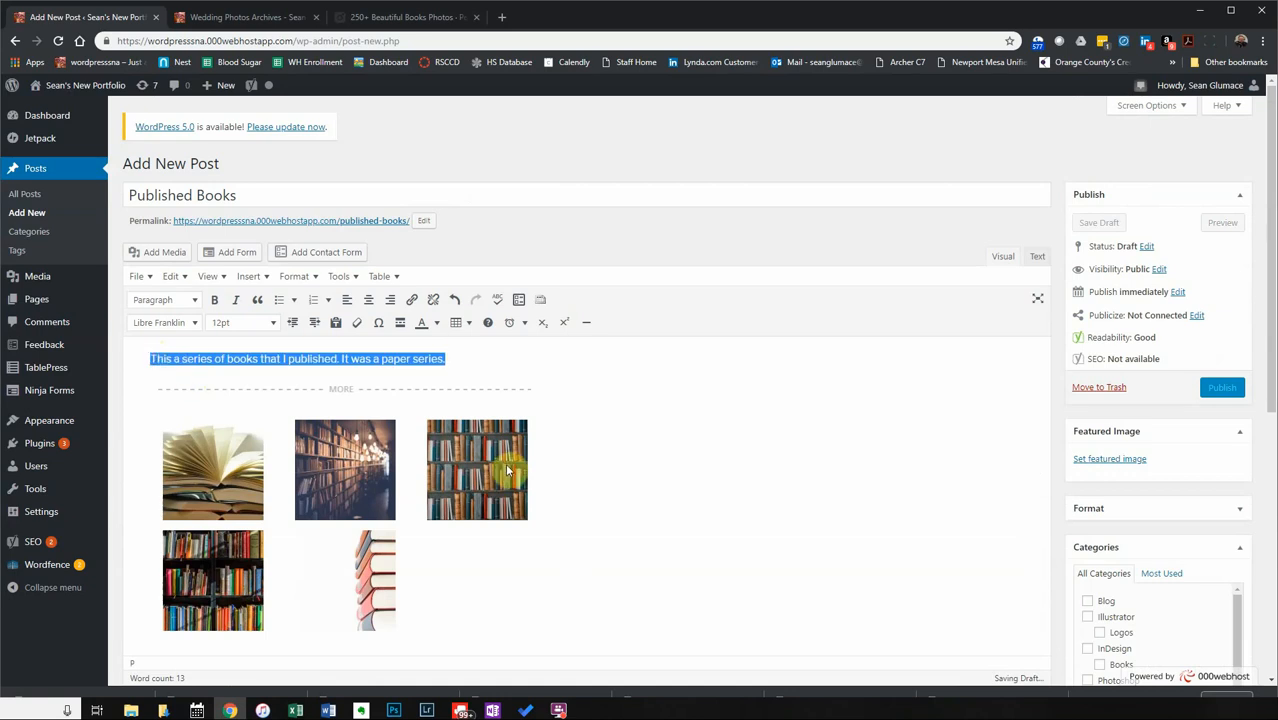
scroll(502, 474, "down", 5)
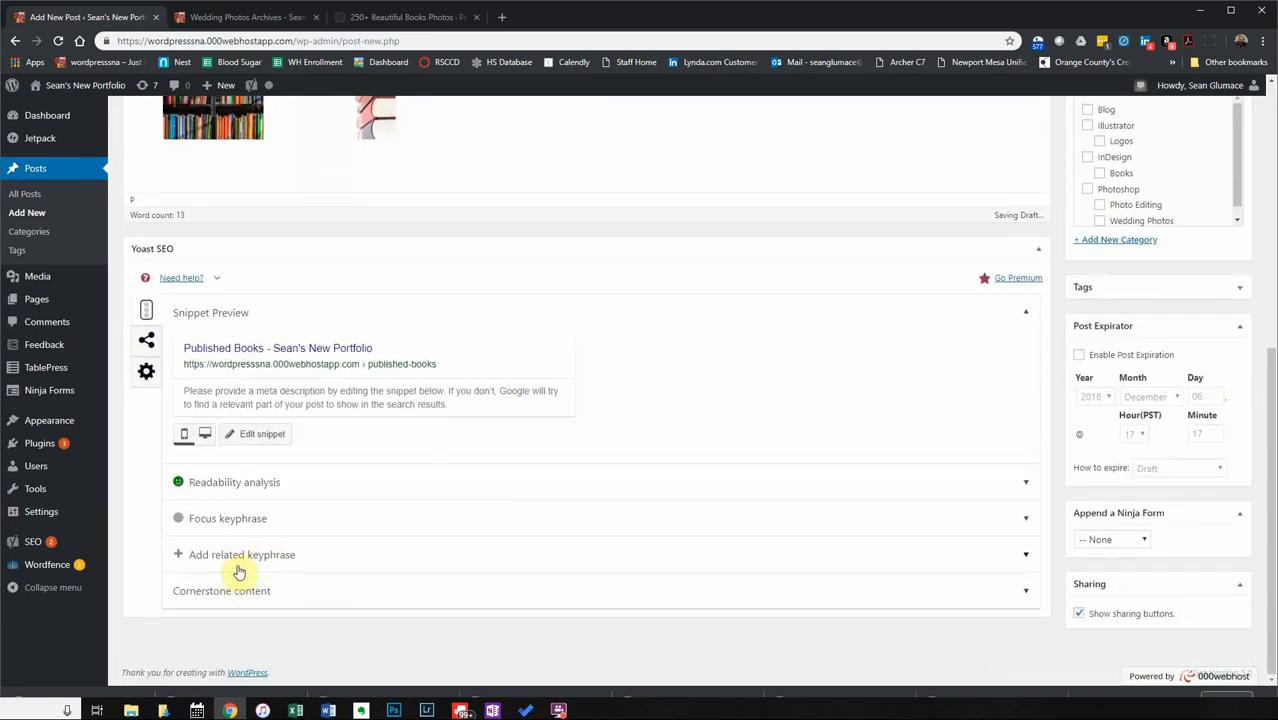
left_click(351, 395)
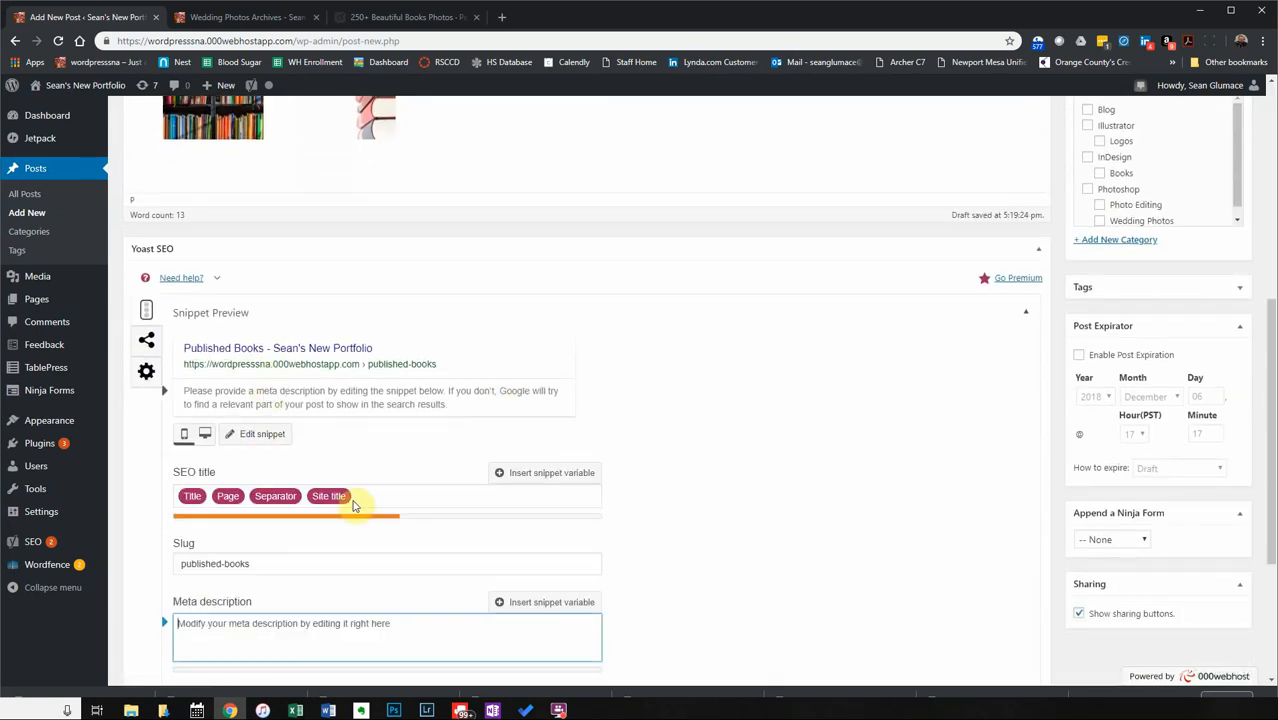
type("This a series of books that I published. It was a paper series.")
Enter 'books' as the Yoast focus keyphrase.
scroll(494, 590, "down", 3)
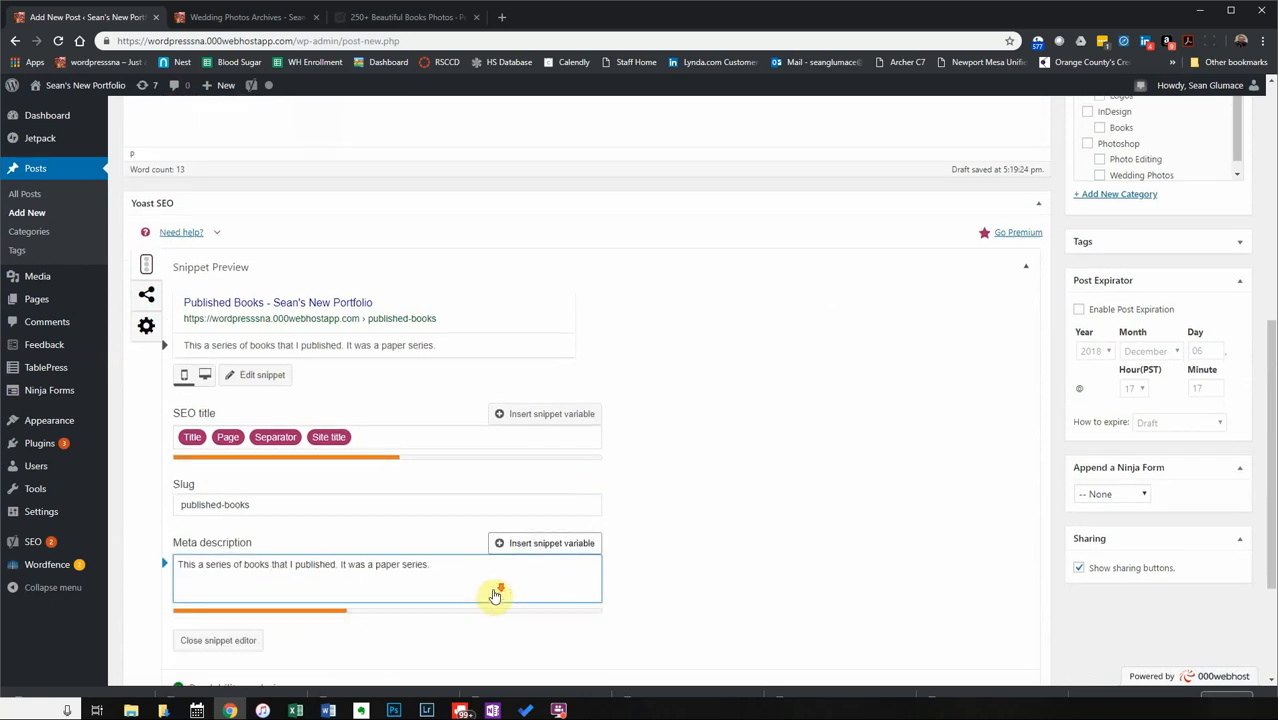
left_click(229, 531)
left_click(263, 579)
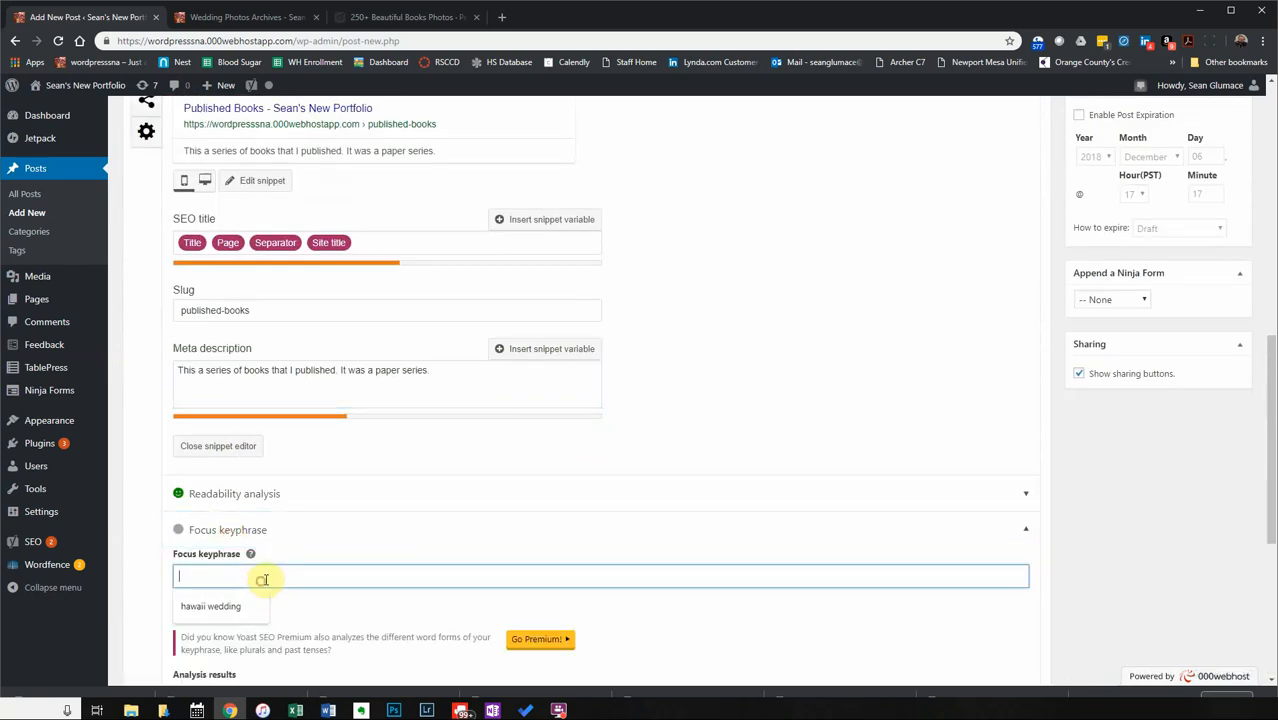
type("boo")
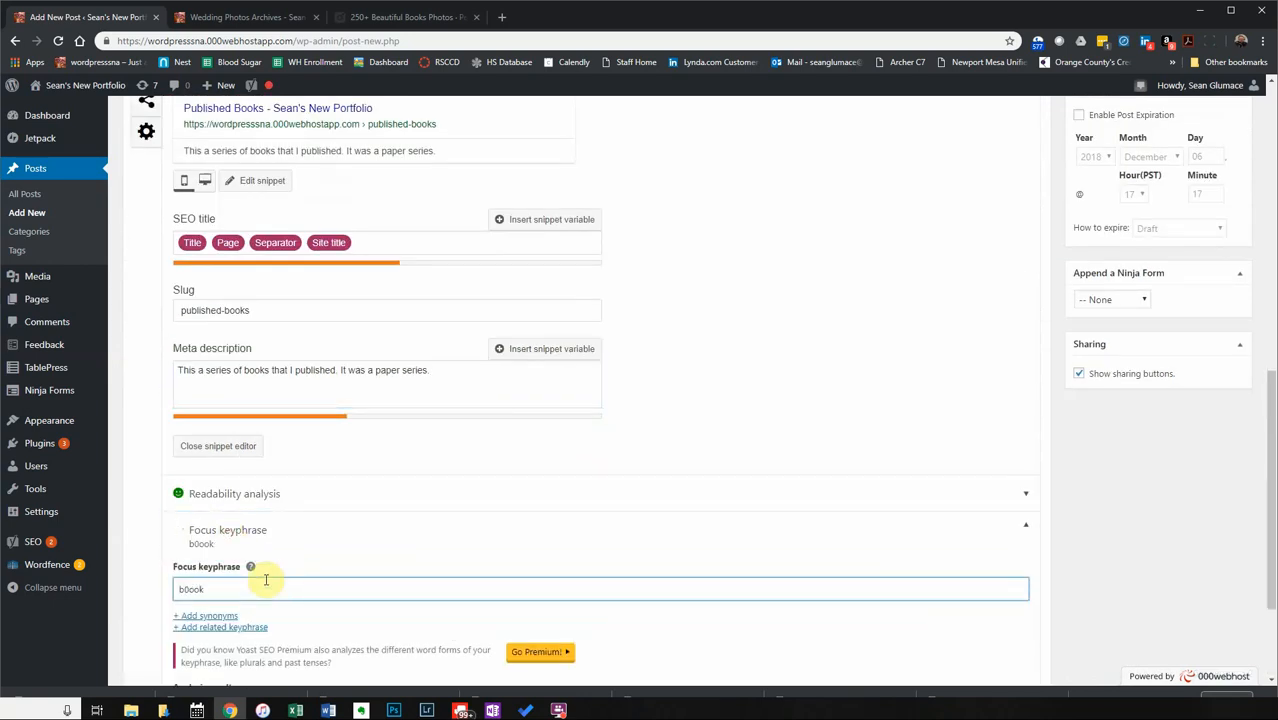
type("o")
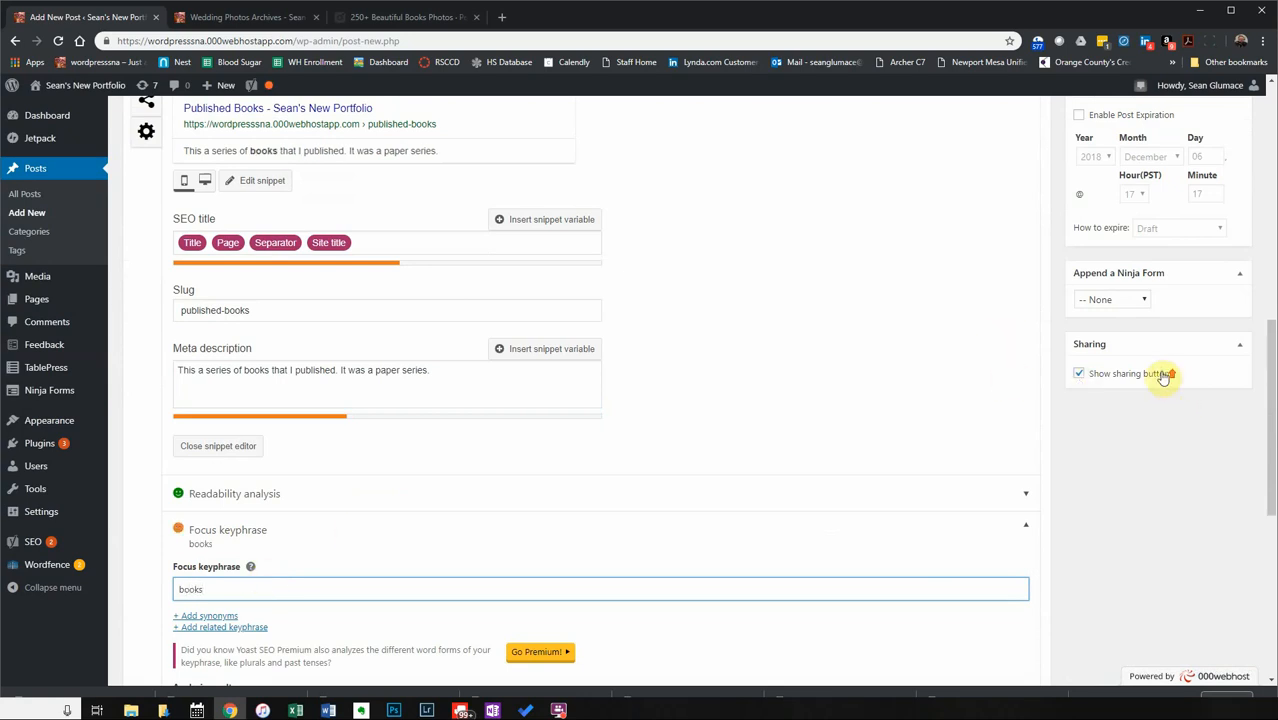
scroll(1163, 377, "up", 10)
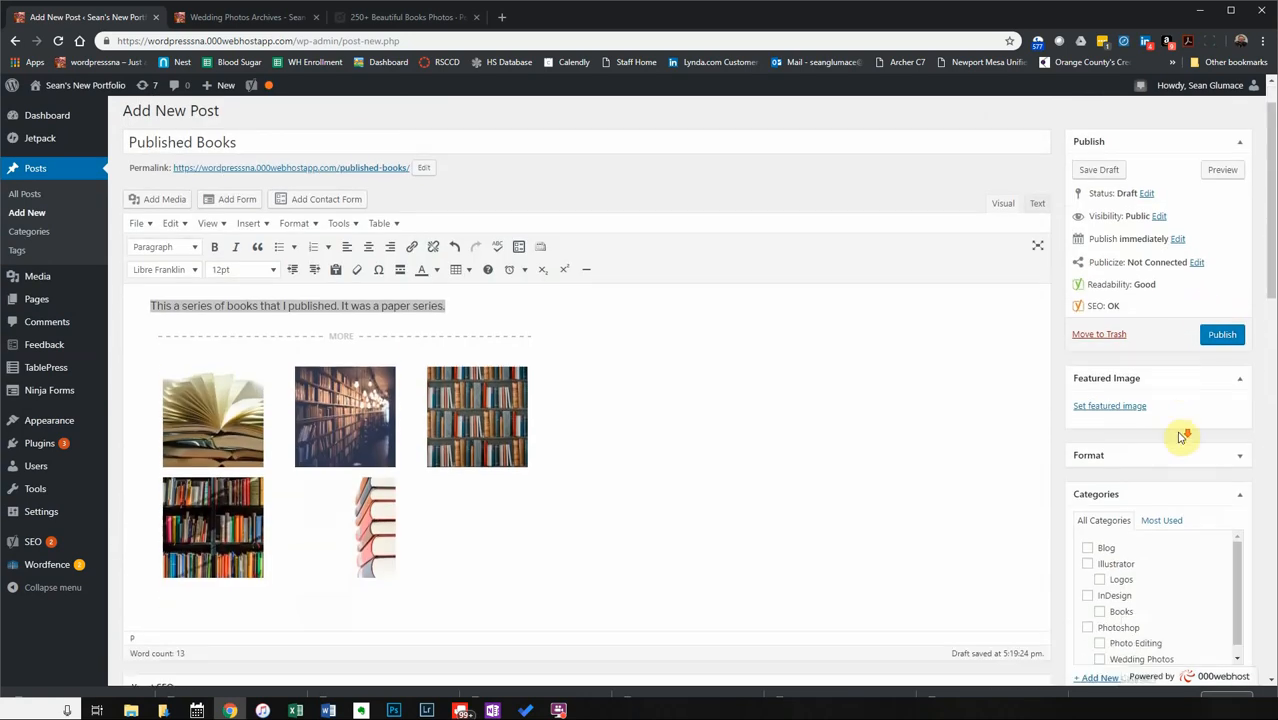
Set the bookcase photo as the Published Books post's featured image.
scroll(1182, 437, "down", 1)
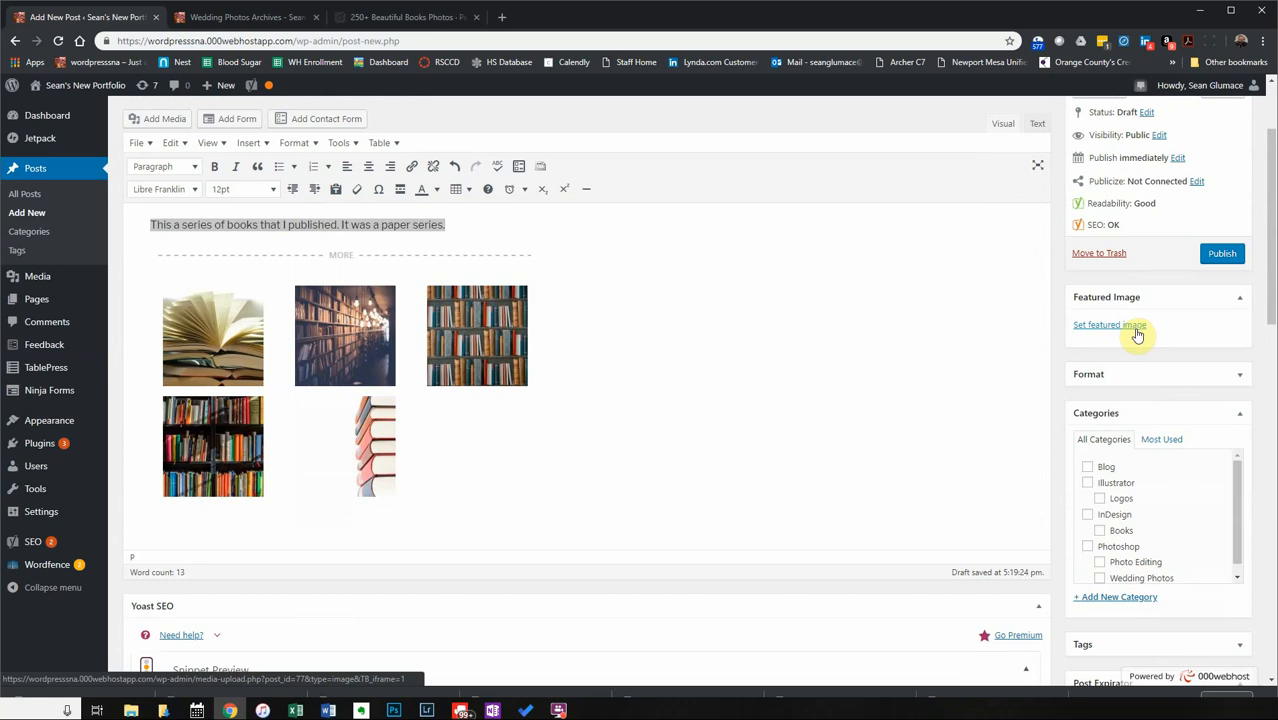
left_click(1110, 325)
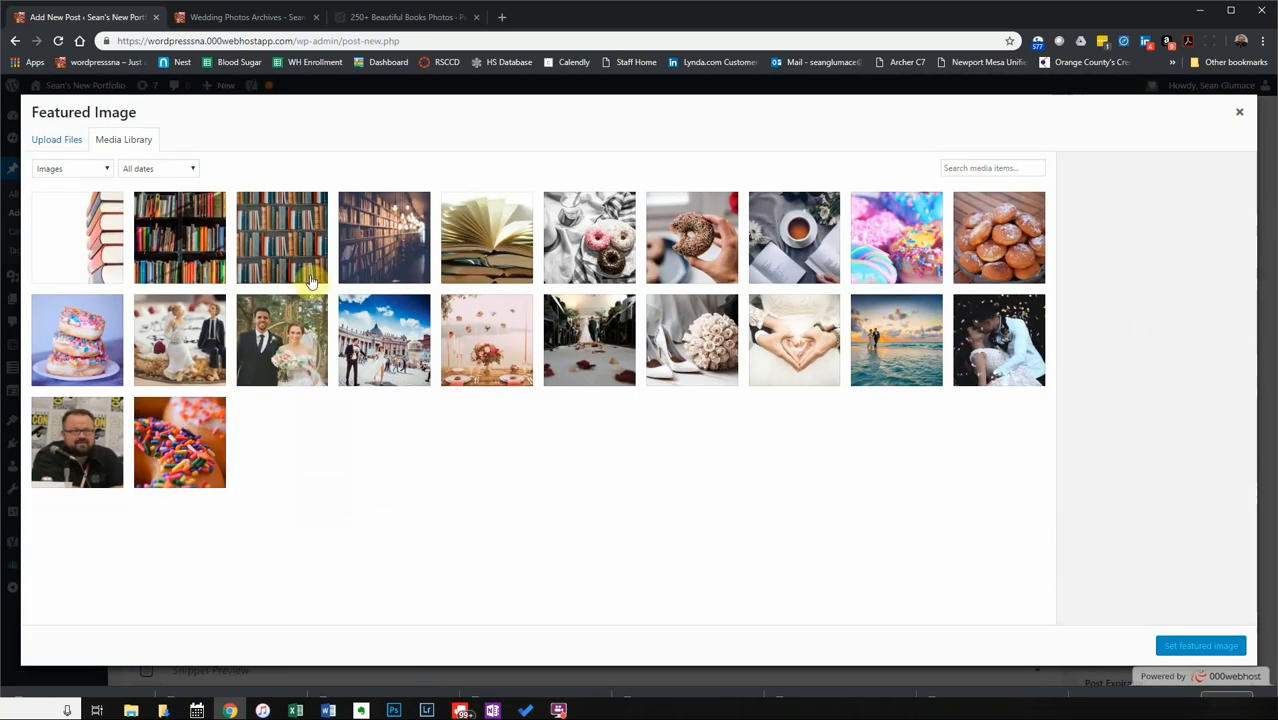
left_click(300, 237)
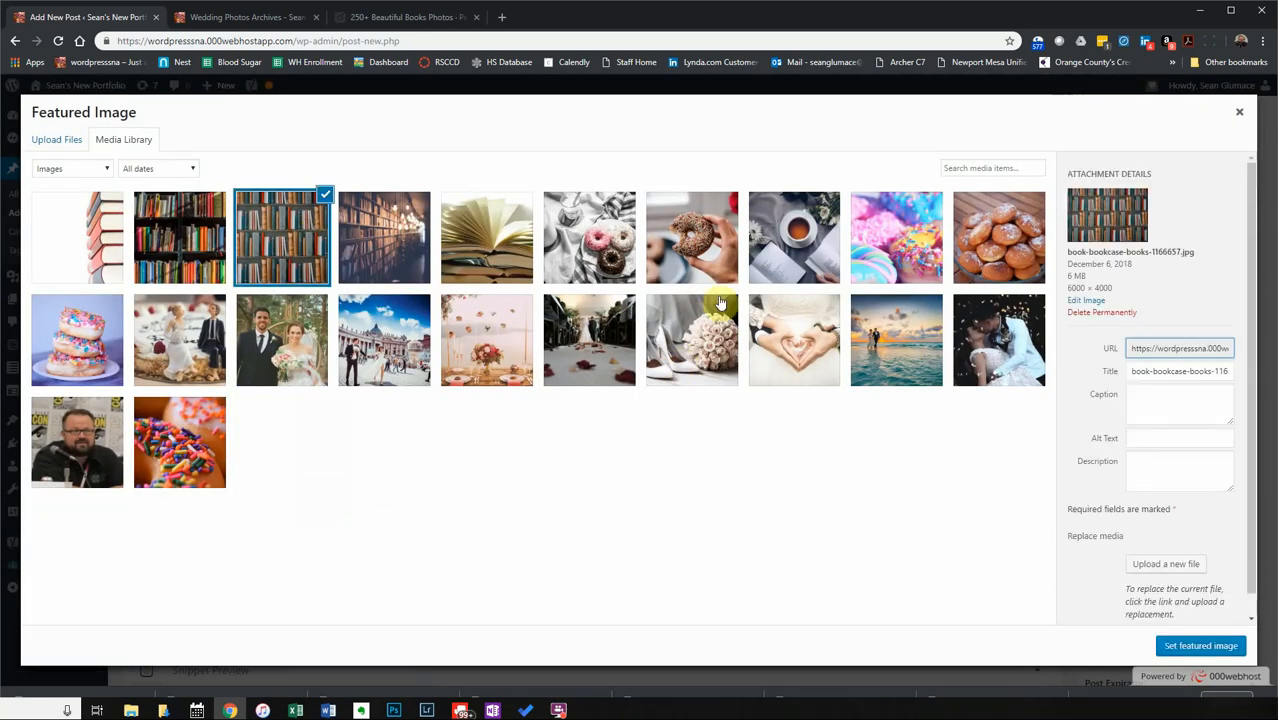
left_click(1203, 646)
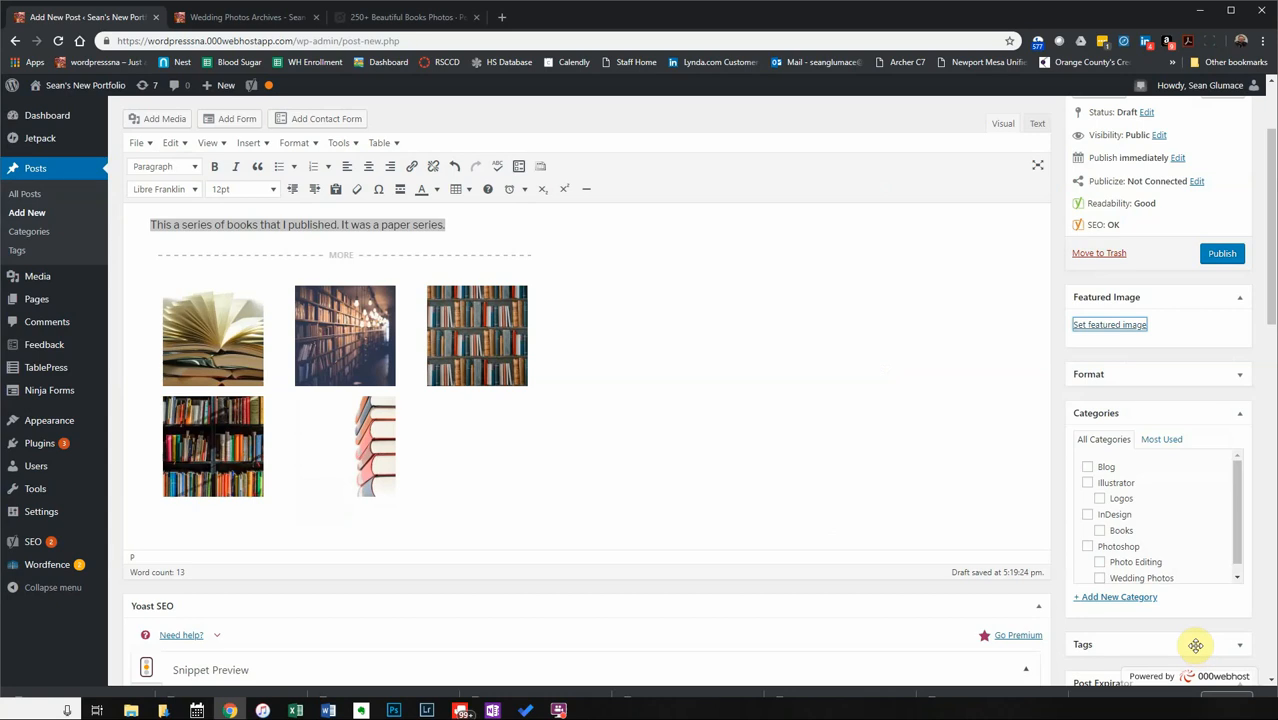
File the post under InDesign > Books and publish it.
scroll(1123, 563, "down", 1)
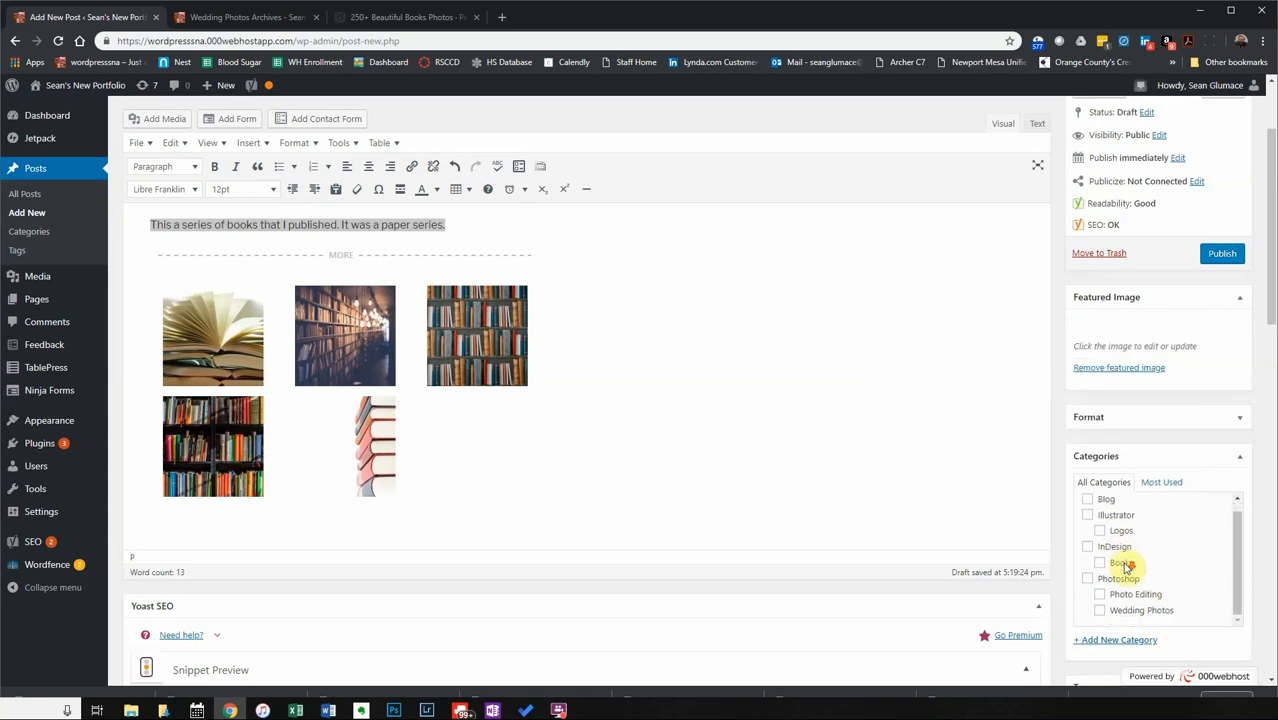
left_click(1089, 548)
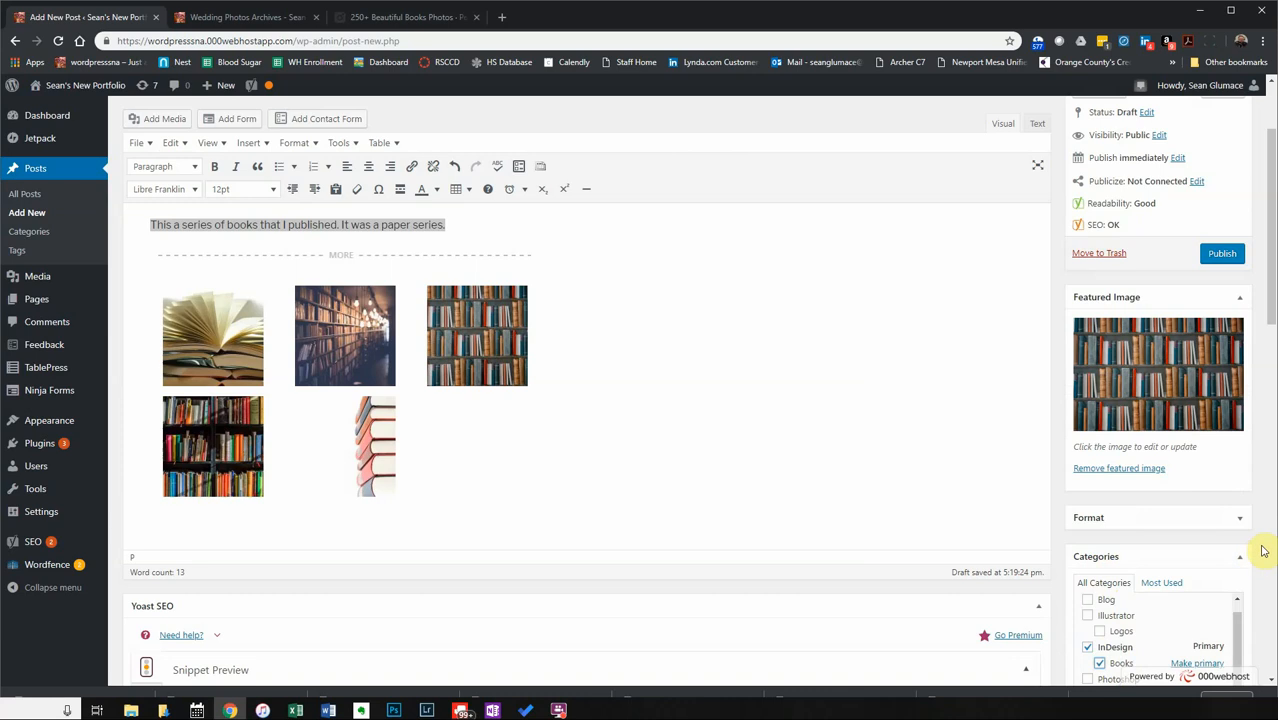
left_click(1215, 259)
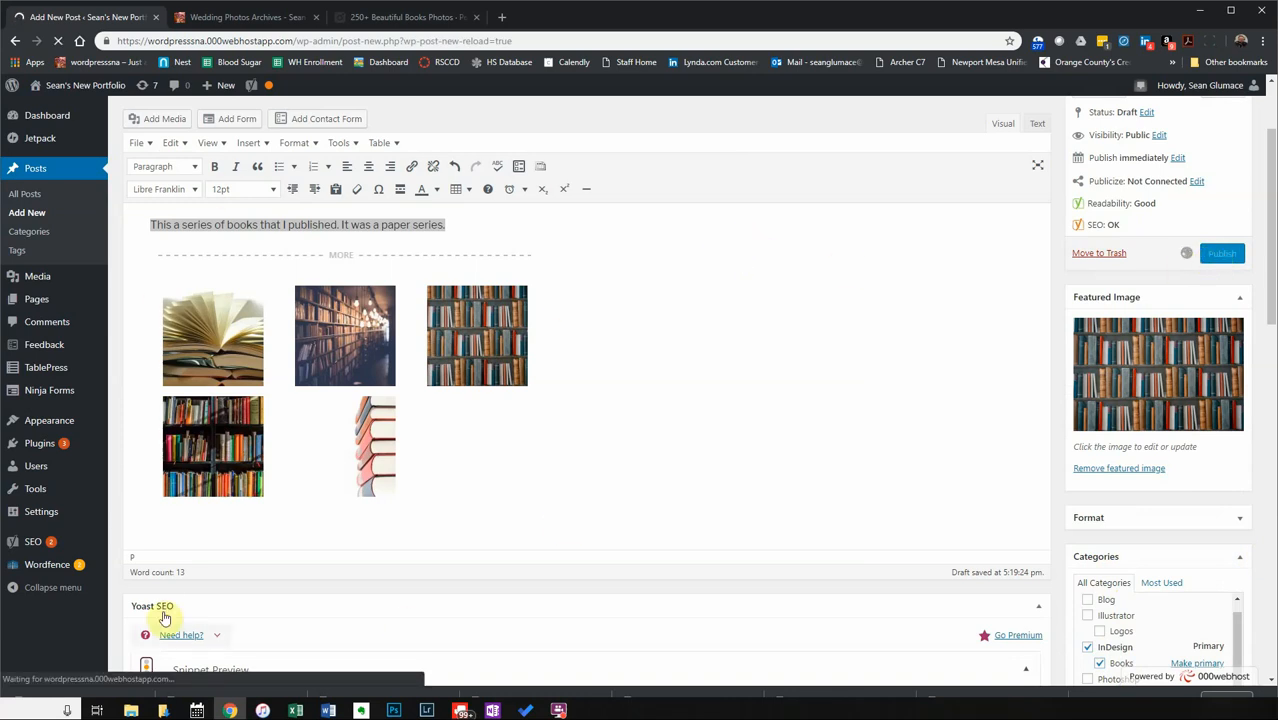
Check the editor's publishing progress, then go to the live portfolio's Home page.
left_click(222, 20)
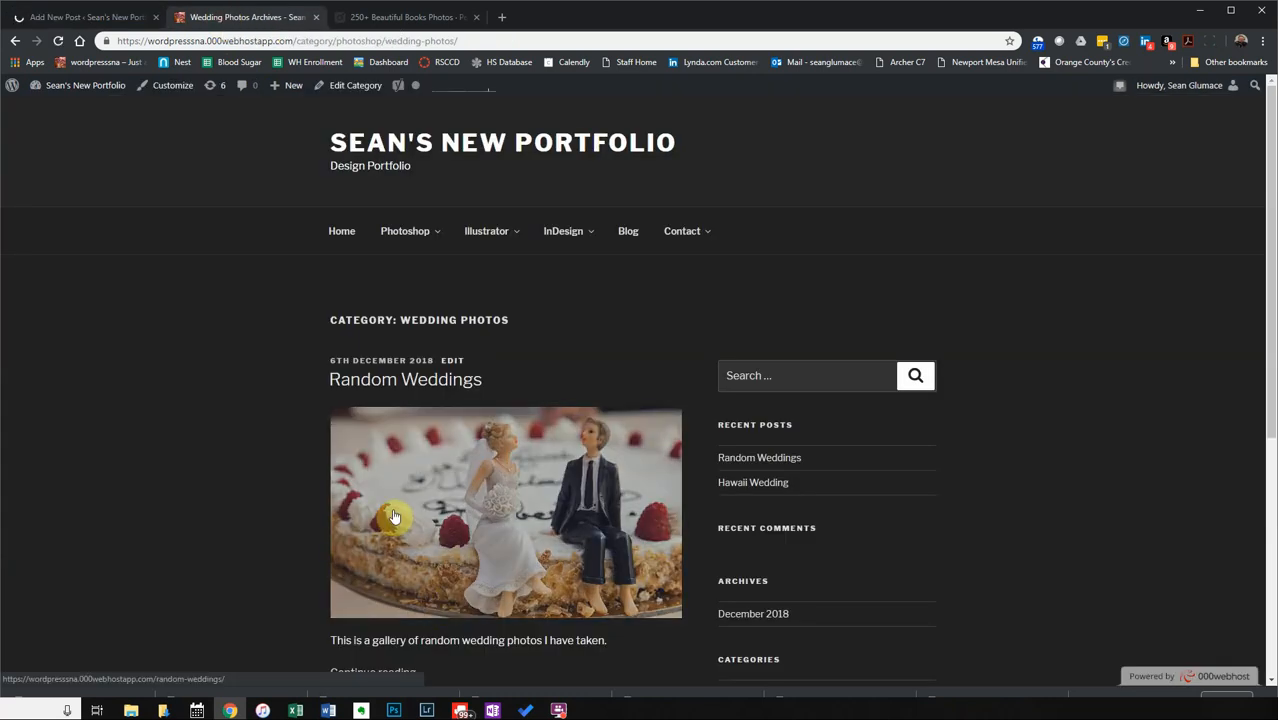
mouse_move(410, 232)
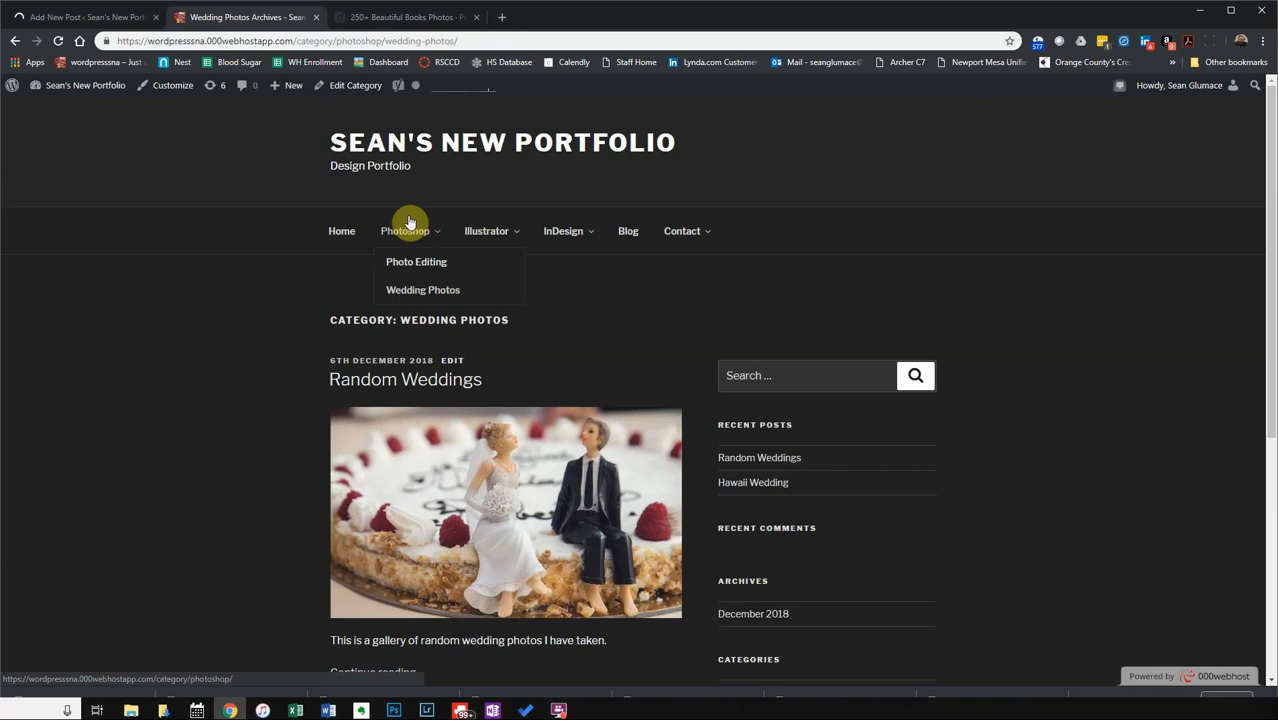
left_click(87, 19)
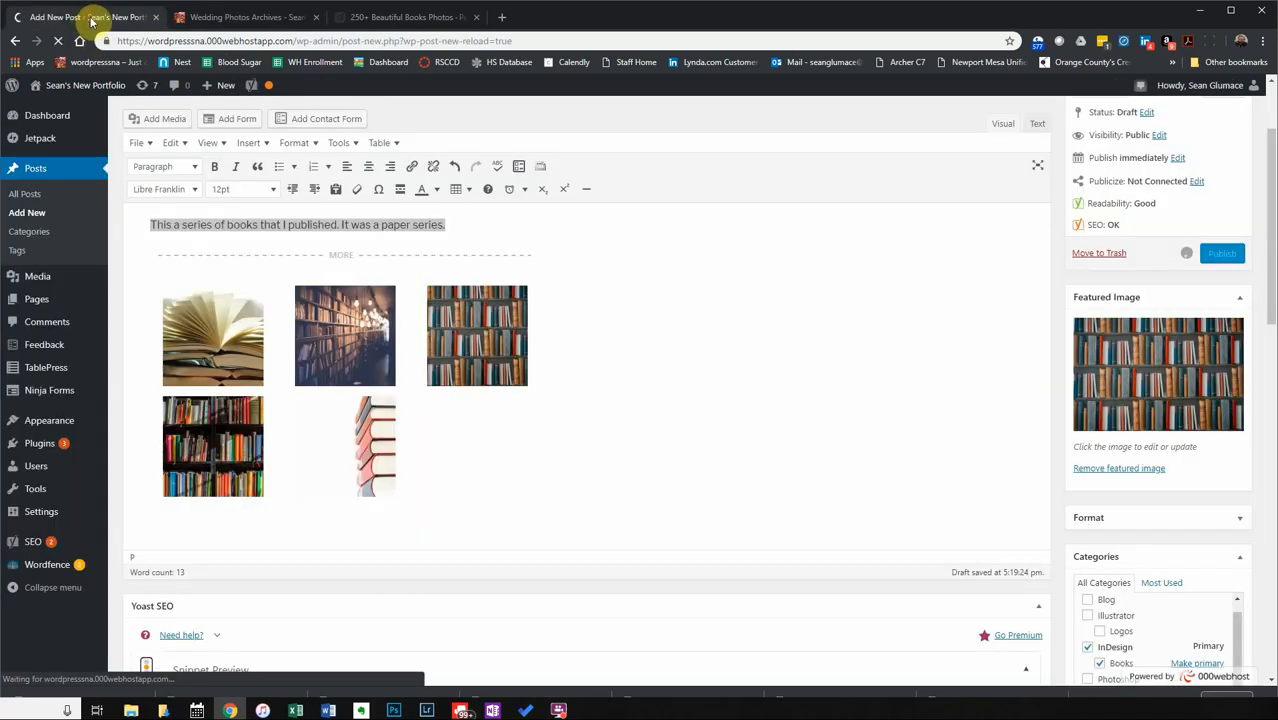
left_click(229, 24)
left_click(342, 236)
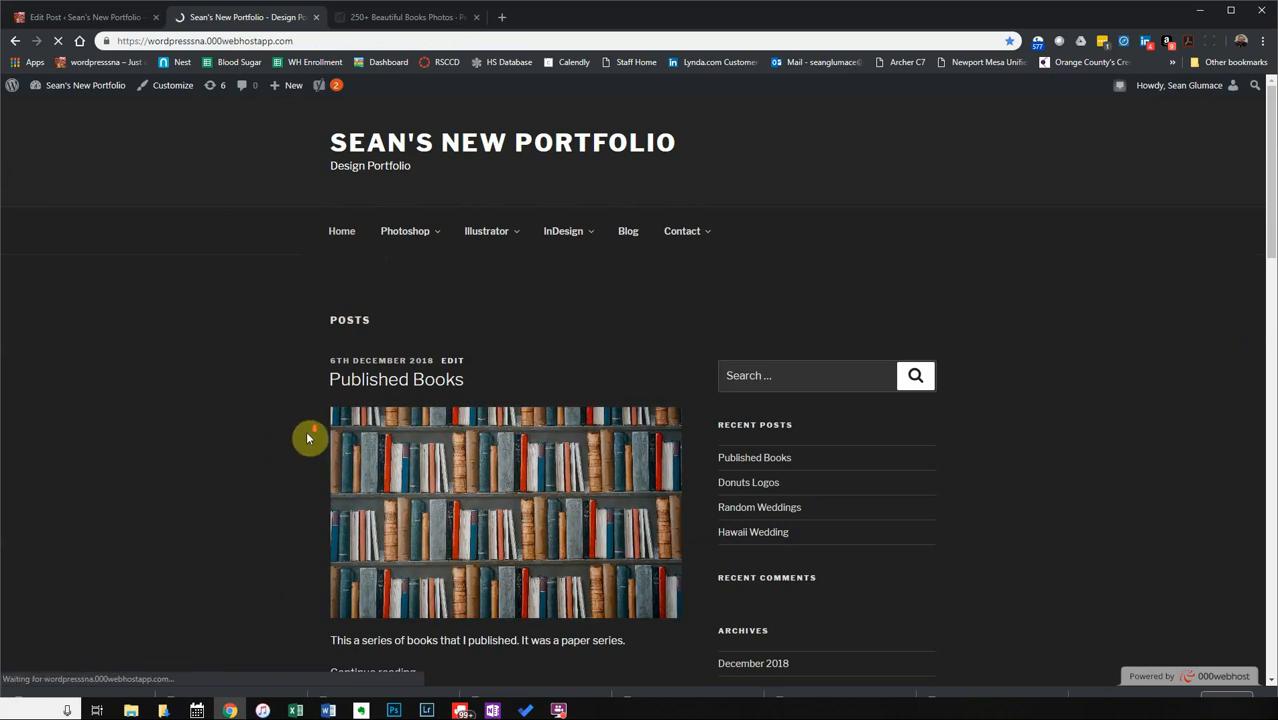
Browse the home page posts, then open Published Books from its bookcase featured image.
scroll(304, 436, "down", 3)
scroll(302, 433, "down", 7)
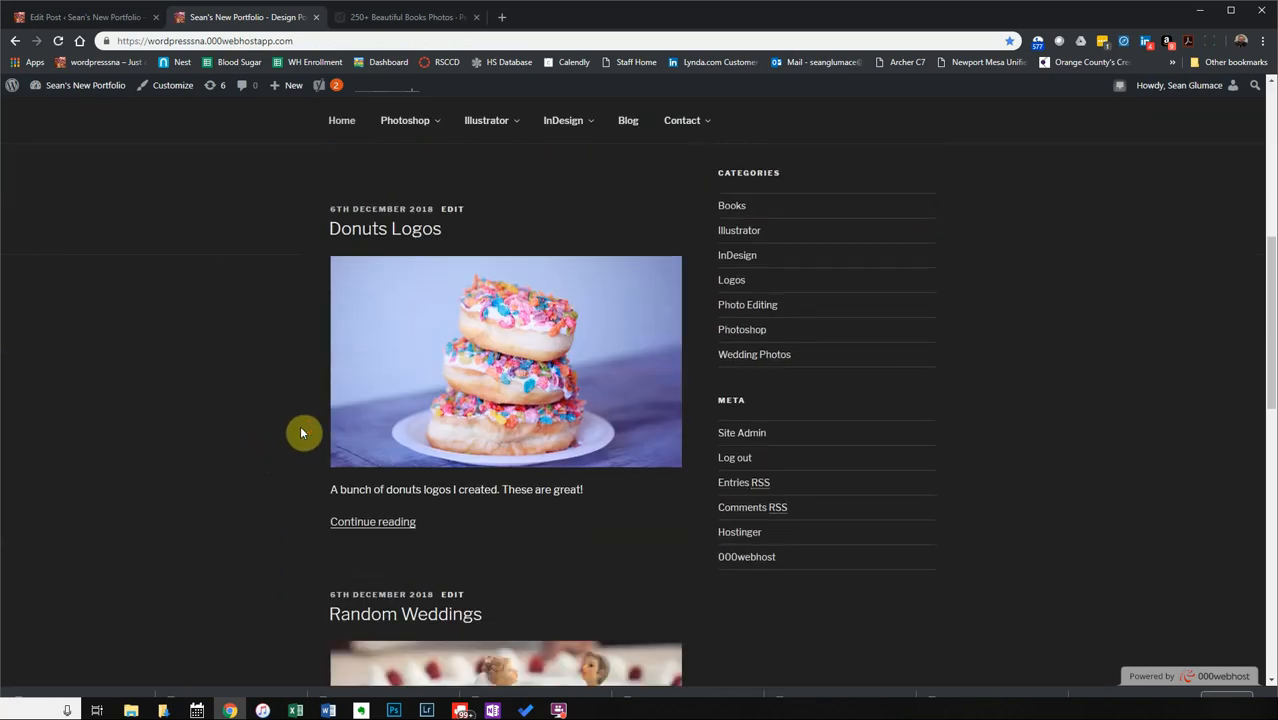
scroll(302, 433, "down", 4)
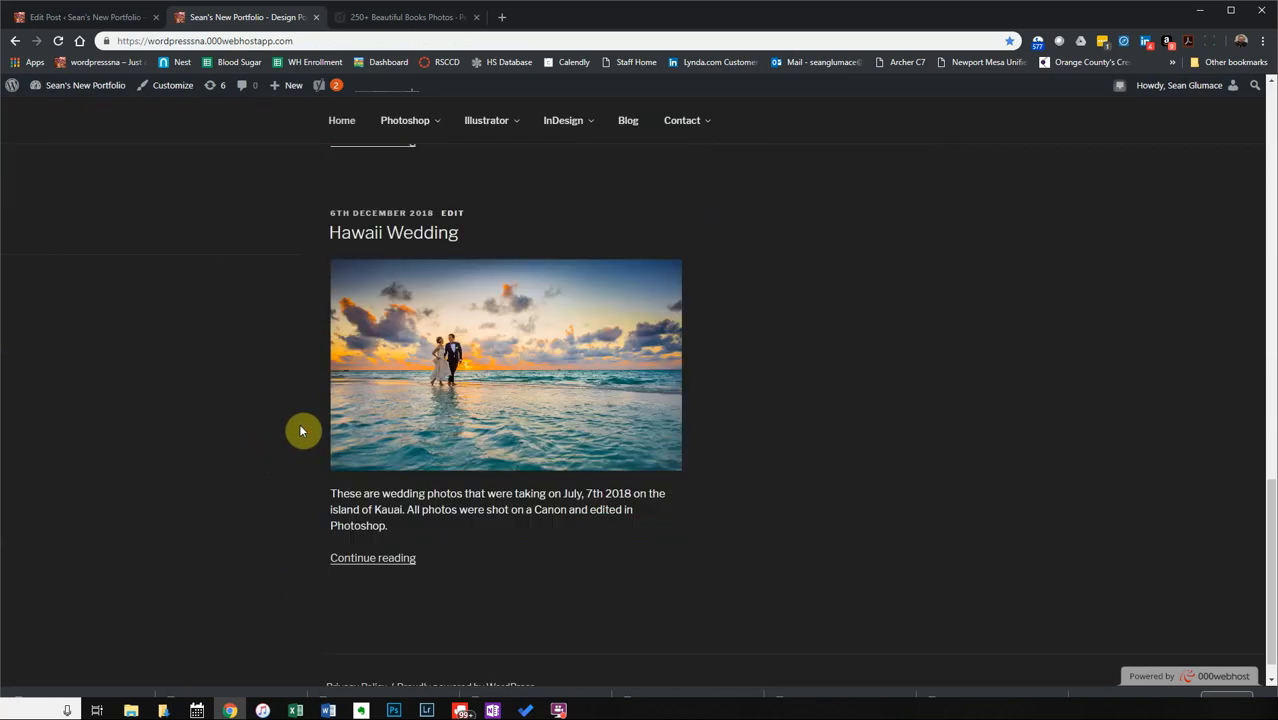
scroll(298, 429, "up", 3)
scroll(298, 429, "up", 11)
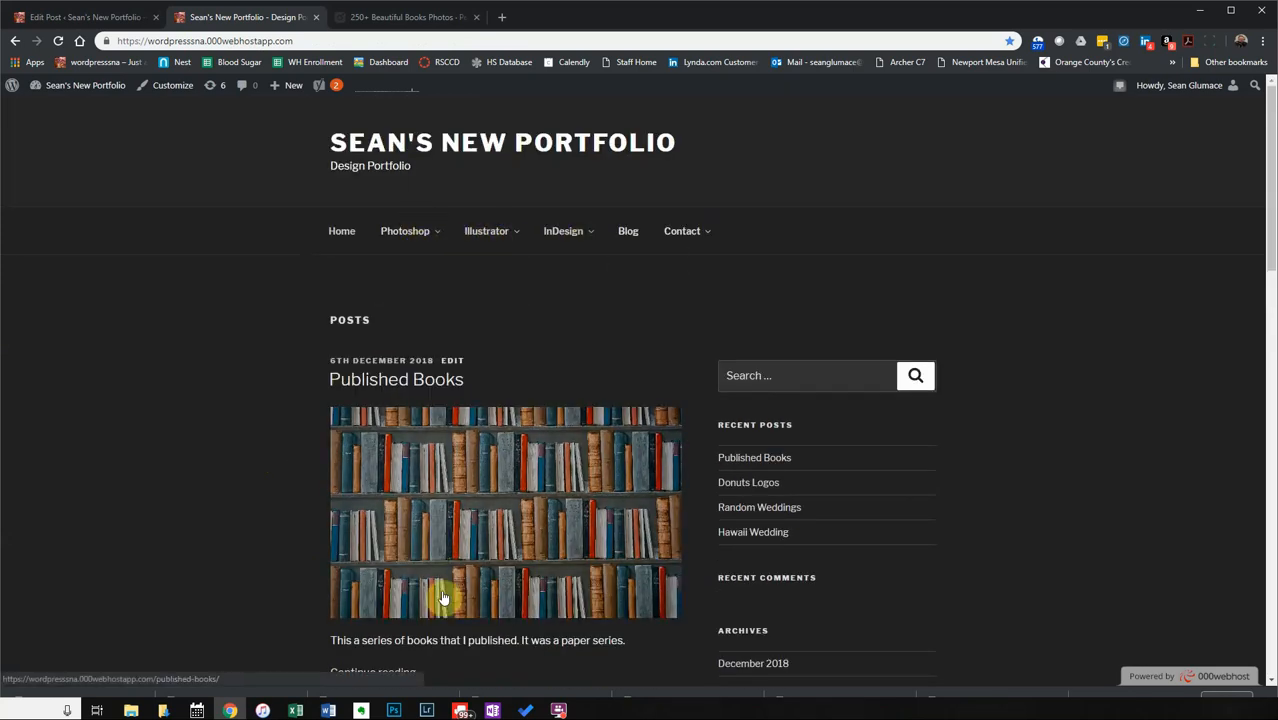
left_click(466, 502)
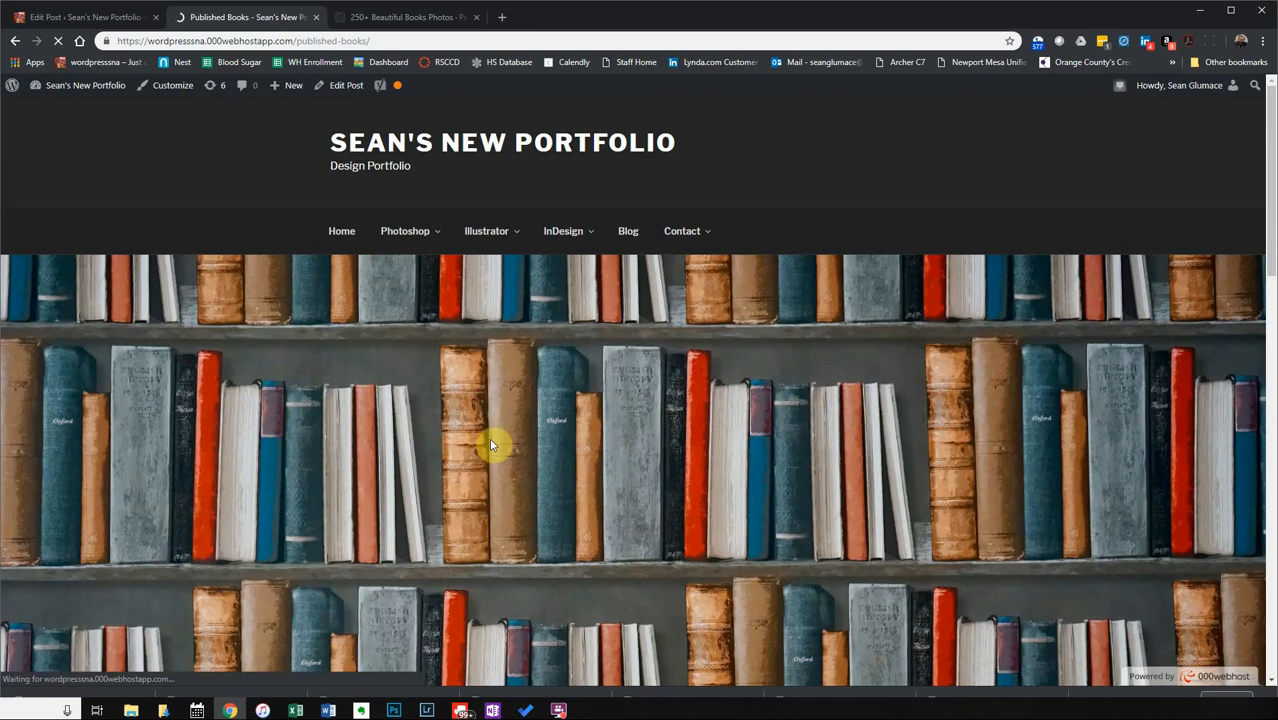
Page through the book gallery photos full-screen in the carousel, starting from the bookshelf photo.
scroll(490, 444, "down", 10)
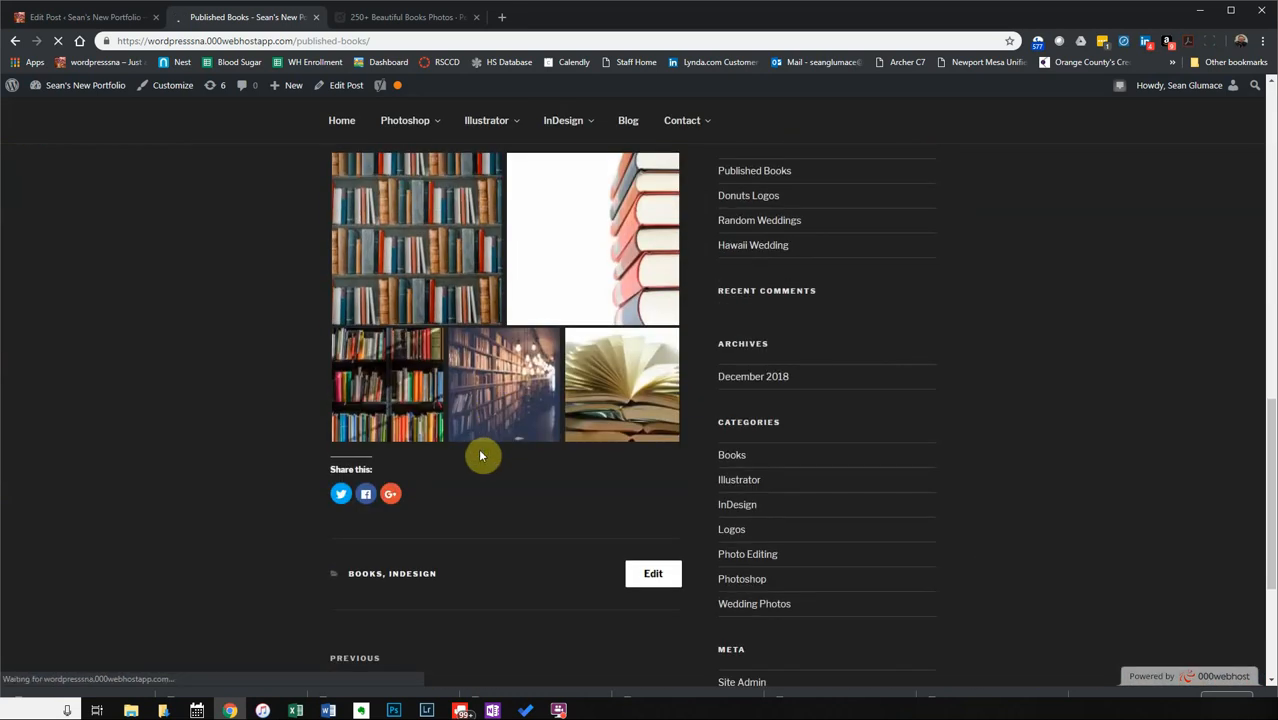
scroll(480, 456, "up", 1)
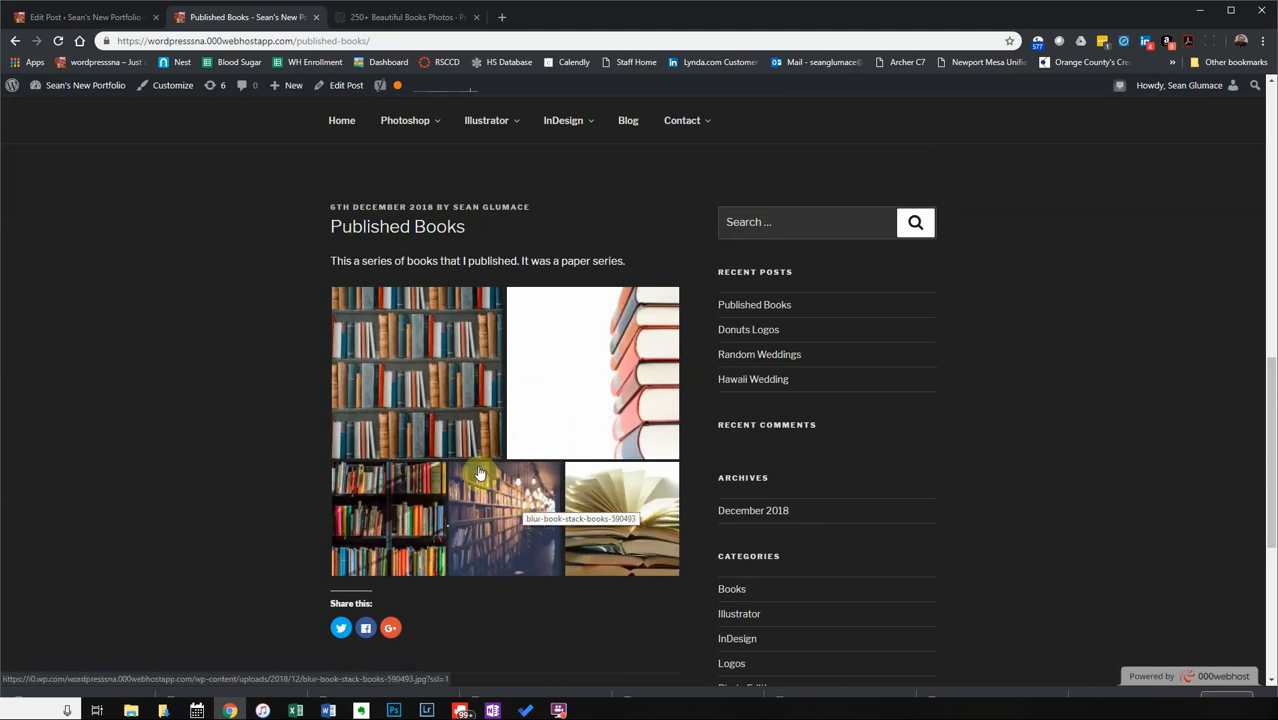
left_click(425, 374)
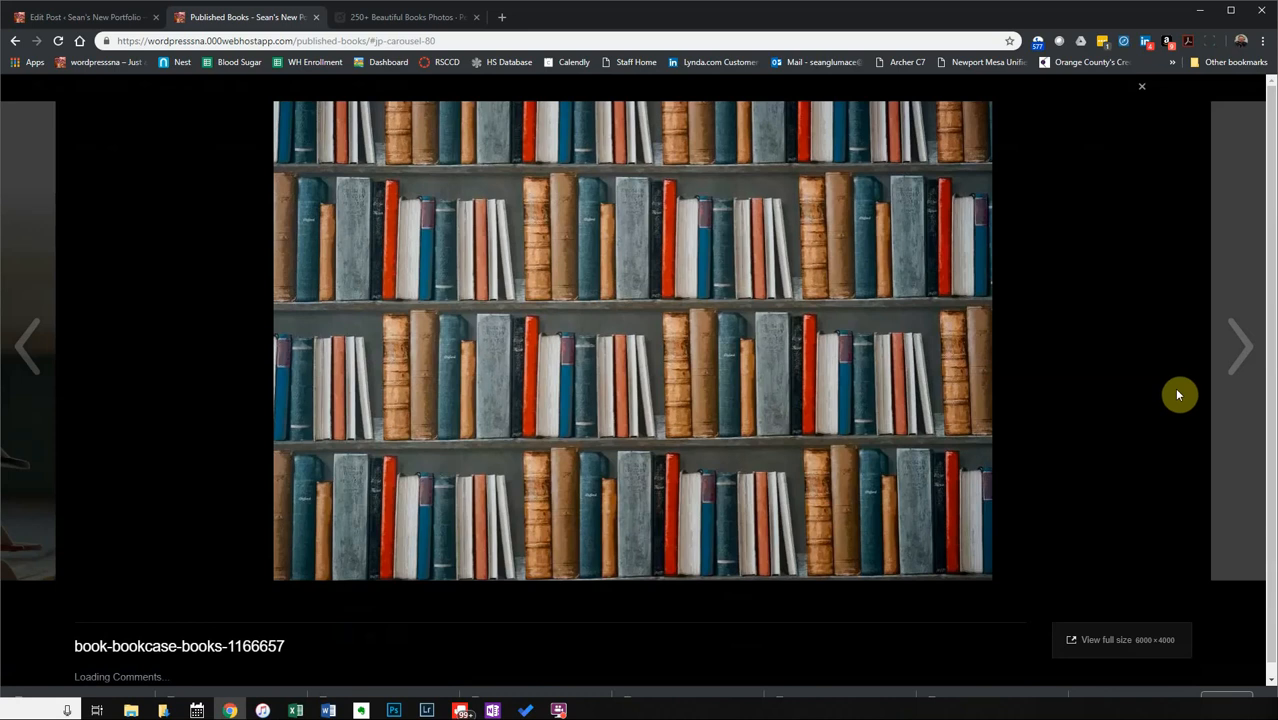
left_click(1245, 350)
left_click(1245, 350)
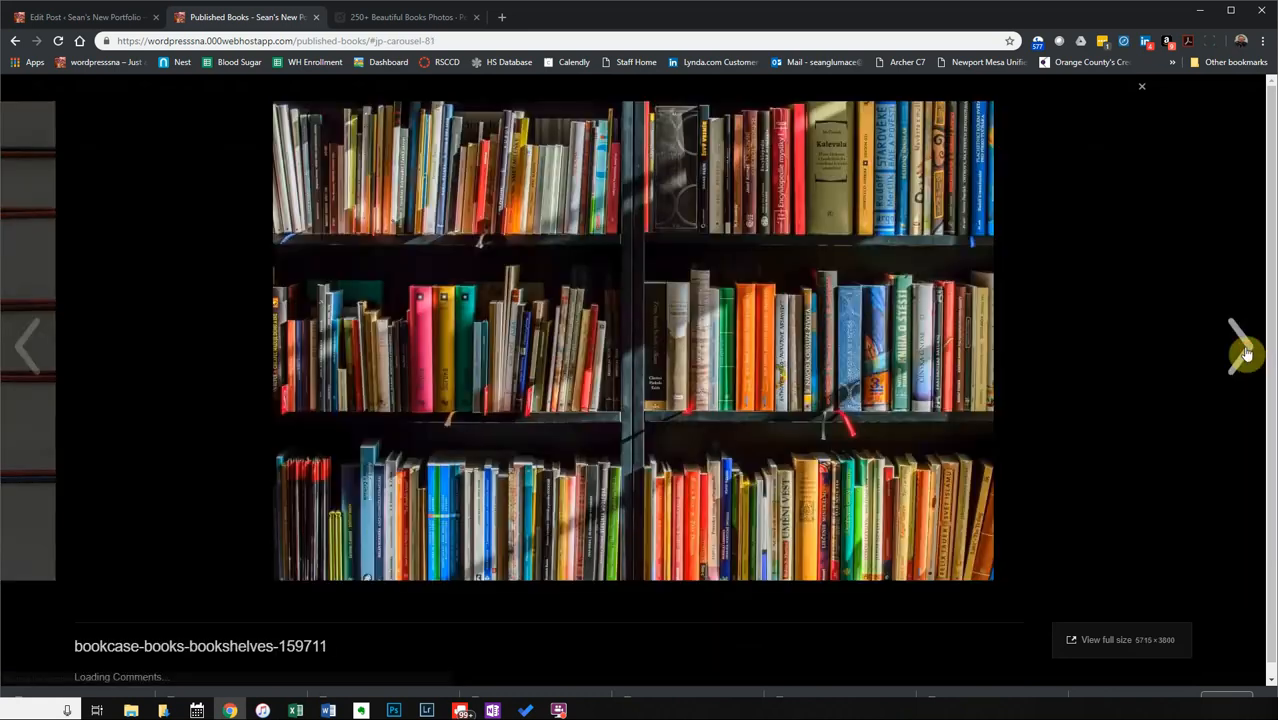
left_click(1242, 350)
left_click(1241, 352)
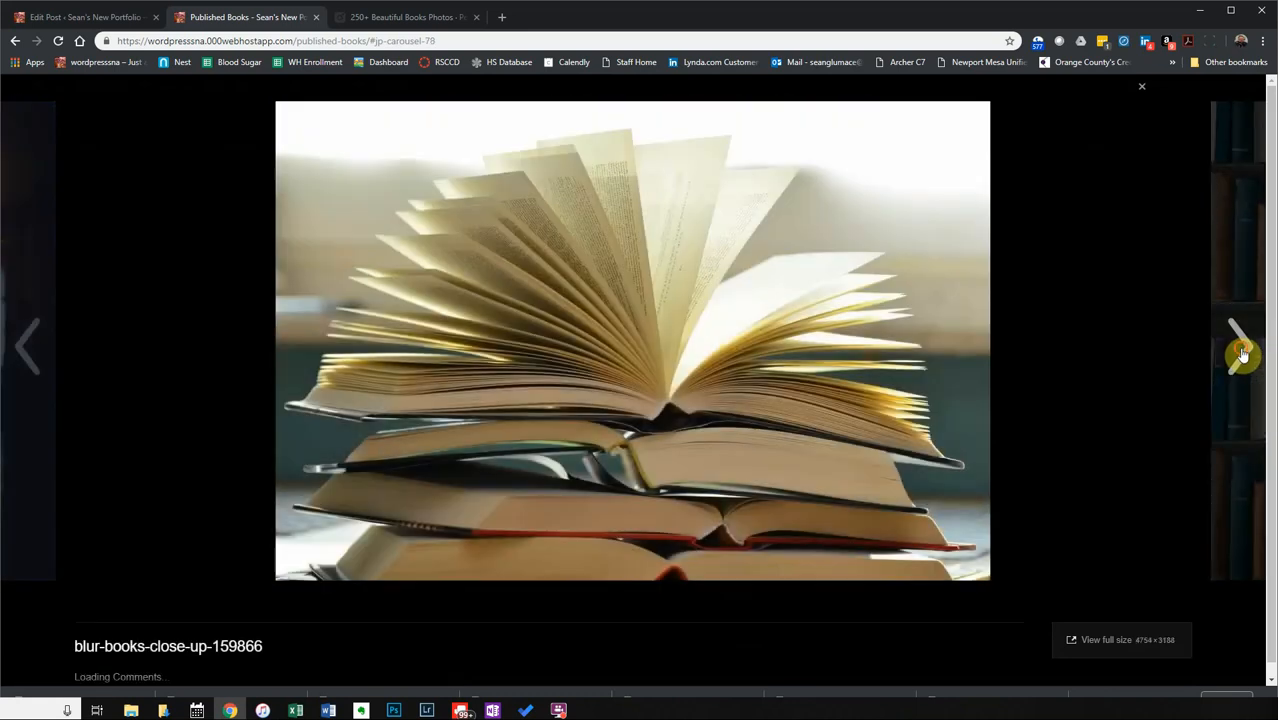
left_click(1242, 352)
left_click(1242, 352)
left_click(1242, 352)
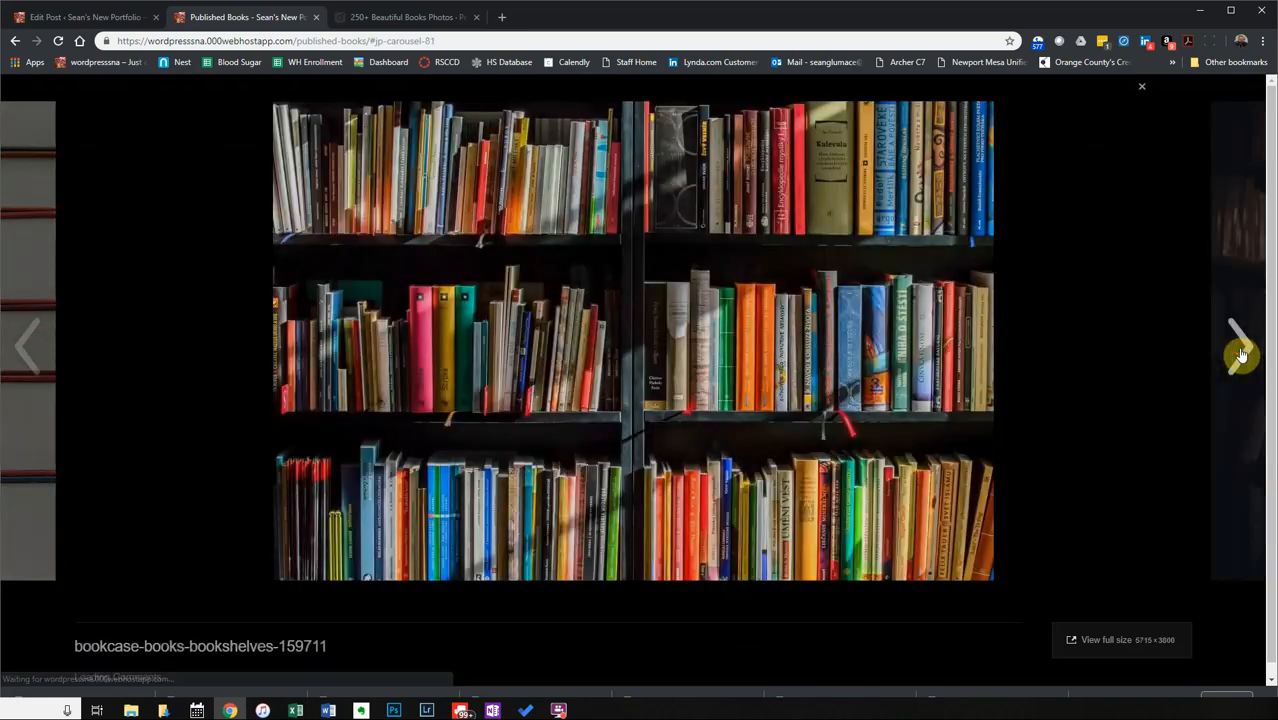
left_click(1240, 351)
left_click(1139, 88)
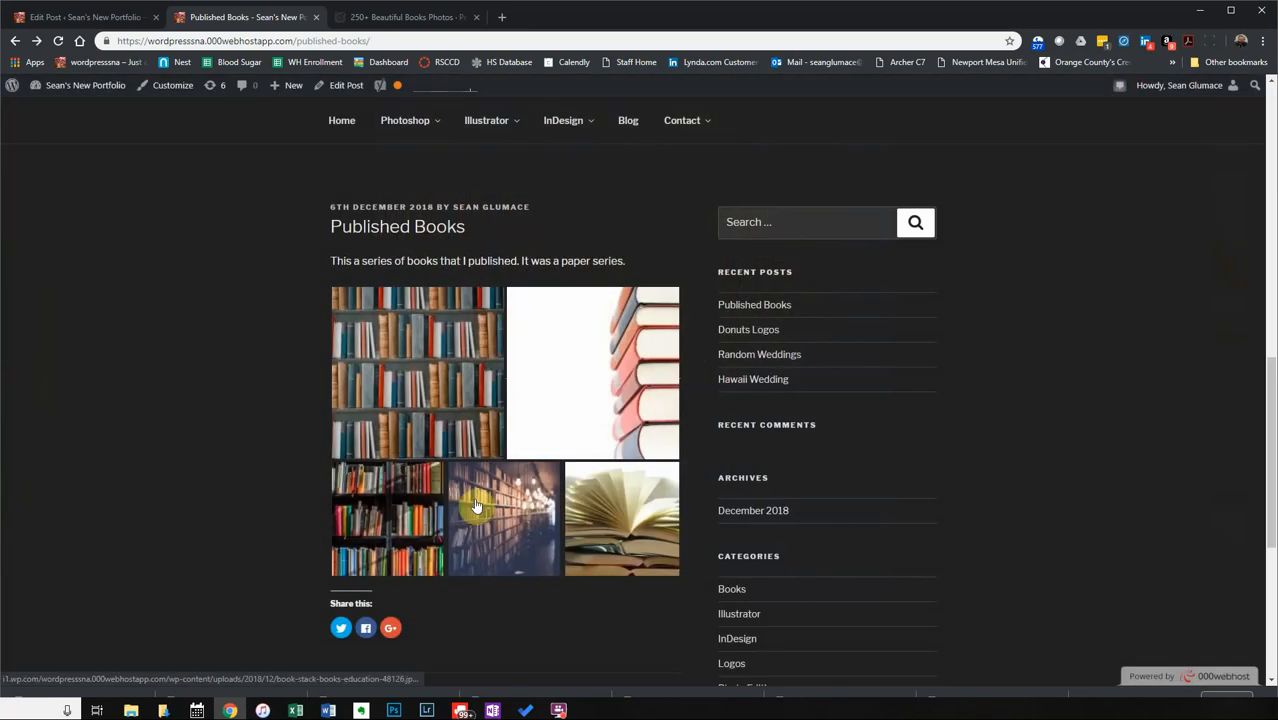
View the blurred library photo full-screen, then return to the portfolio home page.
left_click(486, 511)
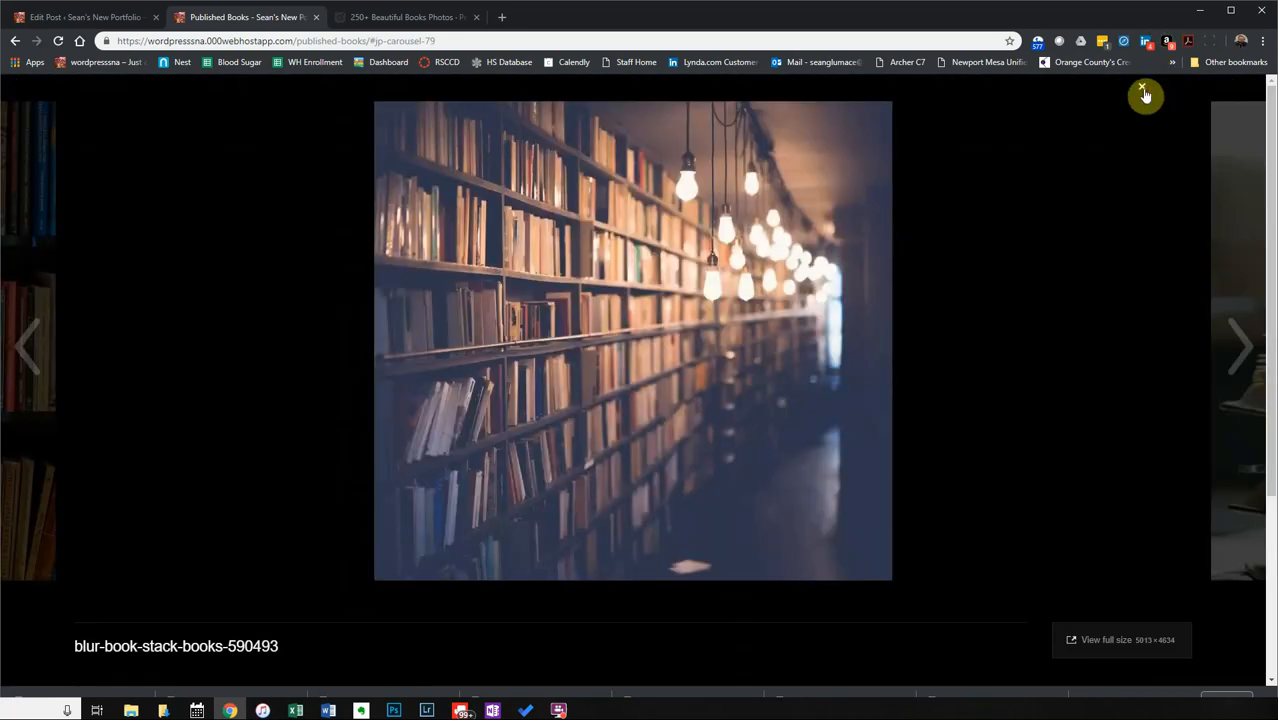
left_click(1141, 88)
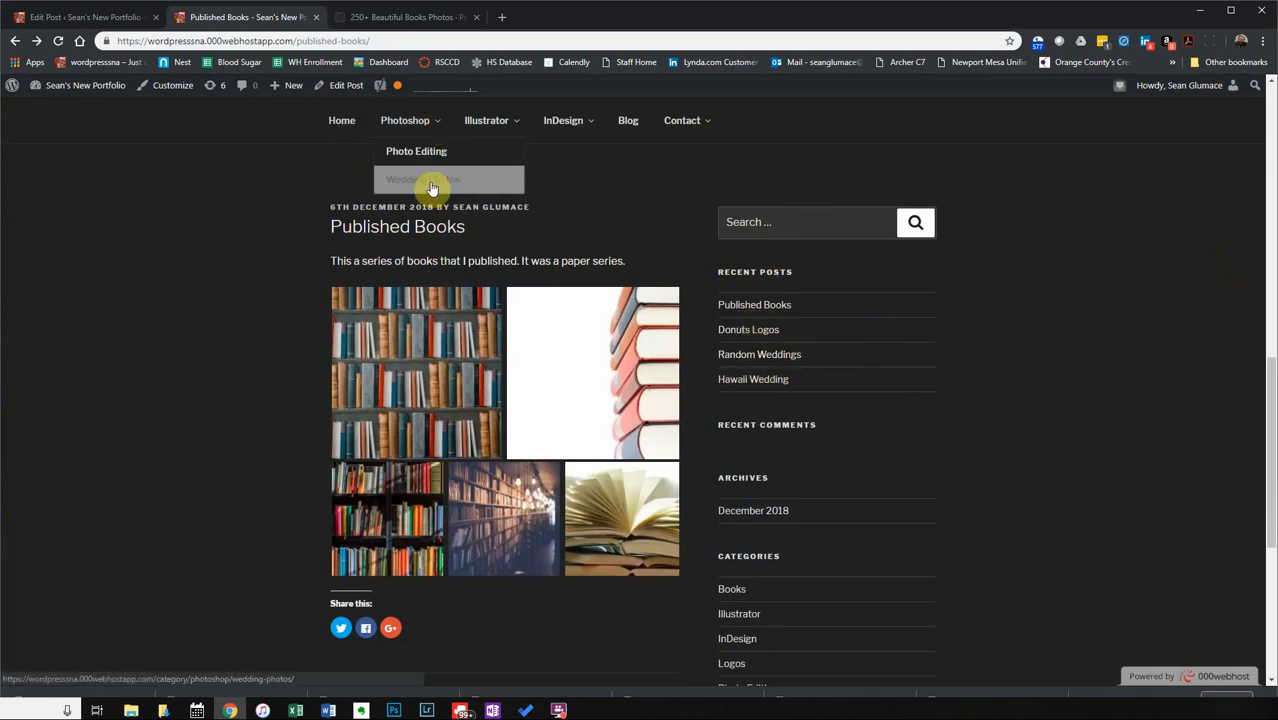
left_click(350, 137)
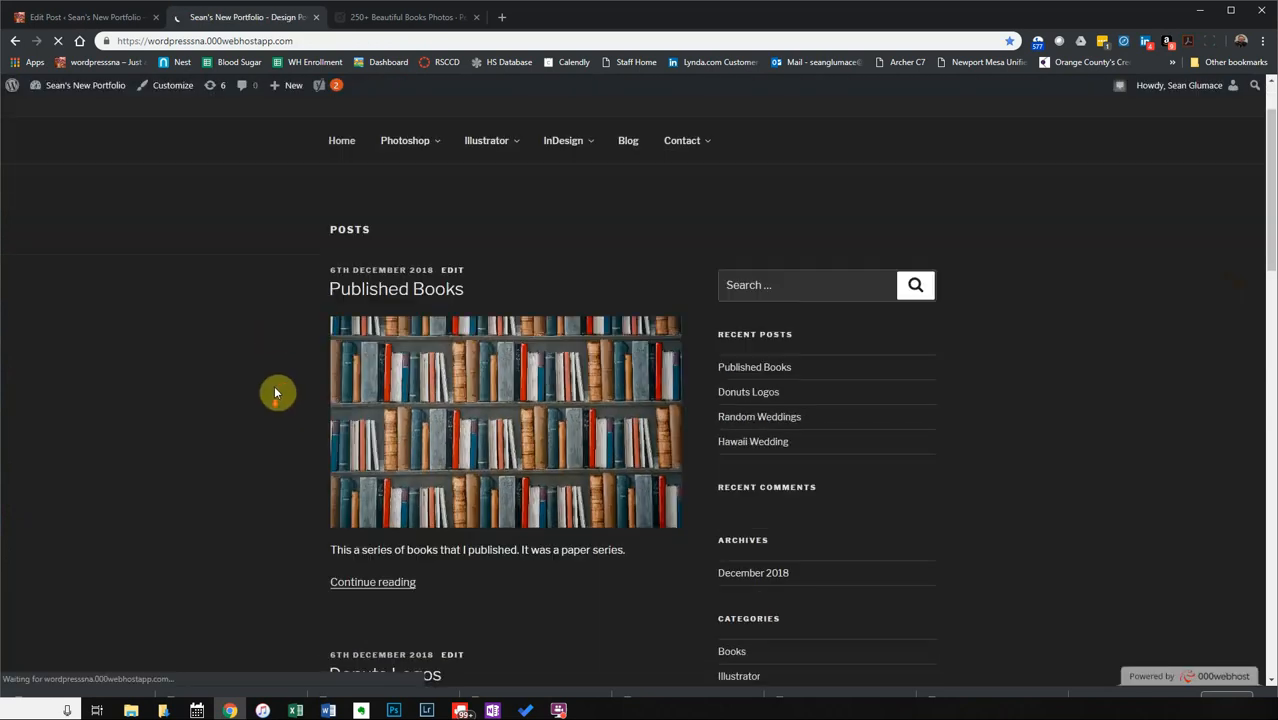
Return from the portfolio home page to the Edit Post tab for the published Published Books post.
scroll(276, 392, "down", 15)
scroll(286, 358, "up", 8)
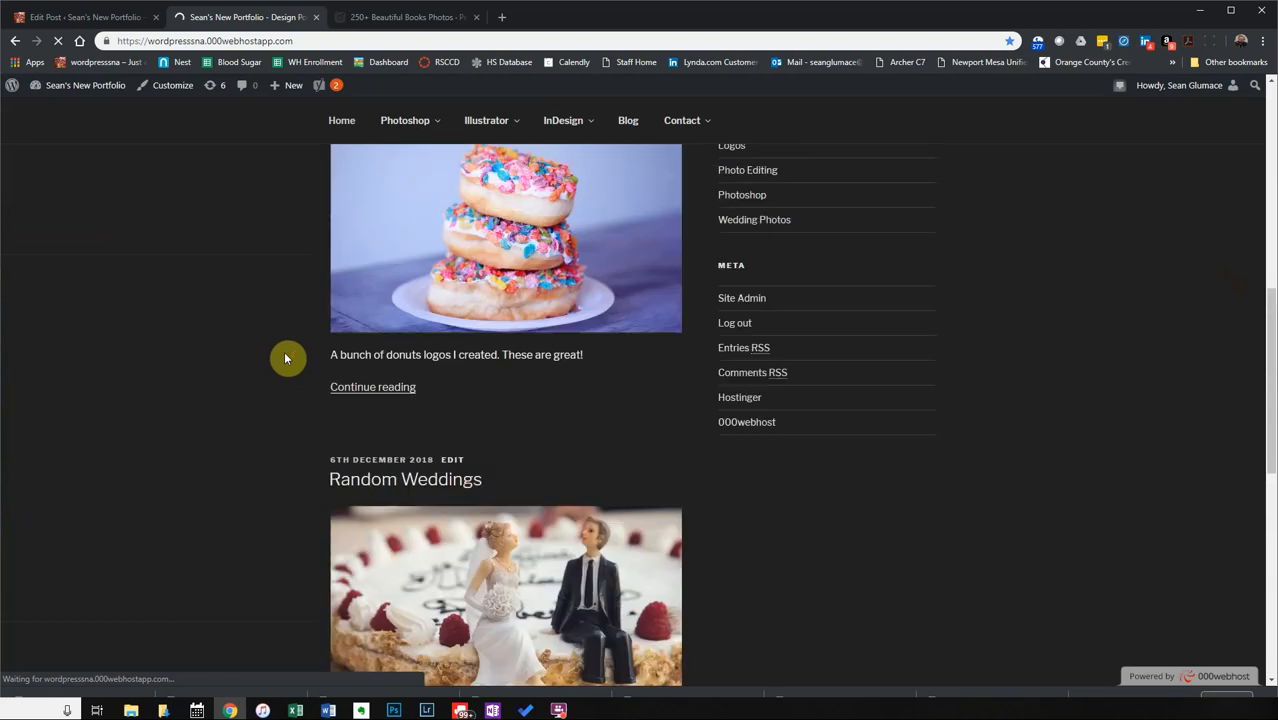
scroll(286, 358, "up", 9)
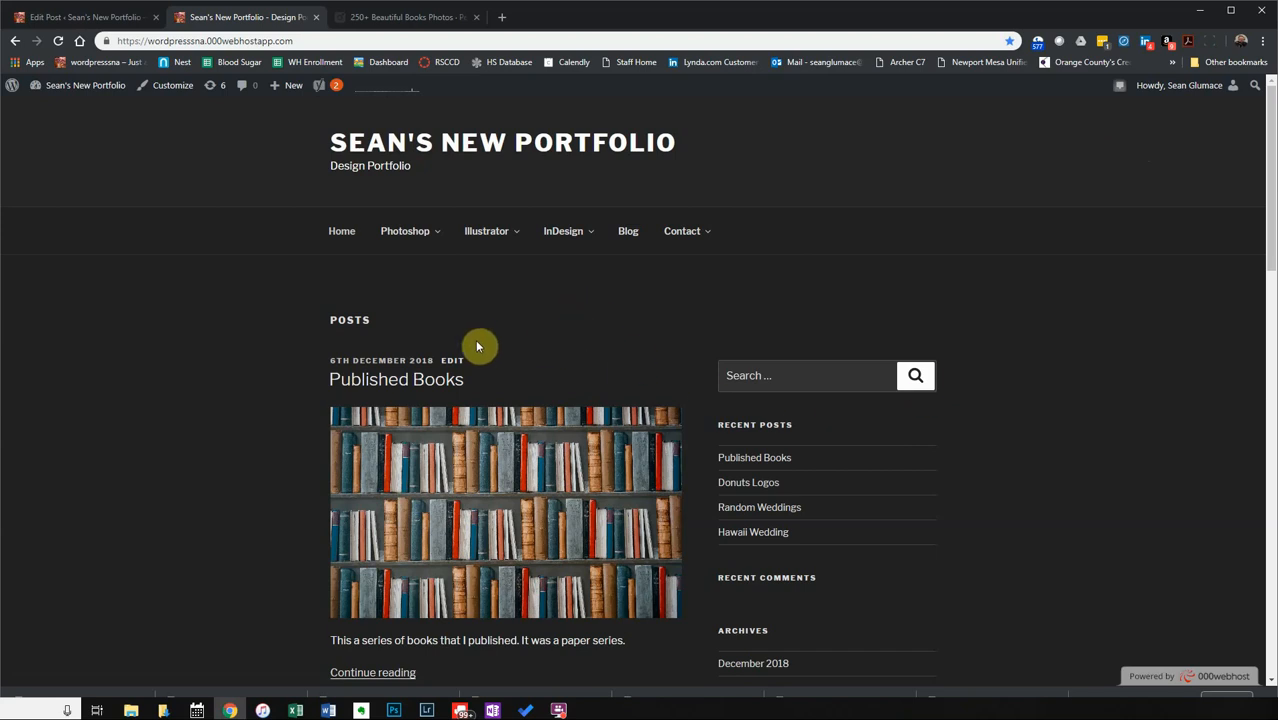
left_click(110, 17)
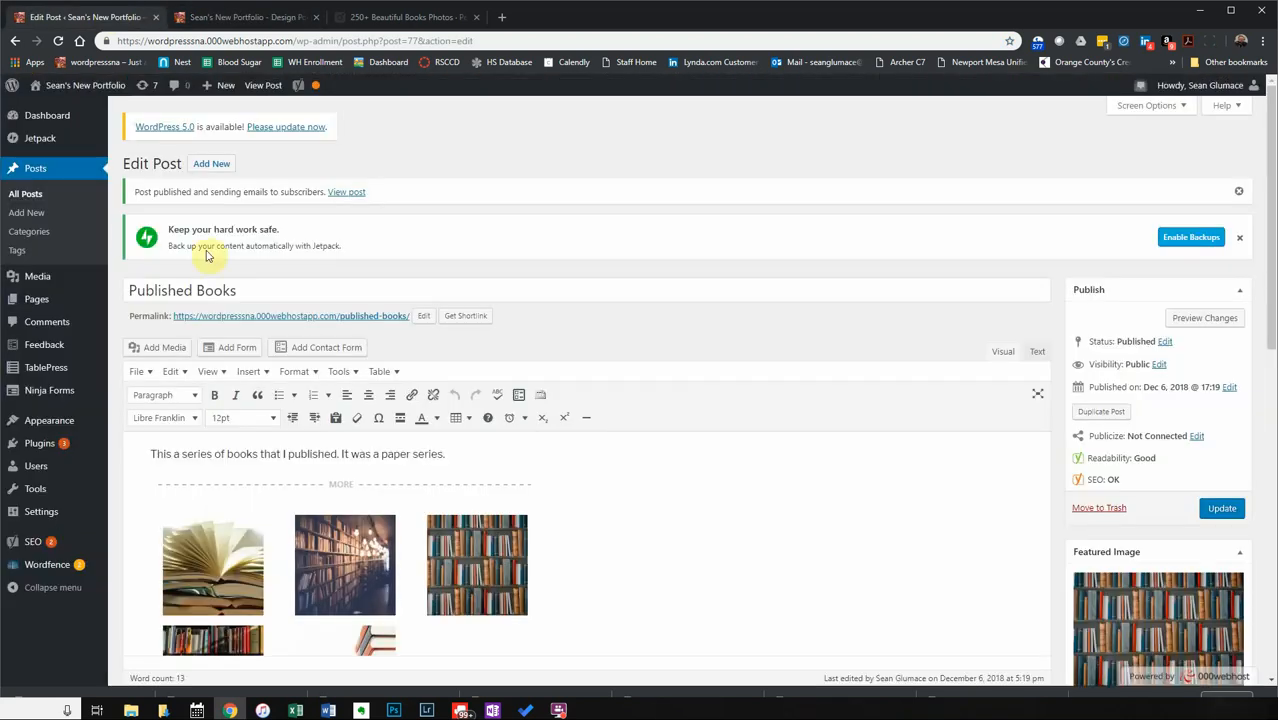